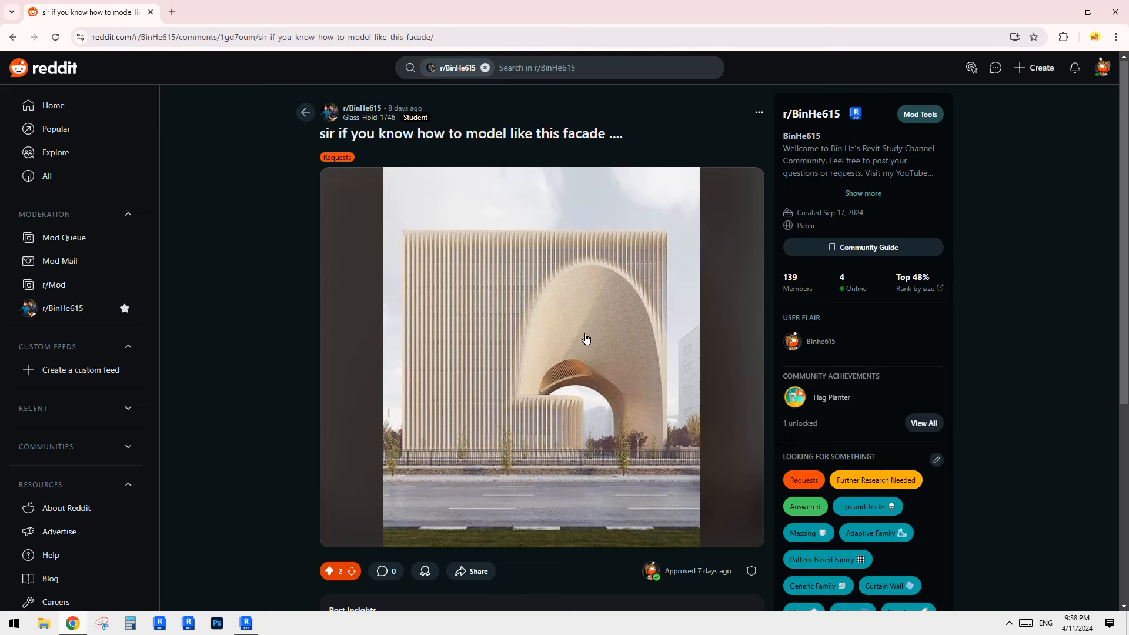
# - Switch to Revit and create a new project from the Architectural Template
pyautogui.click(248, 620)
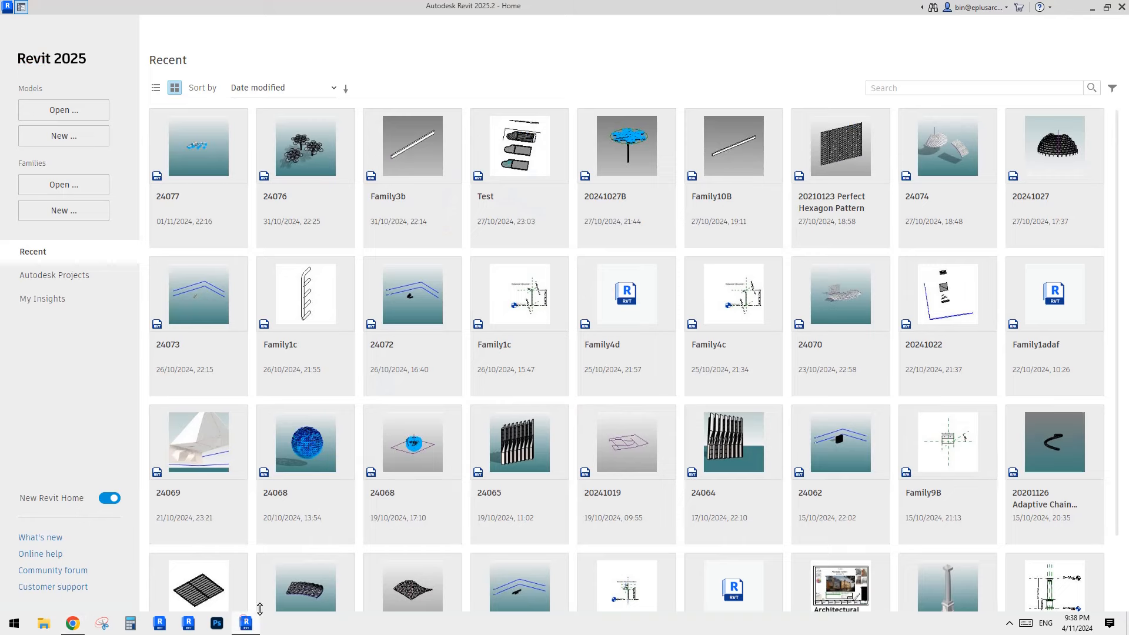
pyautogui.click(58, 136)
pyautogui.click(557, 284)
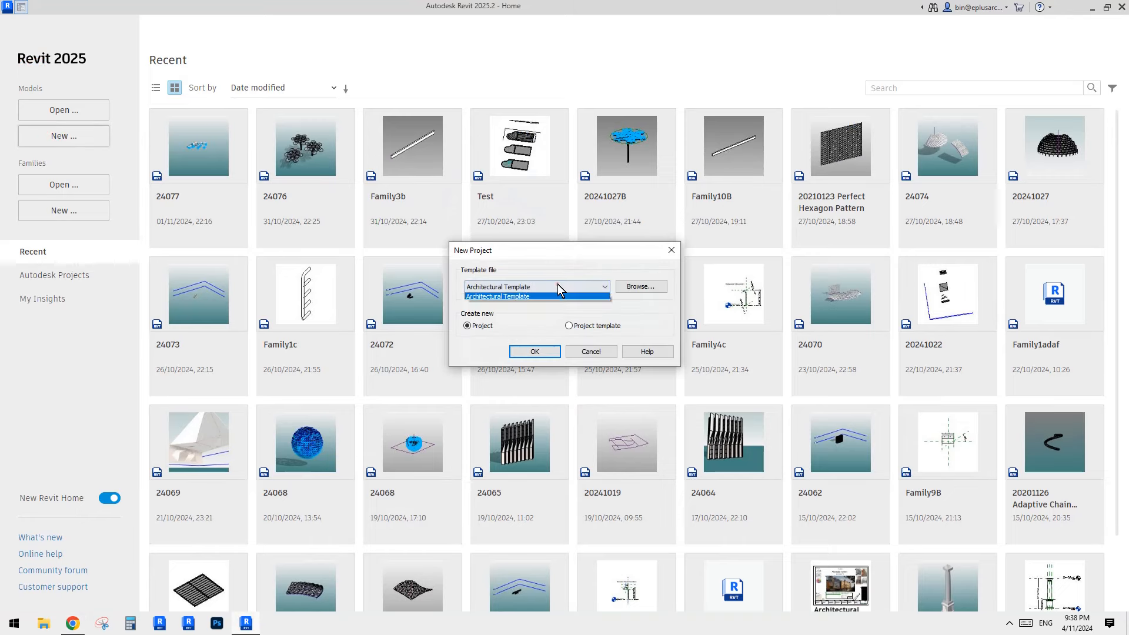
pyautogui.click(528, 355)
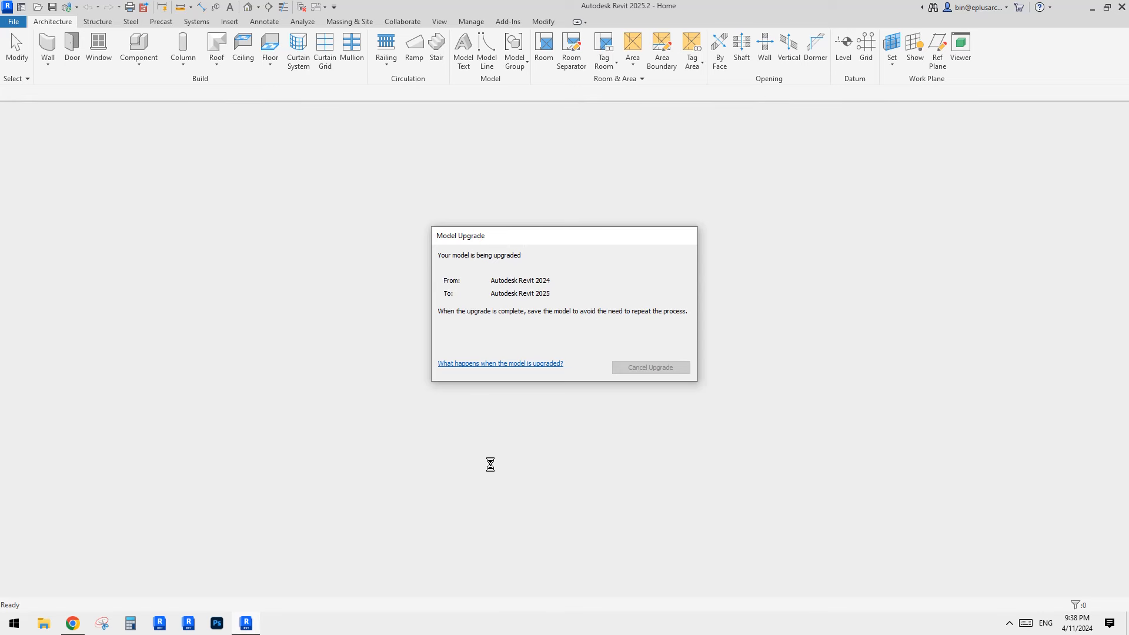
# - Examine the reference facade photo in the browser and look over the empty Ground Floor plan in Revit
pyautogui.hotkey('alt', 'Tab')
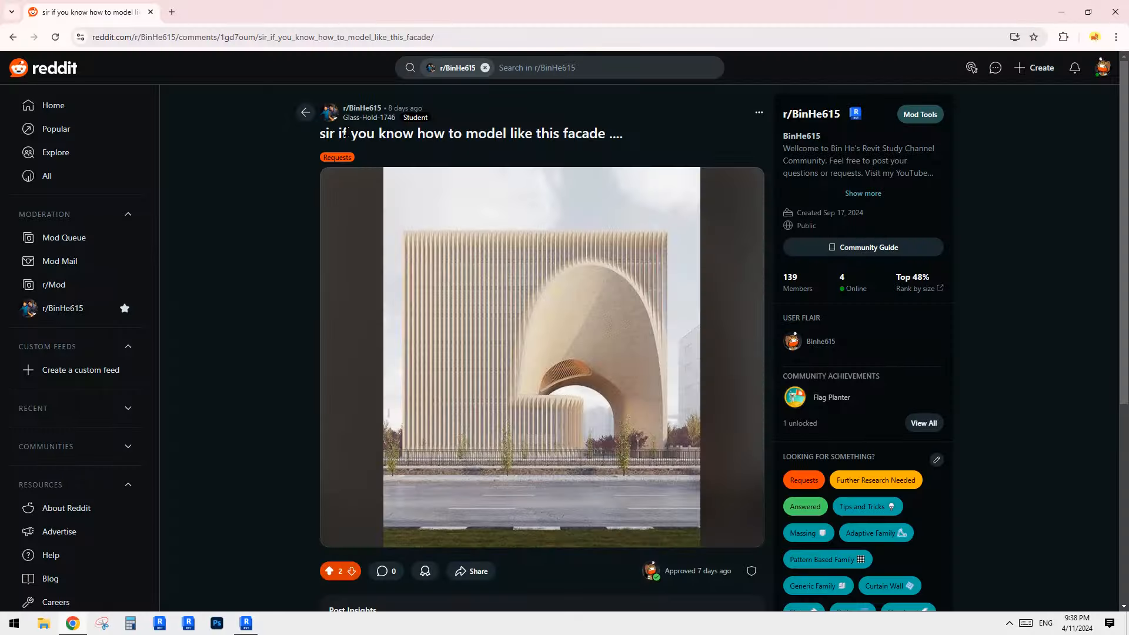
pyautogui.click(248, 623)
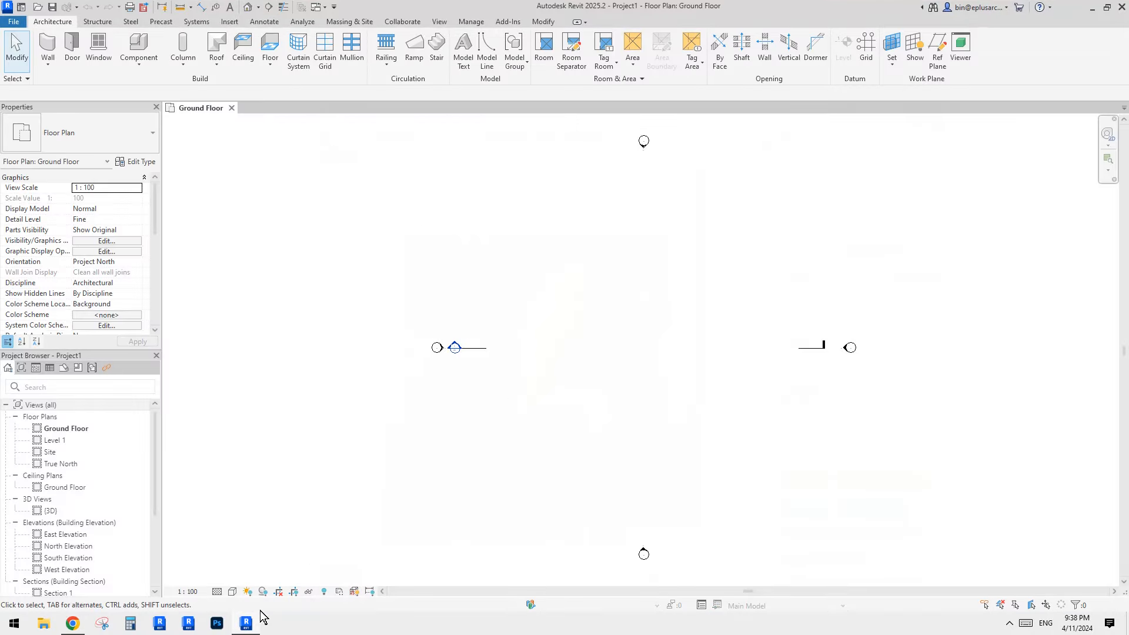
pyautogui.click(245, 624)
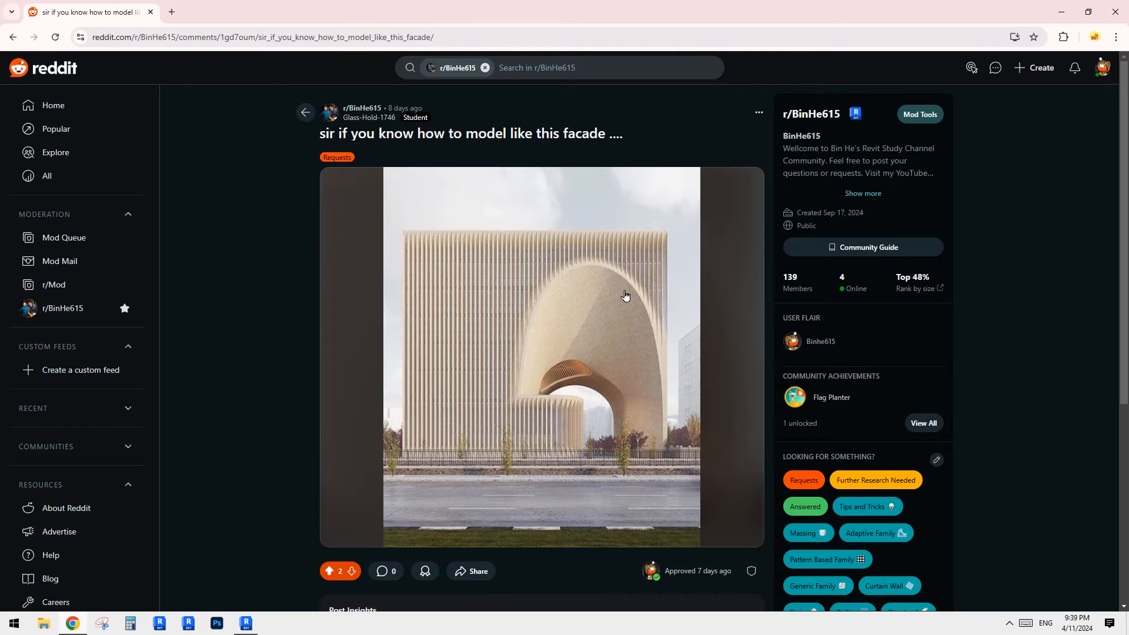
pyautogui.click(245, 622)
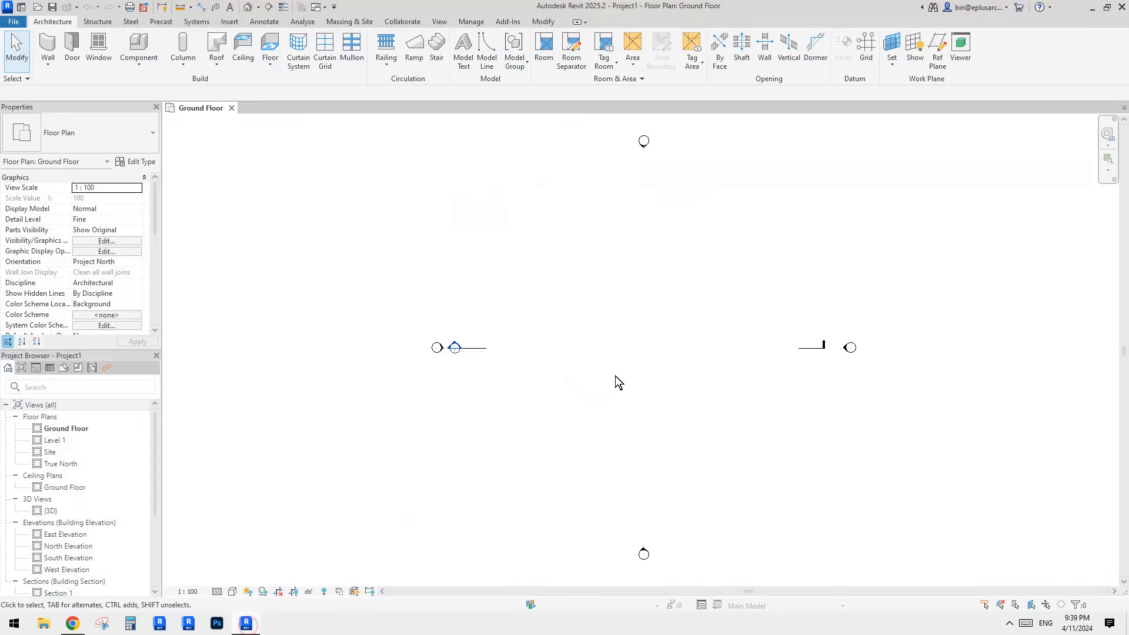
pyautogui.scroll(-3, 614, 376)
pyautogui.moveTo(586, 375); pyautogui.dragTo(570, 351, button='middle')
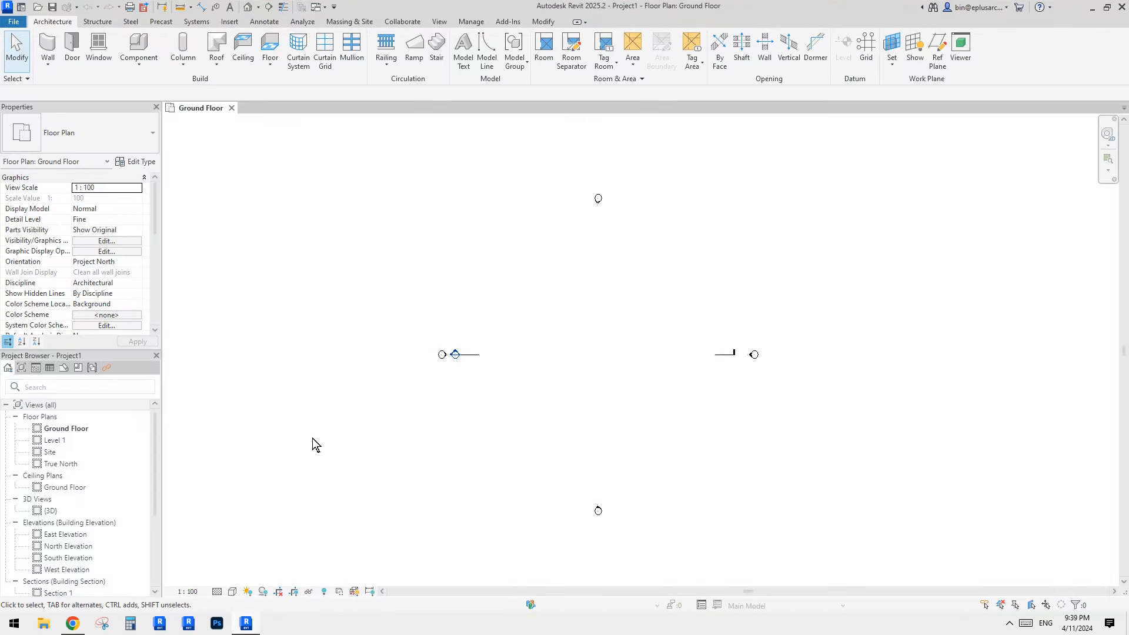
pyautogui.moveTo(258, 456); pyautogui.dragTo(254, 458, button='middle')
pyautogui.click(72, 623)
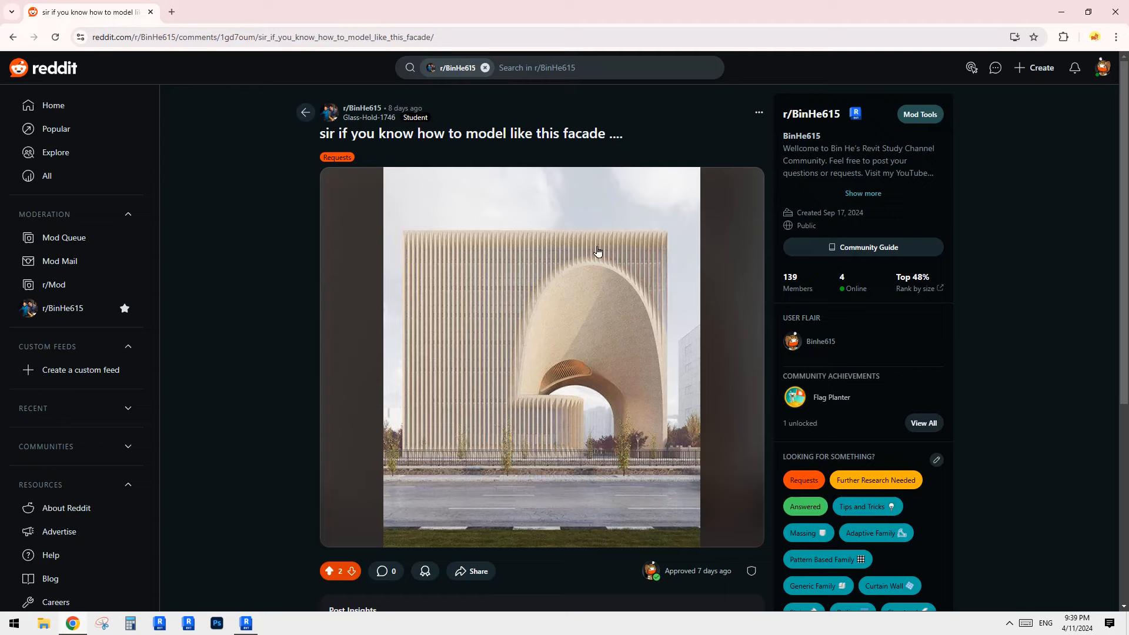
pyautogui.click(246, 623)
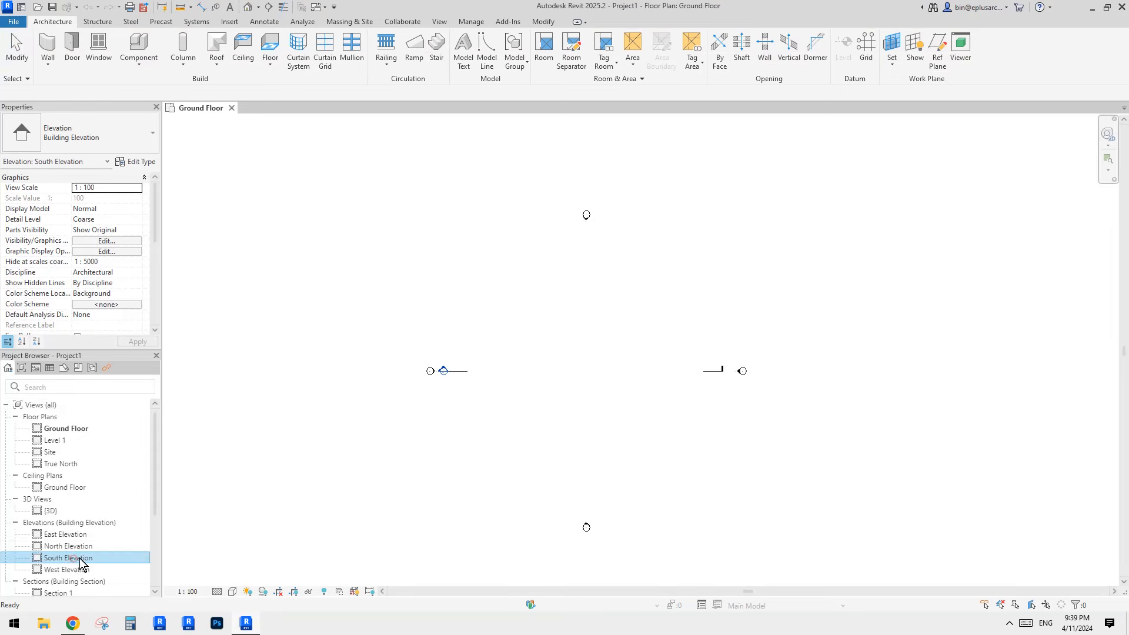
# - Open the South Elevation view and extend its crop region upward well above Level 1
pyautogui.doubleClick(69, 558)
pyautogui.click(820, 376)
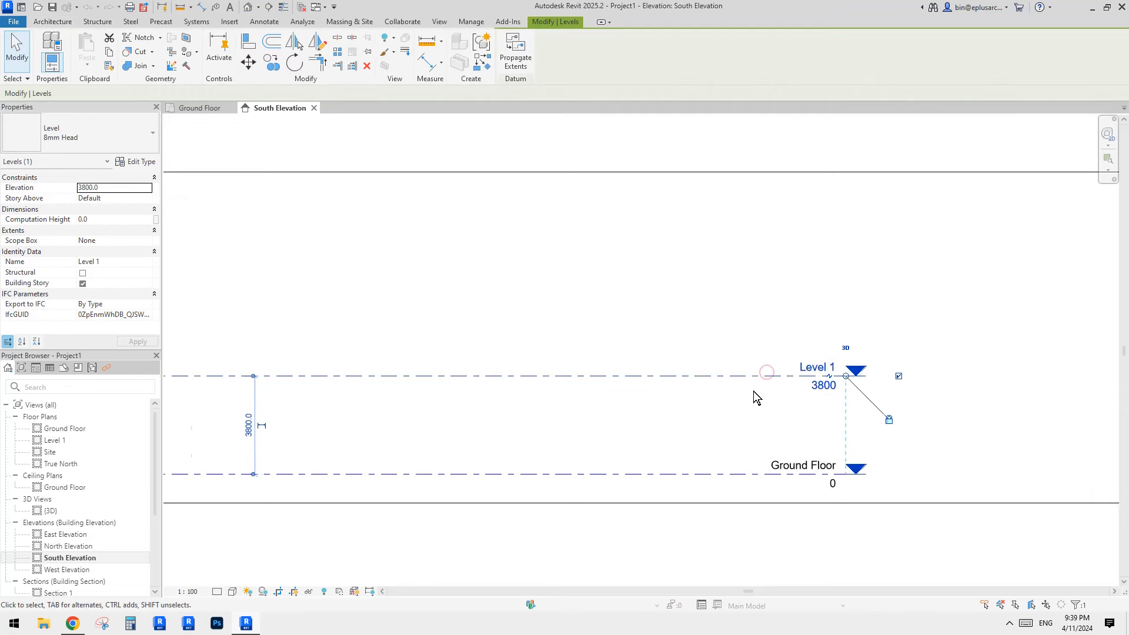
pyautogui.scroll(-2, 810, 389)
pyautogui.press('Escape')
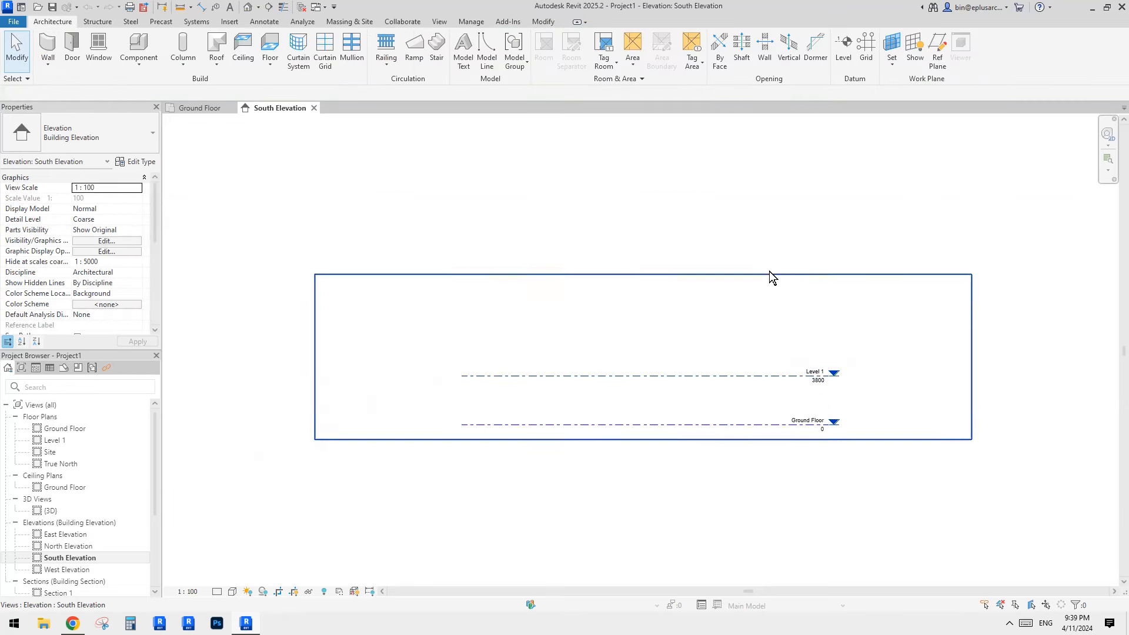
pyautogui.click(770, 275)
pyautogui.moveTo(660, 292); pyautogui.dragTo(768, 224)
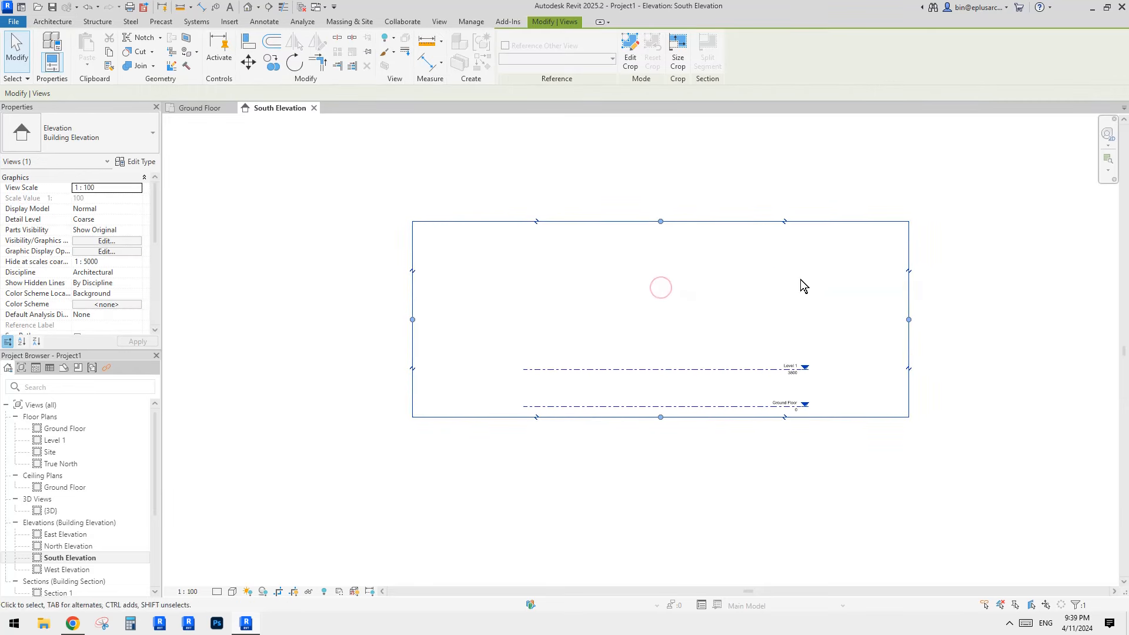
pyautogui.press('Escape')
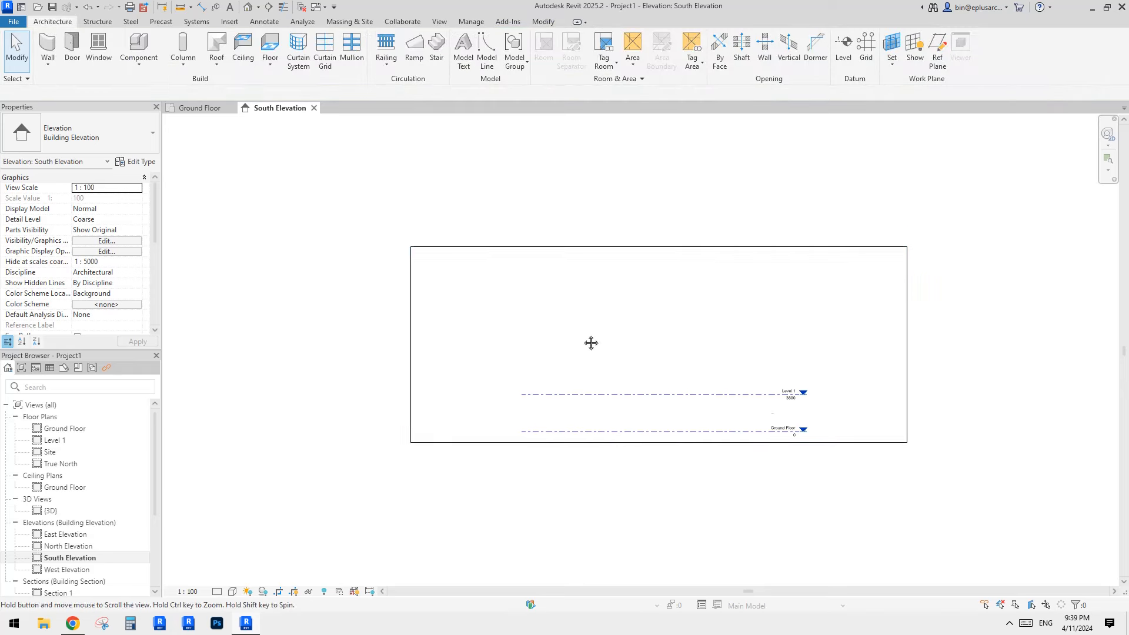
# - Return to the Ground Floor plan and start an in-place model in the Generic Models category, keeping the default name
pyautogui.doubleClick(66, 428)
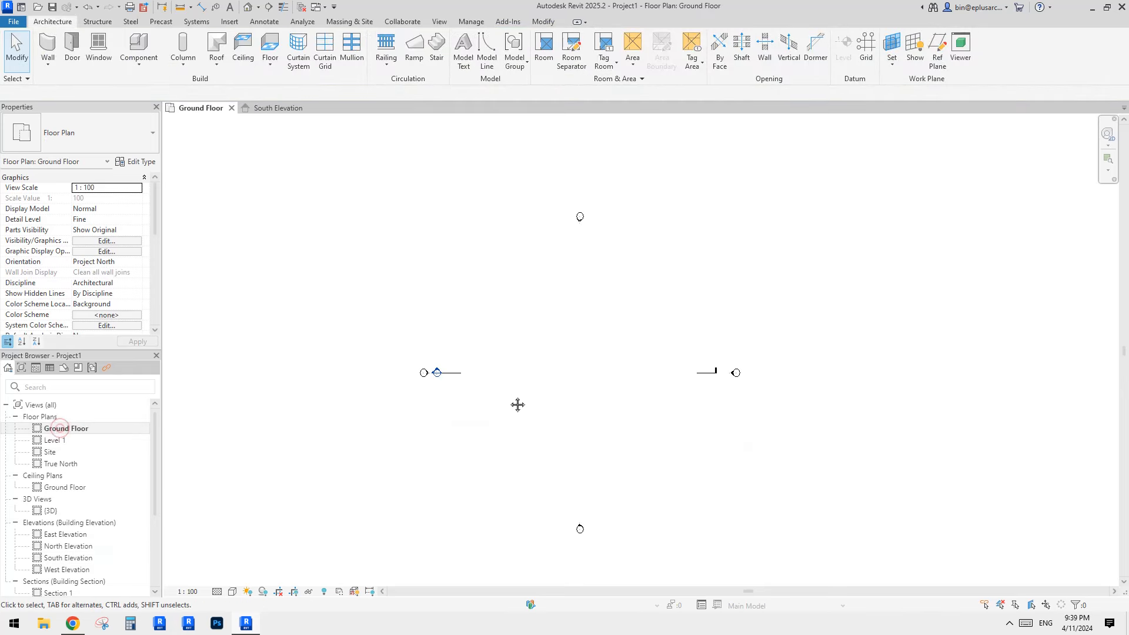
pyautogui.click(139, 63)
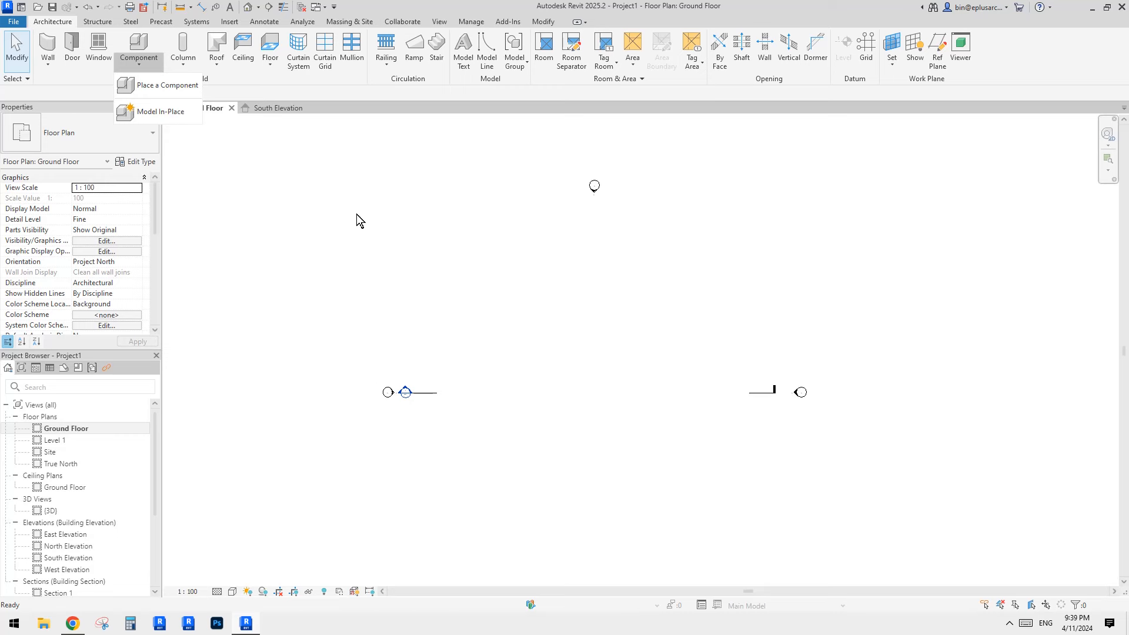
pyautogui.click(161, 111)
pyautogui.click(637, 288)
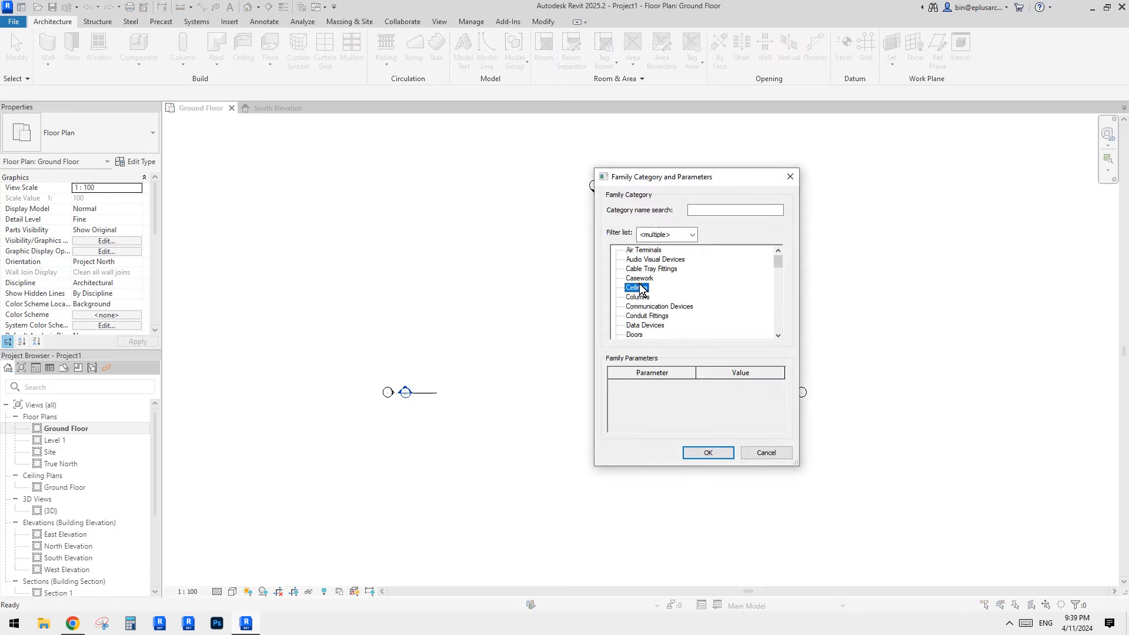
pyautogui.click(673, 325)
pyautogui.moveTo(778, 278)
pyautogui.mouseDown()
pyautogui.moveTo(778, 294)
pyautogui.moveTo(777, 281)
pyautogui.mouseUp()
pyautogui.click(72, 624)
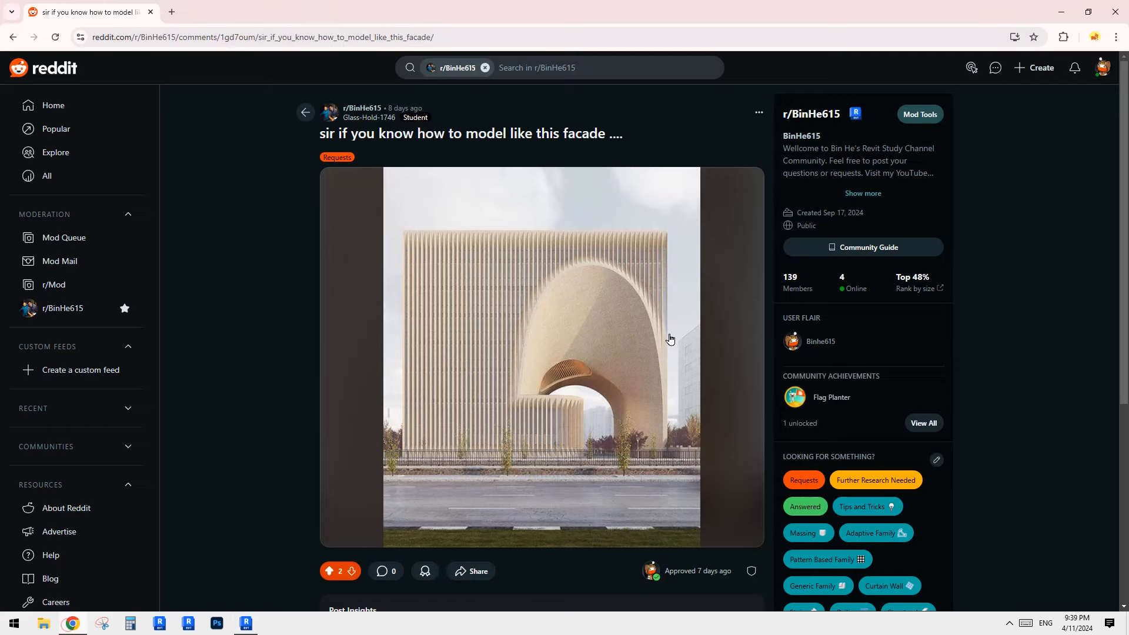
pyautogui.click(246, 623)
pyautogui.click(707, 451)
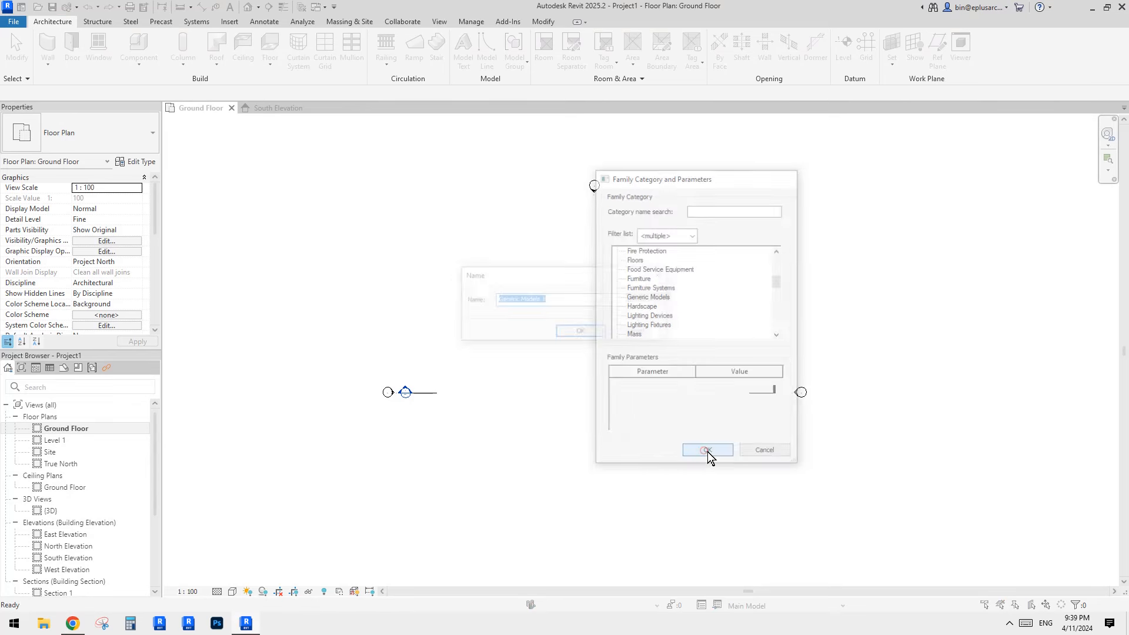
pyautogui.press('Return')
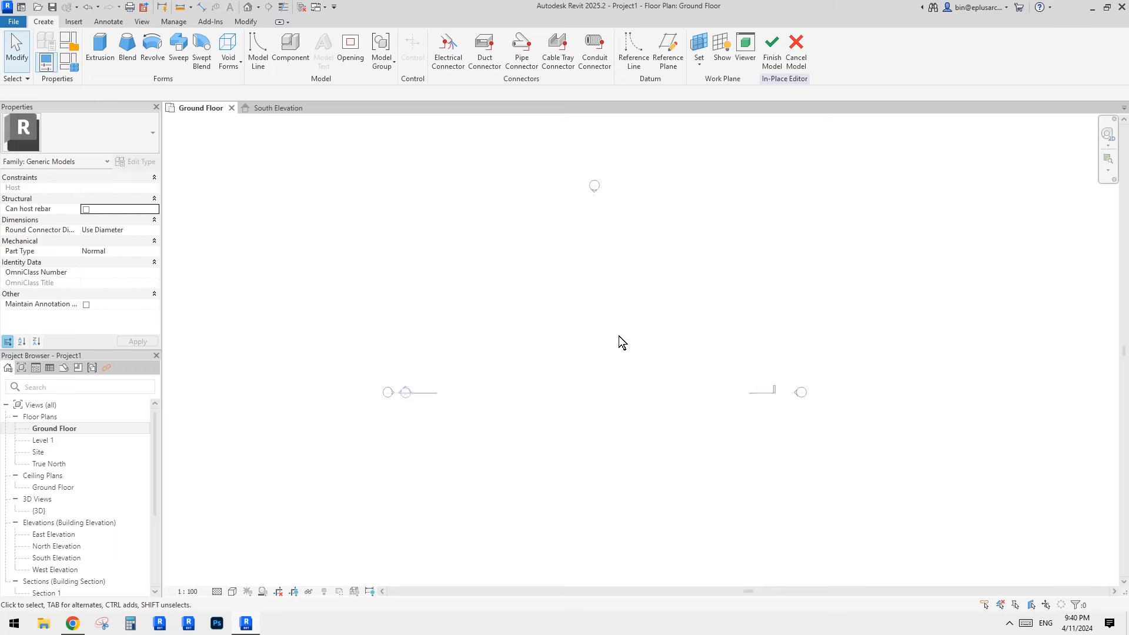
# - Create an extrusion from a rectangle sketched between the four elevation markers, keeping the 250 mm depth
pyautogui.click(99, 47)
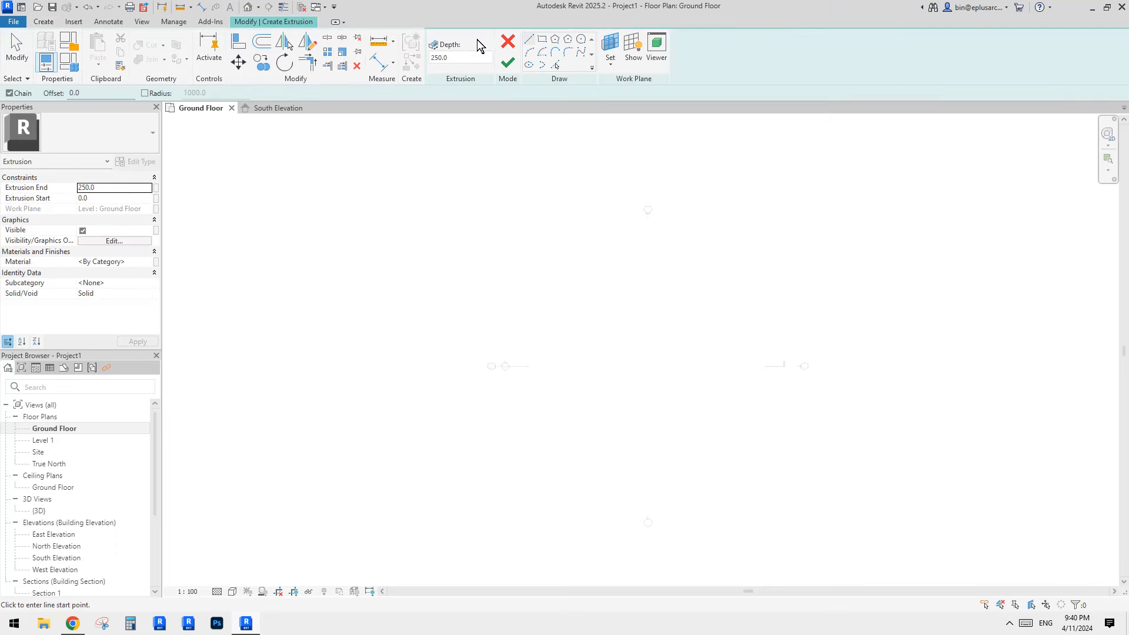
pyautogui.click(72, 623)
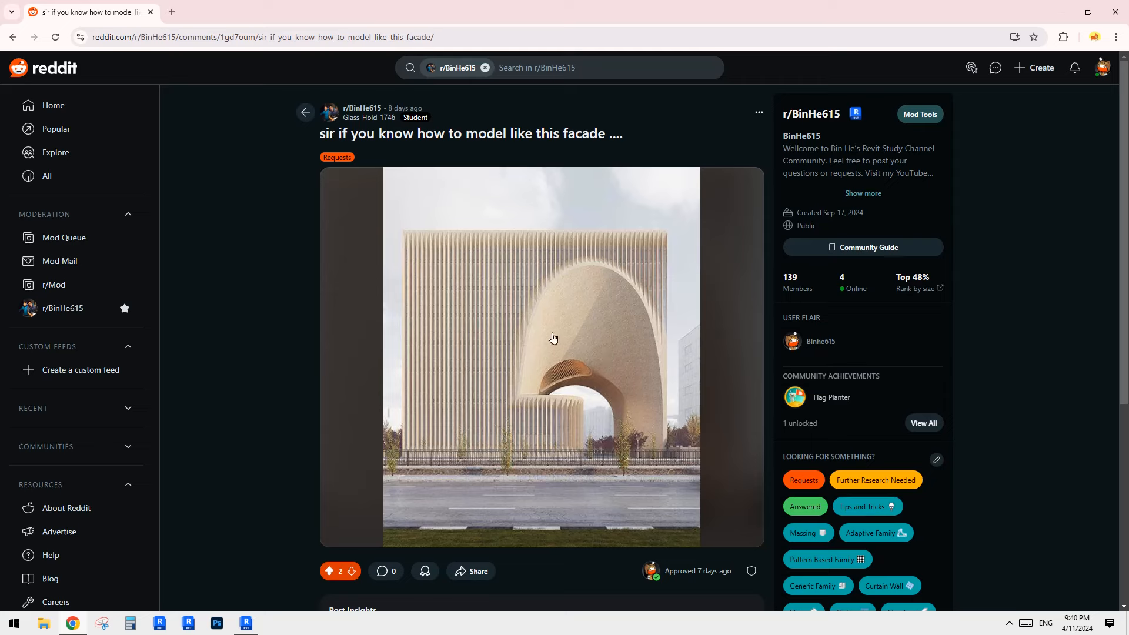
pyautogui.click(246, 622)
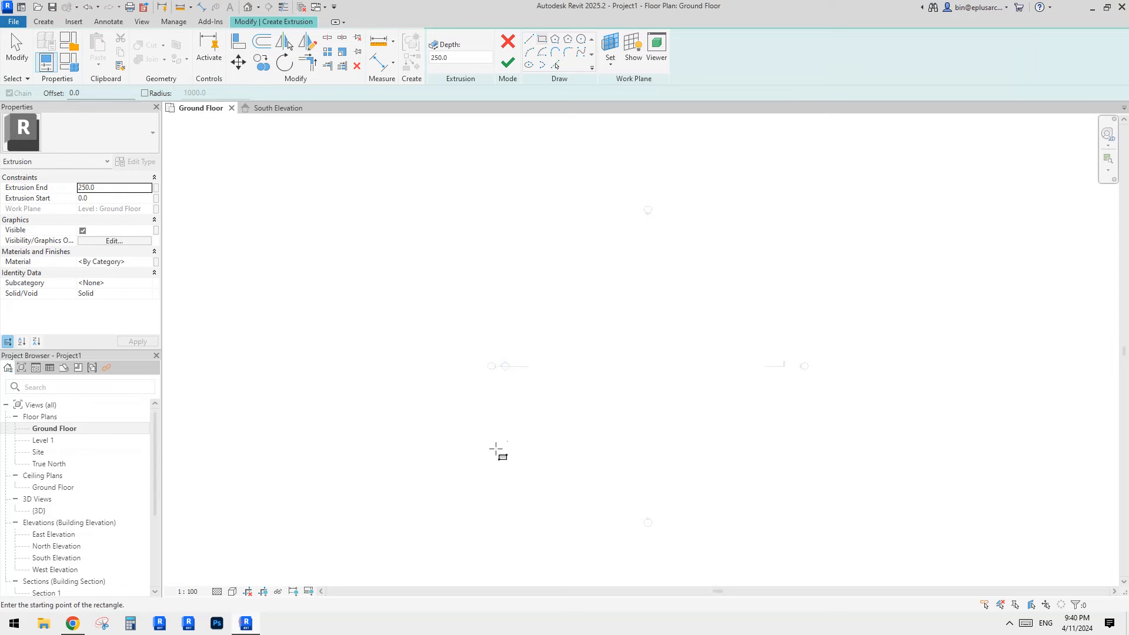
pyautogui.click(450, 333)
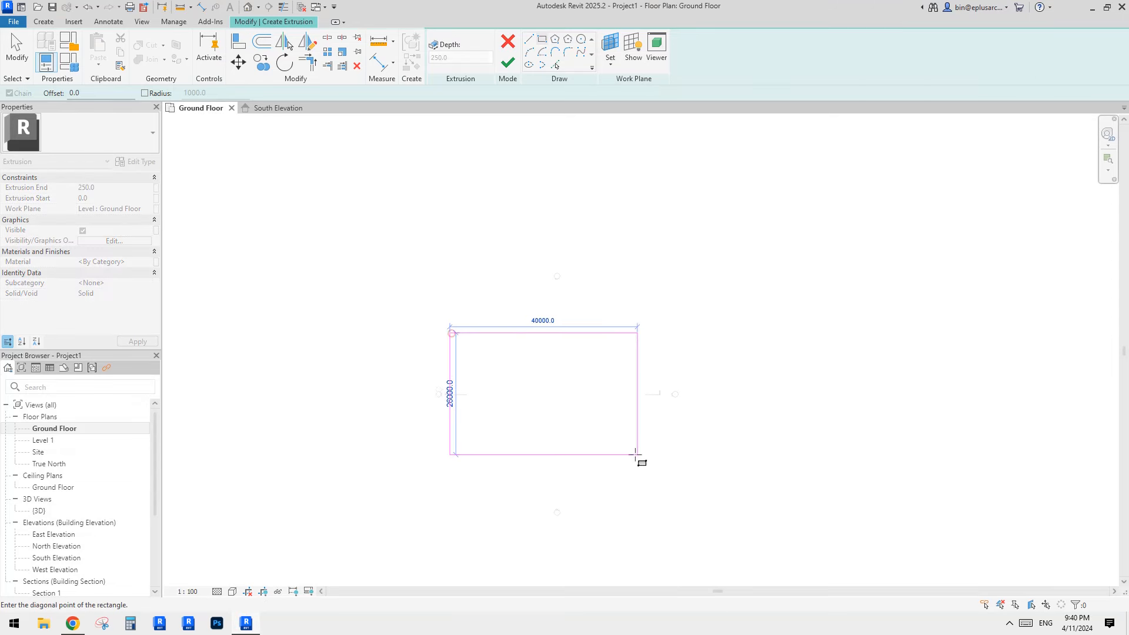
pyautogui.click(646, 469)
pyautogui.click(508, 63)
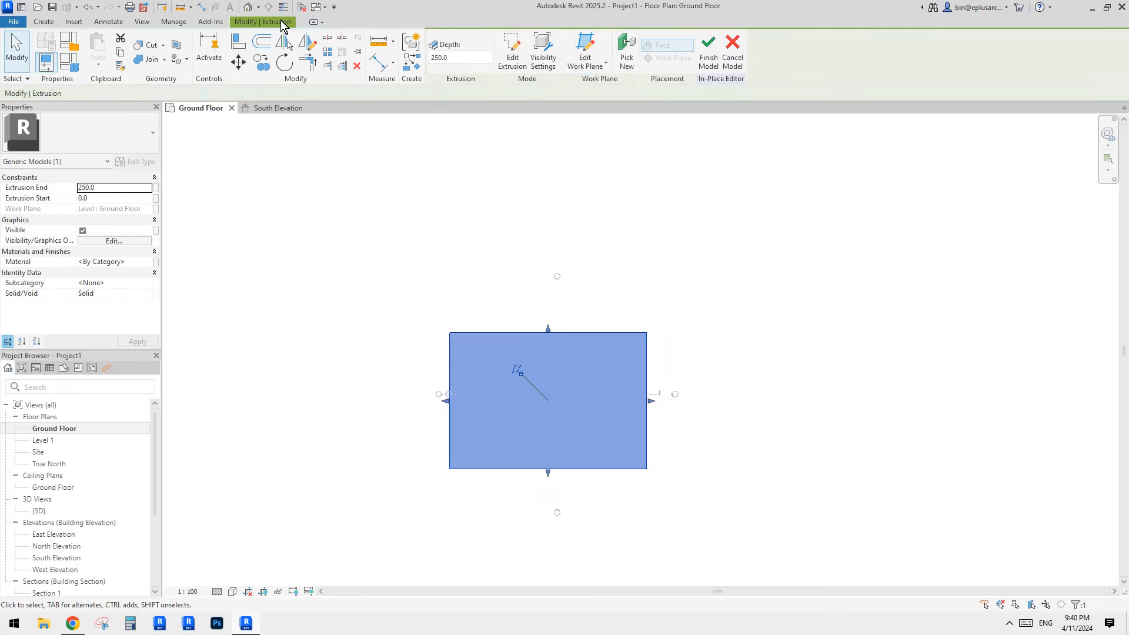
# - Open the 3D view and stretch the extrusion's top face up to a height of about 28066 mm
pyautogui.click(248, 7)
pyautogui.click(647, 336)
pyautogui.keyDown('shift'); pyautogui.moveTo(576, 343); pyautogui.dragTo(610, 321, button='middle'); pyautogui.keyUp('shift')
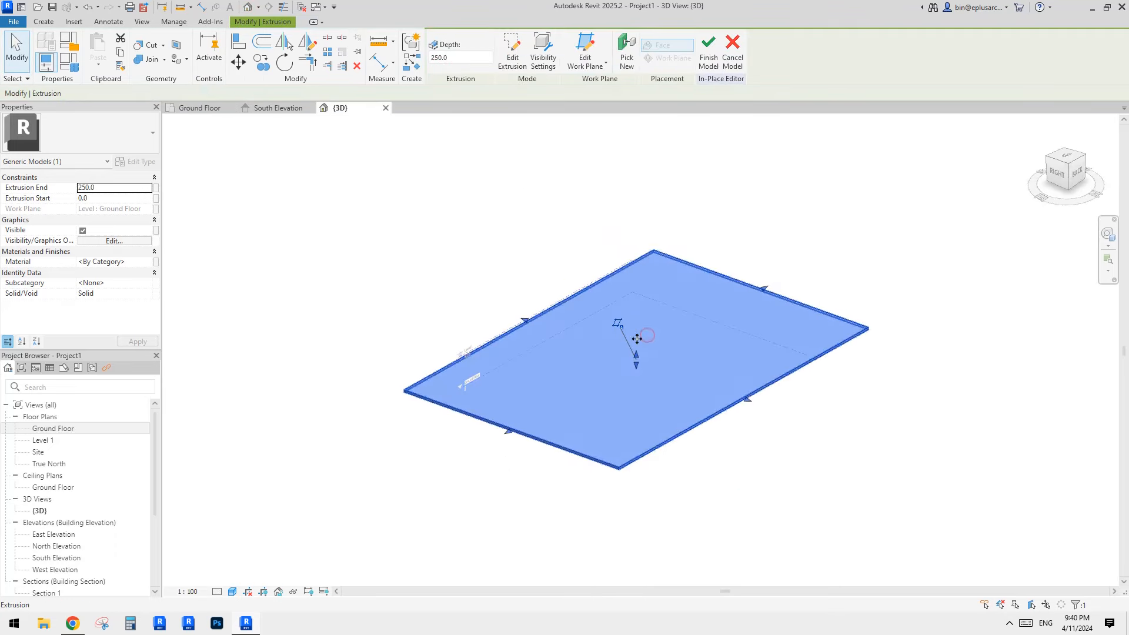
pyautogui.moveTo(639, 352); pyautogui.dragTo(678, 231)
pyautogui.scroll(-1, 771, 300)
pyautogui.keyDown('shift'); pyautogui.moveTo(771, 300); pyautogui.dragTo(733, 265, button='middle'); pyautogui.keyUp('shift')
pyautogui.moveTo(670, 228); pyautogui.dragTo(672, 166)
pyautogui.moveTo(699, 273); pyautogui.dragTo(637, 368, button='middle')
pyautogui.keyDown('shift'); pyautogui.moveTo(638, 367); pyautogui.dragTo(622, 341, button='middle'); pyautogui.keyUp('shift')
pyautogui.moveTo(609, 266); pyautogui.dragTo(613, 253)
pyautogui.keyDown('shift'); pyautogui.moveTo(711, 432); pyautogui.dragTo(723, 447, button='middle'); pyautogui.keyUp('shift')
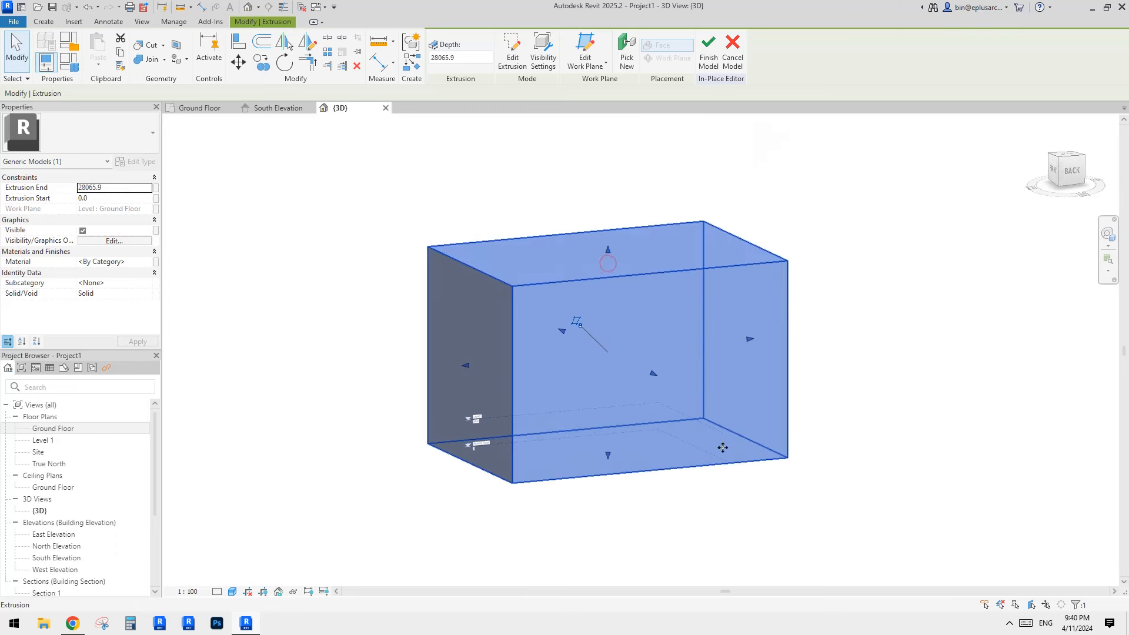
pyautogui.scroll(-1, 624, 450)
pyautogui.keyDown('shift'); pyautogui.moveTo(625, 450); pyautogui.dragTo(670, 468, button='middle'); pyautogui.keyUp('shift')
pyautogui.click(354, 550)
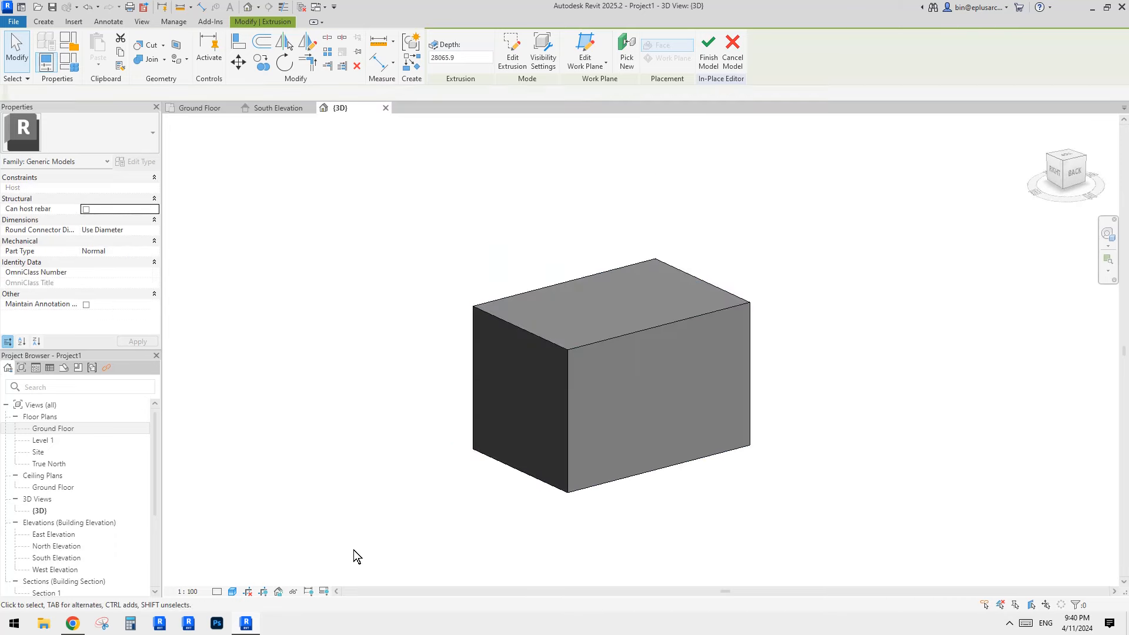
# - Compare the extruded block in 3D with the low wing and arched opening in the reference facade photo
pyautogui.click(72, 623)
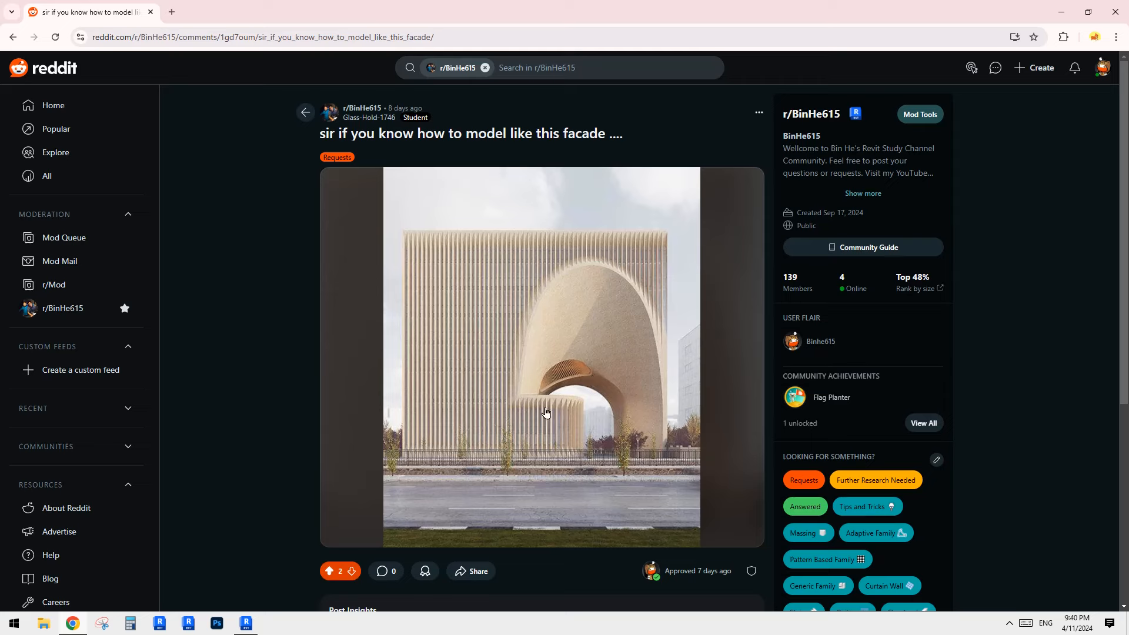
pyautogui.click(246, 623)
pyautogui.click(701, 415)
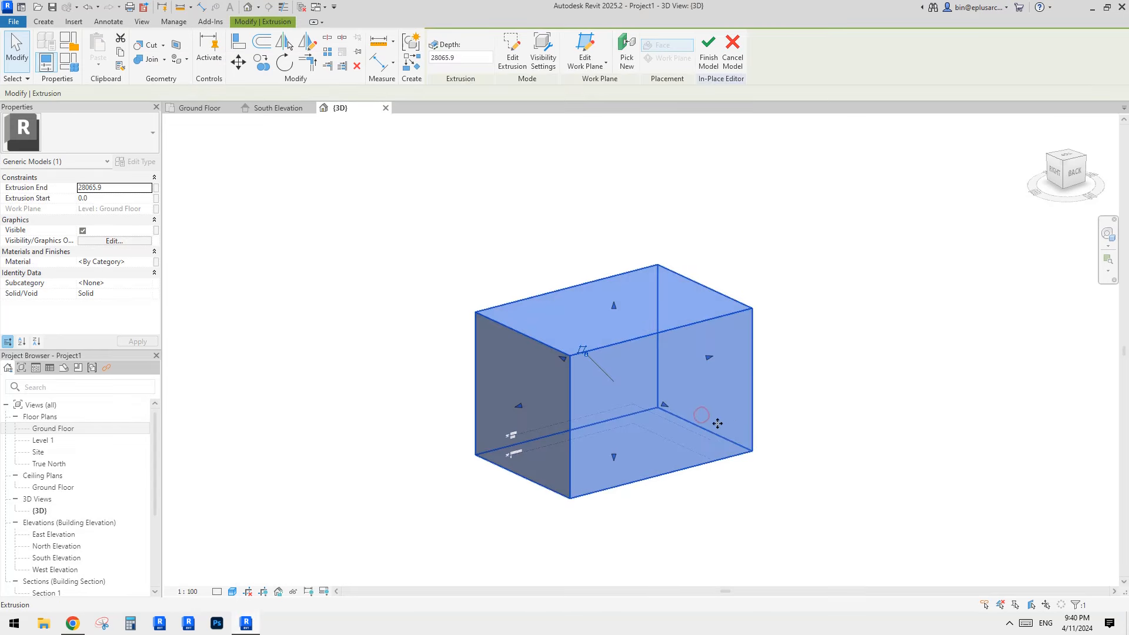
pyautogui.scroll(2, 701, 415)
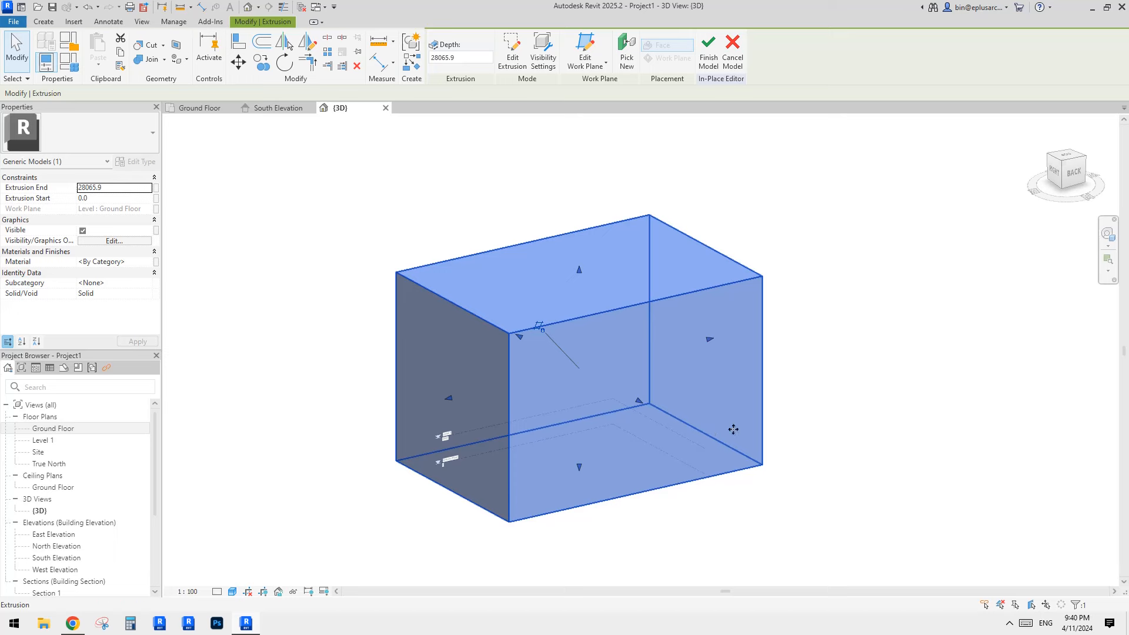
pyautogui.scroll(-1, 733, 429)
pyautogui.keyDown('shift'); pyautogui.moveTo(733, 429); pyautogui.dragTo(669, 453, button='middle'); pyautogui.keyUp('shift')
pyautogui.press('Escape')
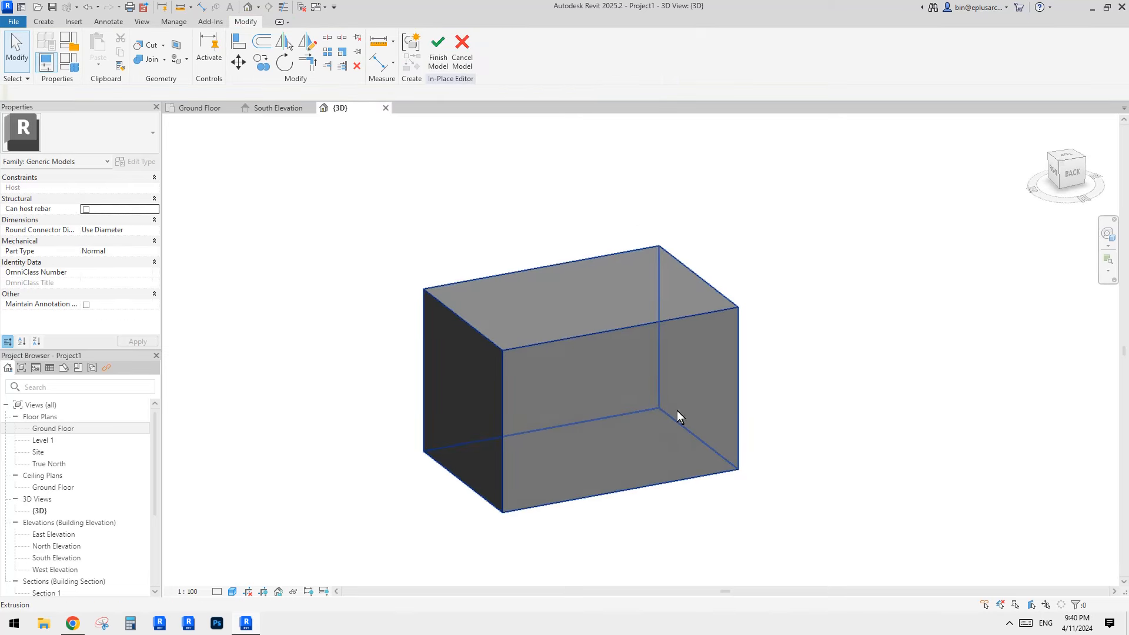
pyautogui.click(710, 425)
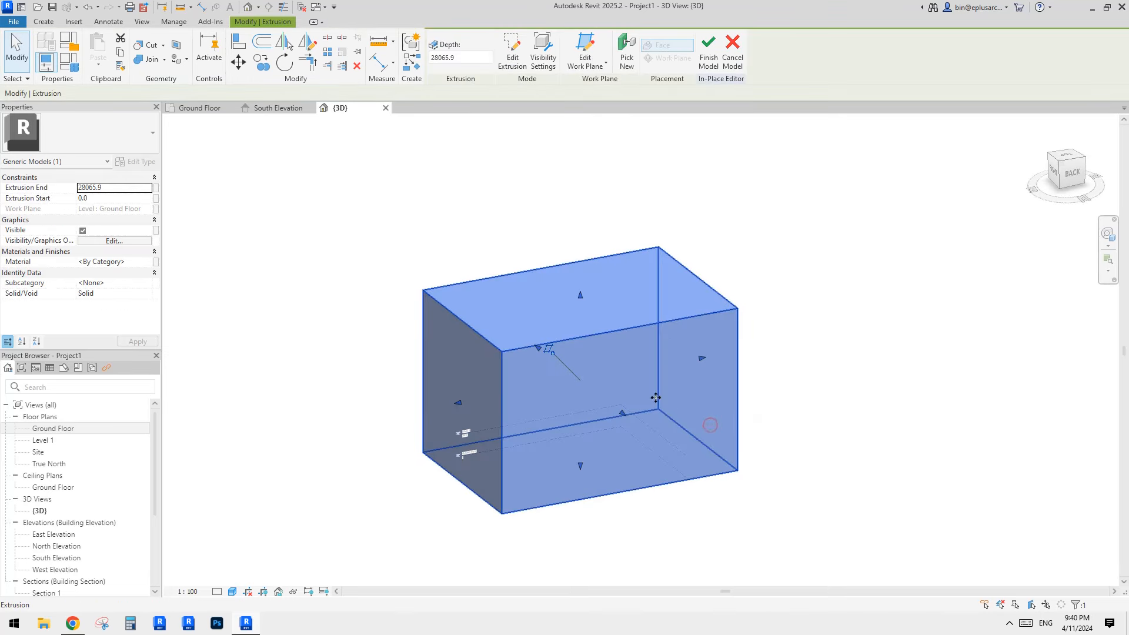
pyautogui.moveTo(669, 405); pyautogui.dragTo(666, 409, button='middle')
pyautogui.click(814, 410)
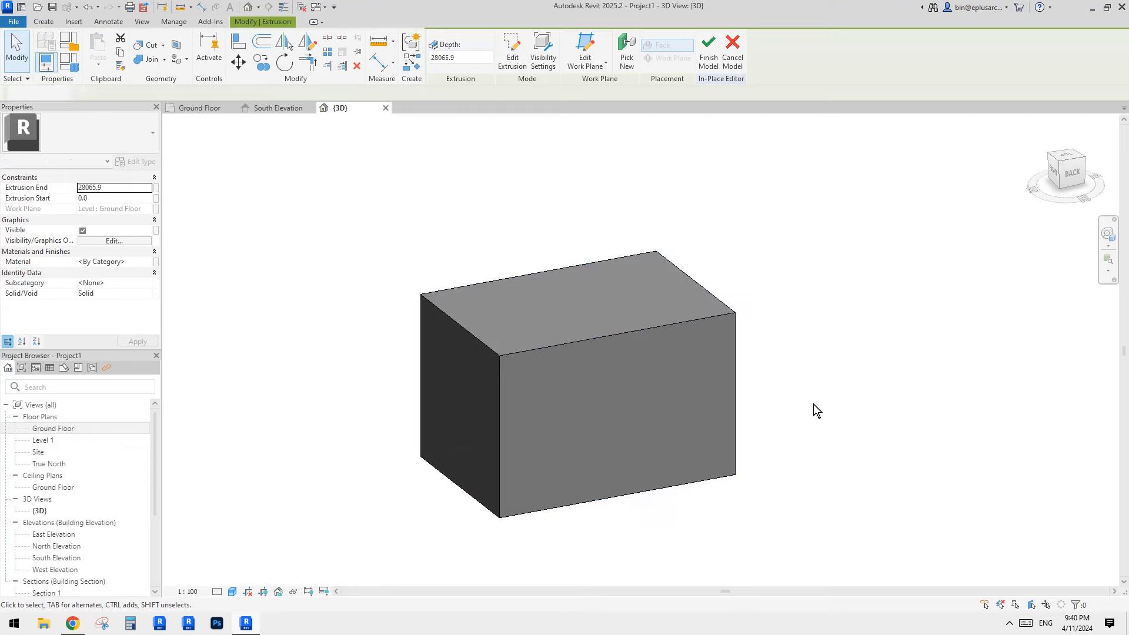
pyautogui.click(83, 617)
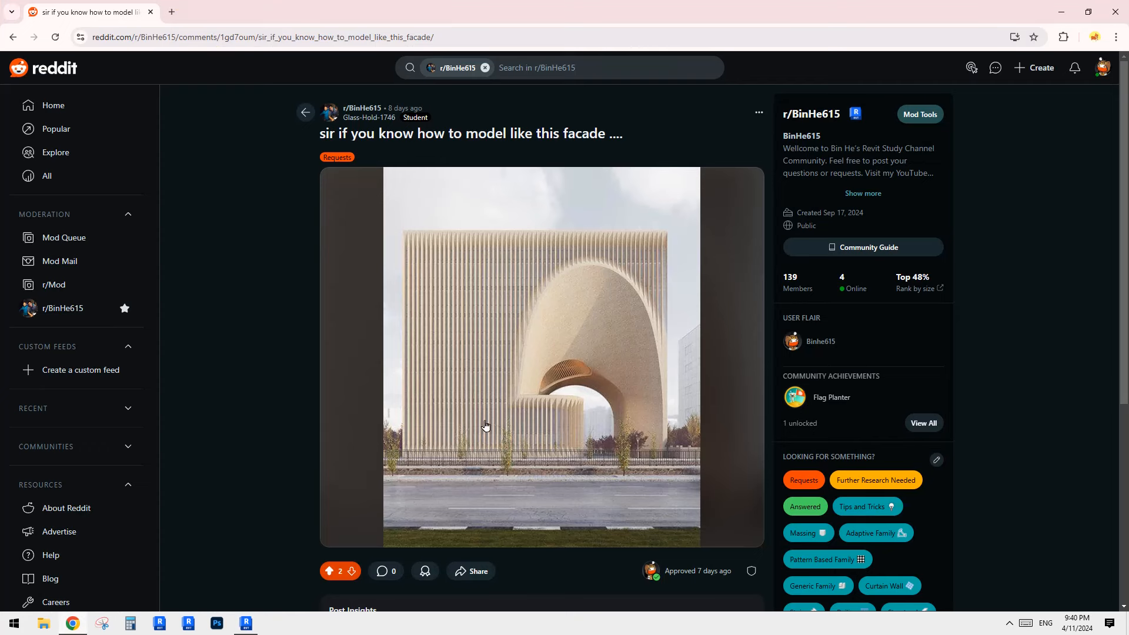
# - Compare the block's proportions with the arched facade in the reference photo, viewing the block in the Ground Floor plan and in 3D
pyautogui.click(246, 623)
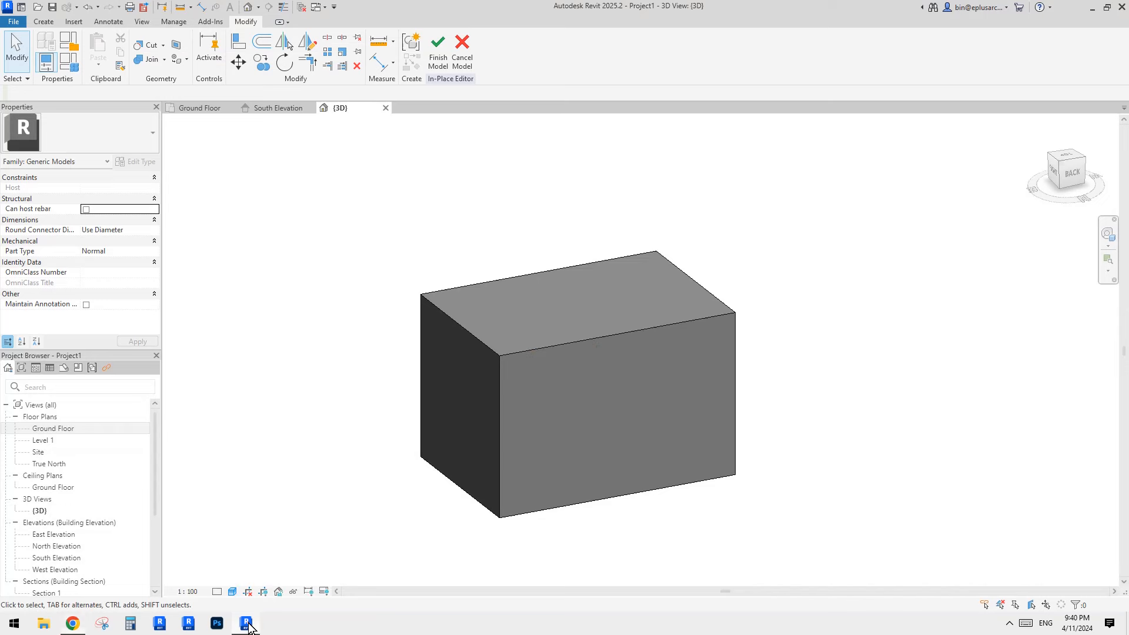
pyautogui.click(73, 624)
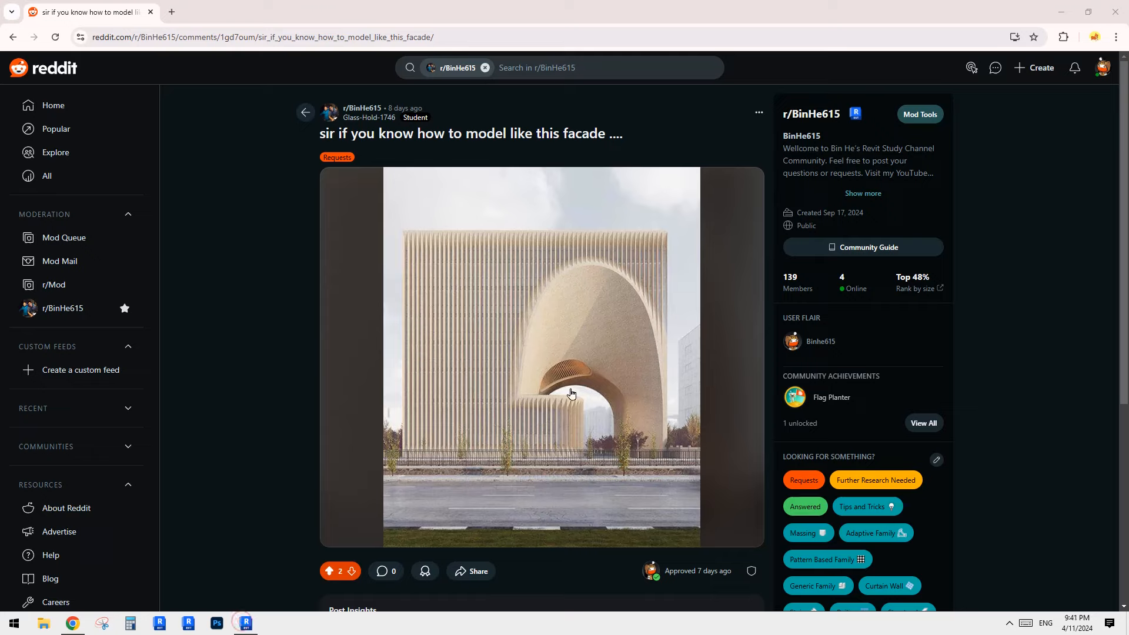
pyautogui.click(246, 622)
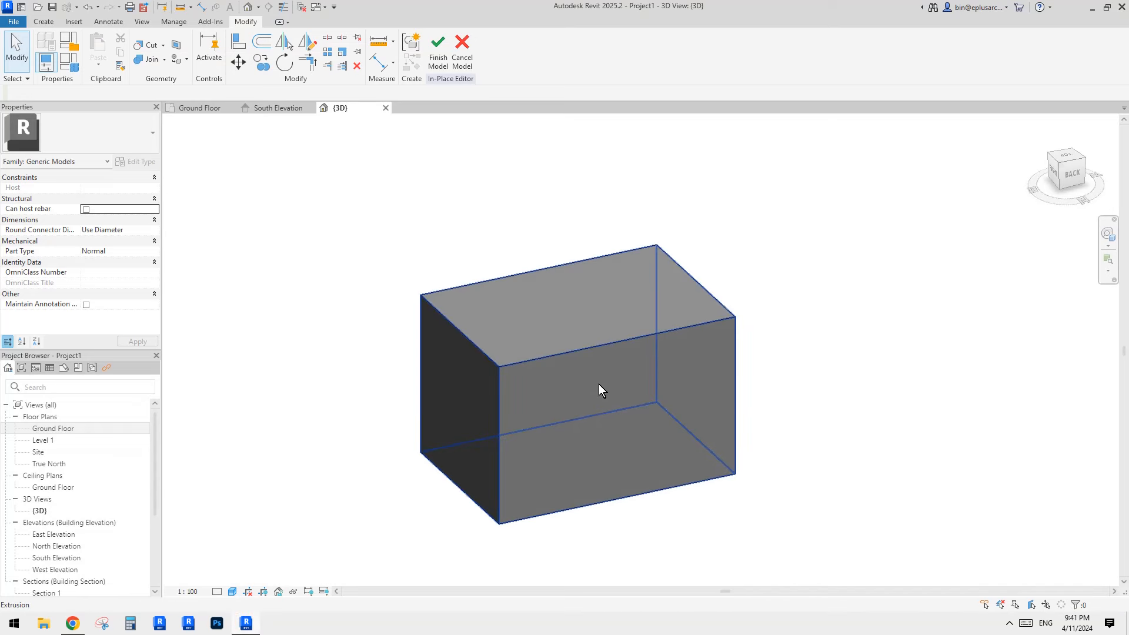
pyautogui.moveTo(575, 408); pyautogui.dragTo(536, 390, button='middle')
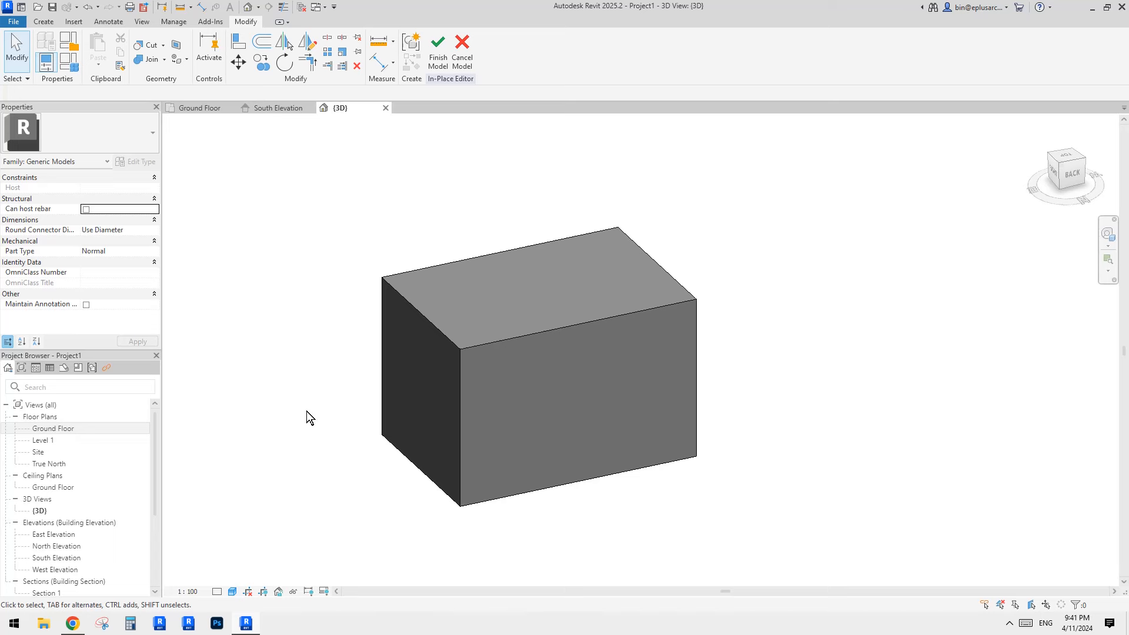
pyautogui.scroll(-1, 305, 411)
pyautogui.click(61, 428)
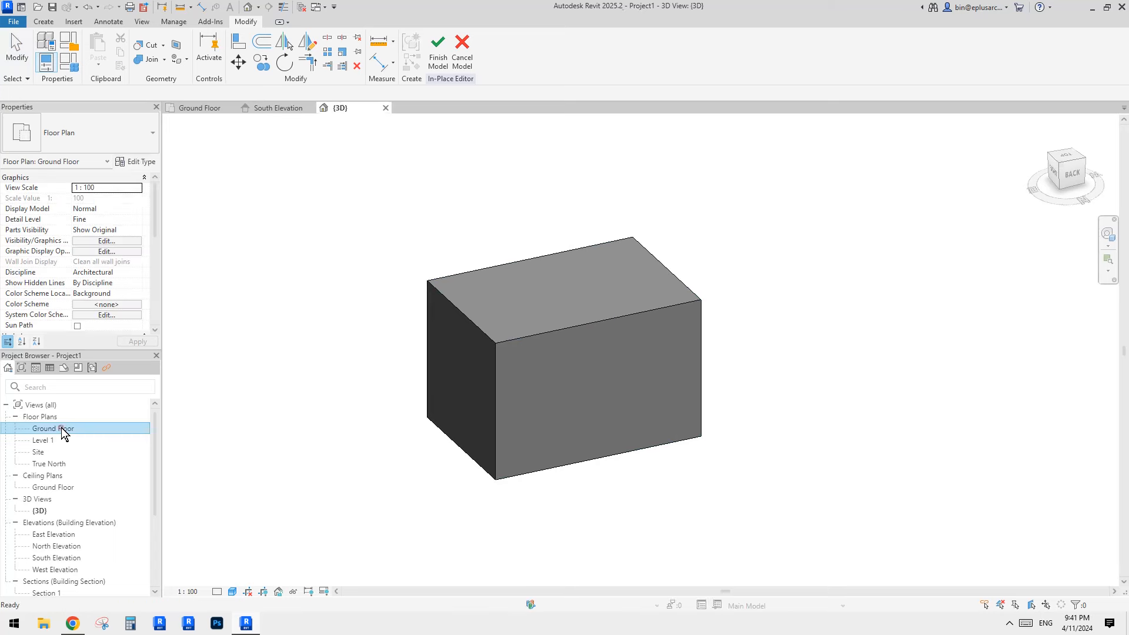
pyautogui.doubleClick(61, 428)
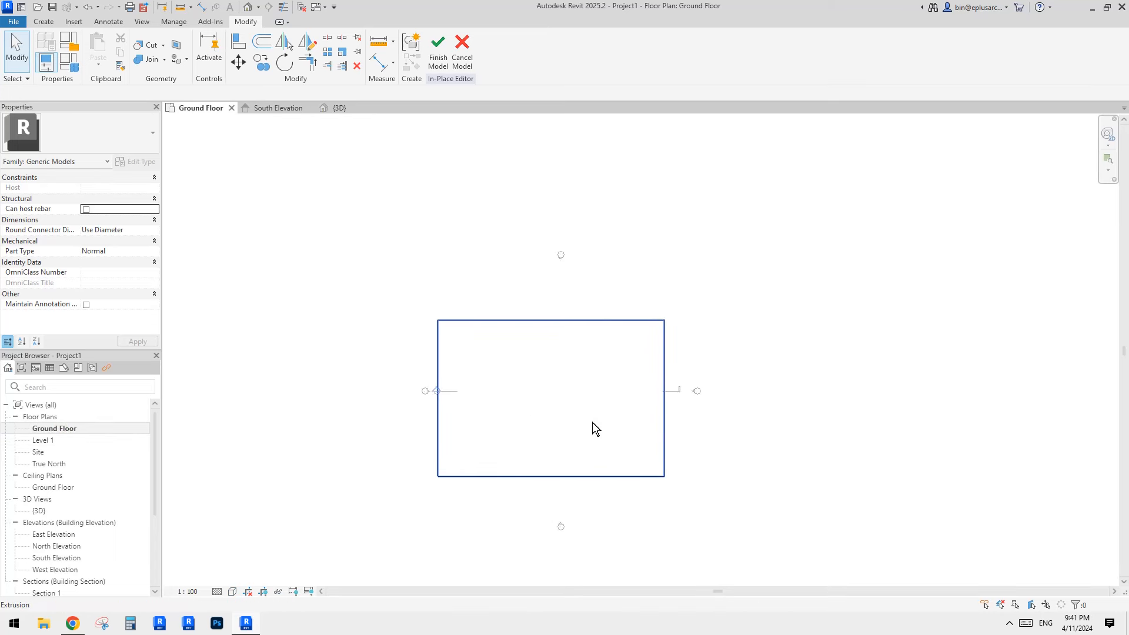
pyautogui.scroll(1, 591, 422)
pyautogui.moveTo(551, 427); pyautogui.dragTo(571, 425, button='middle')
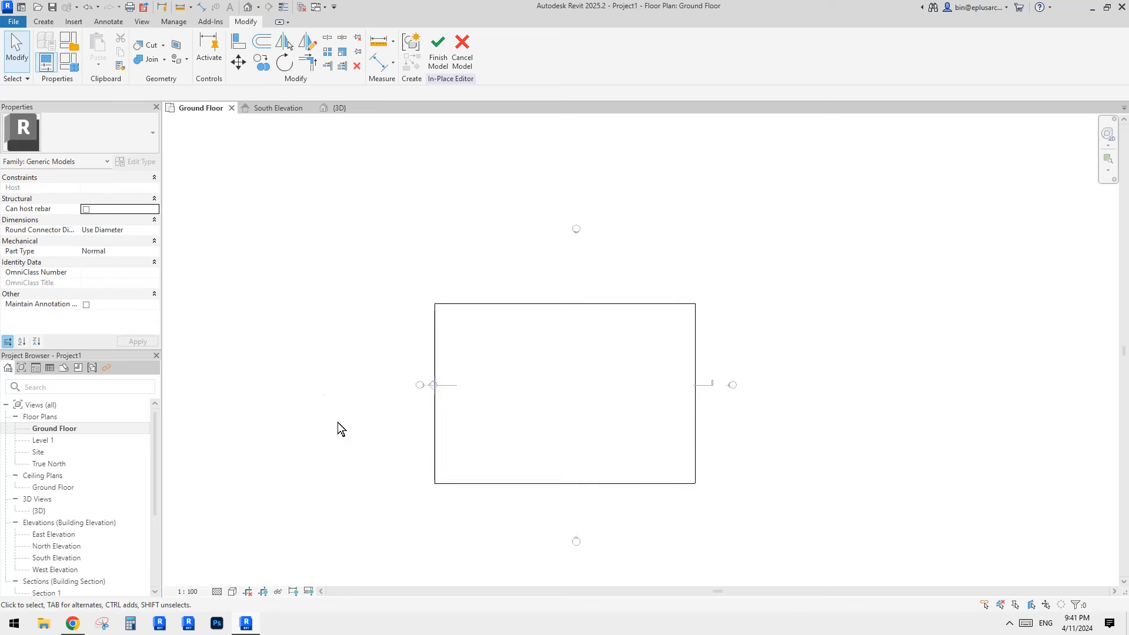
pyautogui.click(248, 7)
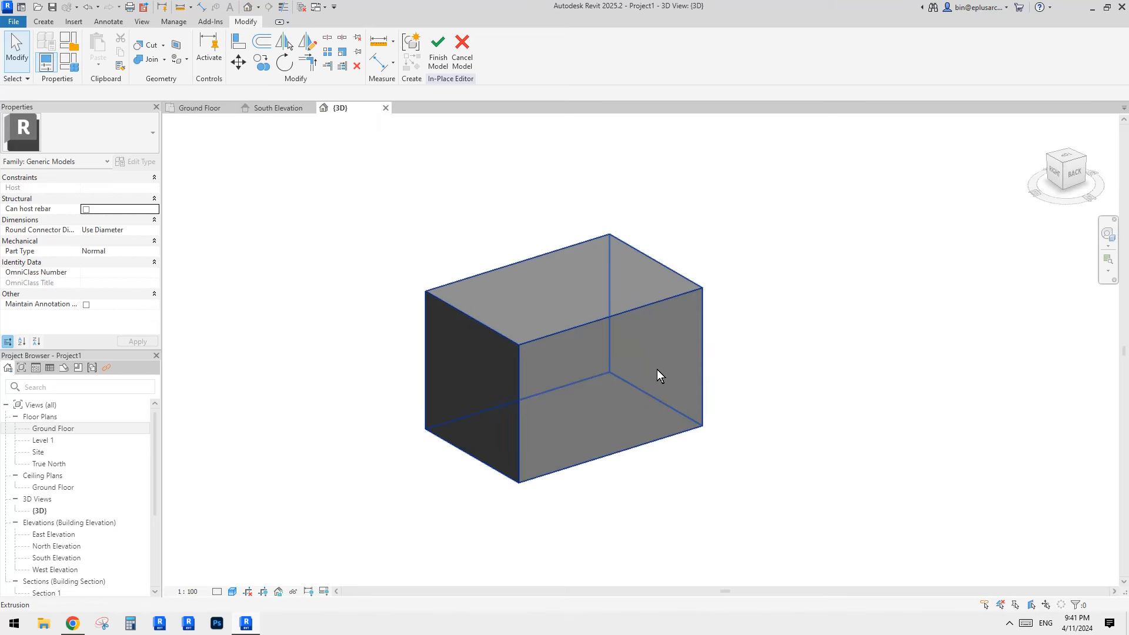
pyautogui.click(676, 341)
pyautogui.click(742, 351)
pyautogui.click(657, 364)
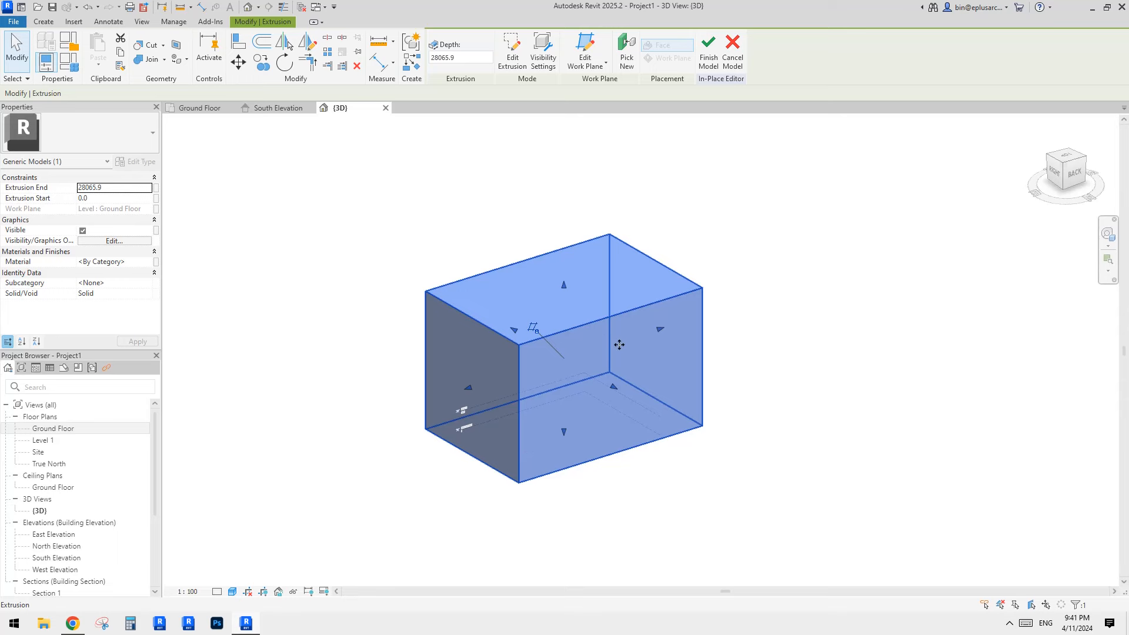
pyautogui.click(839, 315)
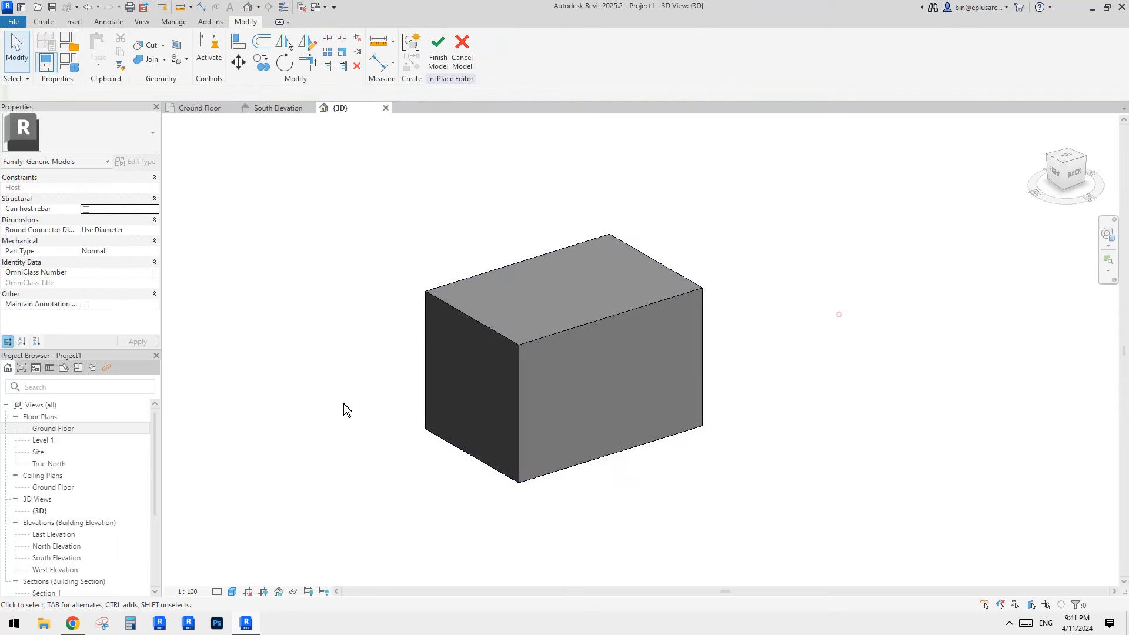
# - In the Ground Floor plan, draw a horizontal reference plane across the block, just inside its south edge
pyautogui.doubleClick(61, 431)
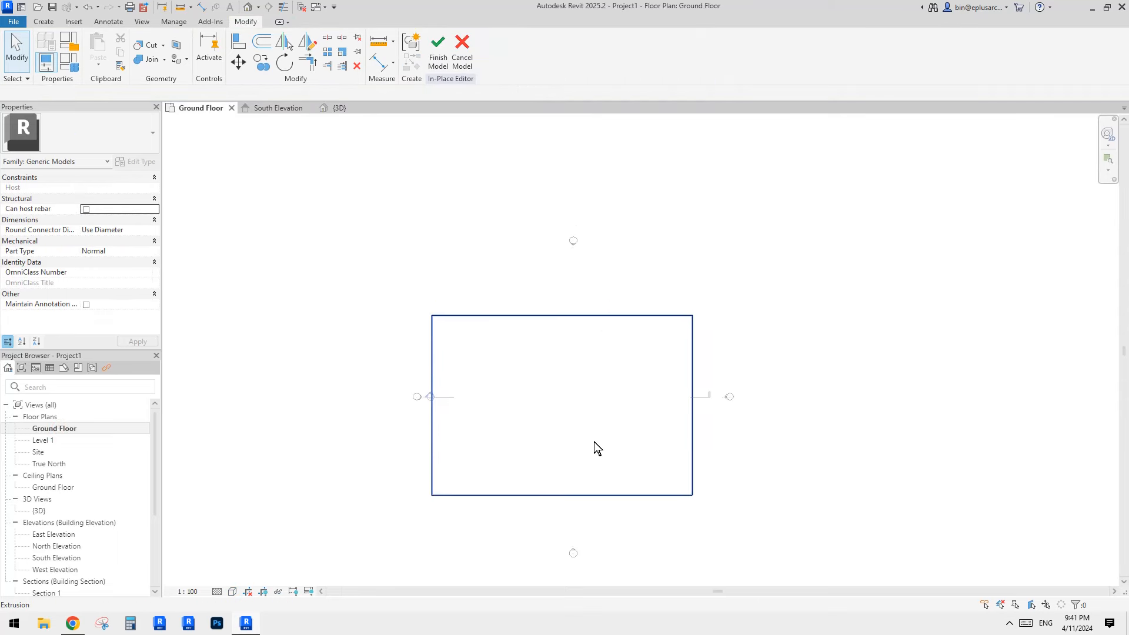
pyautogui.press('r')
pyautogui.press('p')
pyautogui.click(741, 484)
pyautogui.press('Escape')
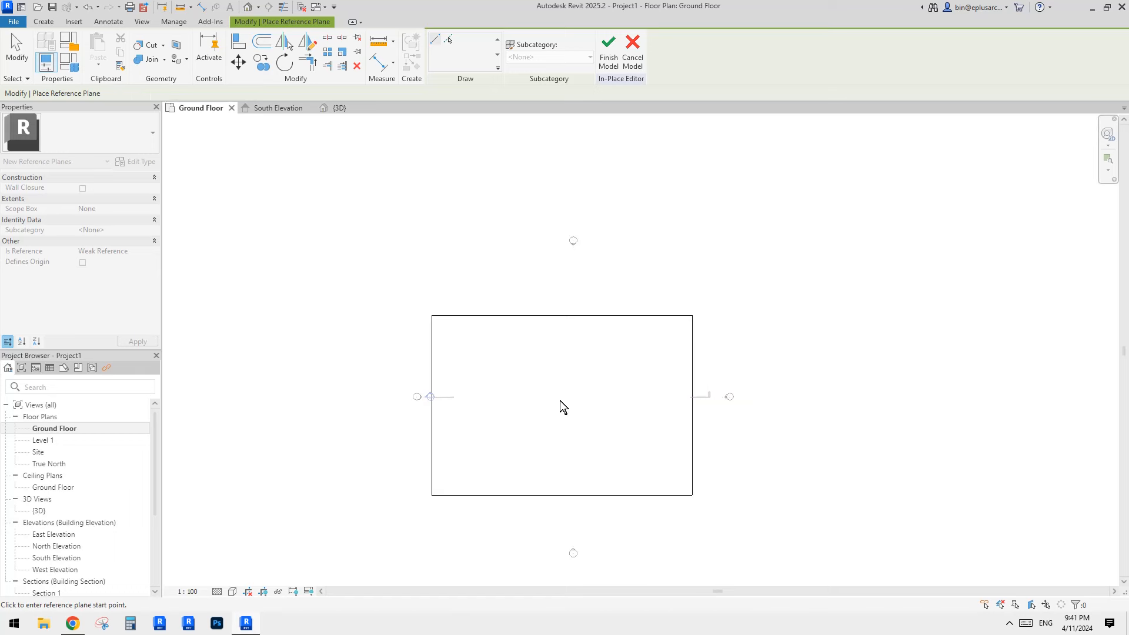
pyautogui.click(725, 484)
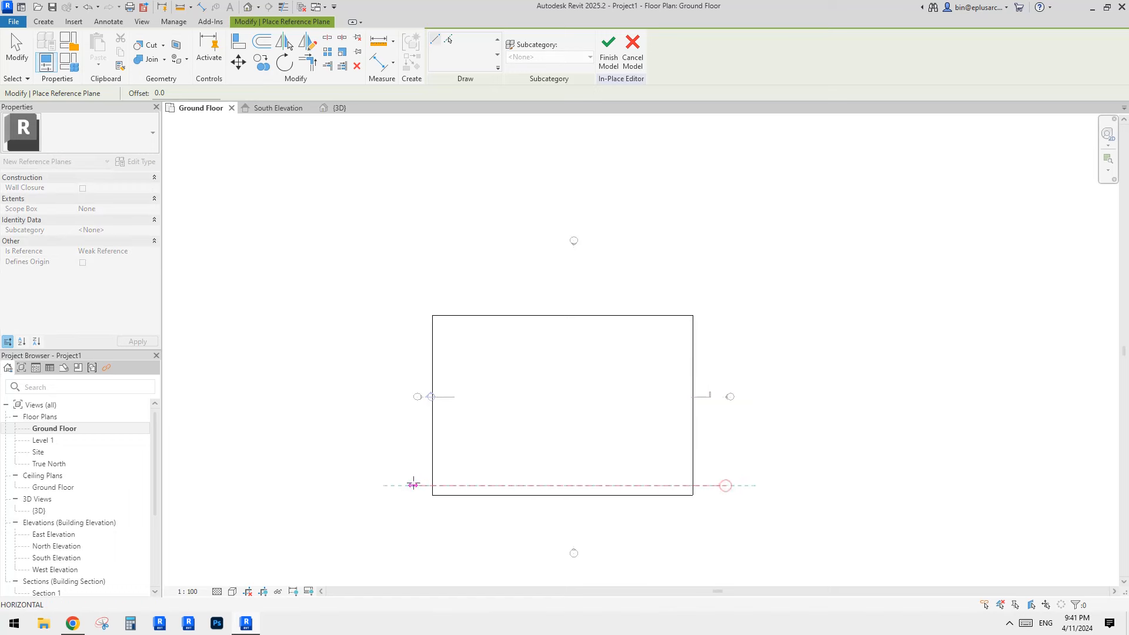
pyautogui.click(413, 485)
pyautogui.press('Escape')
pyautogui.press('Escape')
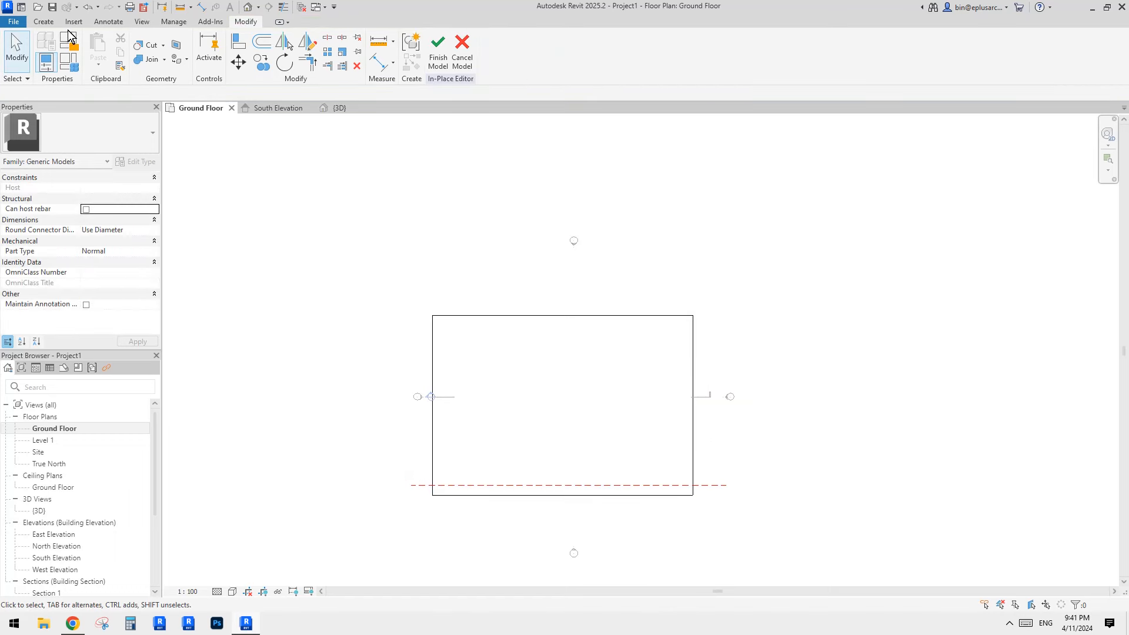
# - Set the work plane by picking the reference plane near the south edge, and open the North Elevation for sketching
pyautogui.click(43, 21)
pyautogui.click(699, 44)
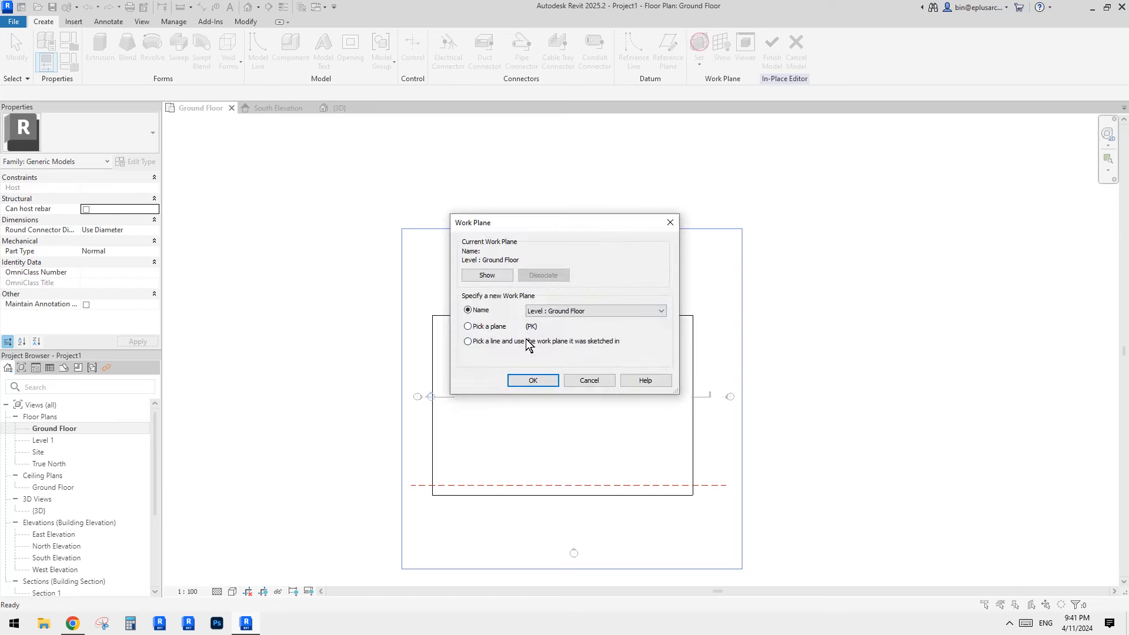
pyautogui.click(468, 326)
pyautogui.click(532, 381)
pyautogui.click(709, 486)
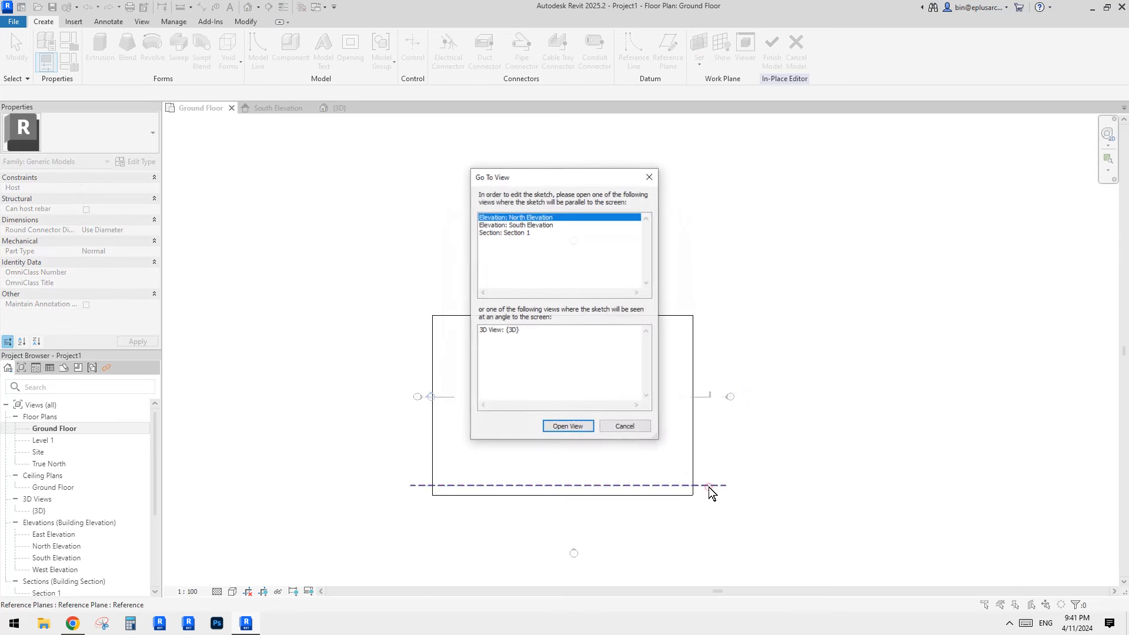
pyautogui.click(568, 427)
pyautogui.scroll(-2, 671, 385)
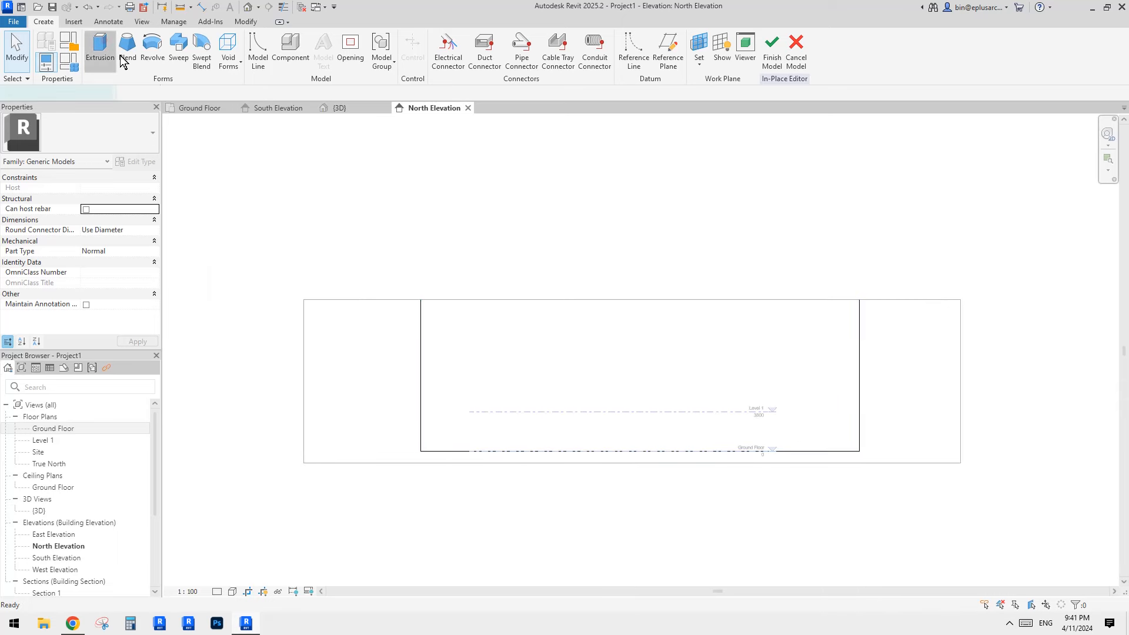
# - Start an extrusion with a rectangle about 36700 mm wide rising from the Ground Floor level, and raise its top edge
pyautogui.click(100, 47)
pyautogui.click(542, 39)
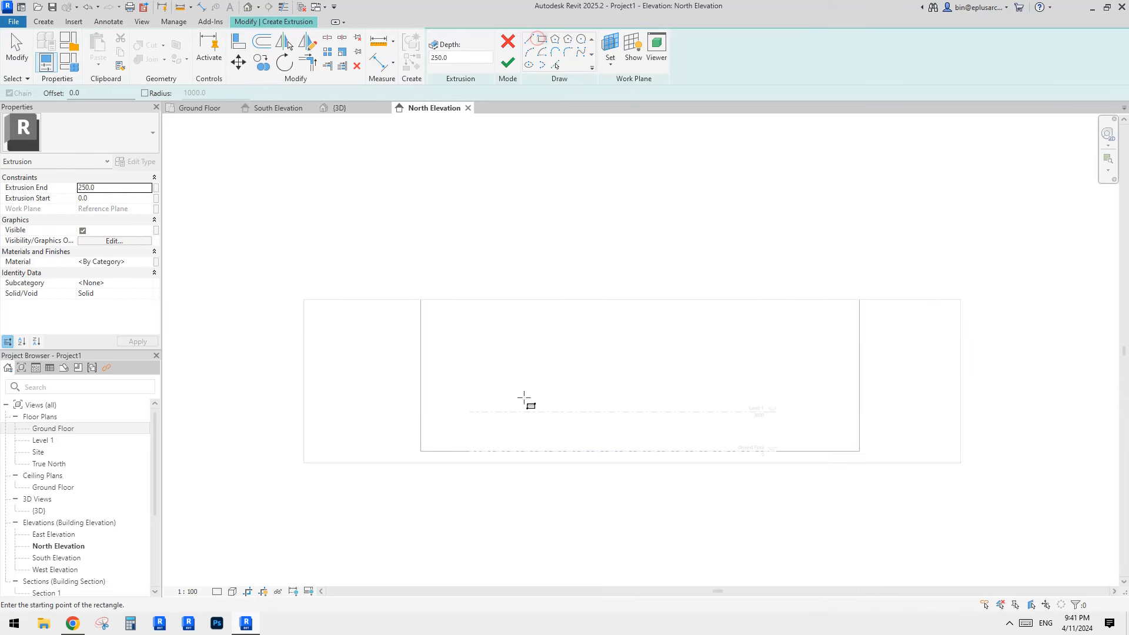
pyautogui.click(438, 448)
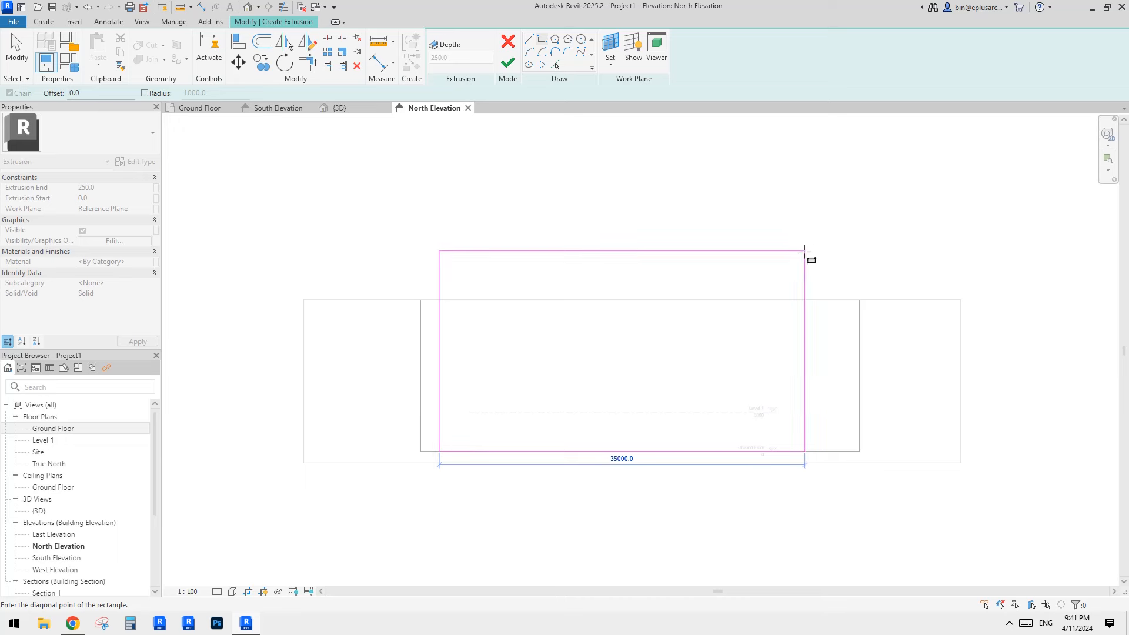
pyautogui.click(822, 233)
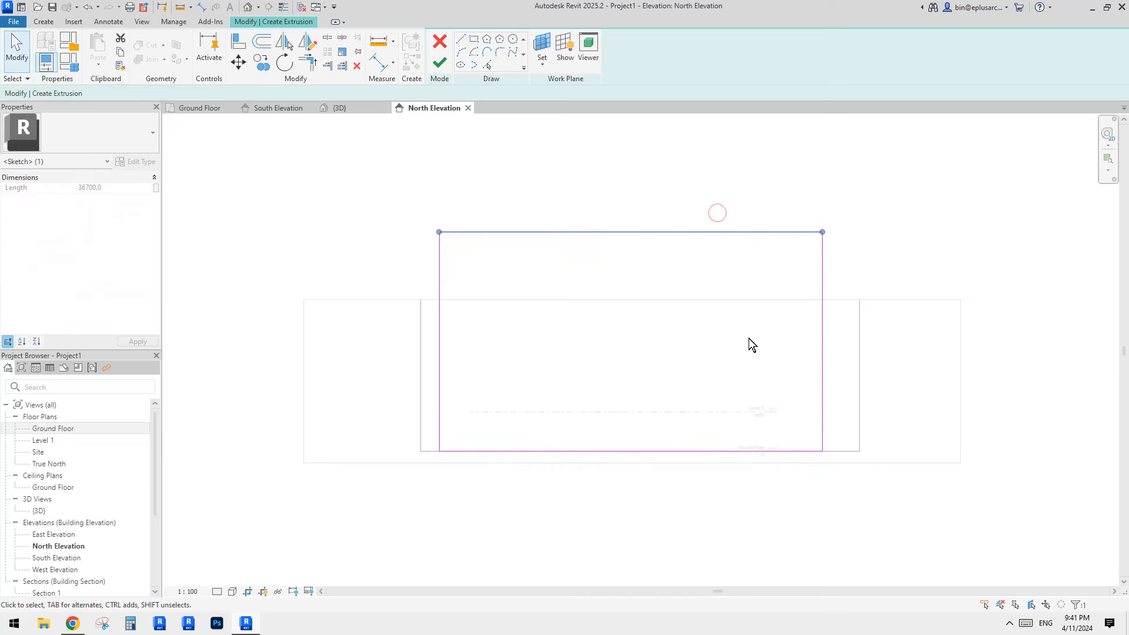
pyautogui.press('Escape')
pyautogui.moveTo(704, 241); pyautogui.dragTo(676, 259, button='middle')
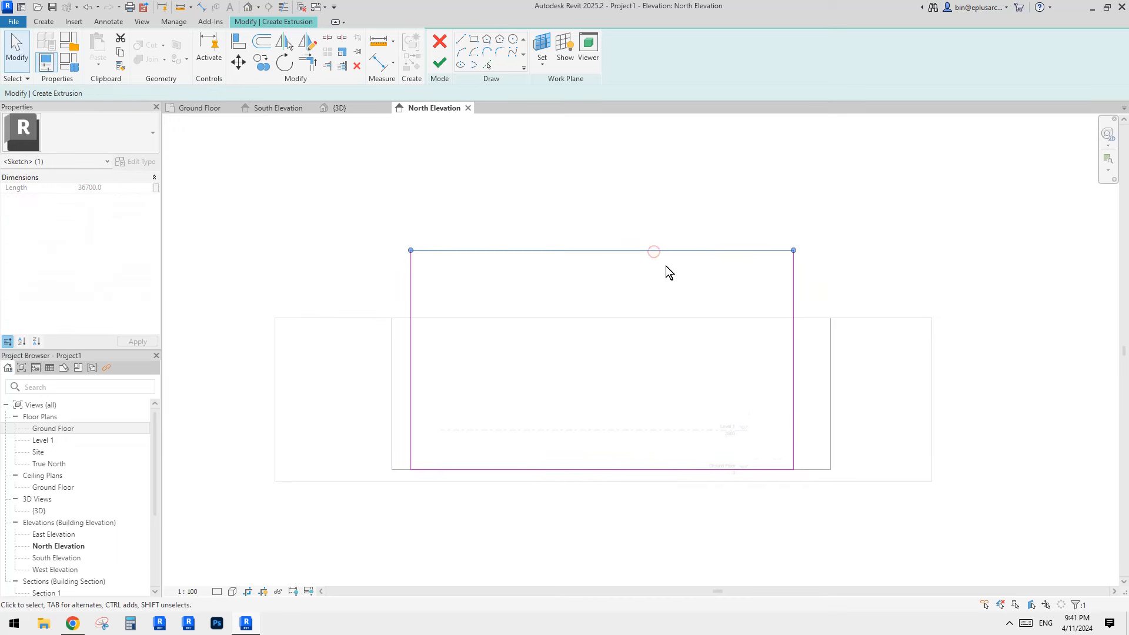
pyautogui.moveTo(650, 251); pyautogui.dragTo(653, 224)
# - After checking the opening in the reference photo, draw two vertical lines up from the rectangle's bottom edge, one from its midpoint and one further right
pyautogui.click(73, 623)
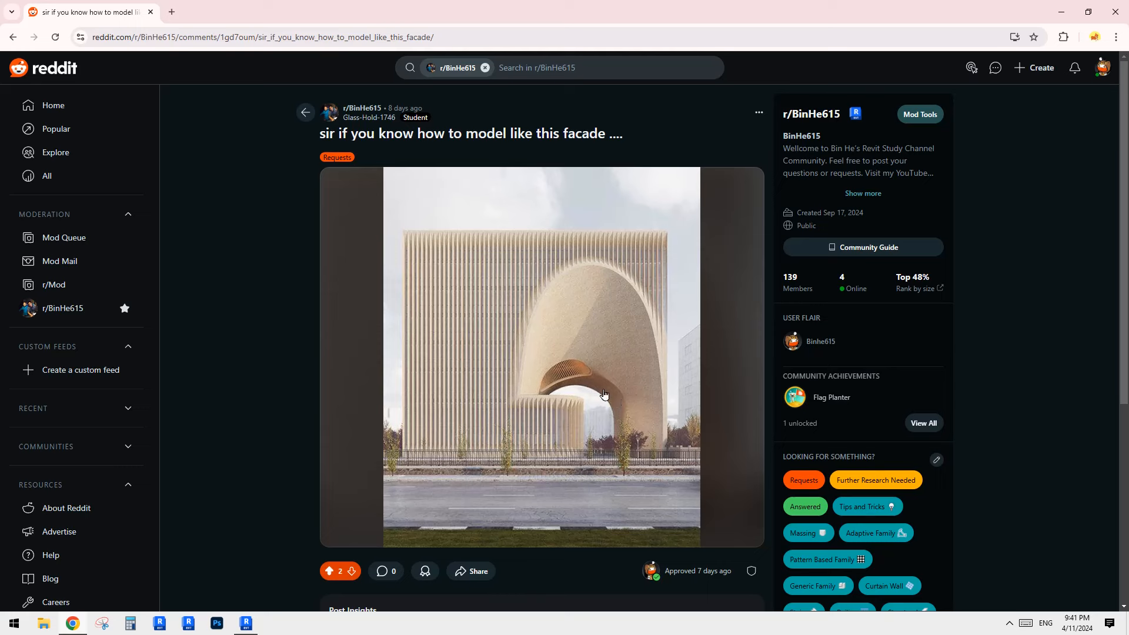
pyautogui.click(247, 623)
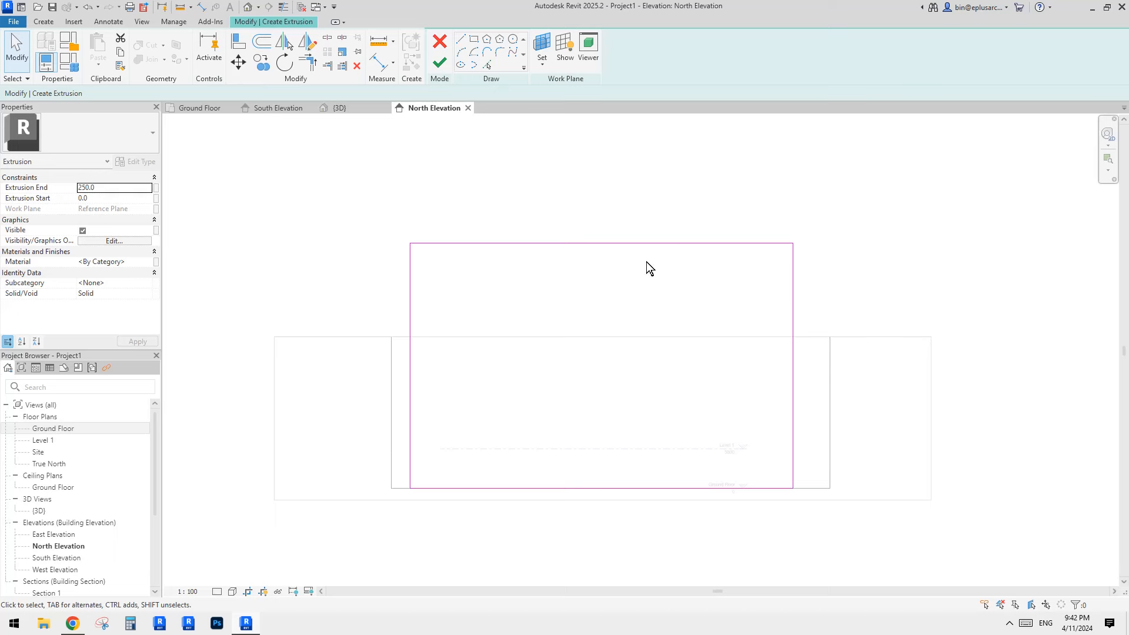
pyautogui.click(638, 242)
pyautogui.moveTo(559, 232); pyautogui.dragTo(556, 245, button='middle')
pyautogui.click(461, 39)
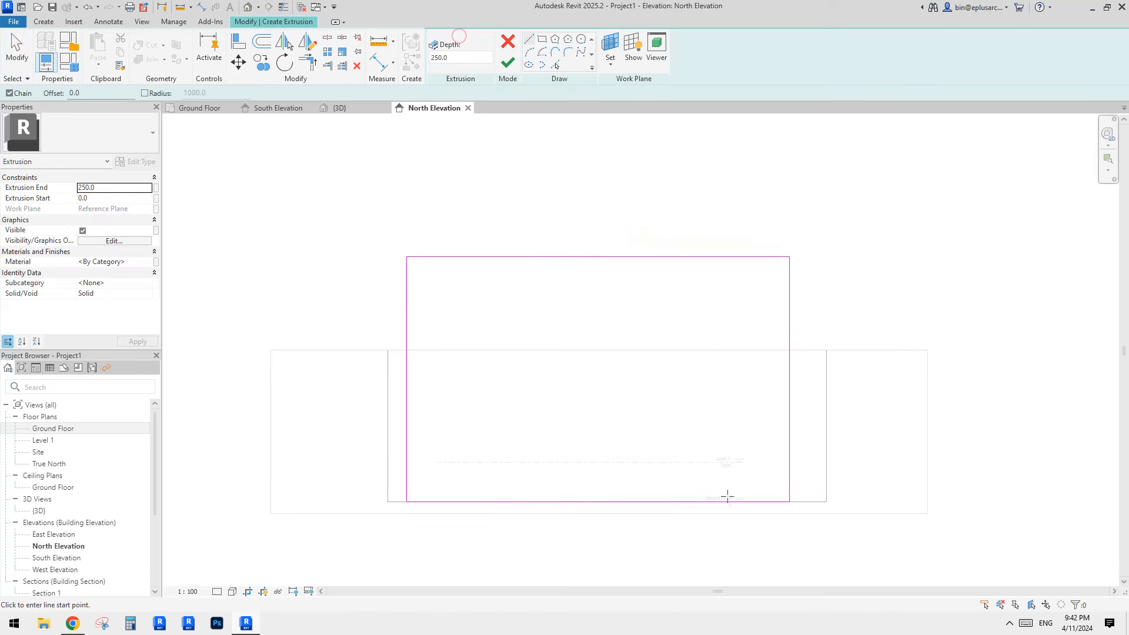
pyautogui.click(726, 502)
pyautogui.click(727, 327)
pyautogui.press('Escape')
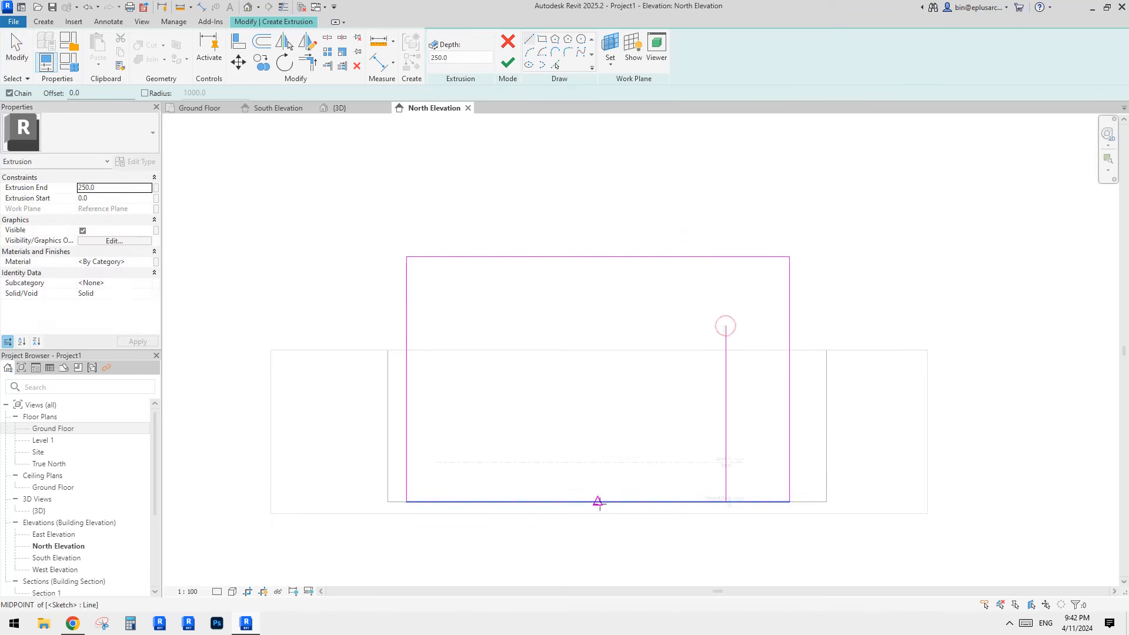
pyautogui.click(600, 501)
pyautogui.click(598, 345)
pyautogui.press('Escape')
pyautogui.press('Escape')
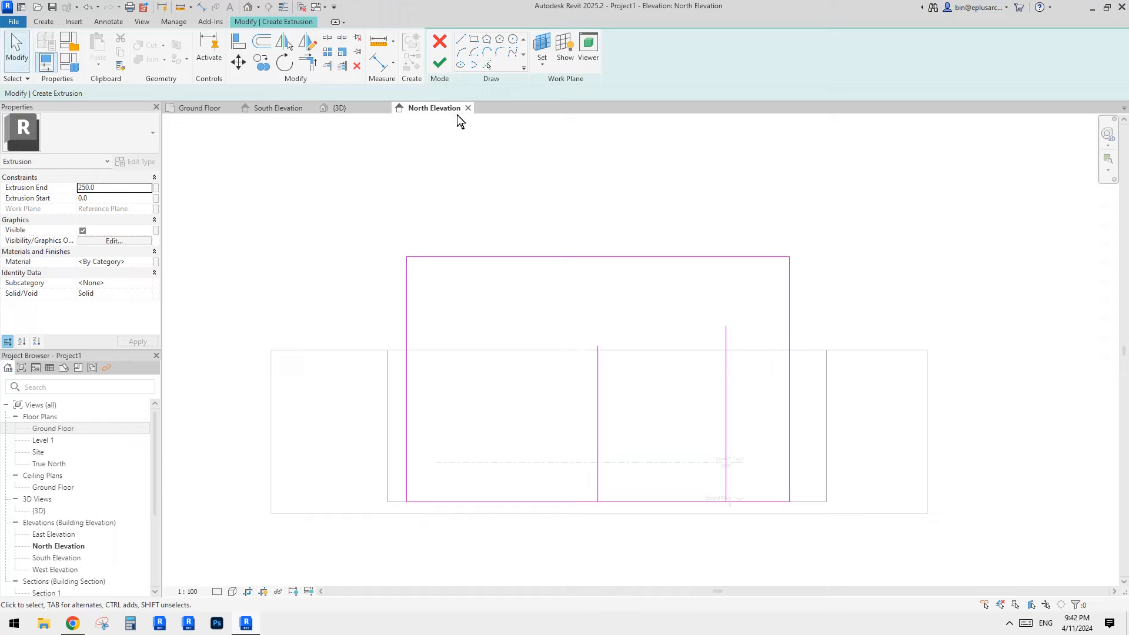
# - Check the photo's arch shape, then cap the two vertical lines with a partial ellipse about 12250 mm wide
pyautogui.click(72, 623)
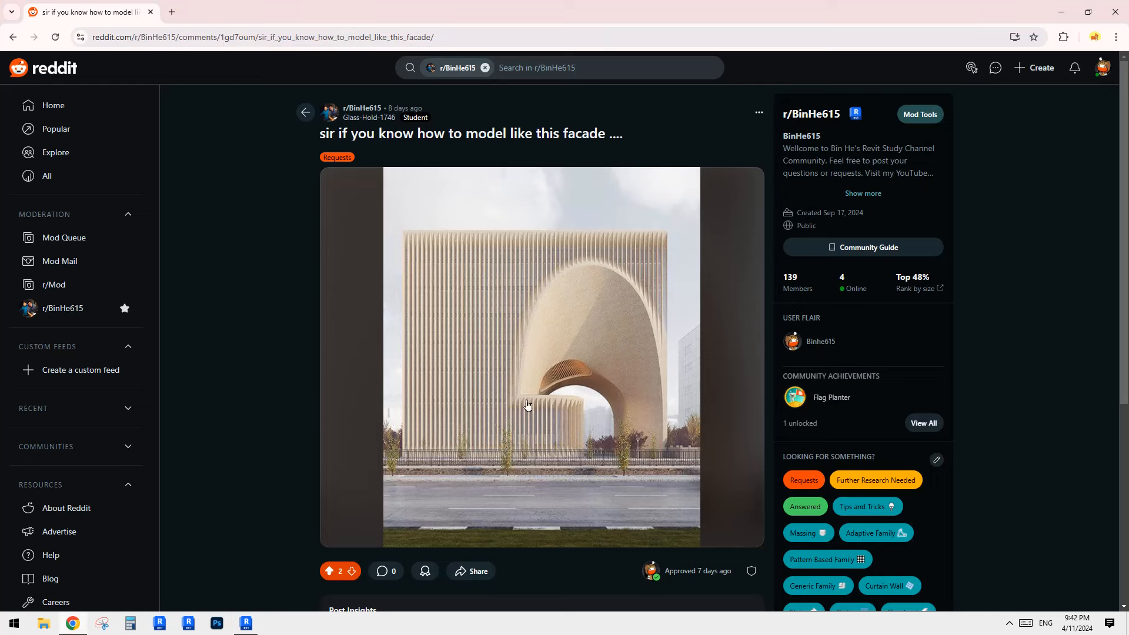
pyautogui.click(247, 623)
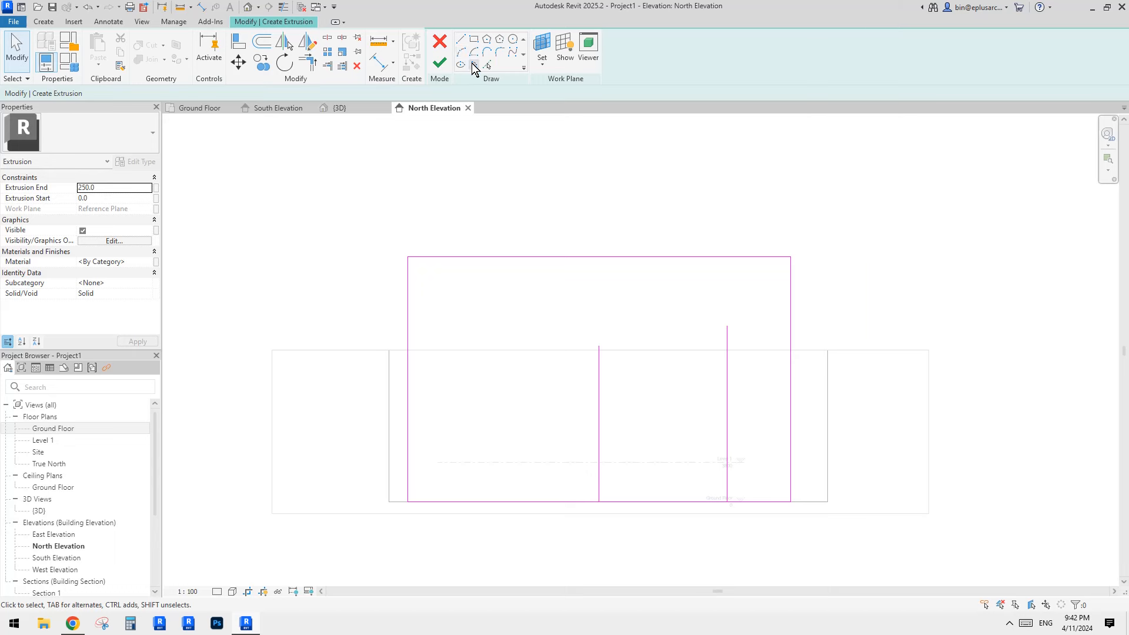
pyautogui.click(473, 65)
pyautogui.click(598, 346)
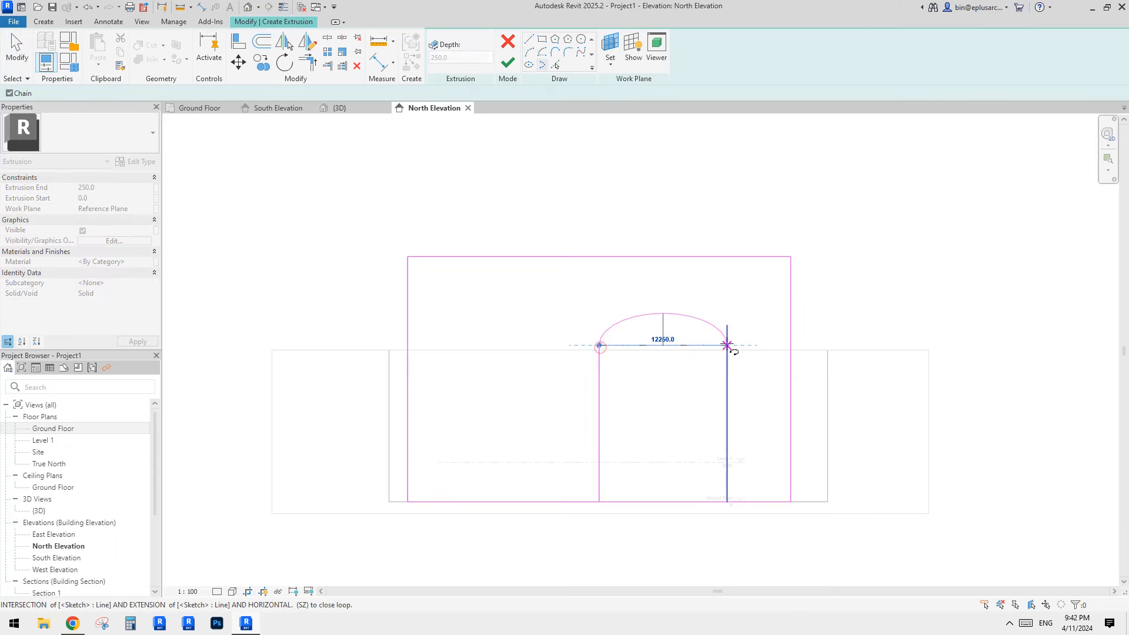
pyautogui.click(728, 345)
pyautogui.click(732, 327)
pyautogui.press('Escape')
pyautogui.press('Escape')
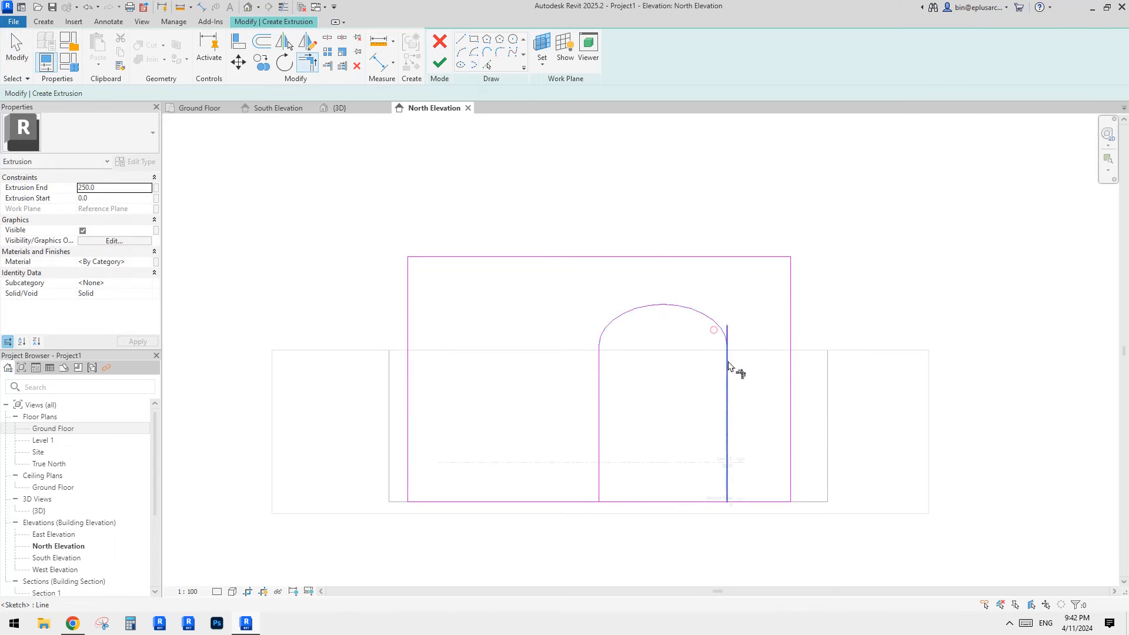
# - Shift the arched outline down and to the right, and move the rectangle's right edge inward
pyautogui.moveTo(672, 304)
pyautogui.mouseDown()
pyautogui.moveTo(674, 379)
pyautogui.moveTo(673, 360)
pyautogui.moveTo(686, 352)
pyautogui.mouseUp()
pyautogui.moveTo(790, 363)
pyautogui.mouseDown()
pyautogui.moveTo(757, 371)
pyautogui.moveTo(766, 377)
pyautogui.mouseUp()
# - Split the bottom edge between the arch legs and trim both parts to the legs, leaving the opening free at its base
pyautogui.press('s')
pyautogui.press('l')
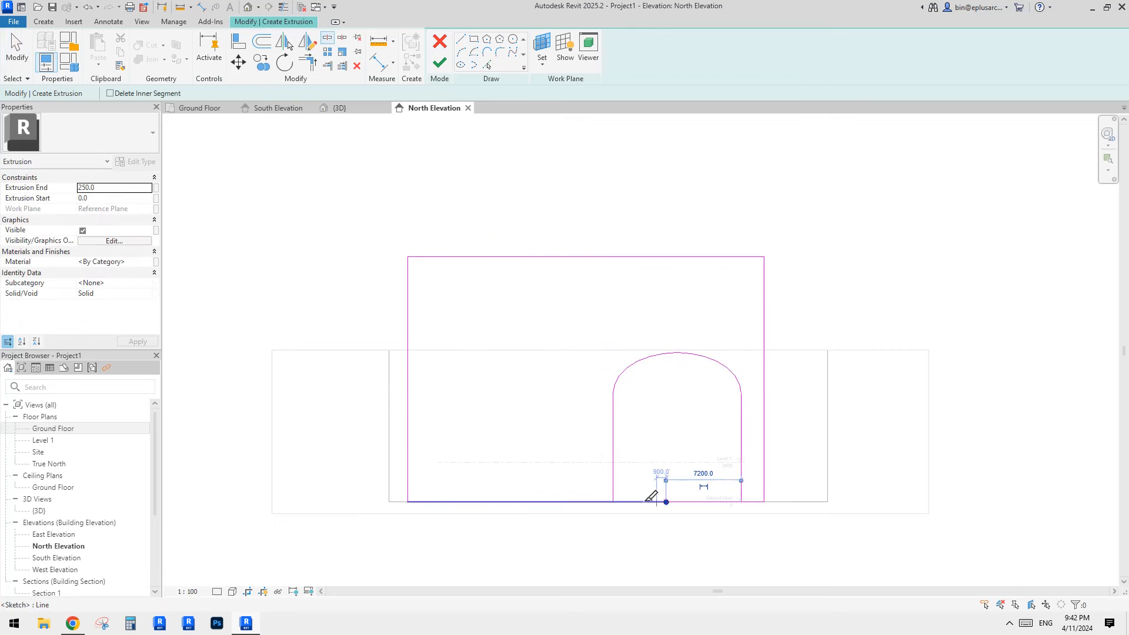
pyautogui.click(665, 502)
pyautogui.press('t')
pyautogui.press('r')
pyautogui.click(612, 493)
pyautogui.click(601, 501)
pyautogui.moveTo(661, 490); pyautogui.dragTo(656, 493, button='middle')
pyautogui.click(734, 491)
pyautogui.click(740, 502)
pyautogui.press('Escape')
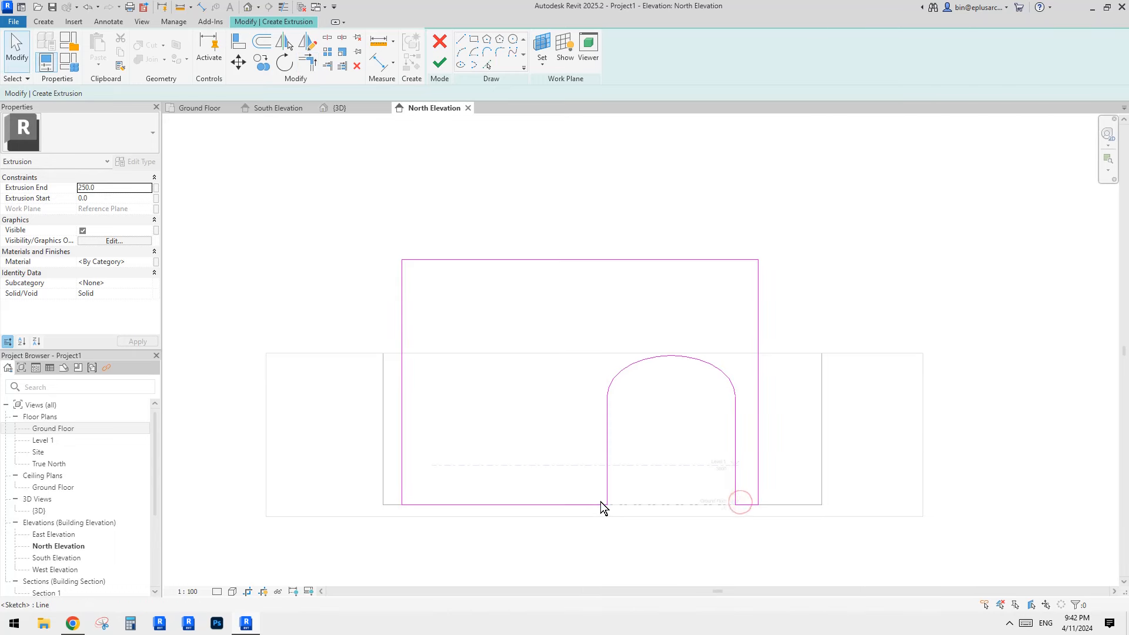
# - Finish the arched extrusion at 250 mm depth, then delete the original solid block in the 3D view
pyautogui.scroll(-3, 642, 474)
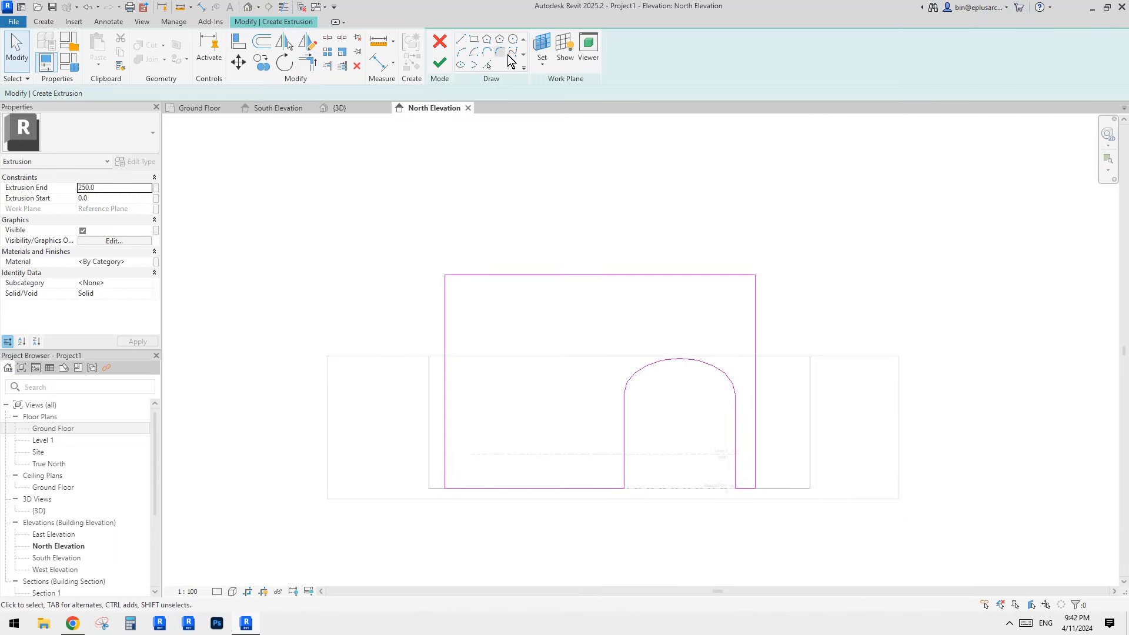
pyautogui.click(442, 65)
pyautogui.click(248, 7)
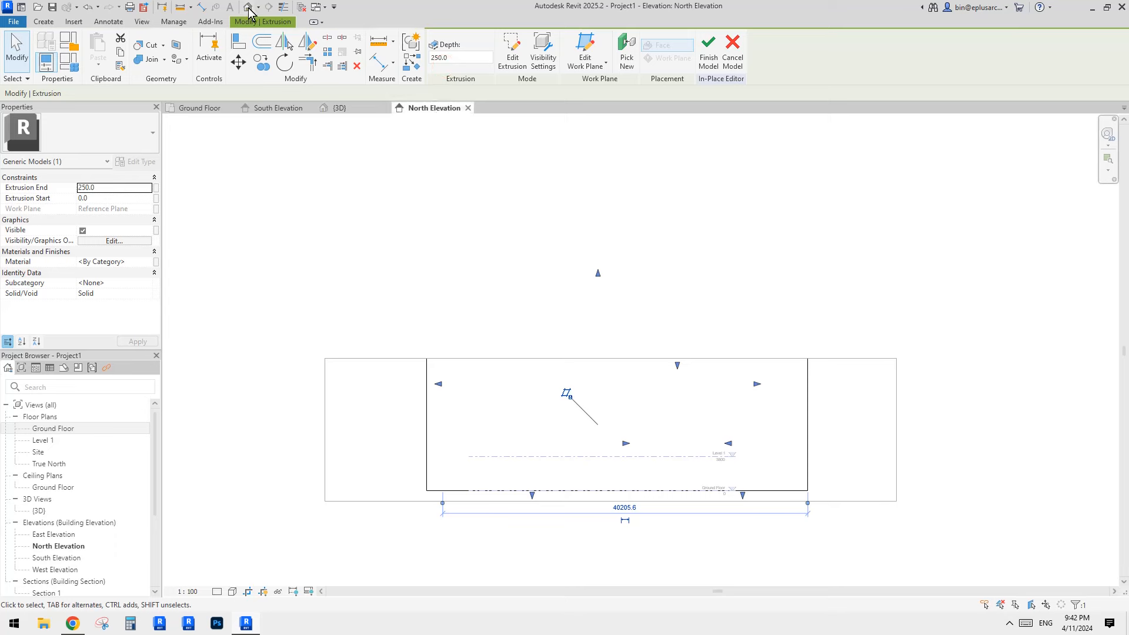
pyautogui.keyDown('shift'); pyautogui.moveTo(676, 198); pyautogui.dragTo(693, 265, button='middle'); pyautogui.keyUp('shift')
pyautogui.click(576, 295)
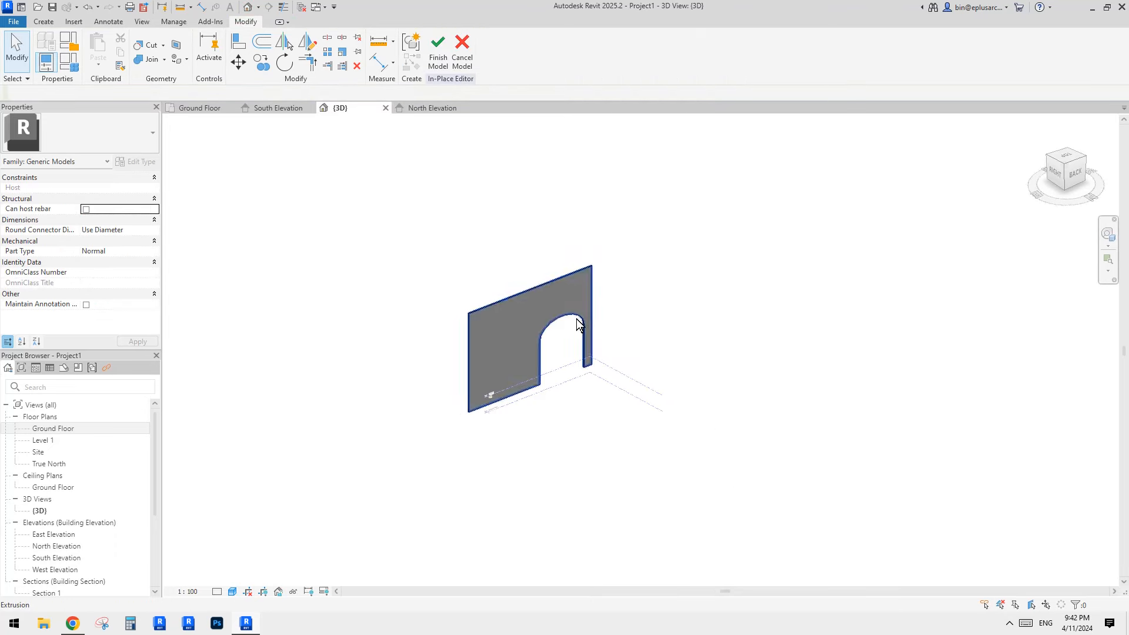
# - Stretch the arched extrusion to a depth of about 24700 mm in the 3D view
pyautogui.click(578, 322)
pyautogui.keyDown('shift'); pyautogui.moveTo(579, 322); pyautogui.dragTo(518, 346, button='middle'); pyautogui.keyUp('shift')
pyautogui.moveTo(525, 336); pyautogui.dragTo(679, 297)
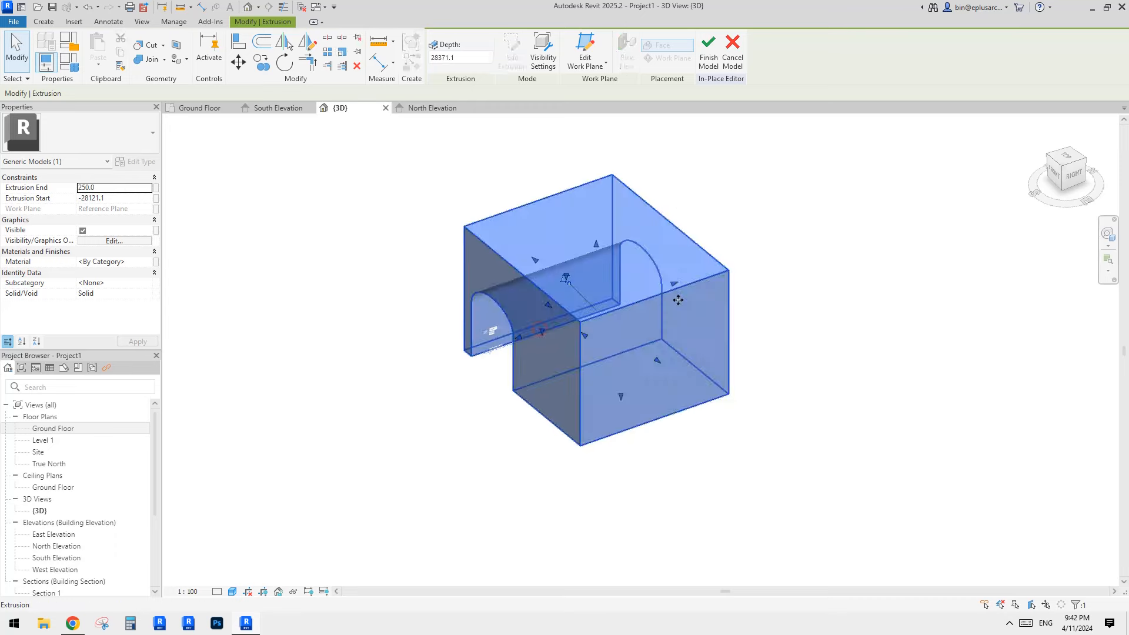
pyautogui.keyDown('shift'); pyautogui.moveTo(678, 300); pyautogui.dragTo(647, 299, button='middle'); pyautogui.keyUp('shift')
pyautogui.moveTo(686, 296); pyautogui.dragTo(663, 300)
pyautogui.keyDown('shift'); pyautogui.moveTo(663, 299); pyautogui.dragTo(695, 385, button='middle'); pyautogui.keyUp('shift')
# - Review the facade photo in the browser, then arrange it side by side with Revit, giving Revit the wider share of the screen
pyautogui.click(70, 626)
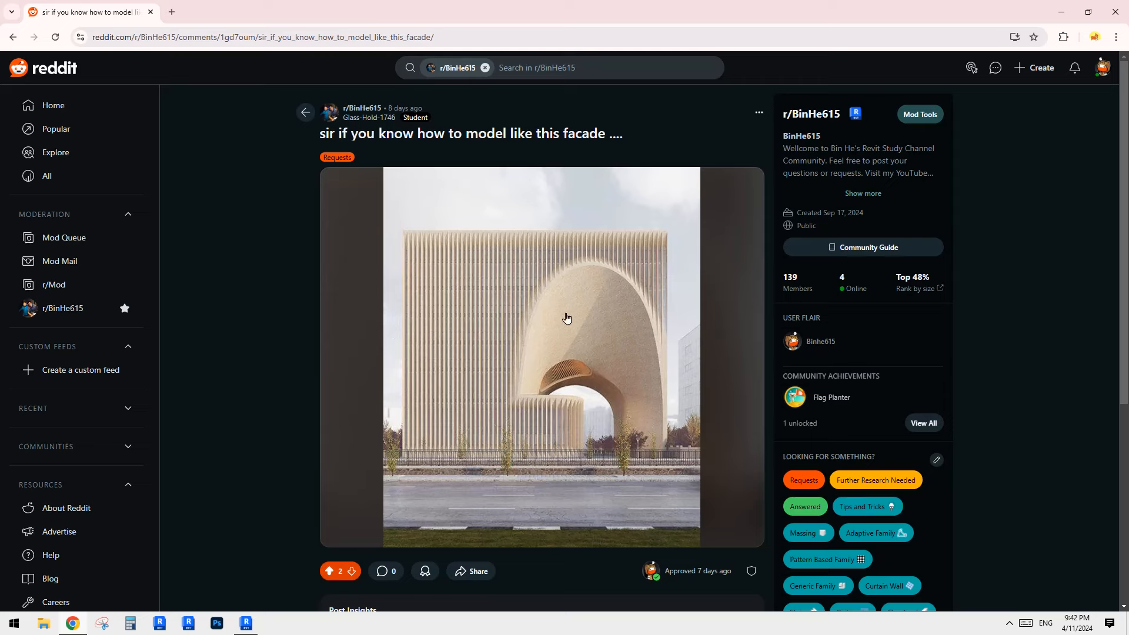
pyautogui.click(239, 627)
pyautogui.keyDown('shift'); pyautogui.moveTo(718, 432); pyautogui.dragTo(690, 408, button='middle'); pyautogui.keyUp('shift')
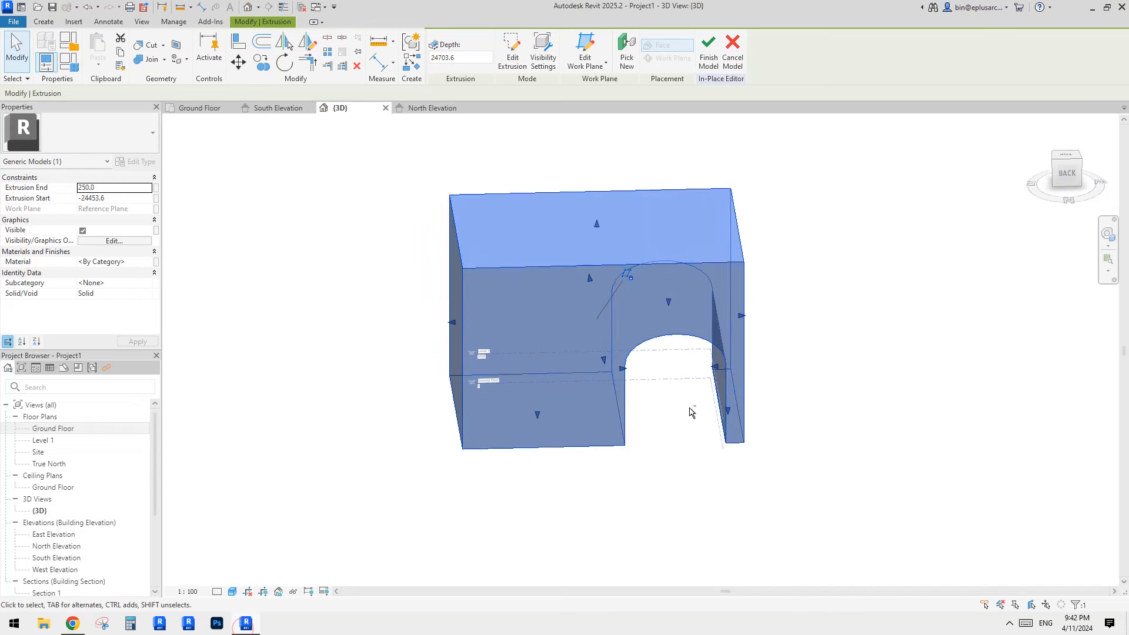
pyautogui.hotkey('alt', 'Tab')
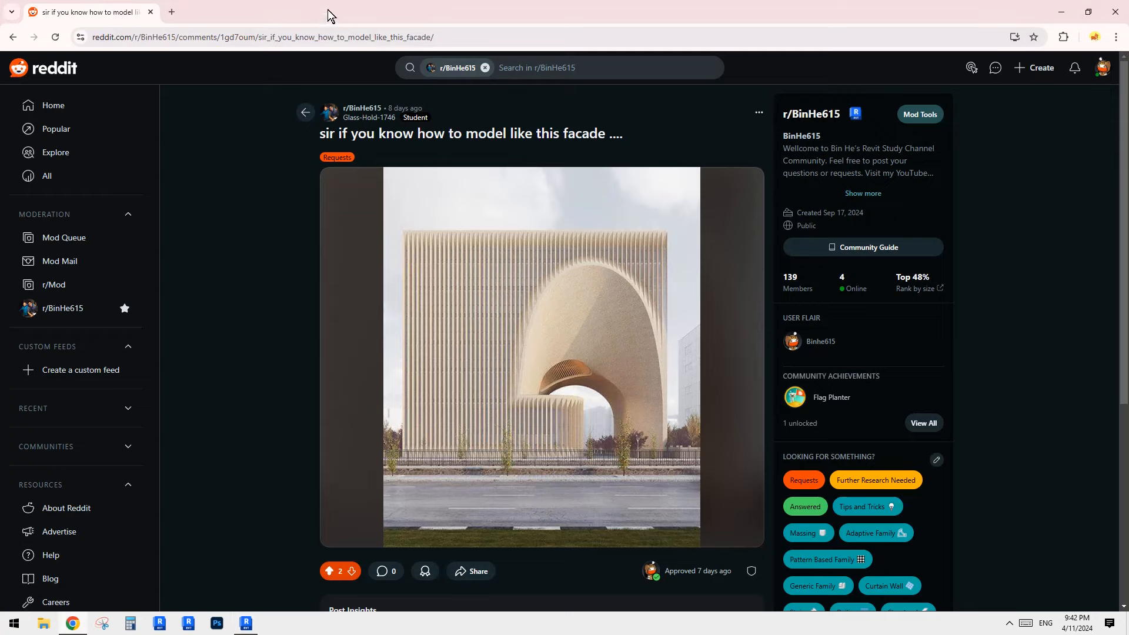
pyautogui.press('super+Left')
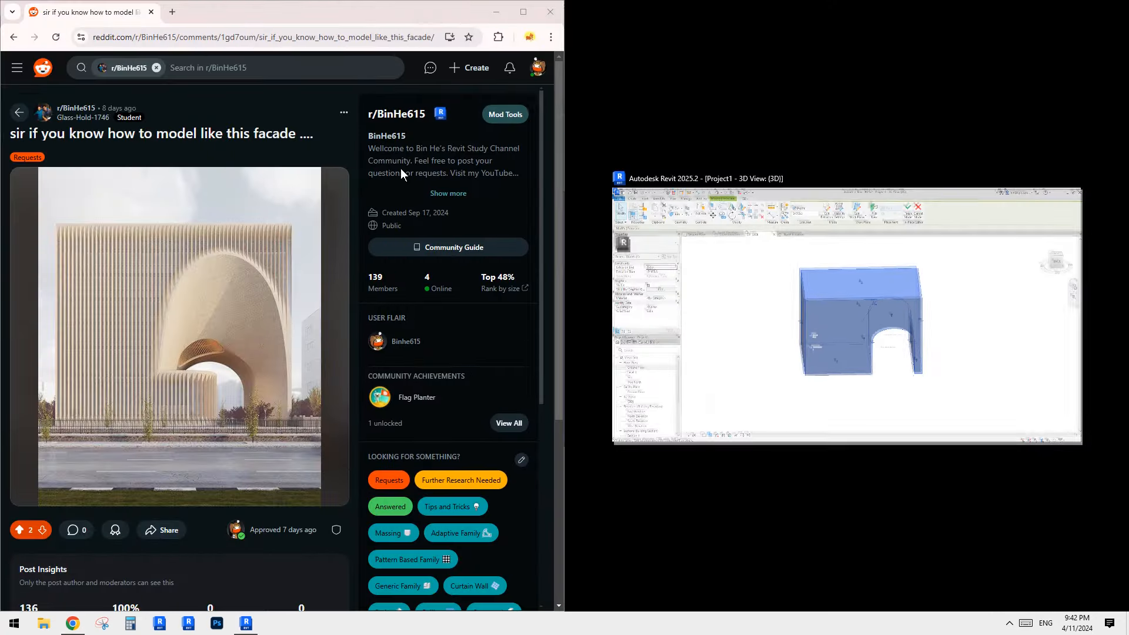
pyautogui.click(738, 295)
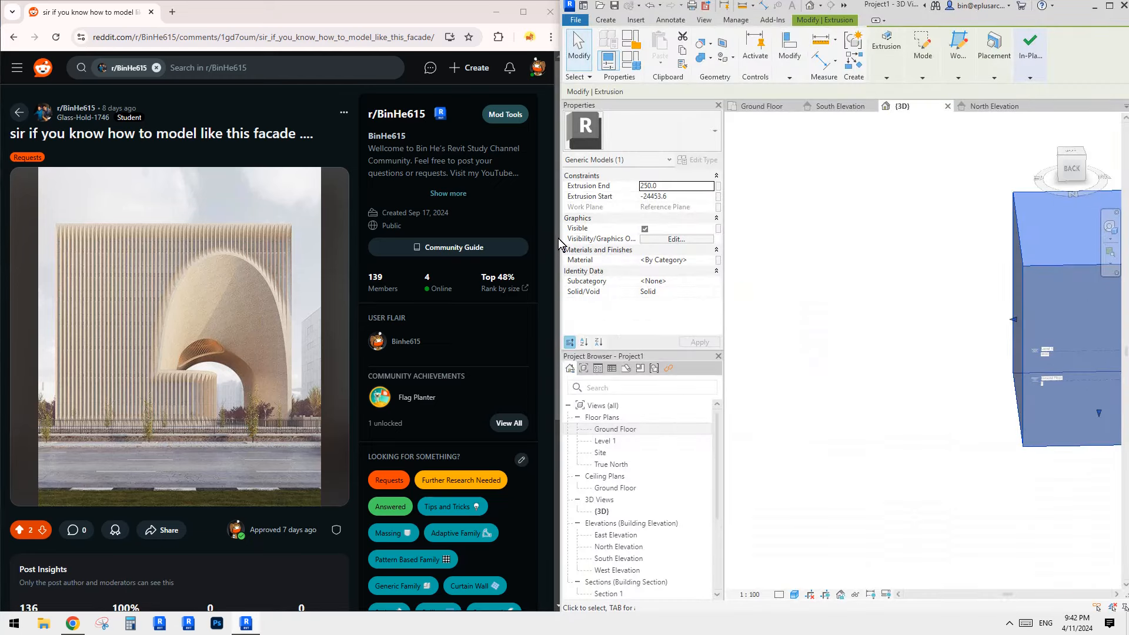
pyautogui.moveTo(555, 235); pyautogui.dragTo(351, 227)
pyautogui.click(252, 12)
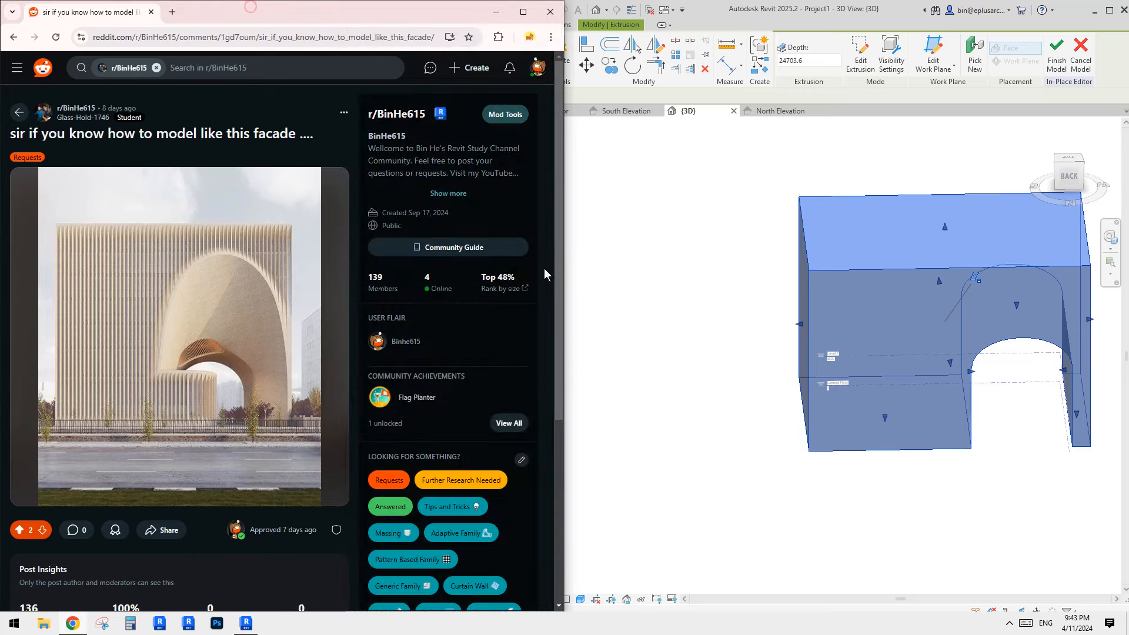
pyautogui.moveTo(563, 253); pyautogui.dragTo(322, 245)
pyautogui.moveTo(716, 262); pyautogui.dragTo(612, 254, button='middle')
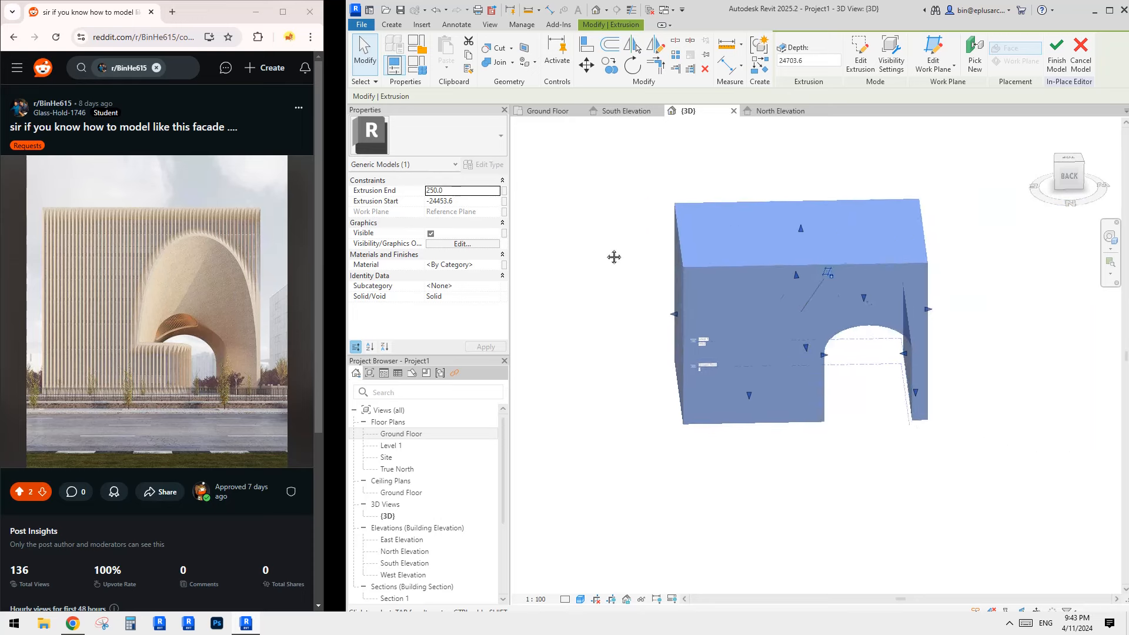
pyautogui.moveTo(346, 112); pyautogui.dragTo(321, 110)
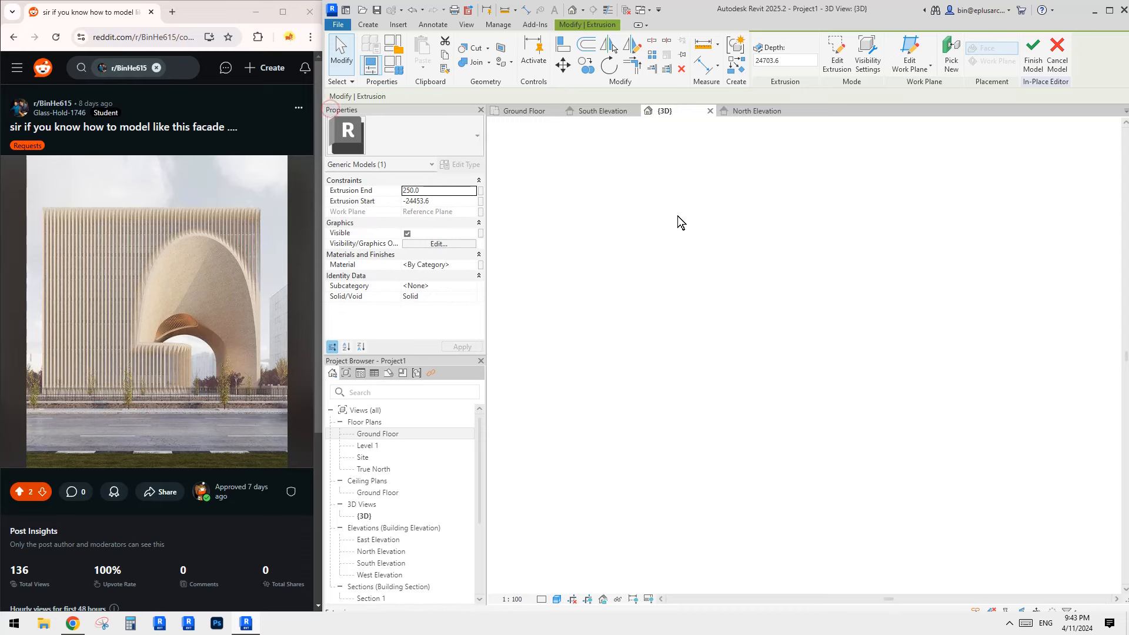
# - Edit the extrusion's sketch and shift the arch curve down and inward until its top lies 13300 mm below the upper edge
pyautogui.moveTo(734, 258); pyautogui.dragTo(772, 305, button='middle')
pyautogui.moveTo(829, 352); pyautogui.dragTo(829, 309, button='middle')
pyautogui.scroll(2, 777, 343)
pyautogui.click(829, 309)
pyautogui.doubleClick(820, 311)
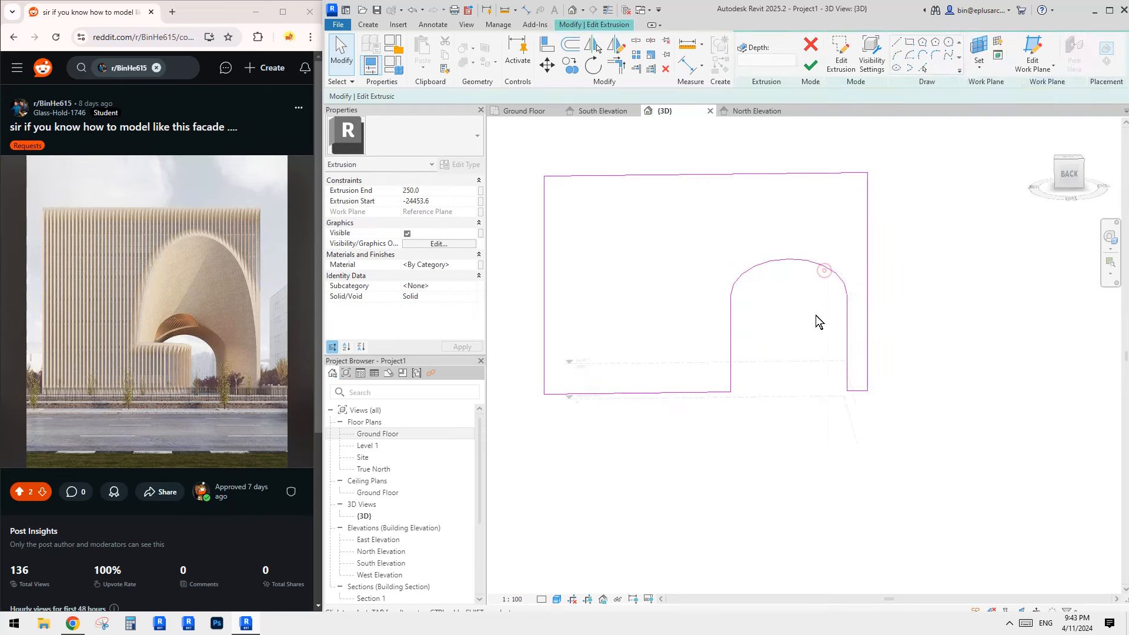
pyautogui.moveTo(805, 263); pyautogui.dragTo(780, 301)
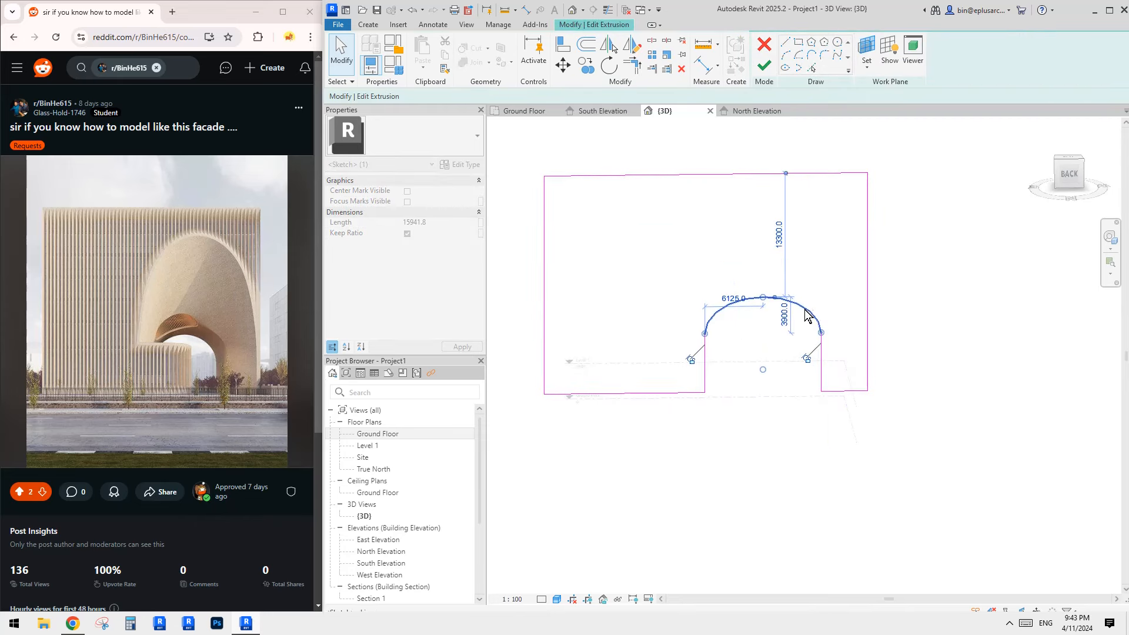
pyautogui.click(811, 335)
pyautogui.moveTo(650, 260); pyautogui.dragTo(838, 422)
pyautogui.press('r')
pyautogui.press('e')
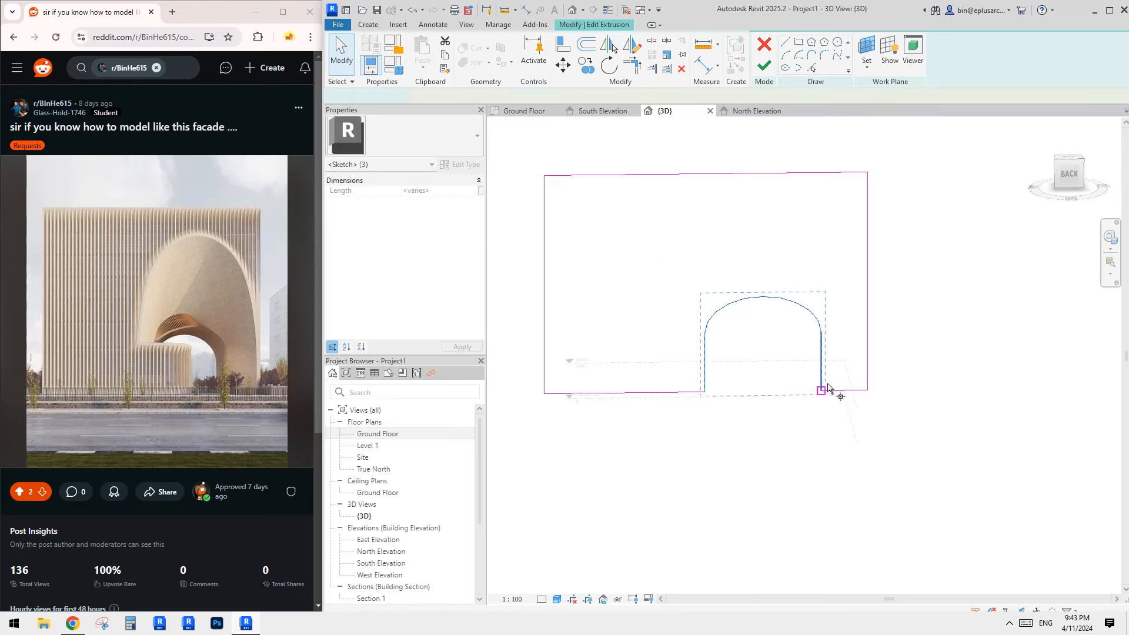
pyautogui.moveTo(825, 391); pyautogui.dragTo(820, 397, button='middle')
pyautogui.press('Escape')
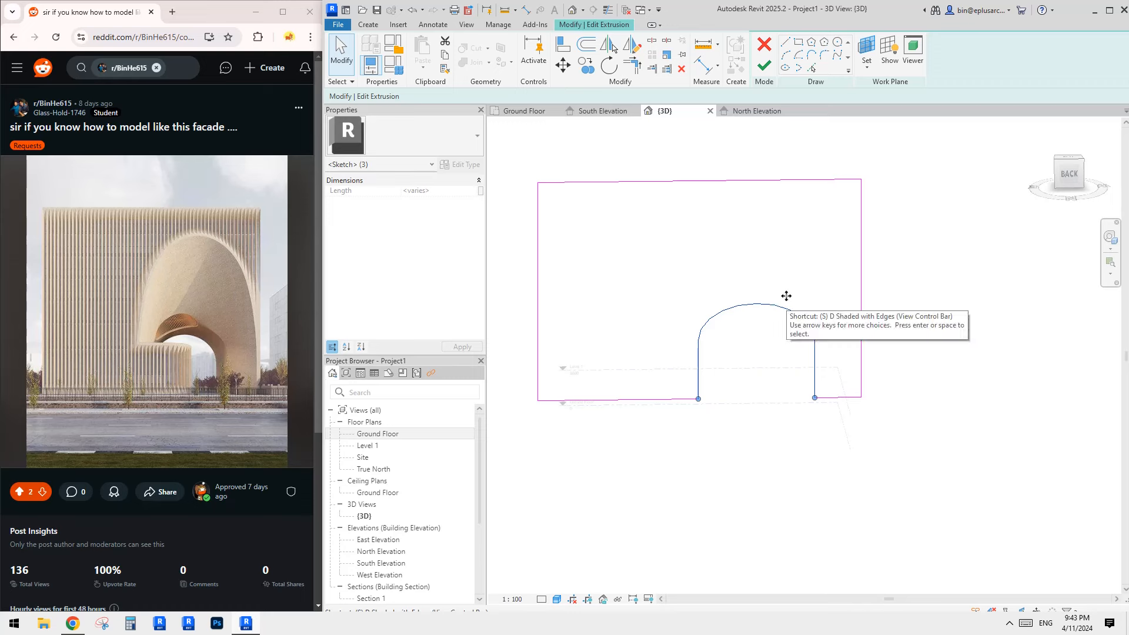
pyautogui.moveTo(786, 295); pyautogui.dragTo(787, 302, button='middle')
pyautogui.press('Escape')
# - Scale the whole arch outline down from the foot of its right leg to a reference length of 7500 mm, and finish the sketch
pyautogui.moveTo(663, 283); pyautogui.dragTo(841, 445)
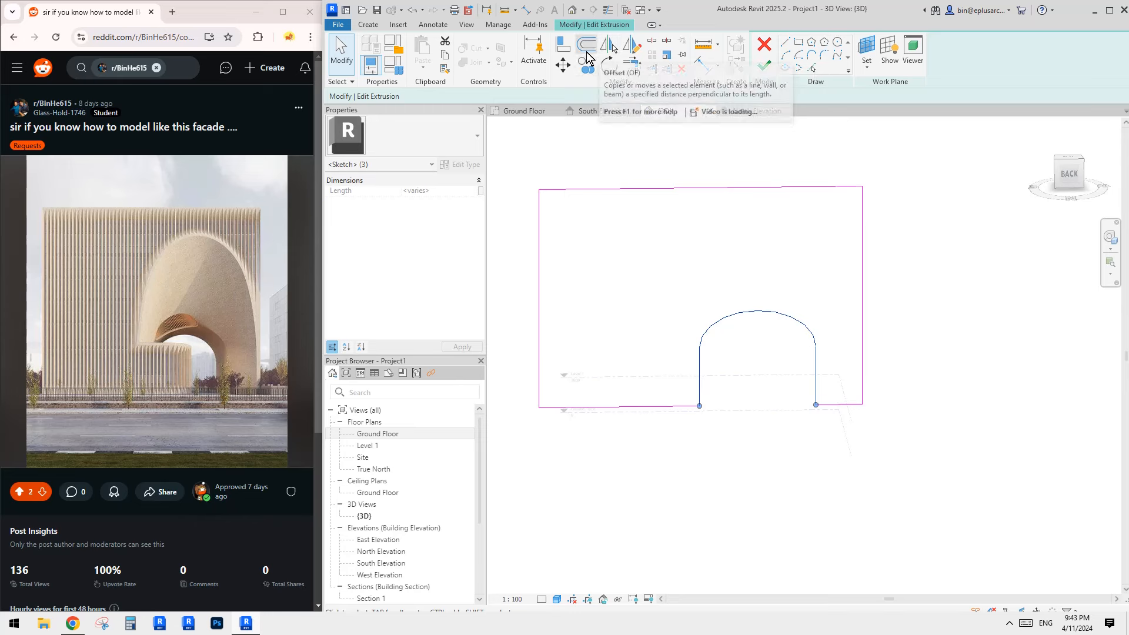
pyautogui.click(666, 59)
pyautogui.click(815, 405)
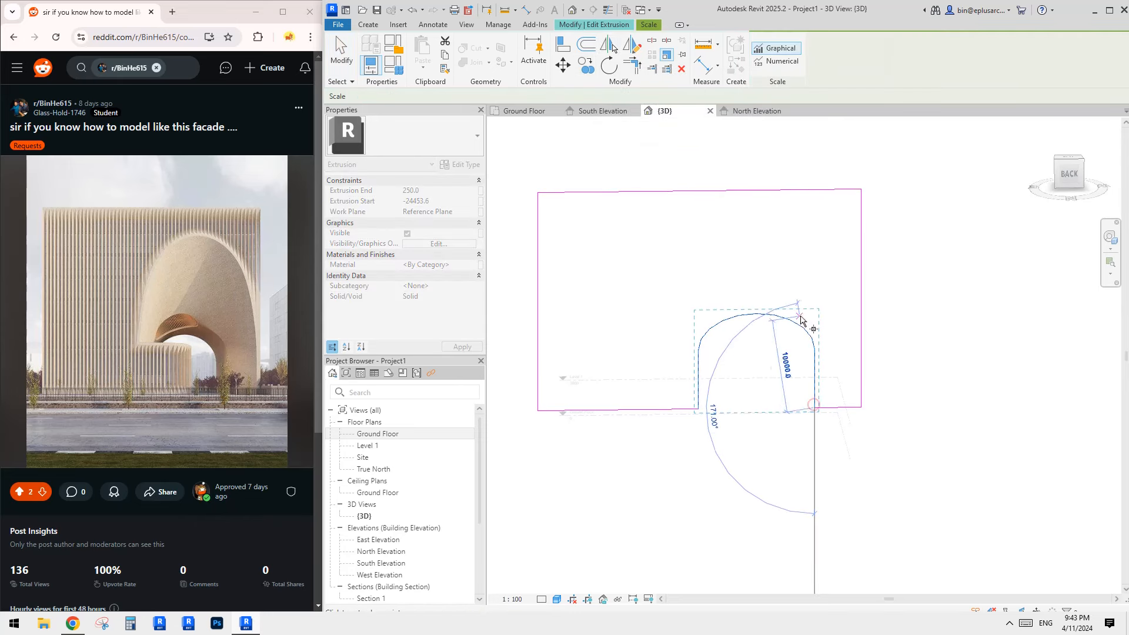
pyautogui.click(813, 316)
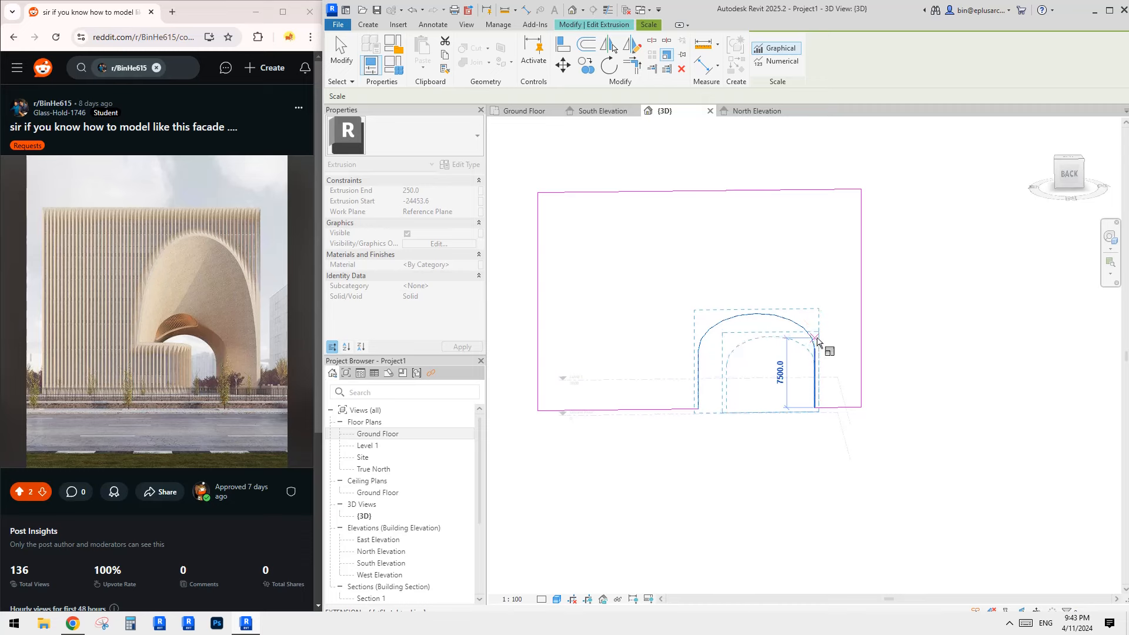
pyautogui.click(817, 338)
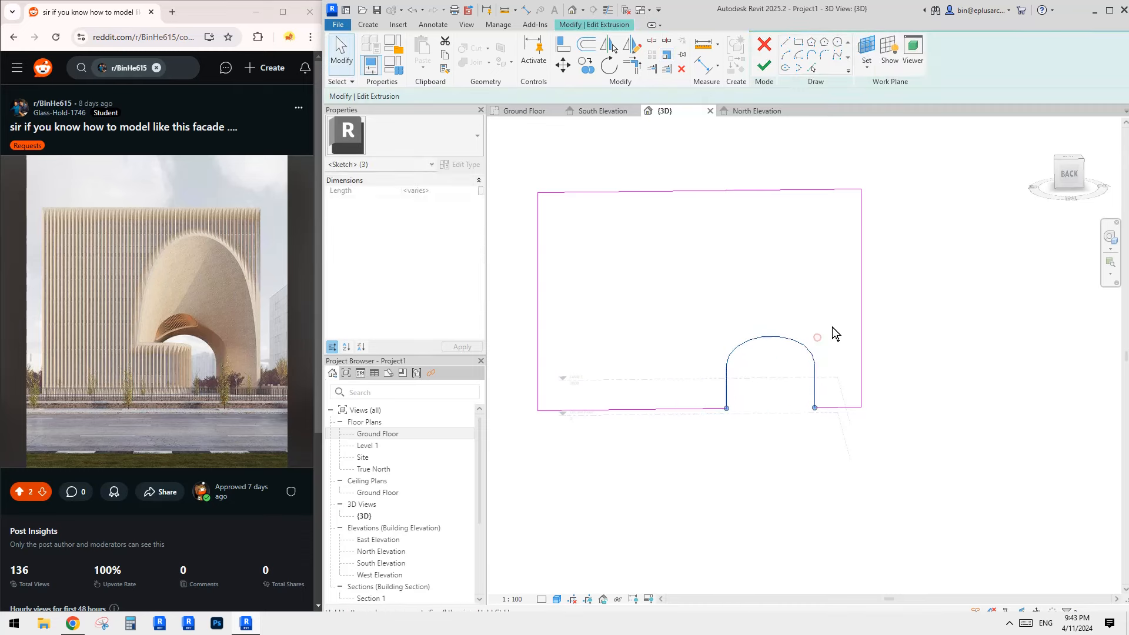
pyautogui.click(760, 383)
pyautogui.click(770, 70)
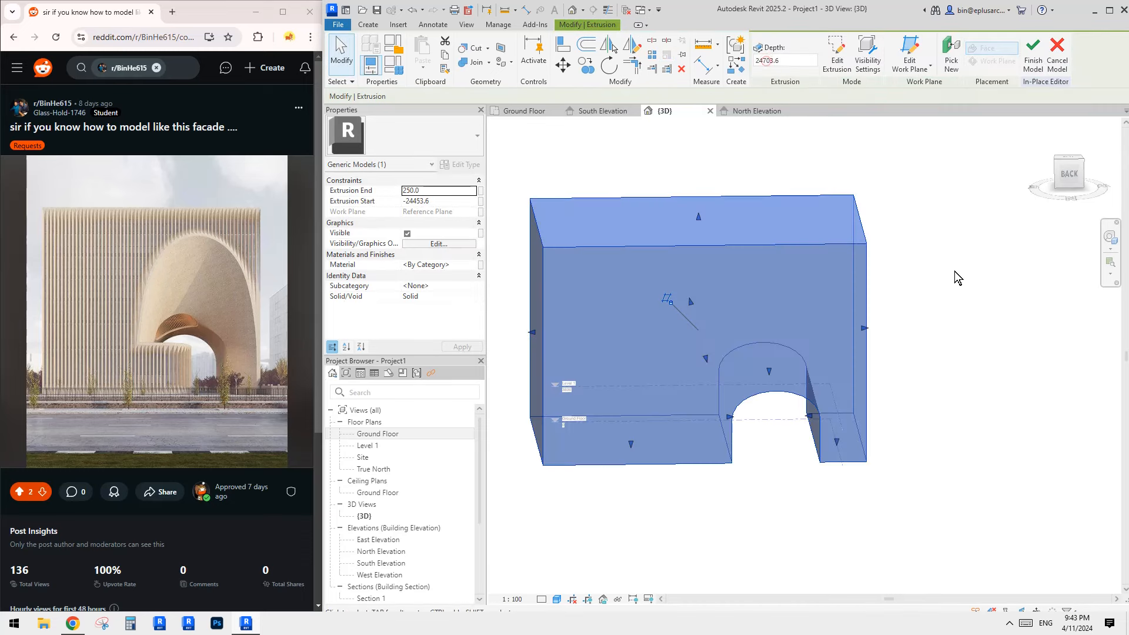
# - Try shortening the block's depth by moving one end face of the extrusion, and undo the change
pyautogui.click(896, 363)
pyautogui.moveTo(862, 282)
pyautogui.keyDown('shift'); pyautogui.mouseDown(button='middle')
pyautogui.moveTo(896, 363)
pyautogui.moveTo(873, 381)
pyautogui.moveTo(837, 369)
pyautogui.moveTo(999, 391)
pyautogui.mouseUp(button='middle'); pyautogui.keyUp('shift')
pyautogui.scroll(1, 894, 364)
pyautogui.click(617, 322)
pyautogui.moveTo(622, 348); pyautogui.dragTo(716, 353)
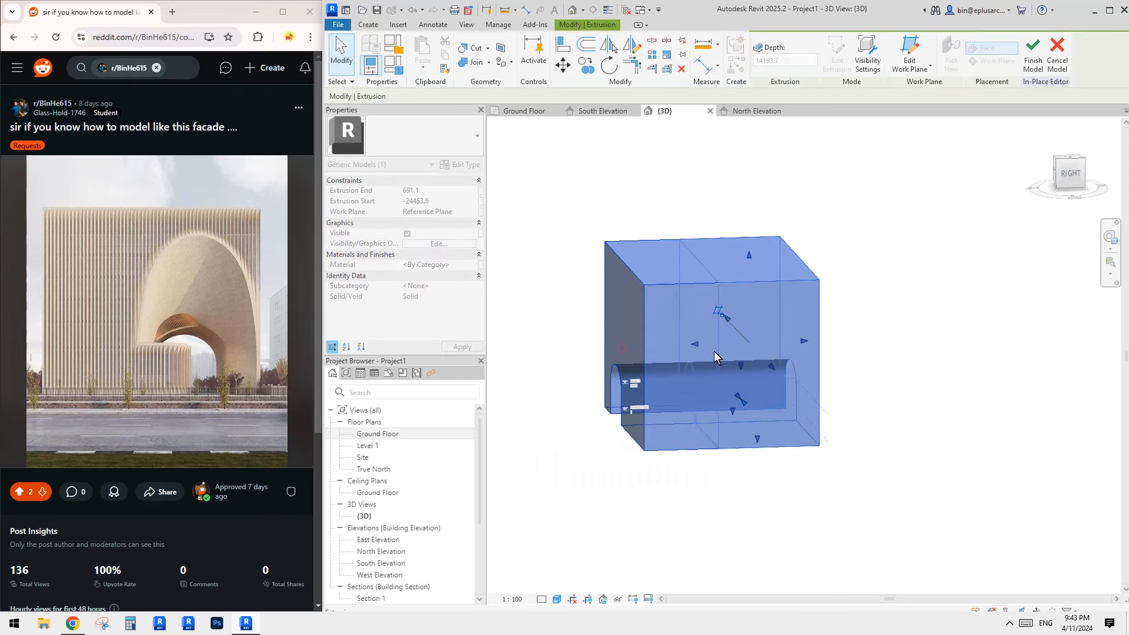
pyautogui.keyDown('shift'); pyautogui.moveTo(716, 353); pyautogui.dragTo(965, 343, button='middle'); pyautogui.keyUp('shift')
pyautogui.hotkey('ctrl', 'z')
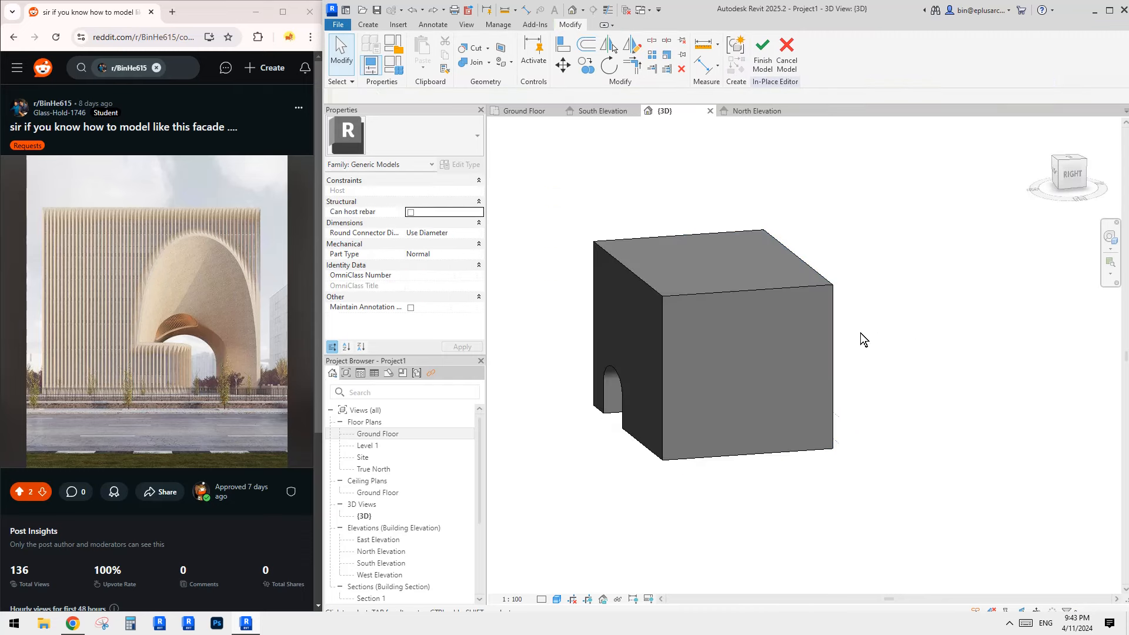
# - Reduce the block's depth by setting the extrusion end to 0 and the extrusion start to 15000
pyautogui.click(793, 331)
pyautogui.moveTo(750, 345); pyautogui.dragTo(695, 344)
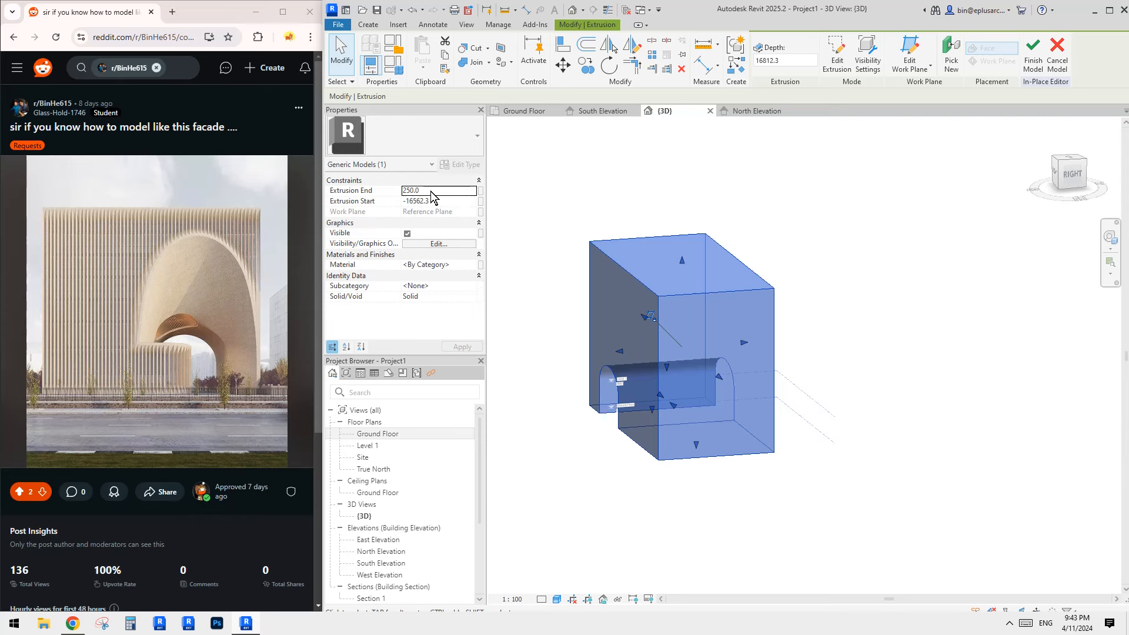
pyautogui.write('0')
pyautogui.click(453, 202)
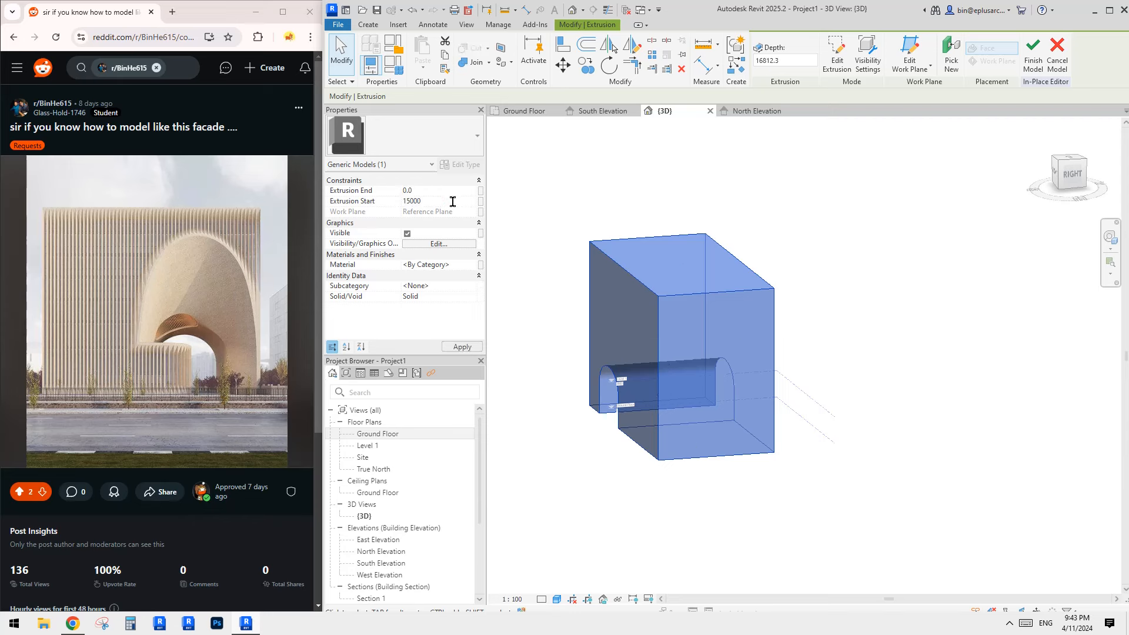
pyautogui.keyDown('shift'); pyautogui.moveTo(748, 263); pyautogui.dragTo(788, 295, button='middle'); pyautogui.keyUp('shift')
pyautogui.click(693, 285)
pyautogui.scroll(2, 685, 337)
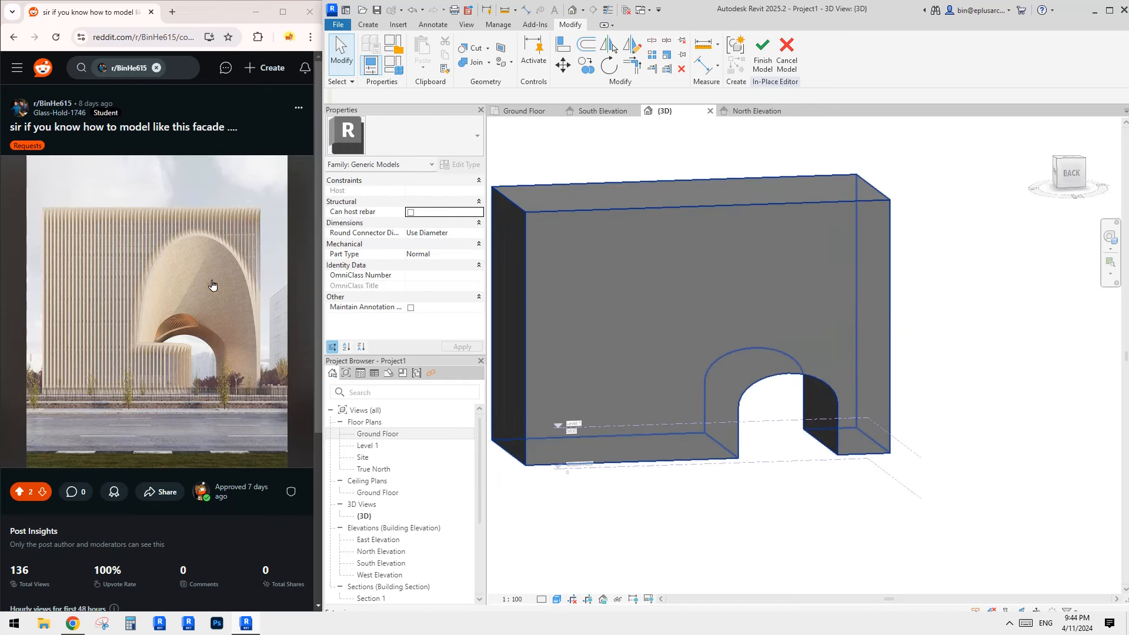
# - Examine the arch opening against the photo and start a void blend in the in-place model
pyautogui.scroll(2, 786, 351)
pyautogui.keyDown('shift'); pyautogui.moveTo(851, 347); pyautogui.dragTo(821, 382, button='middle'); pyautogui.keyUp('shift')
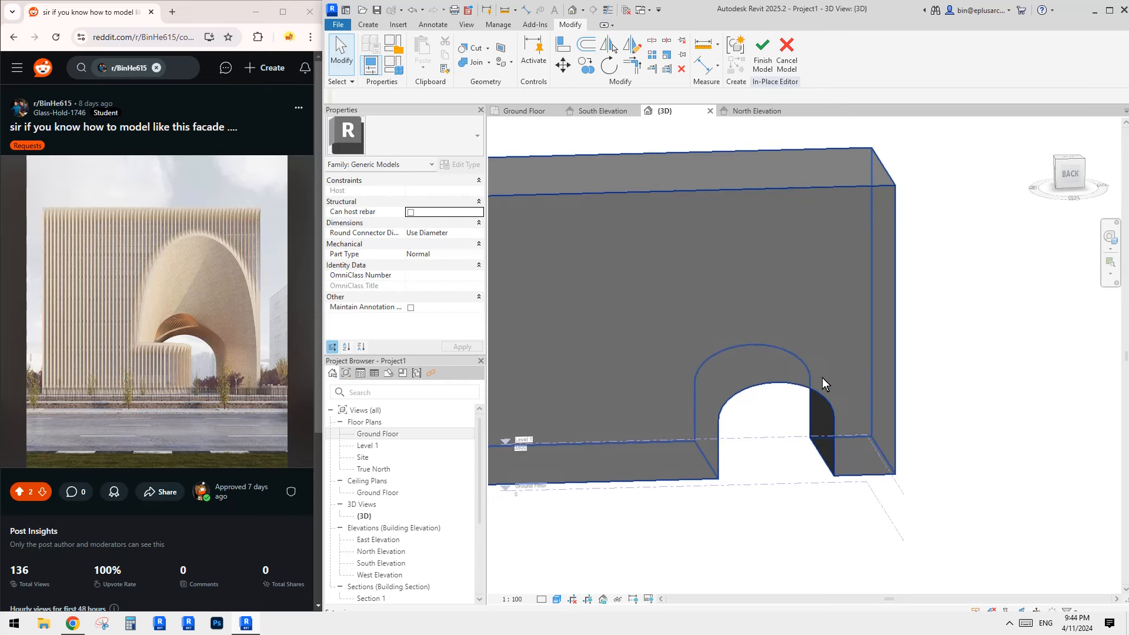
pyautogui.click(527, 129)
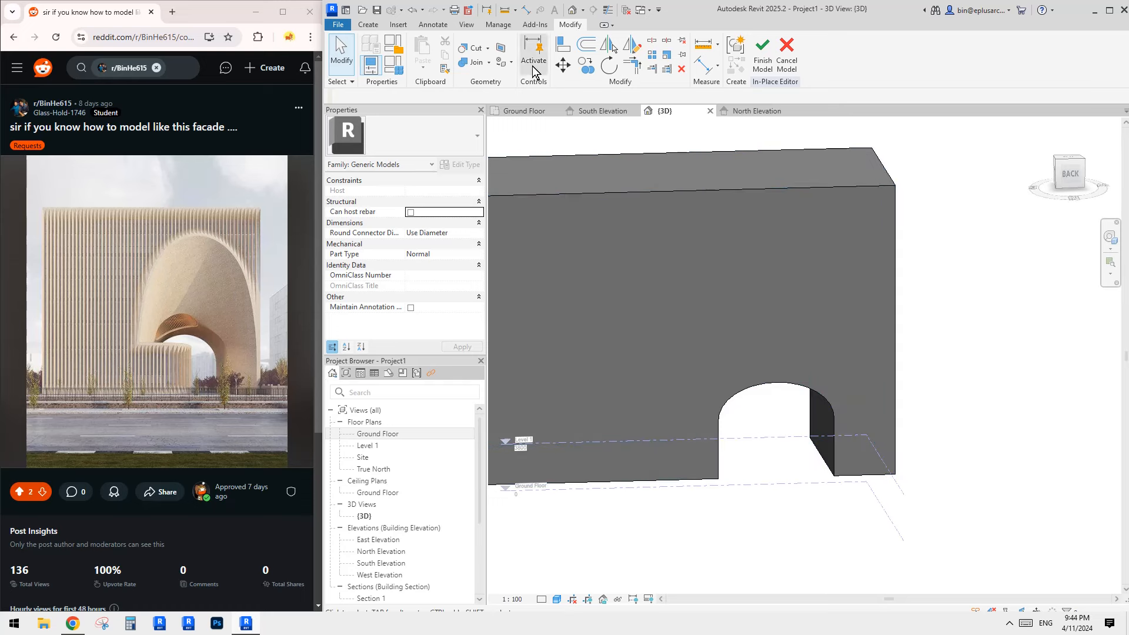
pyautogui.click(374, 22)
pyautogui.click(546, 66)
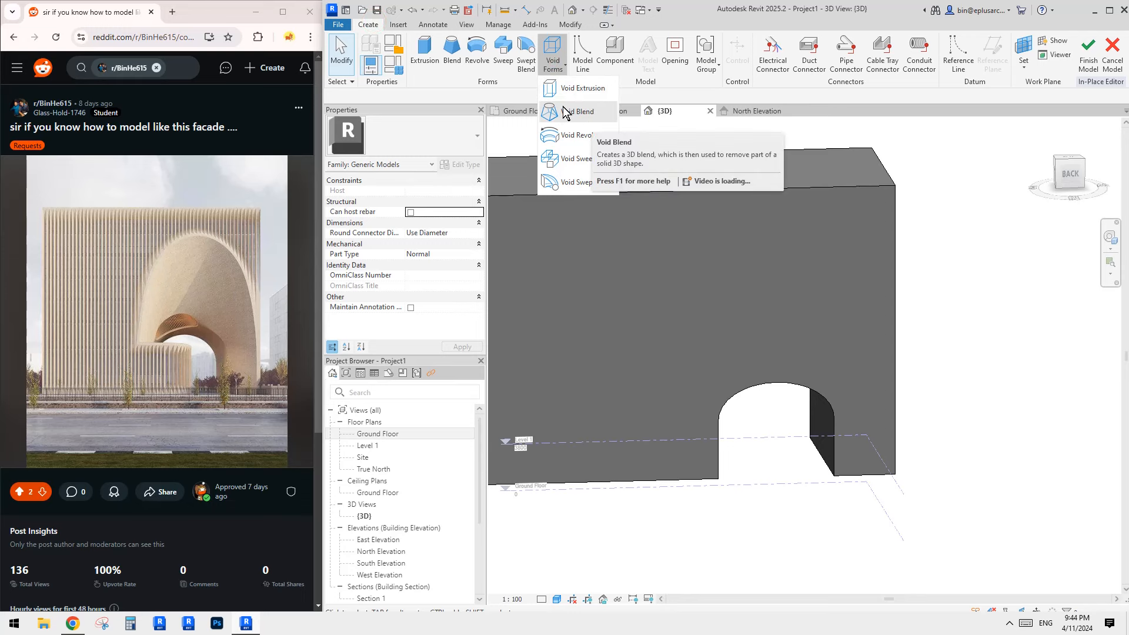
pyautogui.click(565, 112)
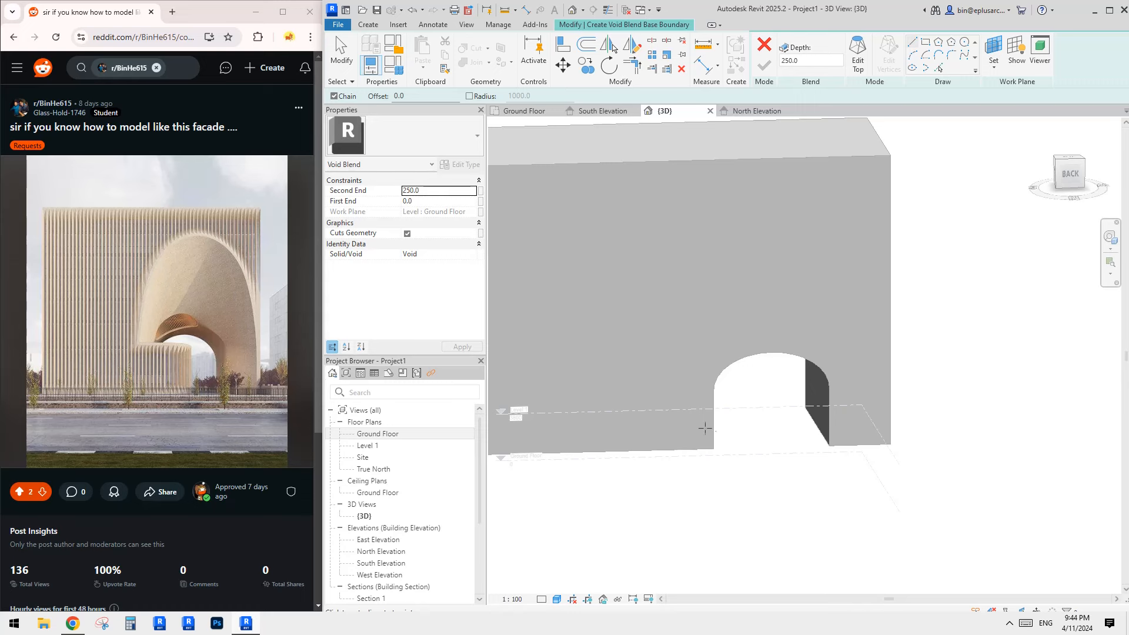
pyautogui.click(857, 61)
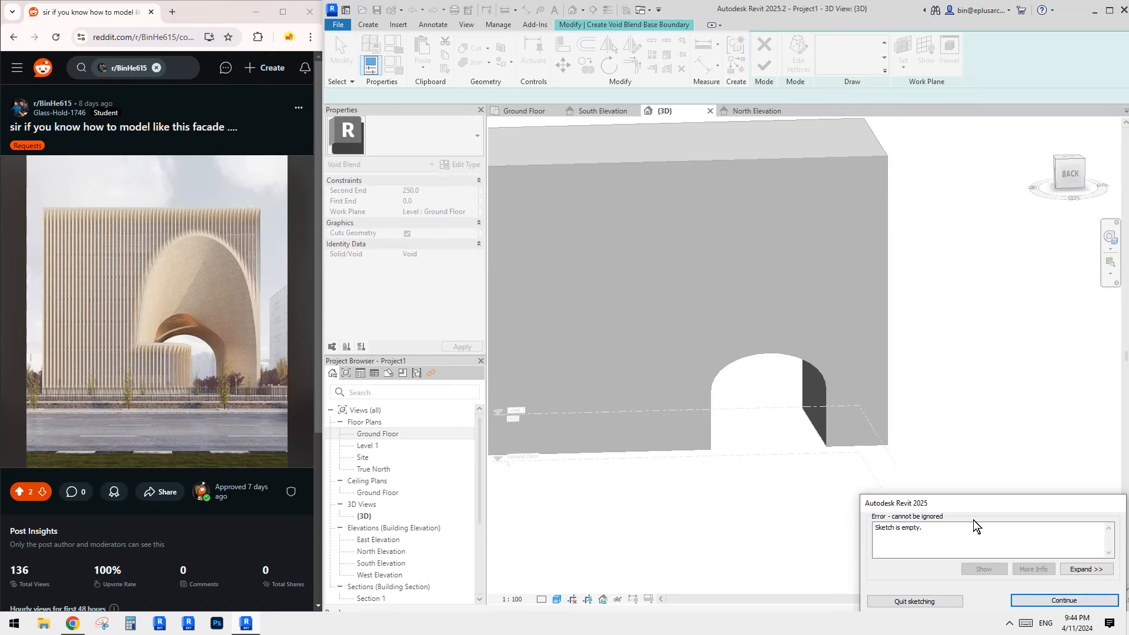
pyautogui.moveTo(962, 503); pyautogui.dragTo(900, 486)
pyautogui.click(979, 583)
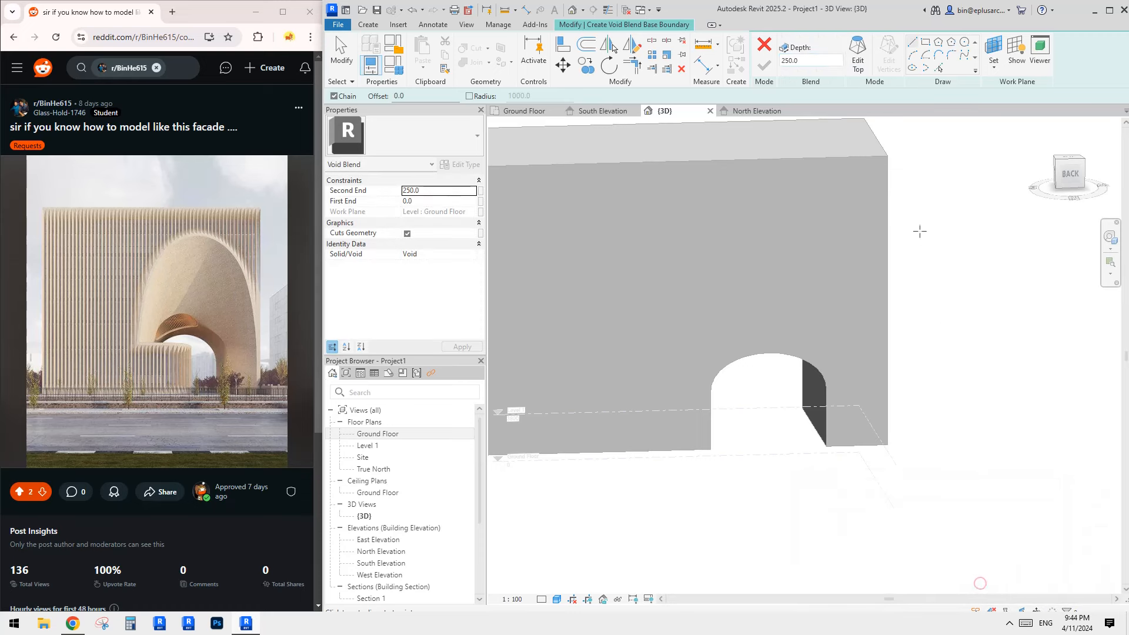
# - Set the void blend's work plane by picking the large face of the block containing the arch opening
pyautogui.click(939, 69)
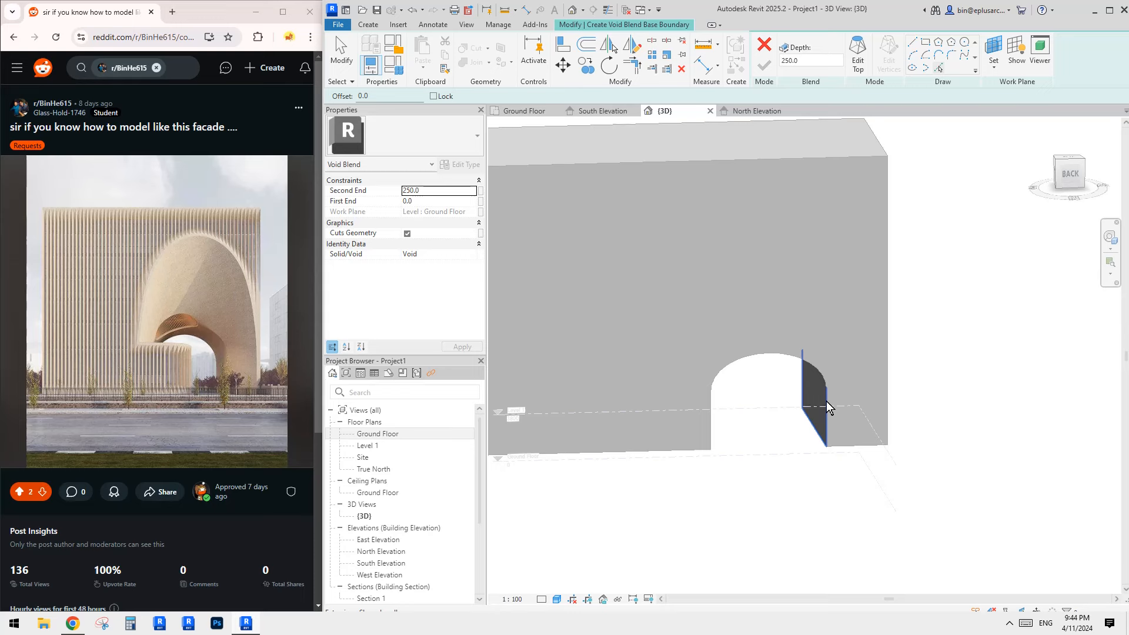
pyautogui.click(993, 47)
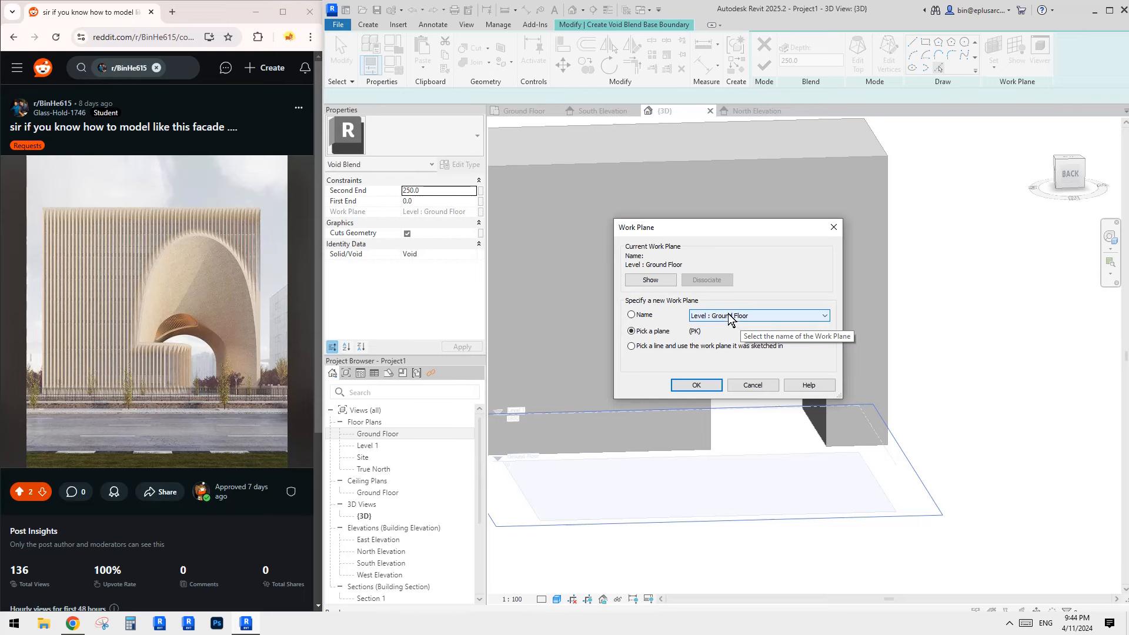
pyautogui.click(708, 385)
pyautogui.click(817, 281)
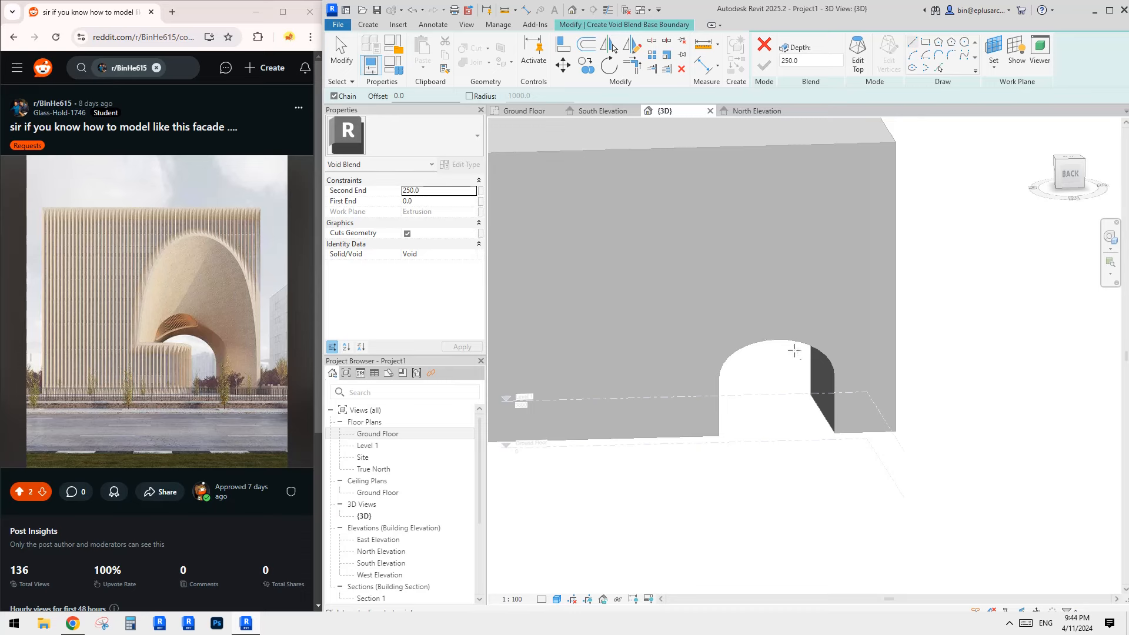
# - Pick the two vertical side edges of the arch opening as lines of the void blend's base boundary
pyautogui.scroll(-1, 794, 351)
pyautogui.keyDown('shift'); pyautogui.moveTo(794, 351); pyautogui.dragTo(817, 394, button='middle'); pyautogui.keyUp('shift')
pyautogui.scroll(2, 820, 395)
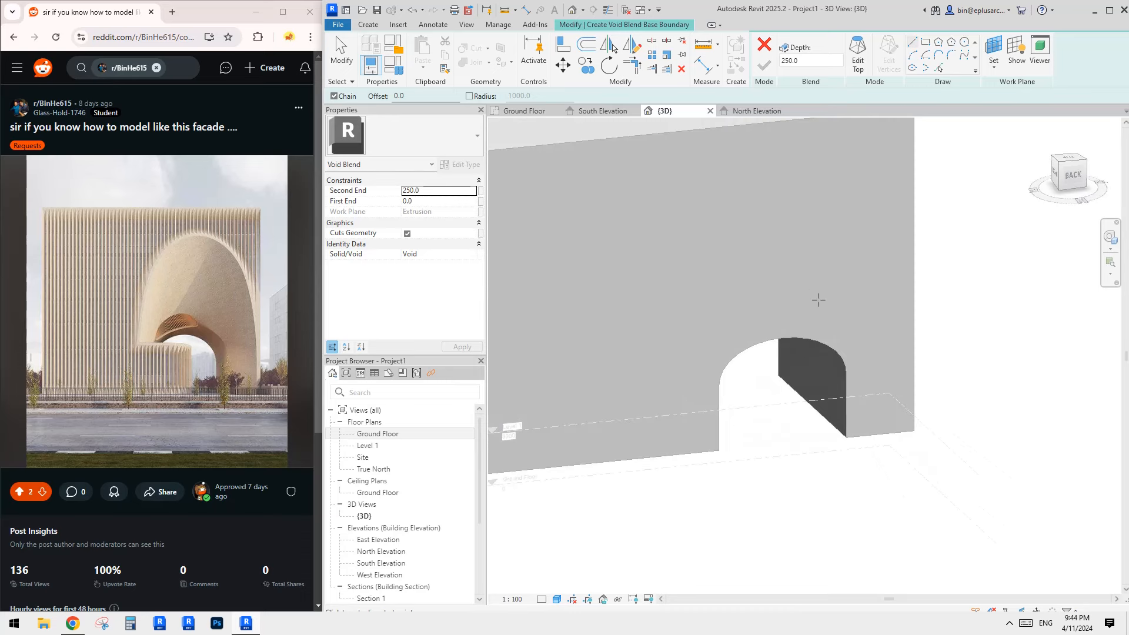
pyautogui.scroll(3, 819, 300)
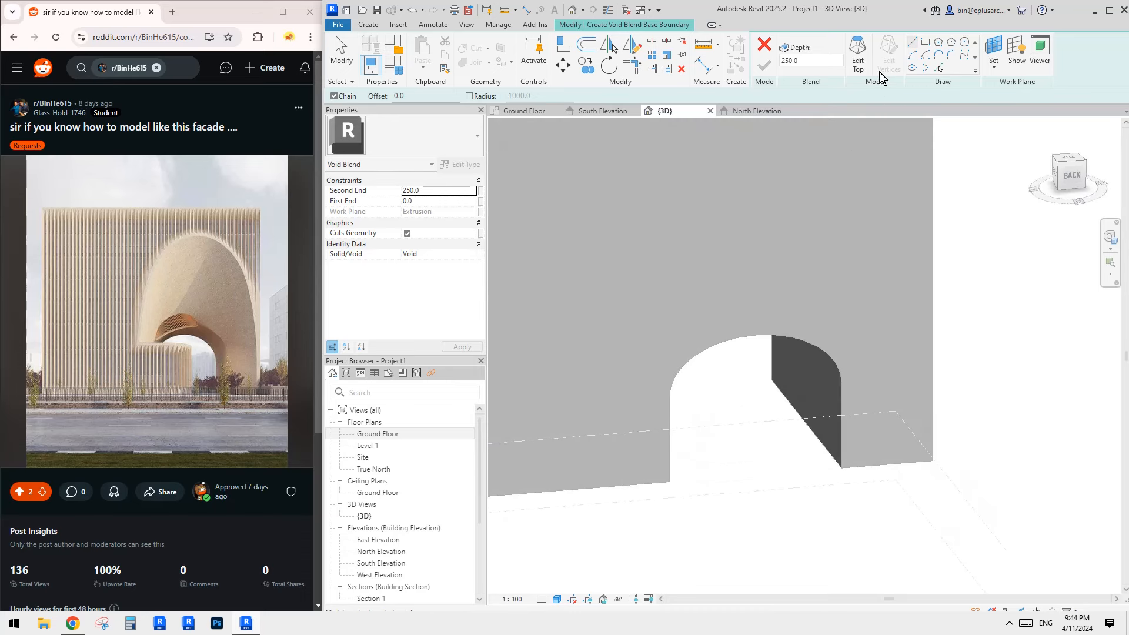
pyautogui.click(938, 68)
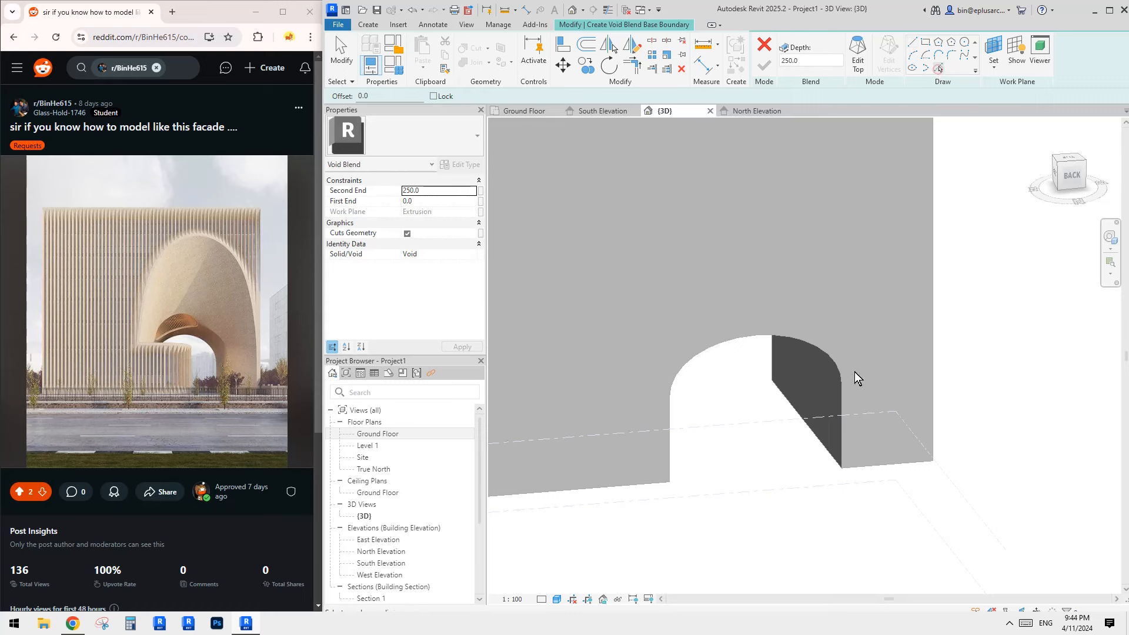
pyautogui.click(838, 380)
pyautogui.click(669, 424)
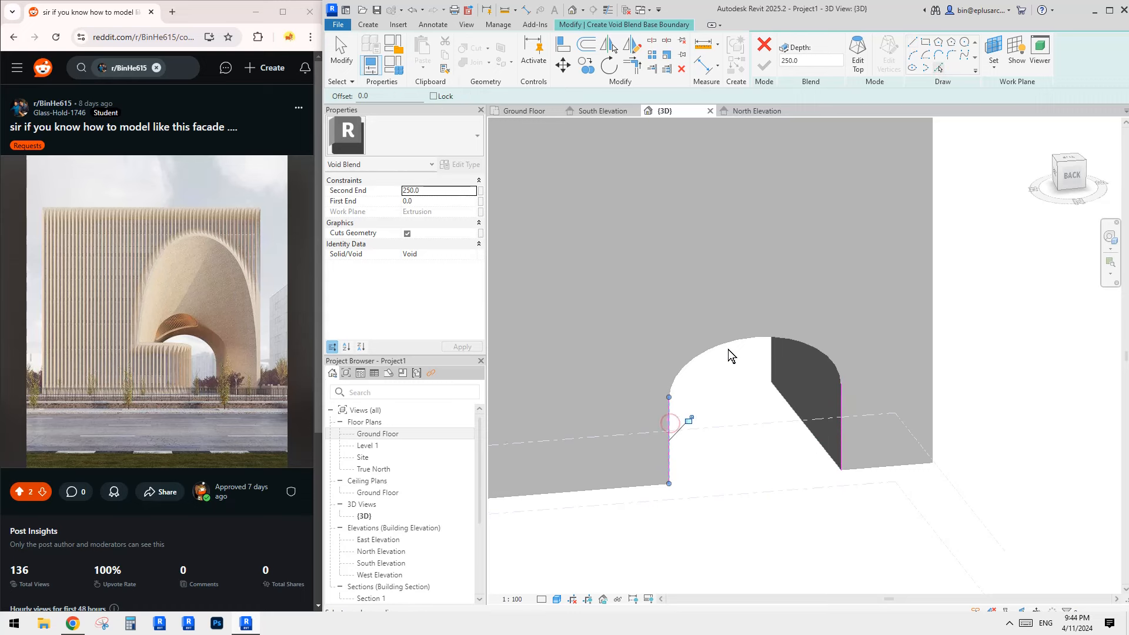
# - Try adding the opening's curved top edge to the base boundary and reshaping it by moving its apex
pyautogui.click(729, 344)
pyautogui.scroll(1, 732, 364)
pyautogui.press('Escape')
pyautogui.press('Escape')
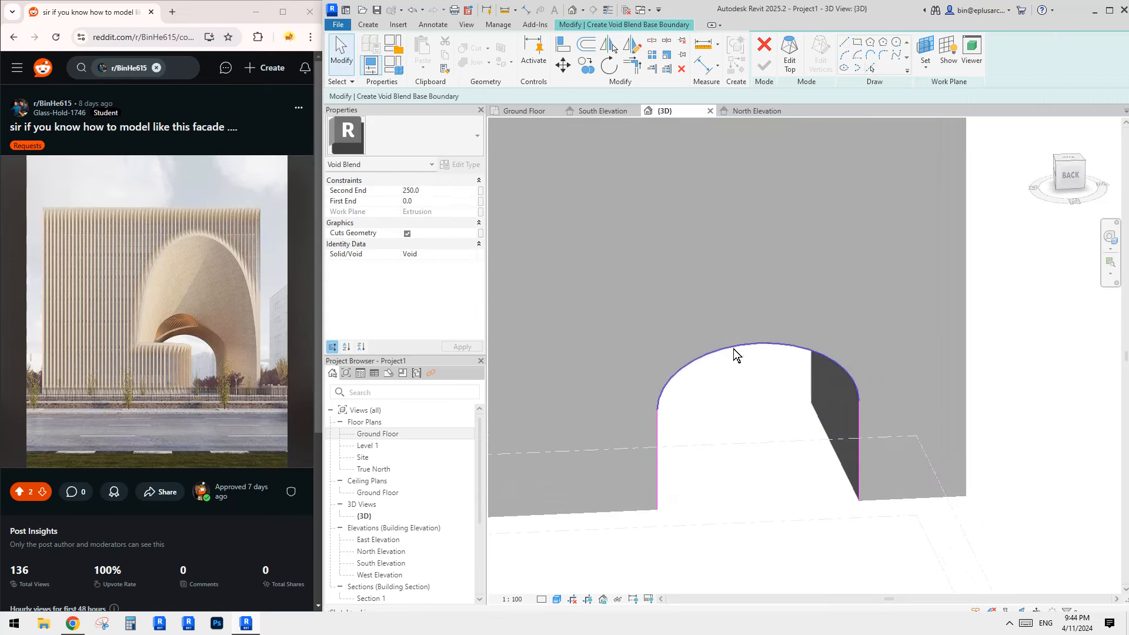
pyautogui.click(734, 348)
pyautogui.keyDown('shift'); pyautogui.moveTo(757, 379); pyautogui.dragTo(744, 348, button='middle'); pyautogui.keyUp('shift')
pyautogui.keyDown('shift'); pyautogui.moveTo(790, 404); pyautogui.dragTo(778, 340, button='middle'); pyautogui.keyUp('shift')
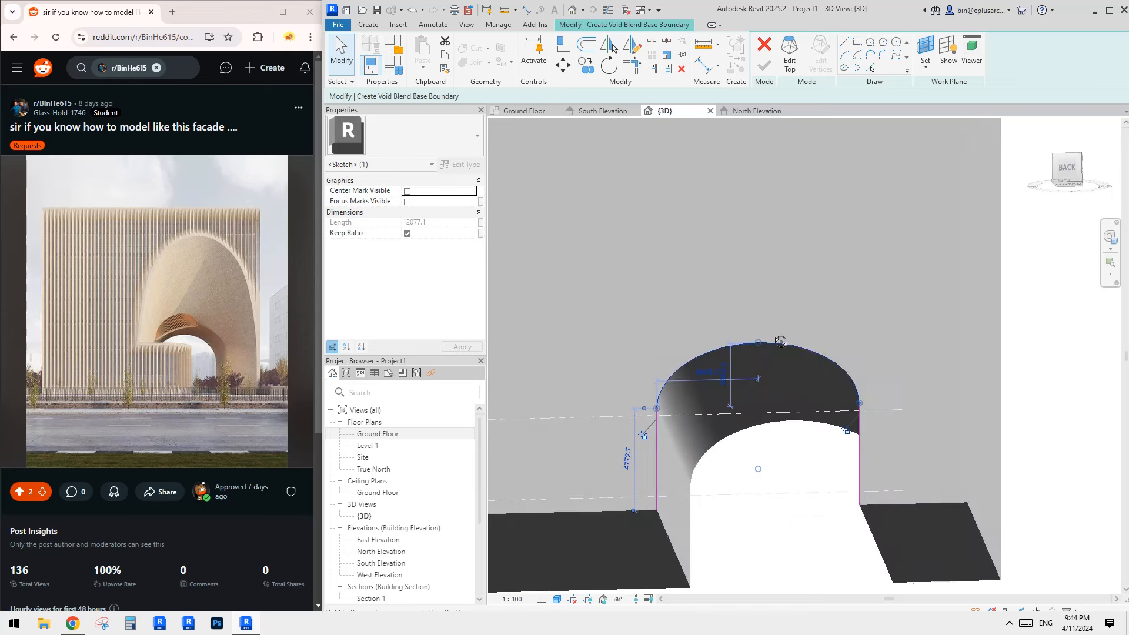
pyautogui.moveTo(760, 339)
pyautogui.mouseDown()
pyautogui.moveTo(768, 333)
pyautogui.moveTo(760, 344)
pyautogui.mouseUp()
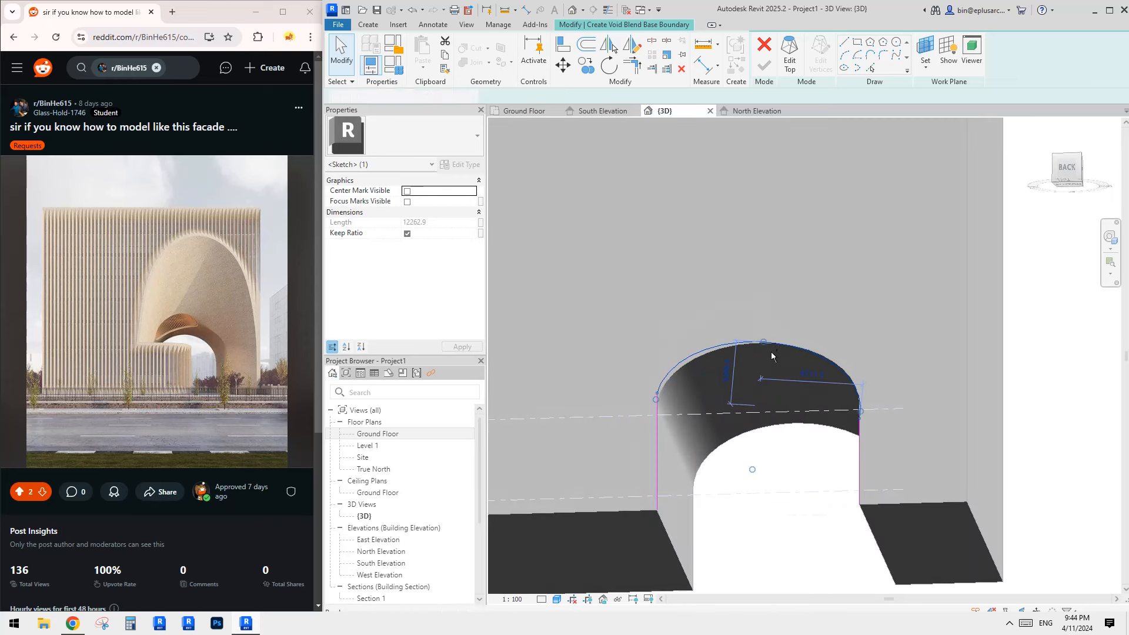
pyautogui.press('Escape')
pyautogui.keyDown('shift'); pyautogui.moveTo(776, 350); pyautogui.dragTo(765, 319, button='middle'); pyautogui.keyUp('shift')
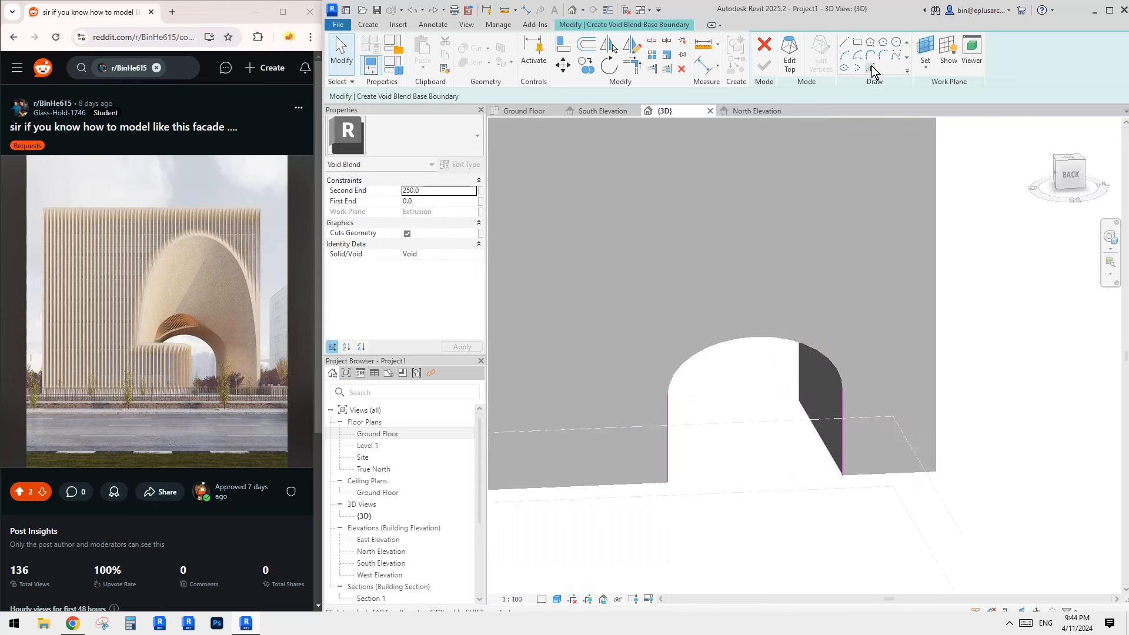
# - Pick the opening's curved top edge into the base boundary and close the loop with a straight line between the feet of the side lines
pyautogui.click(871, 67)
pyautogui.click(747, 336)
pyautogui.moveTo(757, 377); pyautogui.dragTo(775, 382, button='middle')
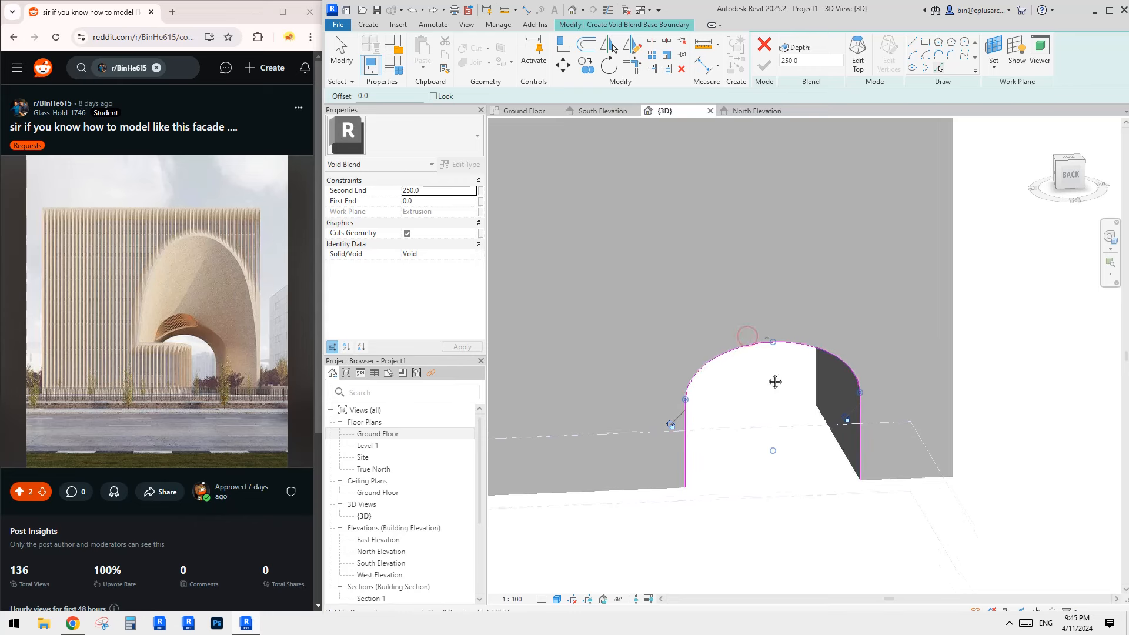
pyautogui.click(729, 358)
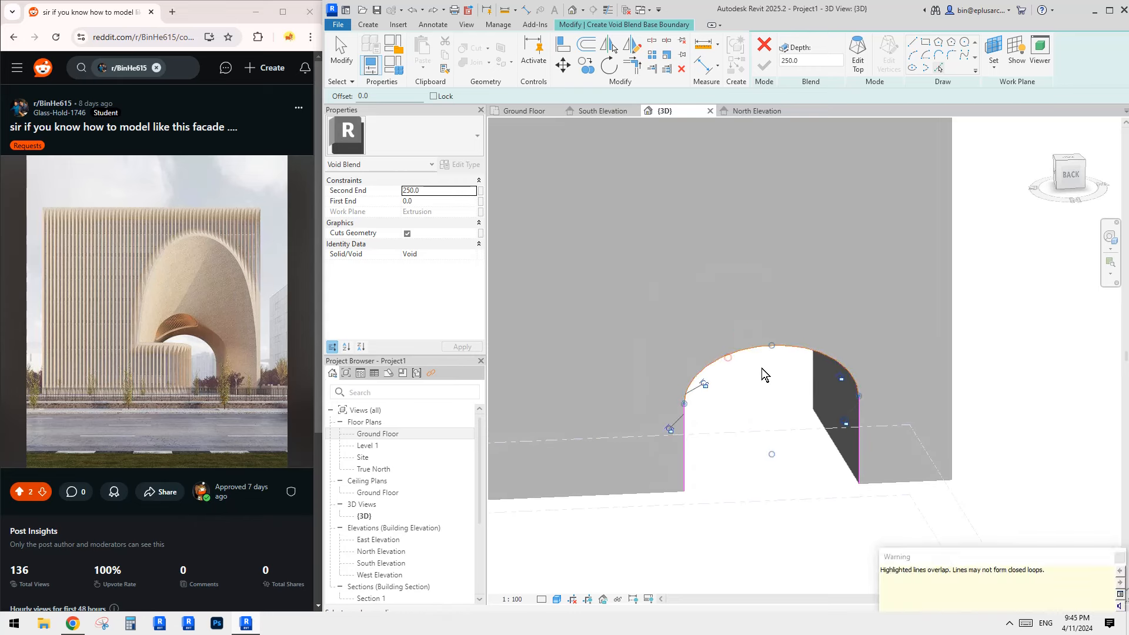
pyautogui.press('Escape')
pyautogui.press('Escape')
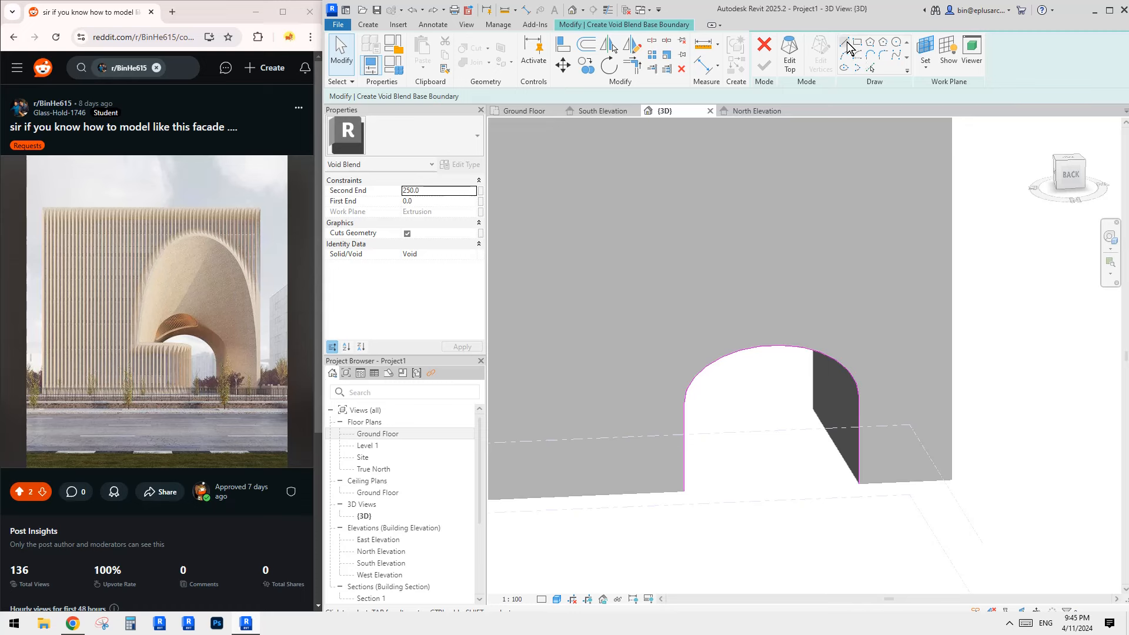
pyautogui.click(870, 69)
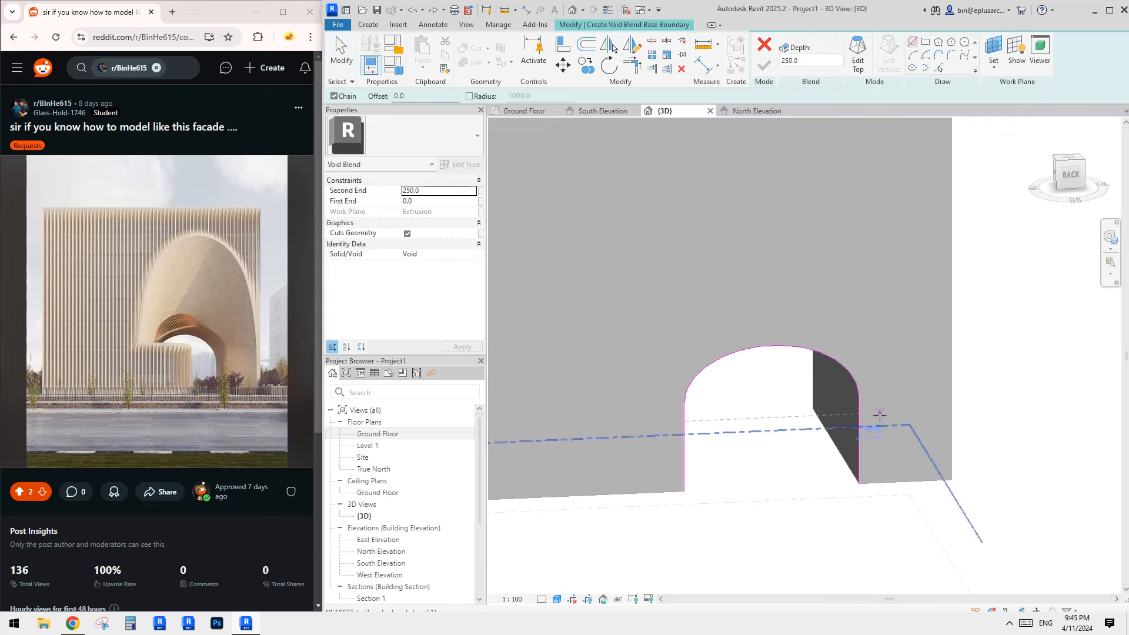
pyautogui.click(758, 486)
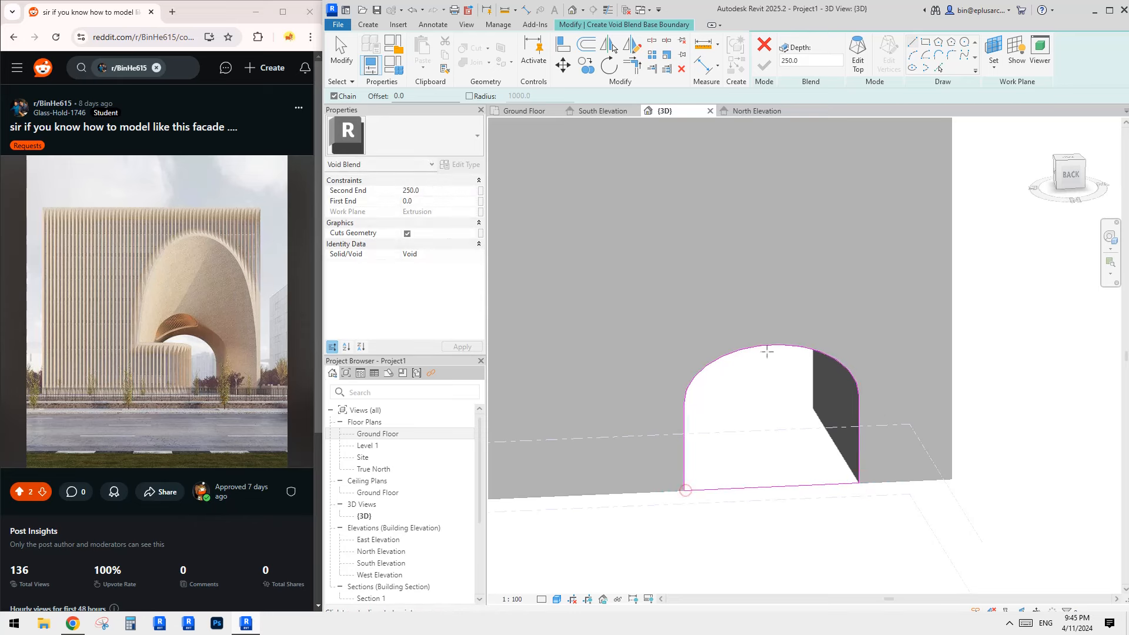
# - Start the blend's top boundary by picking the opening's two sides and curved top with an outward offset of 3000
pyautogui.click(858, 56)
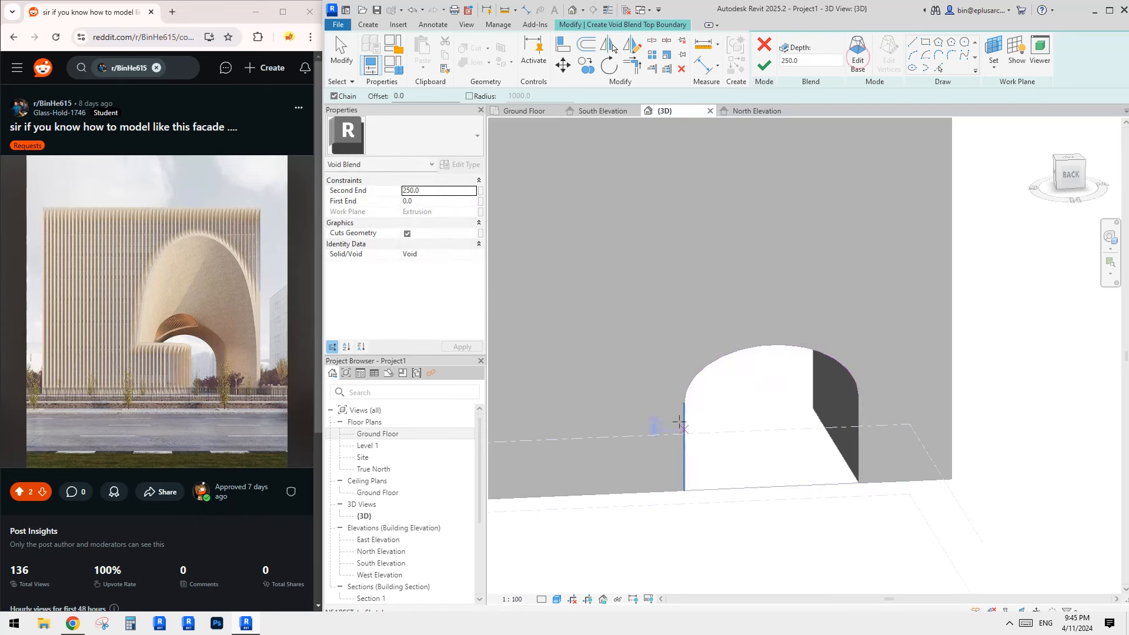
pyautogui.moveTo(759, 340); pyautogui.dragTo(759, 345, button='middle')
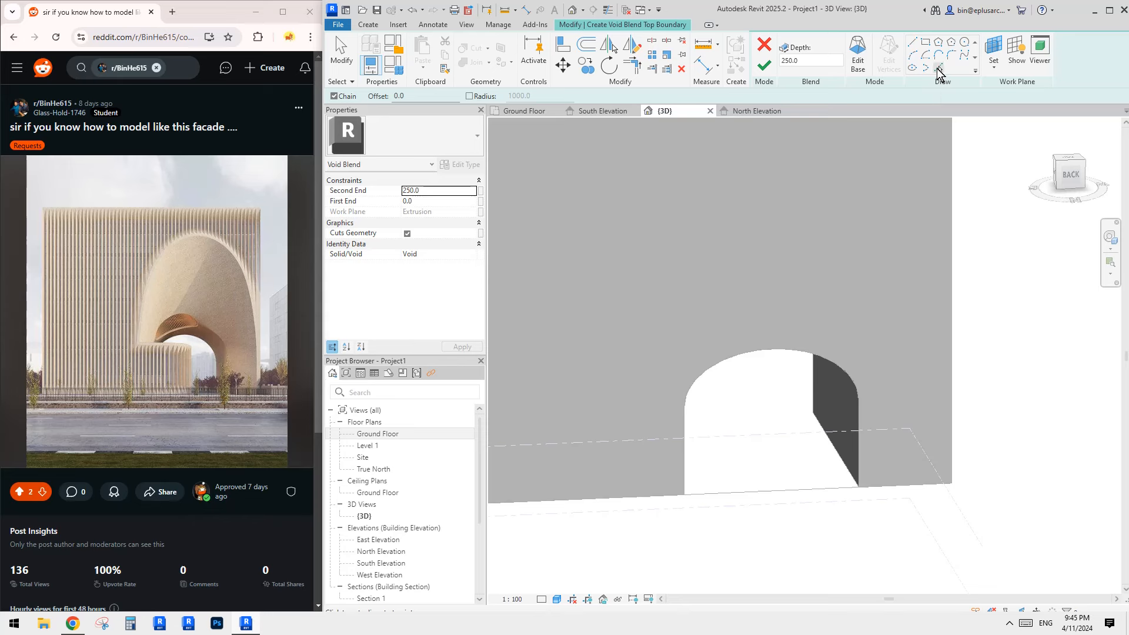
pyautogui.click(938, 68)
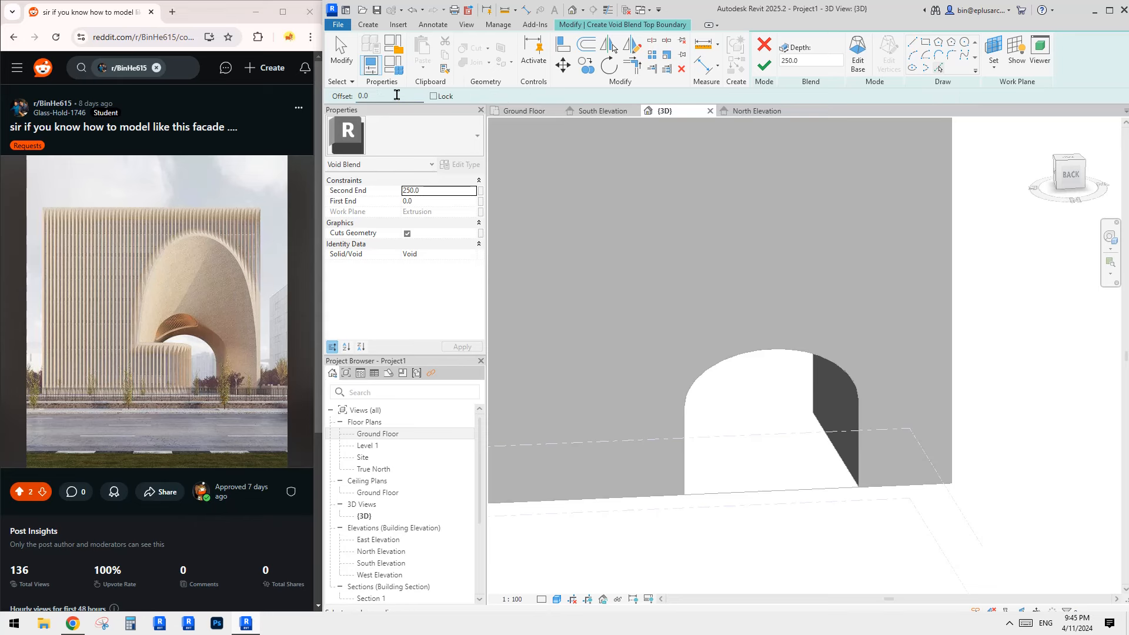
pyautogui.click(375, 96)
pyautogui.click(386, 92)
pyautogui.write('300')
pyautogui.click(862, 412)
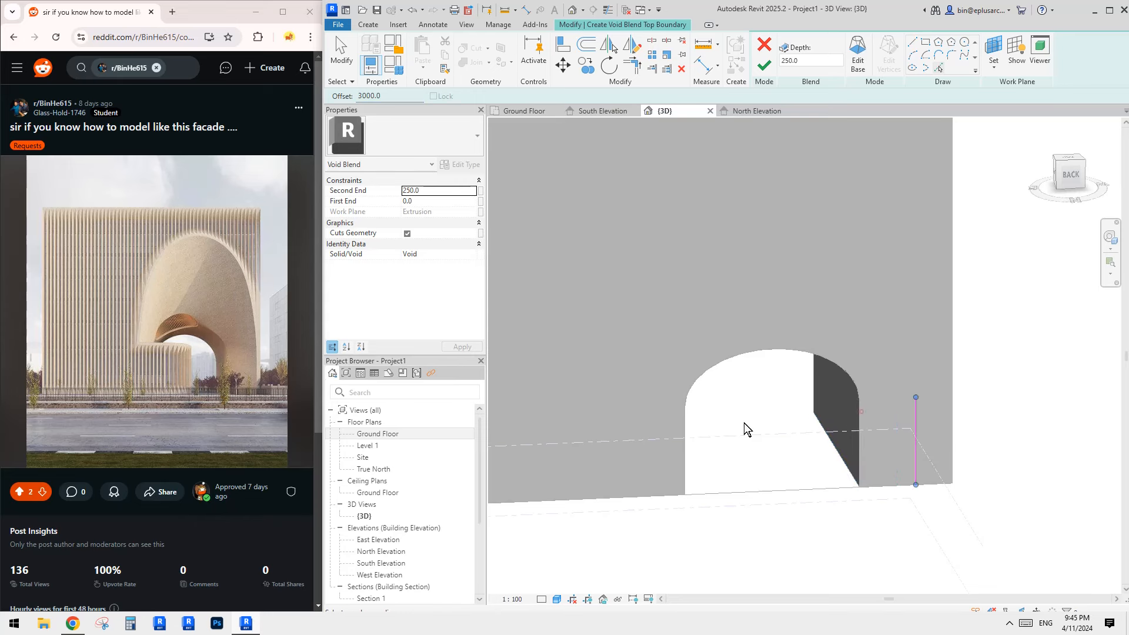
pyautogui.click(683, 422)
pyautogui.click(759, 346)
pyautogui.press('Escape')
# - Delete the offset curved top from the top boundary, keeping the two vertical side lines
pyautogui.click(763, 296)
pyautogui.keyDown('shift'); pyautogui.moveTo(776, 307); pyautogui.dragTo(768, 331, button='middle'); pyautogui.keyUp('shift')
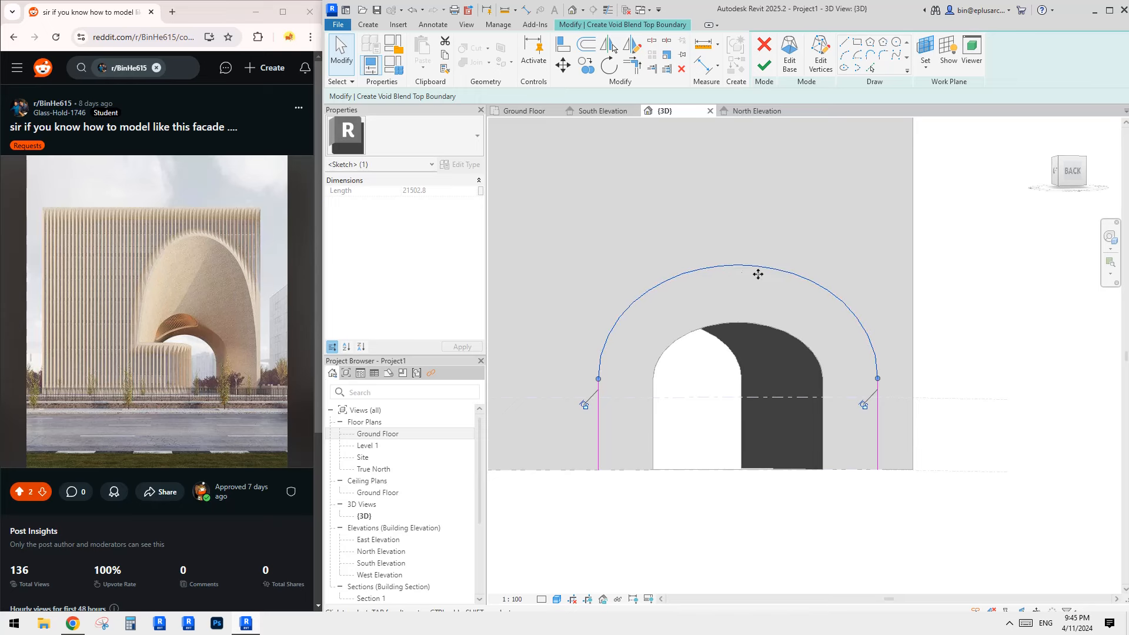
pyautogui.keyDown('shift'); pyautogui.moveTo(705, 335); pyautogui.dragTo(649, 319, button='middle'); pyautogui.keyUp('shift')
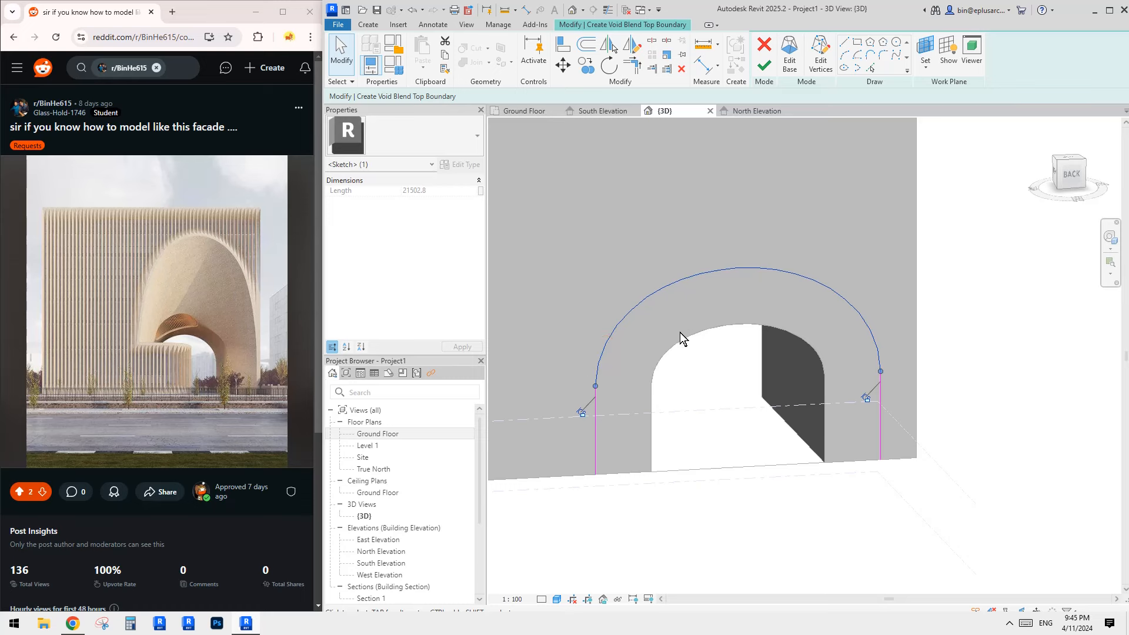
pyautogui.moveTo(756, 272); pyautogui.dragTo(753, 277, button='middle')
pyautogui.scroll(-1, 673, 308)
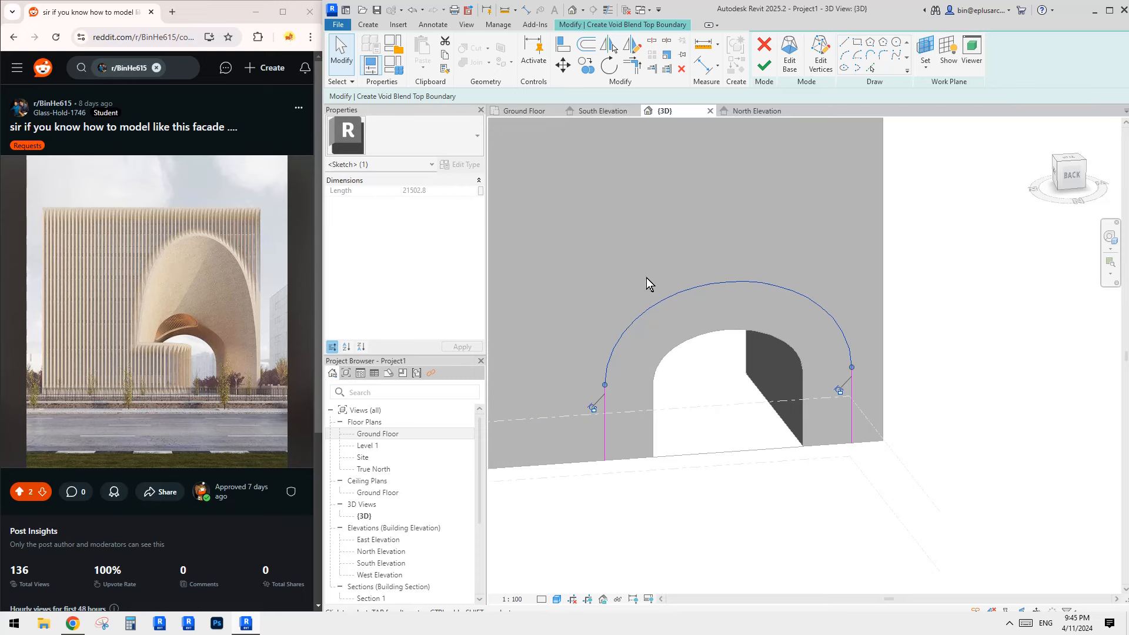
pyautogui.moveTo(647, 277); pyautogui.dragTo(646, 281, button='middle')
pyautogui.click(740, 307)
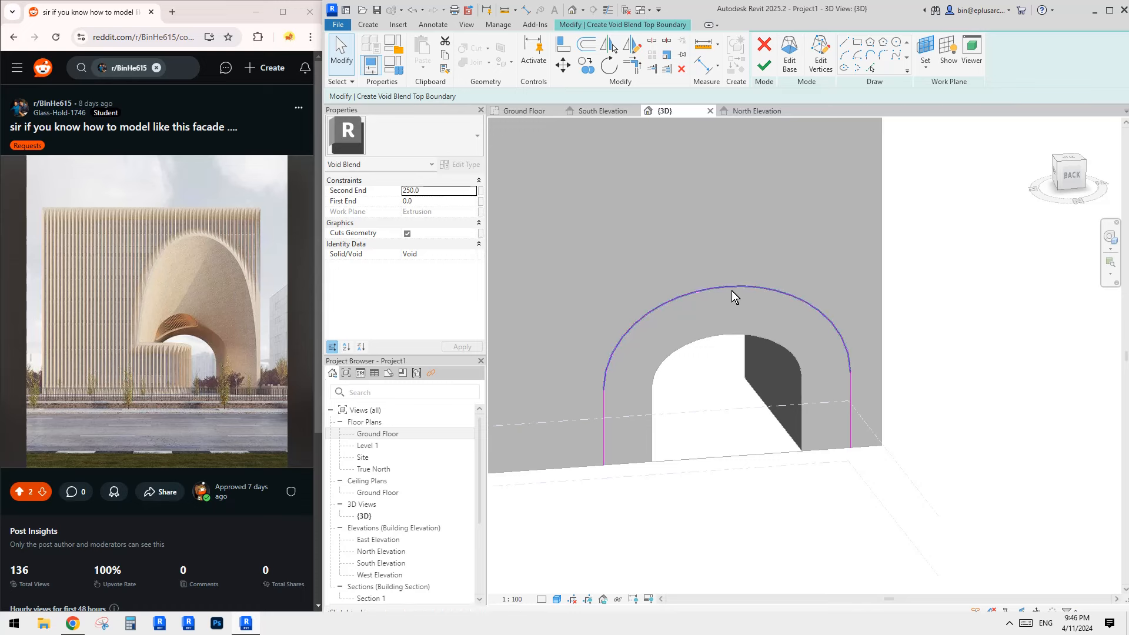
pyautogui.click(731, 290)
pyautogui.press('Delete')
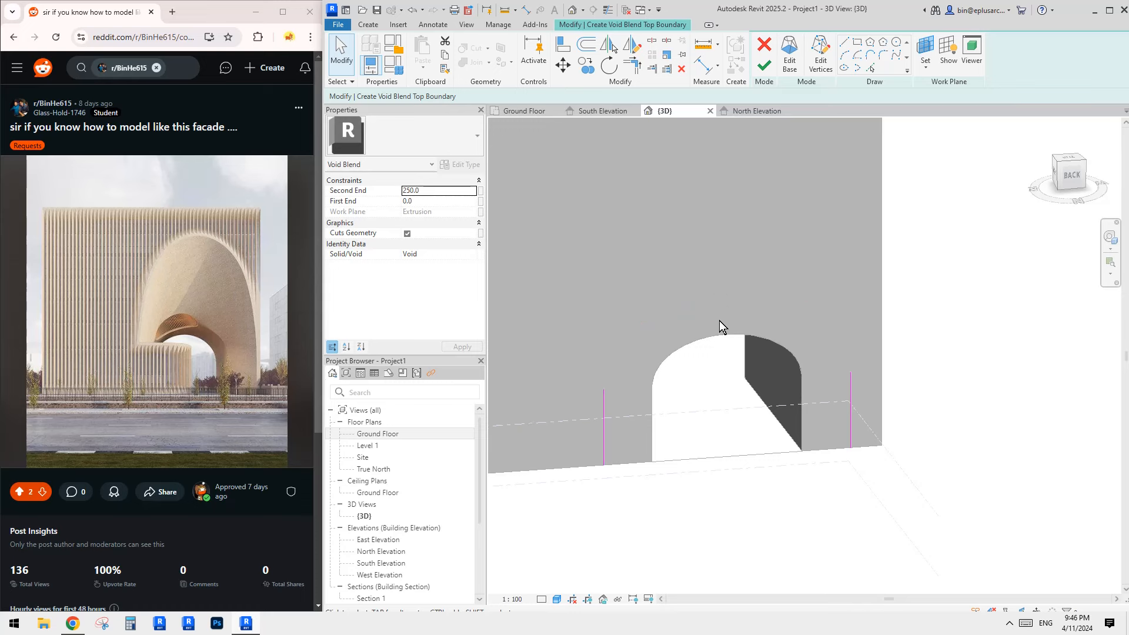
# - Draw a tall half ellipse joining the upper ends of the two side lines, with its apex high on the block's face
pyautogui.moveTo(718, 320); pyautogui.dragTo(718, 322, button='middle')
pyautogui.click(855, 67)
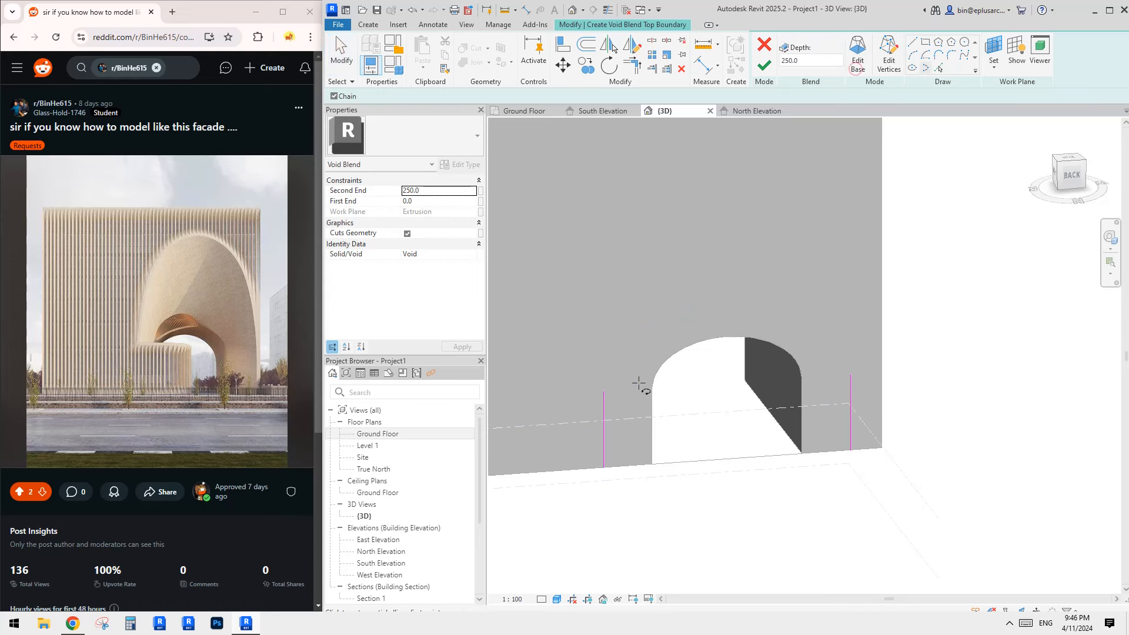
pyautogui.click(601, 390)
pyautogui.click(850, 373)
pyautogui.moveTo(768, 277); pyautogui.dragTo(768, 330, button='middle')
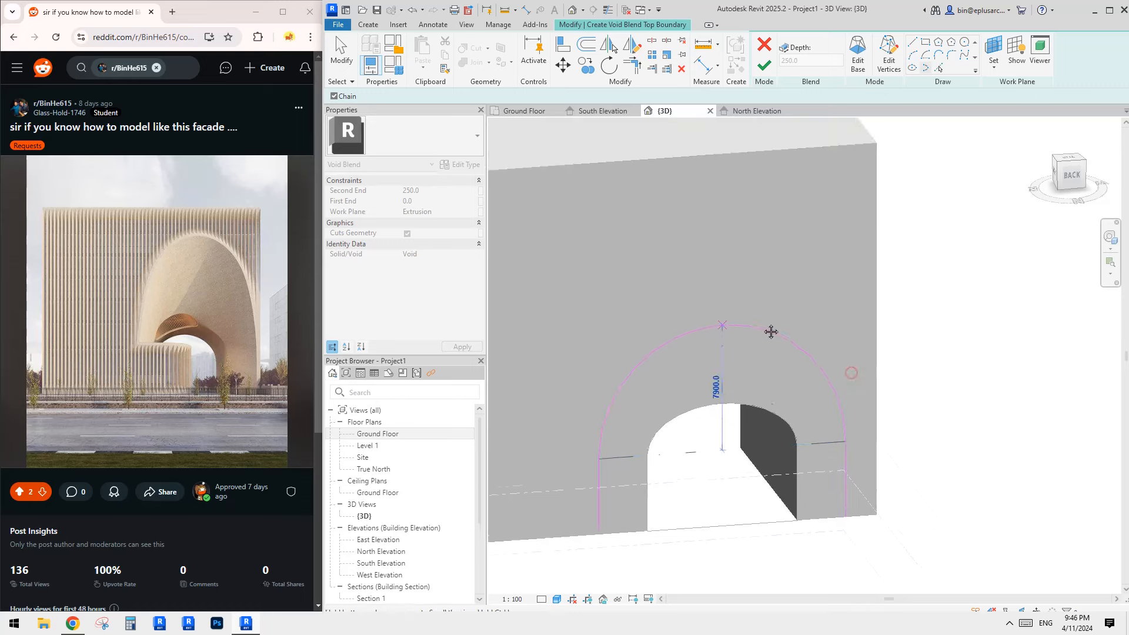
pyautogui.click(741, 201)
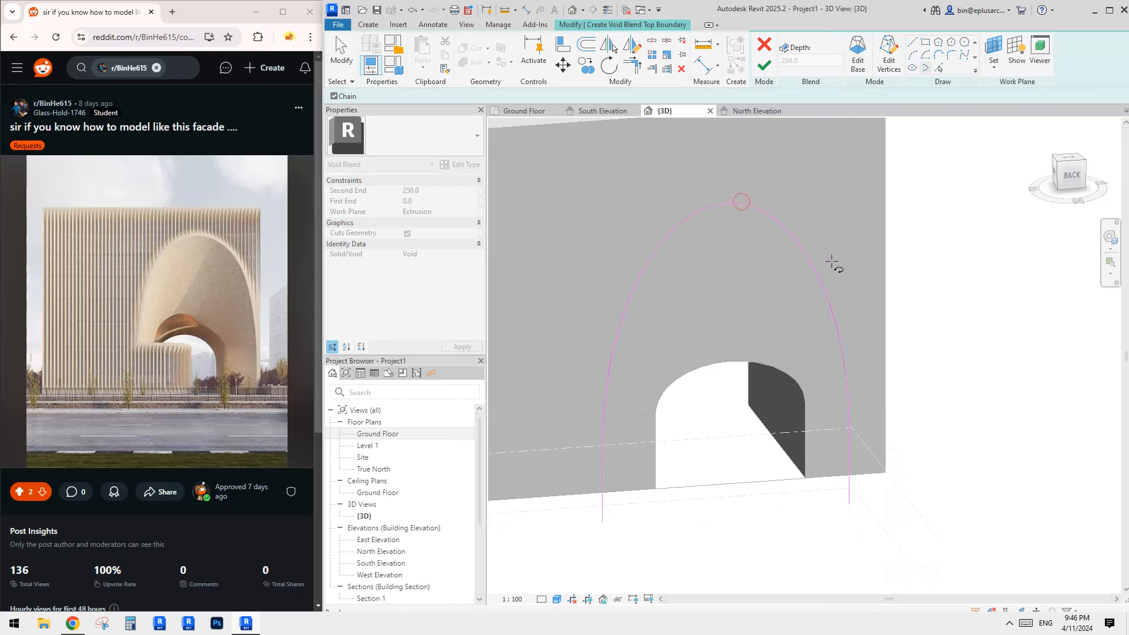
# - Close the top boundary with a straight line between the feet of the side lines and finish the void blend
pyautogui.click(912, 43)
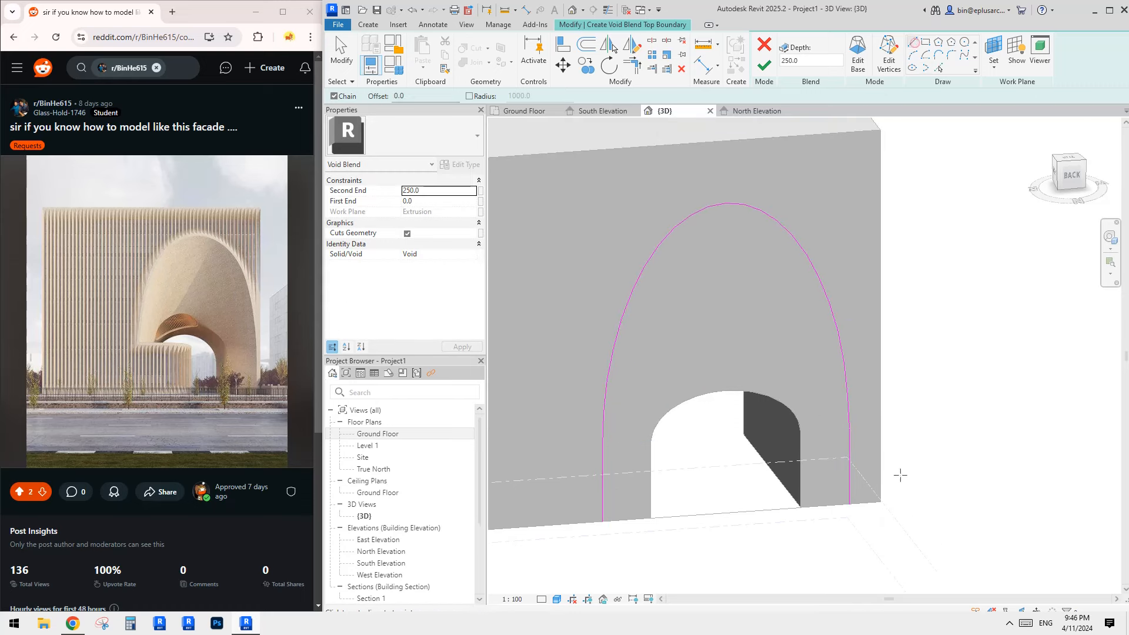
pyautogui.click(850, 503)
pyautogui.click(602, 521)
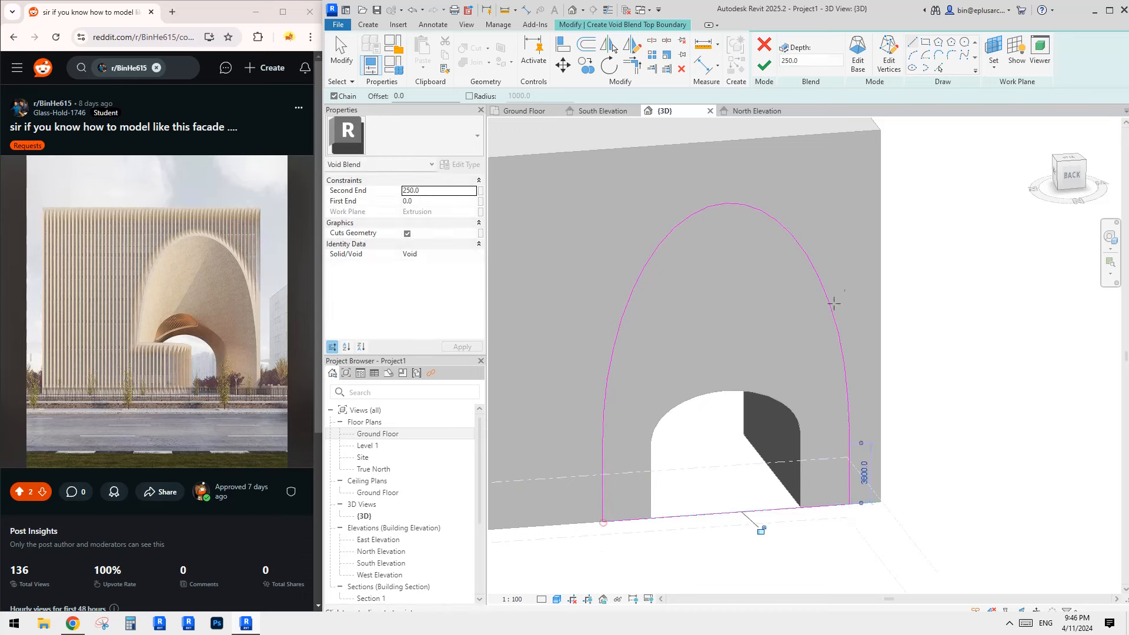
pyautogui.click(764, 65)
# - Examine the void blend's cut around the arch opening from the block's side, selecting the void to check its depth
pyautogui.keyDown('shift'); pyautogui.moveTo(854, 330); pyautogui.dragTo(747, 359, button='middle'); pyautogui.keyUp('shift')
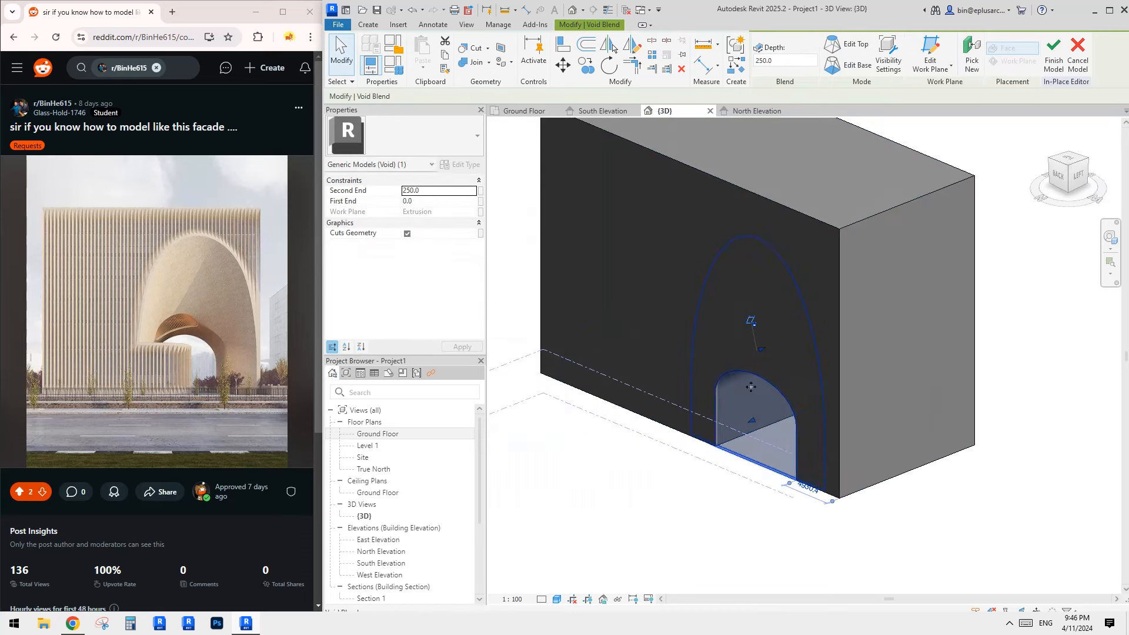
pyautogui.click(1025, 448)
pyautogui.keyDown('shift'); pyautogui.moveTo(999, 453); pyautogui.dragTo(985, 455, button='middle'); pyautogui.keyUp('shift')
pyautogui.keyDown('shift'); pyautogui.moveTo(895, 454); pyautogui.dragTo(758, 486, button='middle'); pyautogui.keyUp('shift')
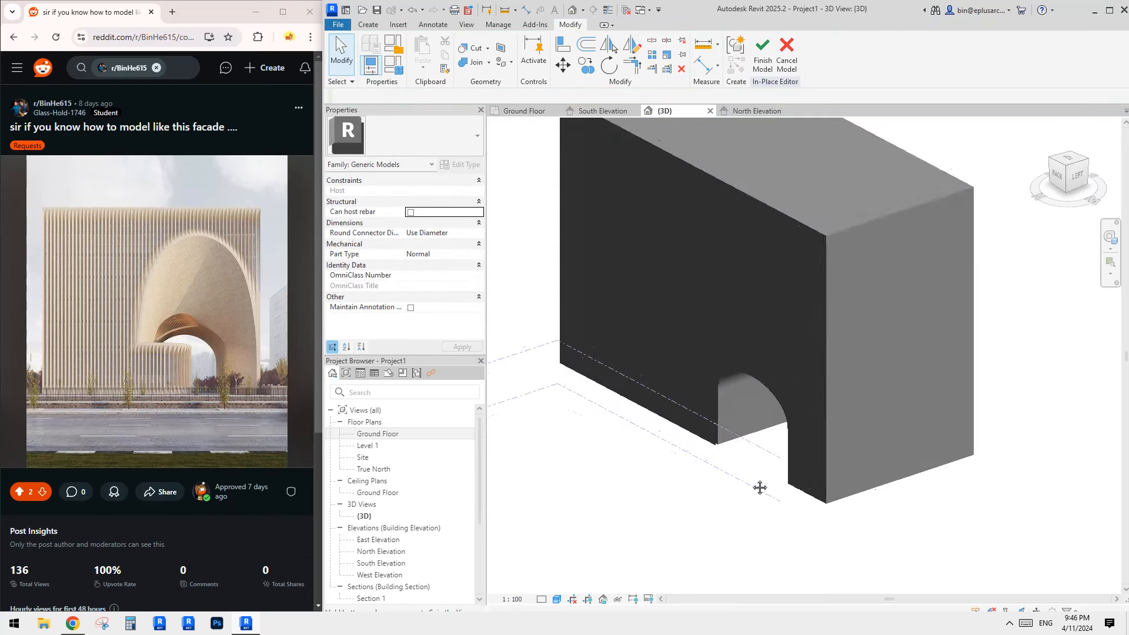
pyautogui.scroll(3, 738, 479)
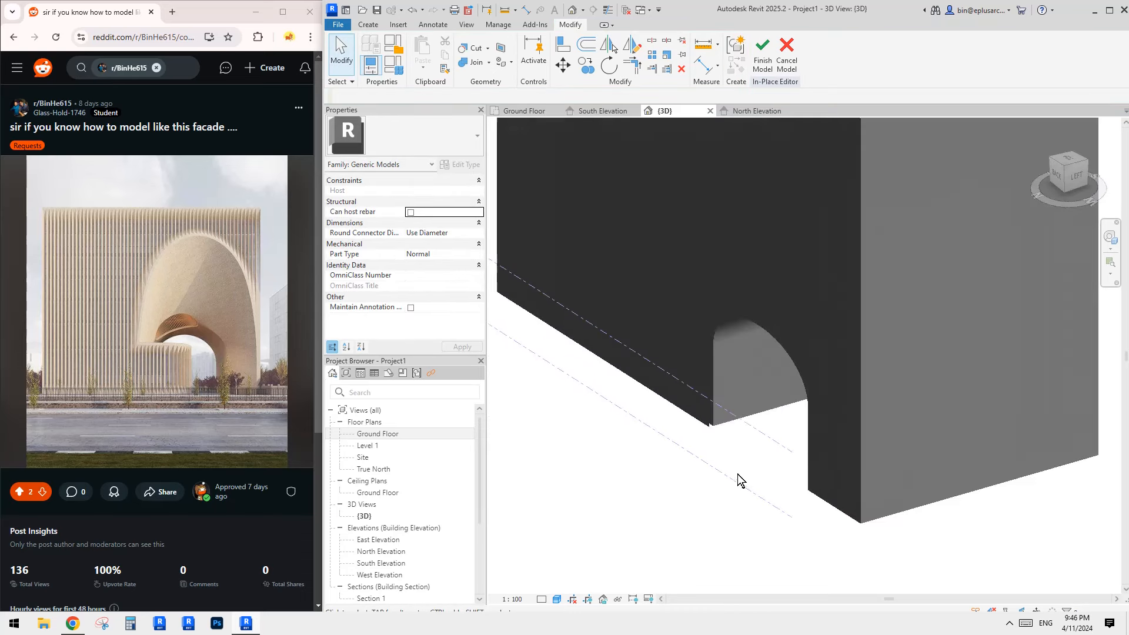
pyautogui.click(713, 434)
pyautogui.keyDown('shift'); pyautogui.moveTo(713, 434); pyautogui.dragTo(699, 447, button='middle'); pyautogui.keyUp('shift')
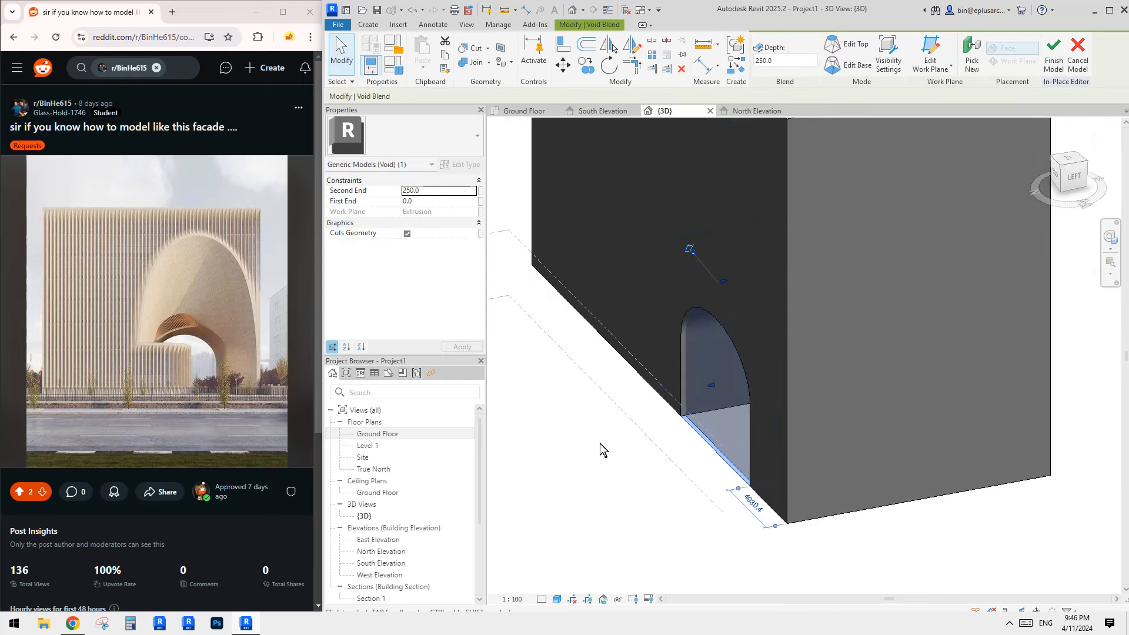
pyautogui.scroll(2, 634, 455)
pyautogui.click(682, 447)
pyautogui.click(732, 379)
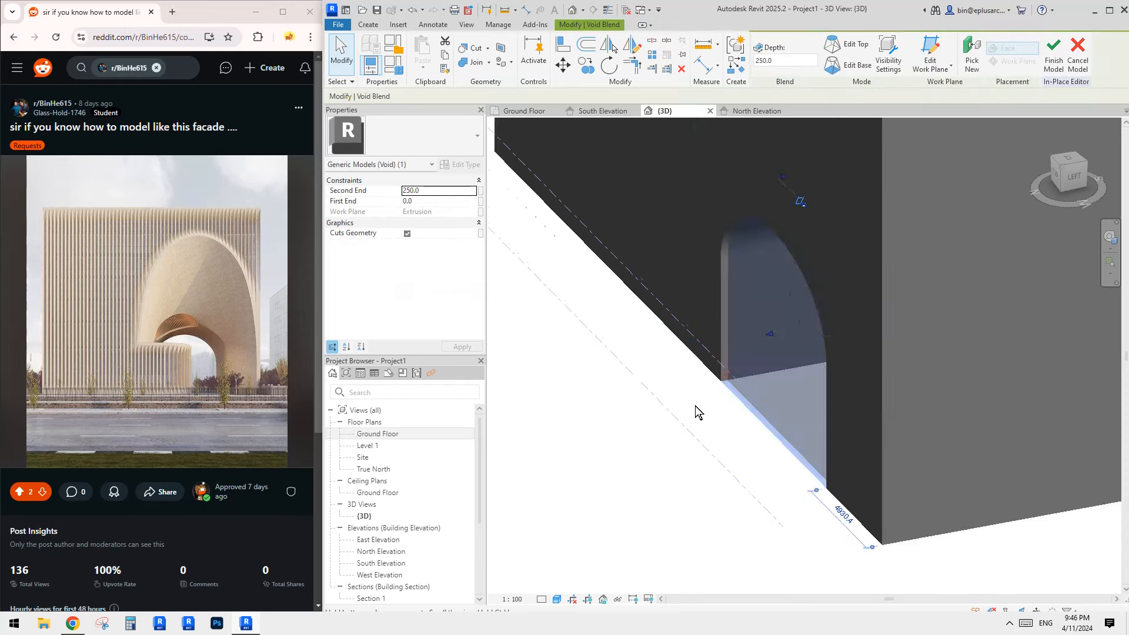
pyautogui.keyDown('shift'); pyautogui.moveTo(695, 411); pyautogui.dragTo(630, 435, button='middle'); pyautogui.keyUp('shift')
pyautogui.click(679, 410)
pyautogui.scroll(1, 693, 378)
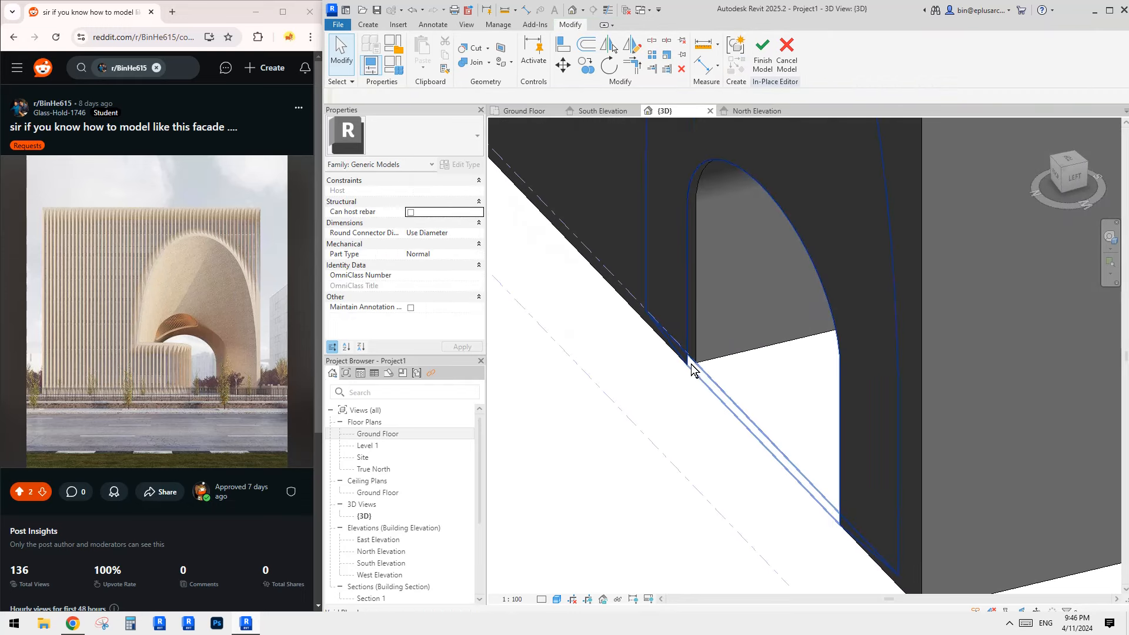
pyautogui.click(694, 371)
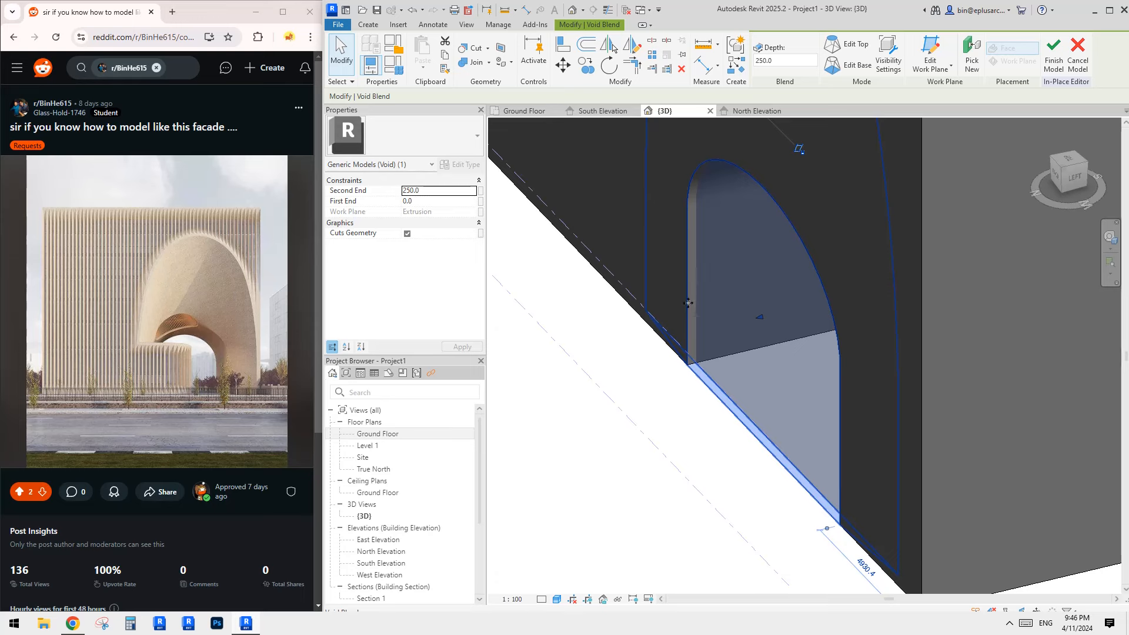
pyautogui.keyDown('shift'); pyautogui.moveTo(687, 316); pyautogui.dragTo(676, 318, button='middle'); pyautogui.keyUp('shift')
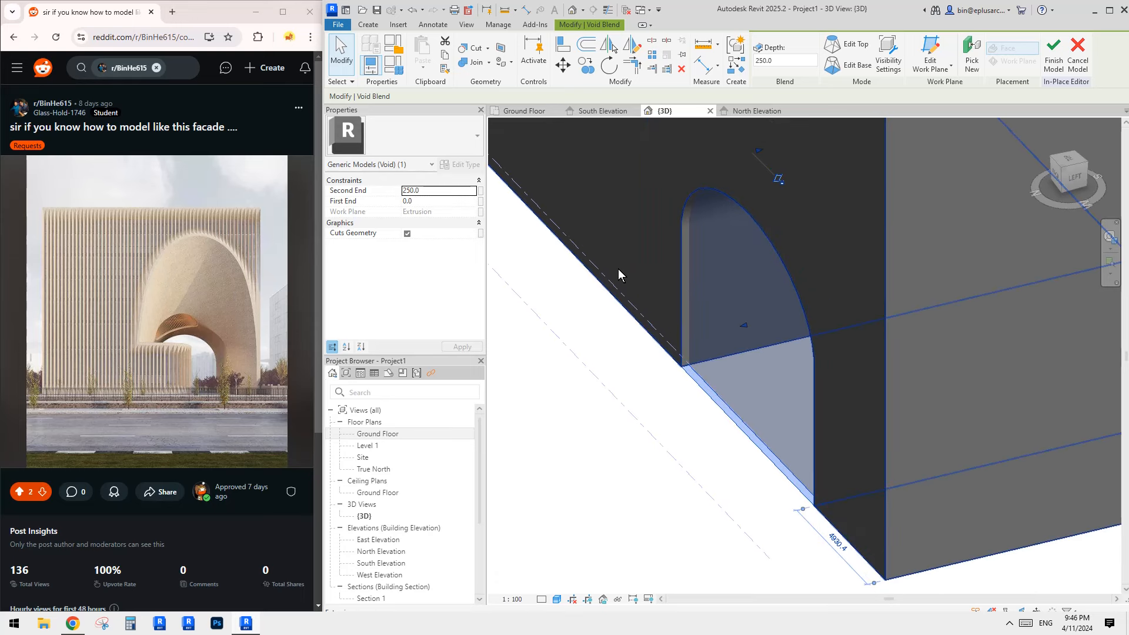
# - Set the void blend's second end to 0 and its first end to 2000
pyautogui.keyDown('shift'); pyautogui.moveTo(632, 259); pyautogui.dragTo(612, 286, button='middle'); pyautogui.keyUp('shift')
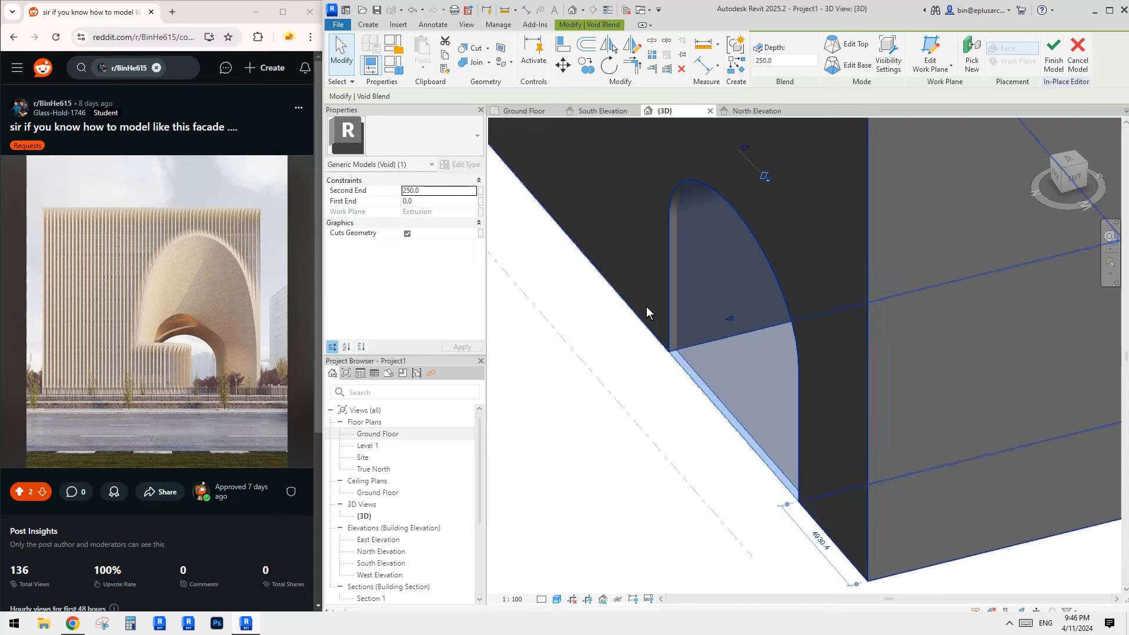
pyautogui.scroll(-1, 647, 202)
pyautogui.moveTo(648, 203); pyautogui.dragTo(643, 243, button='middle')
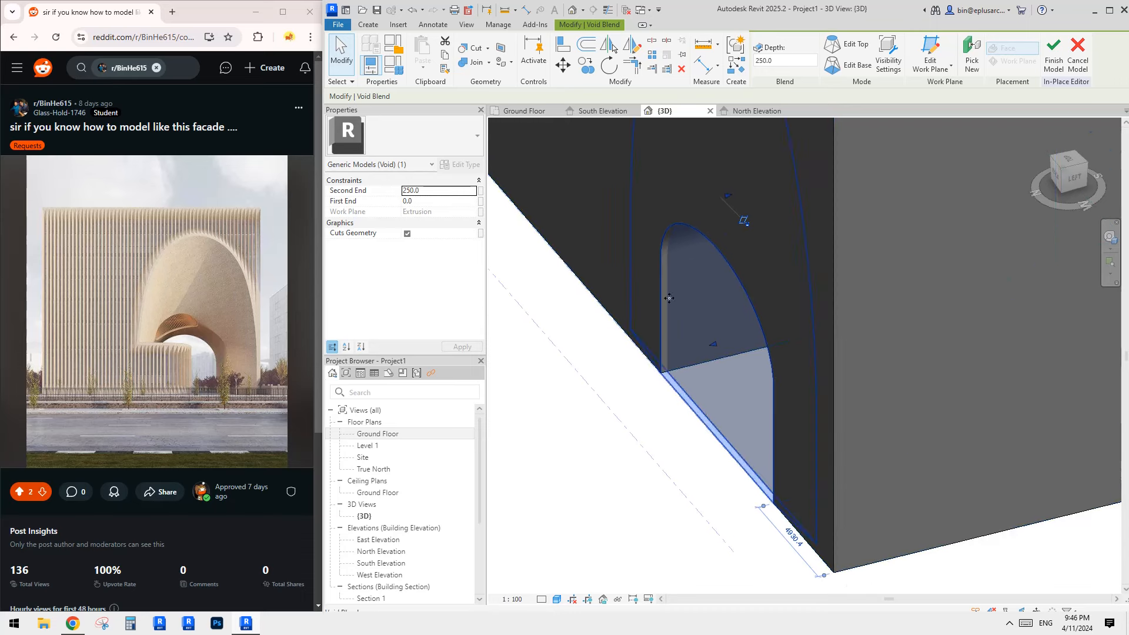
pyautogui.click(578, 365)
pyautogui.click(665, 376)
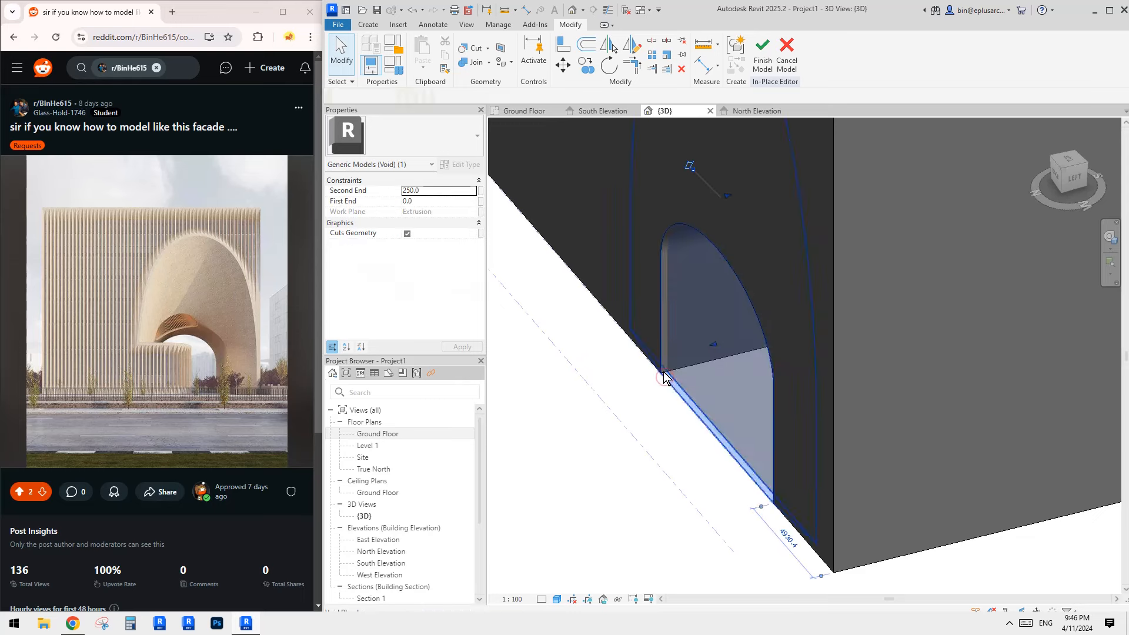
pyautogui.keyDown('shift'); pyautogui.moveTo(667, 364); pyautogui.dragTo(676, 343, button='middle'); pyautogui.keyUp('shift')
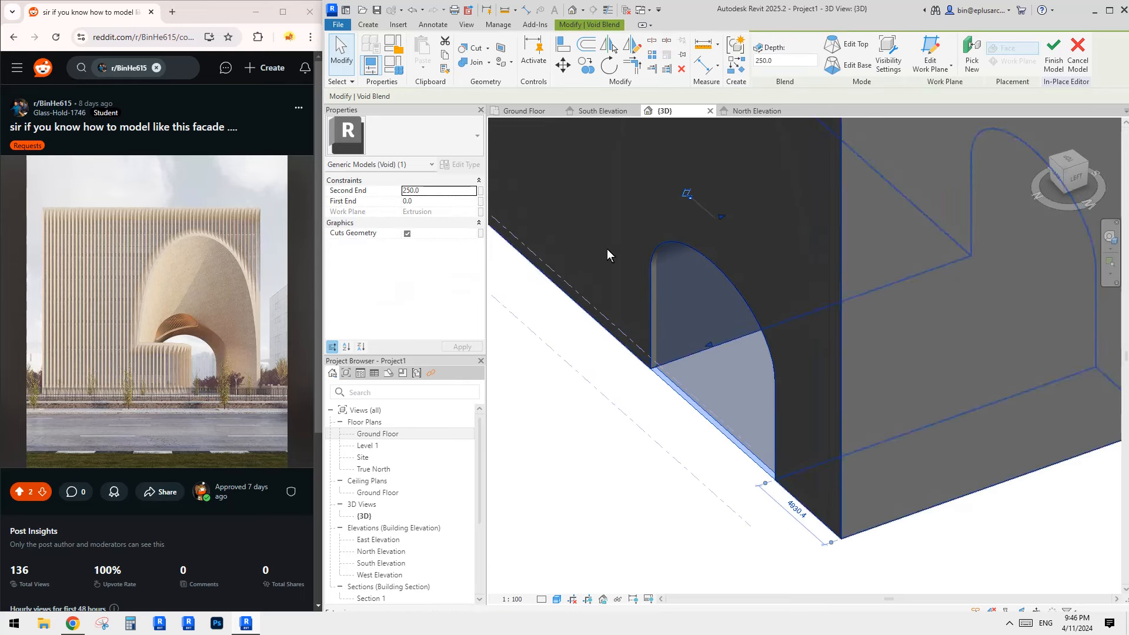
pyautogui.click(449, 193)
pyautogui.write('0')
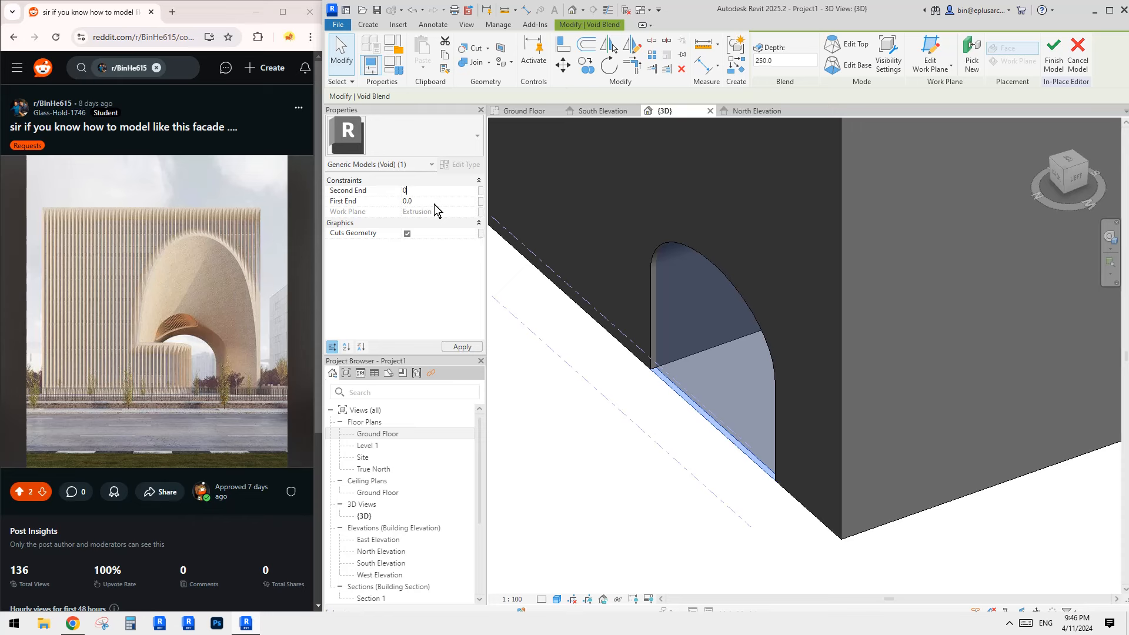
pyautogui.click(433, 203)
pyautogui.write('2000')
pyautogui.click(554, 367)
# - Examine the flared cut around the arch opening from several angles against the reference photo
pyautogui.keyDown('shift'); pyautogui.moveTo(635, 393); pyautogui.dragTo(877, 340, button='middle'); pyautogui.keyUp('shift')
pyautogui.click(907, 354)
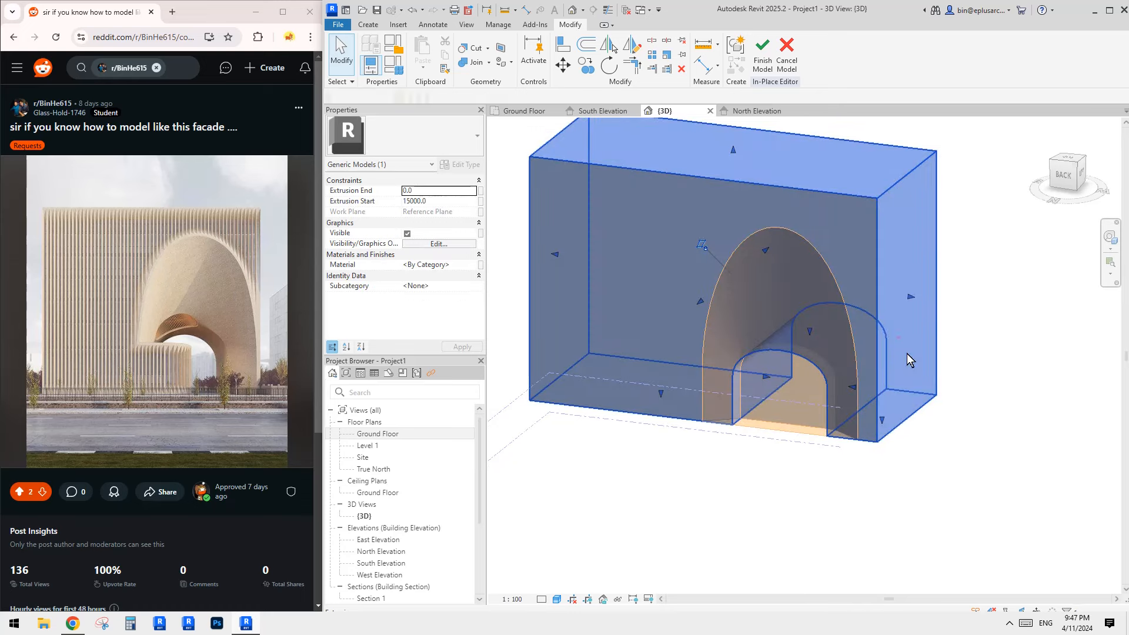
pyautogui.click(972, 327)
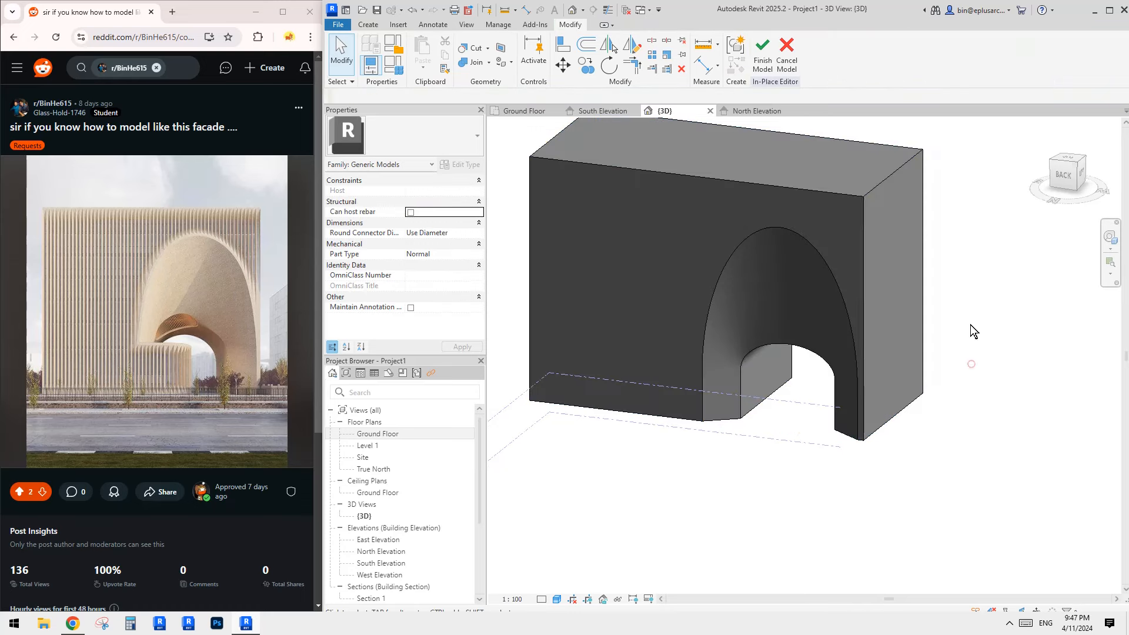
pyautogui.keyDown('shift'); pyautogui.moveTo(972, 327); pyautogui.dragTo(899, 279, button='middle'); pyautogui.keyUp('shift')
pyautogui.click(809, 152)
pyautogui.moveTo(886, 274); pyautogui.dragTo(885, 274)
pyautogui.press('Escape')
pyautogui.keyDown('shift'); pyautogui.moveTo(879, 240); pyautogui.dragTo(900, 236, button='middle'); pyautogui.keyUp('shift')
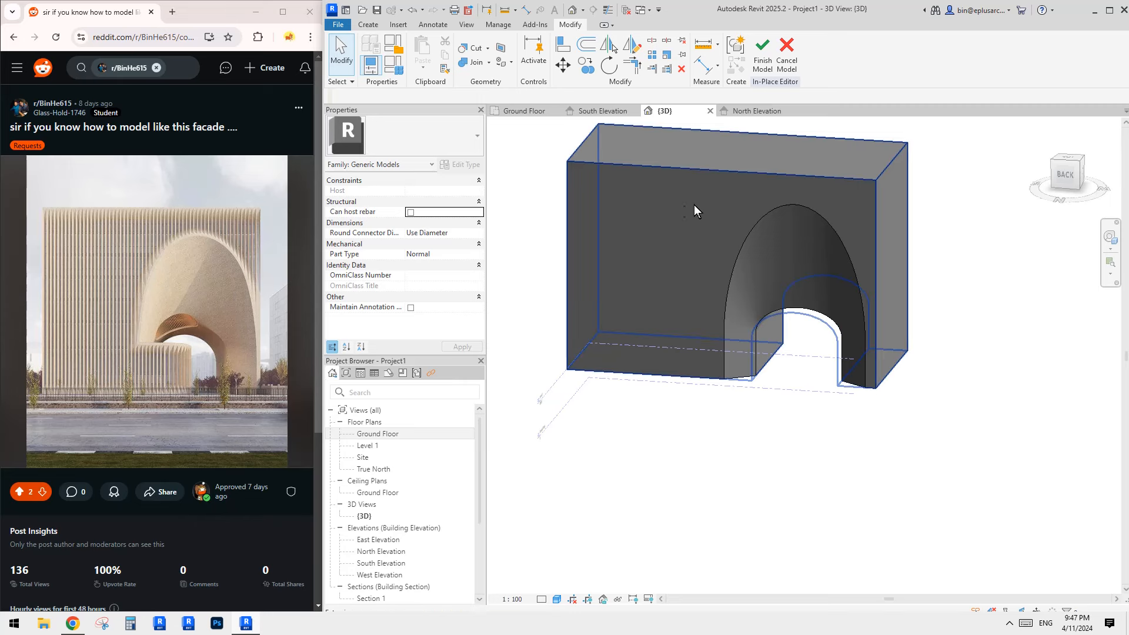
pyautogui.keyDown('shift'); pyautogui.moveTo(670, 217); pyautogui.dragTo(778, 280, button='middle'); pyautogui.keyUp('shift')
pyautogui.click(798, 214)
pyautogui.press('Escape')
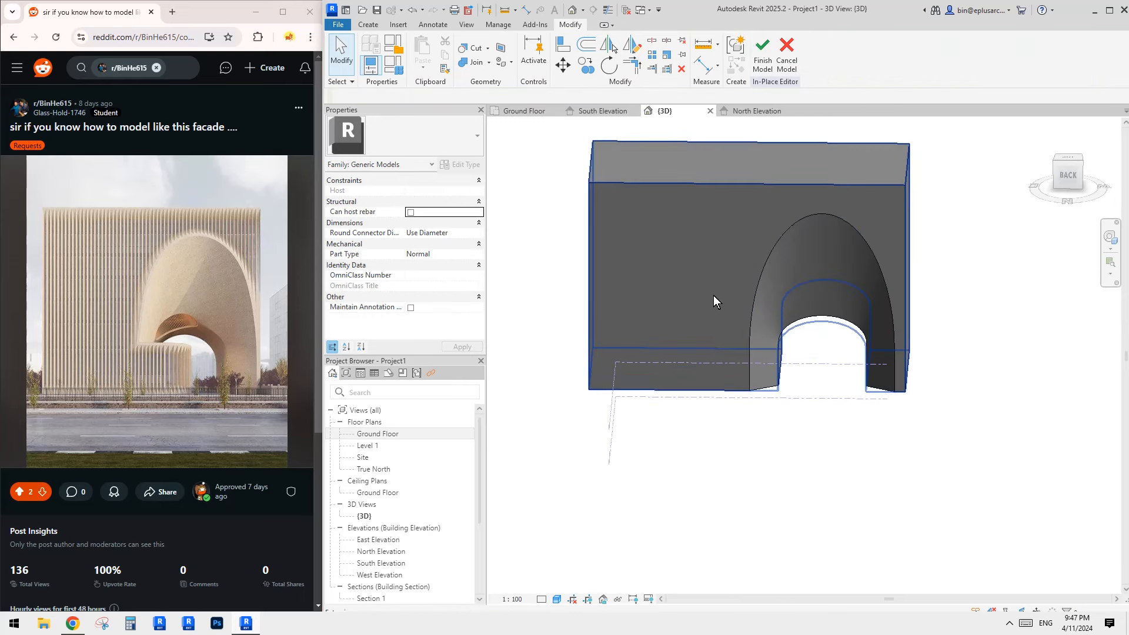
pyautogui.keyDown('shift'); pyautogui.moveTo(716, 302); pyautogui.dragTo(717, 328, button='middle'); pyautogui.keyUp('shift')
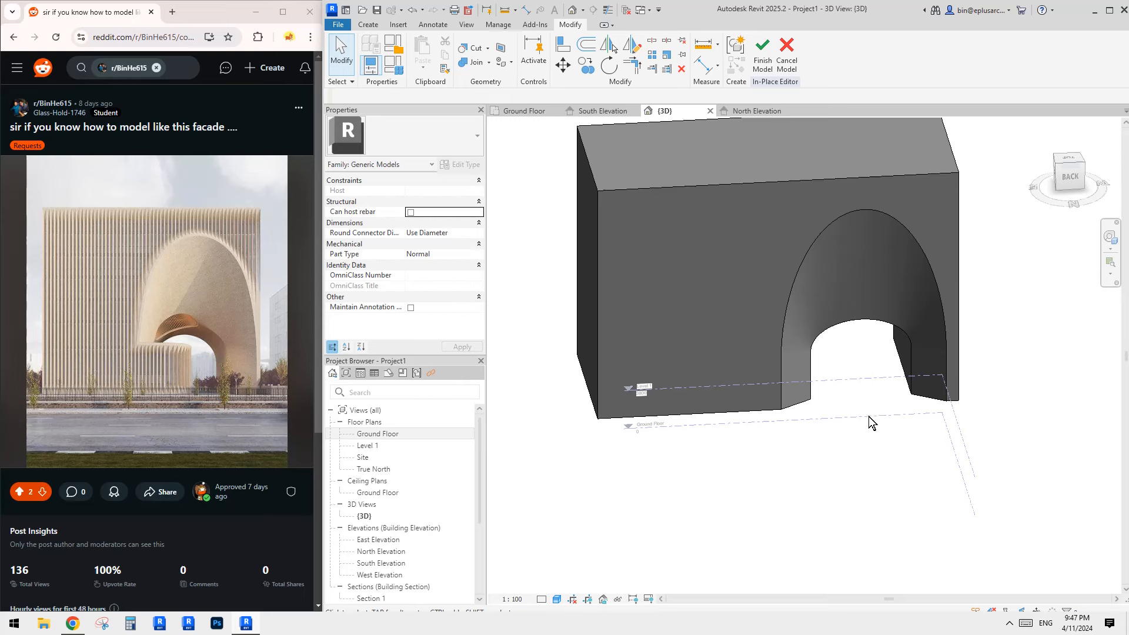
pyautogui.keyDown('shift'); pyautogui.moveTo(868, 416); pyautogui.dragTo(205, 353, button='middle'); pyautogui.keyUp('shift')
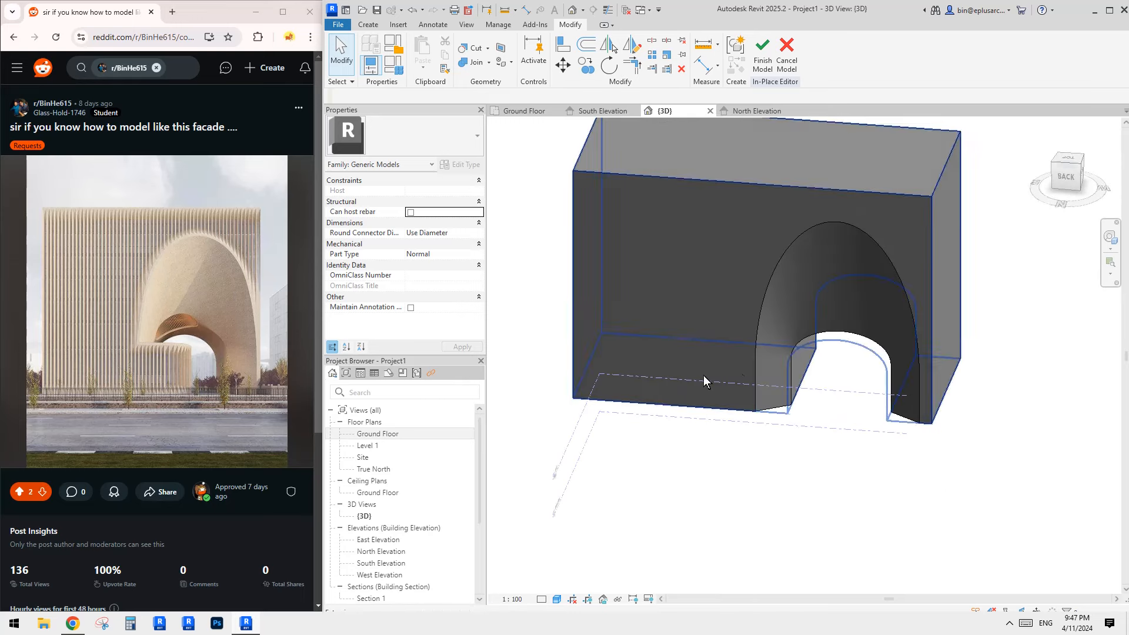
pyautogui.keyDown('shift'); pyautogui.moveTo(842, 393); pyautogui.dragTo(229, 327, button='middle'); pyautogui.keyUp('shift')
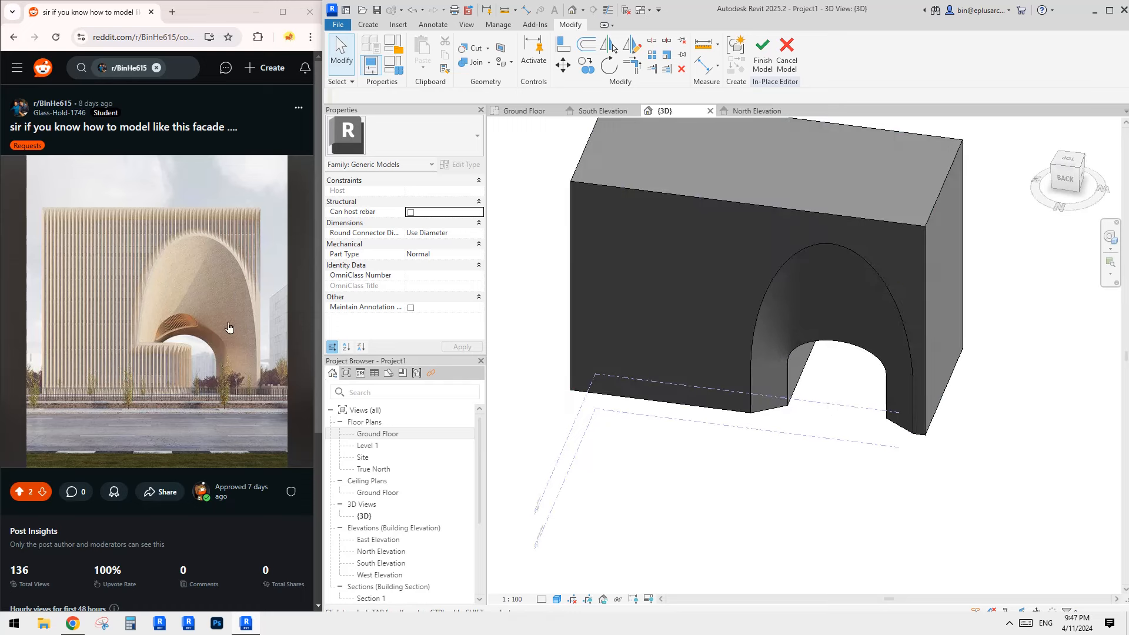
pyautogui.keyDown('shift'); pyautogui.moveTo(818, 394); pyautogui.dragTo(816, 412, button='middle'); pyautogui.keyUp('shift')
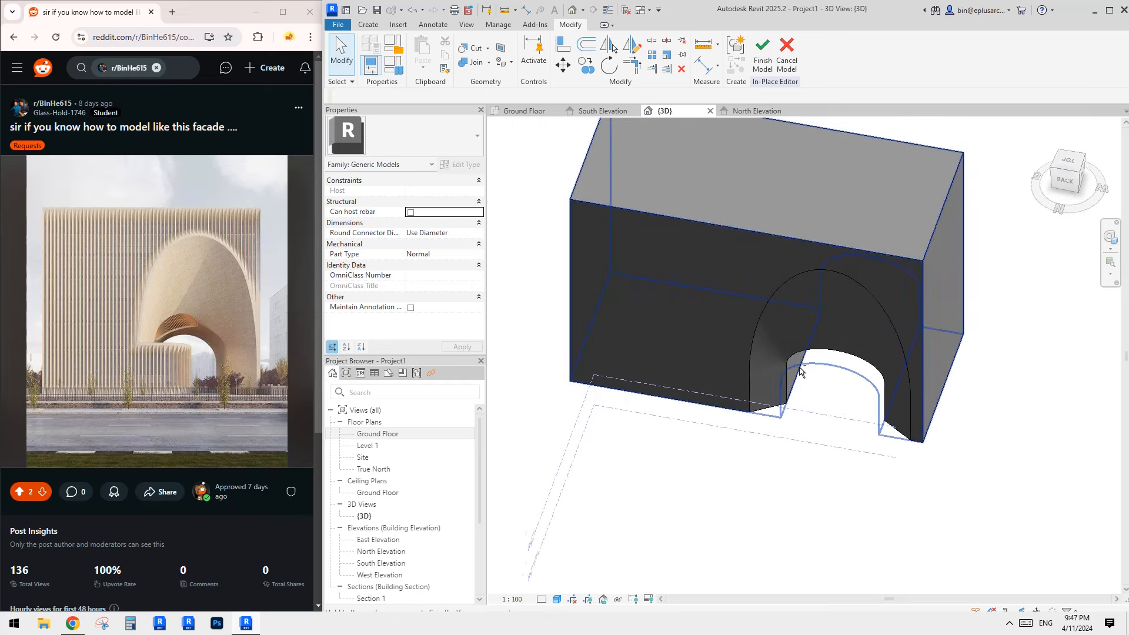
pyautogui.keyDown('shift'); pyautogui.moveTo(814, 358); pyautogui.dragTo(841, 354, button='middle'); pyautogui.keyUp('shift')
# - Set the void blend's first end to 3000 to deepen the flare around the opening
pyautogui.click(846, 351)
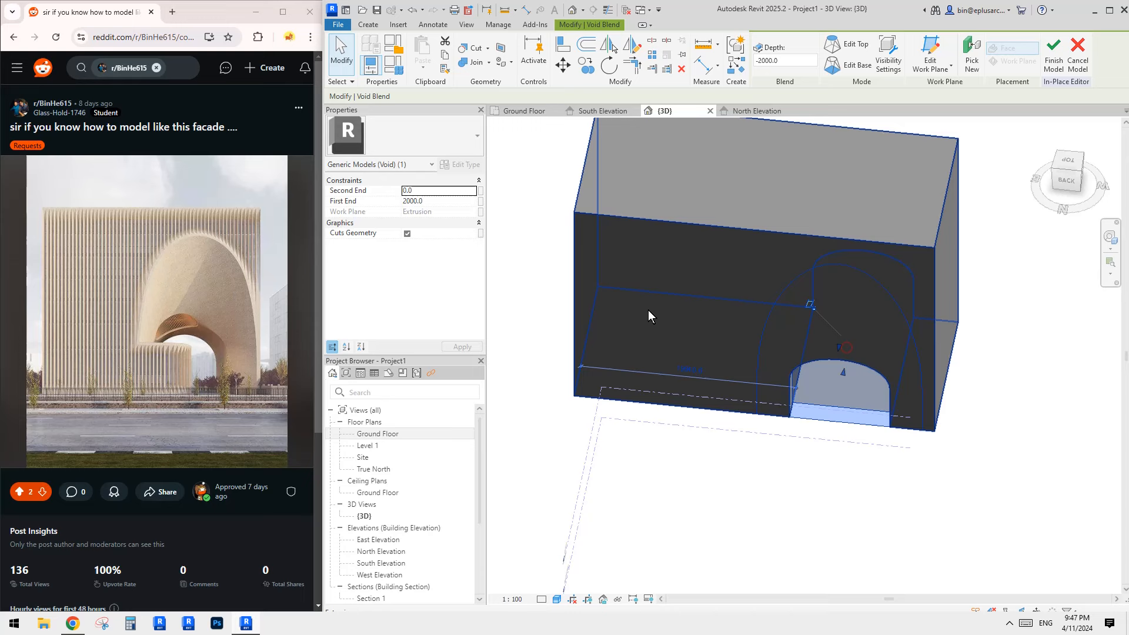
pyautogui.click(442, 201)
pyautogui.write('300')
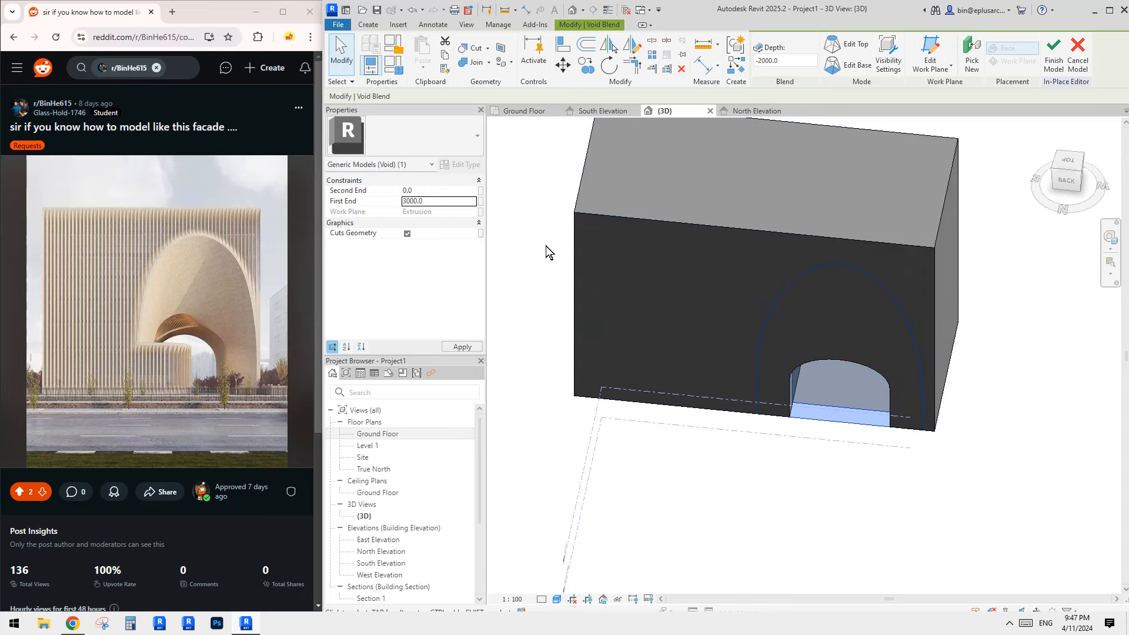
pyautogui.press('Escape')
pyautogui.keyDown('shift'); pyautogui.moveTo(905, 364); pyautogui.dragTo(849, 372); pyautogui.keyUp('shift')
pyautogui.keyDown('shift'); pyautogui.moveTo(849, 372); pyautogui.dragTo(862, 371, button='middle'); pyautogui.keyUp('shift')
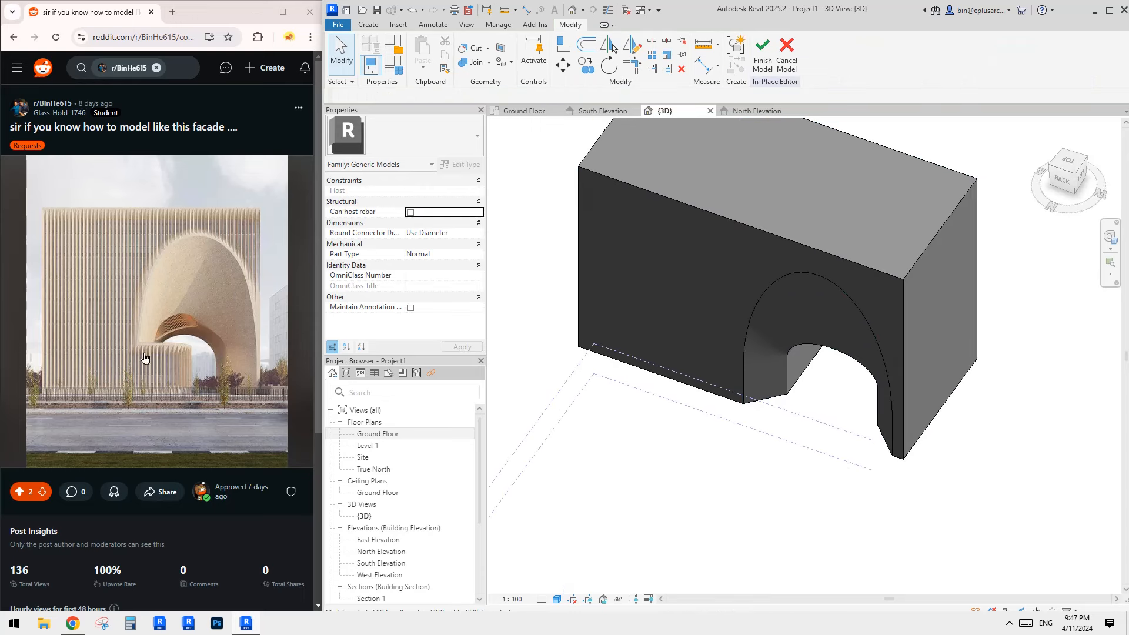
pyautogui.keyDown('shift'); pyautogui.moveTo(751, 375); pyautogui.dragTo(778, 427, button='middle'); pyautogui.keyUp('shift')
pyautogui.scroll(1, 730, 408)
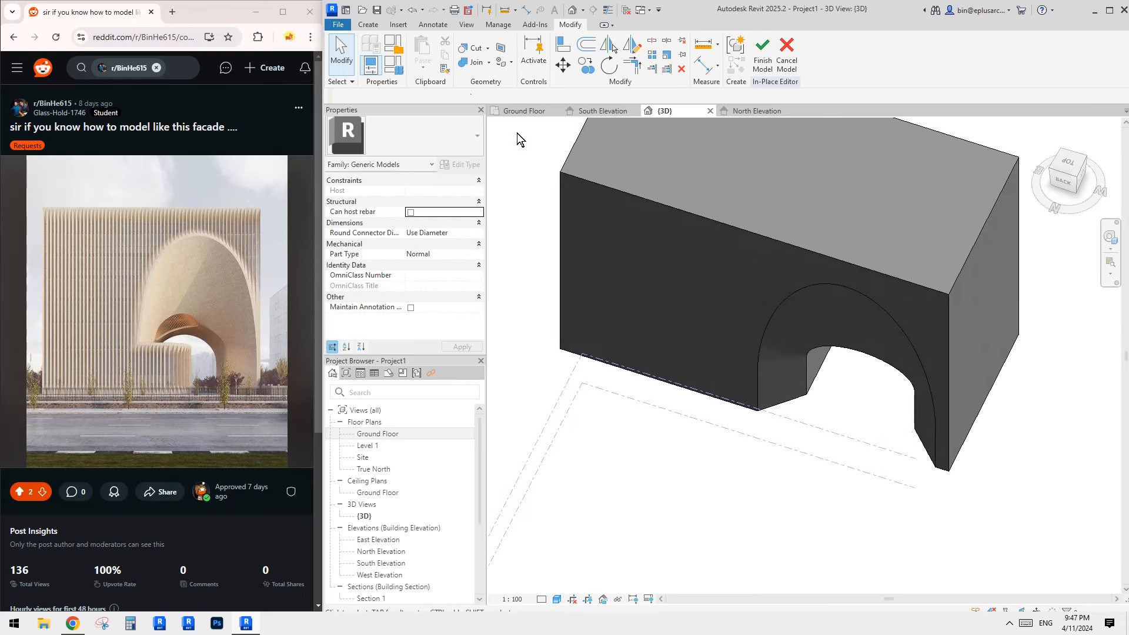
# - Start a new solid extrusion and set its work plane to Level : Ground Floor
pyautogui.click(362, 26)
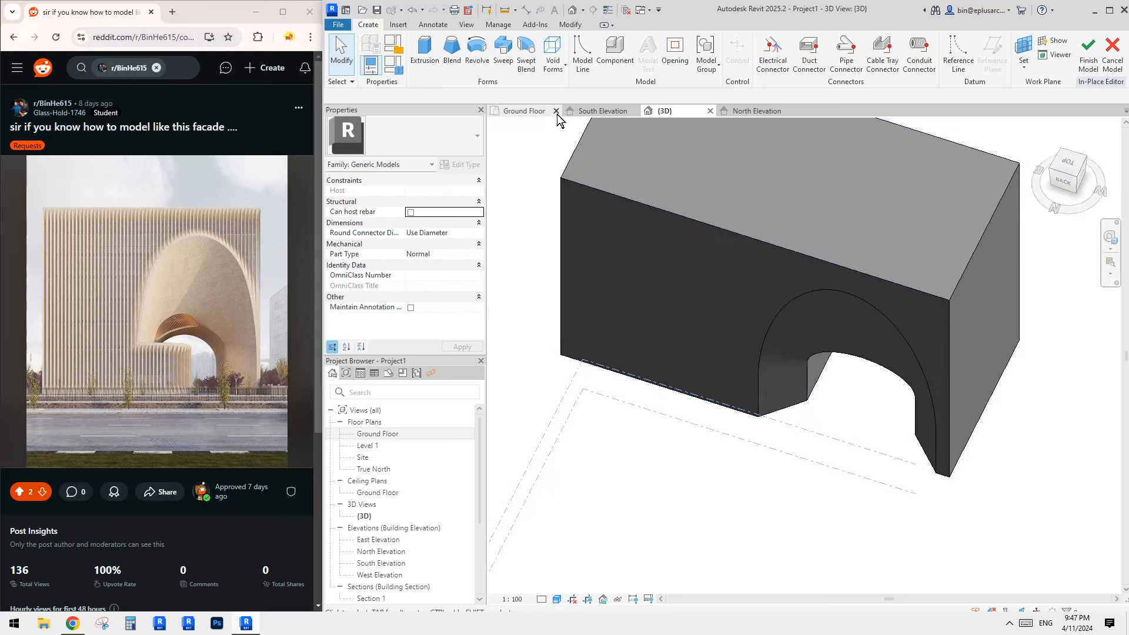
pyautogui.click(422, 52)
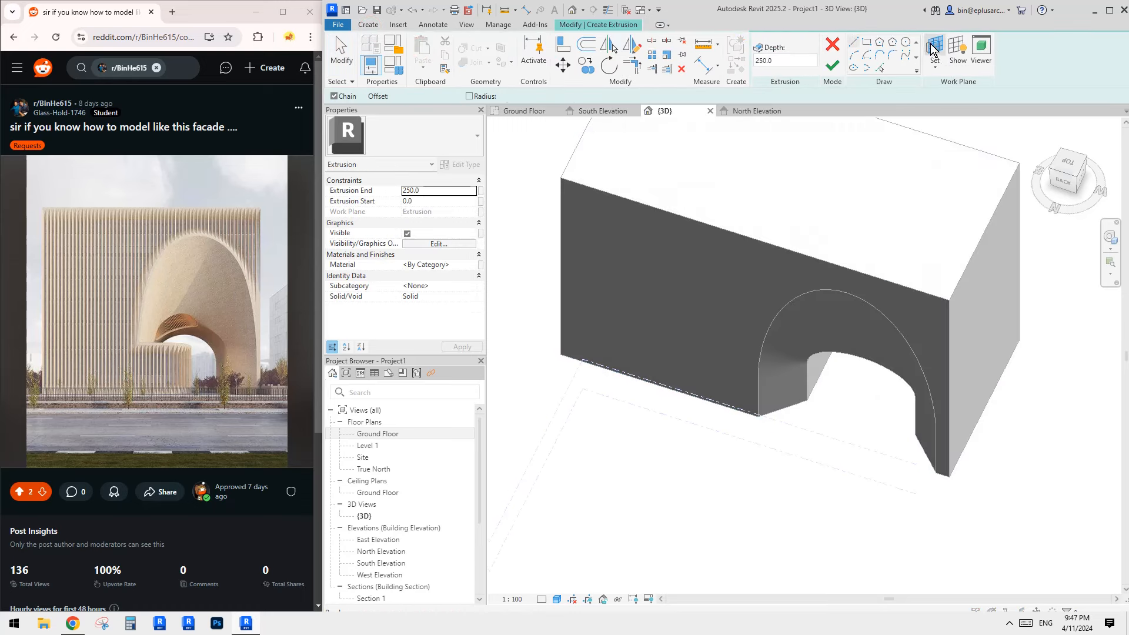
pyautogui.click(934, 47)
pyautogui.click(758, 316)
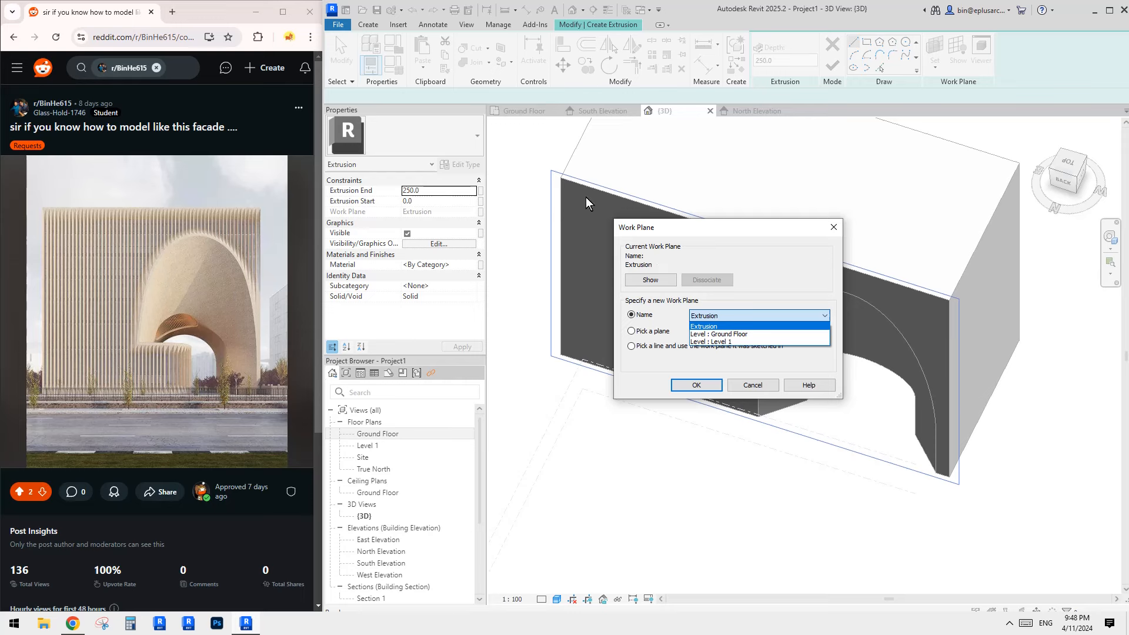
pyautogui.click(721, 334)
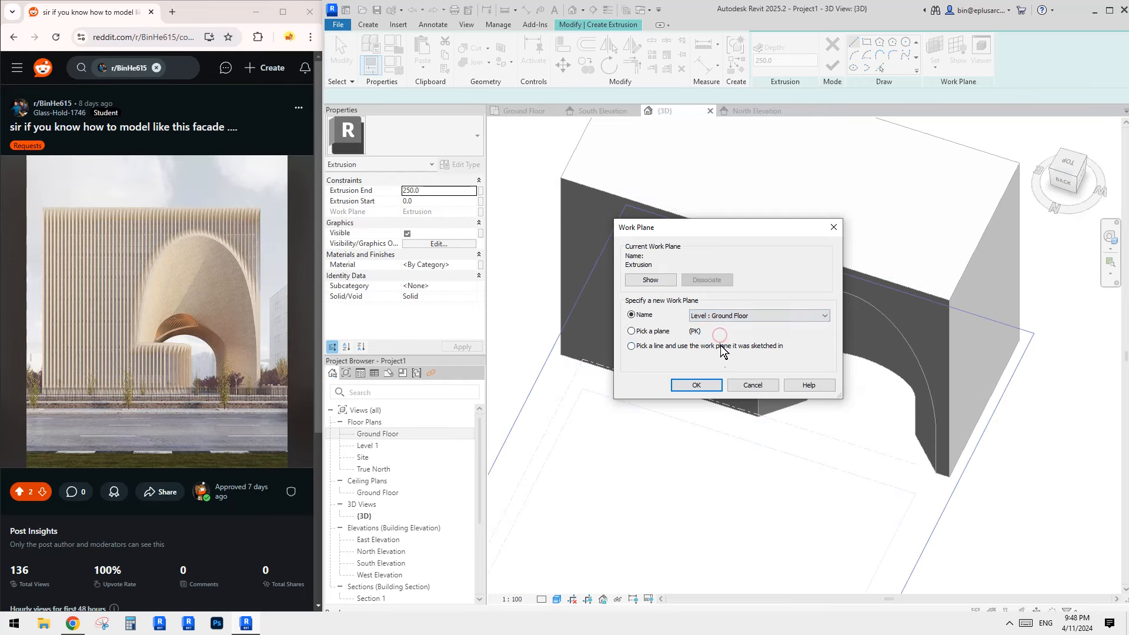
pyautogui.click(696, 385)
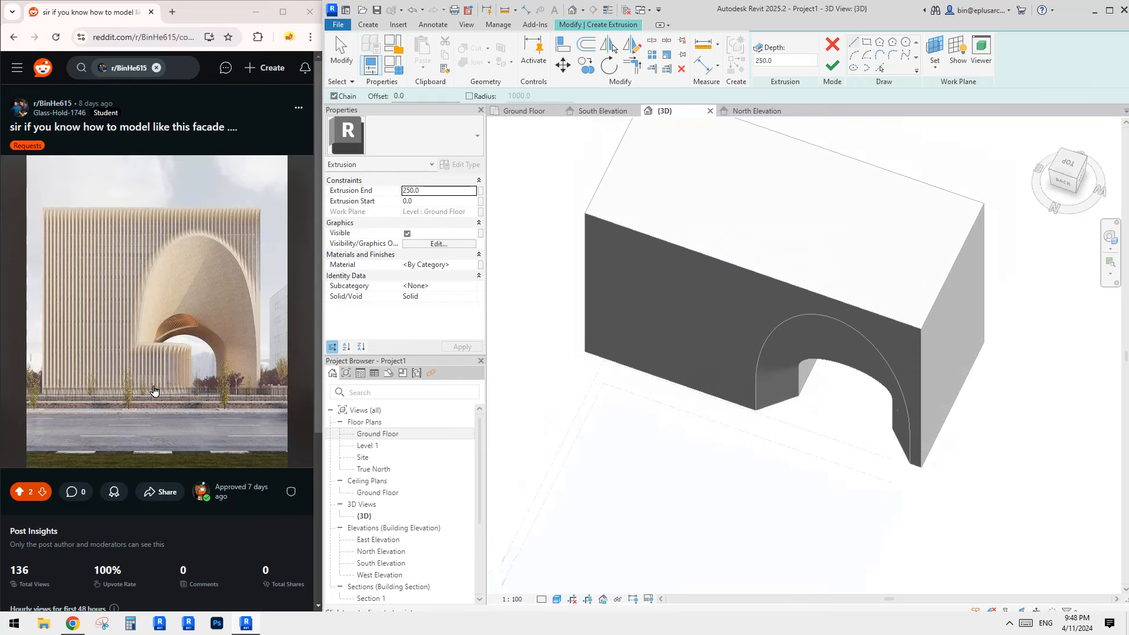
# - Draw a short straight line from the flare's outer foot across the opening, in line with the block's front face
pyautogui.keyDown('shift'); pyautogui.moveTo(682, 401); pyautogui.dragTo(697, 425, button='middle'); pyautogui.keyUp('shift')
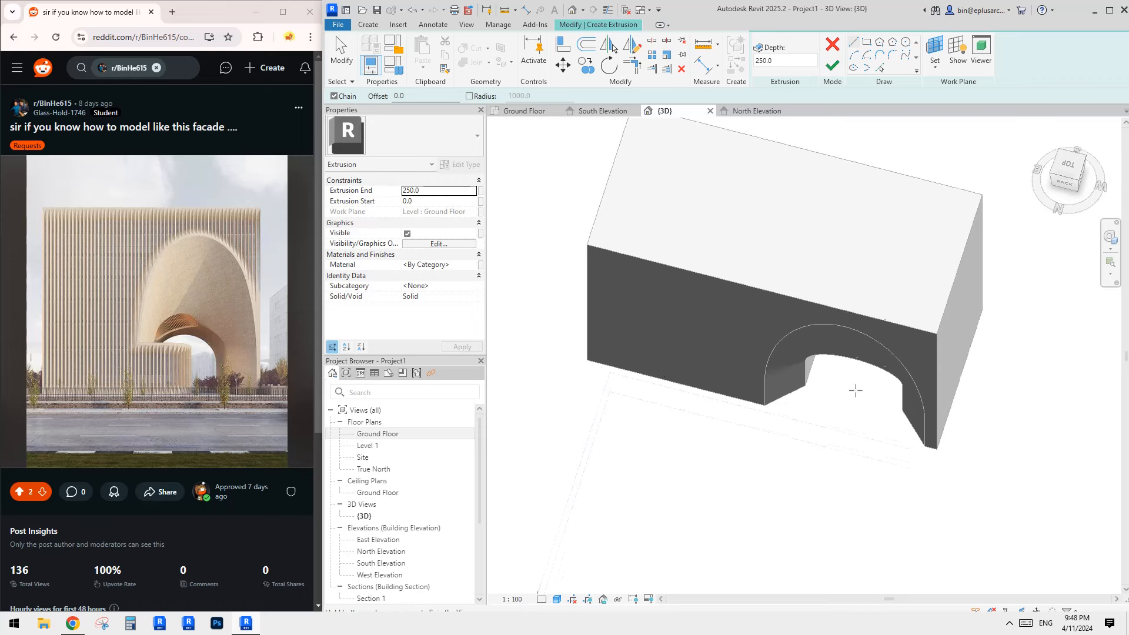
pyautogui.keyDown('shift'); pyautogui.moveTo(855, 390); pyautogui.dragTo(860, 394, button='middle'); pyautogui.keyUp('shift')
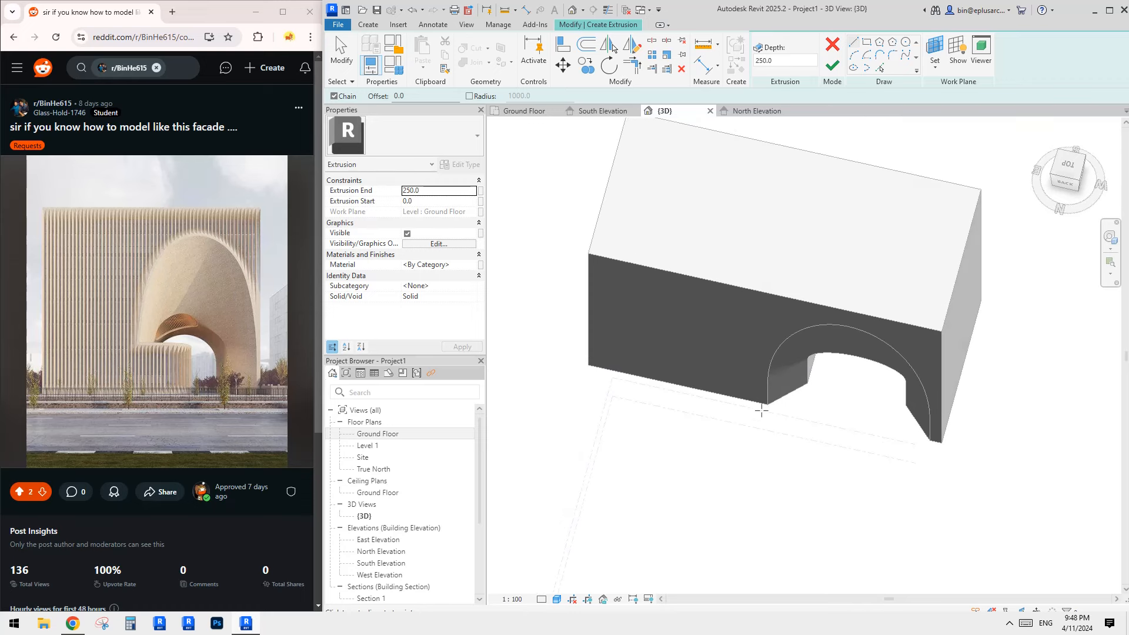
pyautogui.click(856, 42)
pyautogui.keyDown('shift'); pyautogui.moveTo(739, 361); pyautogui.dragTo(779, 371, button='middle'); pyautogui.keyUp('shift')
pyautogui.scroll(1, 789, 408)
pyautogui.click(777, 405)
pyautogui.click(823, 408)
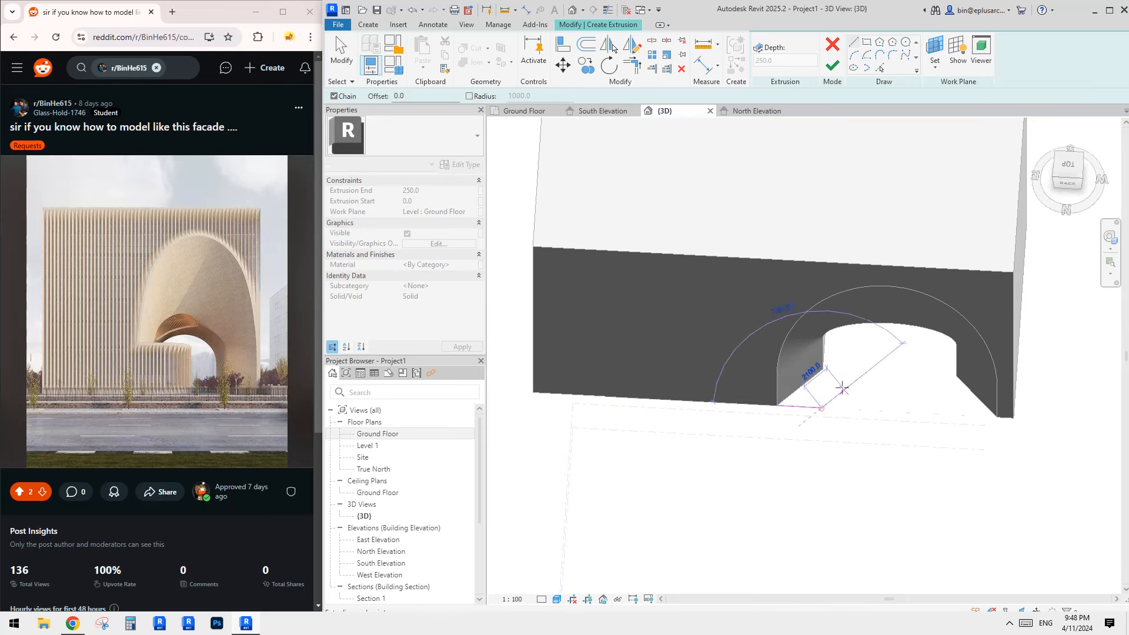
pyautogui.press('Escape')
# - Align the free end of the short sketch line with the opening's inner side wall
pyautogui.keyDown('shift'); pyautogui.moveTo(842, 387); pyautogui.dragTo(822, 409, button='middle'); pyautogui.keyUp('shift')
pyautogui.scroll(1, 807, 365)
pyautogui.press('a')
pyautogui.press('l')
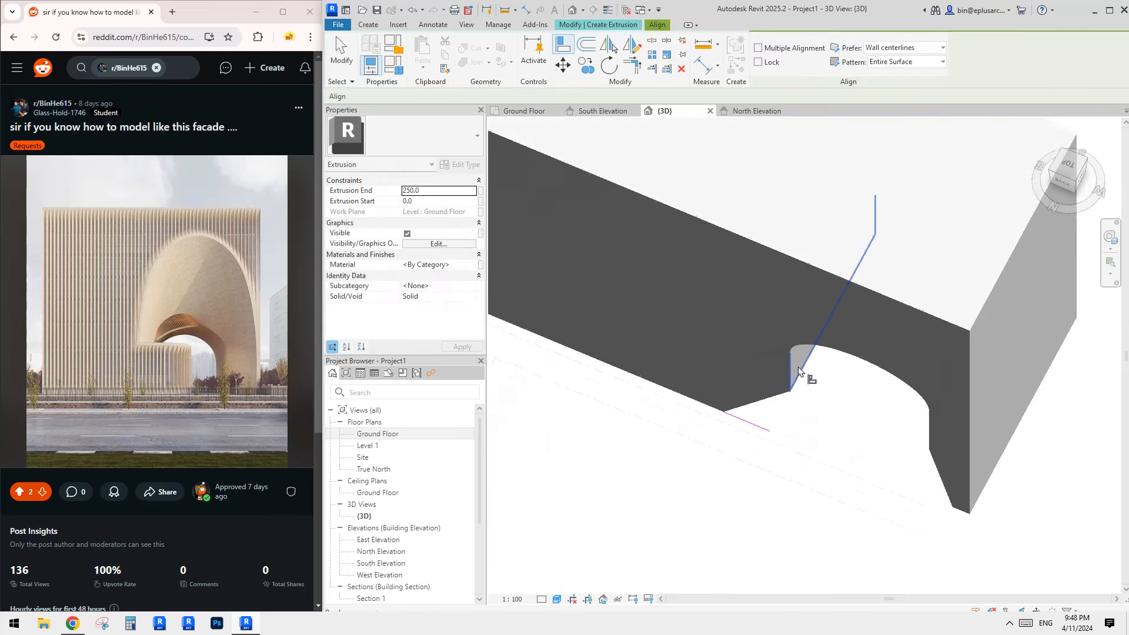
pyautogui.click(797, 360)
pyautogui.click(768, 434)
pyautogui.keyDown('shift'); pyautogui.moveTo(805, 355); pyautogui.dragTo(813, 368, button='middle'); pyautogui.keyUp('shift')
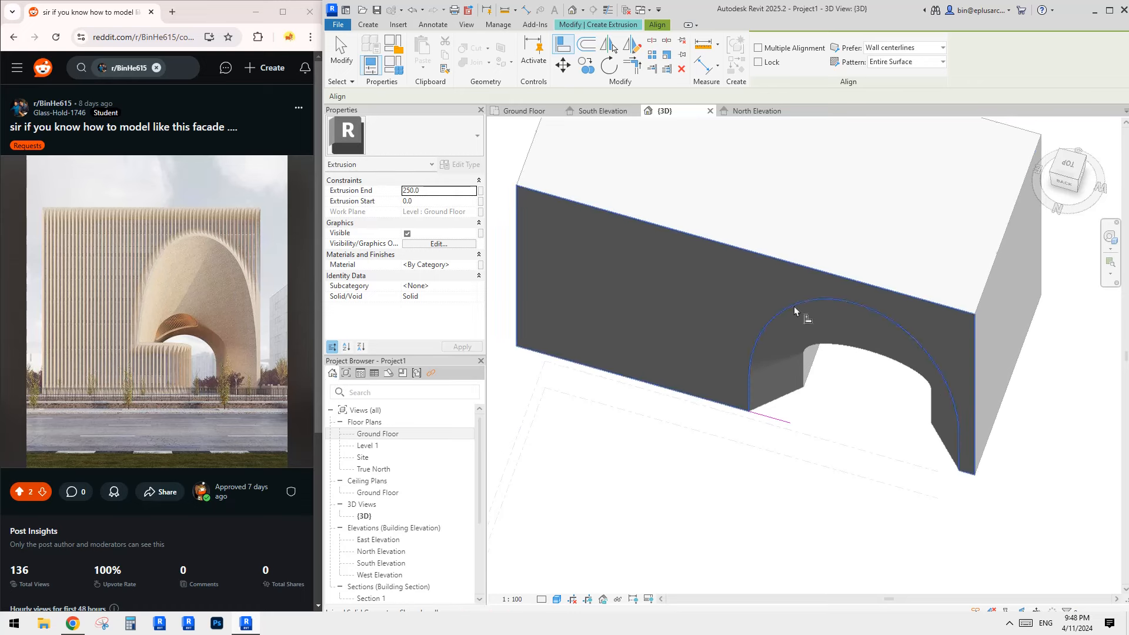
pyautogui.press('Escape')
pyautogui.press('Escape')
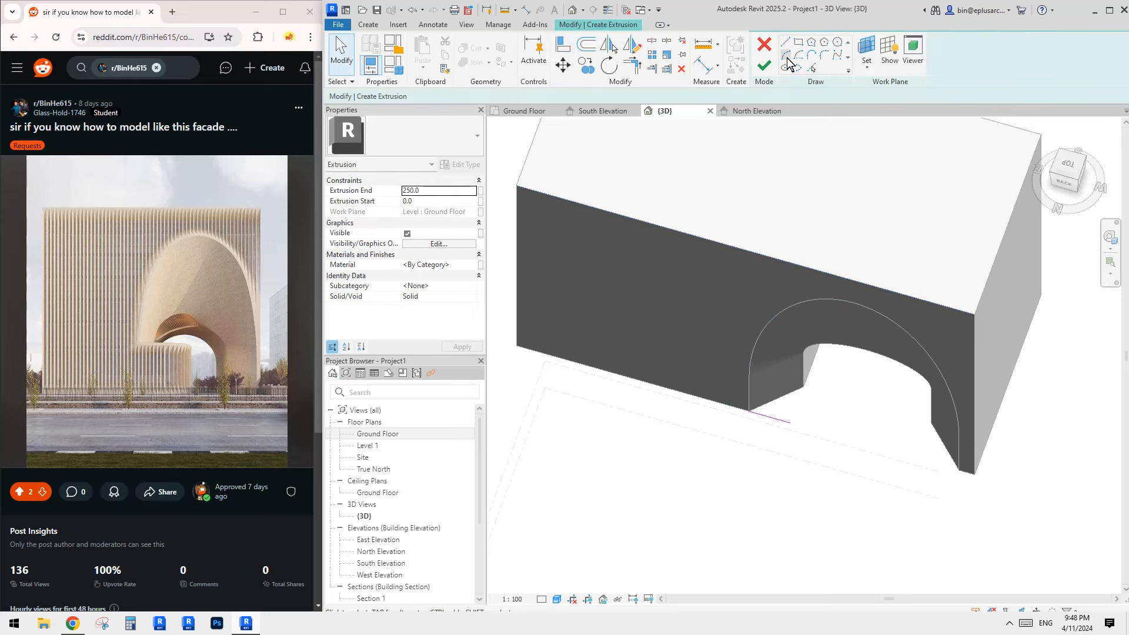
# - Try to draw an arc from the sketch line's free end to the base corner of the opening's inner wall
pyautogui.click(791, 422)
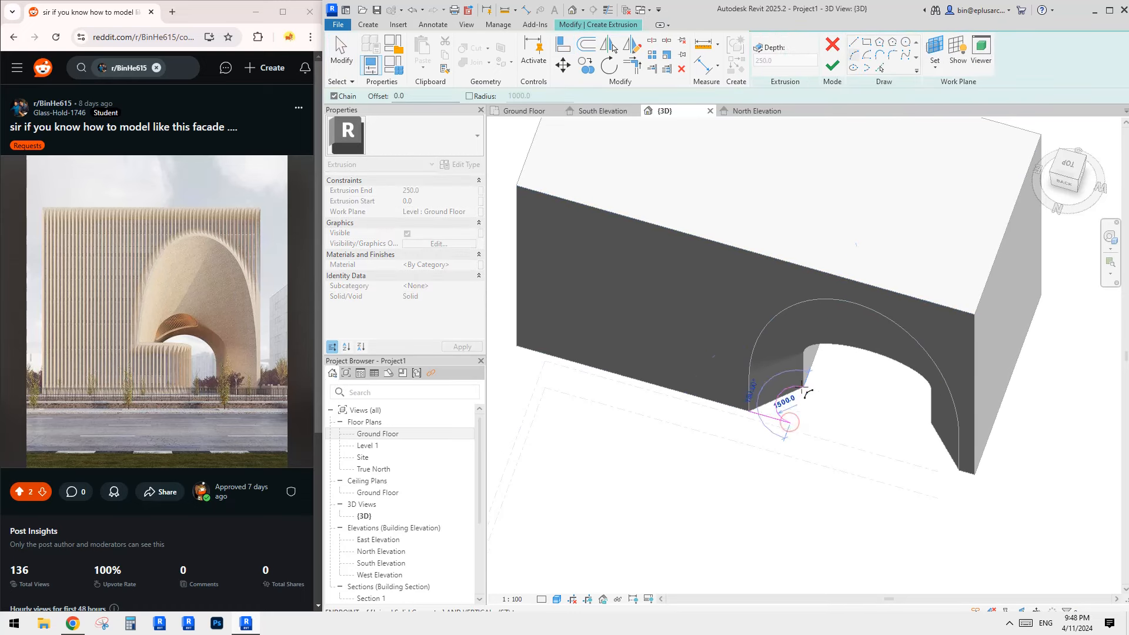
pyautogui.click(813, 404)
pyautogui.press('Escape')
pyautogui.press('Escape')
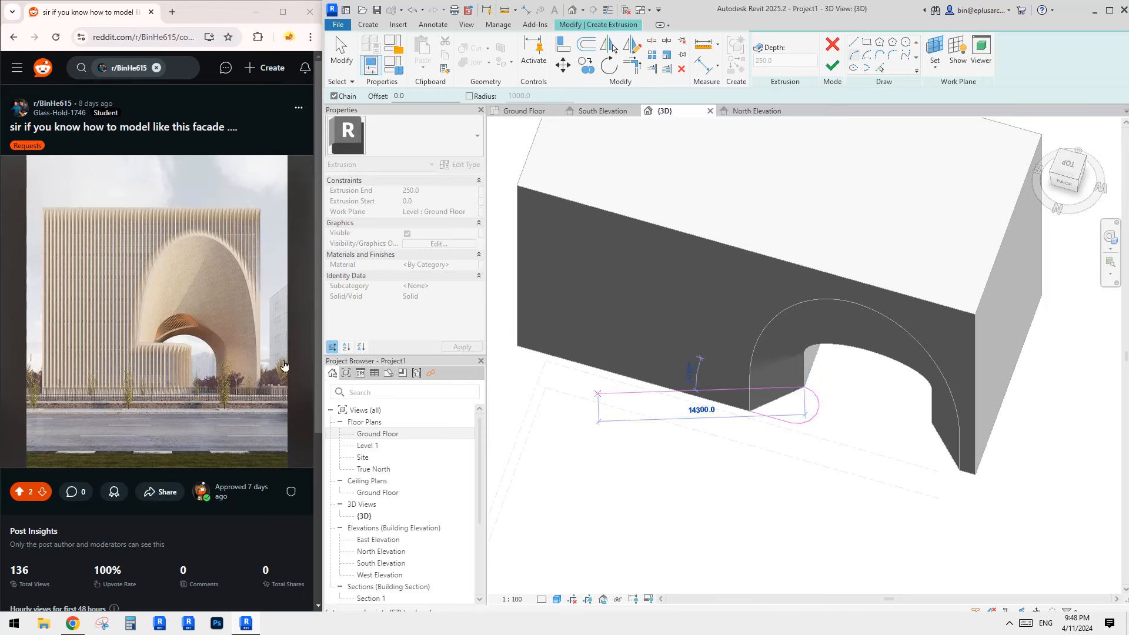
pyautogui.moveTo(884, 398)
pyautogui.keyDown('shift'); pyautogui.mouseDown(button='middle')
pyautogui.moveTo(879, 387)
pyautogui.moveTo(896, 390)
pyautogui.moveTo(831, 400)
pyautogui.mouseUp(button='middle'); pyautogui.keyUp('shift')
pyautogui.click(786, 57)
pyautogui.keyDown('shift'); pyautogui.moveTo(770, 176); pyautogui.dragTo(781, 262, button='middle'); pyautogui.keyUp('shift')
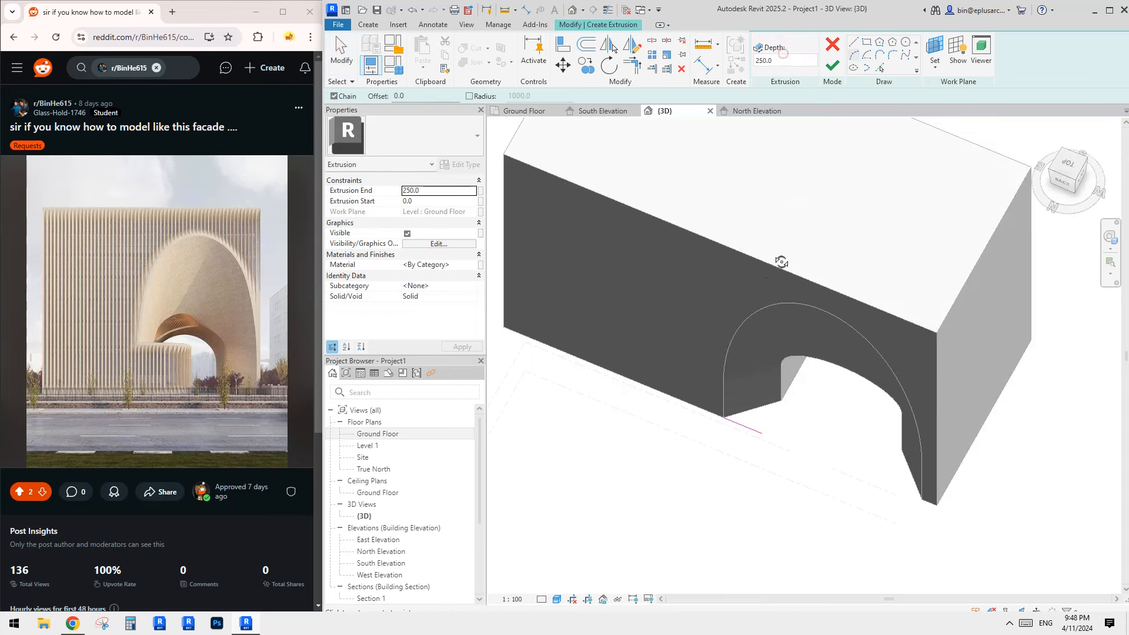
pyautogui.click(762, 434)
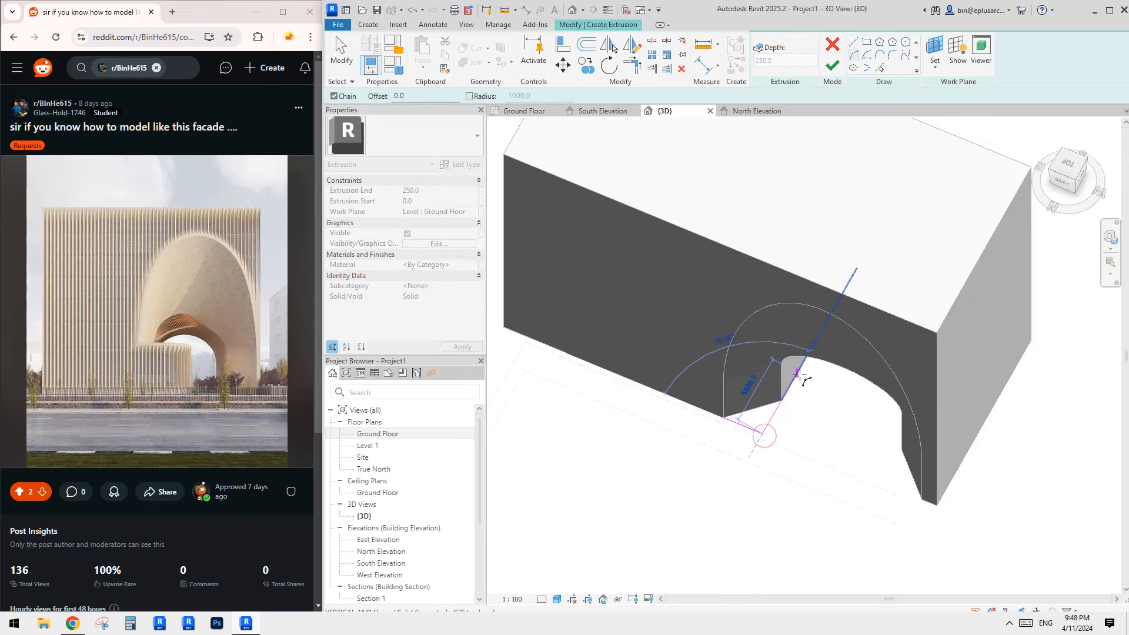
pyautogui.keyDown('shift'); pyautogui.moveTo(823, 446); pyautogui.dragTo(803, 442, button='middle'); pyautogui.keyUp('shift')
pyautogui.click(876, 42)
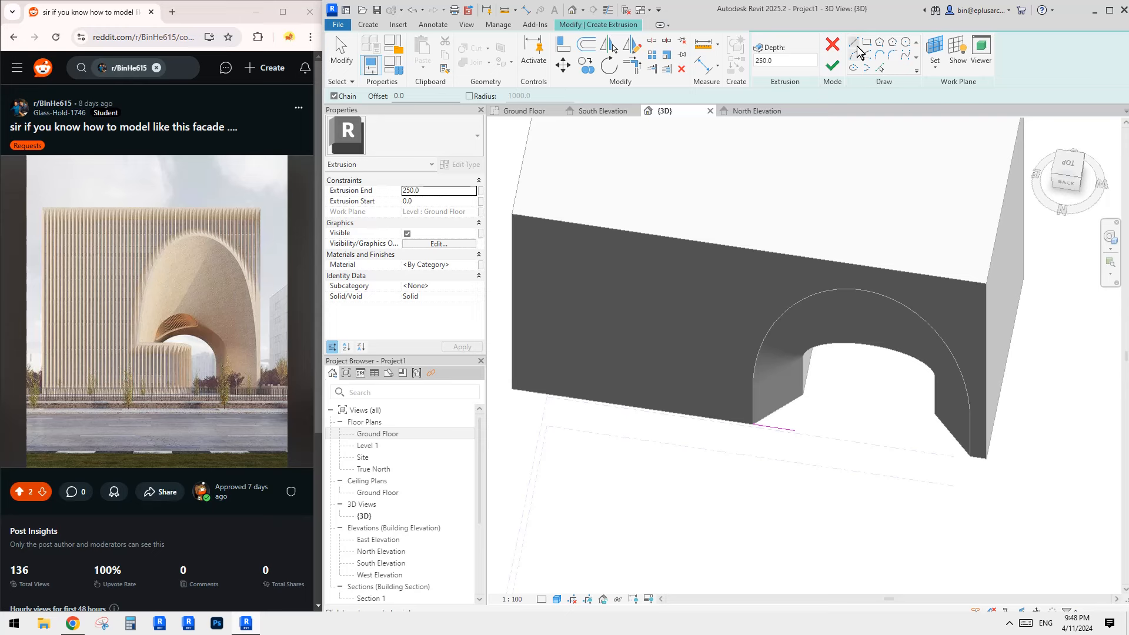
# - Draw a line about 3000 mm long running inward from the front face near the middle of the arch opening
pyautogui.click(853, 42)
pyautogui.click(804, 392)
pyautogui.click(934, 413)
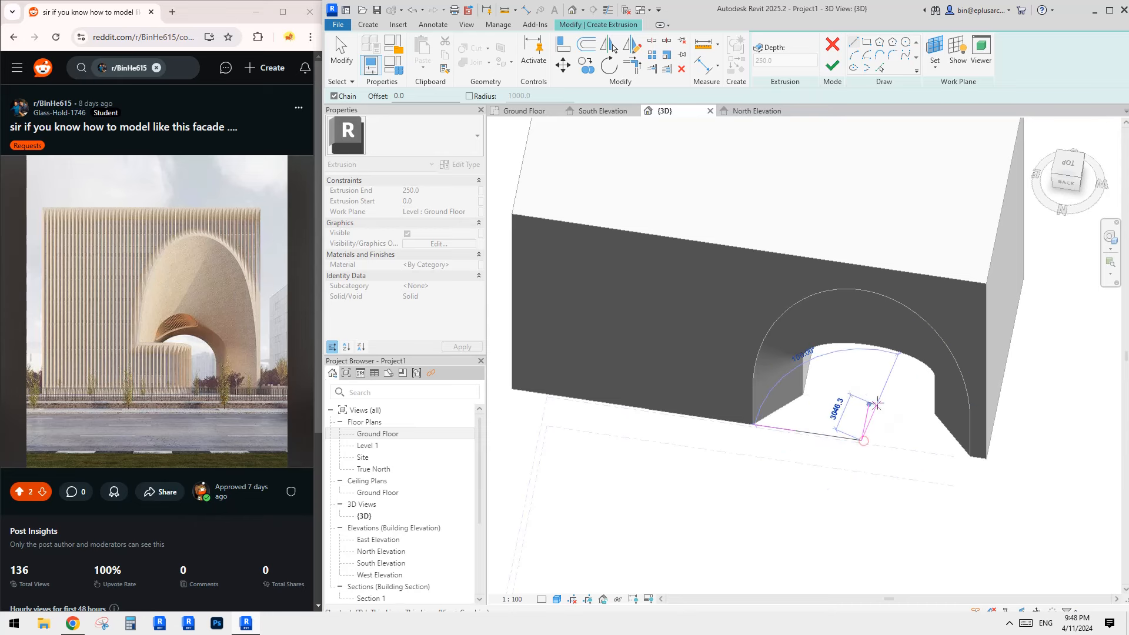
pyautogui.press('Escape')
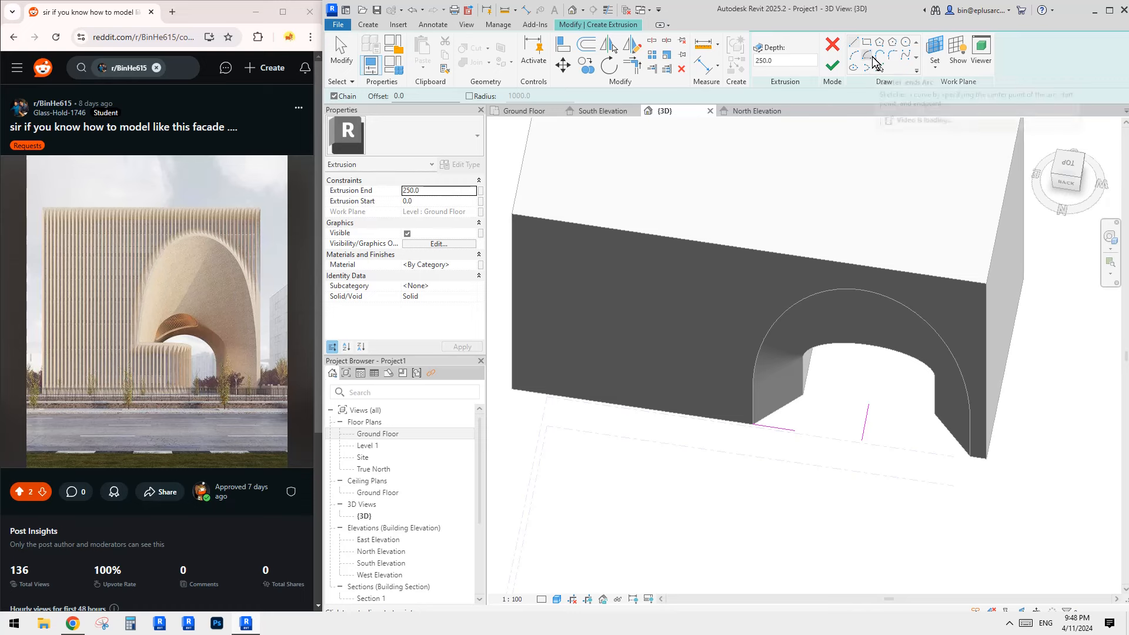
# - Draw a 4640.2 mm radius arc centred on the short sketch line's free end and extend it to a 180° semicircle
pyautogui.click(866, 57)
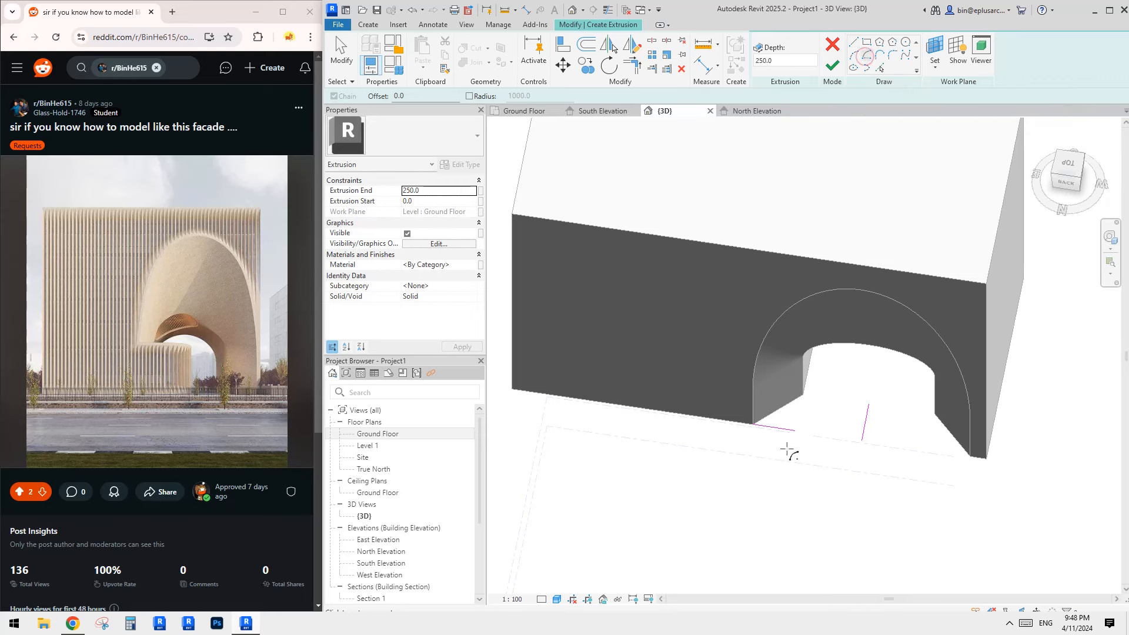
pyautogui.click(795, 431)
pyautogui.click(806, 374)
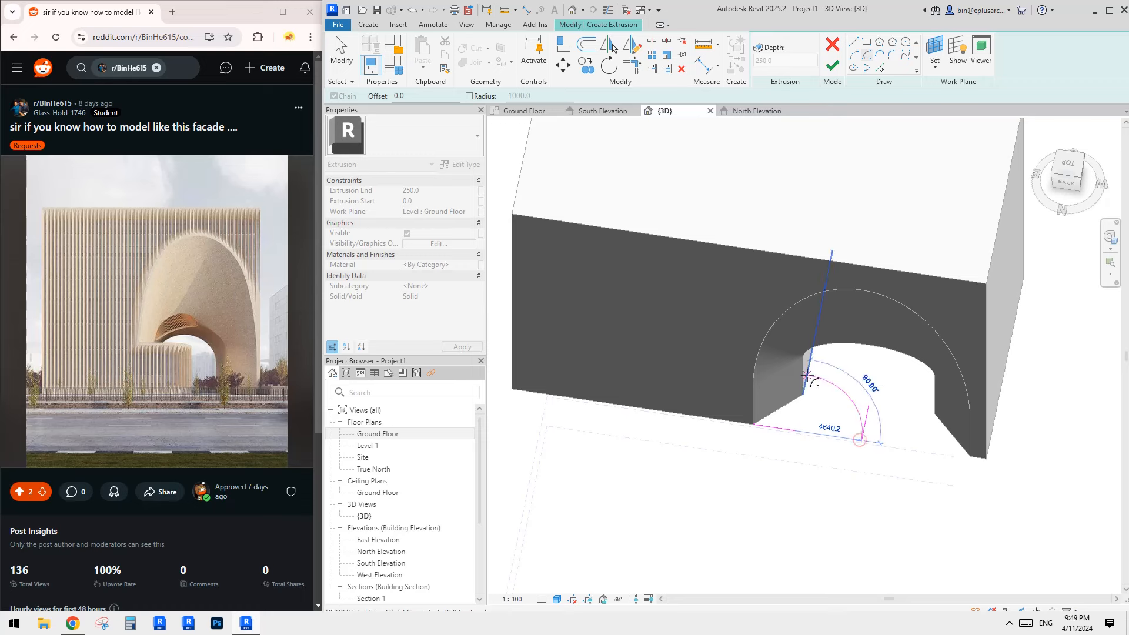
pyautogui.click(869, 421)
pyautogui.press('Escape')
pyautogui.click(864, 428)
pyautogui.moveTo(861, 442); pyautogui.dragTo(791, 471)
pyautogui.moveTo(825, 471); pyautogui.dragTo(844, 486, button='middle')
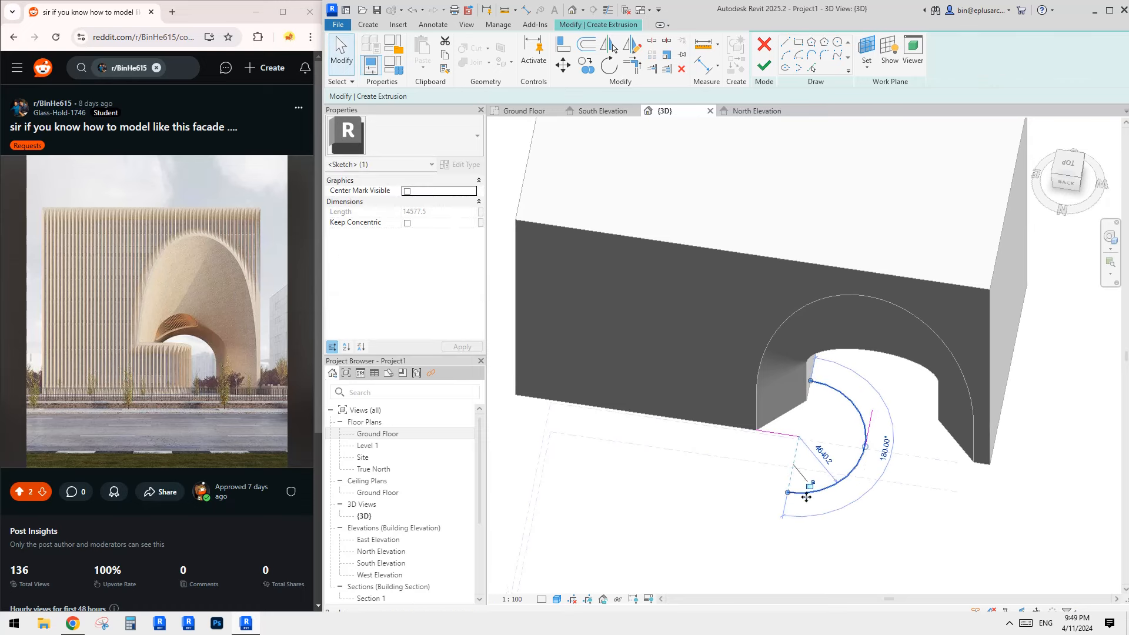
# - Move the semicircle so its outer end meets the free end of the short sketch line
pyautogui.press('m')
pyautogui.press('v')
pyautogui.click(787, 493)
pyautogui.click(797, 436)
pyautogui.click(876, 417)
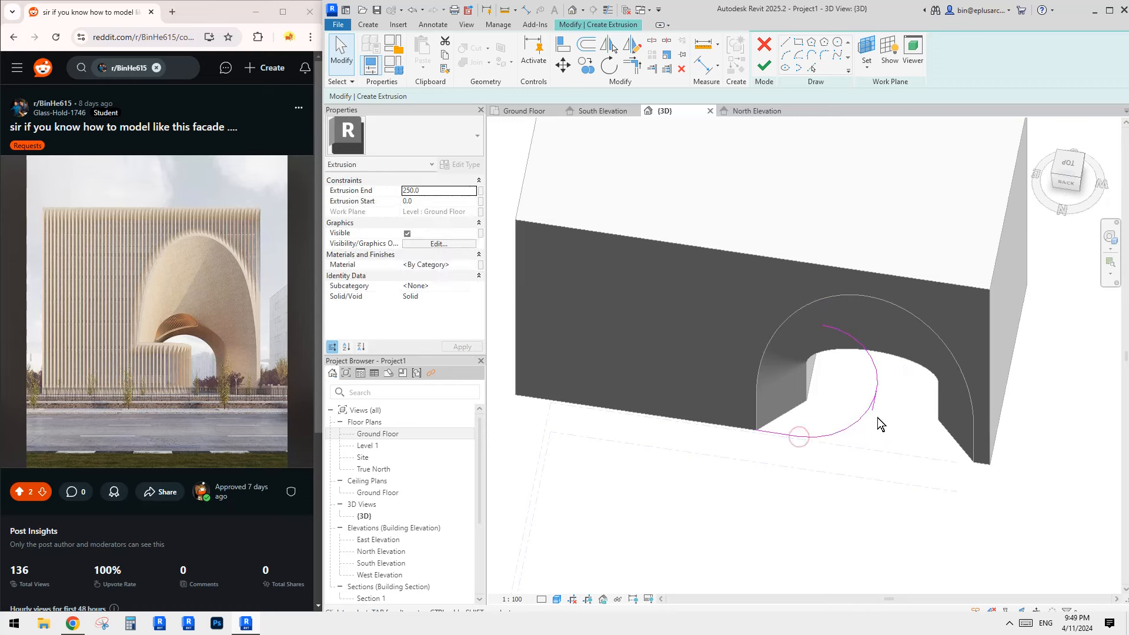
# - Delete the short guide line running inward from the front face near the middle of the arch opening
pyautogui.click(873, 406)
pyautogui.moveTo(892, 422); pyautogui.dragTo(849, 399, button='middle')
pyautogui.press('Delete')
# - Close the profile along the edges of the opening's side wall, trim it to the semicircle and finish the extrusion
pyautogui.click(812, 68)
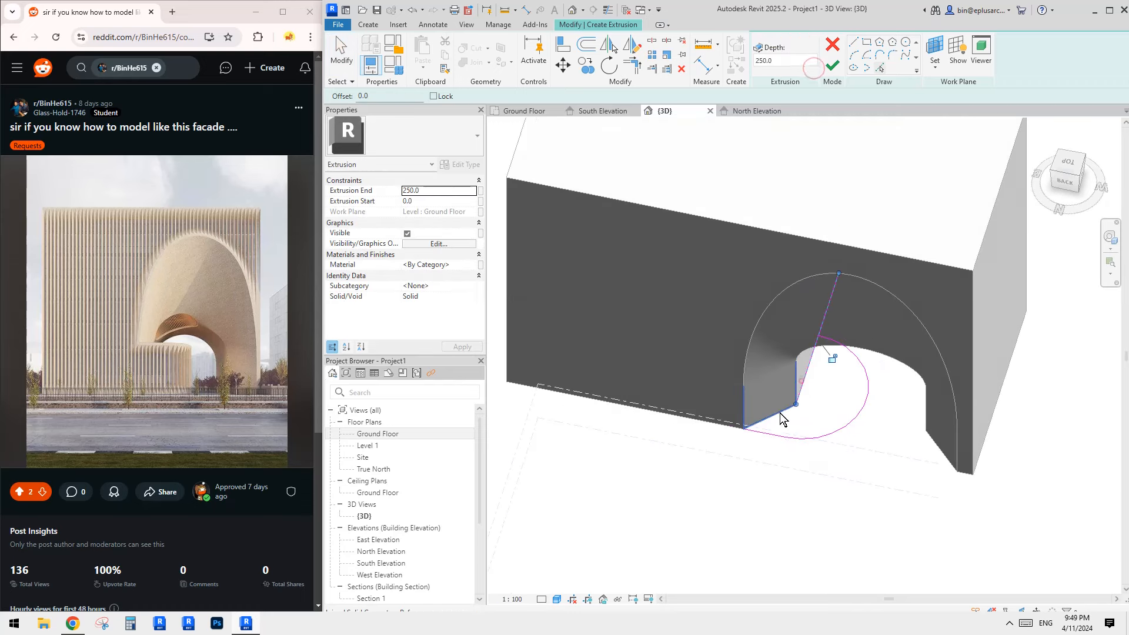
pyautogui.click(816, 356)
pyautogui.click(840, 345)
pyautogui.press('Escape')
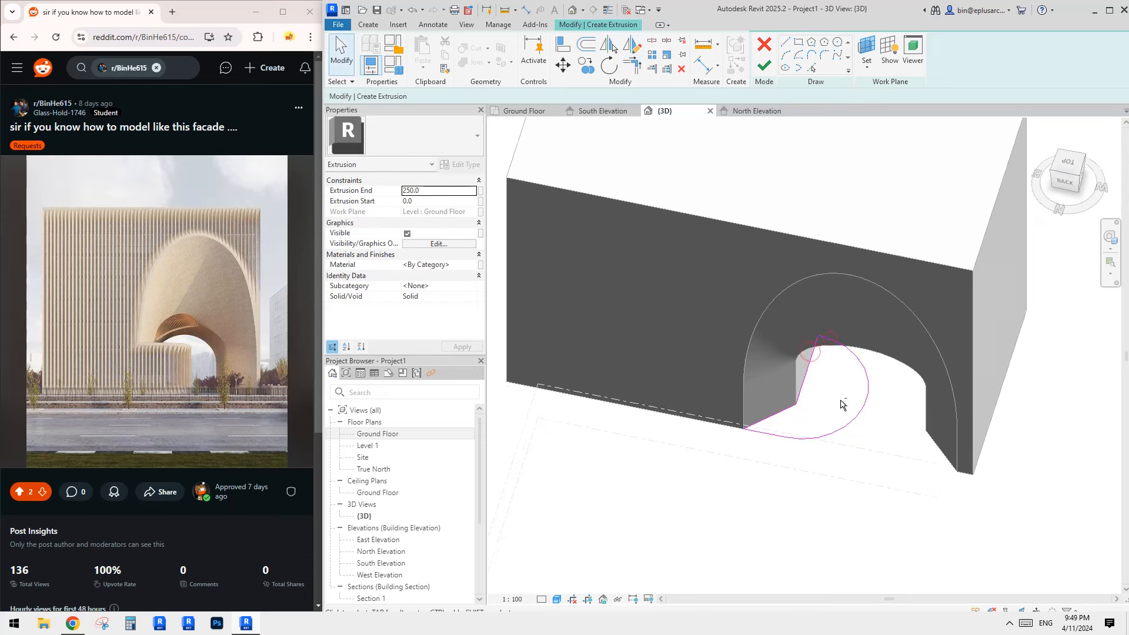
pyautogui.keyDown('shift'); pyautogui.moveTo(842, 403); pyautogui.dragTo(843, 388, button='middle'); pyautogui.keyUp('shift')
pyautogui.moveTo(783, 407); pyautogui.dragTo(774, 349, button='middle')
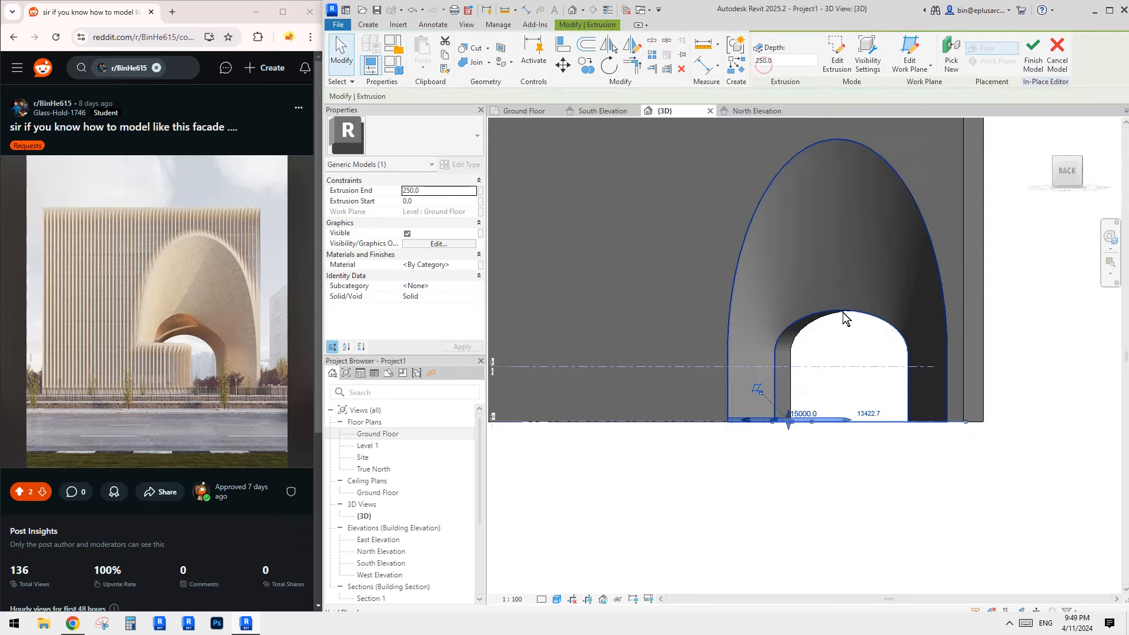
# - Stretch the curved base extrusion upward to about 4579 mm, near the springing of the arch opening
pyautogui.scroll(3, 788, 421)
pyautogui.moveTo(788, 418); pyautogui.dragTo(802, 312)
pyautogui.click(1069, 174)
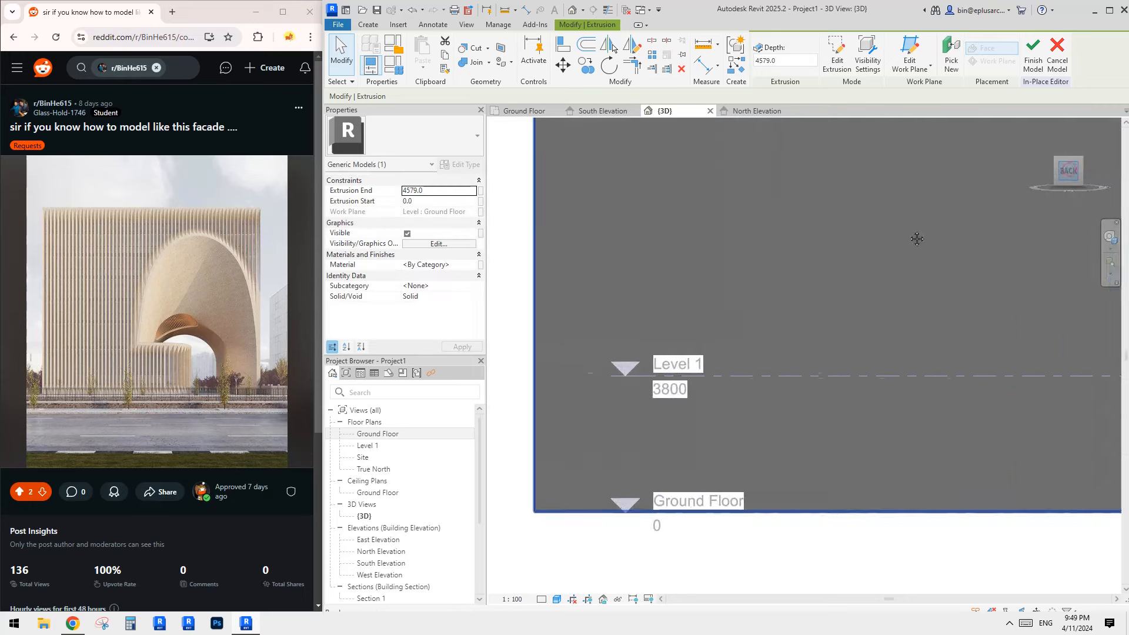
pyautogui.moveTo(803, 268)
pyautogui.mouseDown()
pyautogui.moveTo(807, 244)
pyautogui.moveTo(808, 267)
pyautogui.mouseUp()
pyautogui.click(866, 266)
pyautogui.moveTo(891, 248); pyautogui.dragTo(881, 259, button='middle')
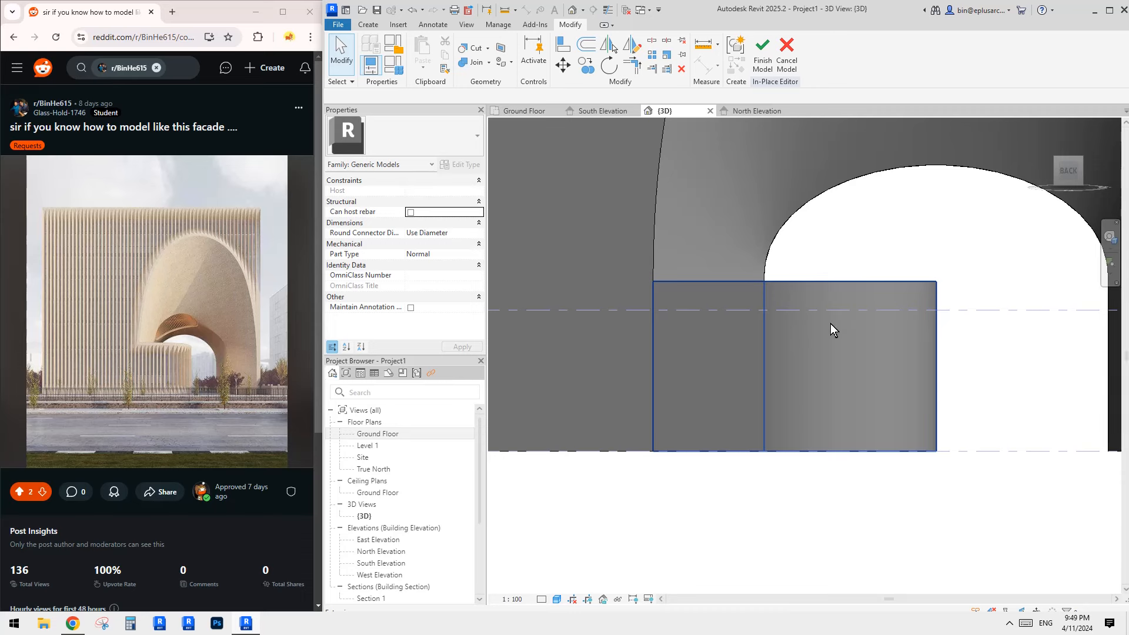
# - Measure the height of the arch opening's straight side from its base to the start of the curve
pyautogui.moveTo(831, 328); pyautogui.dragTo(668, 335, button='middle')
pyautogui.click(762, 381)
pyautogui.press('c')
pyautogui.press('o')
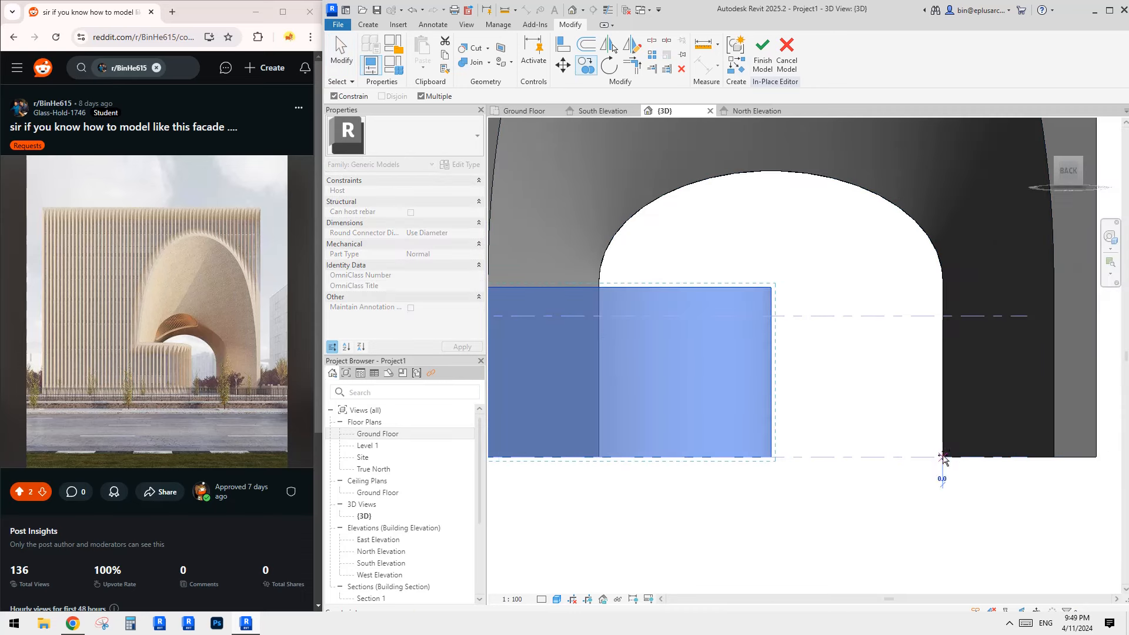
pyautogui.click(942, 280)
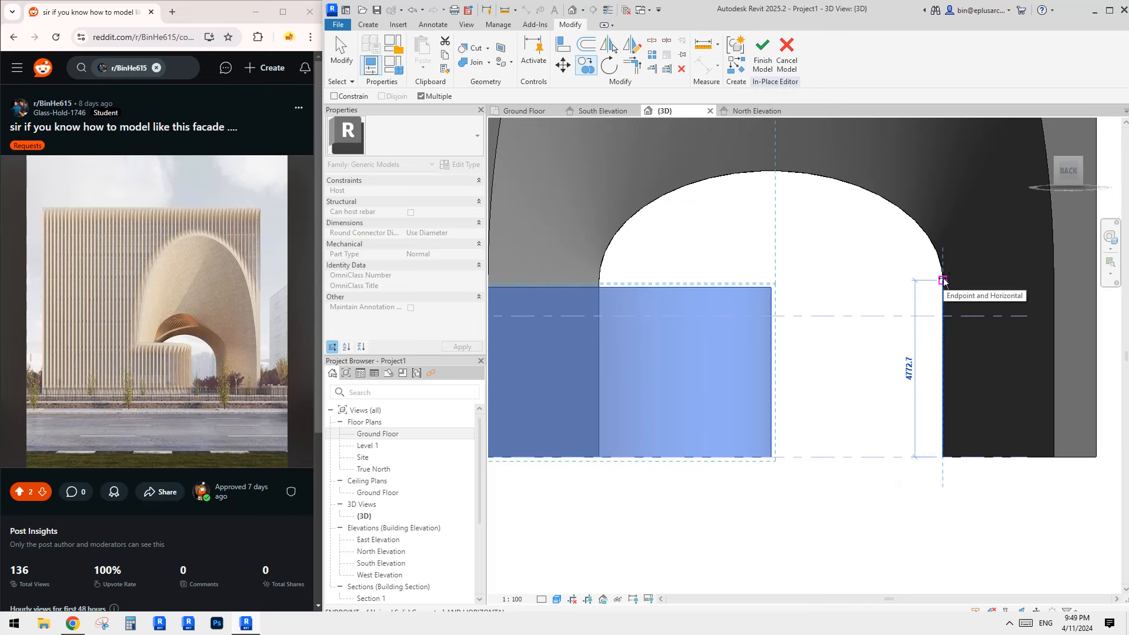
# - Set the curved base extrusion's end to 4772
pyautogui.click(732, 329)
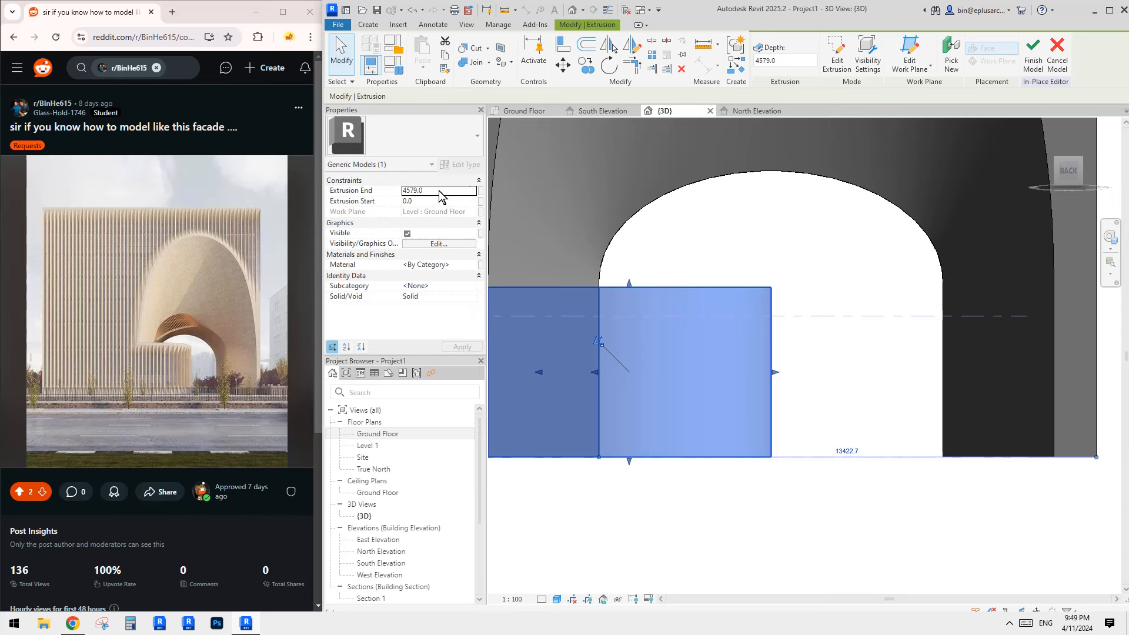
pyautogui.click(439, 190)
pyautogui.write('4772')
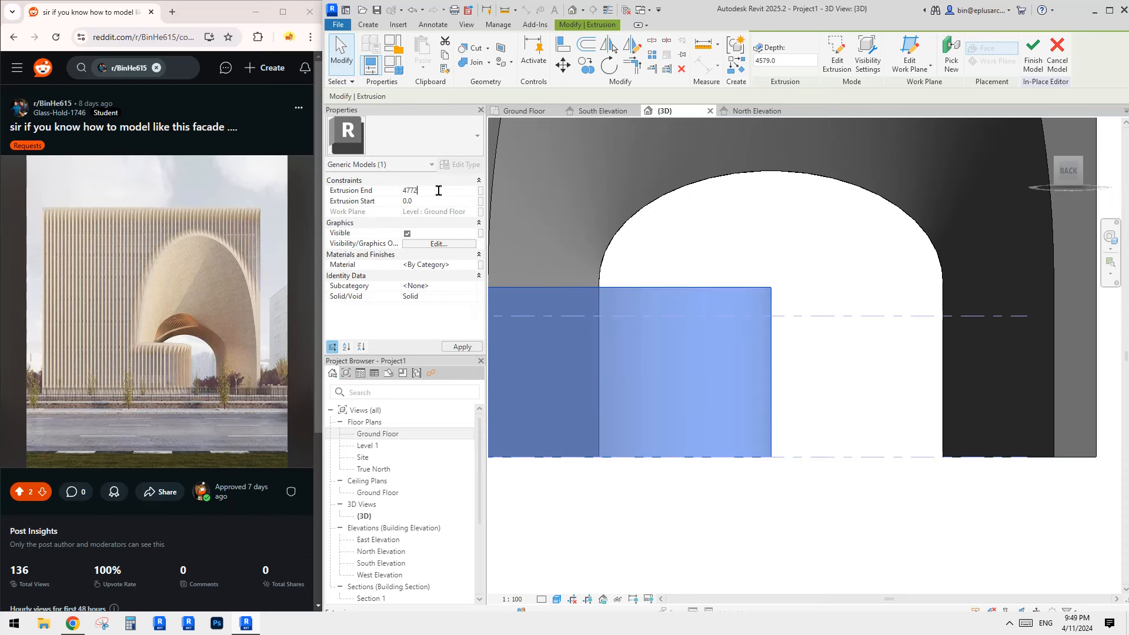
pyautogui.click(735, 254)
pyautogui.scroll(-2, 725, 288)
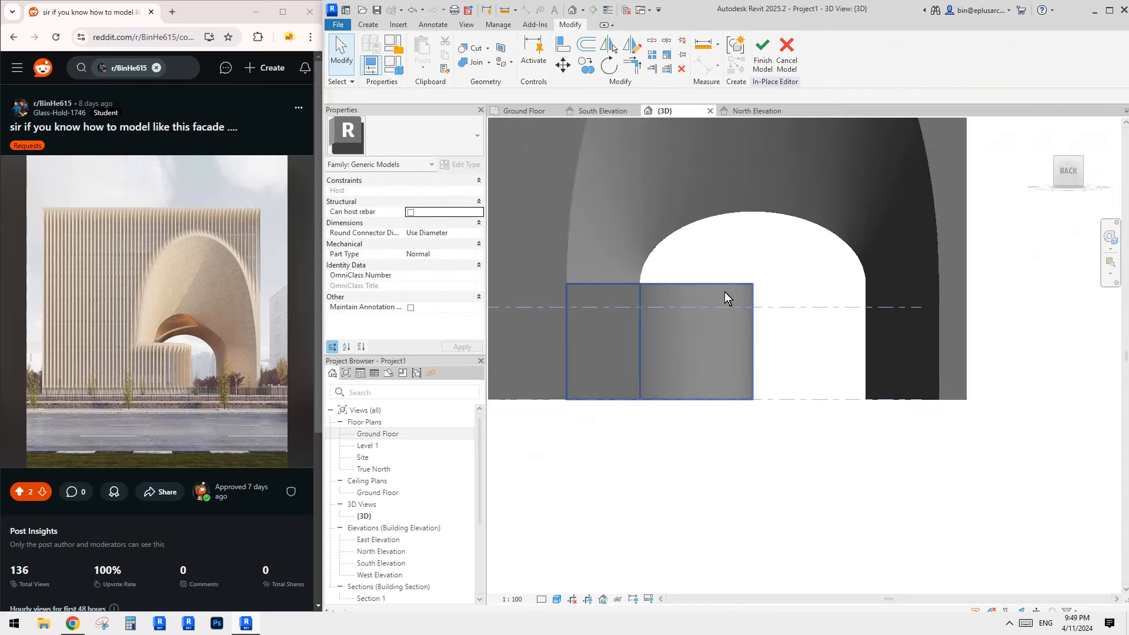
# - Join the curved base extrusion to the main building block
pyautogui.keyDown('shift'); pyautogui.moveTo(724, 291); pyautogui.dragTo(864, 369, button='middle'); pyautogui.keyUp('shift')
pyautogui.click(475, 66)
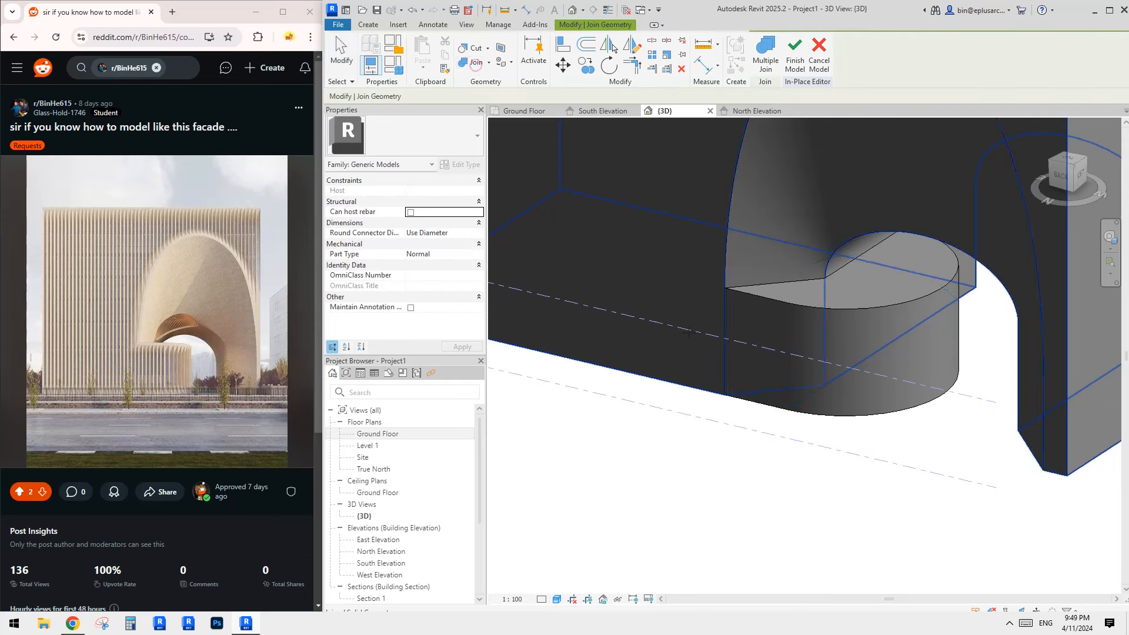
pyautogui.click(670, 270)
pyautogui.click(781, 330)
pyautogui.press('Escape')
# - Set the work plane by picking the building block's front face
pyautogui.keyDown('shift'); pyautogui.moveTo(801, 346); pyautogui.dragTo(778, 325, button='middle'); pyautogui.keyUp('shift')
pyautogui.keyDown('shift'); pyautogui.moveTo(640, 362); pyautogui.dragTo(978, 418, button='middle'); pyautogui.keyUp('shift')
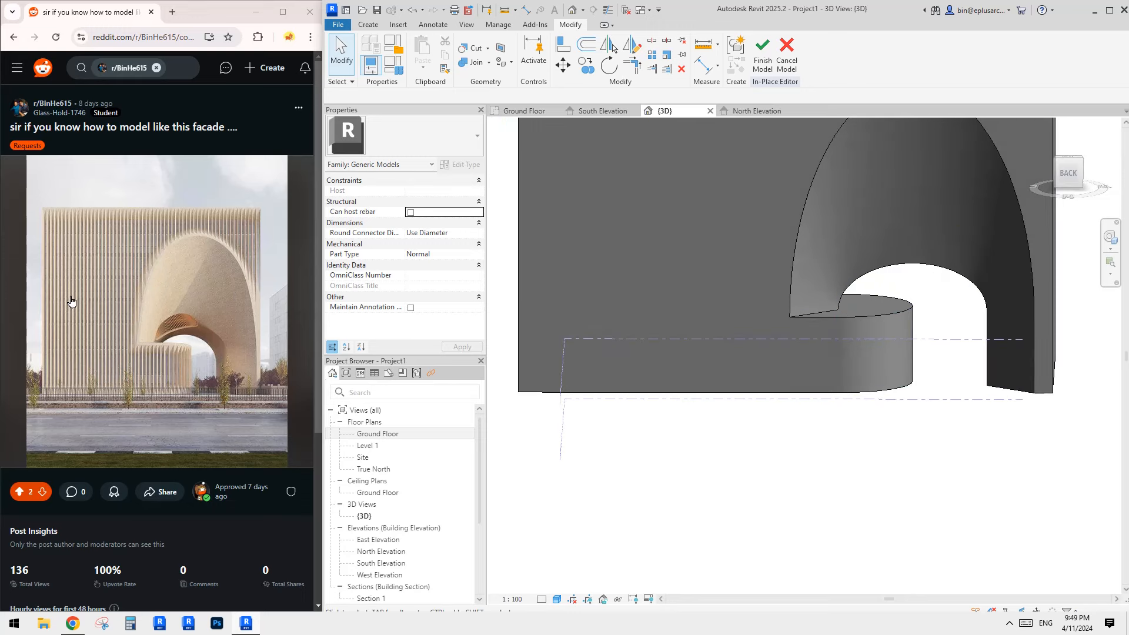
pyautogui.moveTo(810, 345); pyautogui.dragTo(756, 379, button='middle')
pyautogui.scroll(-1, 775, 374)
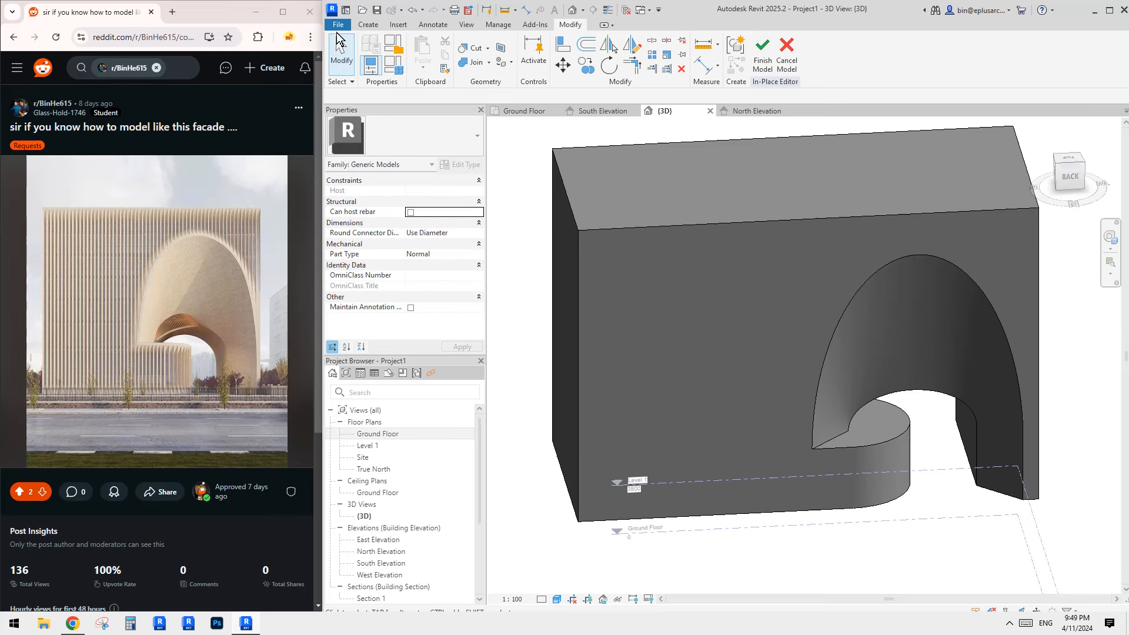
pyautogui.click(340, 26)
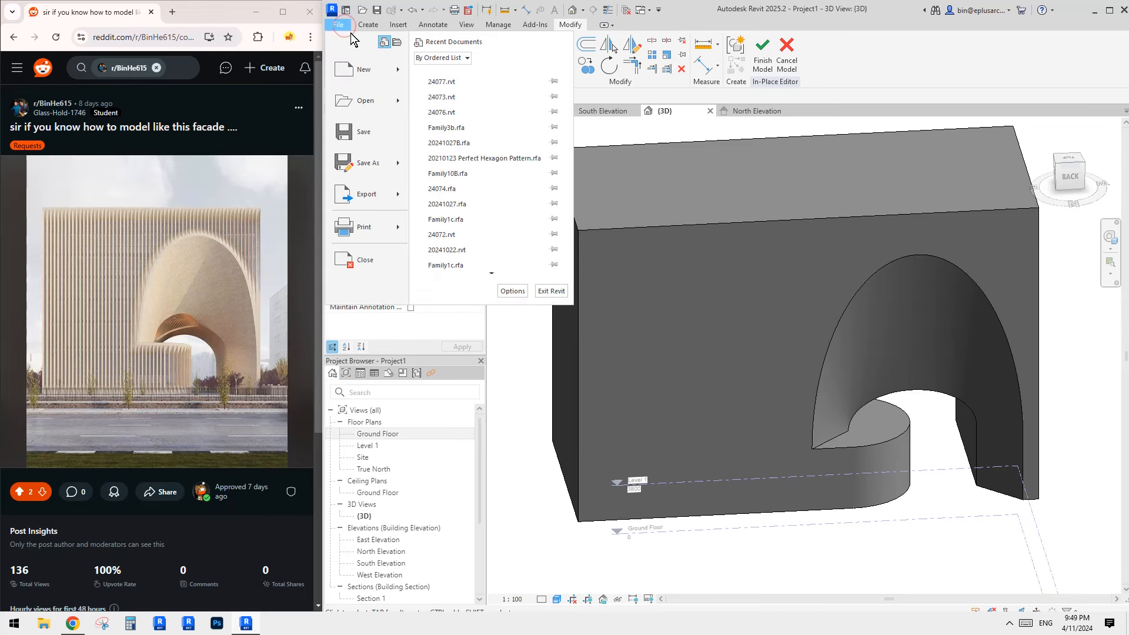
pyautogui.click(369, 26)
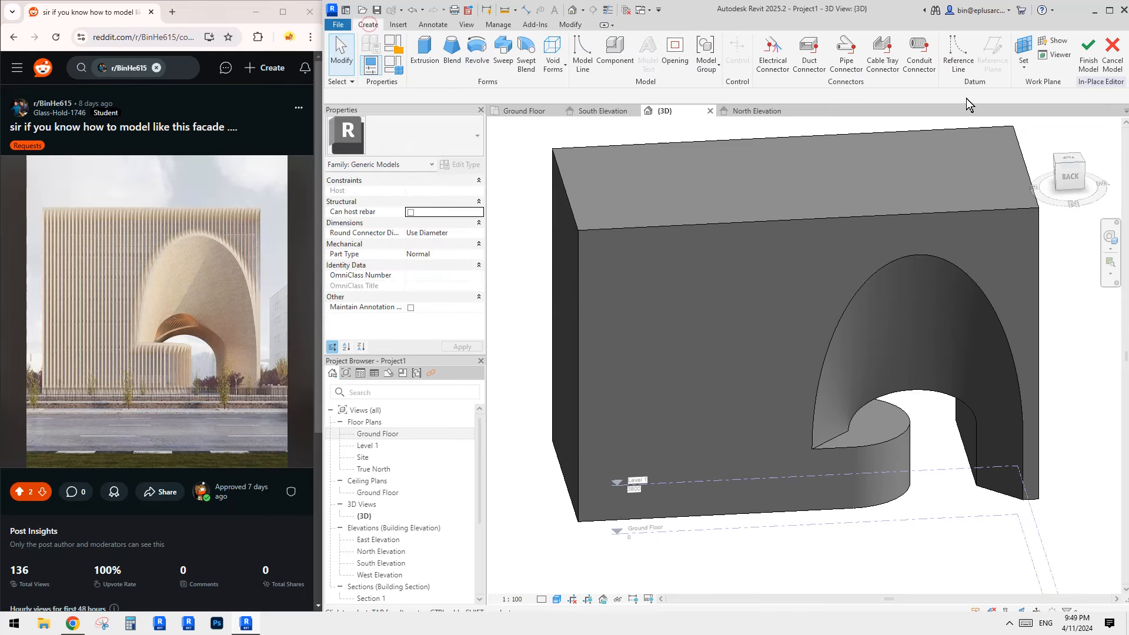
pyautogui.click(1026, 47)
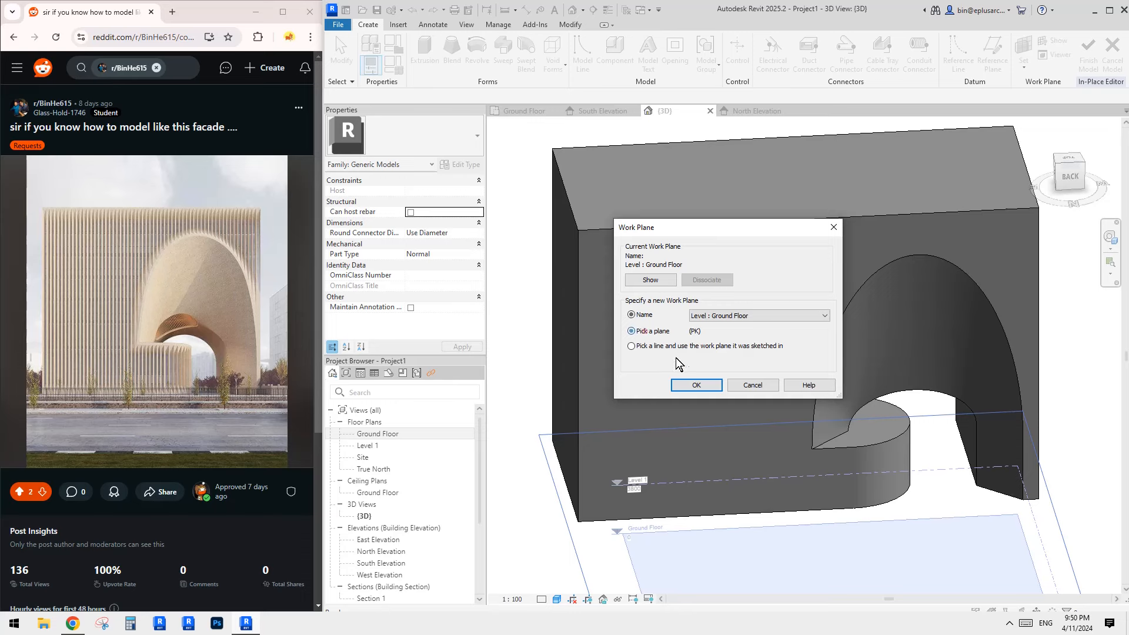
pyautogui.click(696, 385)
pyautogui.click(627, 228)
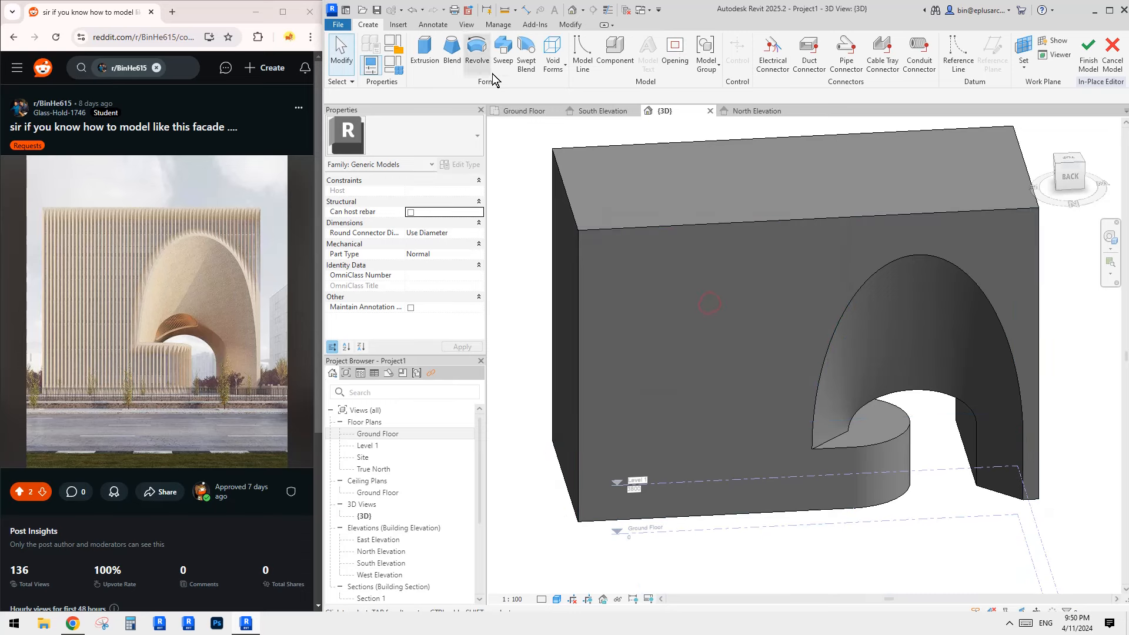
# - Start a void blend and make its base boundary from the whole edge chain of the block's front face
pyautogui.click(553, 62)
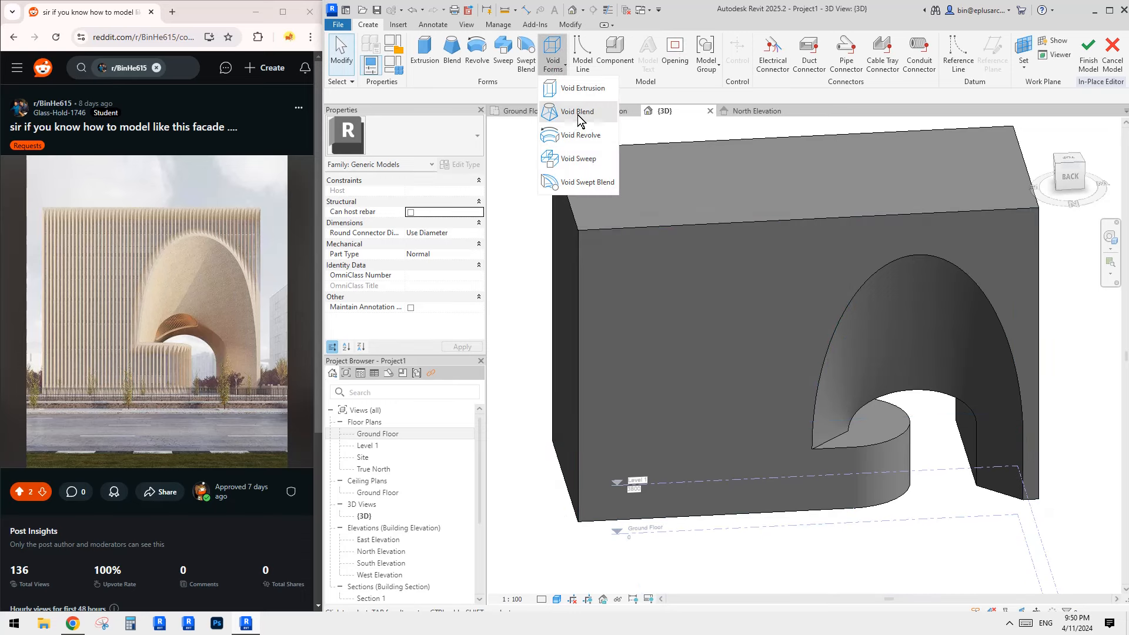
pyautogui.click(578, 113)
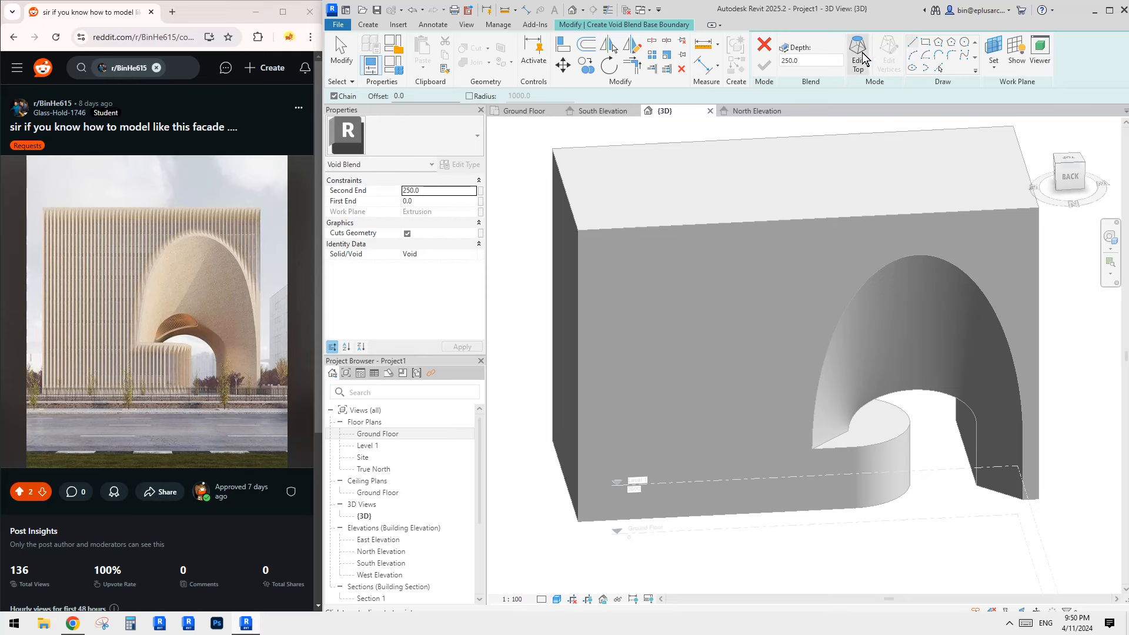
pyautogui.click(937, 69)
pyautogui.moveTo(620, 351); pyautogui.dragTo(657, 337, button='middle')
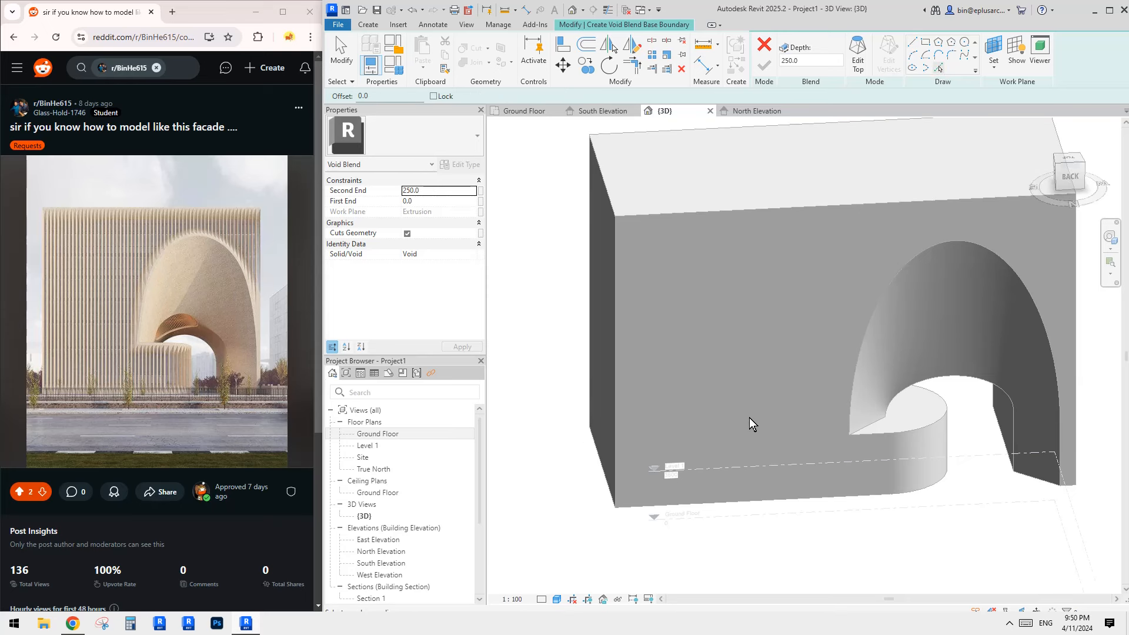
pyautogui.press('Tab')
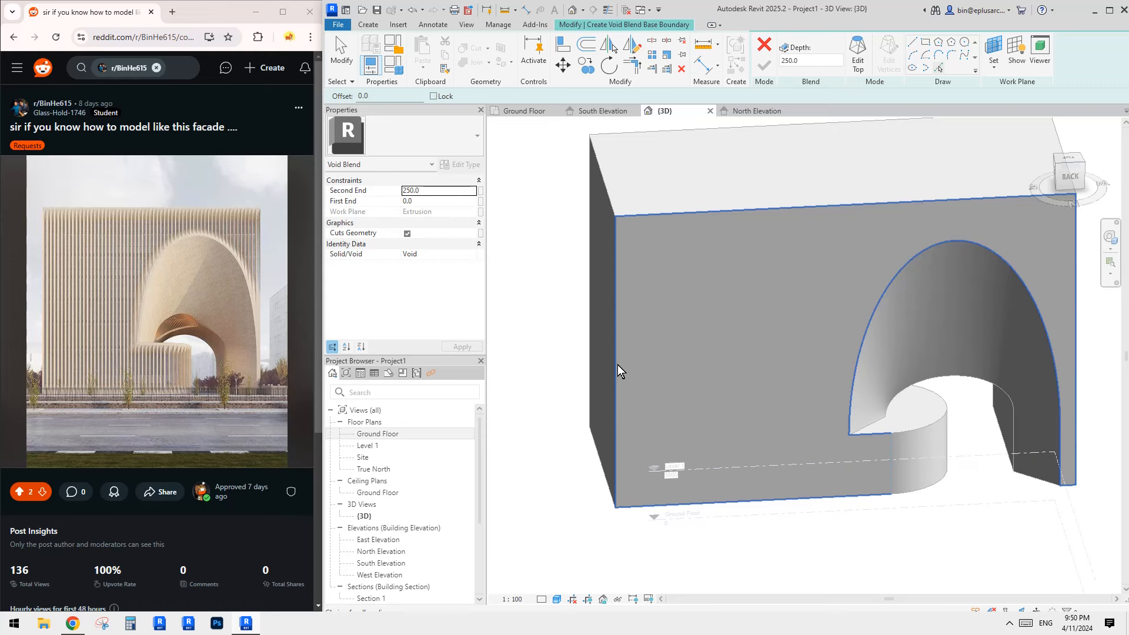
pyautogui.click(618, 364)
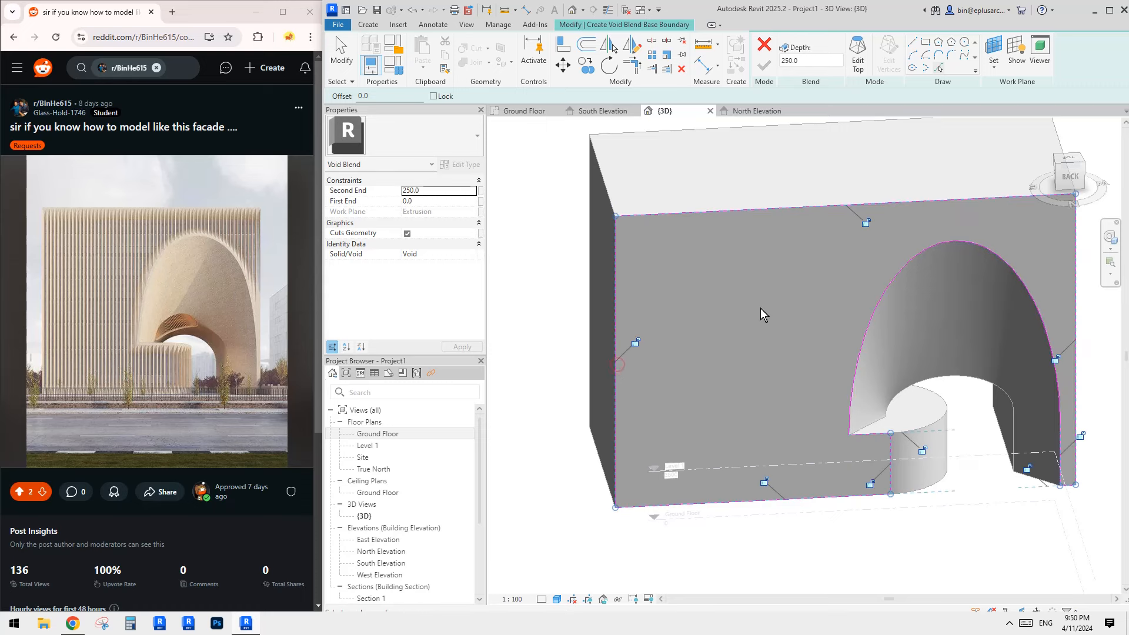
pyautogui.moveTo(735, 286); pyautogui.dragTo(728, 293, button='middle')
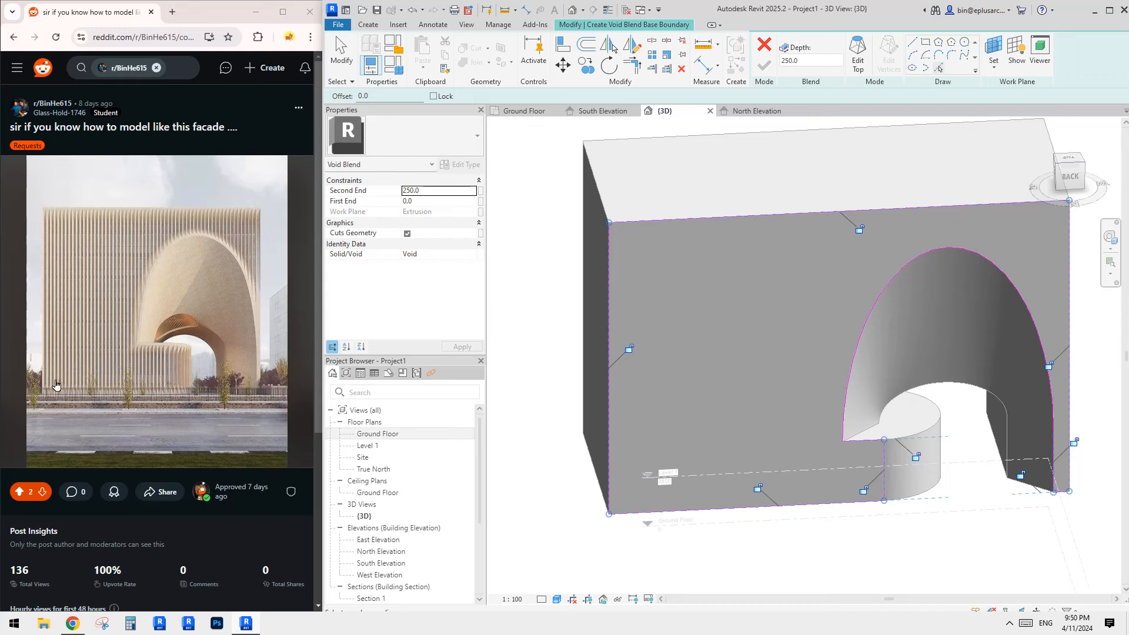
pyautogui.press('Escape')
pyautogui.moveTo(795, 325); pyautogui.dragTo(736, 316, button='middle')
pyautogui.scroll(-1, 737, 318)
pyautogui.keyDown('shift'); pyautogui.moveTo(762, 354); pyautogui.dragTo(752, 344, button='middle'); pyautogui.keyUp('shift')
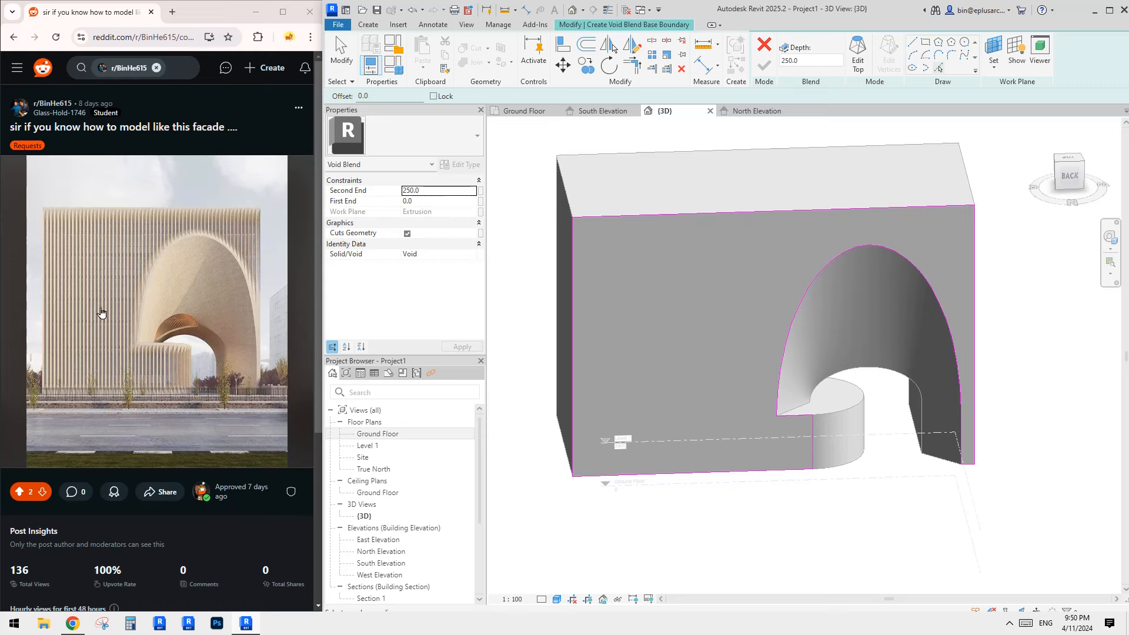
# - Make the void blend's top boundary from the front face's edge chain, offset 1000 mm inward
pyautogui.click(857, 56)
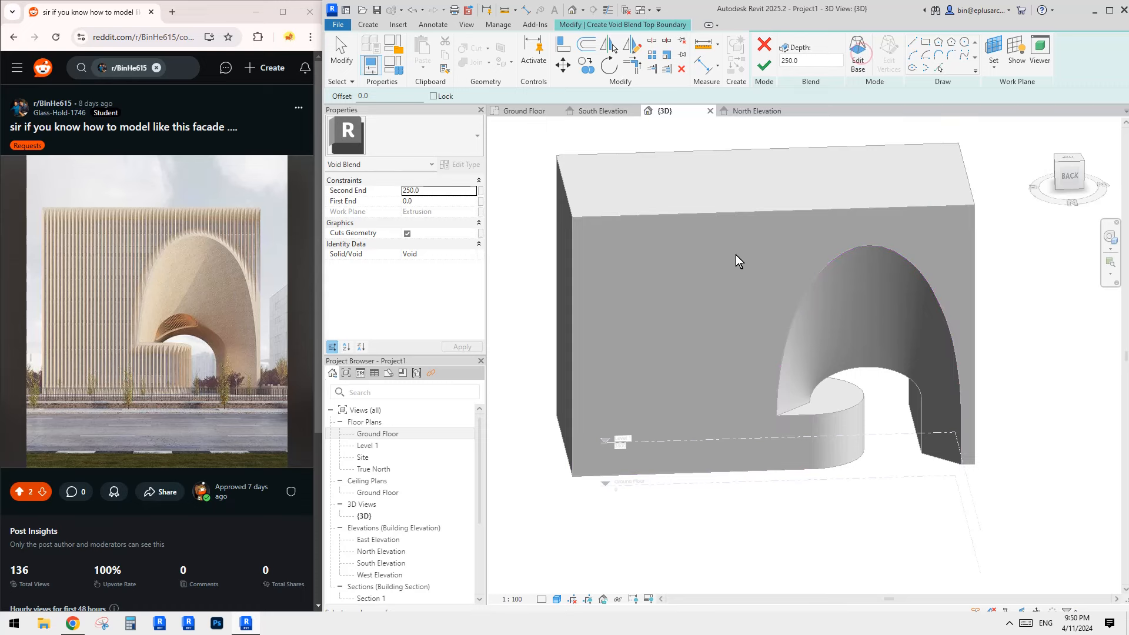
pyautogui.click(939, 68)
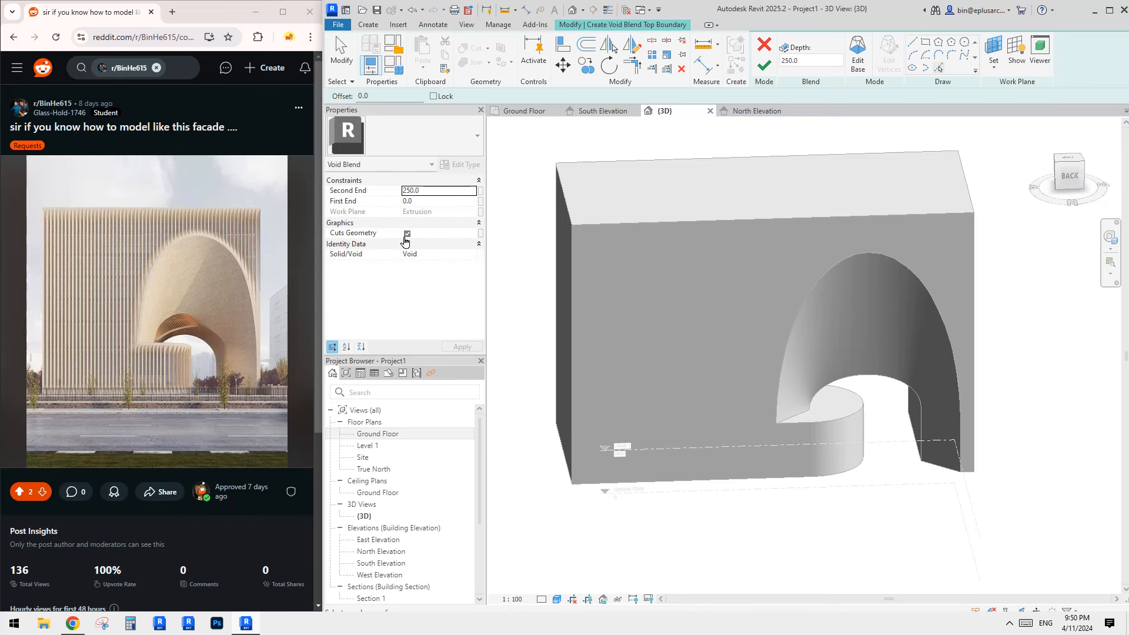
pyautogui.write('1000')
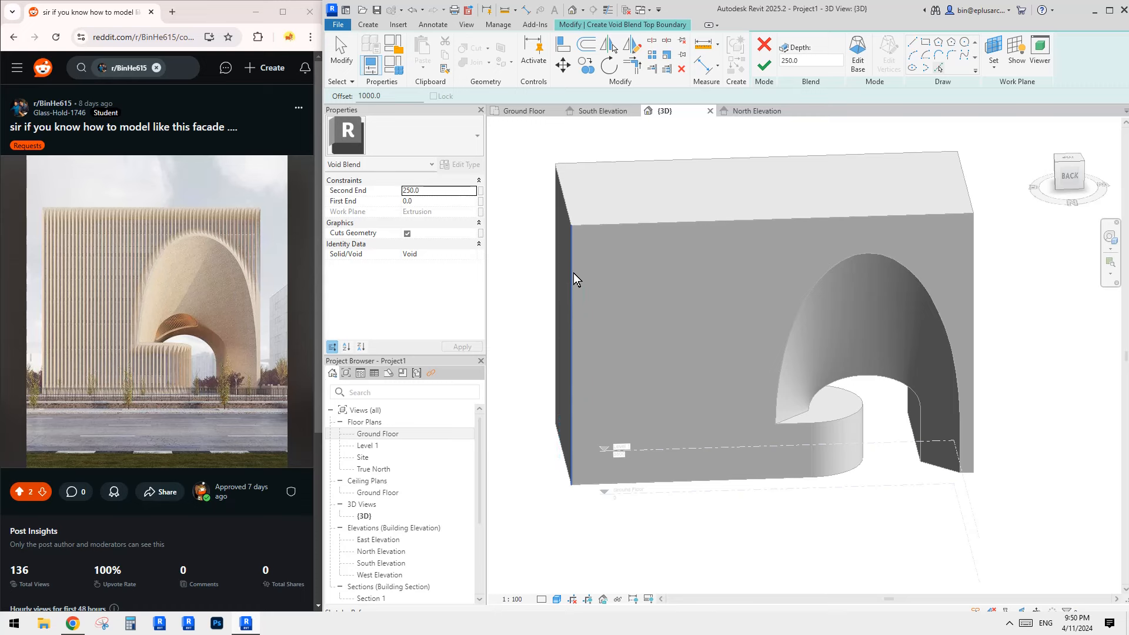
pyautogui.press('Tab')
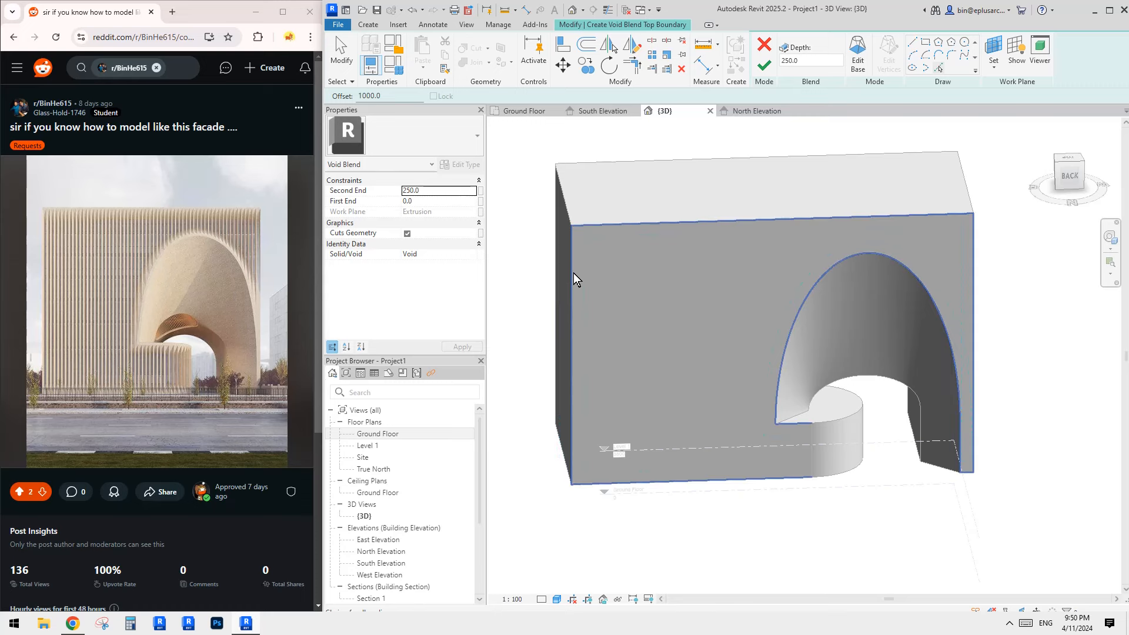
pyautogui.click(573, 273)
pyautogui.press('Escape')
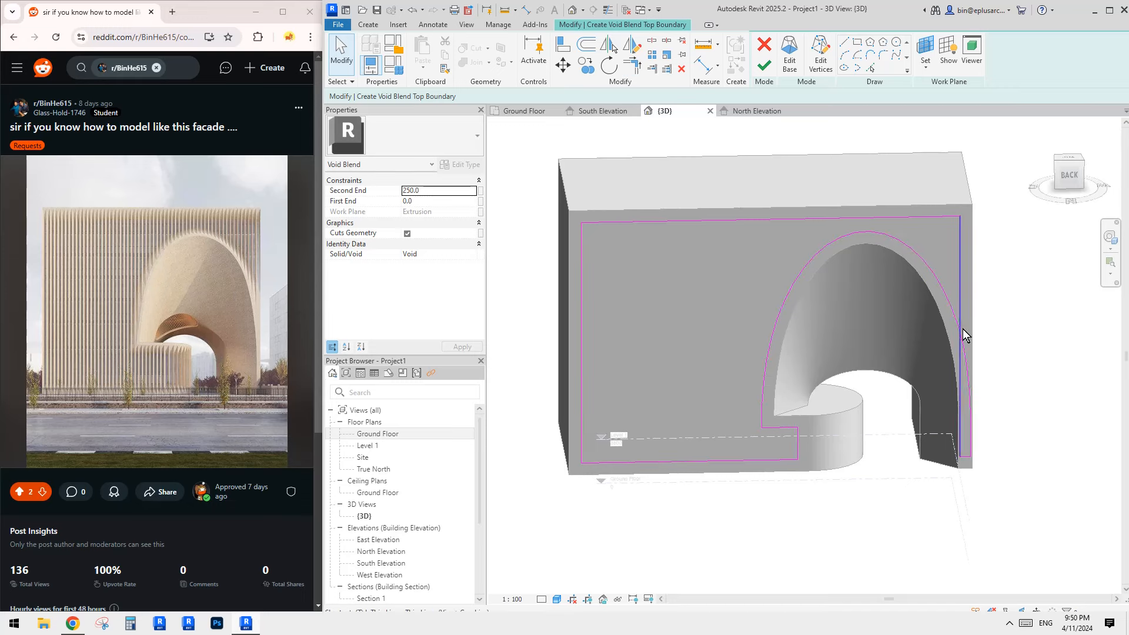
pyautogui.press('t')
pyautogui.press('r')
pyautogui.scroll(2, 952, 307)
pyautogui.press('Escape')
pyautogui.click(938, 280)
pyautogui.scroll(-1, 938, 279)
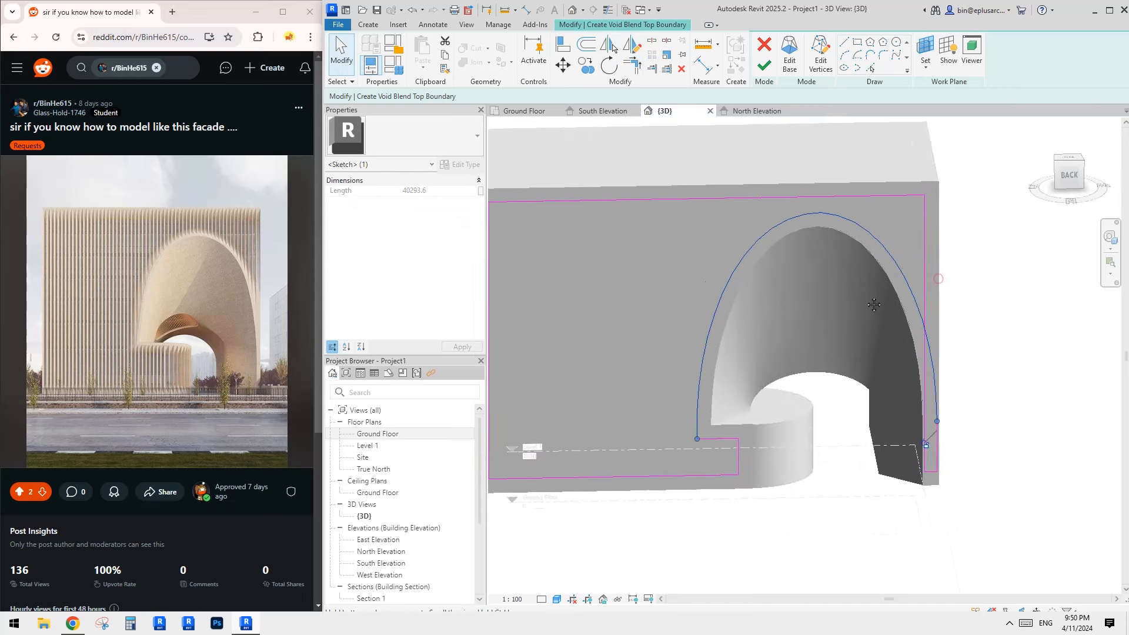
pyautogui.keyDown('shift'); pyautogui.moveTo(874, 305); pyautogui.dragTo(865, 256, button='middle'); pyautogui.keyUp('shift')
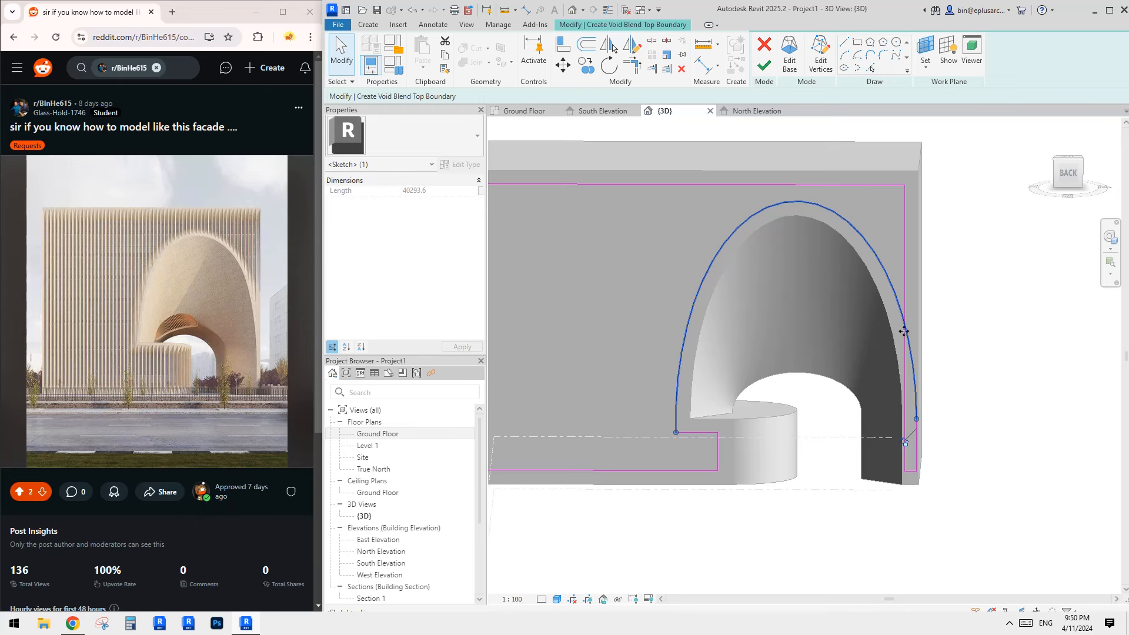
pyautogui.press('Escape')
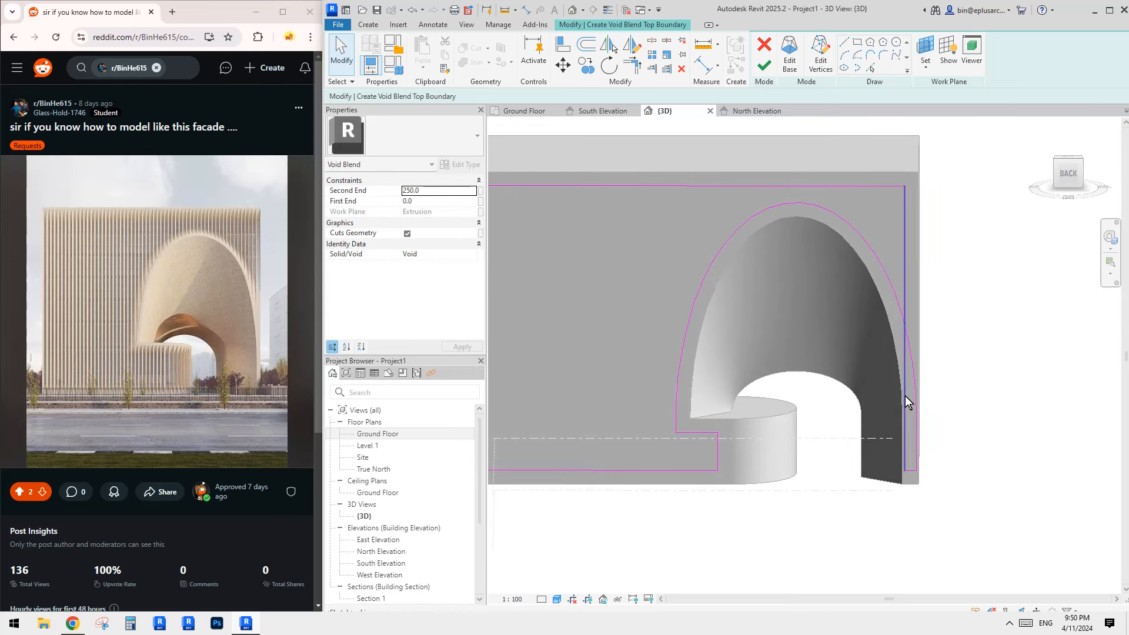
# - Draw a partial ellipse over the offset arch curve between its two lower ends, with a height of 16800 mm
pyautogui.click(1067, 175)
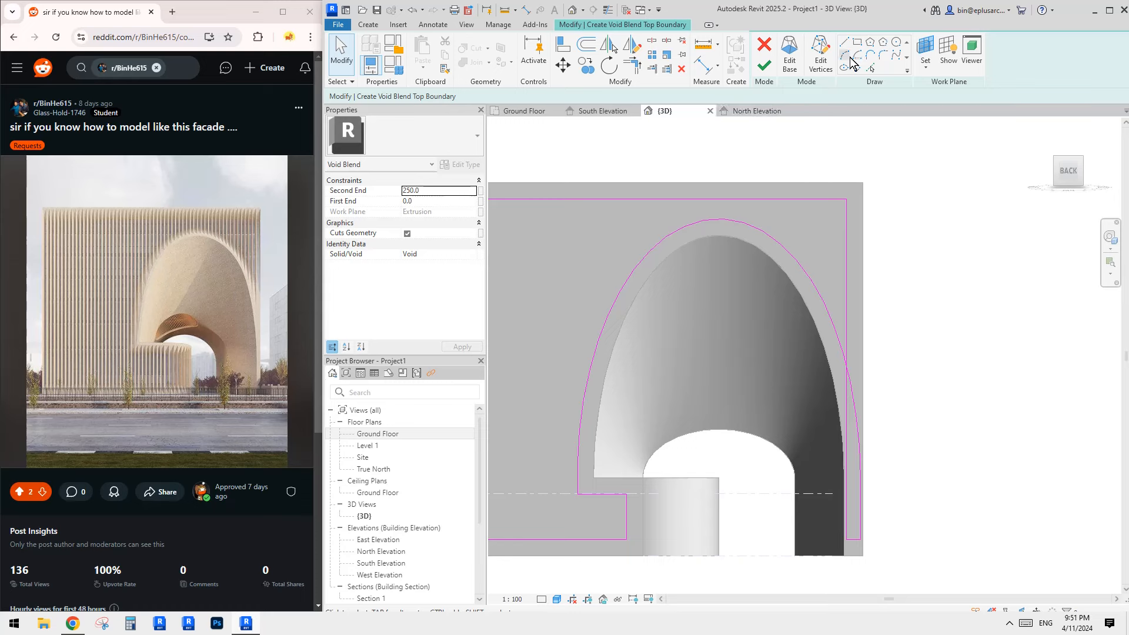
pyautogui.click(858, 68)
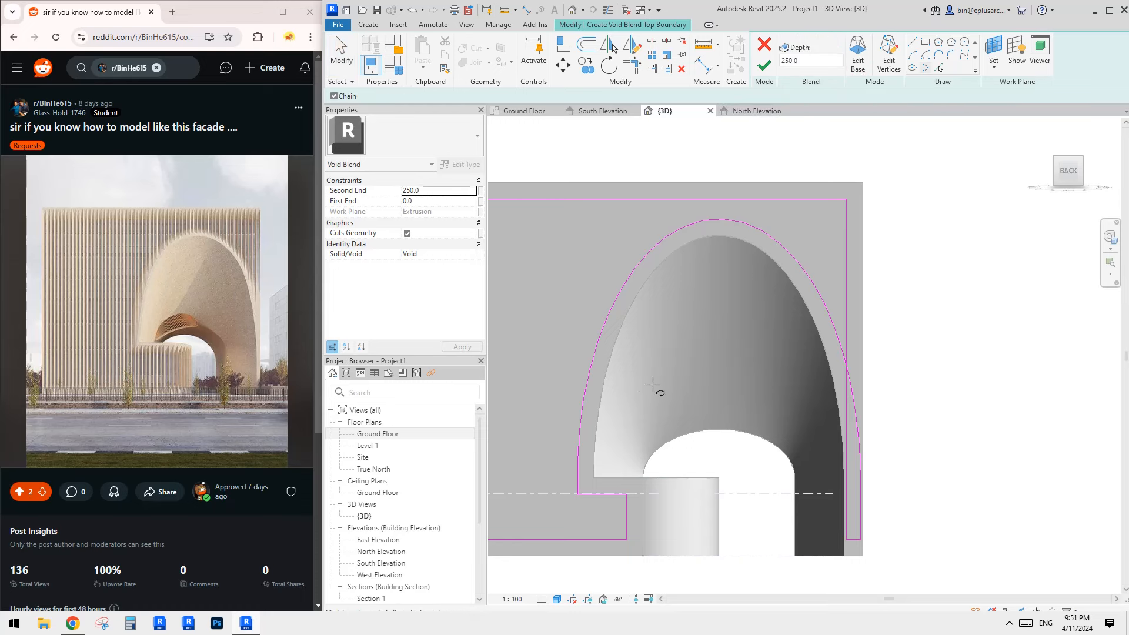
pyautogui.click(578, 494)
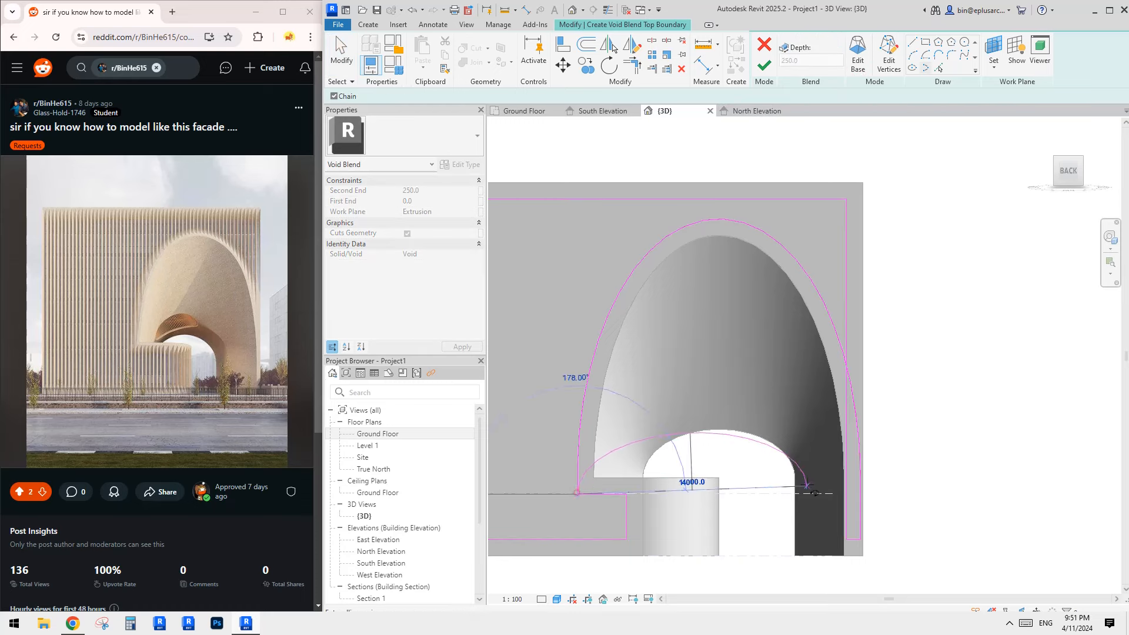
pyautogui.click(862, 492)
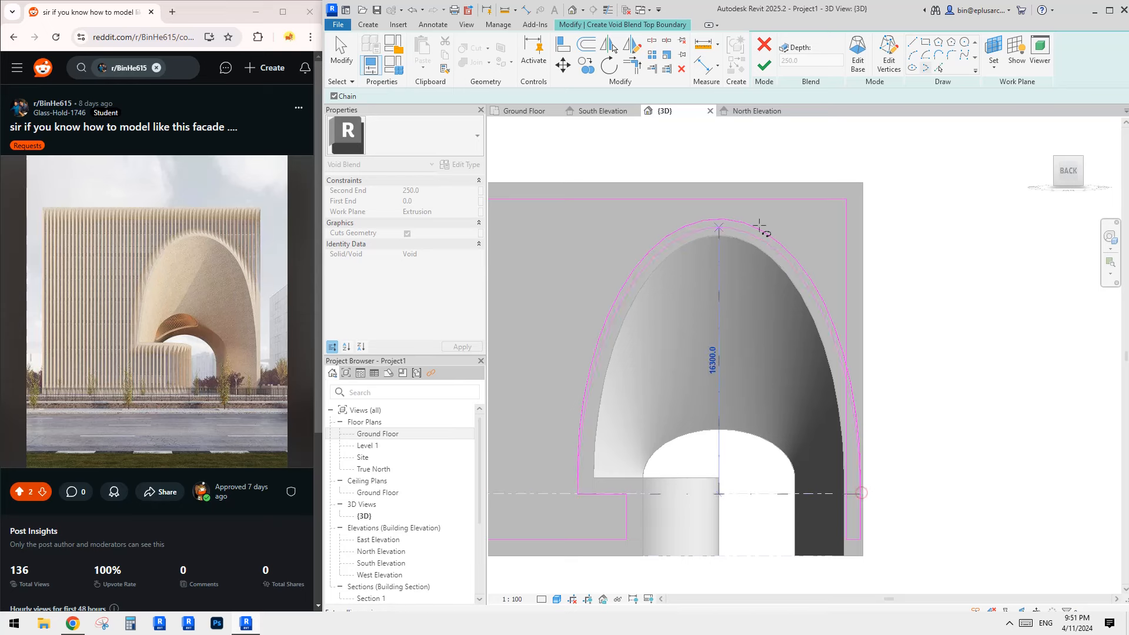
pyautogui.scroll(4, 719, 218)
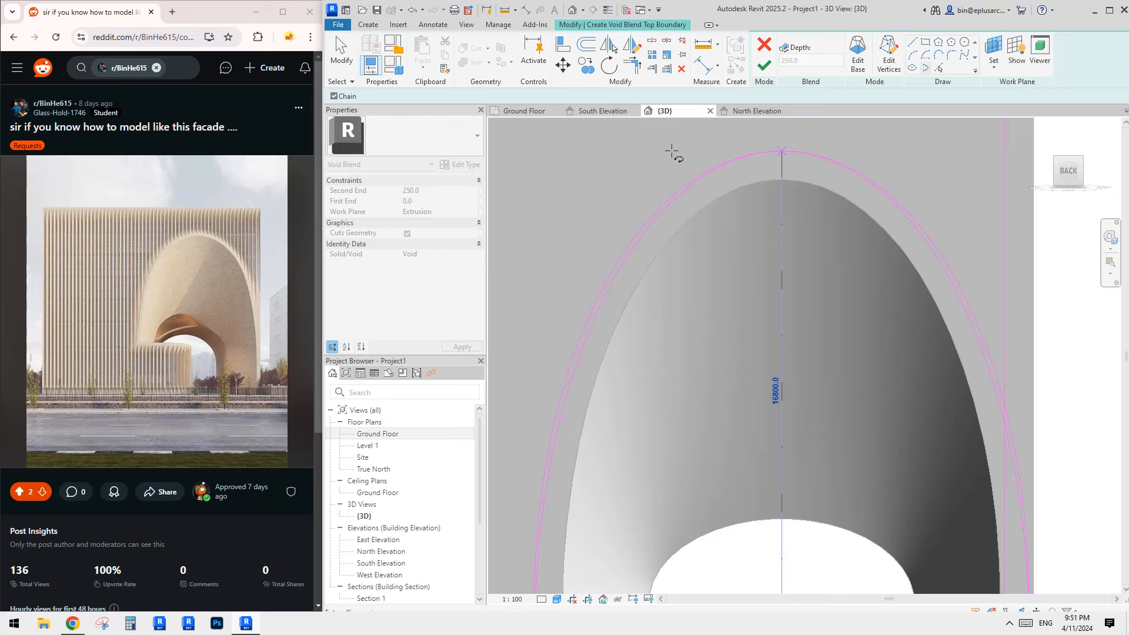
pyautogui.click(671, 151)
pyautogui.press('Escape')
pyautogui.press('Escape')
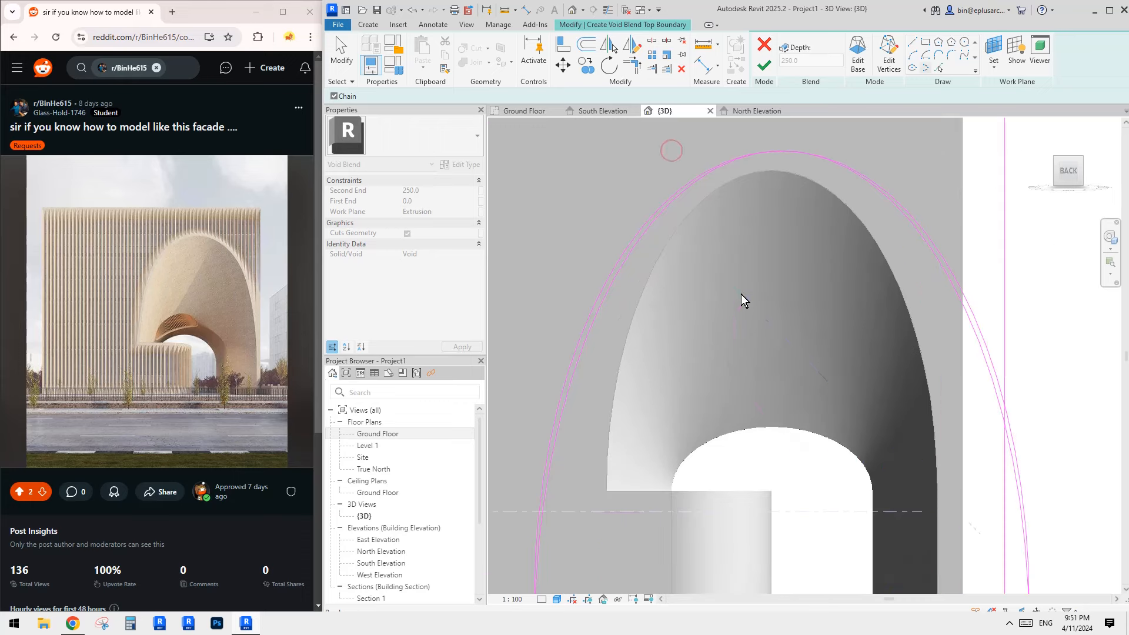
# - Delete the original offset arch curve from the void blend's top boundary sketch
pyautogui.click(609, 288)
pyautogui.click(603, 286)
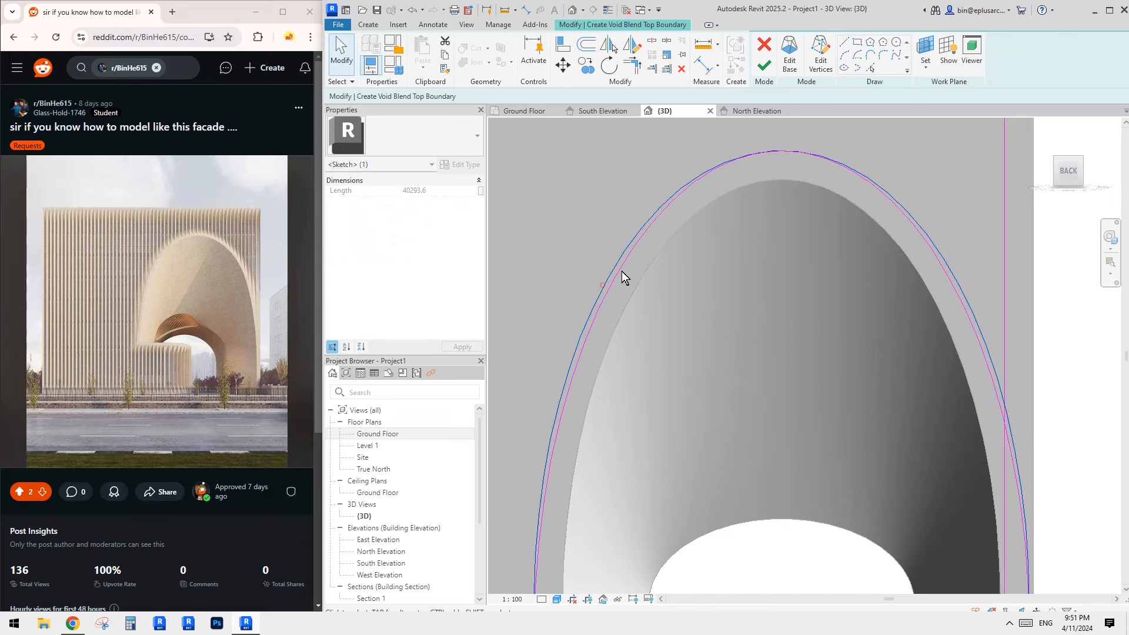
pyautogui.scroll(-2, 726, 264)
pyautogui.moveTo(727, 265); pyautogui.dragTo(733, 243, button='middle')
pyautogui.press('Delete')
# - Trim the new partial ellipse and the vertical boundary line beside the arch to a corner where they cross
pyautogui.press('t')
pyautogui.press('r')
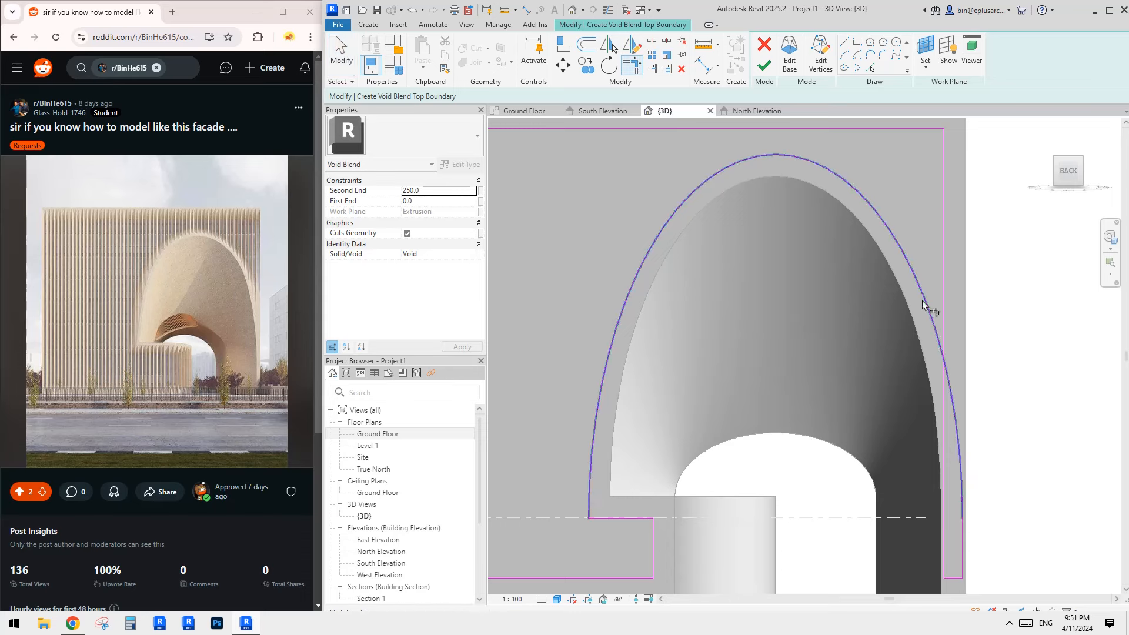
pyautogui.click(926, 299)
pyautogui.click(943, 297)
pyautogui.scroll(-1, 944, 300)
pyautogui.moveTo(944, 323); pyautogui.dragTo(944, 297, button='middle')
pyautogui.scroll(-1, 844, 399)
pyautogui.moveTo(876, 413); pyautogui.dragTo(945, 400, button='middle')
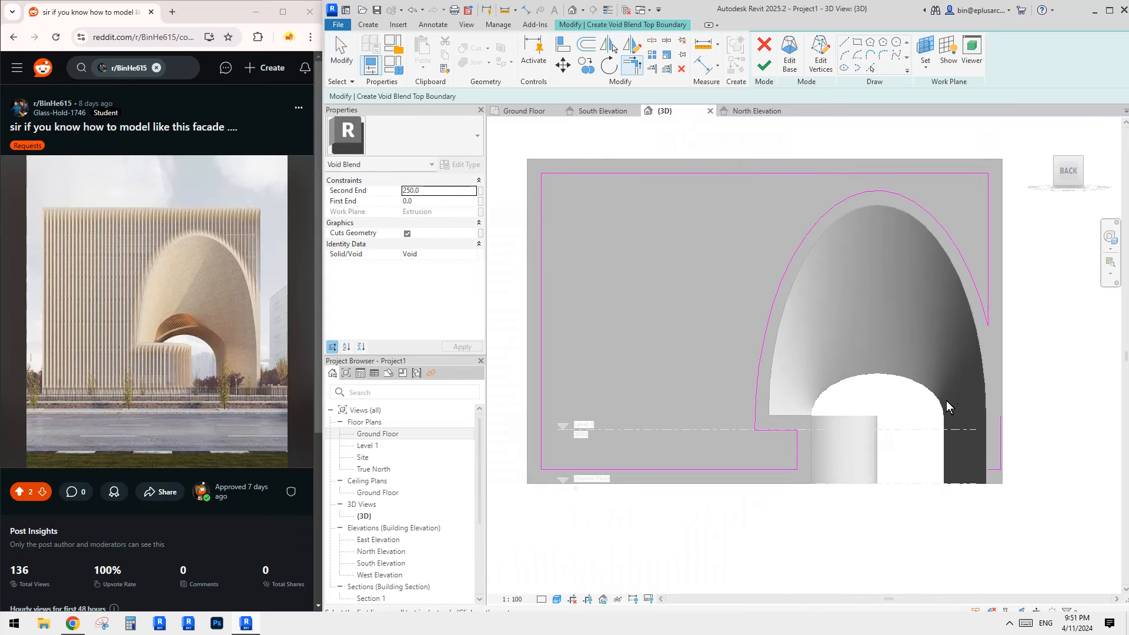
# - Delete the leftover boundary segments at the foot of the arch beside the building's edge
pyautogui.press('Escape')
pyautogui.moveTo(949, 393); pyautogui.dragTo(1022, 461)
pyautogui.press('Delete')
pyautogui.moveTo(918, 353); pyautogui.dragTo(927, 373, button='middle')
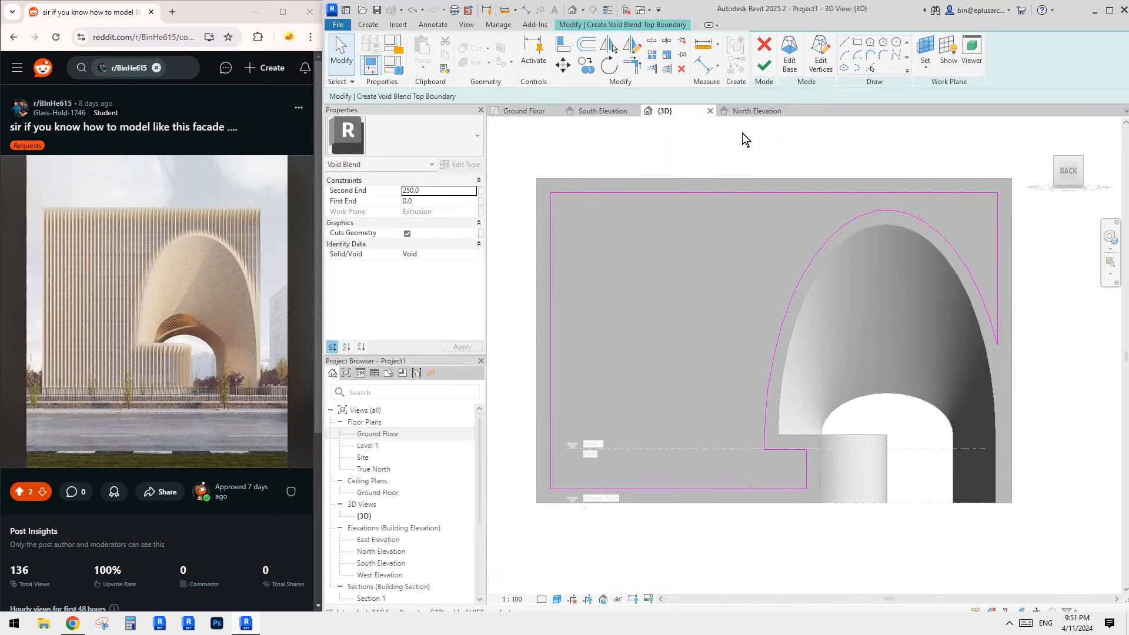
# - Finish the void blend and unjoin the conflicting elements
pyautogui.click(763, 66)
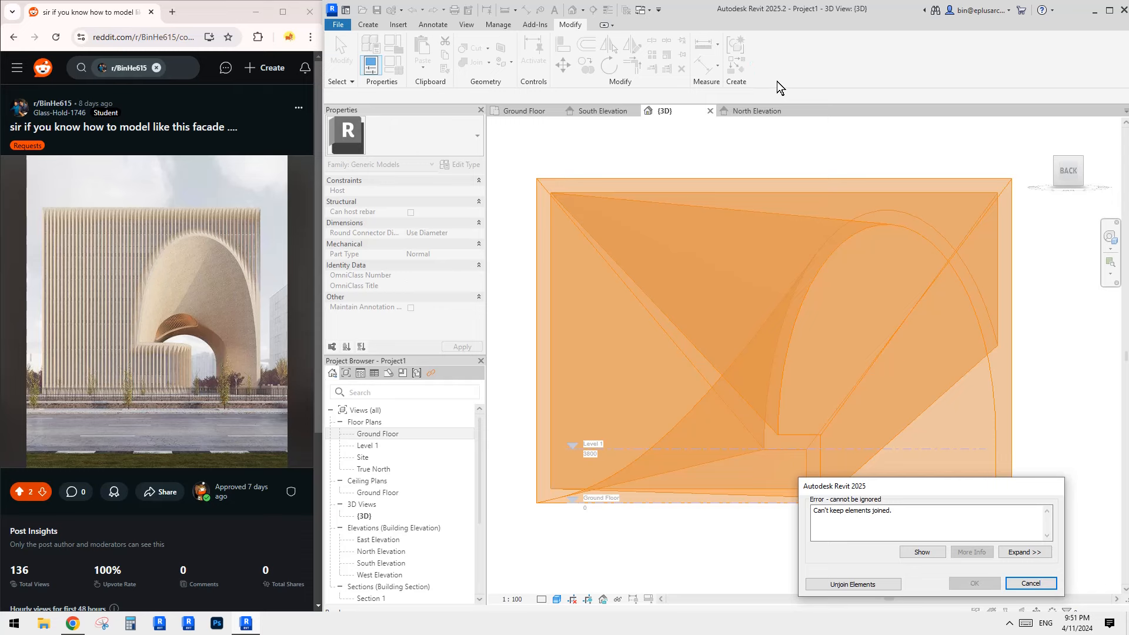
pyautogui.click(869, 584)
pyautogui.keyDown('shift'); pyautogui.moveTo(887, 410); pyautogui.dragTo(834, 365, button='middle'); pyautogui.keyUp('shift')
# - Change the facade's void blend to Solid
pyautogui.click(862, 368)
pyautogui.moveTo(850, 281); pyautogui.dragTo(845, 288, button='middle')
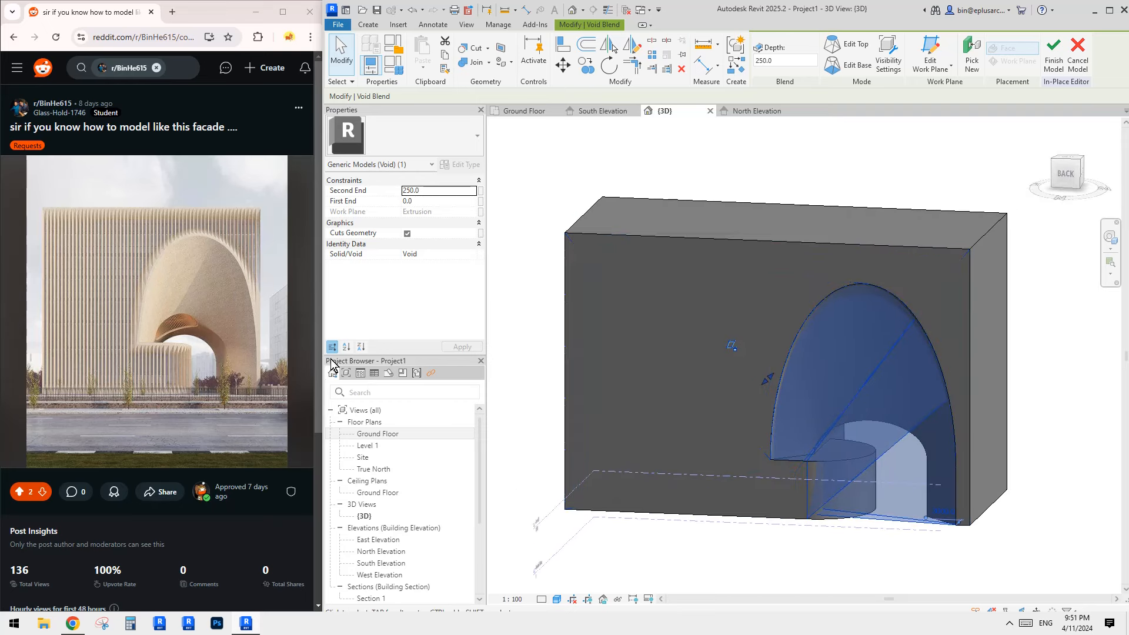
pyautogui.click(436, 257)
pyautogui.click(436, 256)
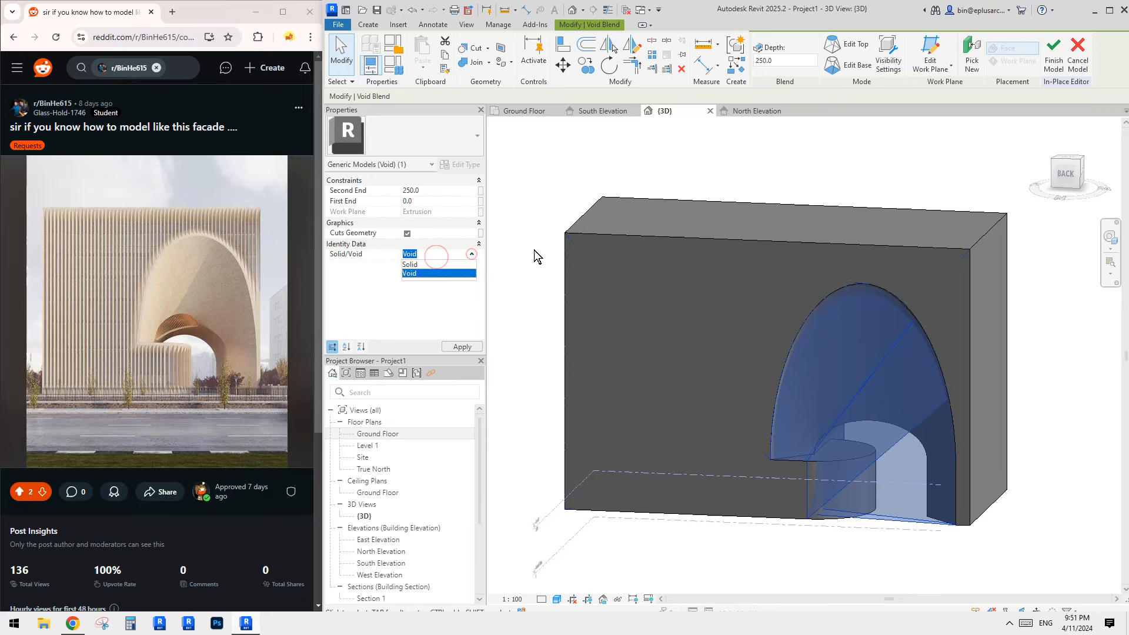
pyautogui.click(420, 265)
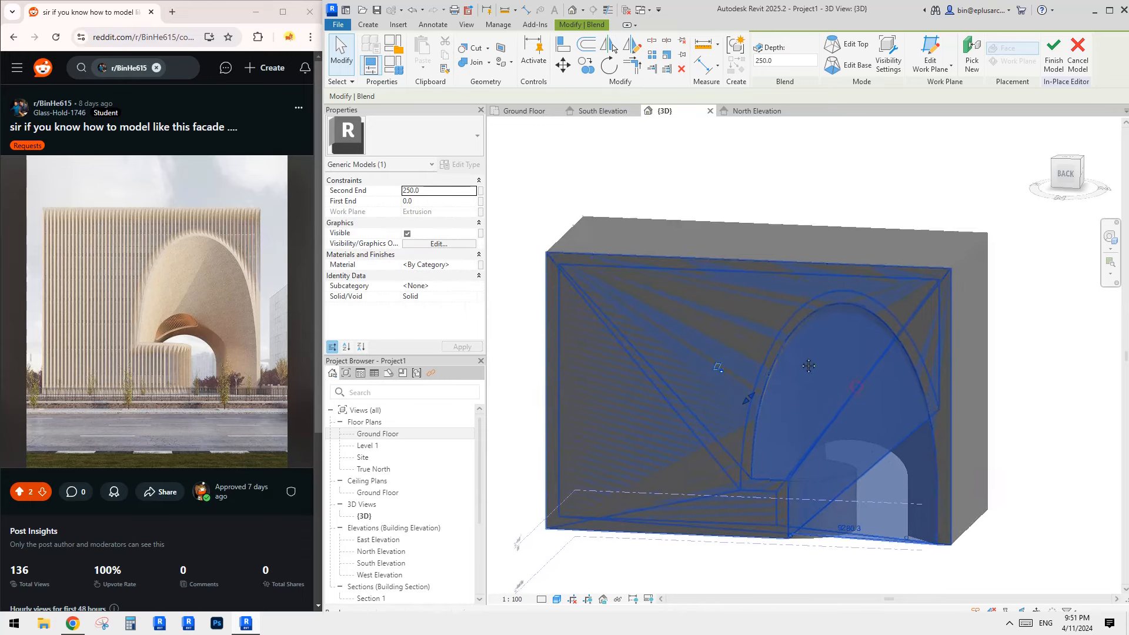
# - Isolate the solid blend temporarily in the 3D view and examine its faces
pyautogui.press('i')
pyautogui.press('Escape')
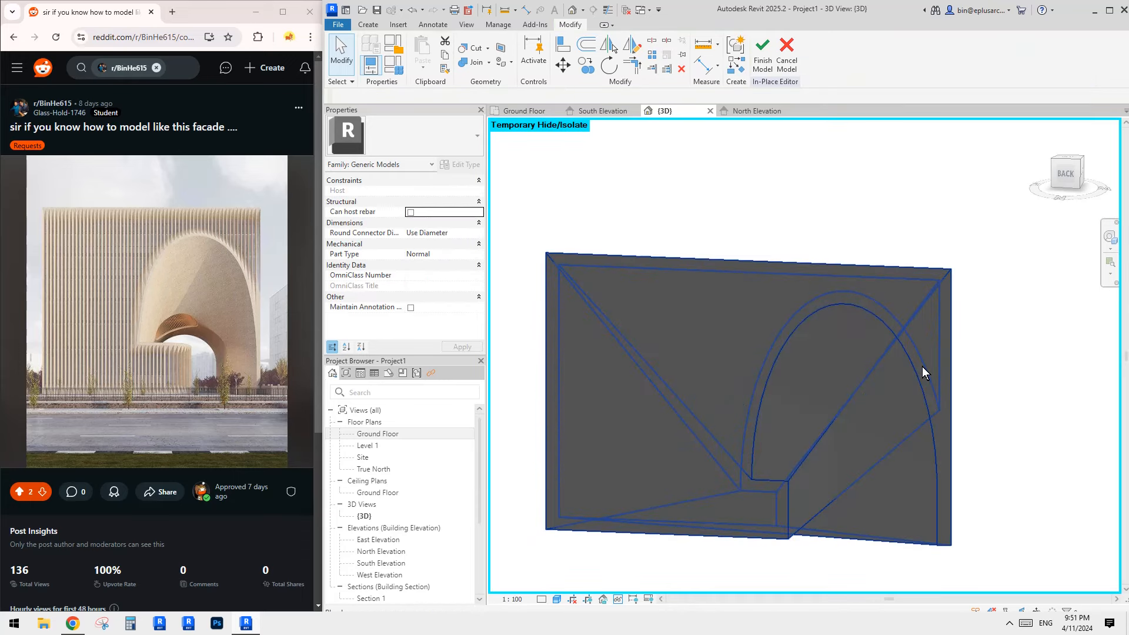
pyautogui.keyDown('shift'); pyautogui.moveTo(964, 385); pyautogui.dragTo(904, 423, button='middle'); pyautogui.keyUp('shift')
pyautogui.click(773, 399)
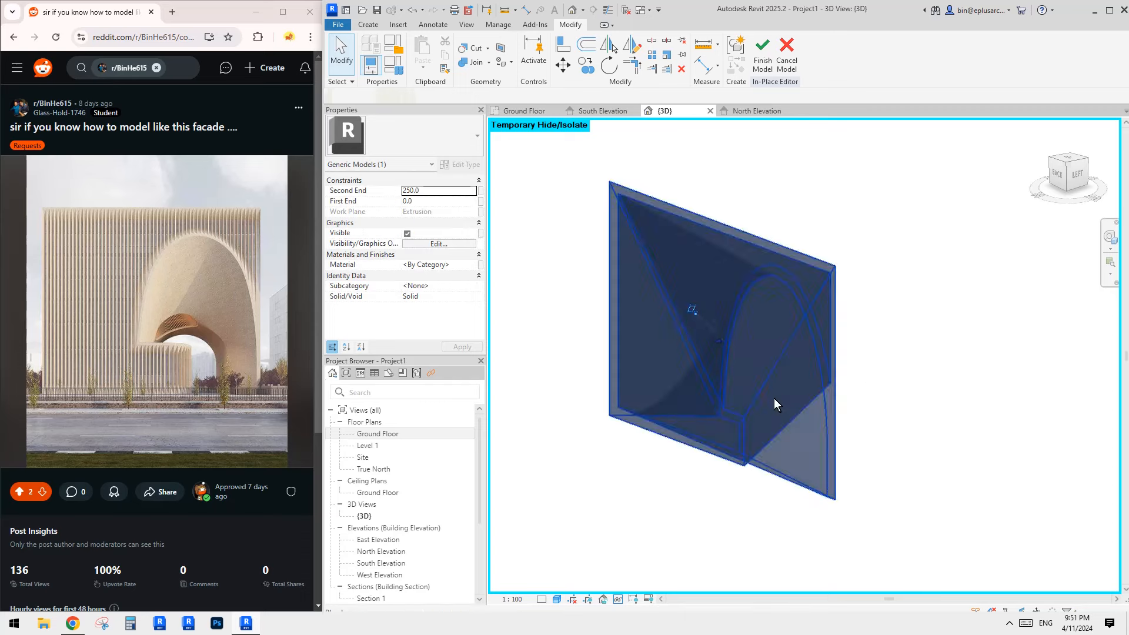
pyautogui.keyDown('shift'); pyautogui.moveTo(774, 399); pyautogui.dragTo(810, 335, button='middle'); pyautogui.keyUp('shift')
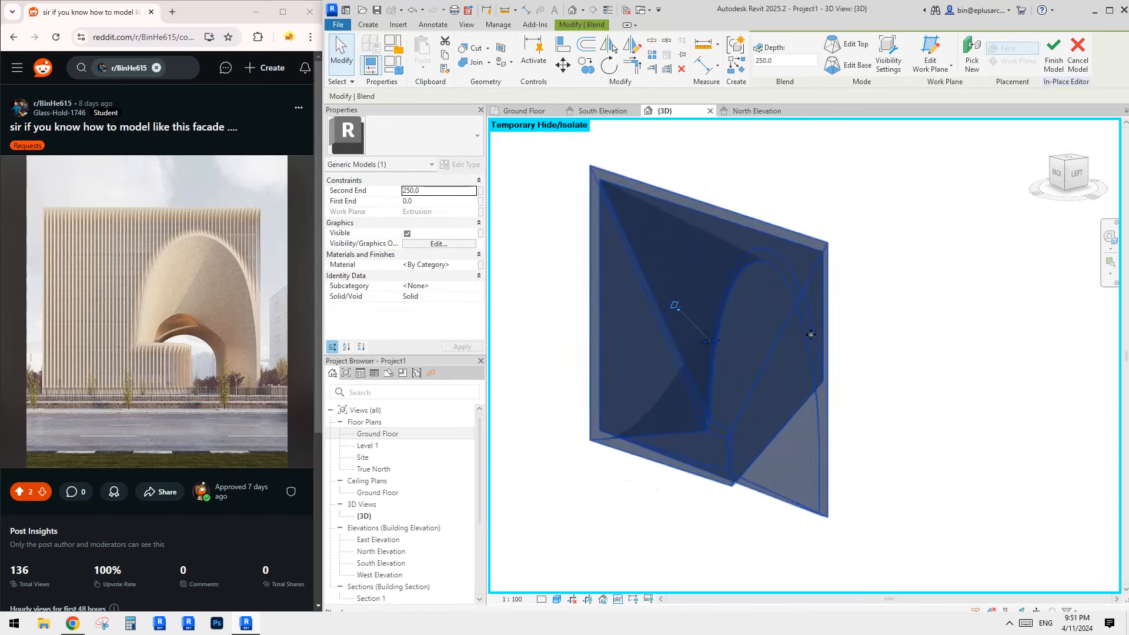
# - Try adding vertex connections between the blend's base and top boundaries, and discard the sketch edits
pyautogui.click(849, 44)
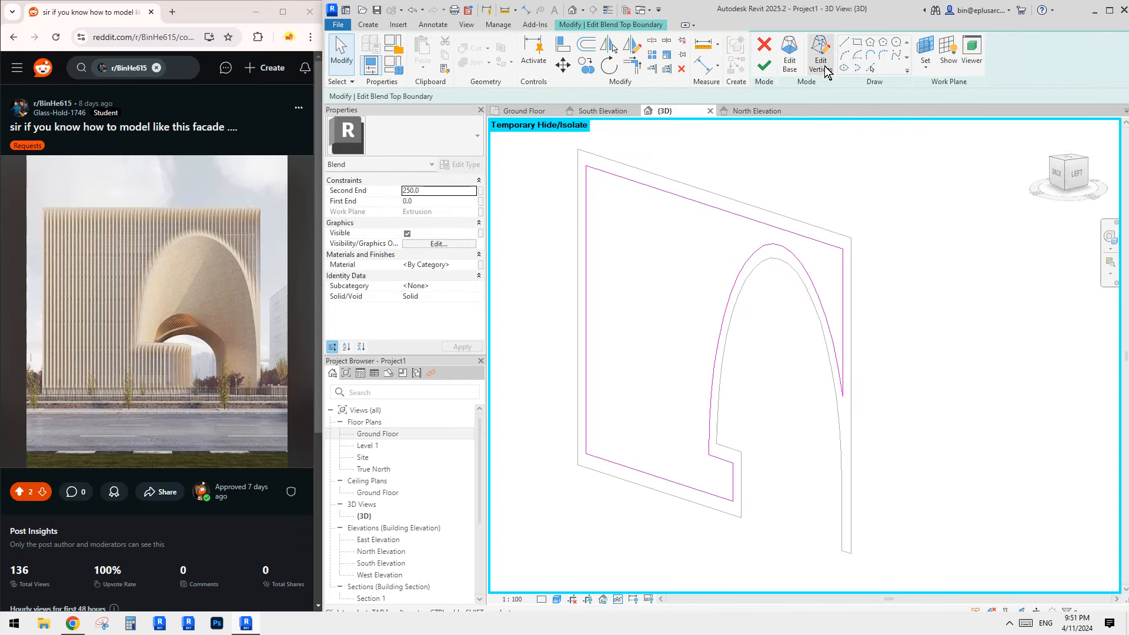
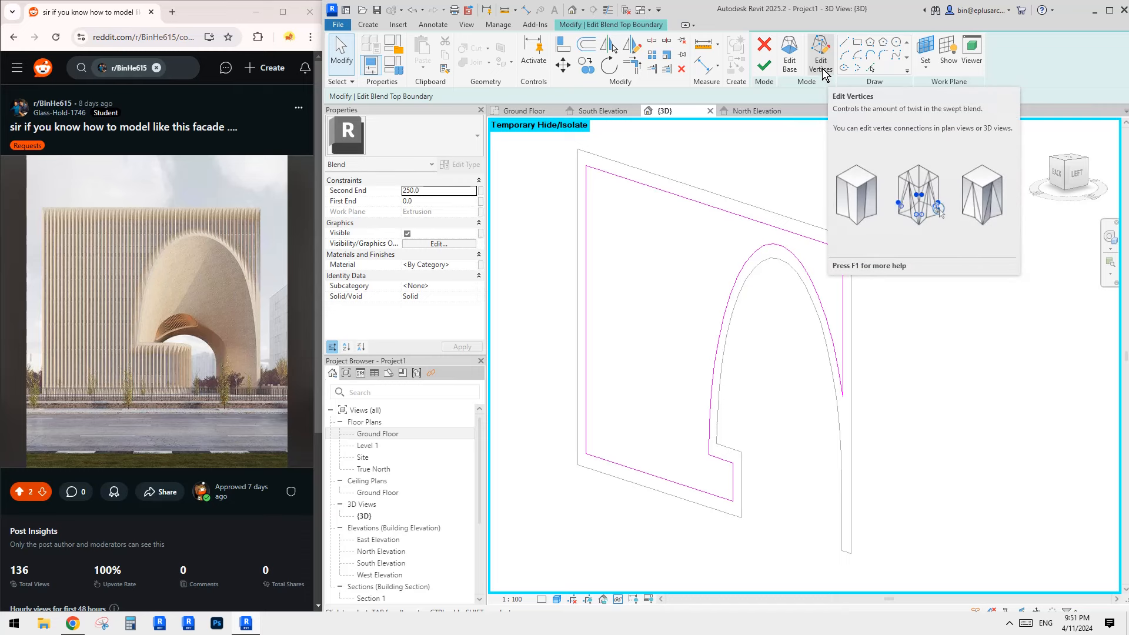
pyautogui.click(820, 59)
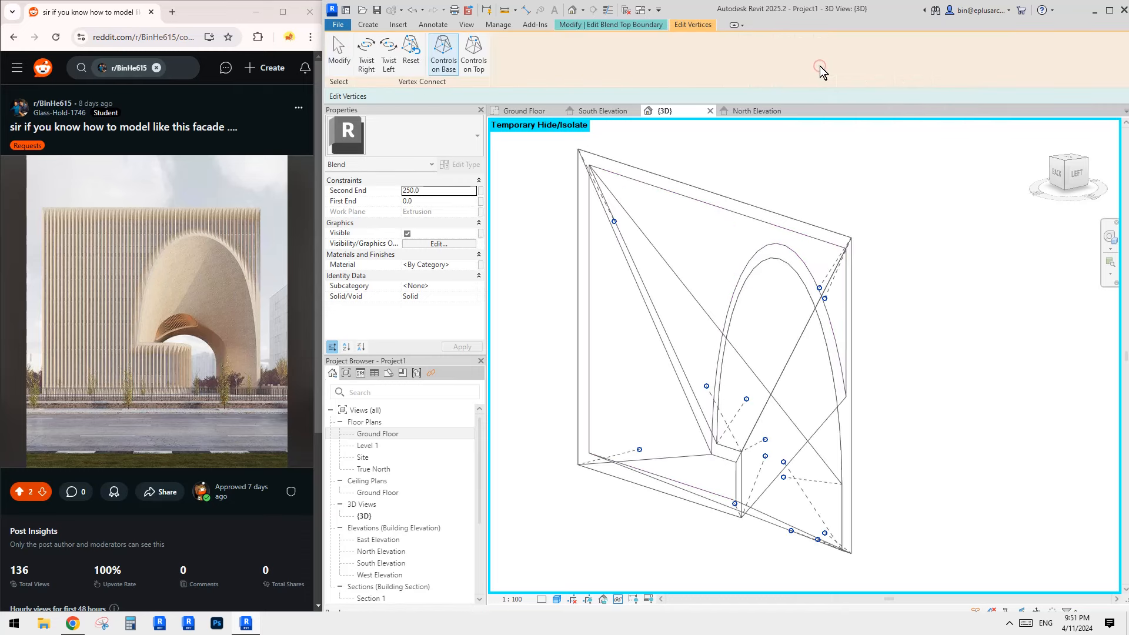
pyautogui.keyDown('shift'); pyautogui.moveTo(846, 238); pyautogui.dragTo(982, 435, button='middle'); pyautogui.keyUp('shift')
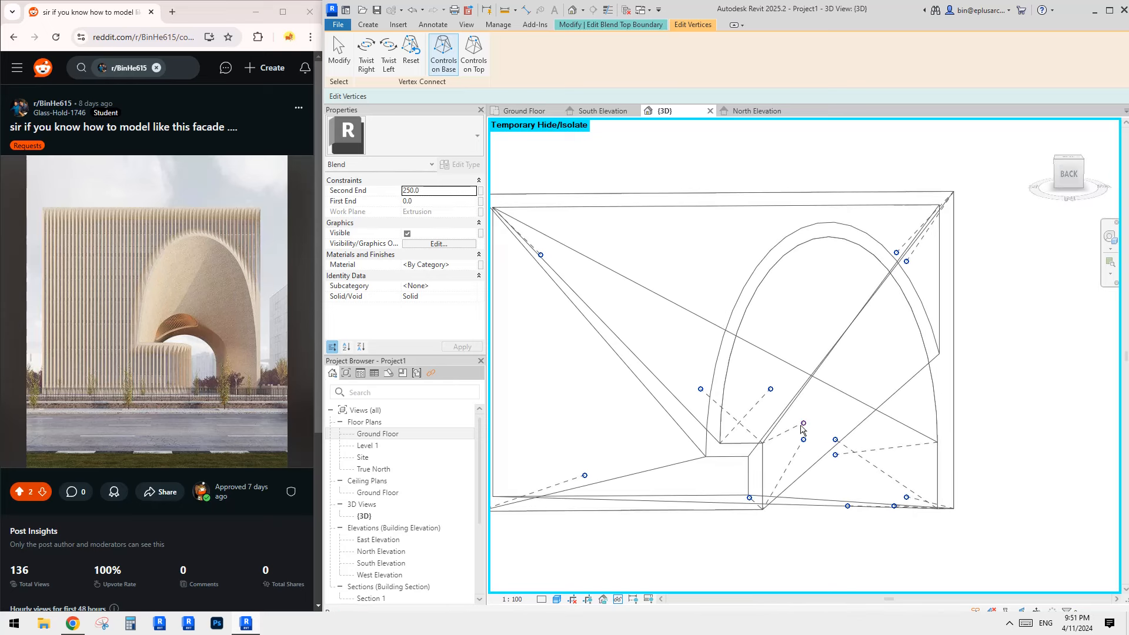
pyautogui.click(803, 425)
pyautogui.click(770, 389)
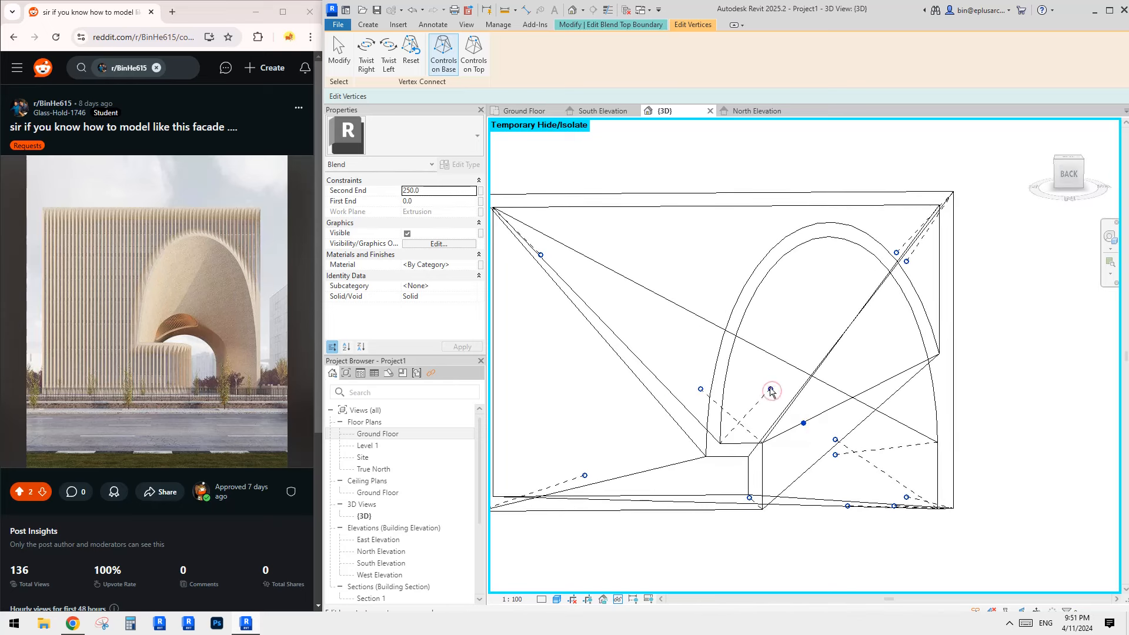
pyautogui.click(700, 389)
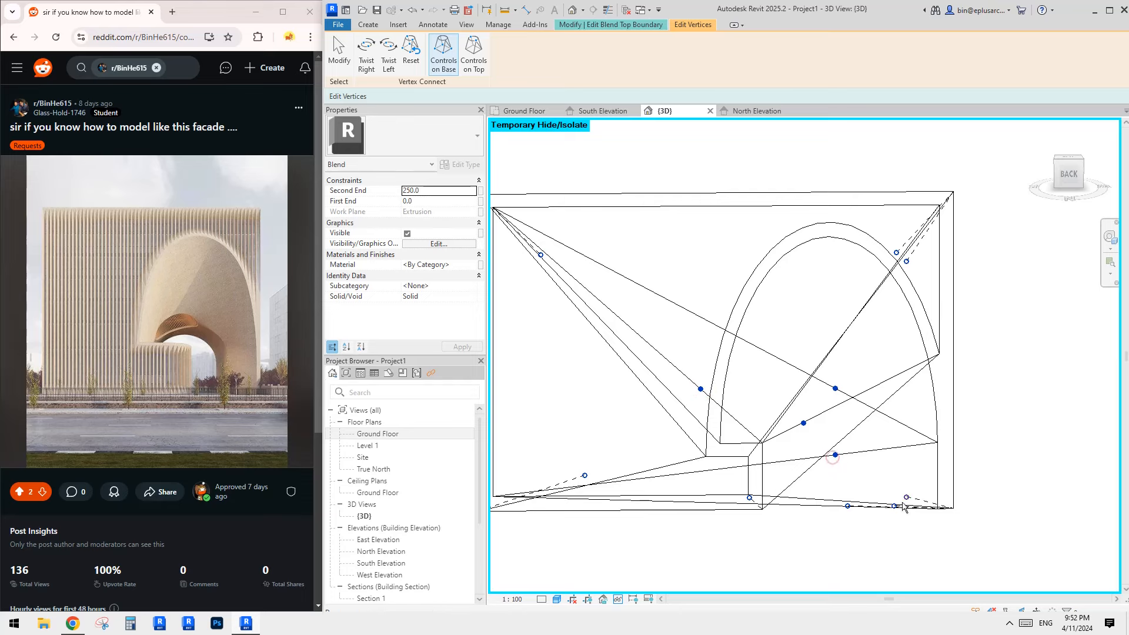
pyautogui.moveTo(803, 492); pyautogui.dragTo(851, 496, button='middle')
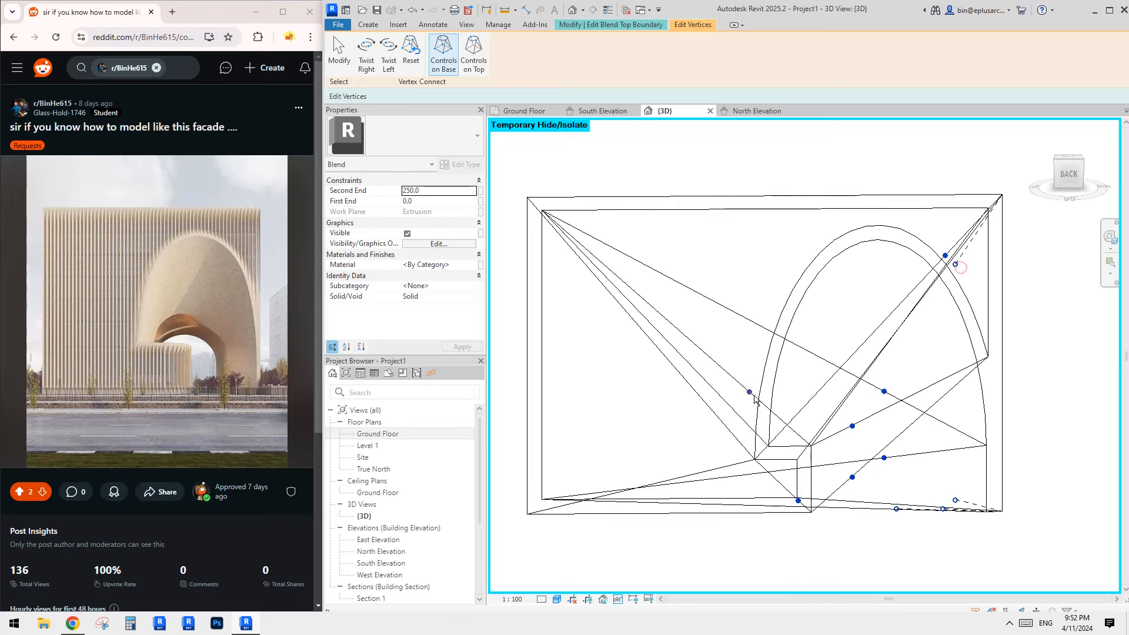
pyautogui.press('Escape')
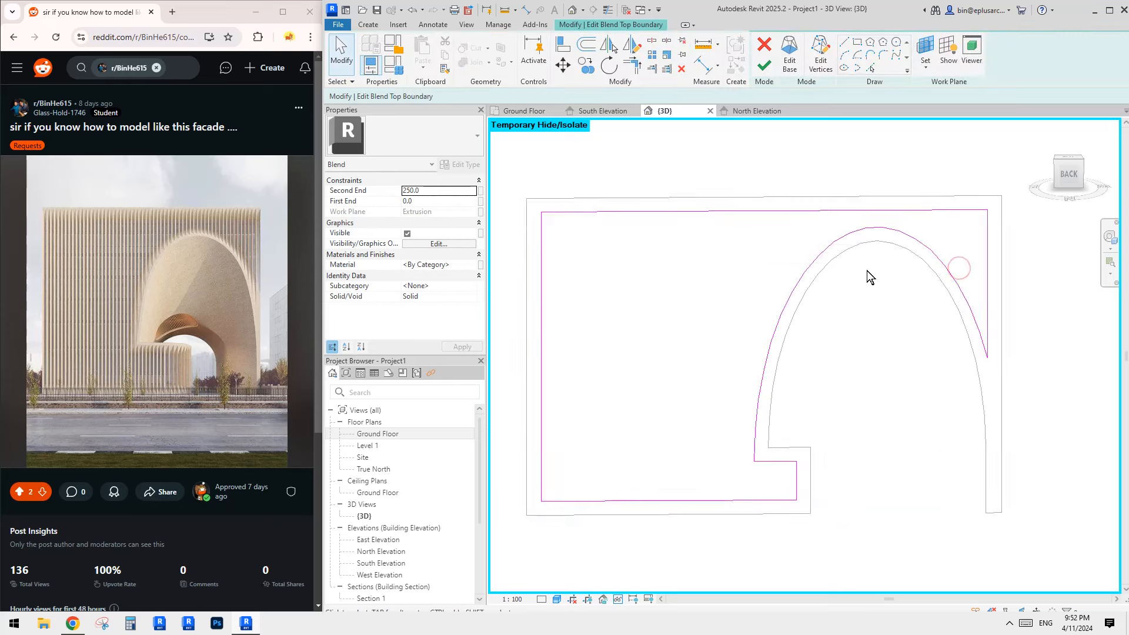
pyautogui.click(764, 45)
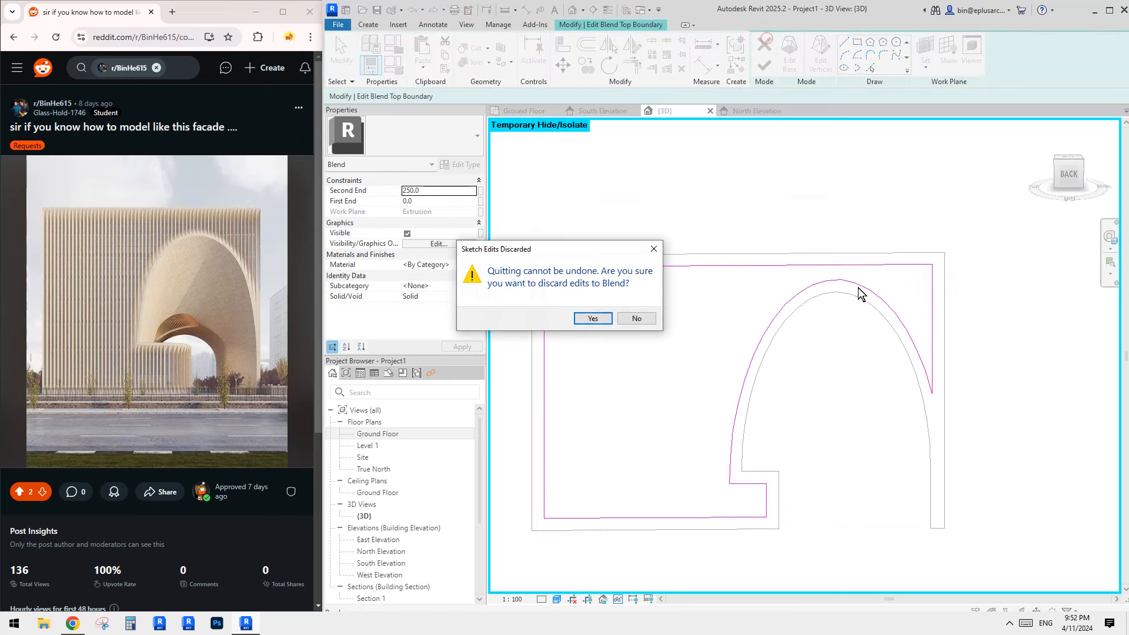
pyautogui.click(592, 318)
# - Reset the temporary isolation to show the whole building with the blend
pyautogui.moveTo(844, 319)
pyautogui.keyDown('shift'); pyautogui.mouseDown(button='middle')
pyautogui.moveTo(822, 372)
pyautogui.moveTo(839, 378)
pyautogui.moveTo(790, 403)
pyautogui.moveTo(863, 391)
pyautogui.moveTo(868, 373)
pyautogui.moveTo(850, 374)
pyautogui.mouseUp(button='middle'); pyautogui.keyUp('shift')
pyautogui.click(795, 390)
pyautogui.scroll(3, 799, 392)
pyautogui.press('h')
pyautogui.press('r')
pyautogui.scroll(-1, 803, 397)
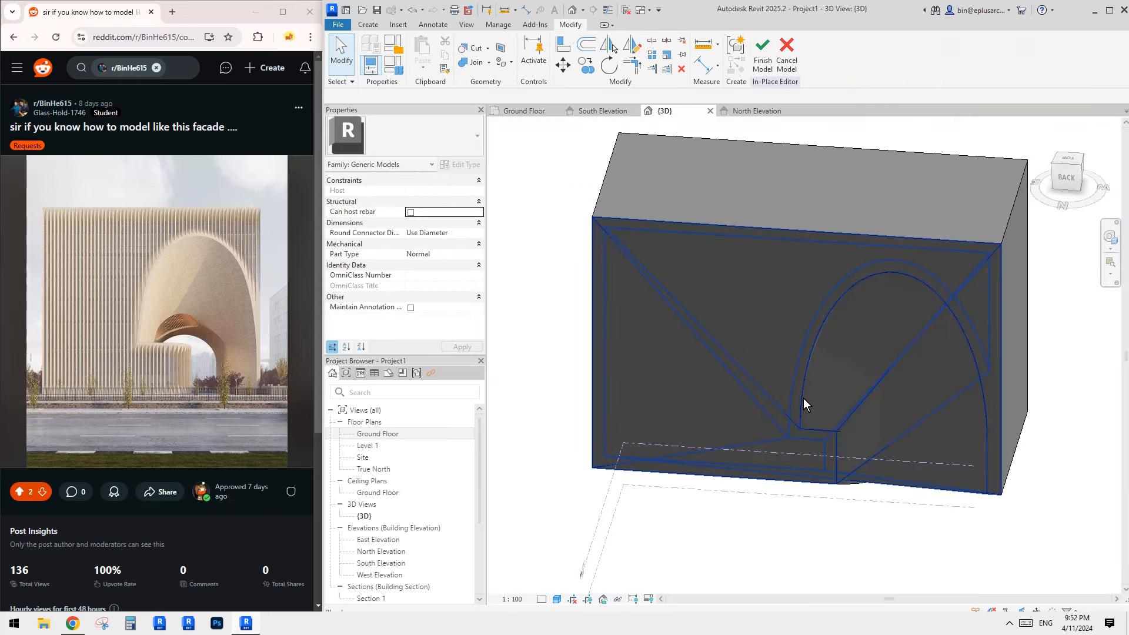
pyautogui.keyDown('shift'); pyautogui.moveTo(790, 397); pyautogui.dragTo(762, 391, button='middle'); pyautogui.keyUp('shift')
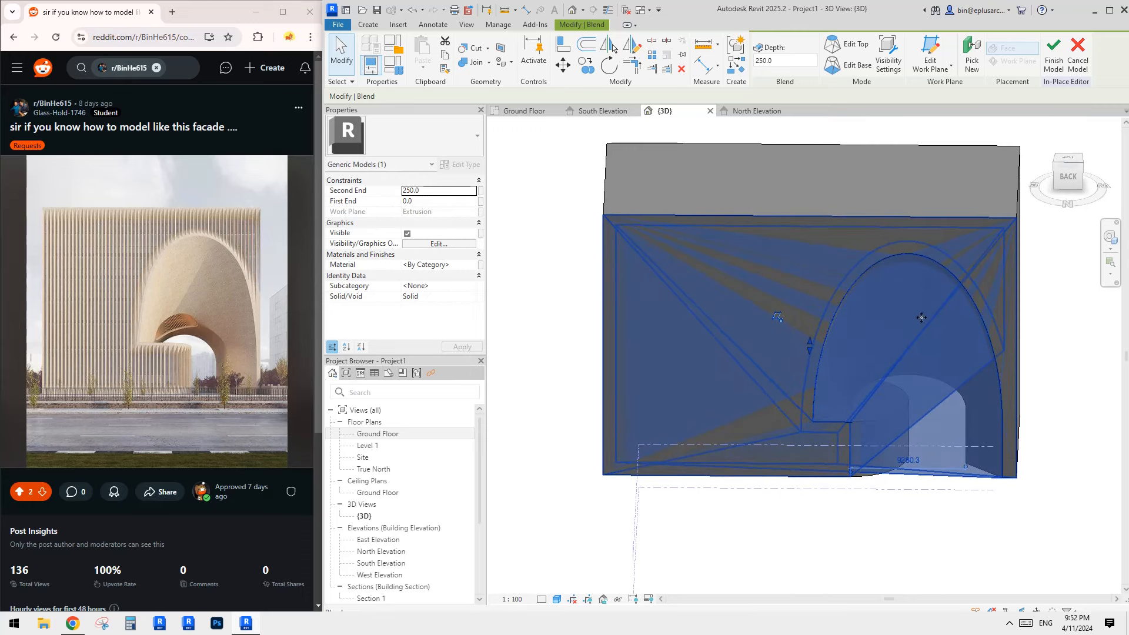
# - In the blend's base boundary, draw a vertical line from the arch's lower corner beside the curved base up to the facade's upper edge
pyautogui.keyDown('shift'); pyautogui.moveTo(921, 318); pyautogui.dragTo(927, 274, button='middle'); pyautogui.keyUp('shift')
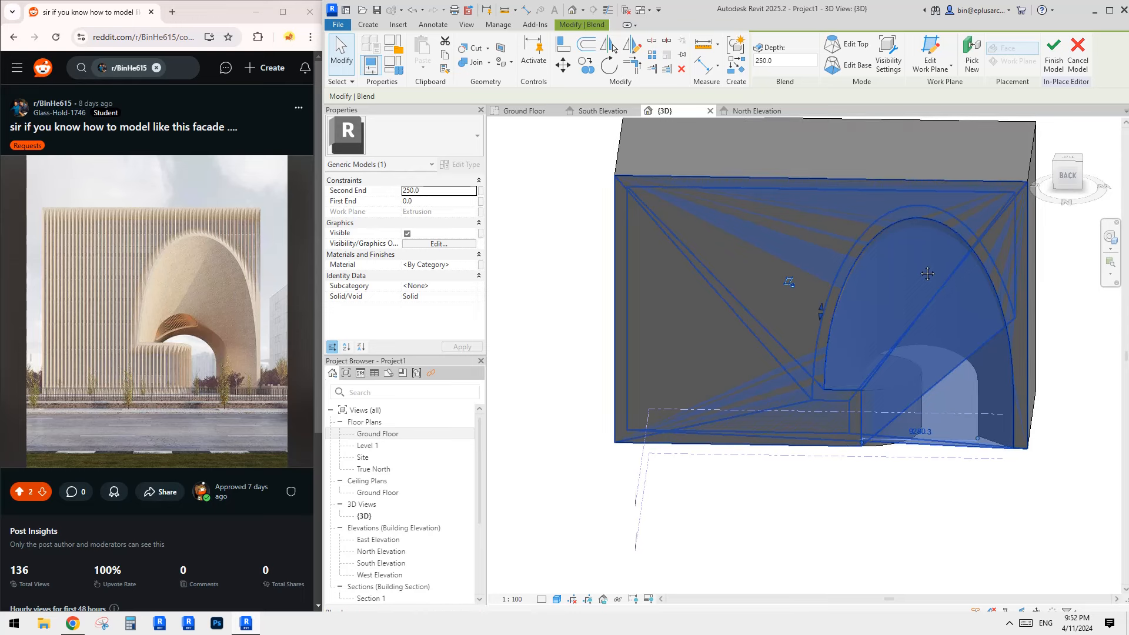
pyautogui.moveTo(824, 395); pyautogui.dragTo(826, 395, button='middle')
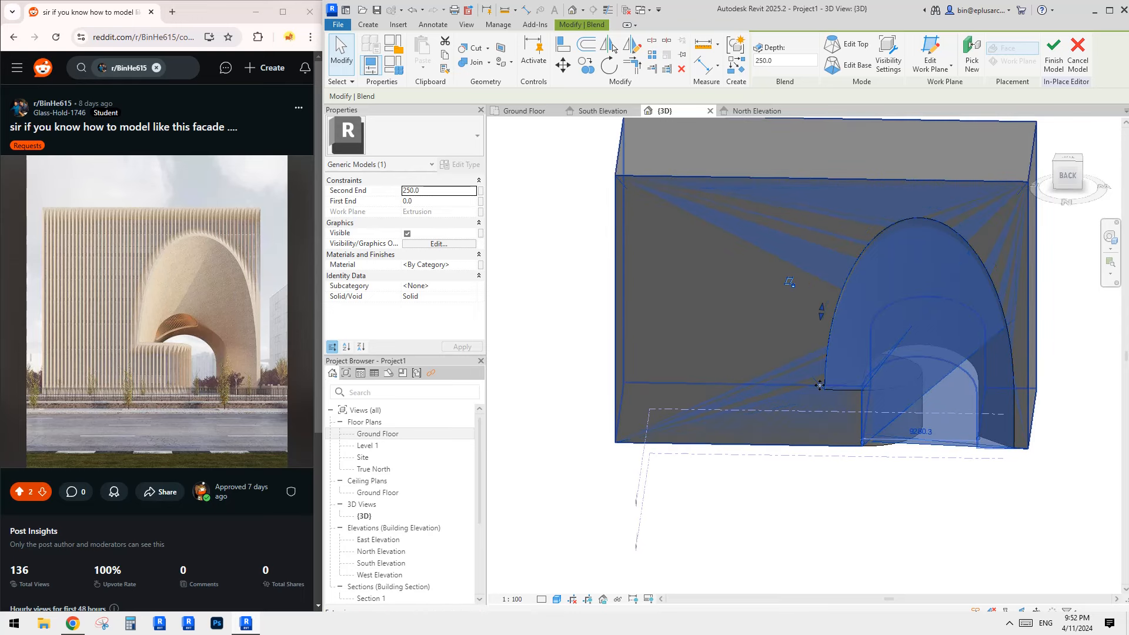
pyautogui.click(850, 50)
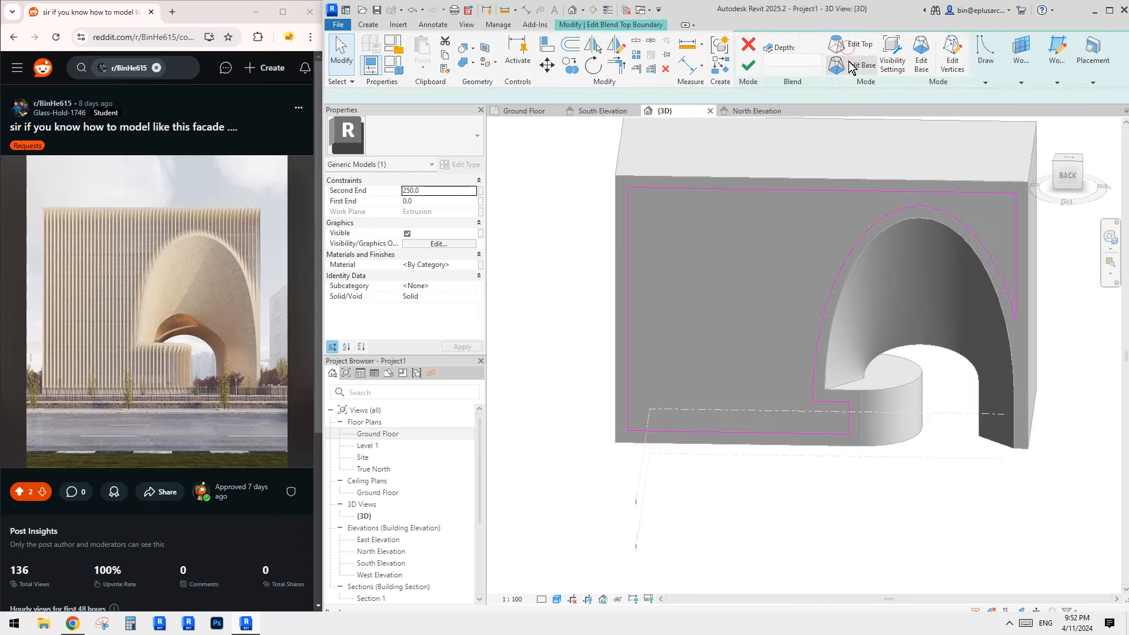
pyautogui.click(795, 59)
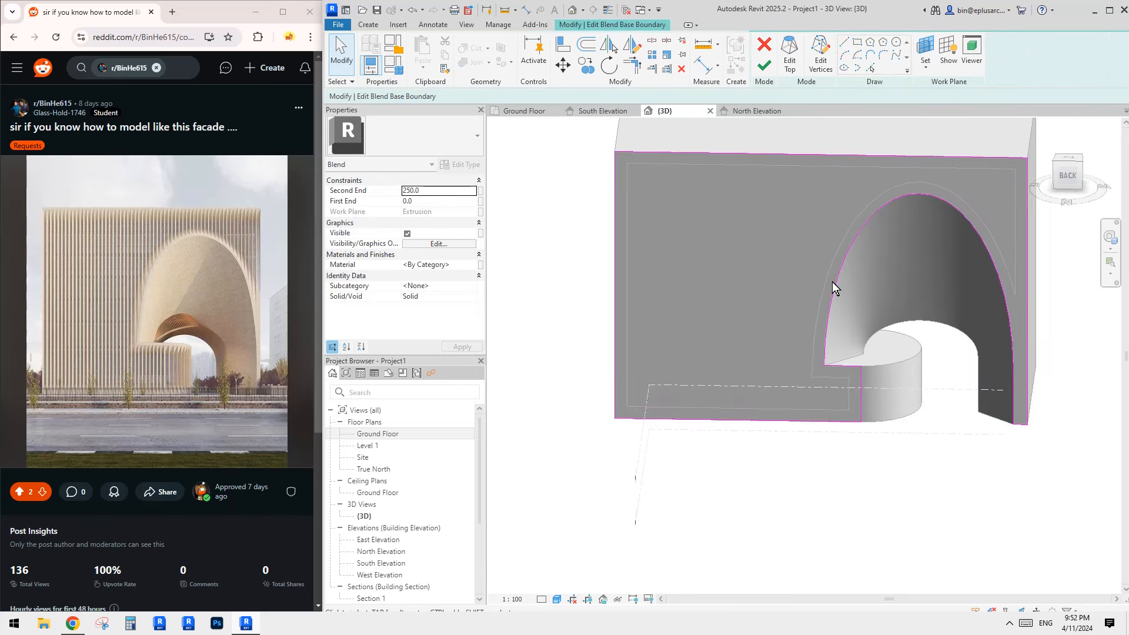
pyautogui.click(844, 42)
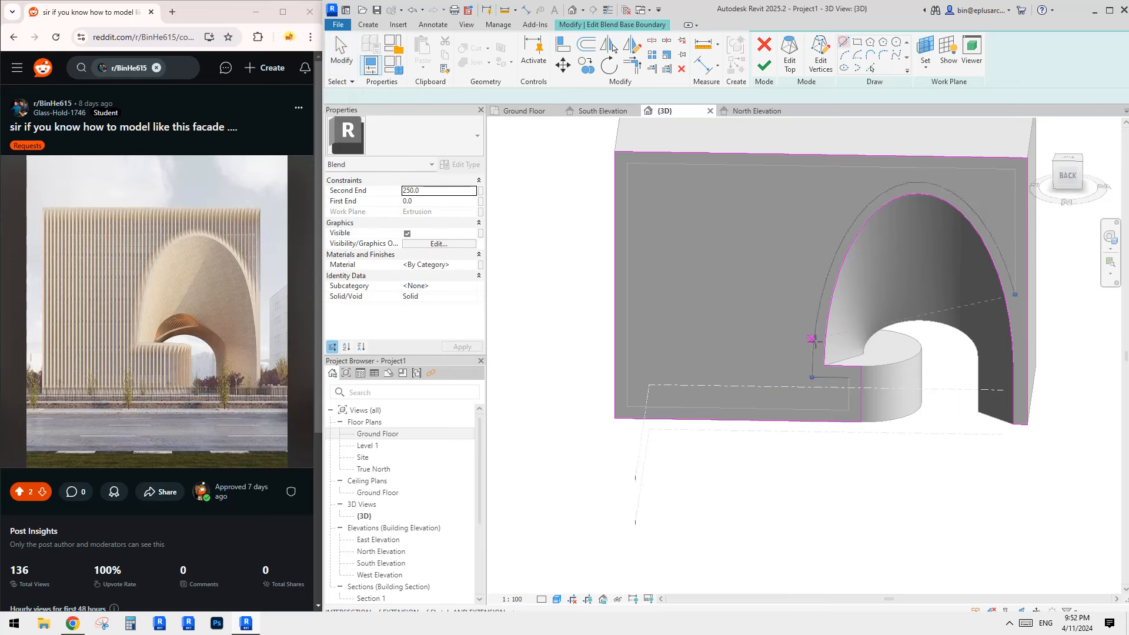
pyautogui.click(824, 365)
pyautogui.click(824, 154)
pyautogui.press('Escape')
pyautogui.press('Escape')
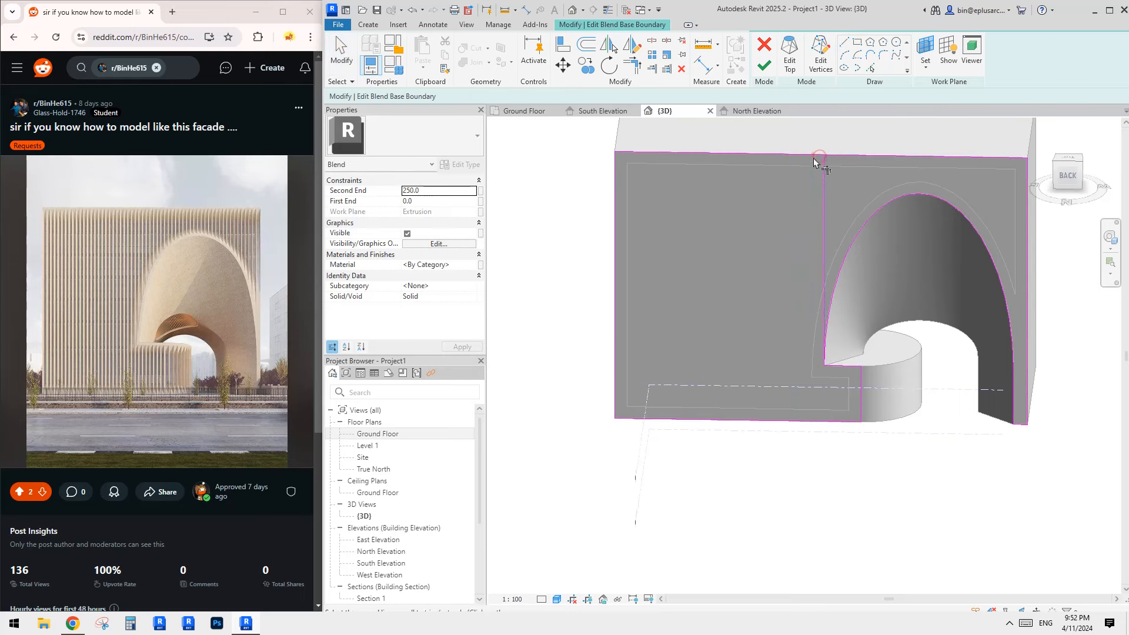
pyautogui.press('Escape')
# - Delete the arch curve and the arch-side lines from the base boundary, ending the outline's upper edge at the new vertical line
pyautogui.click(873, 215)
pyautogui.press('d')
pyautogui.press('e')
pyautogui.moveTo(1055, 289)
pyautogui.mouseDown()
pyautogui.moveTo(992, 416)
pyautogui.moveTo(1002, 414)
pyautogui.mouseUp()
pyautogui.press('d')
pyautogui.press('e')
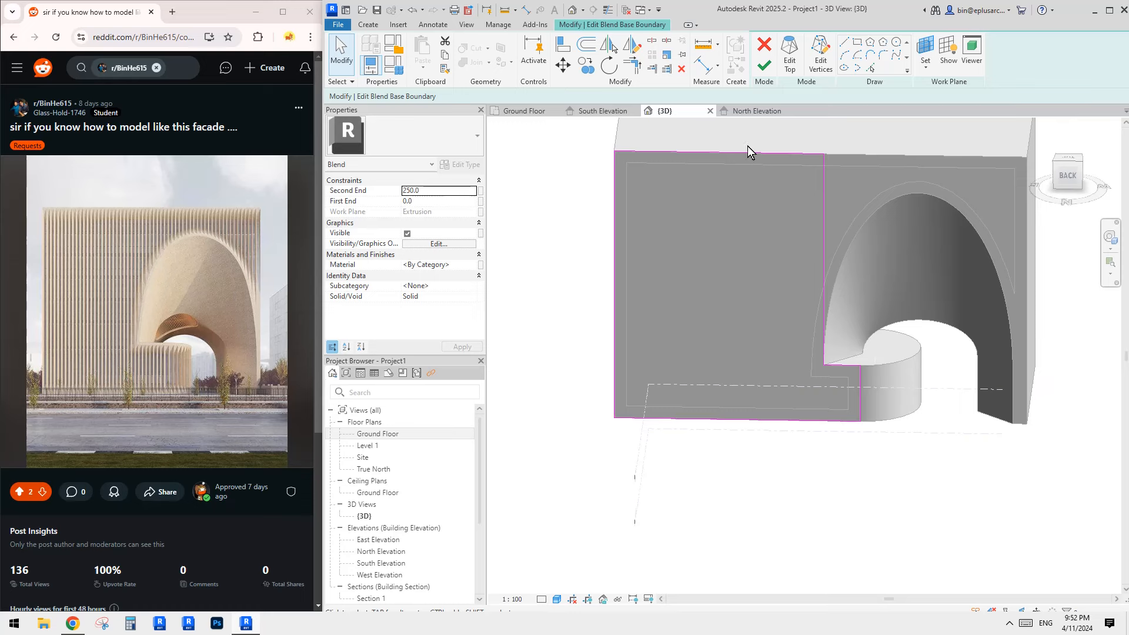
# - In the blend's top boundary, draw a vertical line from the notch edge beside the curved base up to the outline's upper edge
pyautogui.click(789, 56)
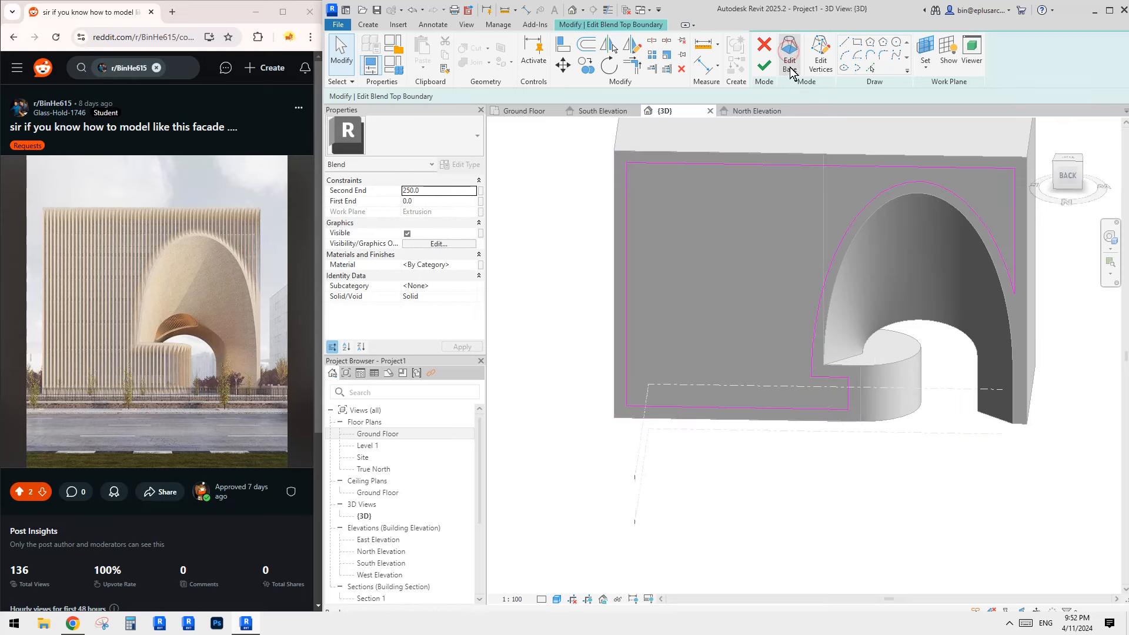
pyautogui.click(844, 42)
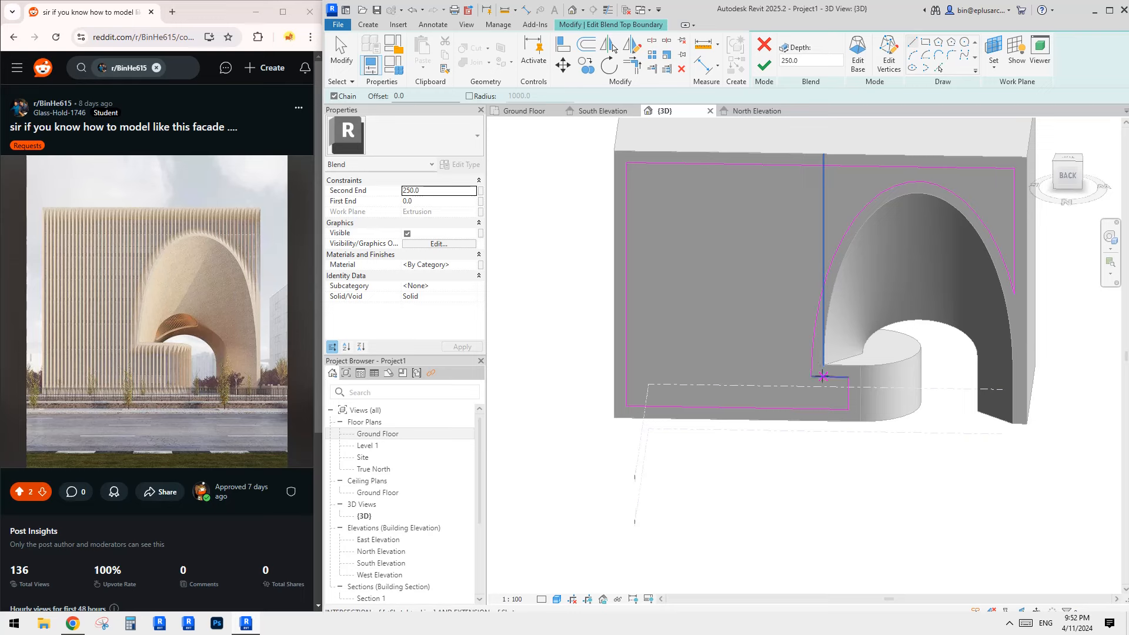
pyautogui.click(822, 376)
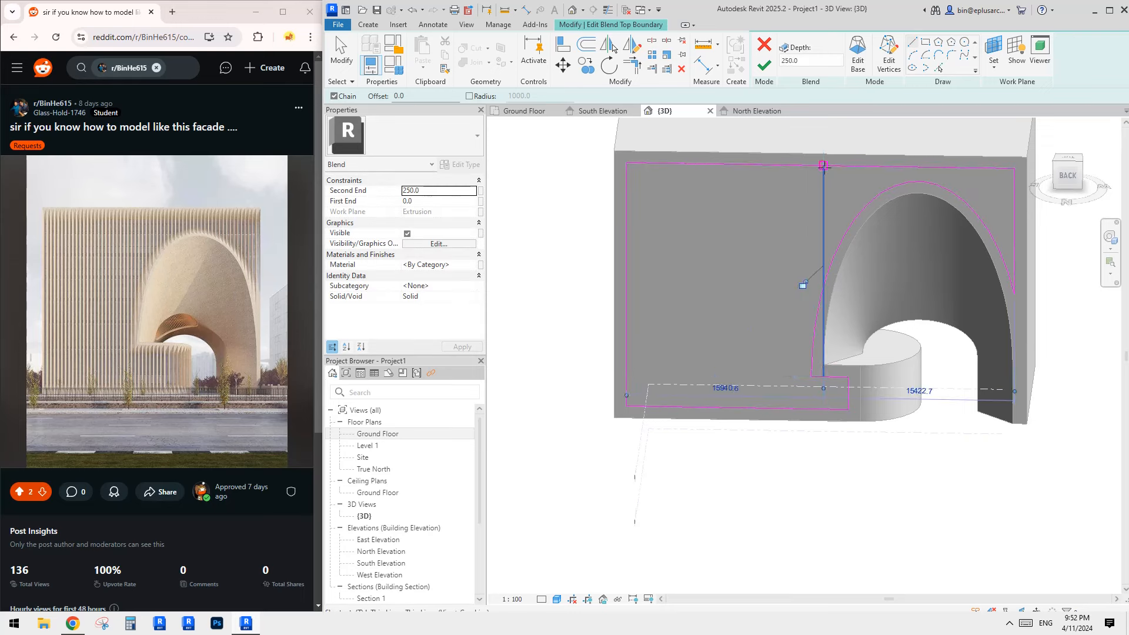
pyautogui.press('Escape')
pyautogui.press('Escape')
# - Remove the arch curve and arch-side lines from the top boundary, close the outline at the new vertical line, and finish the blend sketch
pyautogui.moveTo(835, 249); pyautogui.dragTo(837, 263, button='middle')
pyautogui.click(813, 384)
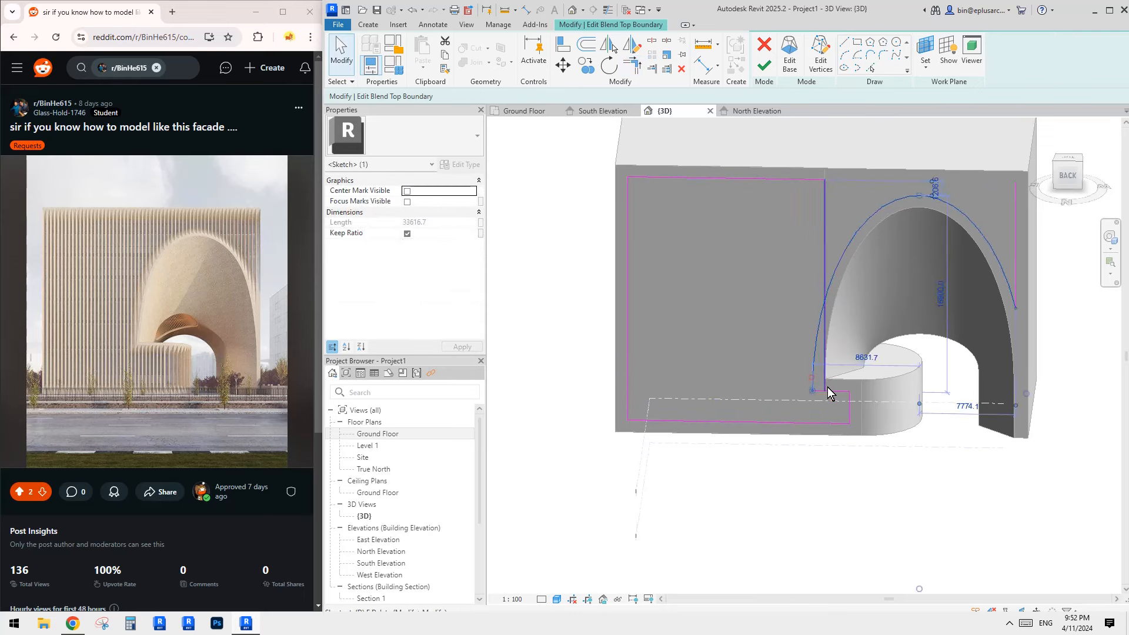
pyautogui.press('Escape')
pyautogui.click(994, 289)
pyautogui.press('Delete')
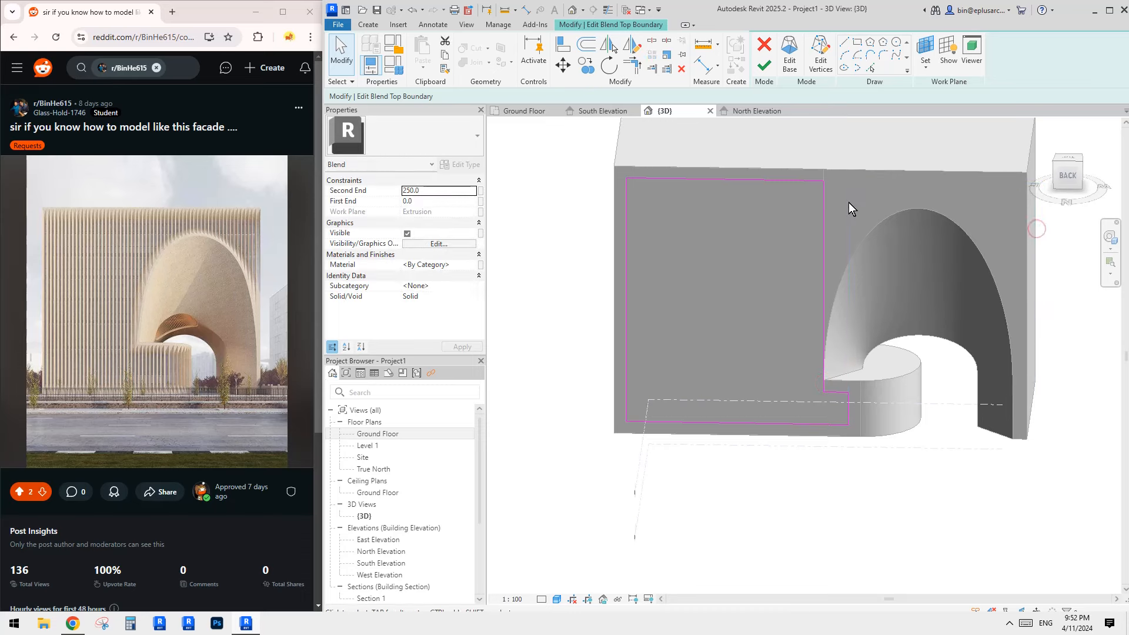
pyautogui.click(762, 75)
# - Try setting the facade blend's Second End to 0 and its First End to 1000
pyautogui.keyDown('shift'); pyautogui.moveTo(837, 199); pyautogui.dragTo(809, 248, button='middle'); pyautogui.keyUp('shift')
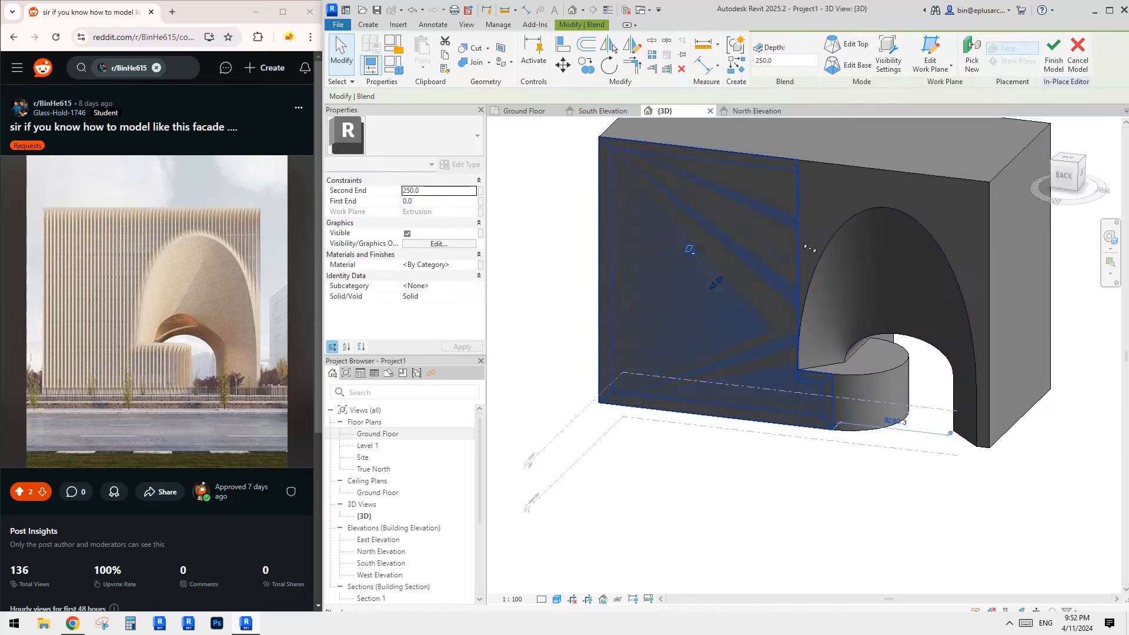
pyautogui.keyDown('shift'); pyautogui.moveTo(625, 257); pyautogui.dragTo(830, 317, button='middle'); pyautogui.keyUp('shift')
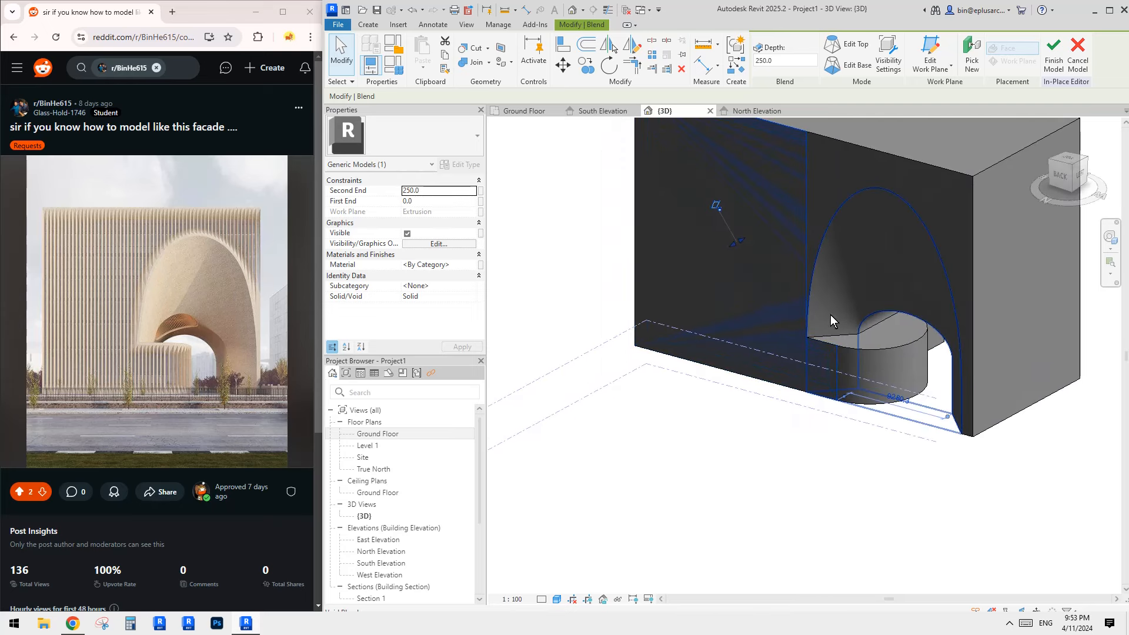
pyautogui.write('0')
pyautogui.click(429, 201)
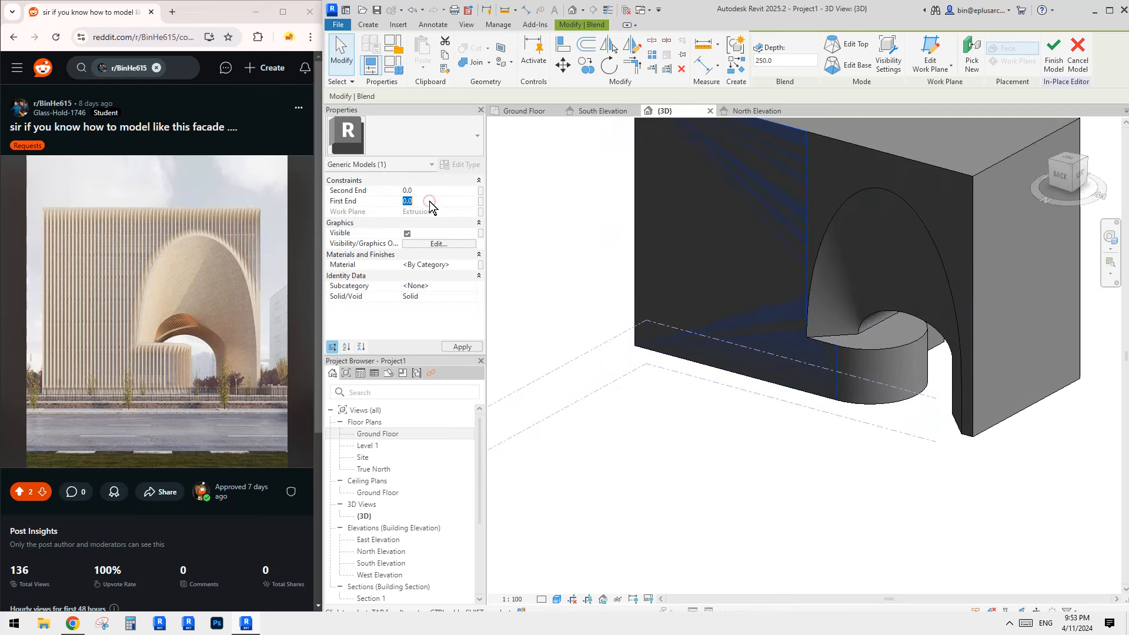
pyautogui.write('100')
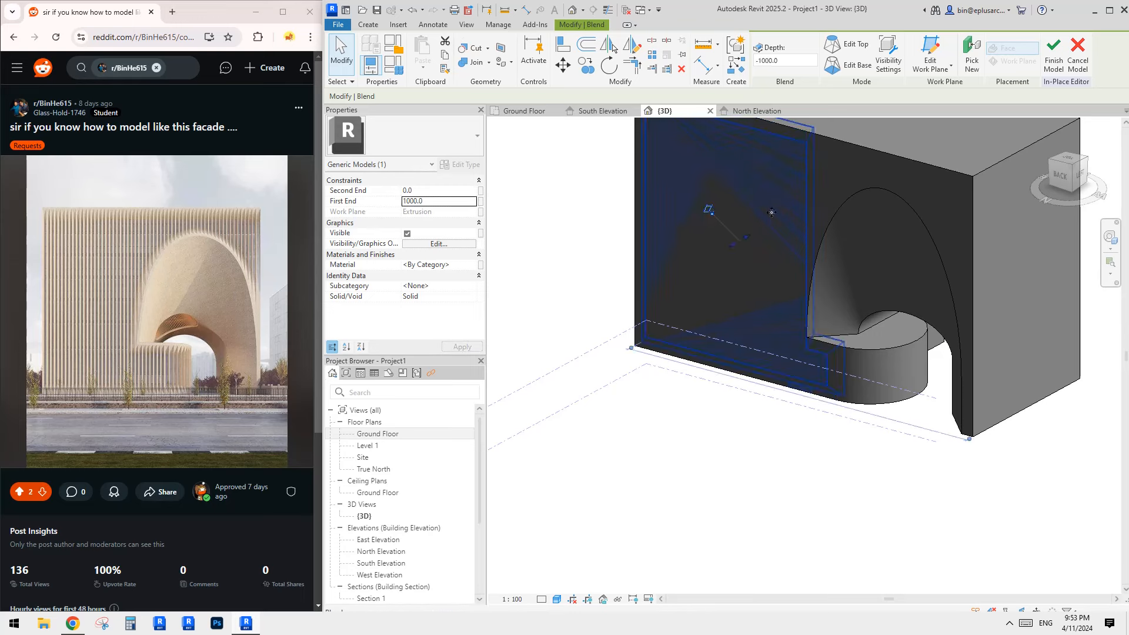
pyautogui.press('Escape')
pyautogui.keyDown('shift'); pyautogui.moveTo(883, 273); pyautogui.dragTo(846, 291, button='middle'); pyautogui.keyUp('shift')
# - Set the facade blend's Second End to 1000 and its First End to 0
pyautogui.click(745, 217)
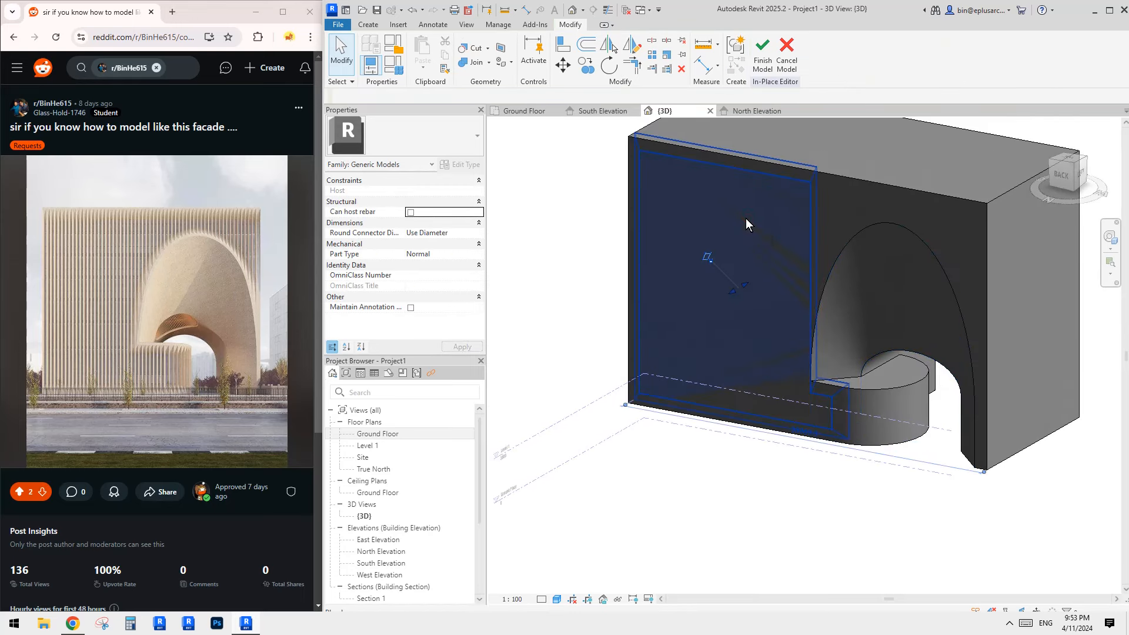
pyautogui.keyDown('shift'); pyautogui.moveTo(746, 218); pyautogui.dragTo(498, 205, button='middle'); pyautogui.keyUp('shift')
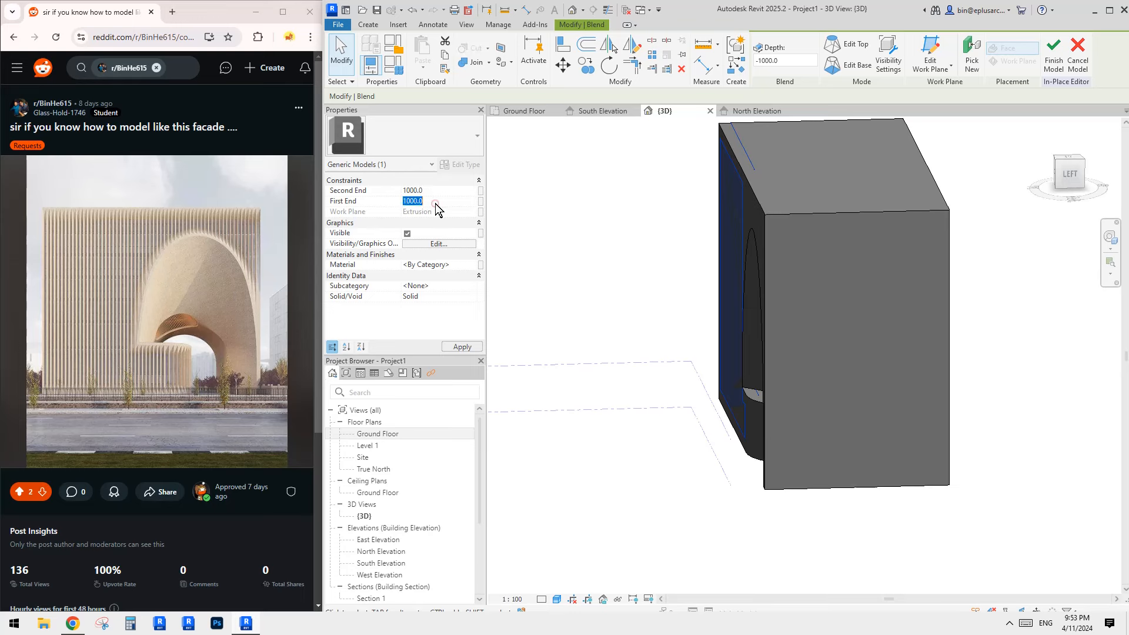
pyautogui.keyDown('shift'); pyautogui.moveTo(698, 239); pyautogui.dragTo(702, 250, button='middle'); pyautogui.keyUp('shift')
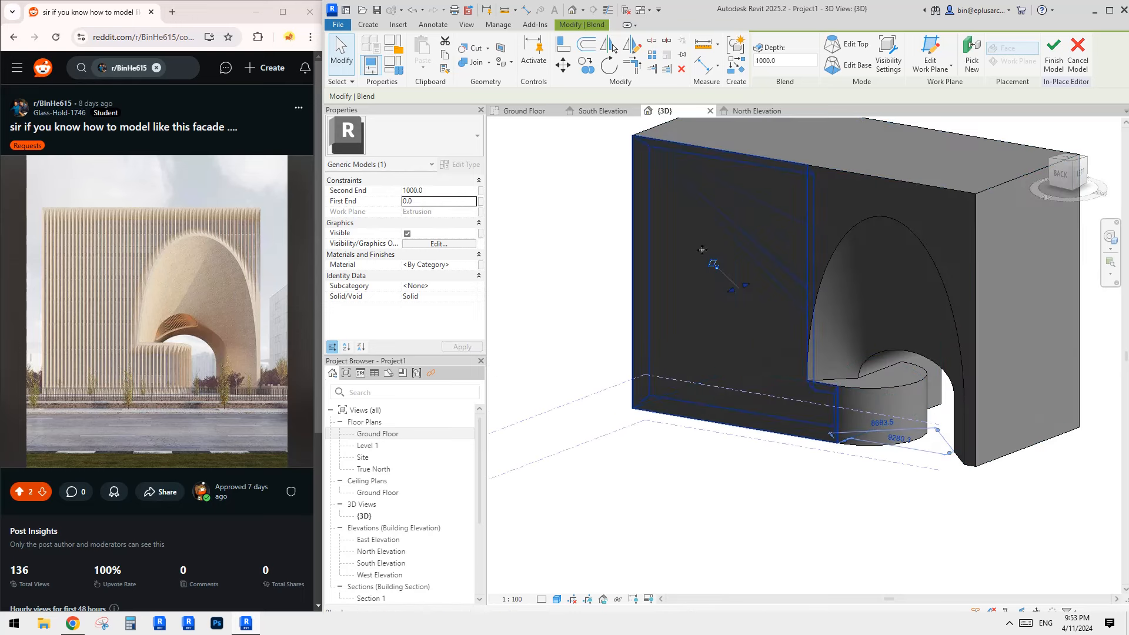
# - Change the facade blend to Void and cut the main building mass with it
pyautogui.click(471, 298)
pyautogui.click(436, 315)
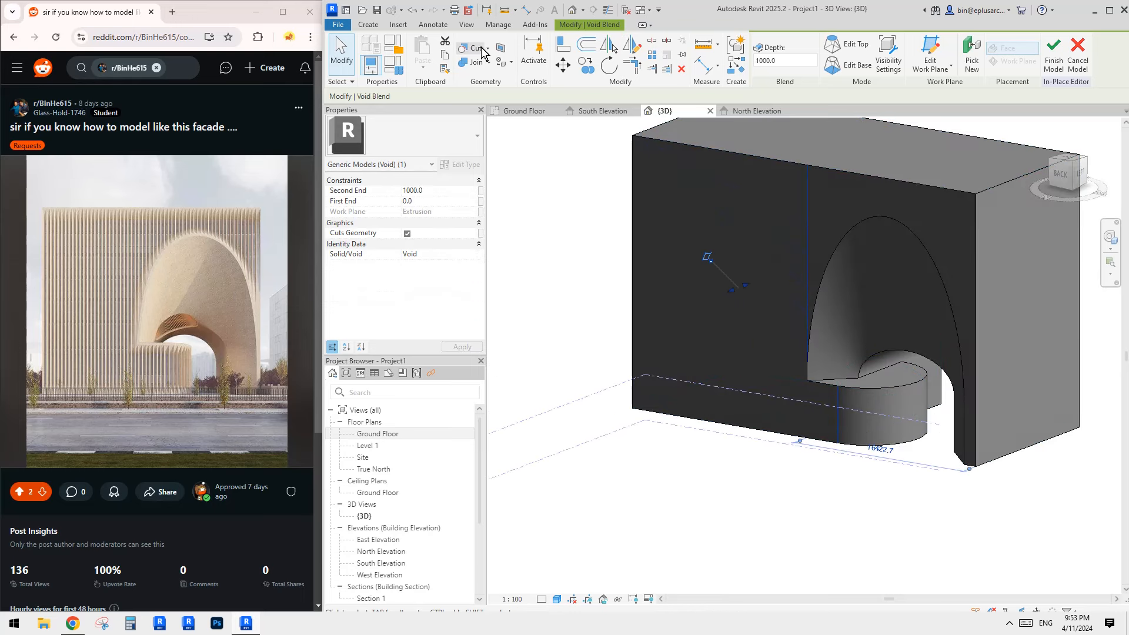
pyautogui.click(477, 50)
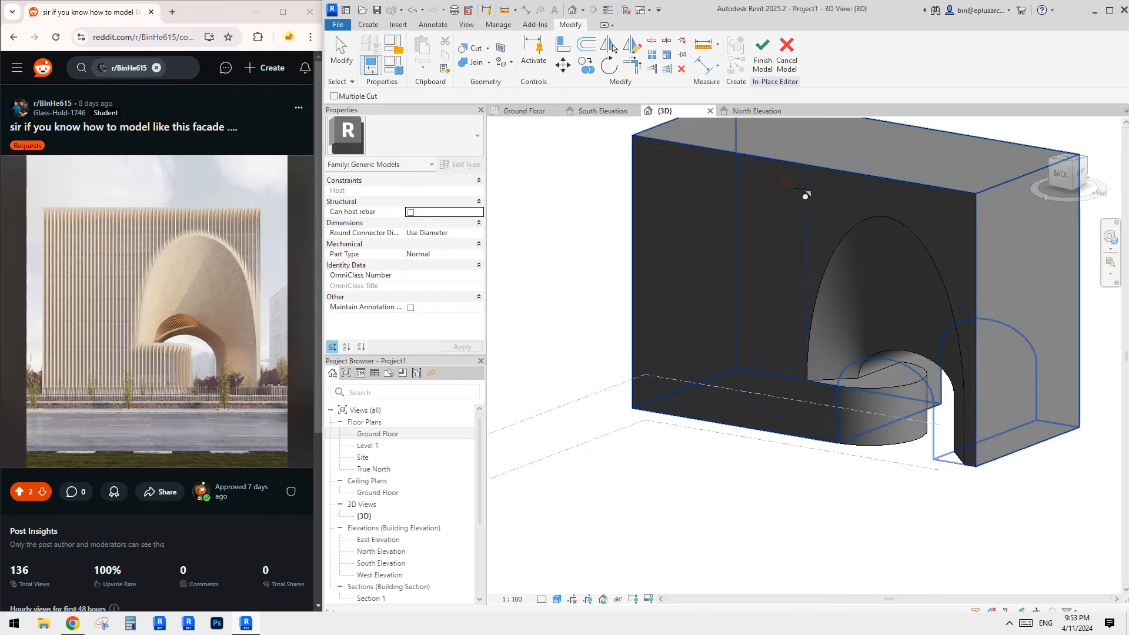
pyautogui.click(800, 189)
pyautogui.press('Escape')
pyautogui.scroll(-2, 875, 251)
pyautogui.keyDown('shift'); pyautogui.moveTo(875, 251); pyautogui.dragTo(941, 279, button='middle'); pyautogui.keyUp('shift')
pyautogui.scroll(2, 876, 270)
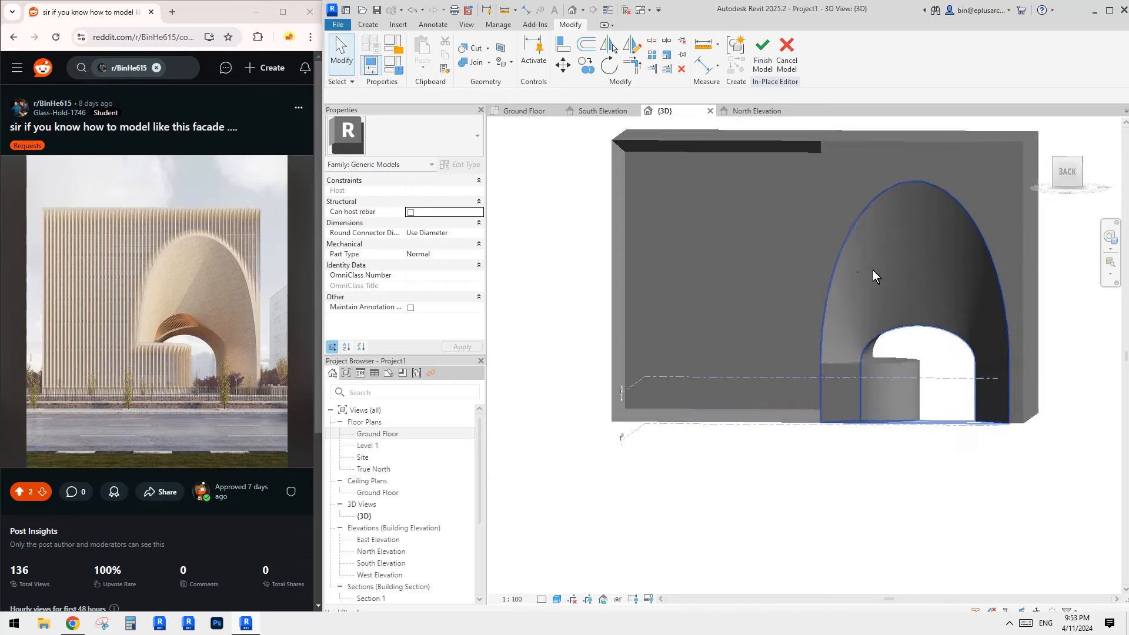
pyautogui.keyDown('shift'); pyautogui.moveTo(776, 283); pyautogui.dragTo(829, 287, button='middle'); pyautogui.keyUp('shift')
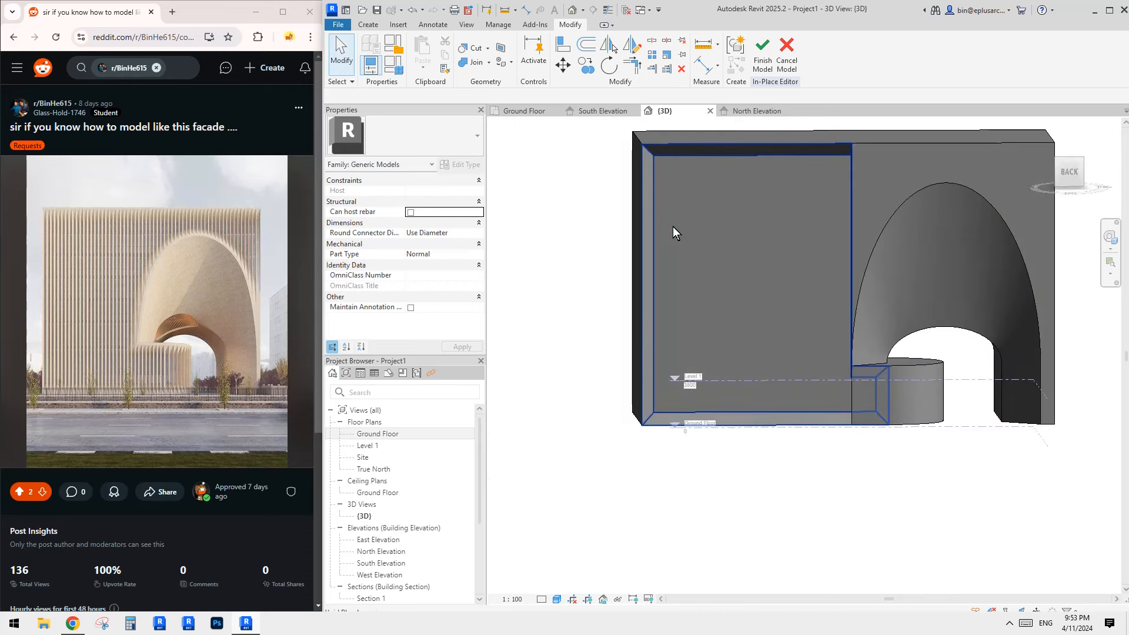
# - In the void blend's top boundary, move the outer vertical line 800 toward the building's outer edge and finish the sketch
pyautogui.click(654, 200)
pyautogui.press('Escape')
pyautogui.moveTo(695, 217); pyautogui.dragTo(650, 231, button='middle')
pyautogui.click(651, 230)
pyautogui.press('Escape')
pyautogui.doubleClick(648, 191)
pyautogui.scroll(1, 647, 191)
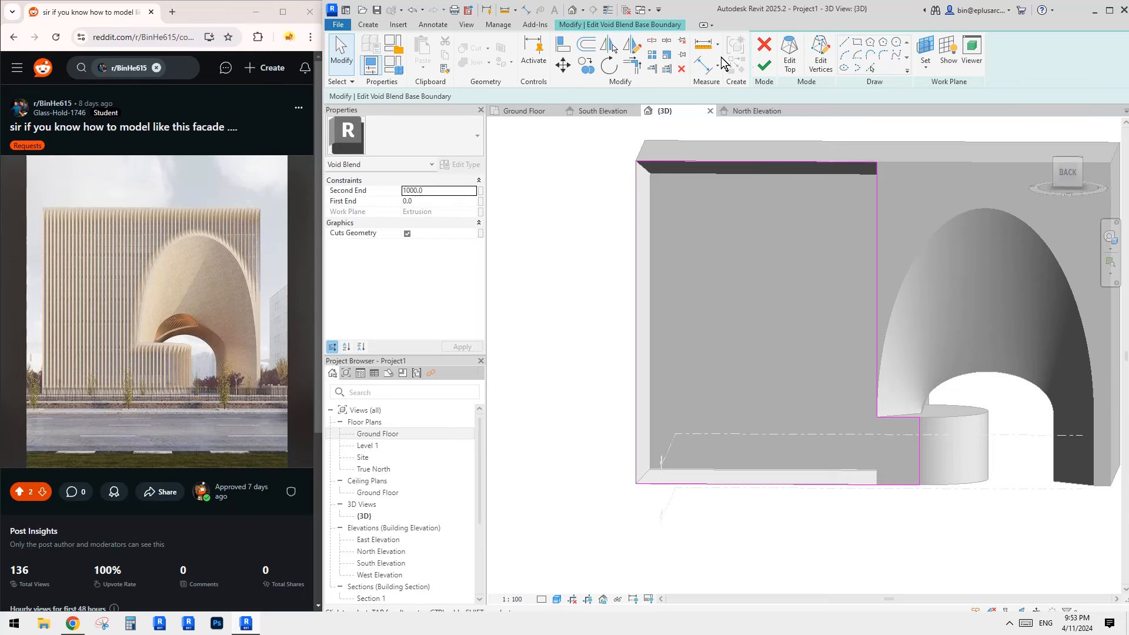
pyautogui.click(790, 54)
pyautogui.click(651, 233)
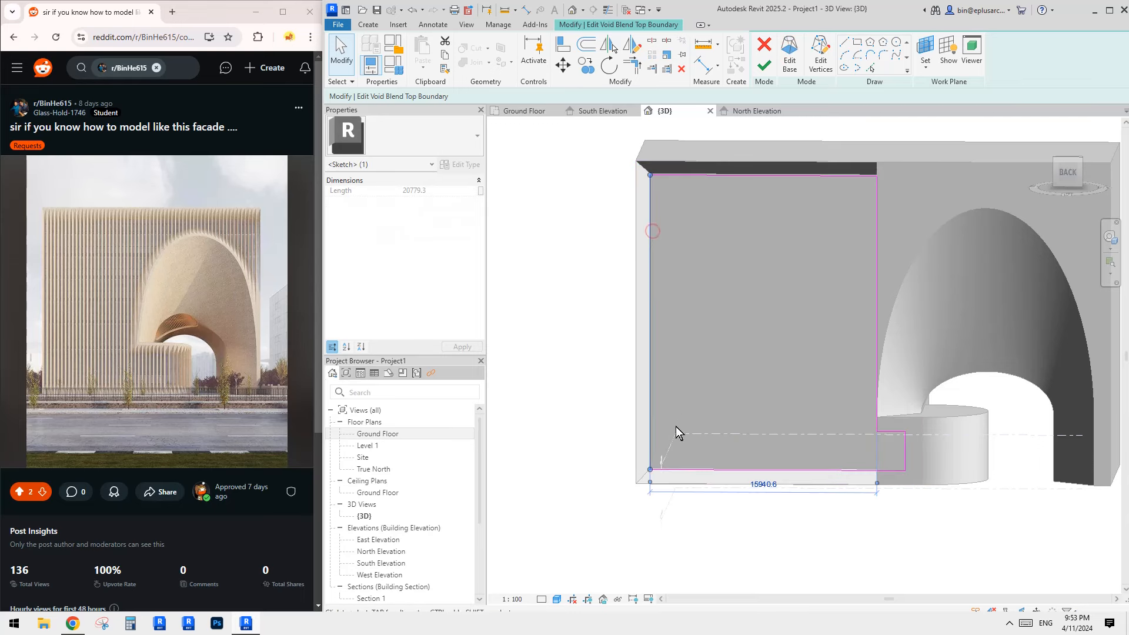
pyautogui.press('m')
pyautogui.press('v')
pyautogui.click(650, 378)
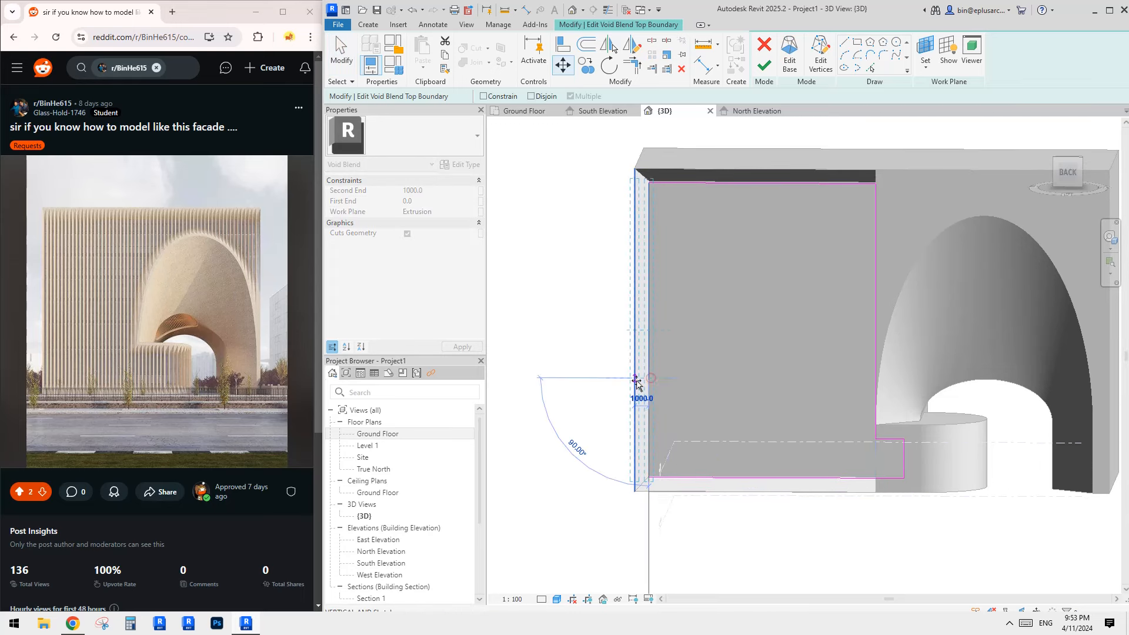
pyautogui.write('8')
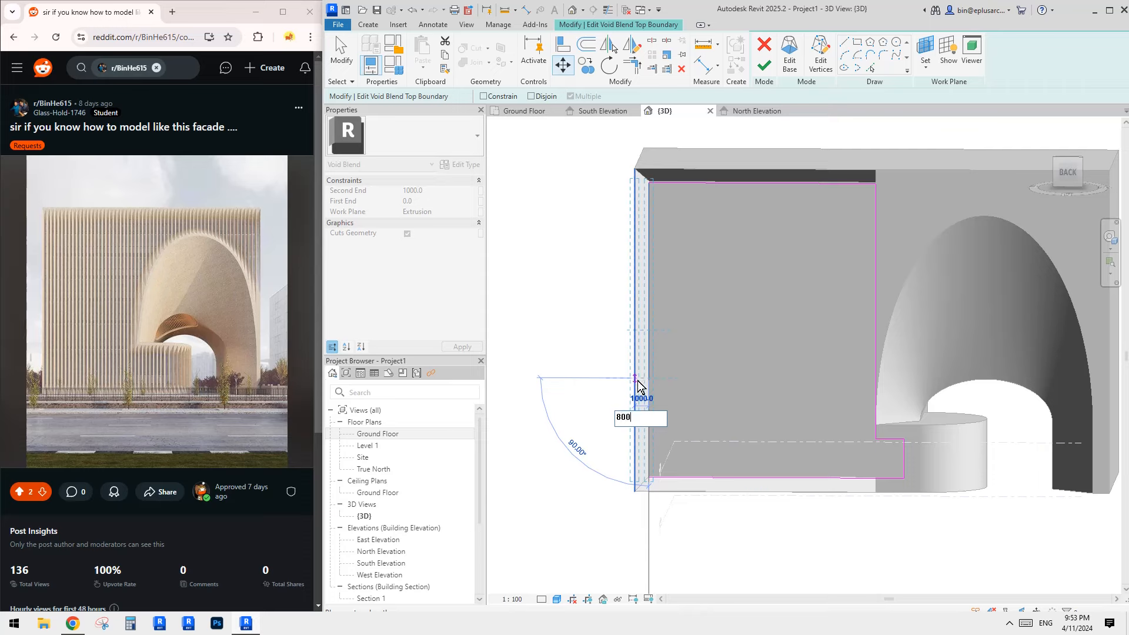
pyautogui.write('00')
pyautogui.press('Return')
pyautogui.click(676, 370)
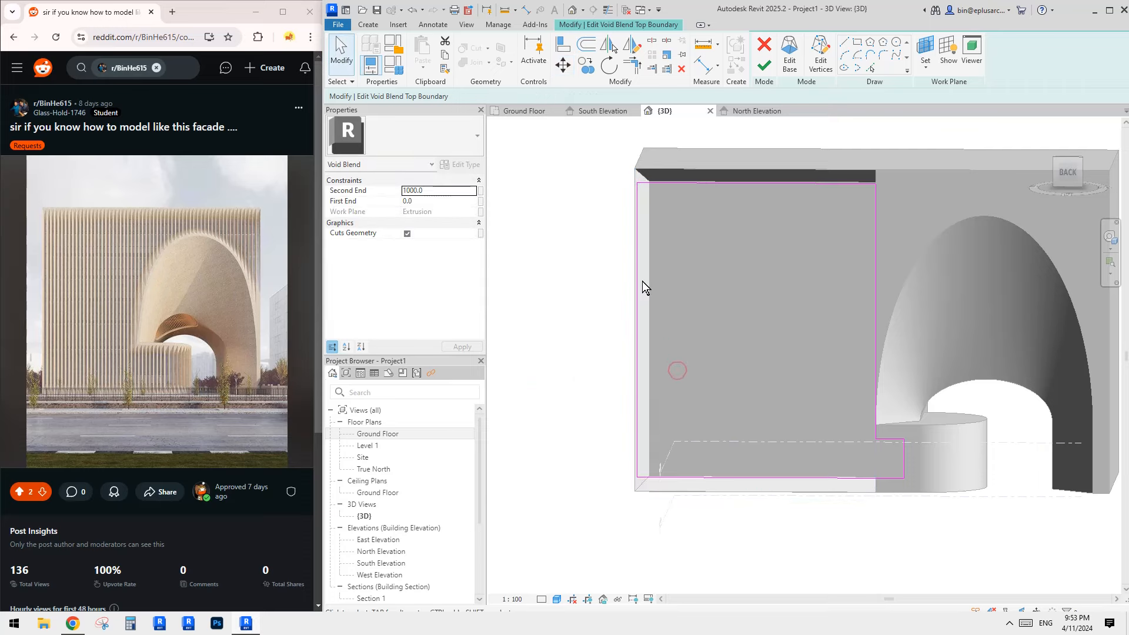
pyautogui.click(764, 66)
# - Cut the curved base volume beside the arch with the facade's void blend
pyautogui.keyDown('shift'); pyautogui.moveTo(789, 287); pyautogui.dragTo(839, 368, button='middle'); pyautogui.keyUp('shift')
pyautogui.keyDown('shift'); pyautogui.moveTo(868, 460); pyautogui.dragTo(656, 459, button='middle'); pyautogui.keyUp('shift')
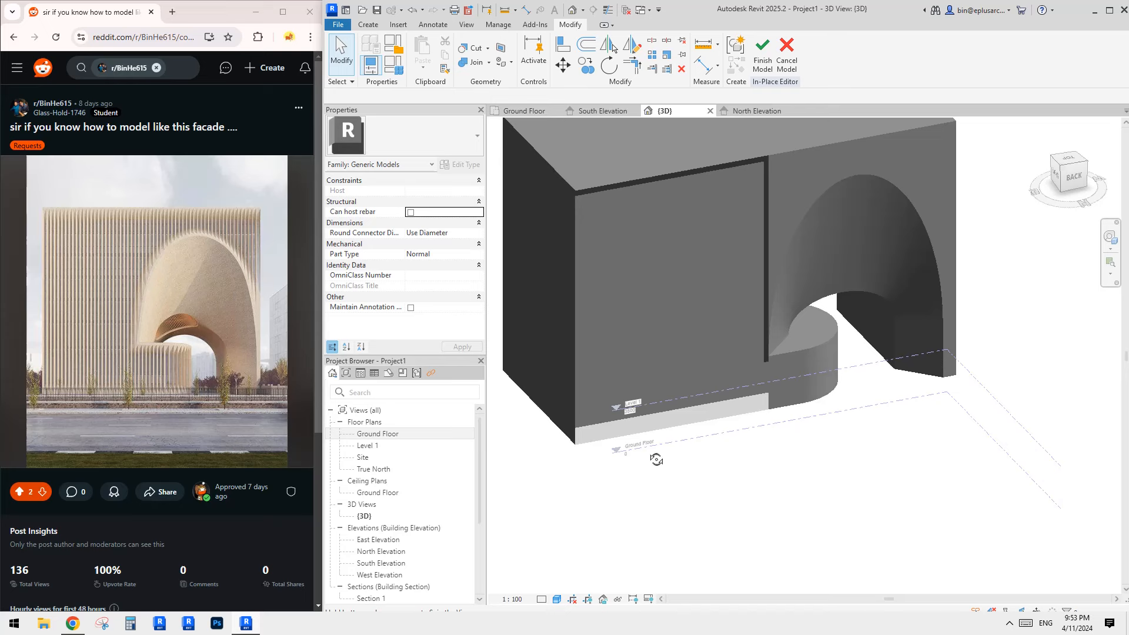
pyautogui.click(701, 406)
pyautogui.keyDown('shift'); pyautogui.moveTo(701, 405); pyautogui.dragTo(841, 362, button='middle'); pyautogui.keyUp('shift')
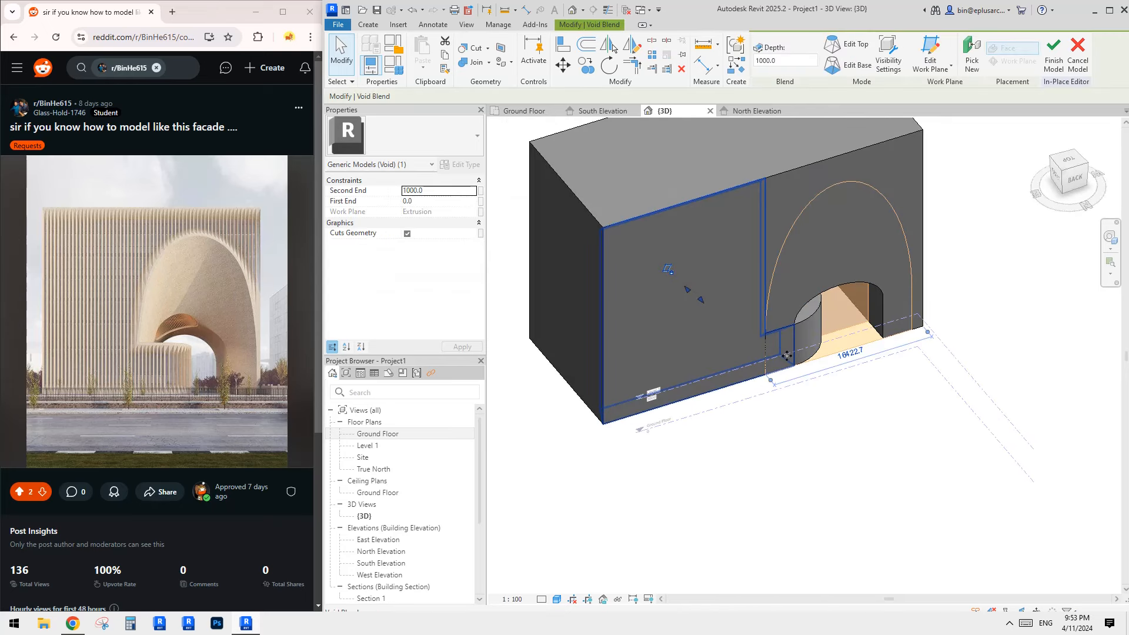
pyautogui.click(901, 357)
pyautogui.keyDown('shift'); pyautogui.moveTo(929, 364); pyautogui.dragTo(828, 338, button='middle'); pyautogui.keyUp('shift')
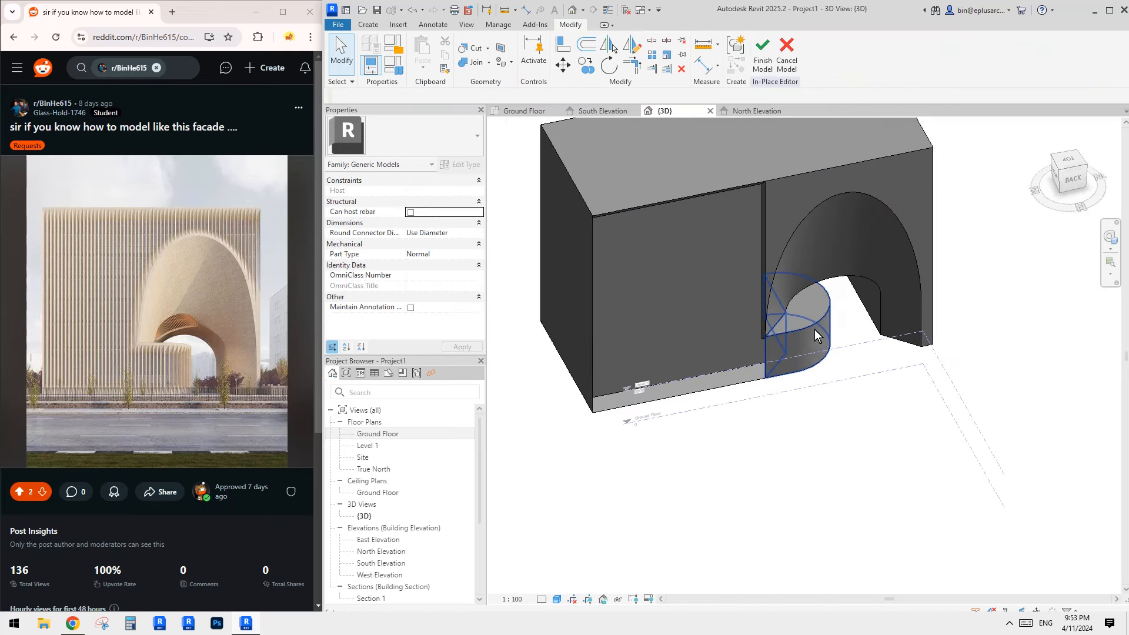
pyautogui.click(472, 48)
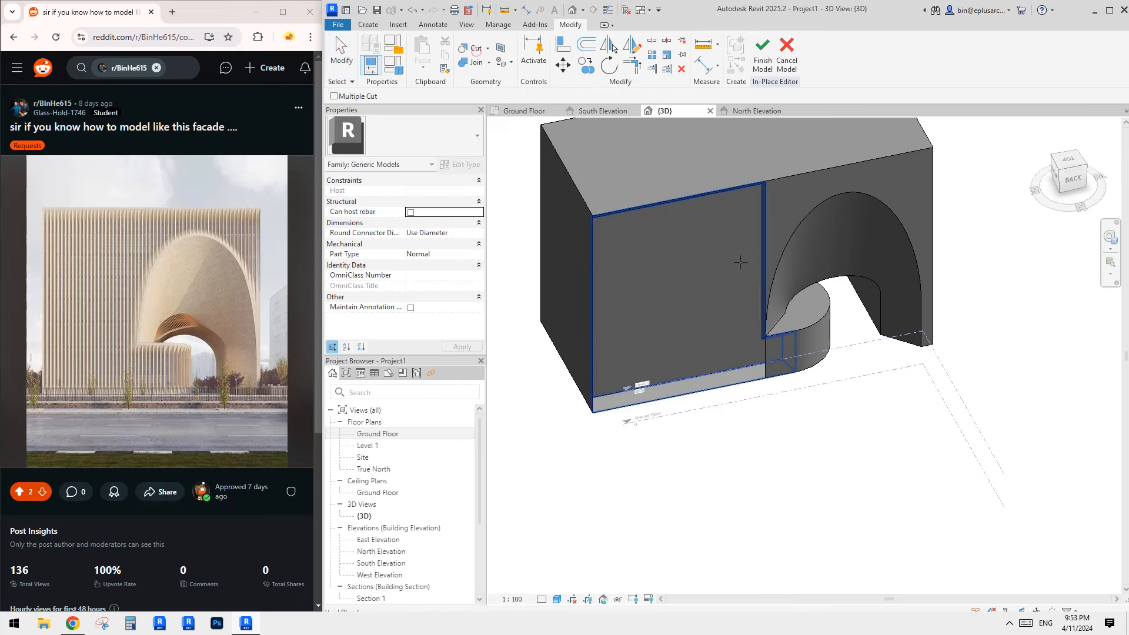
pyautogui.click(724, 289)
pyautogui.click(815, 345)
pyautogui.press('Escape')
# - In the facade void blend's top boundary, move the vertical line beside the arch 1000 away from the arch and finish the sketch
pyautogui.keyDown('shift'); pyautogui.moveTo(979, 341); pyautogui.dragTo(755, 265, button='middle'); pyautogui.keyUp('shift')
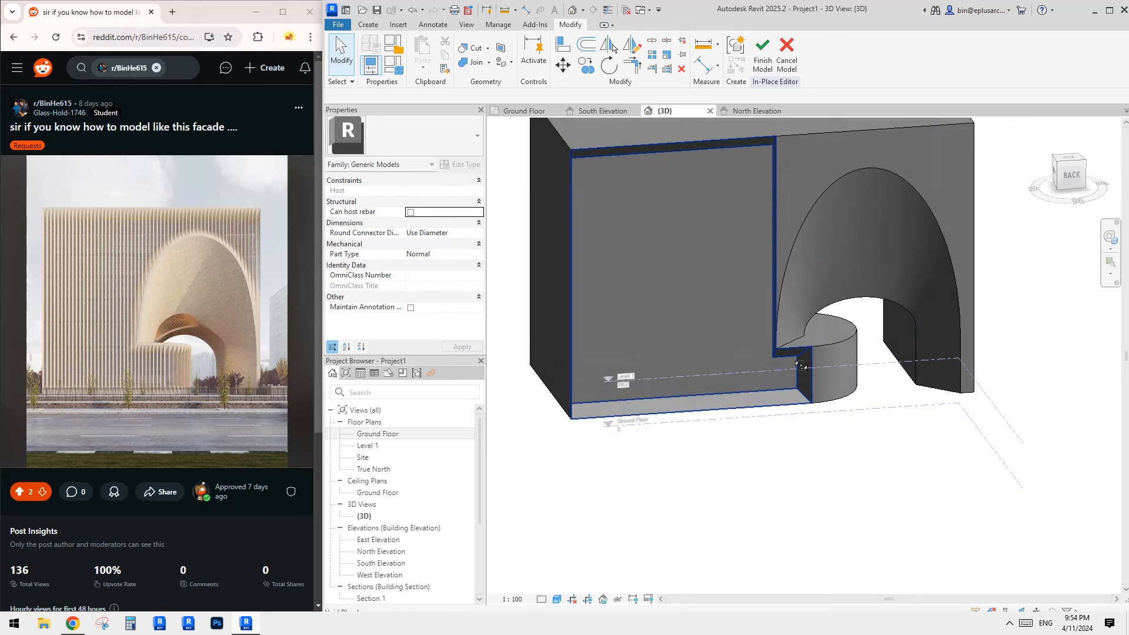
pyautogui.click(770, 156)
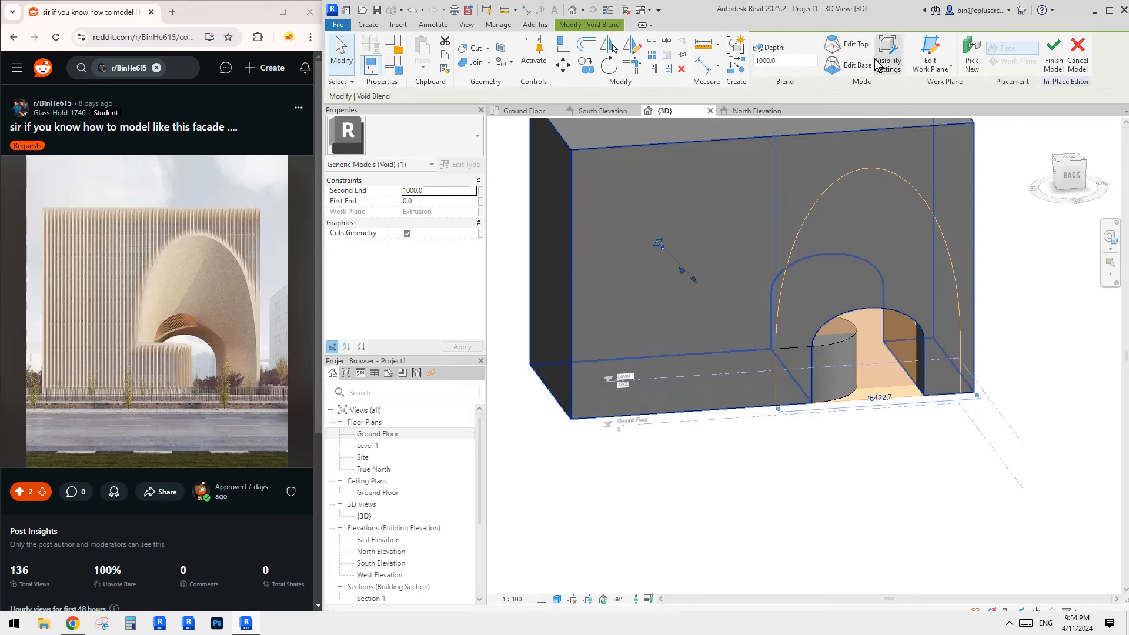
pyautogui.click(846, 44)
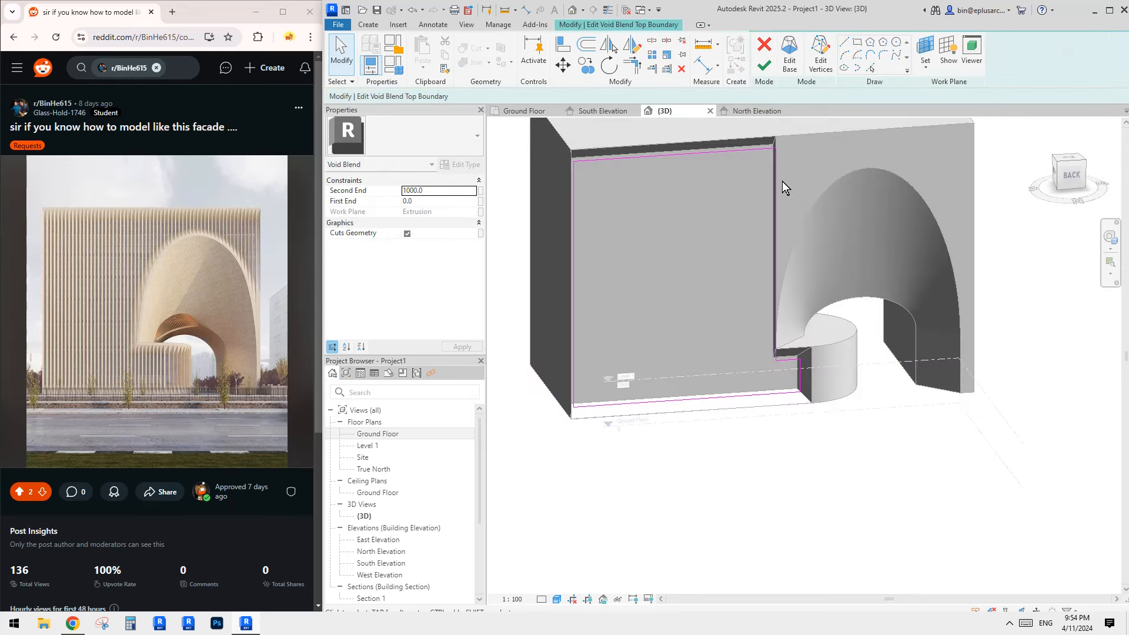
pyautogui.moveTo(785, 182)
pyautogui.keyDown('shift'); pyautogui.mouseDown(button='middle')
pyautogui.moveTo(767, 178)
pyautogui.moveTo(768, 198)
pyautogui.mouseUp(button='middle'); pyautogui.keyUp('shift')
pyautogui.click(771, 192)
pyautogui.press('m')
pyautogui.press('v')
pyautogui.click(736, 234)
pyautogui.write('1000')
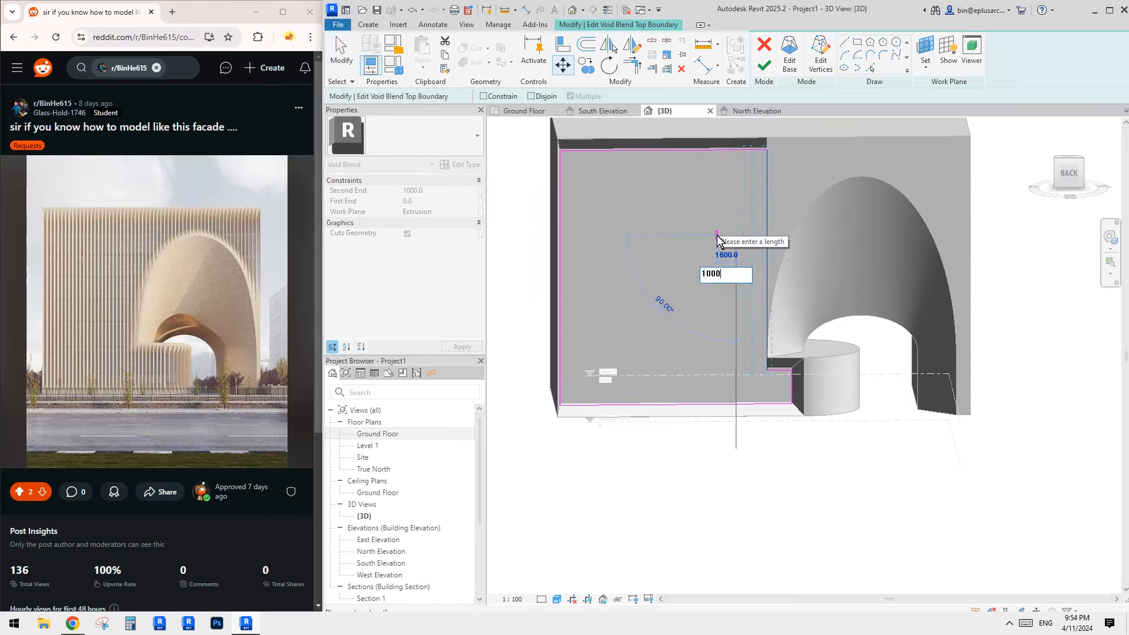
pyautogui.press('Return')
pyautogui.press('Escape')
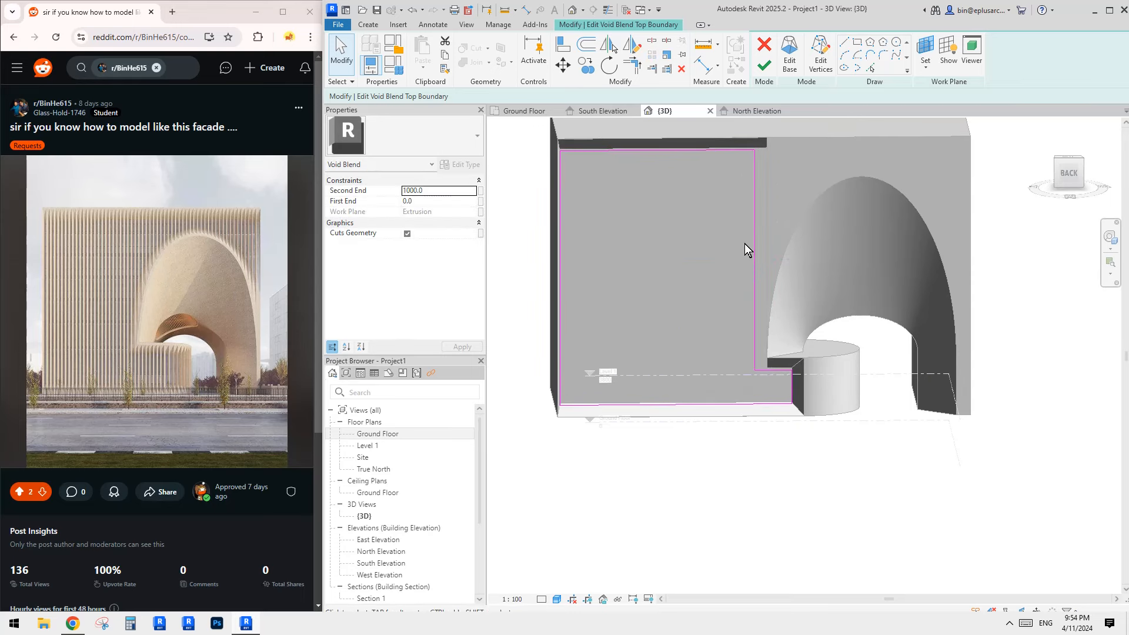
pyautogui.click(765, 65)
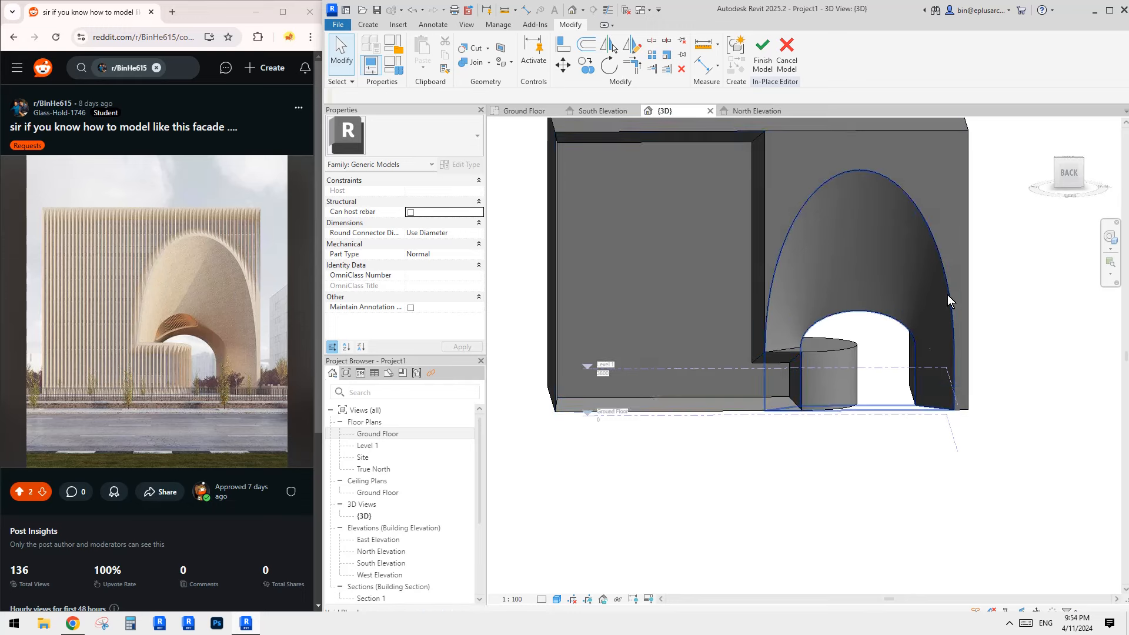
# - Start a void sweep and pick the facade's bottom front edge and the curved base's bottom arc as its path
pyautogui.moveTo(729, 306); pyautogui.dragTo(711, 337, button='middle')
pyautogui.scroll(1, 760, 365)
pyautogui.moveTo(760, 366); pyautogui.dragTo(810, 407, button='middle')
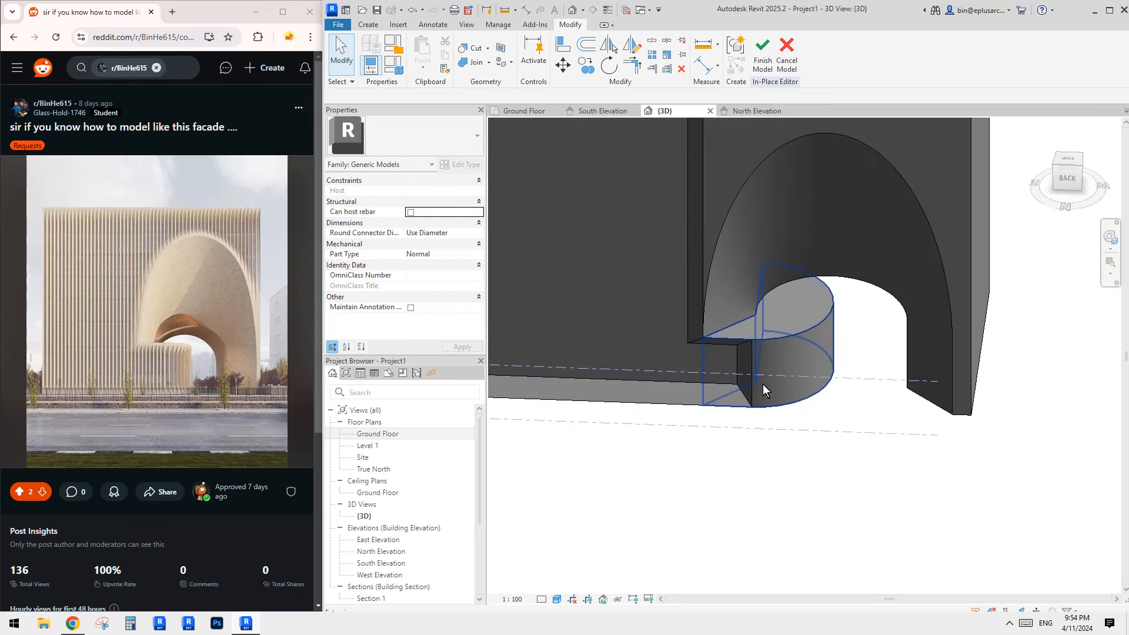
pyautogui.click(368, 24)
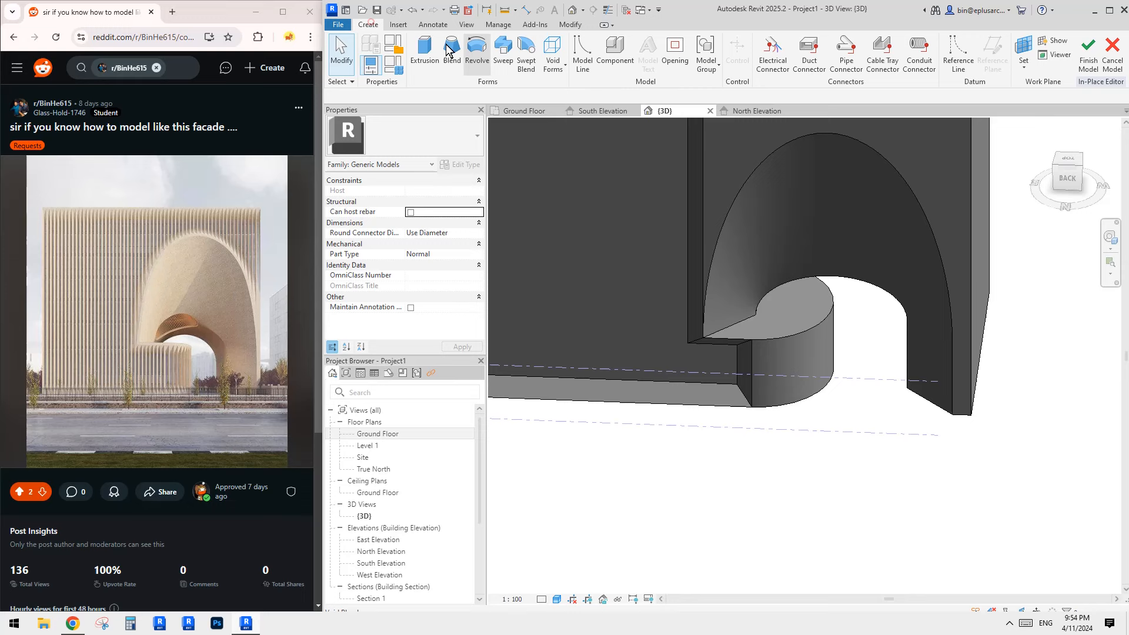
pyautogui.click(552, 59)
pyautogui.click(577, 158)
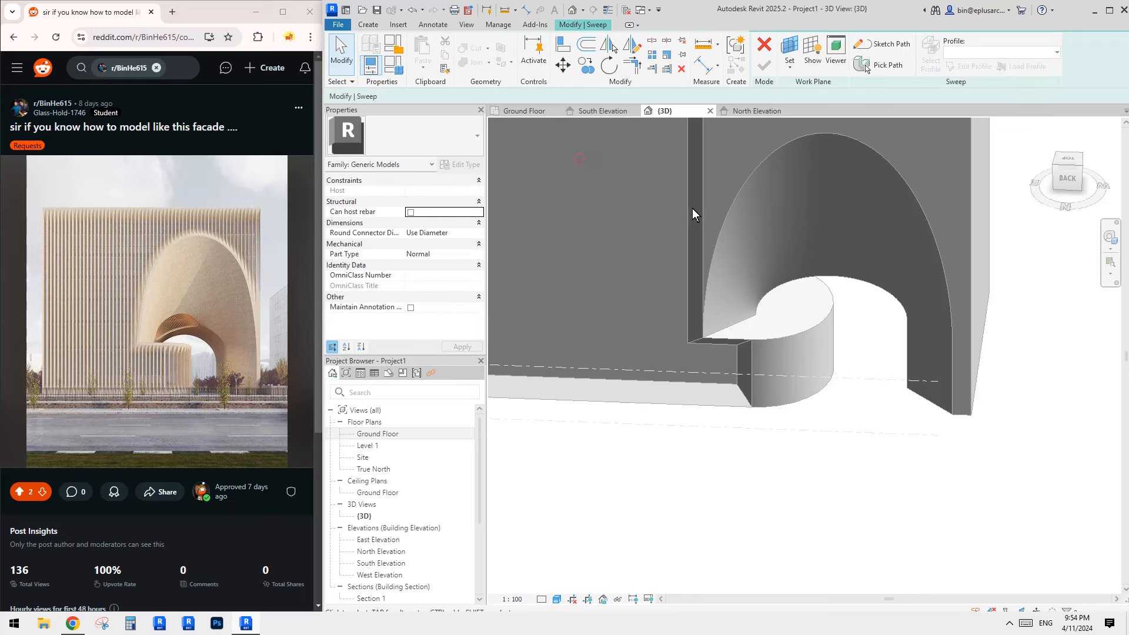
pyautogui.click(878, 66)
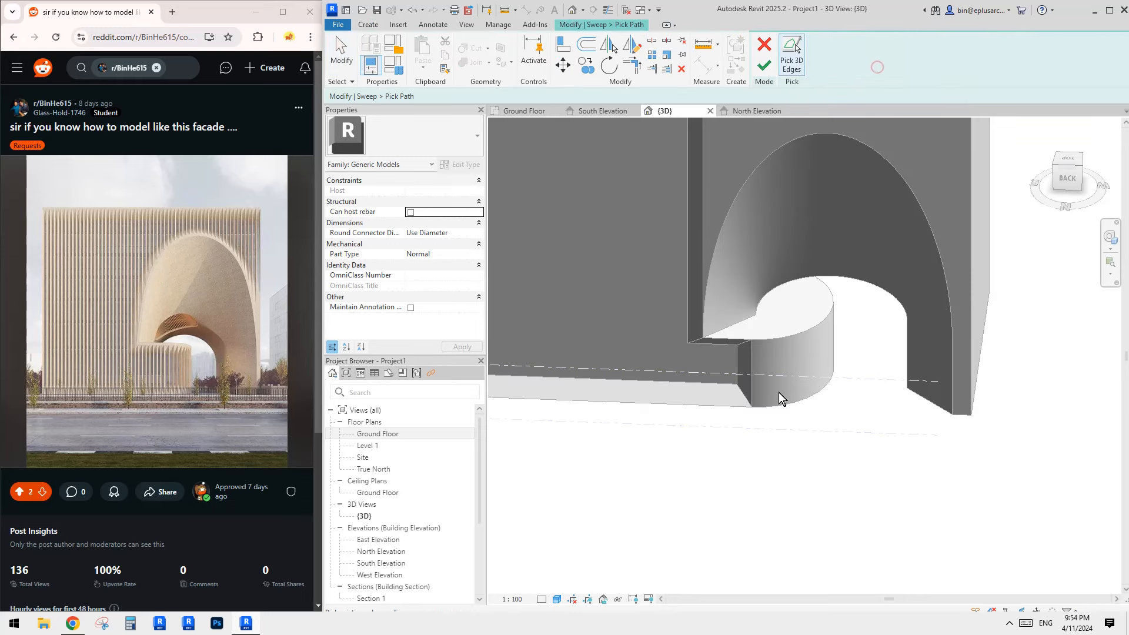
pyautogui.click(735, 406)
pyautogui.click(781, 407)
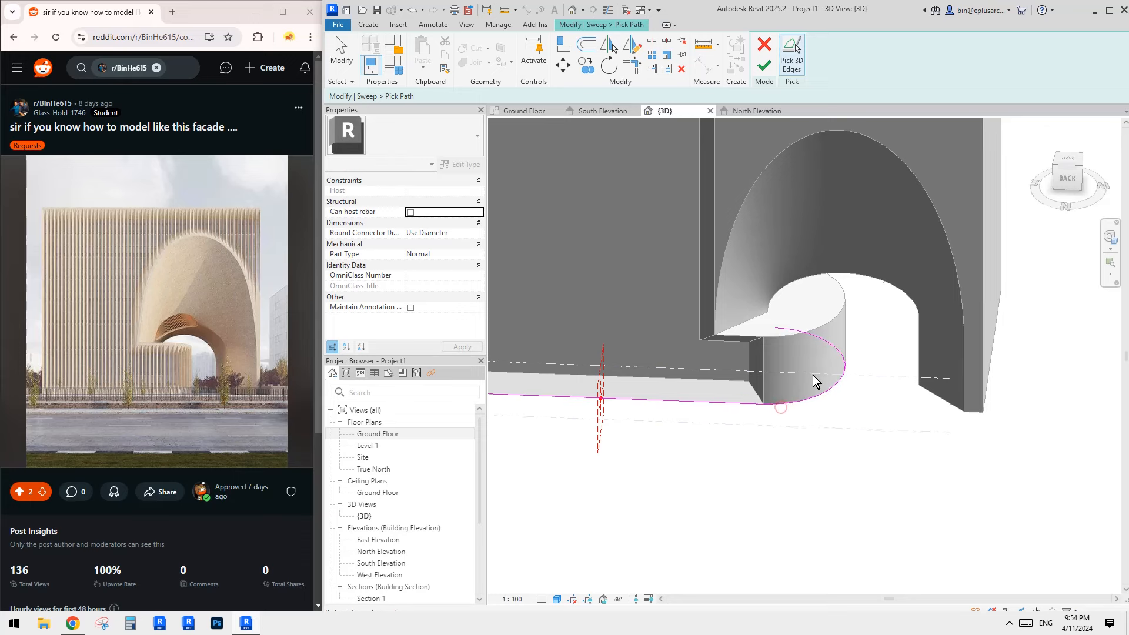
pyautogui.keyDown('shift'); pyautogui.moveTo(813, 374); pyautogui.dragTo(850, 379, button='middle'); pyautogui.keyUp('shift')
pyautogui.keyDown('shift'); pyautogui.moveTo(606, 402); pyautogui.dragTo(819, 347, button='middle'); pyautogui.keyUp('shift')
pyautogui.scroll(1, 669, 402)
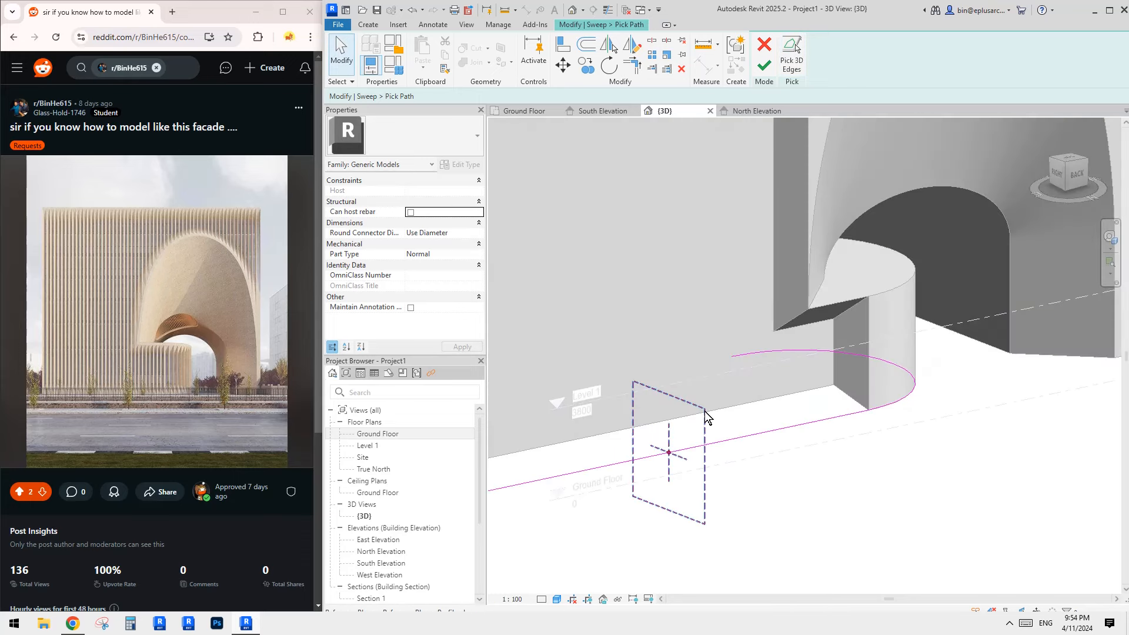
pyautogui.click(764, 65)
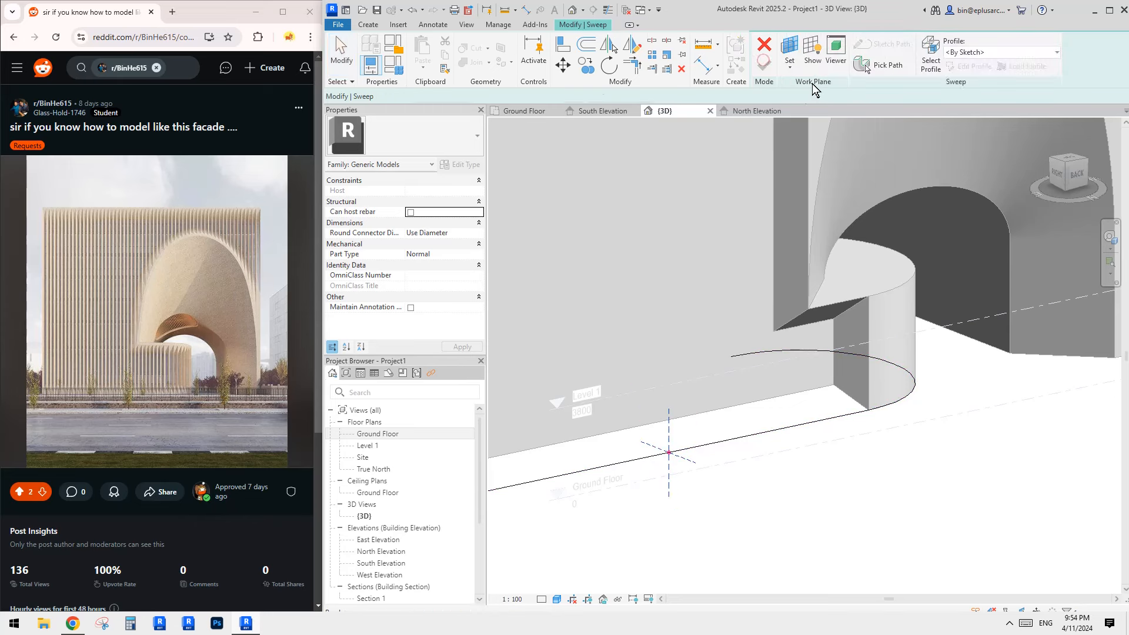
# - Sketch the void sweep's four-sided profile from the recess edges at the curved base's cut end, trimming the corners closed
pyautogui.click(954, 68)
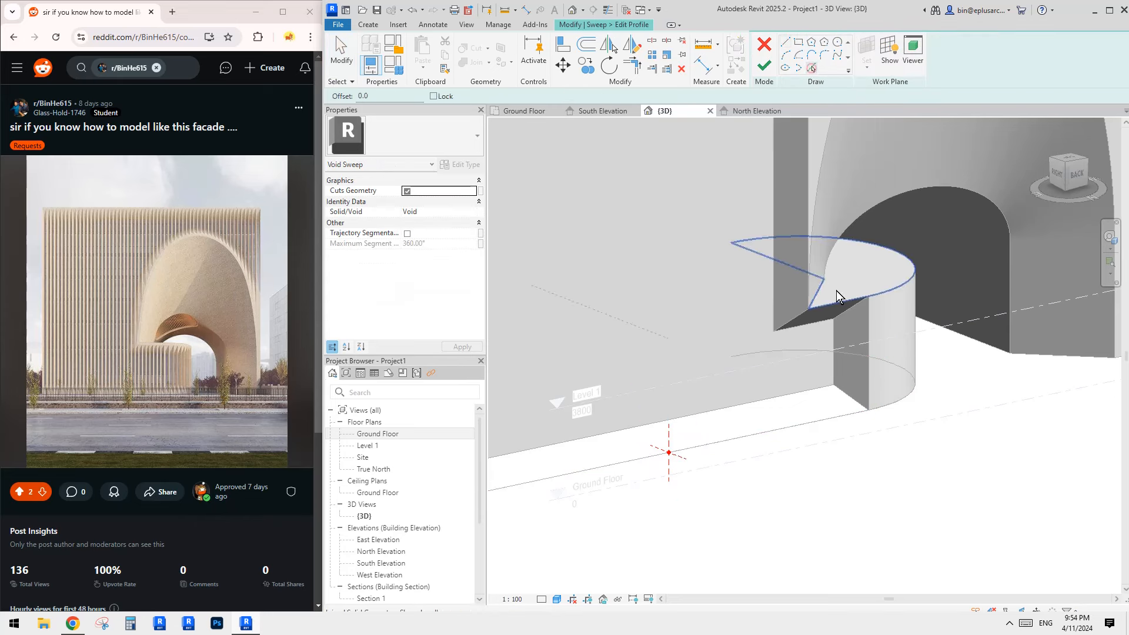
pyautogui.hotkey('ctrl', 'z')
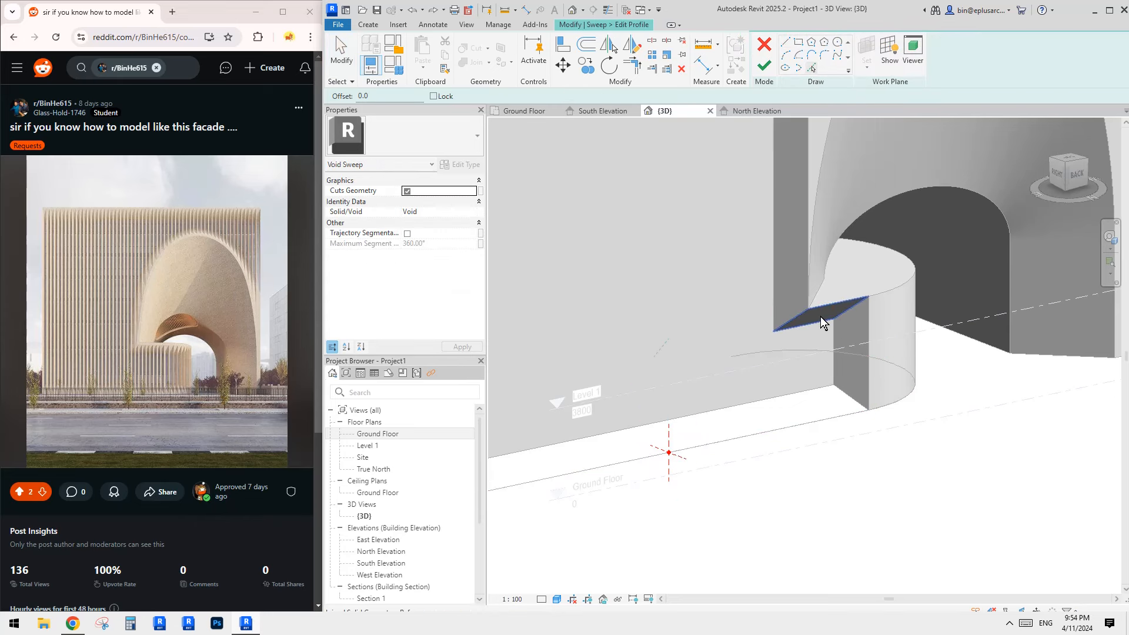
pyautogui.click(820, 316)
pyautogui.click(811, 358)
pyautogui.click(824, 396)
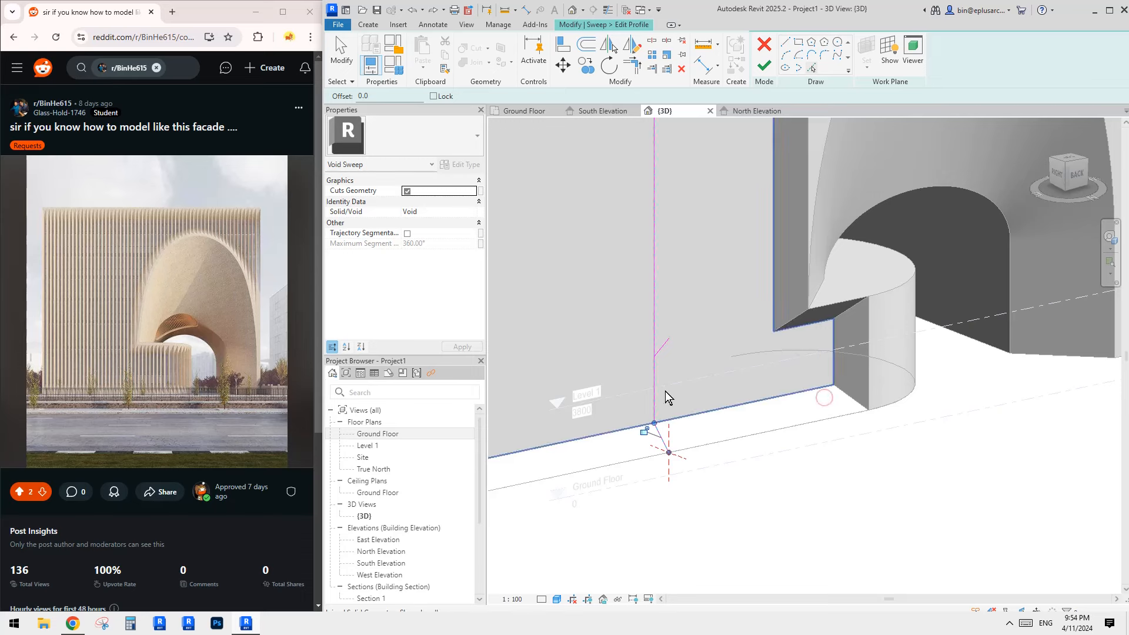
pyautogui.click(870, 330)
pyautogui.press('t')
pyautogui.press('r')
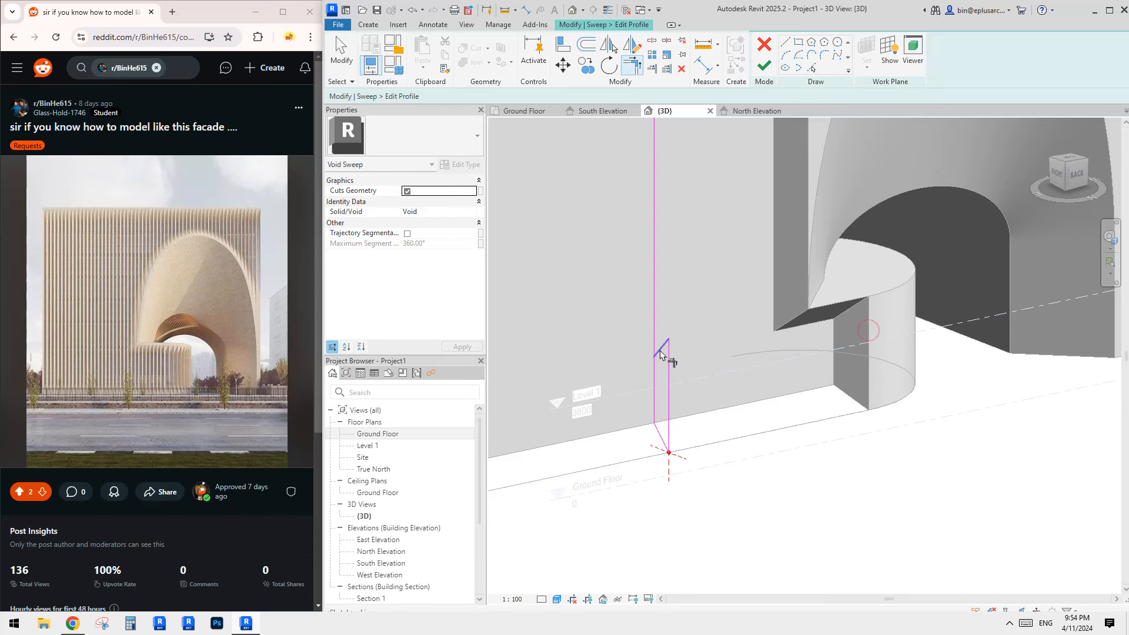
pyautogui.click(659, 349)
pyautogui.click(652, 366)
pyautogui.click(764, 65)
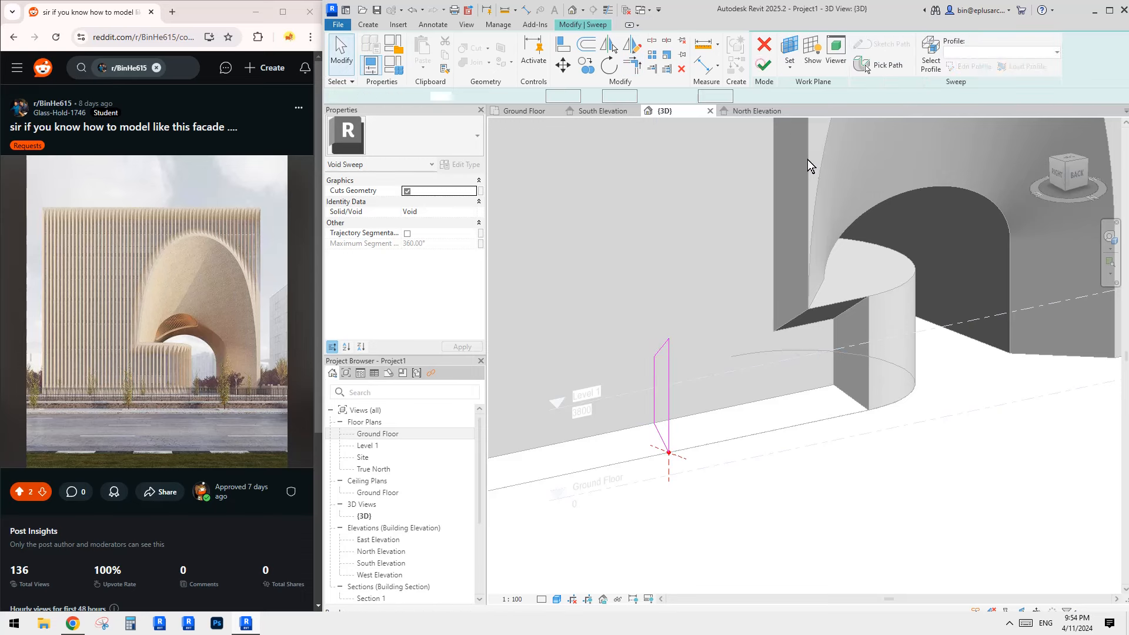
# - Edit the void sweep's path, shortening its straight segment to 3000 from the start of the curved base's arc
pyautogui.keyDown('shift'); pyautogui.moveTo(807, 160); pyautogui.dragTo(754, 327, button='middle'); pyautogui.keyUp('shift')
pyautogui.scroll(2, 703, 321)
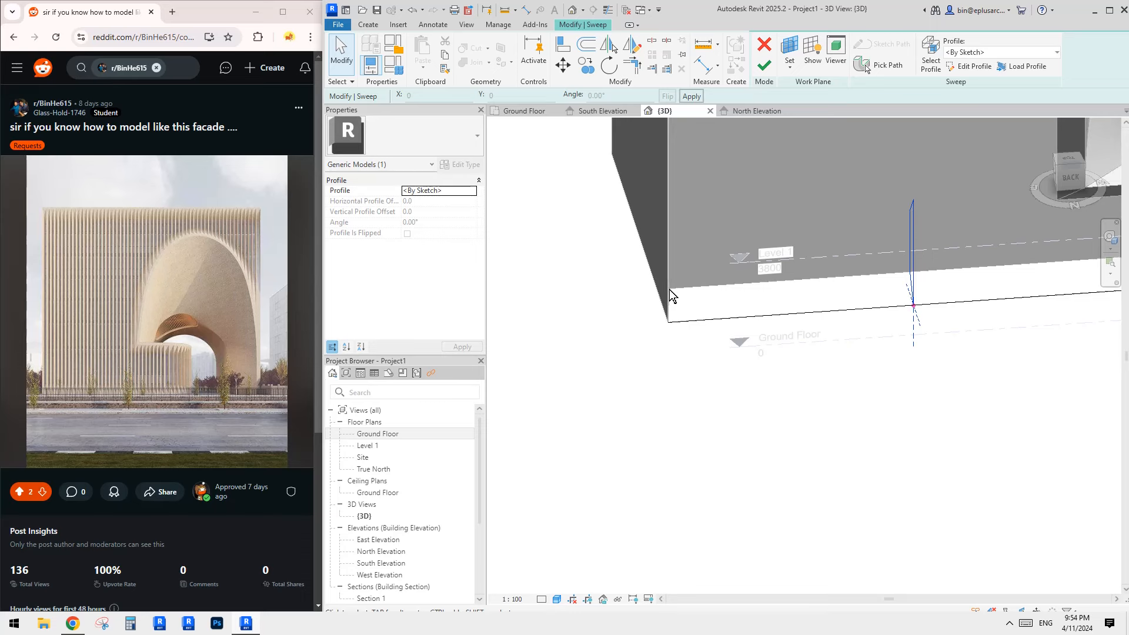
pyautogui.moveTo(686, 294); pyautogui.dragTo(636, 320, button='middle')
pyautogui.click(862, 63)
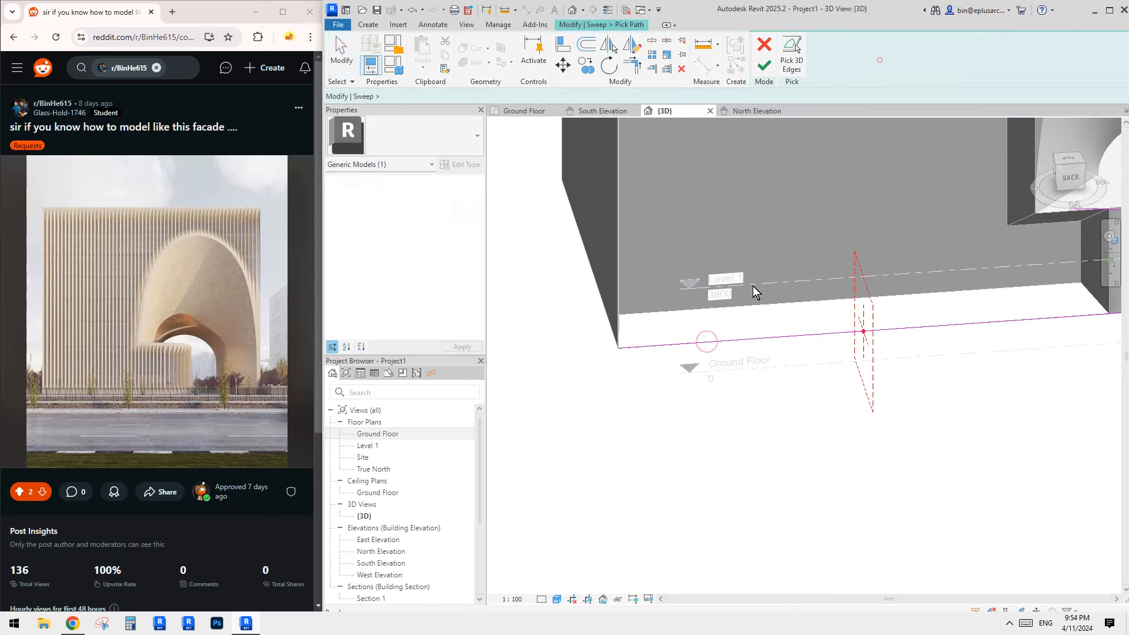
pyautogui.click(659, 351)
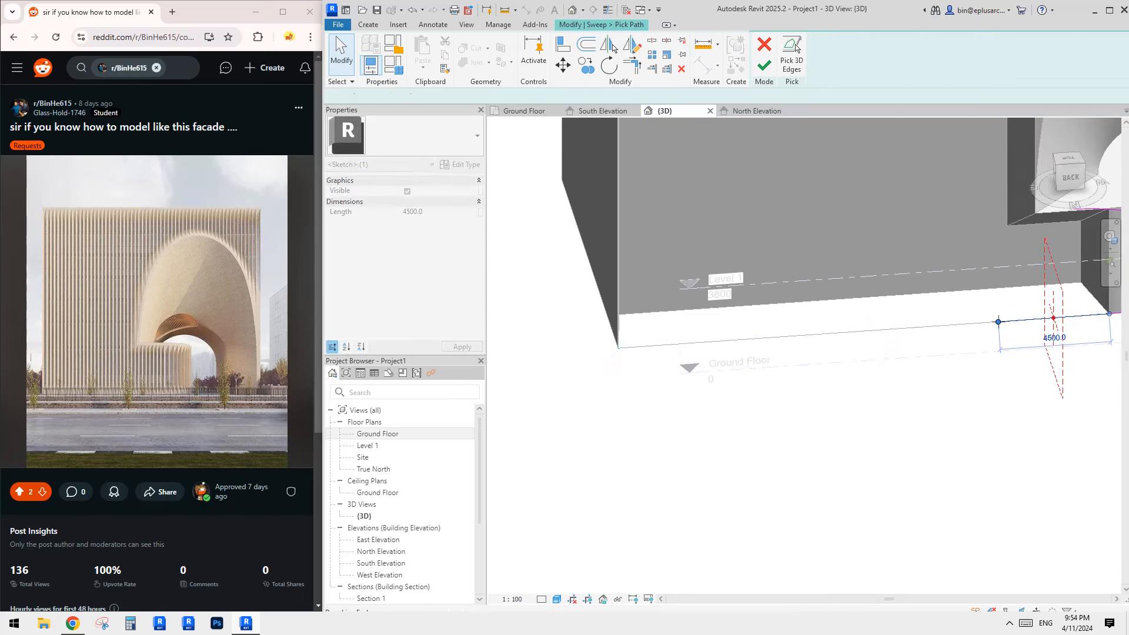
pyautogui.moveTo(913, 323)
pyautogui.mouseDown(button='middle')
pyautogui.moveTo(821, 303)
pyautogui.moveTo(749, 348)
pyautogui.mouseUp(button='middle')
pyautogui.scroll(1, 822, 303)
pyautogui.moveTo(649, 349); pyautogui.dragTo(701, 344)
pyautogui.keyDown('shift'); pyautogui.moveTo(769, 342); pyautogui.dragTo(803, 258, button='middle'); pyautogui.keyUp('shift')
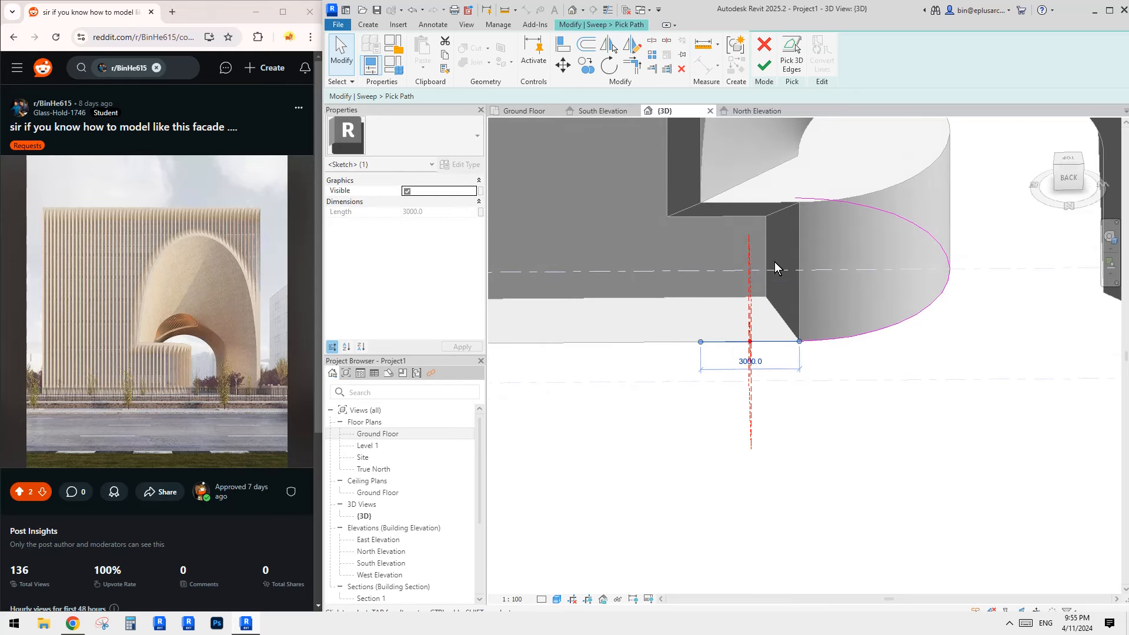
pyautogui.keyDown('shift'); pyautogui.moveTo(774, 282); pyautogui.dragTo(844, 350, button='middle'); pyautogui.keyUp('shift')
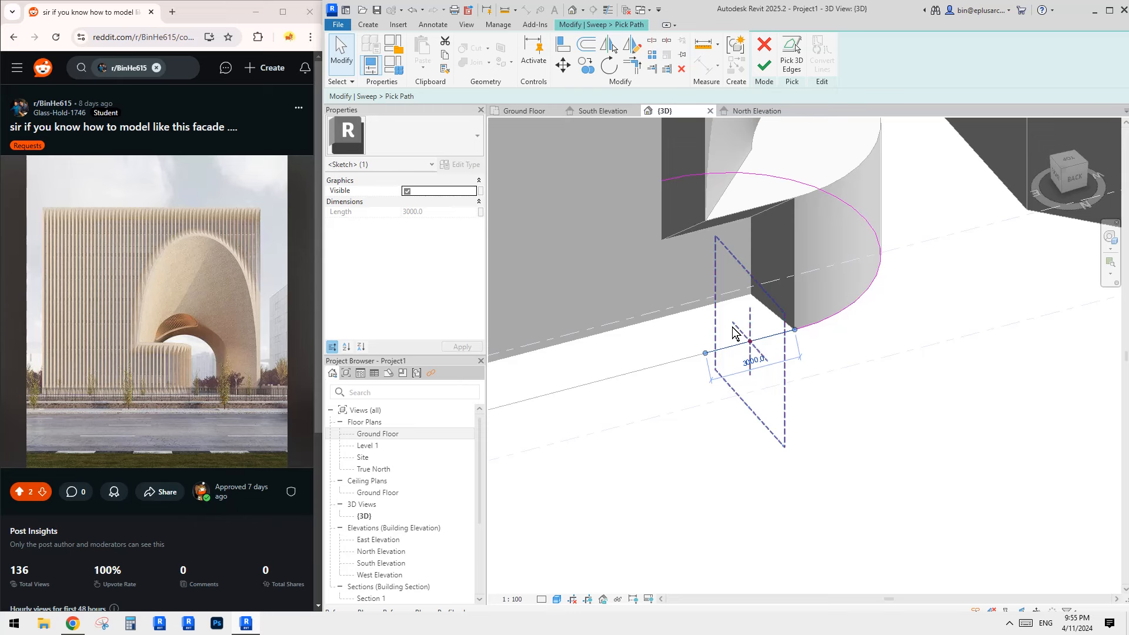
pyautogui.keyDown('shift'); pyautogui.moveTo(733, 327); pyautogui.dragTo(736, 327, button='middle'); pyautogui.keyUp('shift')
pyautogui.press('Escape')
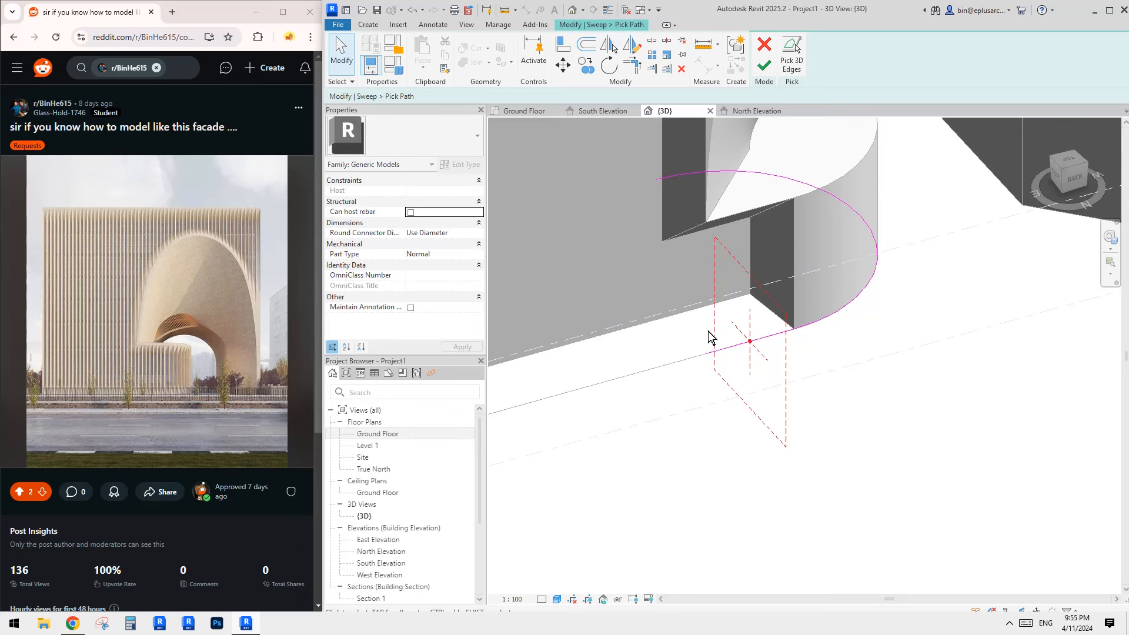
pyautogui.click(764, 65)
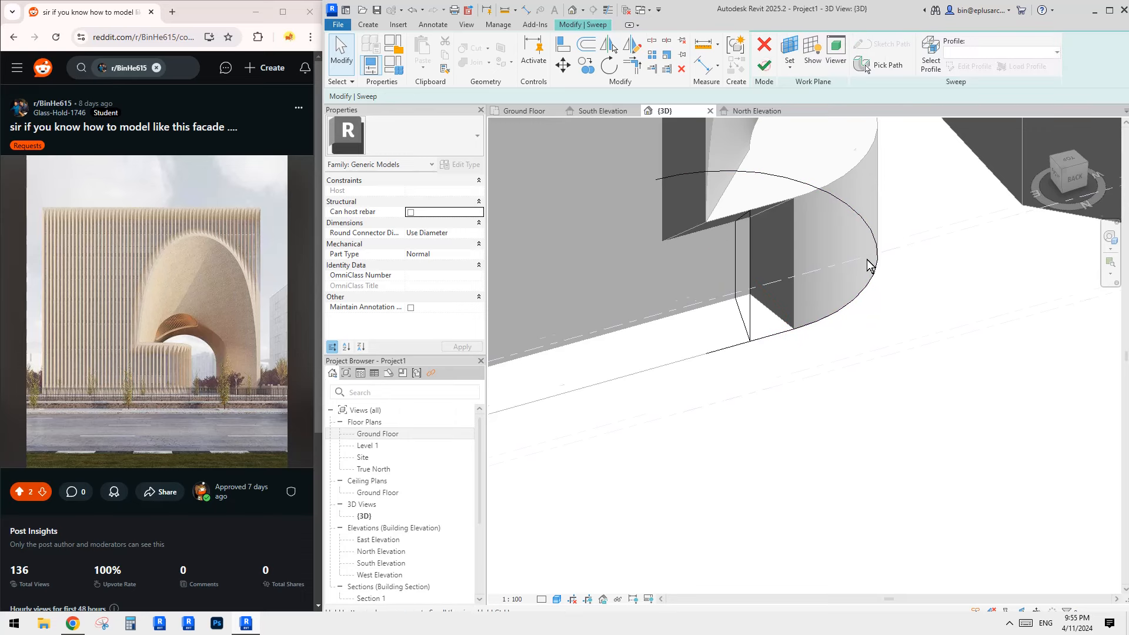
# - Try to finish the void sweep around the curved base
pyautogui.click(763, 65)
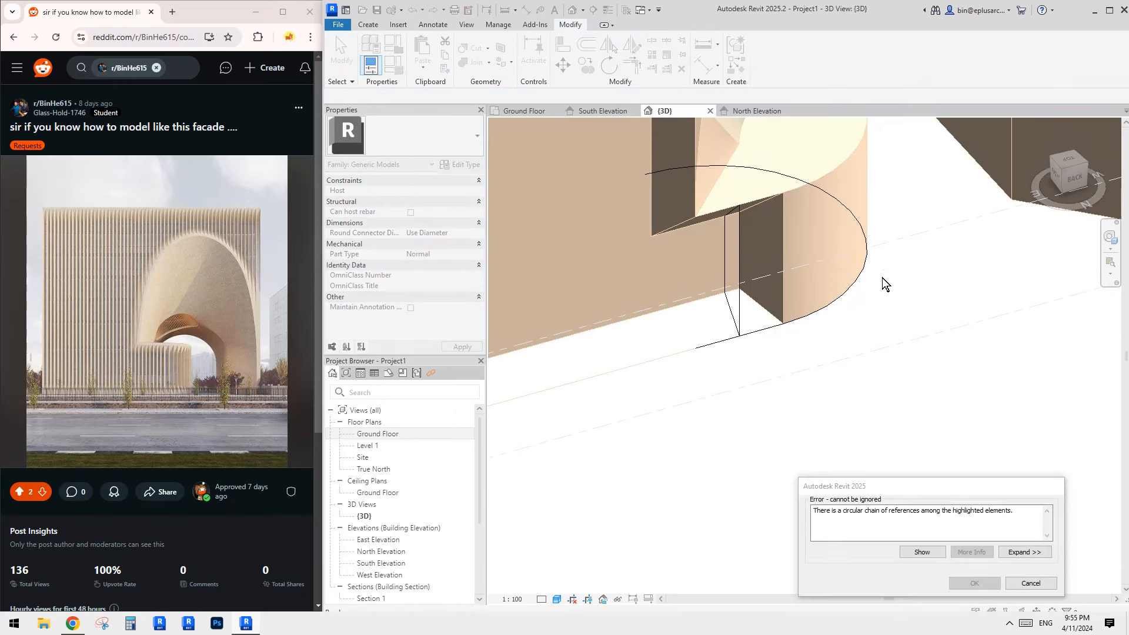
pyautogui.moveTo(935, 490); pyautogui.dragTo(877, 449)
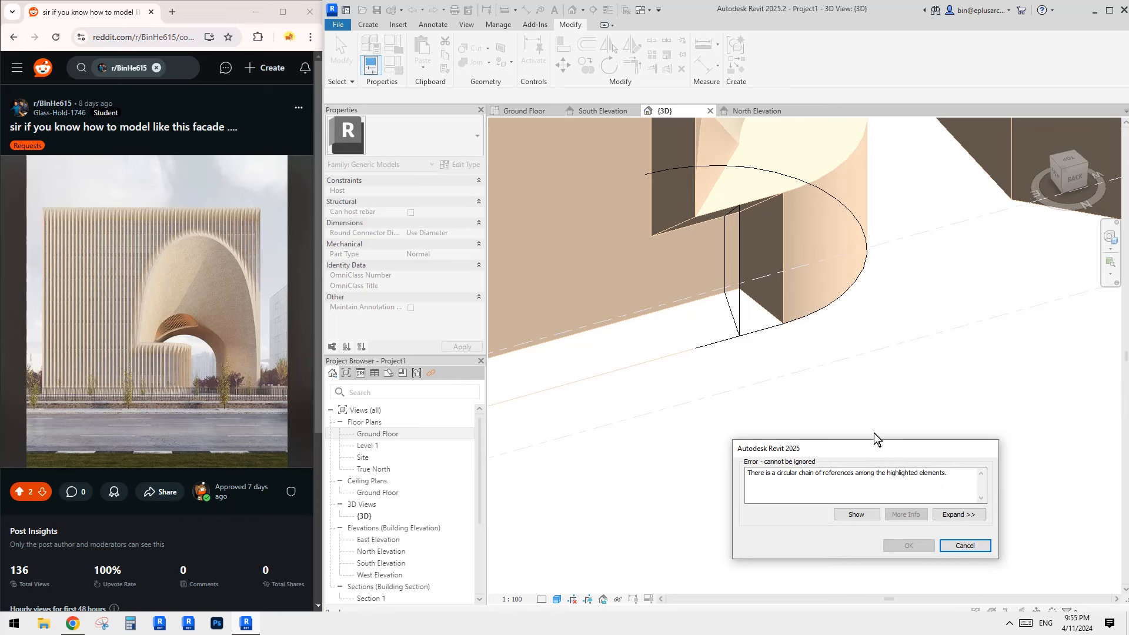
pyautogui.click(964, 545)
pyautogui.click(720, 345)
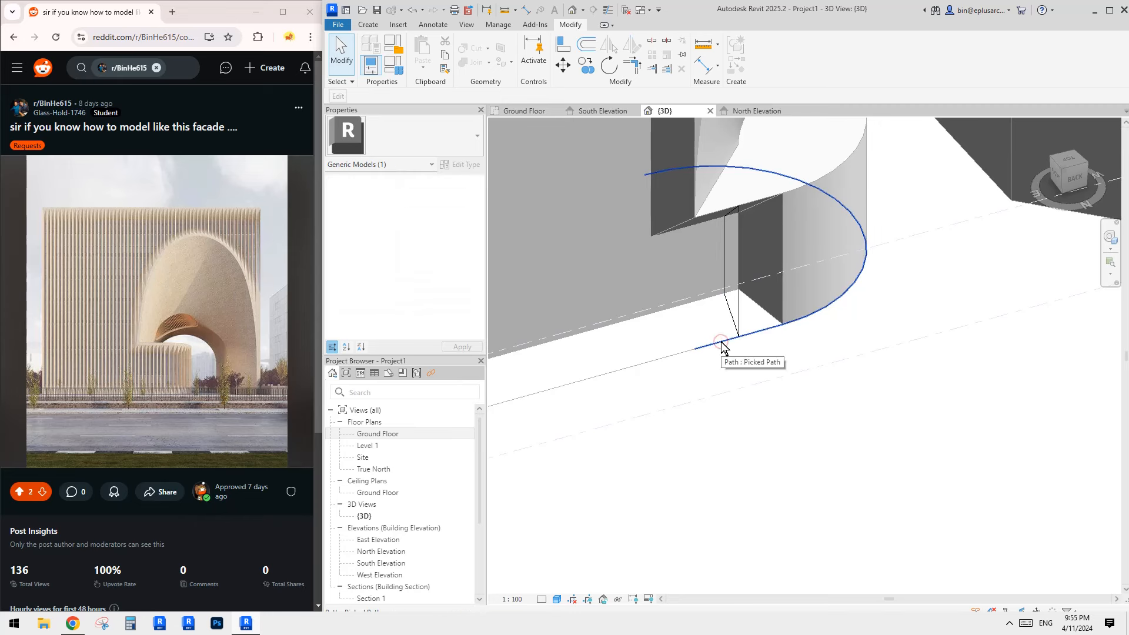
pyautogui.keyDown('shift'); pyautogui.moveTo(721, 341); pyautogui.dragTo(724, 344, button='middle'); pyautogui.keyUp('shift')
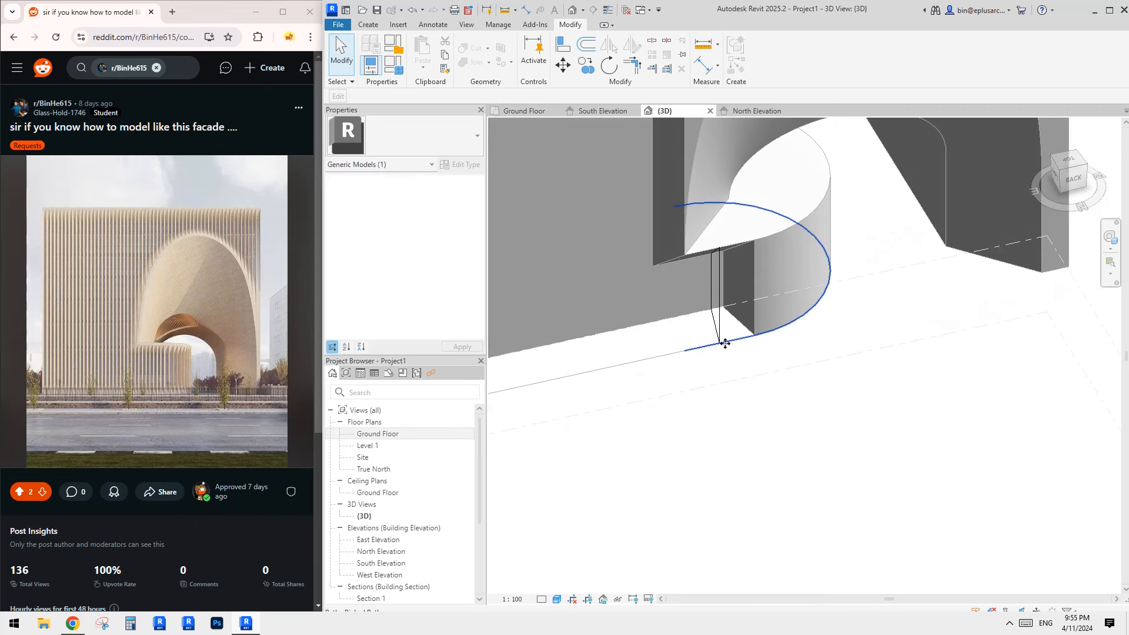
pyautogui.click(771, 375)
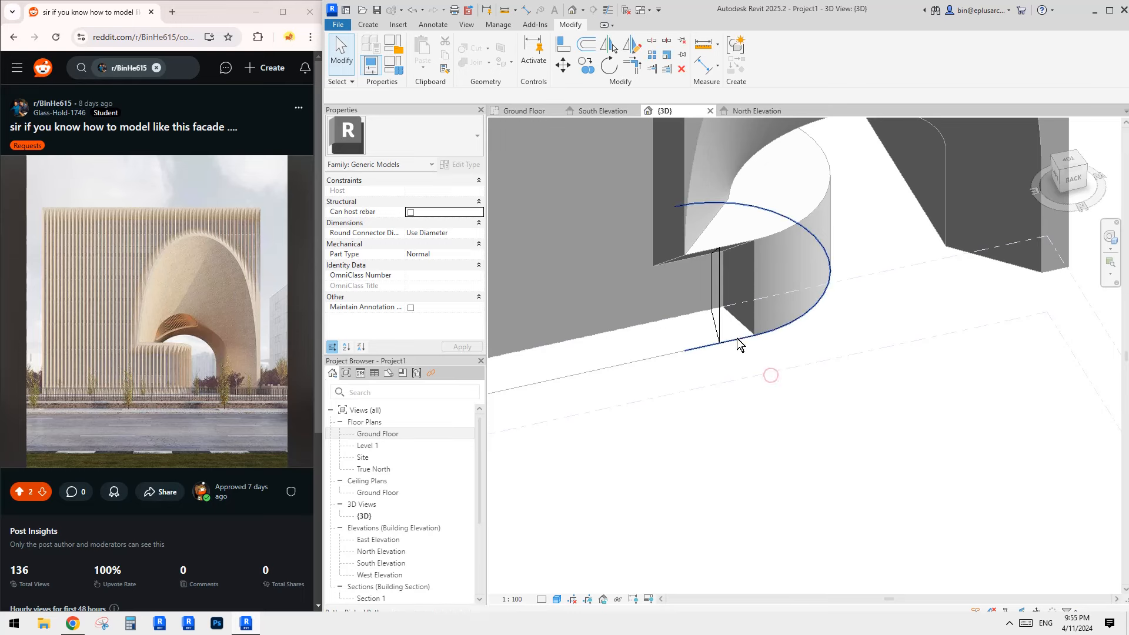
pyautogui.keyDown('shift'); pyautogui.moveTo(801, 330); pyautogui.dragTo(753, 279, button='middle'); pyautogui.keyUp('shift')
pyautogui.click(711, 308)
pyautogui.click(907, 321)
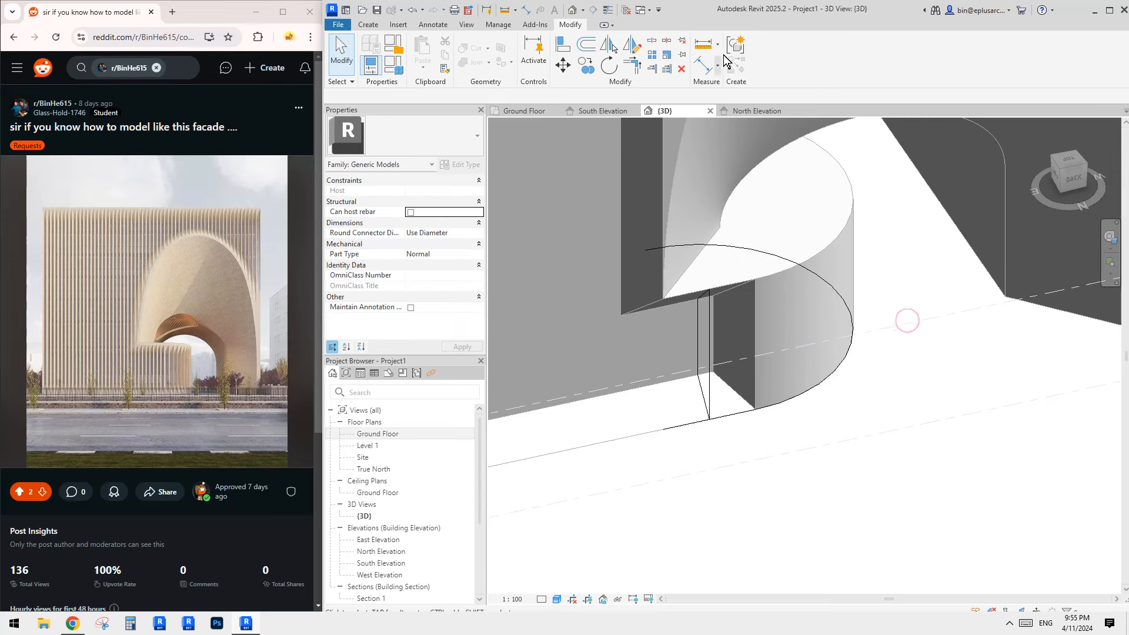
pyautogui.click(709, 359)
pyautogui.keyDown('shift'); pyautogui.moveTo(708, 360); pyautogui.dragTo(747, 366, button='middle'); pyautogui.keyUp('shift')
pyautogui.click(763, 352)
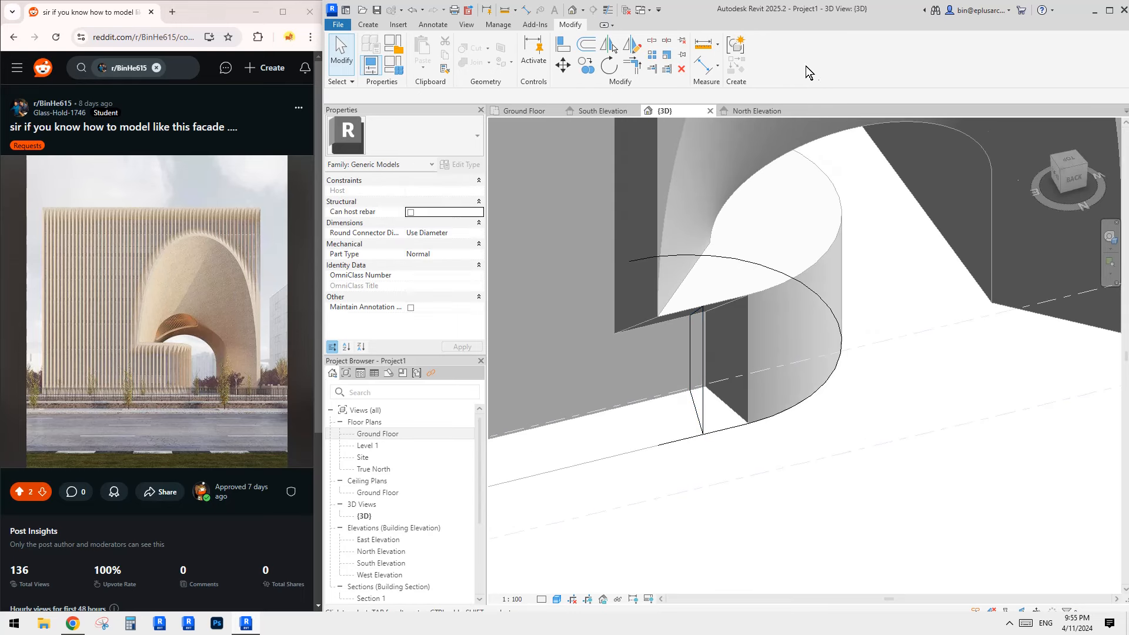
pyautogui.moveTo(750, 168); pyautogui.dragTo(743, 192, button='middle')
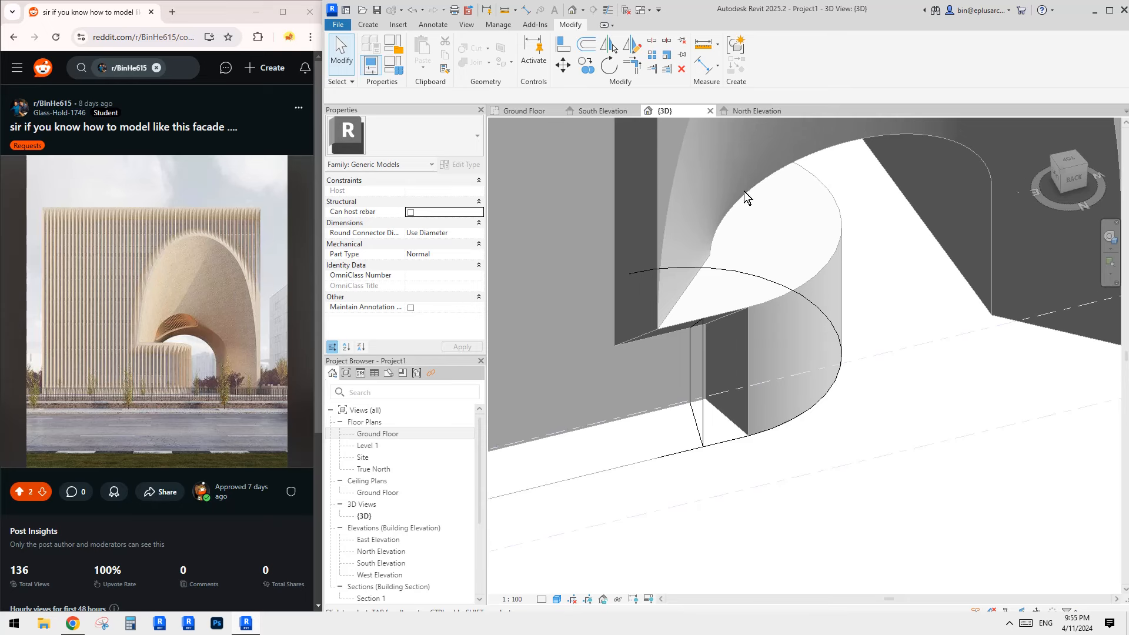
pyautogui.moveTo(732, 362)
pyautogui.keyDown('shift'); pyautogui.mouseDown(button='middle')
pyautogui.moveTo(710, 358)
pyautogui.moveTo(688, 382)
pyautogui.moveTo(703, 408)
pyautogui.mouseUp(button='middle'); pyautogui.keyUp('shift')
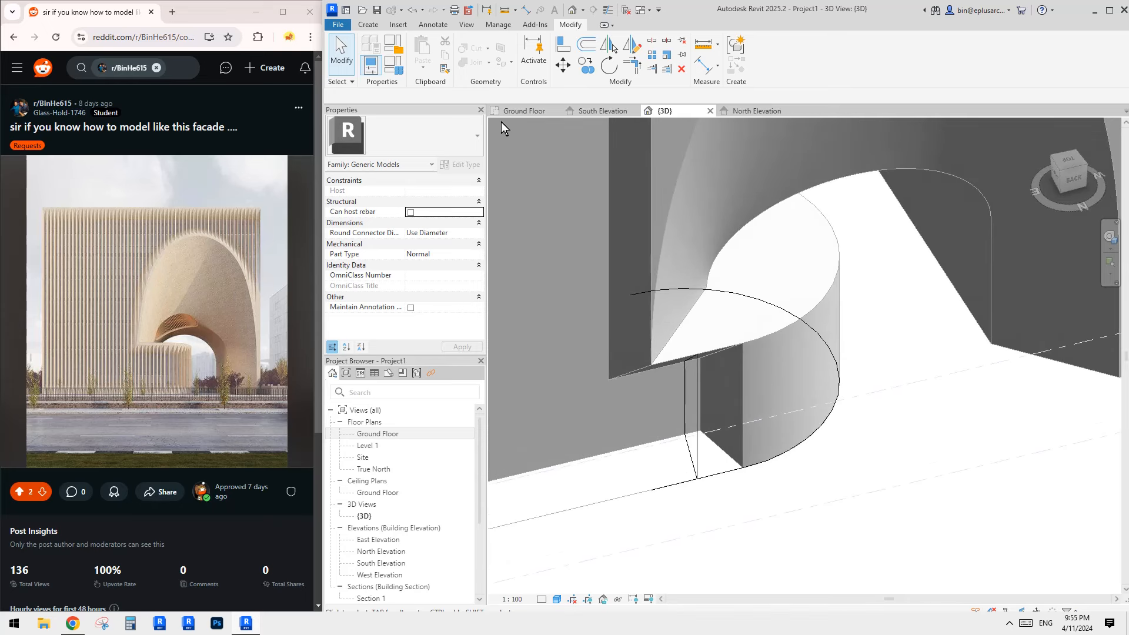
pyautogui.click(376, 10)
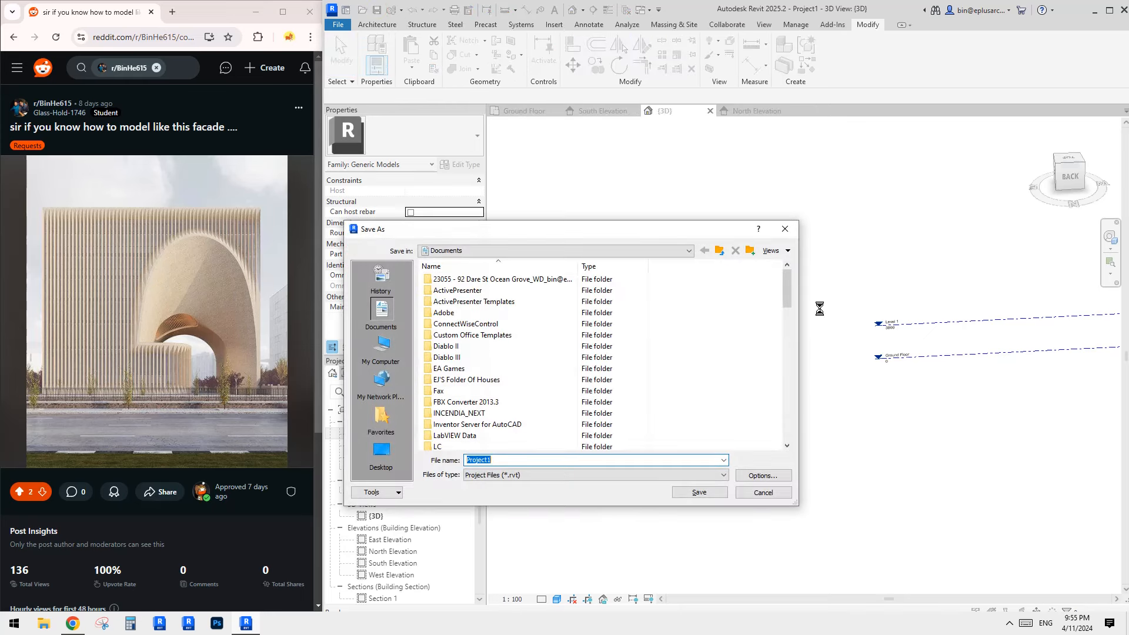
pyautogui.press('Escape')
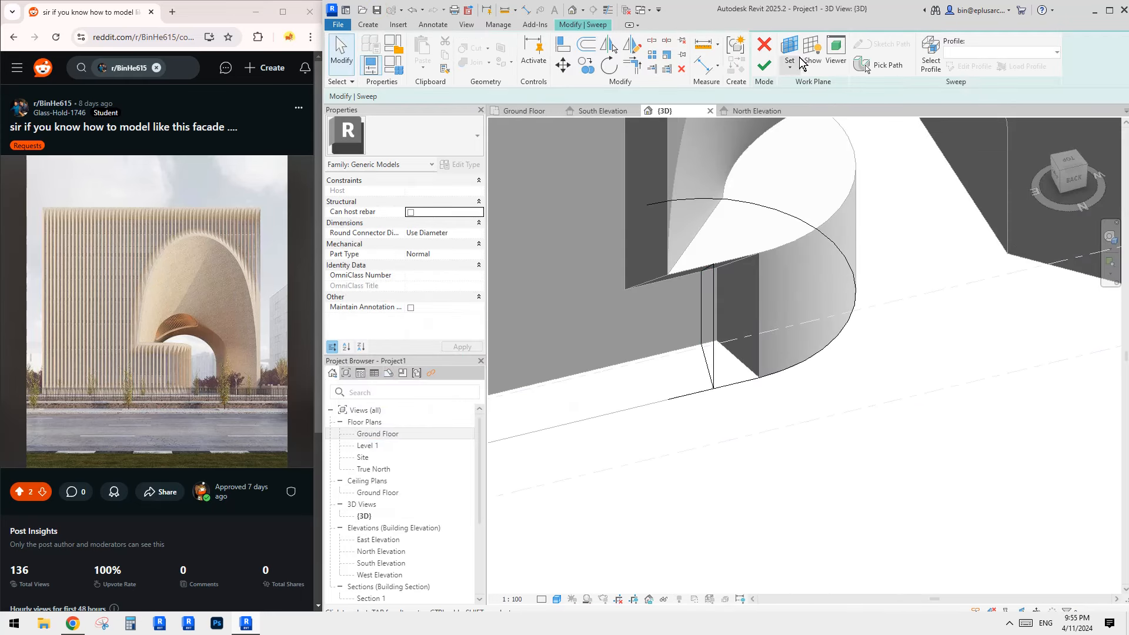
pyautogui.scroll(4, 771, 335)
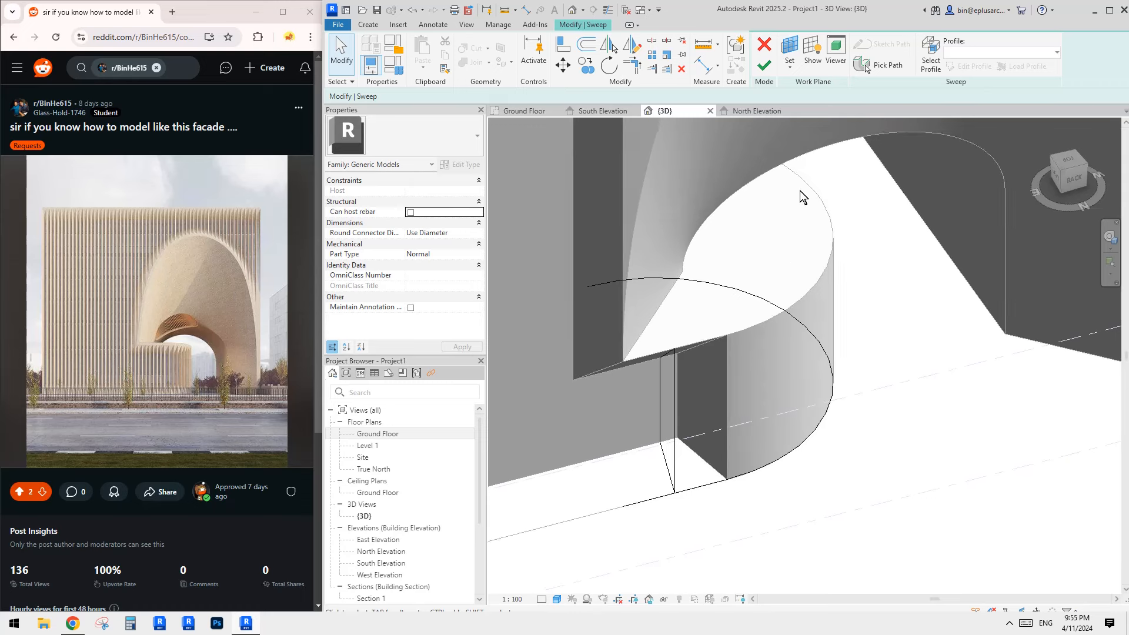
pyautogui.keyDown('shift'); pyautogui.moveTo(800, 252); pyautogui.dragTo(804, 267, button='middle'); pyautogui.keyUp('shift')
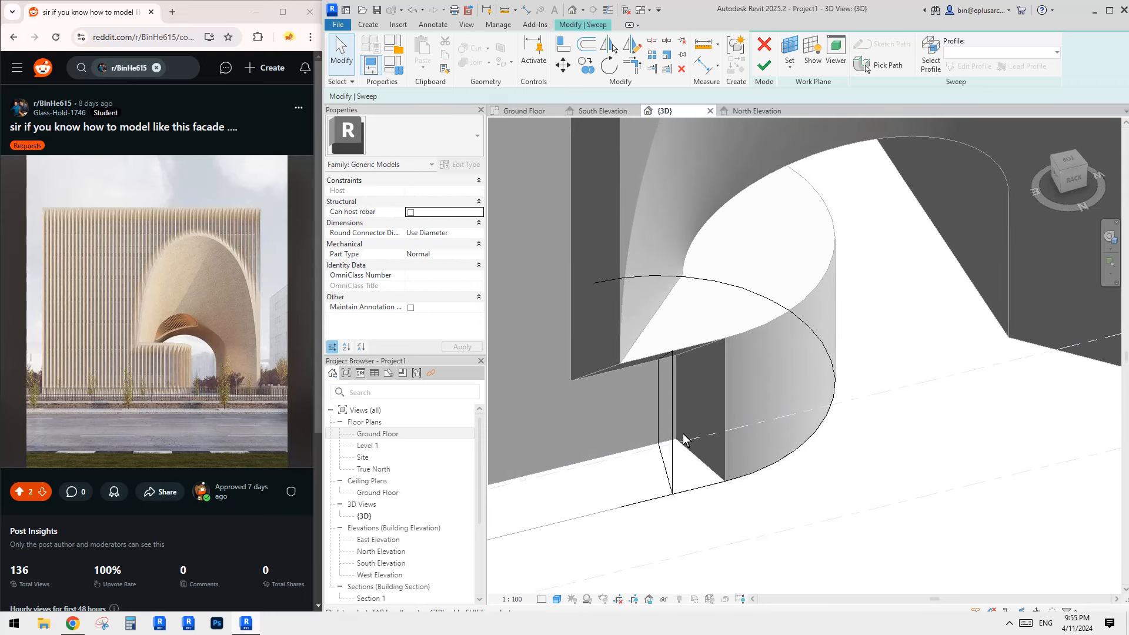
pyautogui.moveTo(683, 433); pyautogui.dragTo(673, 422, button='middle')
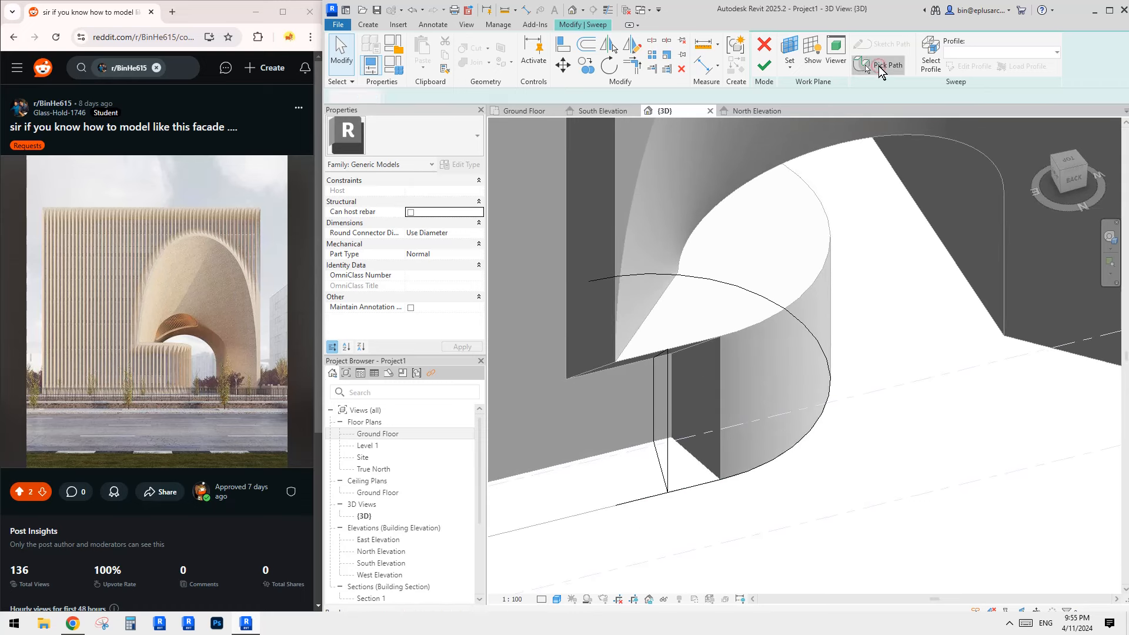
# - Edit the void sweep's path and try deleting its straight segment so only the curved base's arc remains
pyautogui.click(880, 70)
pyautogui.moveTo(670, 482); pyautogui.dragTo(677, 394, button='middle')
pyautogui.click(660, 408)
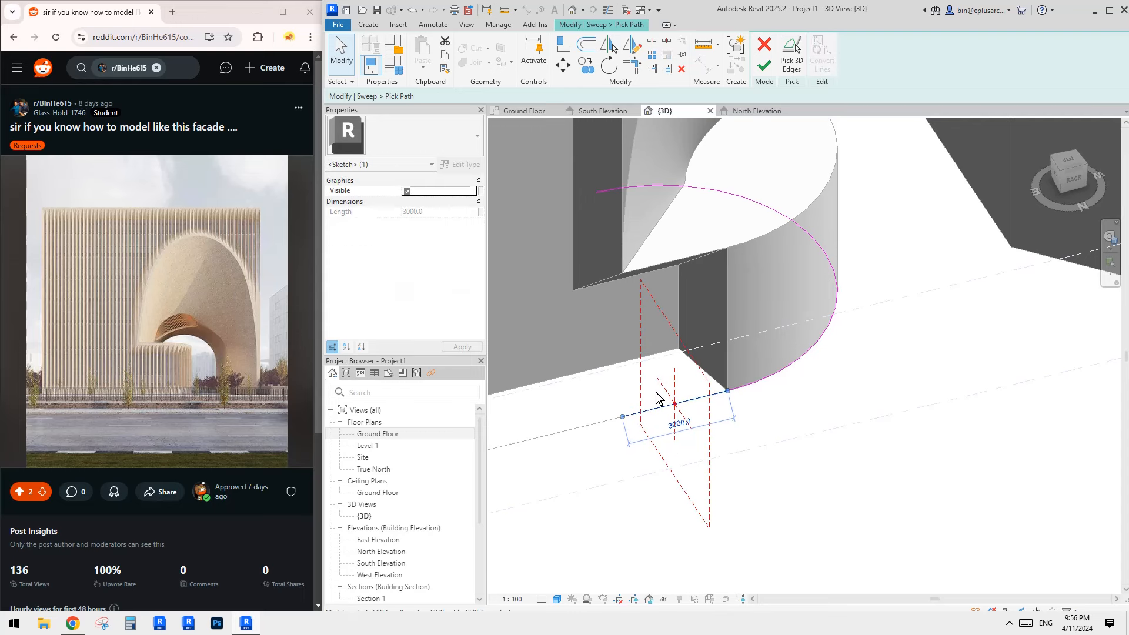
pyautogui.press('Delete')
pyautogui.keyDown('shift'); pyautogui.moveTo(807, 299); pyautogui.dragTo(817, 247, button='middle'); pyautogui.keyUp('shift')
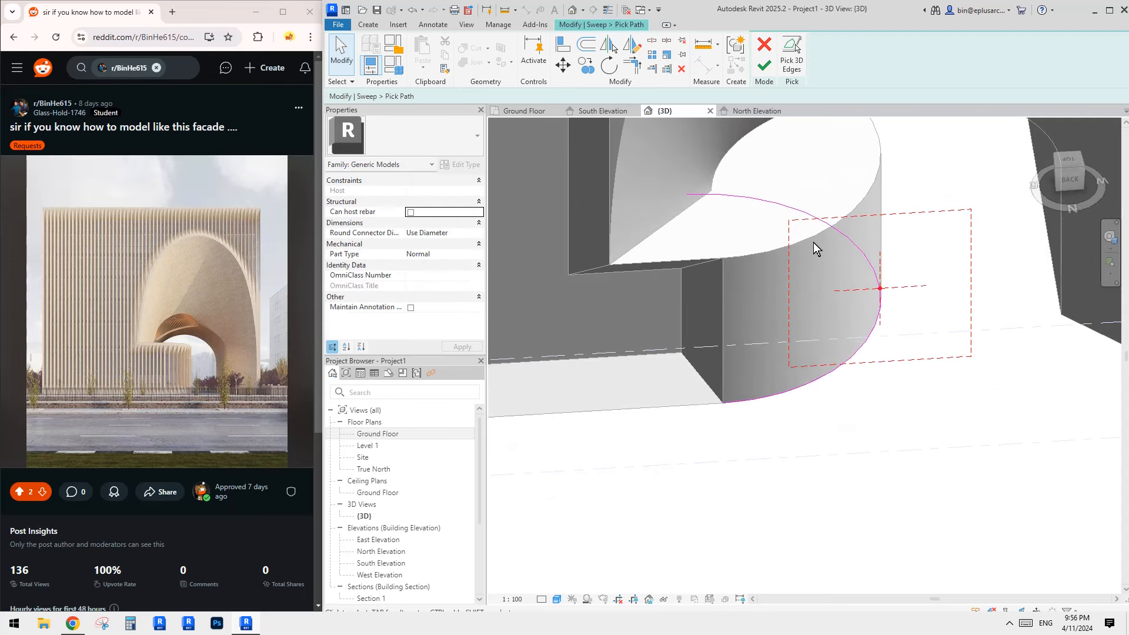
pyautogui.moveTo(873, 276); pyautogui.dragTo(844, 285, button='middle')
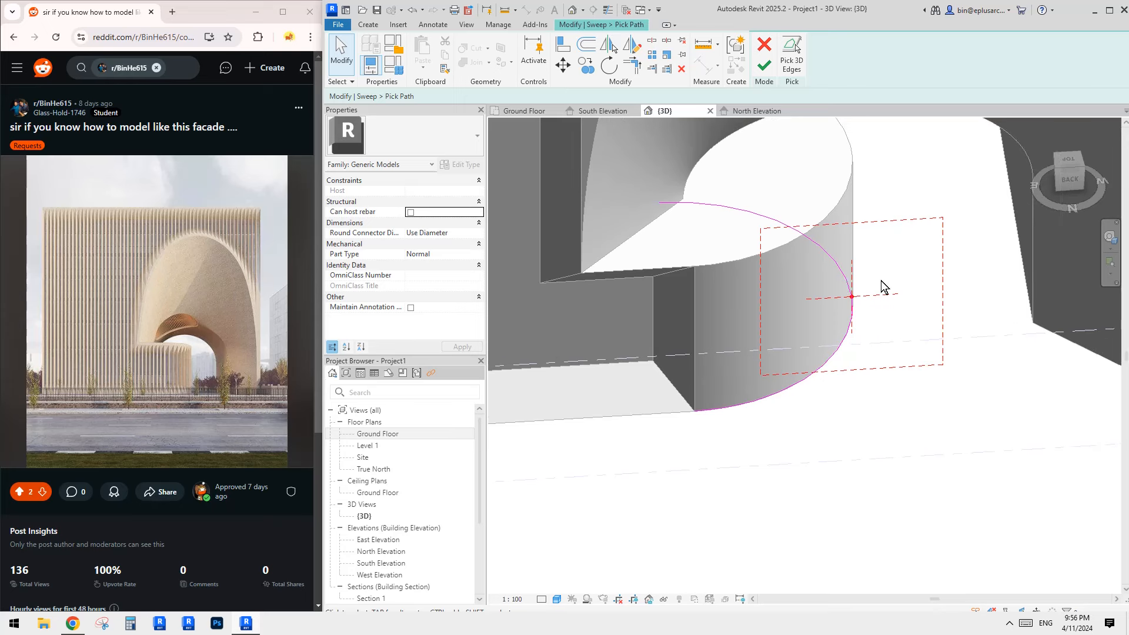
# - Undo the deletion of the path's straight segment and finish the path edit
pyautogui.click(858, 298)
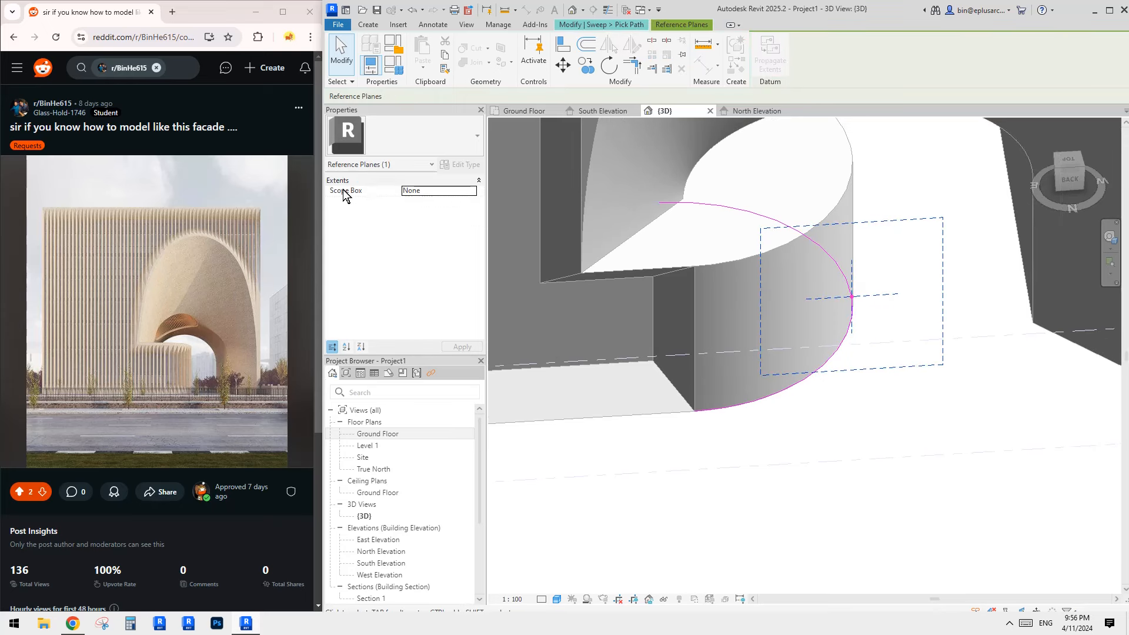
pyautogui.moveTo(919, 307); pyautogui.dragTo(905, 307, button='middle')
pyautogui.click(904, 307)
pyautogui.click(856, 223)
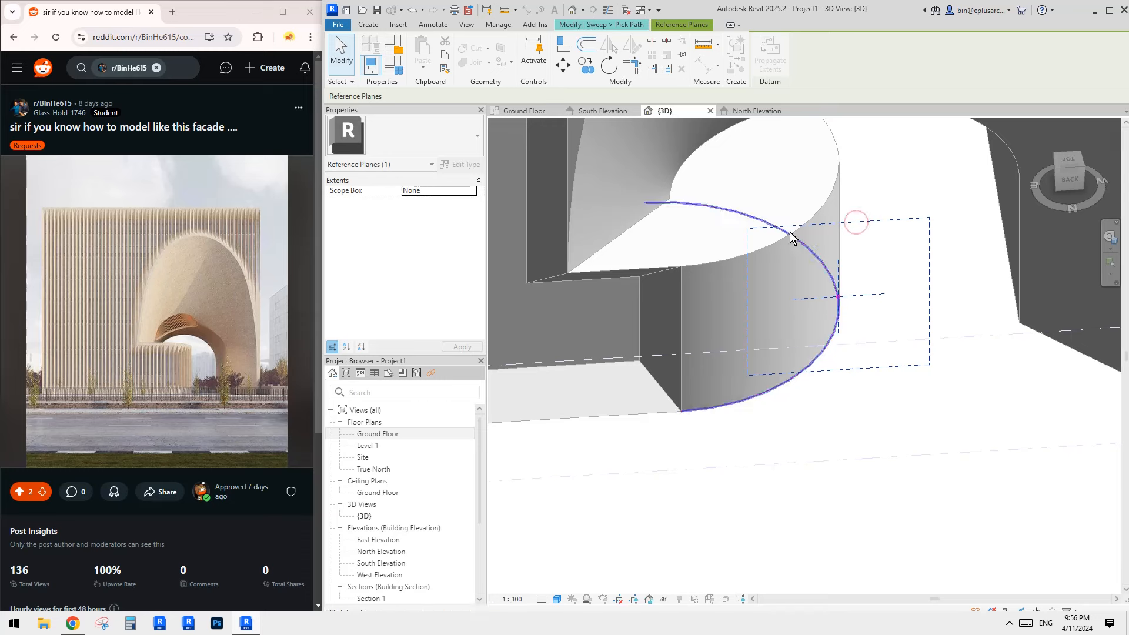
pyautogui.moveTo(790, 235)
pyautogui.keyDown('shift'); pyautogui.mouseDown(button='middle')
pyautogui.moveTo(804, 262)
pyautogui.moveTo(652, 192)
pyautogui.moveTo(881, 270)
pyautogui.moveTo(872, 289)
pyautogui.moveTo(844, 297)
pyautogui.moveTo(723, 279)
pyautogui.moveTo(764, 265)
pyautogui.moveTo(741, 220)
pyautogui.moveTo(743, 235)
pyautogui.moveTo(747, 225)
pyautogui.moveTo(831, 219)
pyautogui.moveTo(790, 231)
pyautogui.mouseUp(button='middle'); pyautogui.keyUp('shift')
pyautogui.hotkey('ctrl', 'z')
pyautogui.scroll(-1, 745, 223)
pyautogui.moveTo(791, 231); pyautogui.dragTo(765, 239, button='middle')
pyautogui.click(765, 66)
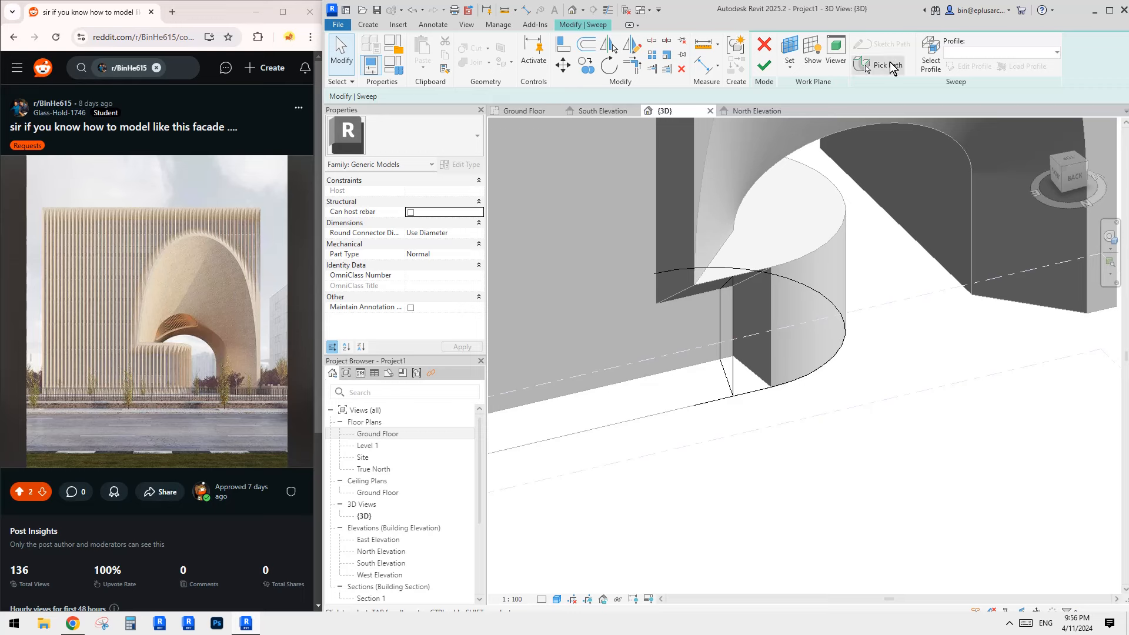
# - Delete the straight segment from the void sweep's path, keeping only the curved base's bottom arc, and finish the path
pyautogui.click(889, 66)
pyautogui.click(716, 400)
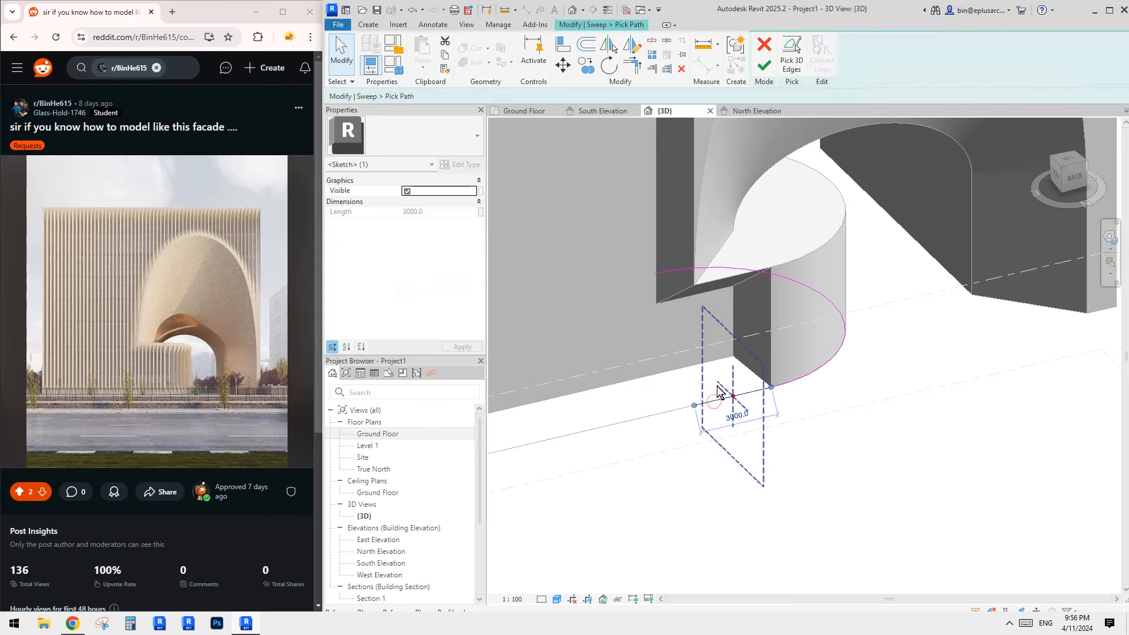
pyautogui.press('Delete')
pyautogui.moveTo(735, 366); pyautogui.dragTo(703, 388, button='middle')
pyautogui.click(764, 67)
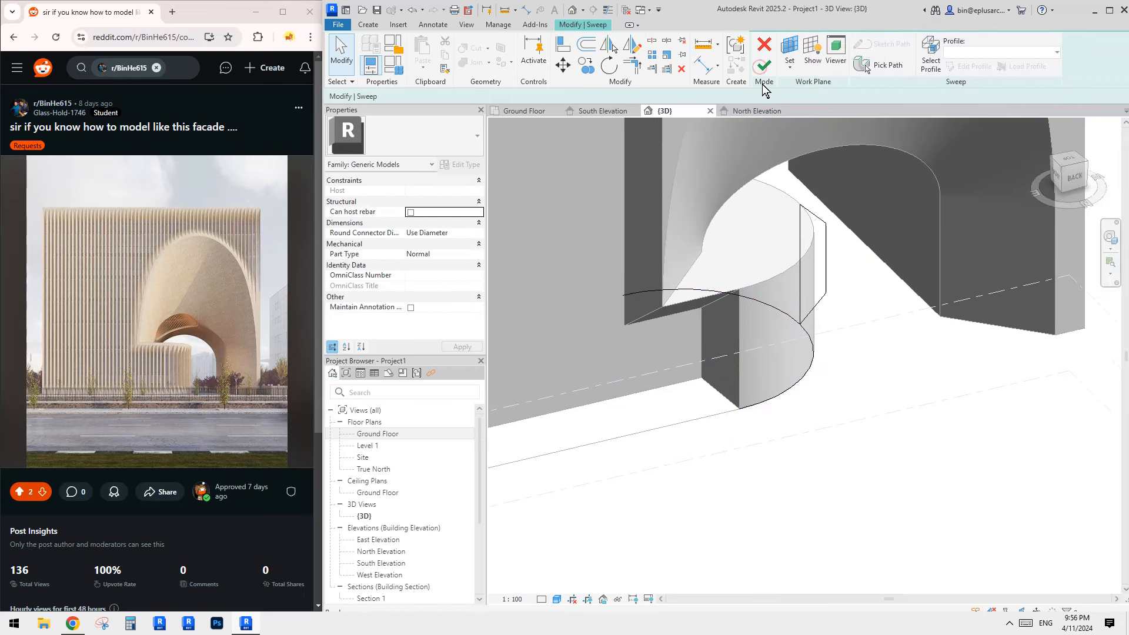
# - Mirror the void sweep's profile about its vertical edge without copying, placing it inside the curved base, and finish the profile
pyautogui.moveTo(815, 213)
pyautogui.keyDown('shift'); pyautogui.mouseDown(button='middle')
pyautogui.moveTo(755, 189)
pyautogui.moveTo(817, 216)
pyautogui.moveTo(773, 249)
pyautogui.moveTo(791, 226)
pyautogui.mouseUp(button='middle'); pyautogui.keyUp('shift')
pyautogui.click(816, 217)
pyautogui.click(964, 66)
pyautogui.click(804, 252)
pyautogui.press('m')
pyautogui.press('m')
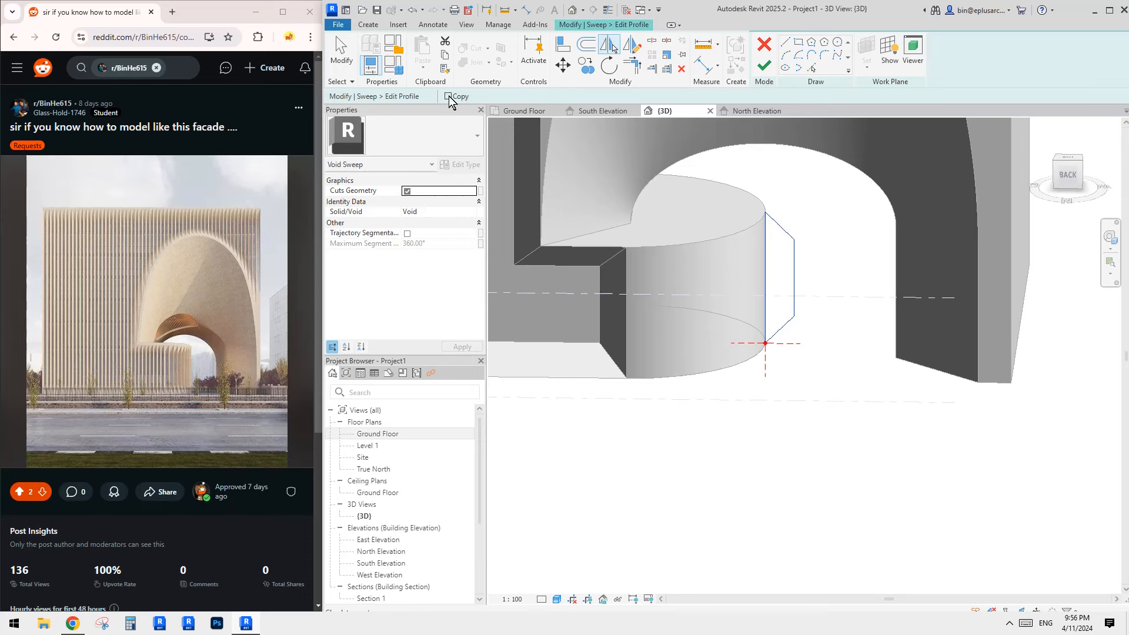
pyautogui.click(765, 241)
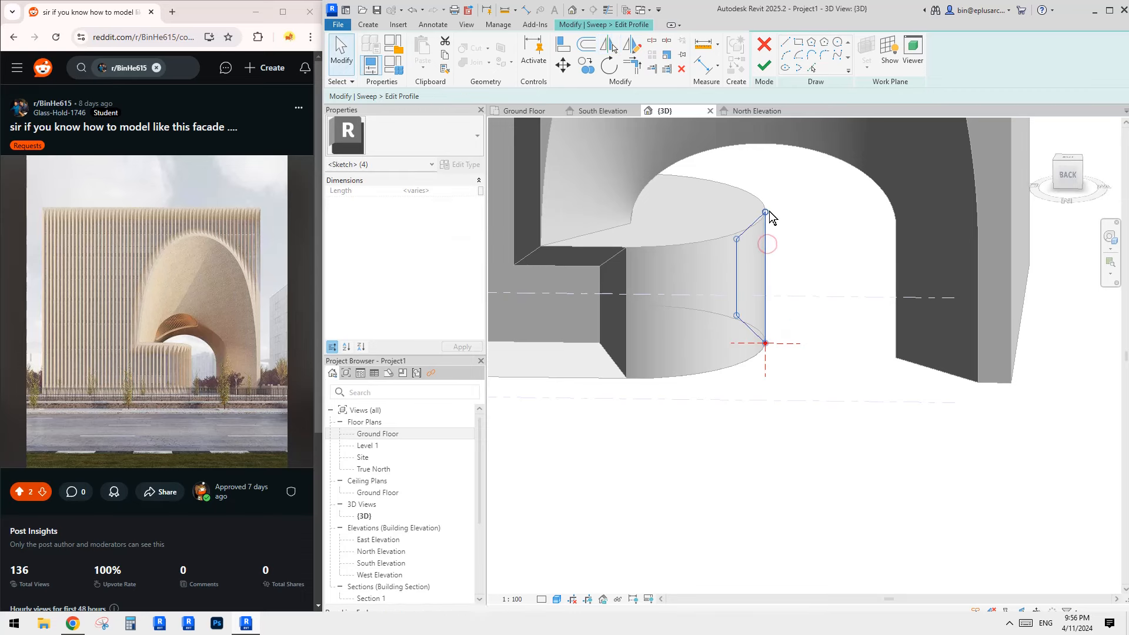
pyautogui.click(764, 65)
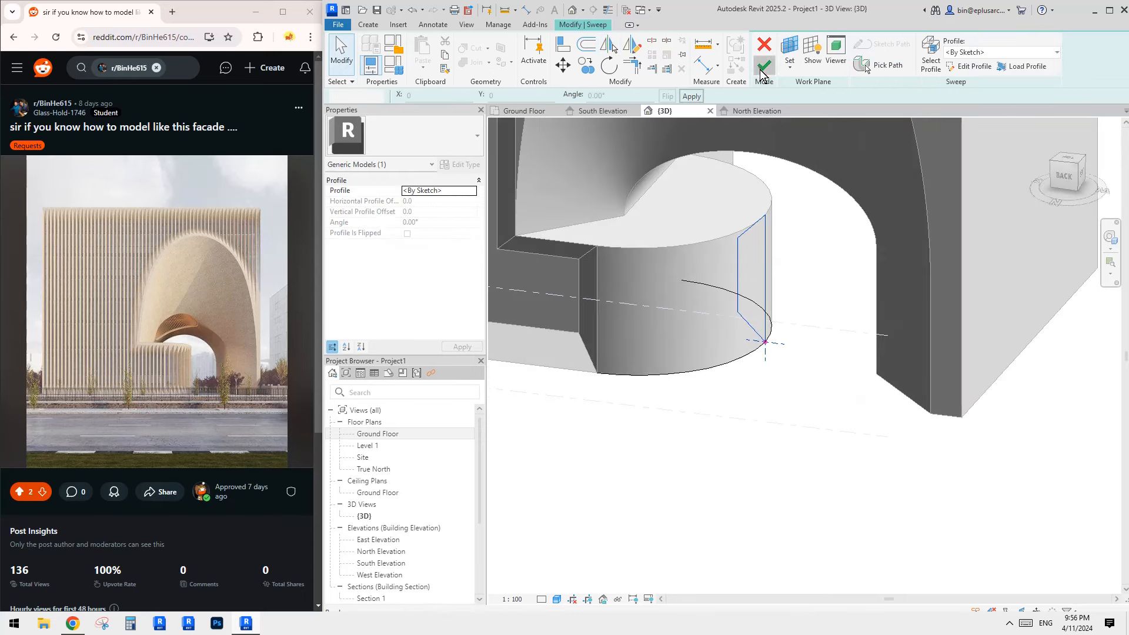
# - Finish the void sweep around the curved base and inspect the cut from the back
pyautogui.click(763, 68)
pyautogui.moveTo(723, 277); pyautogui.dragTo(820, 278, button='middle')
pyautogui.click(862, 301)
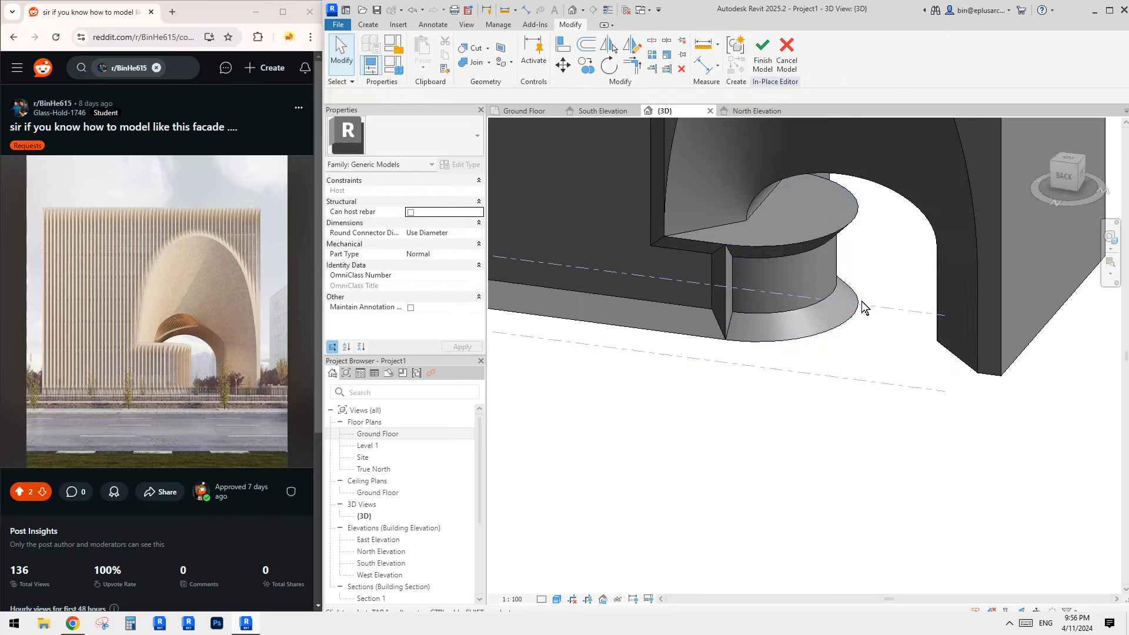
pyautogui.keyDown('shift'); pyautogui.moveTo(868, 318); pyautogui.dragTo(765, 347, button='middle'); pyautogui.keyUp('shift')
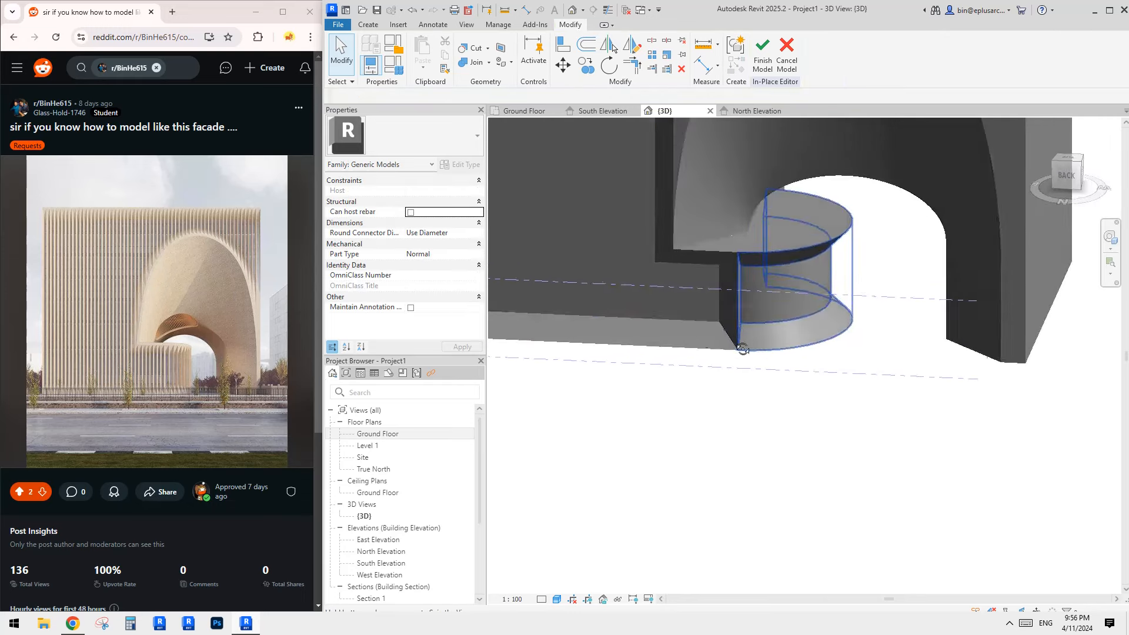
pyautogui.click(817, 315)
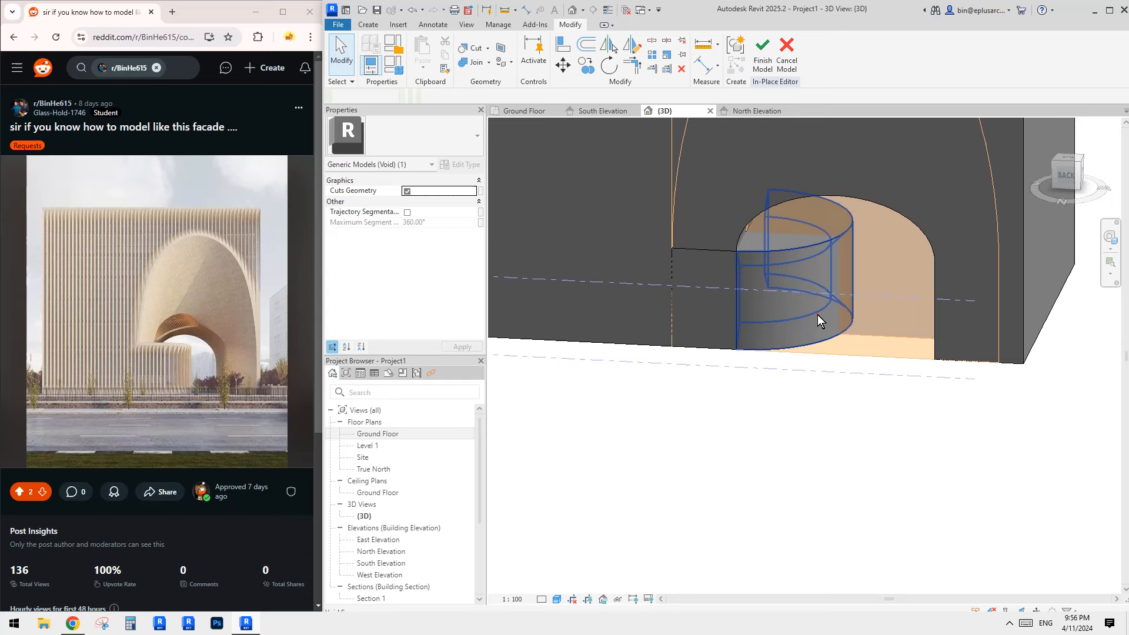
pyautogui.keyDown('shift'); pyautogui.moveTo(856, 285); pyautogui.dragTo(846, 287, button='middle'); pyautogui.keyUp('shift')
pyautogui.press('Escape')
# - Reopen the curved base's void sweep, add the facade's bottom front edge to its path and shorten that segment to 3900
pyautogui.click(833, 289)
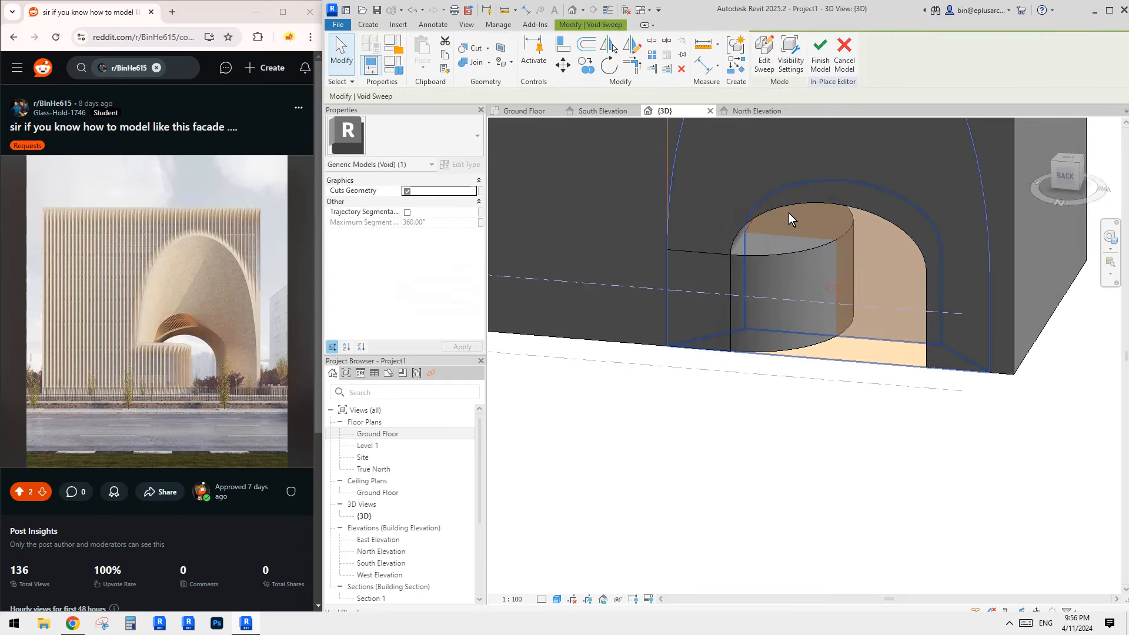
pyautogui.click(763, 65)
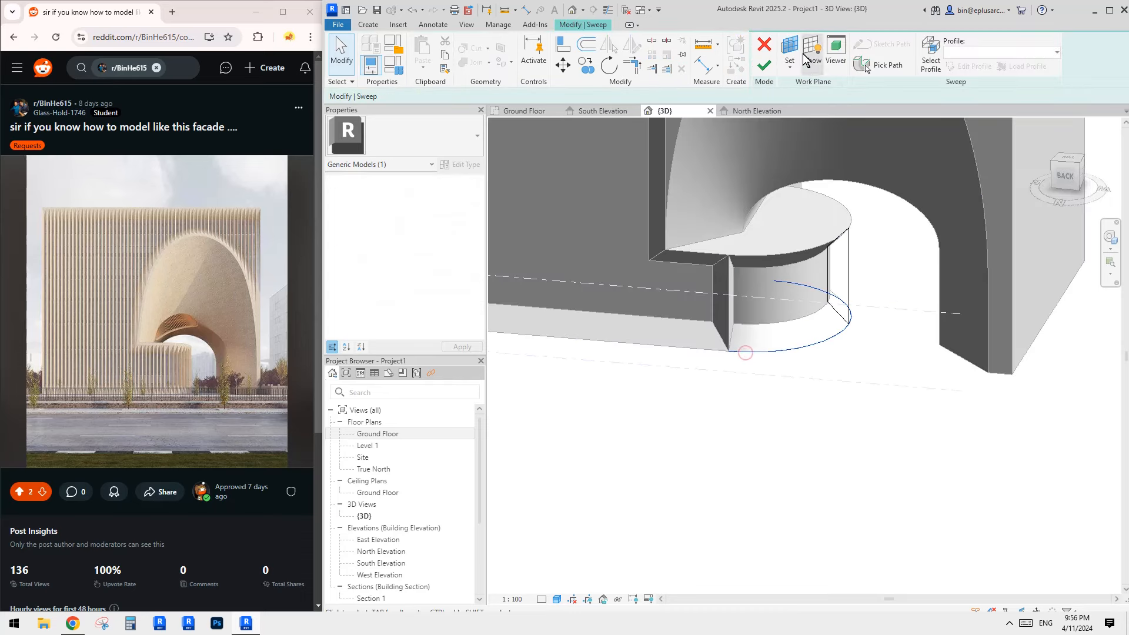
pyautogui.click(879, 65)
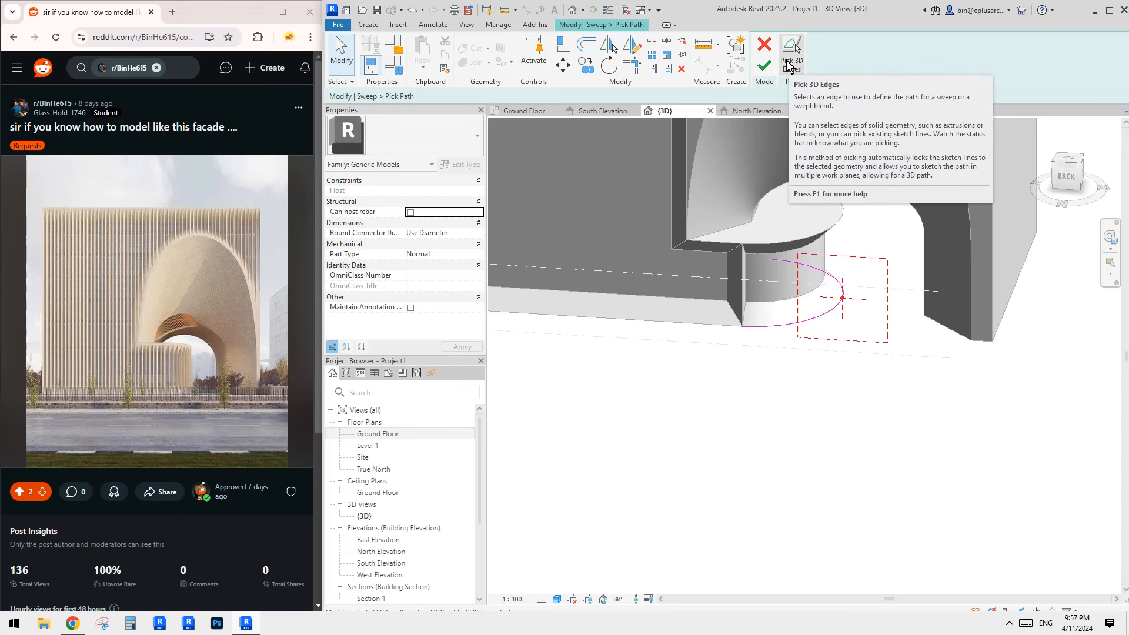
pyautogui.click(712, 324)
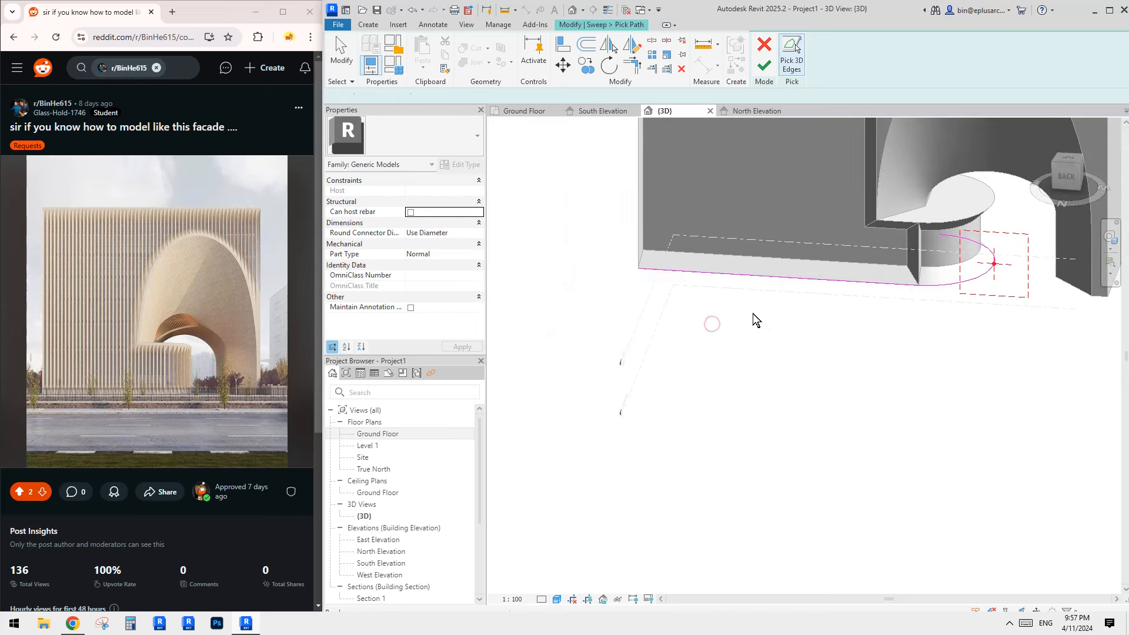
pyautogui.press('Escape')
pyautogui.click(694, 272)
pyautogui.moveTo(892, 243); pyautogui.dragTo(714, 301, button='middle')
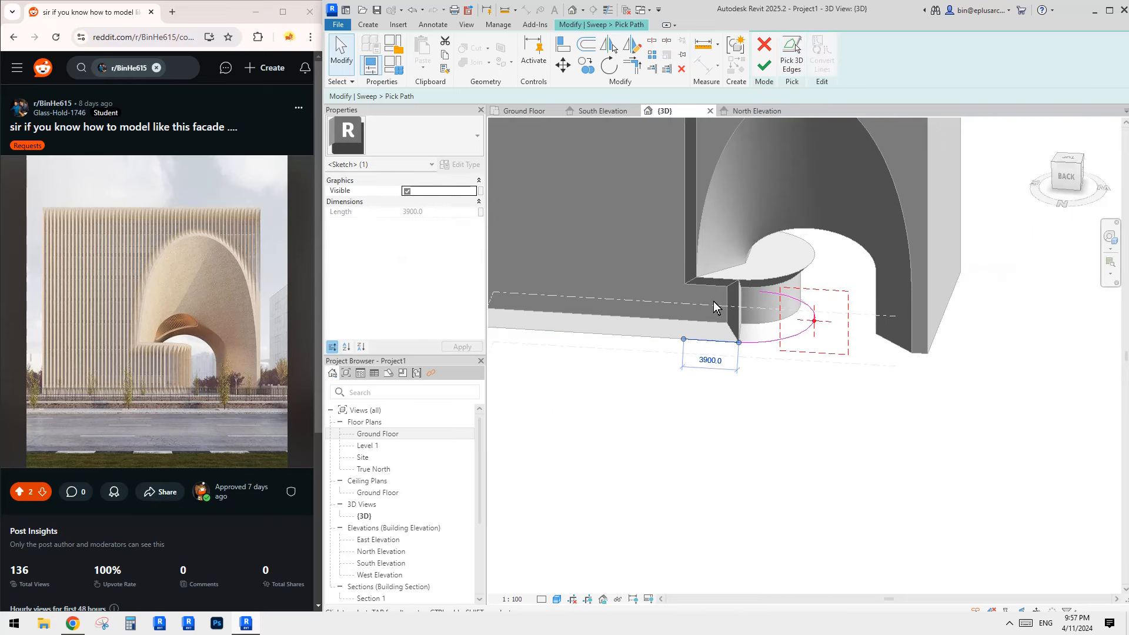
# - Try to finish the void sweep with the extended path
pyautogui.click(764, 67)
pyautogui.click(760, 69)
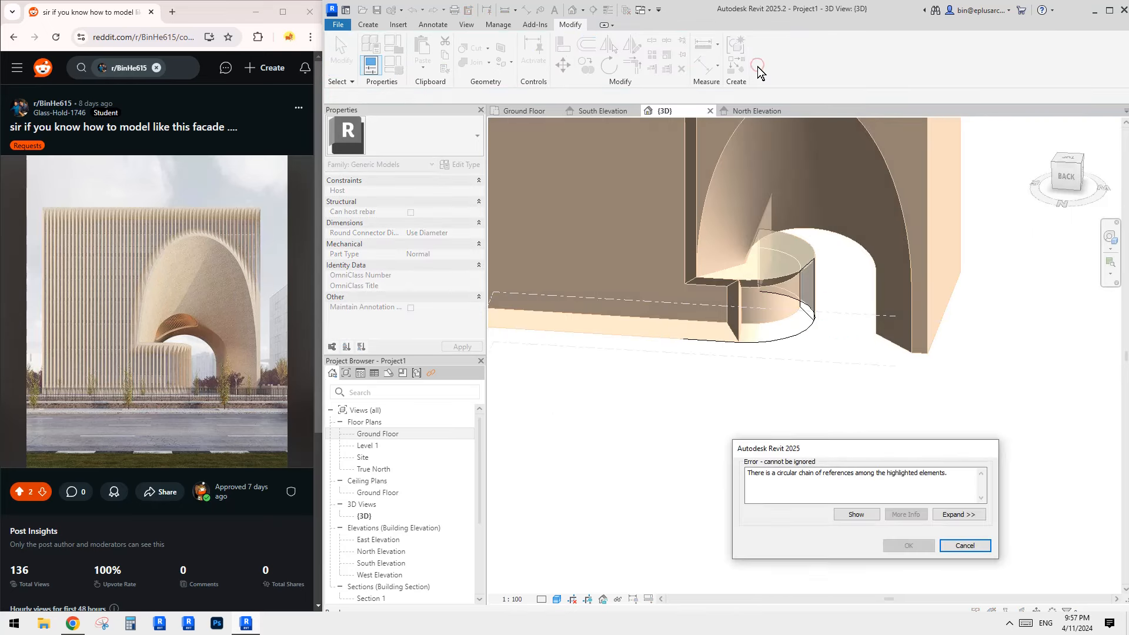
pyautogui.click(965, 545)
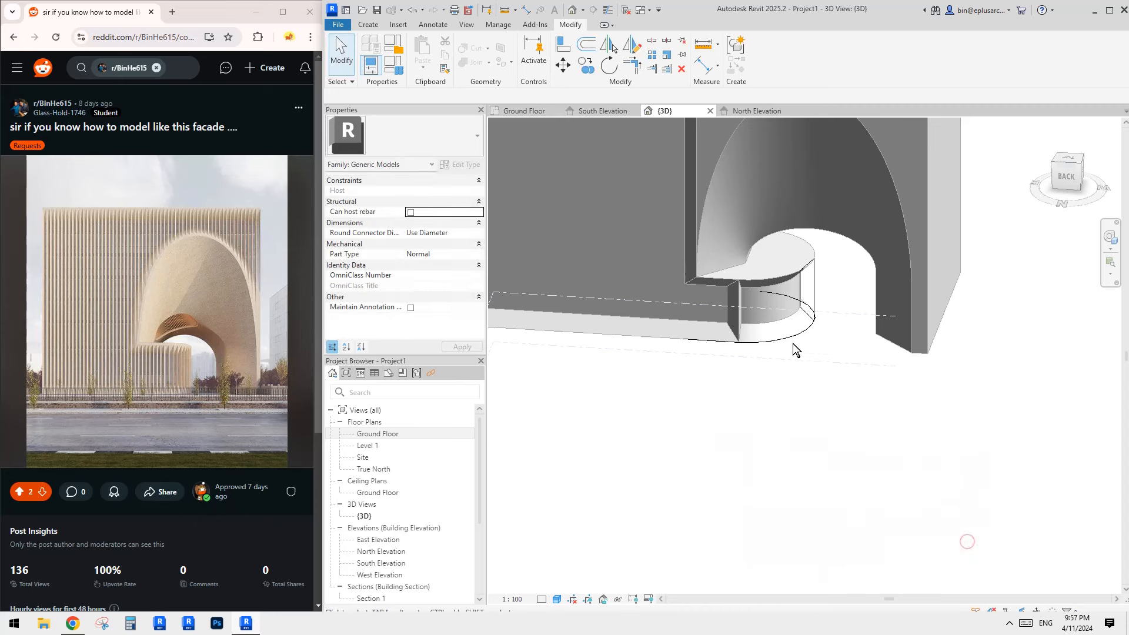
# - Edit the sweep path again, removing the straight segment along the facade's bottom edge, and finish the path
pyautogui.keyDown('shift'); pyautogui.moveTo(793, 348); pyautogui.dragTo(780, 371, button='middle'); pyautogui.keyUp('shift')
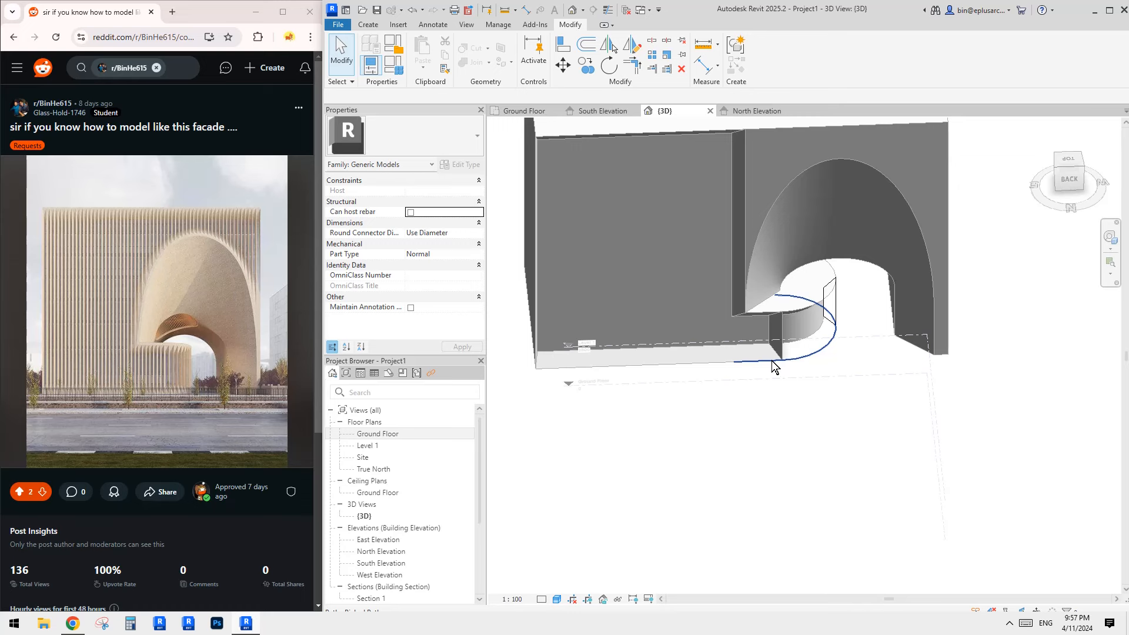
pyautogui.click(832, 332)
pyautogui.scroll(1, 833, 331)
pyautogui.keyDown('shift'); pyautogui.moveTo(832, 331); pyautogui.dragTo(817, 350, button='middle'); pyautogui.keyUp('shift')
pyautogui.doubleClick(815, 353)
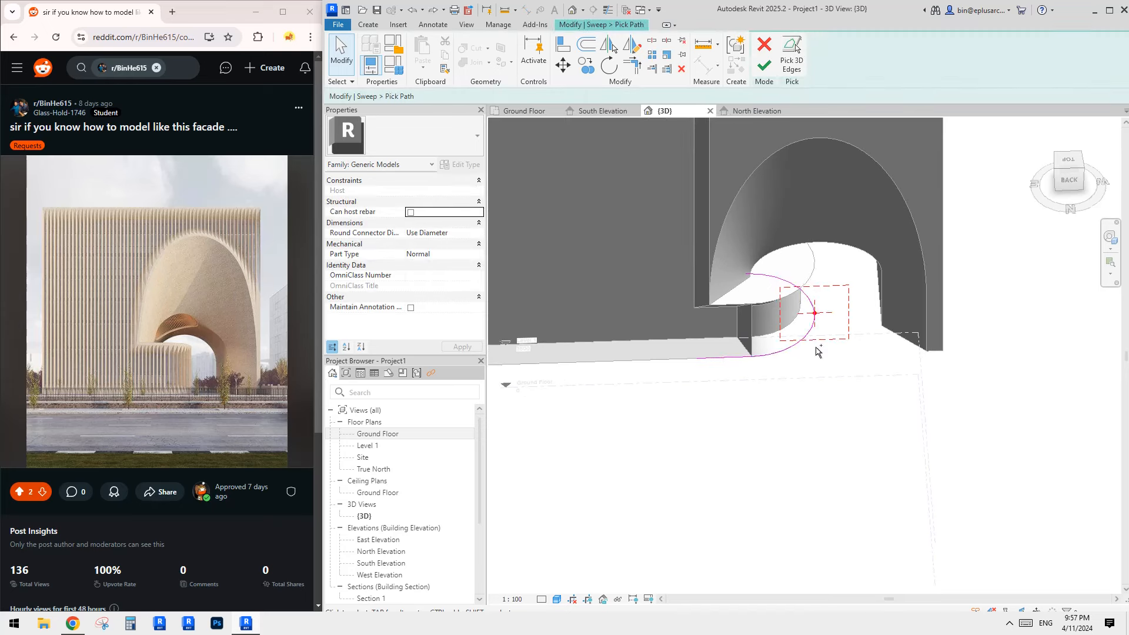
pyautogui.scroll(2, 741, 367)
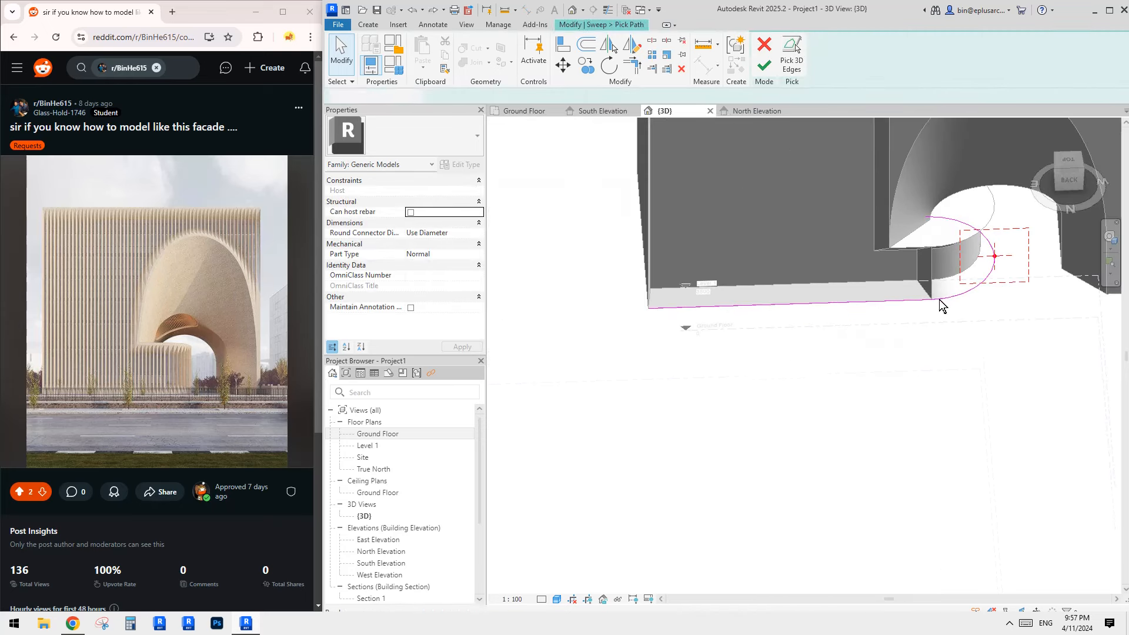
pyautogui.scroll(-1, 803, 323)
pyautogui.scroll(1, 781, 343)
pyautogui.click(764, 65)
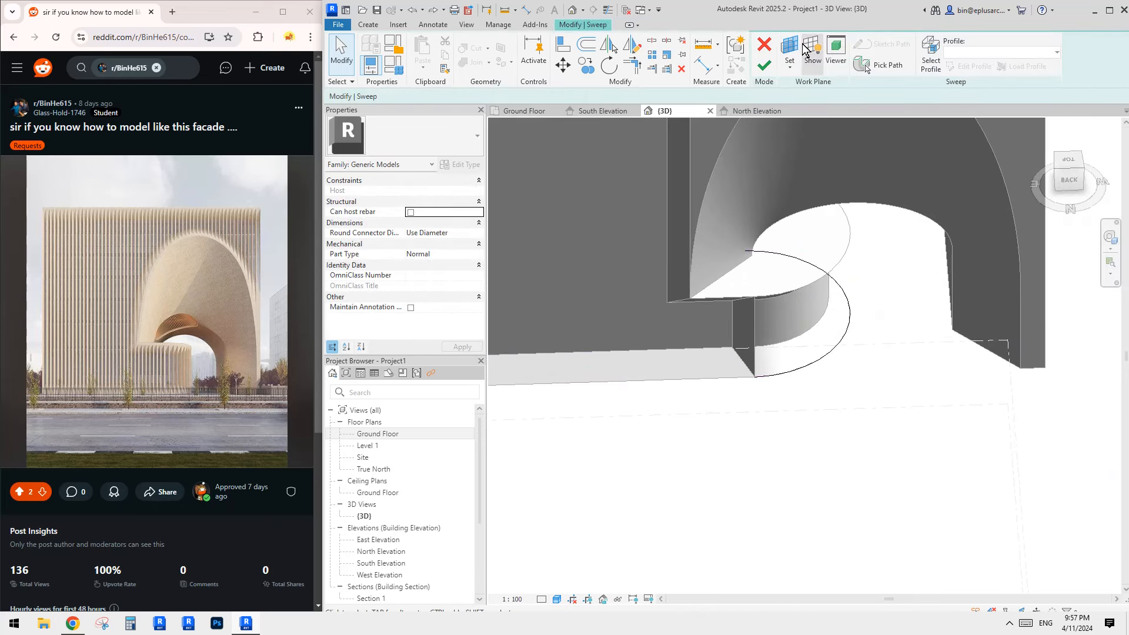
pyautogui.moveTo(846, 195); pyautogui.dragTo(842, 205, button='middle')
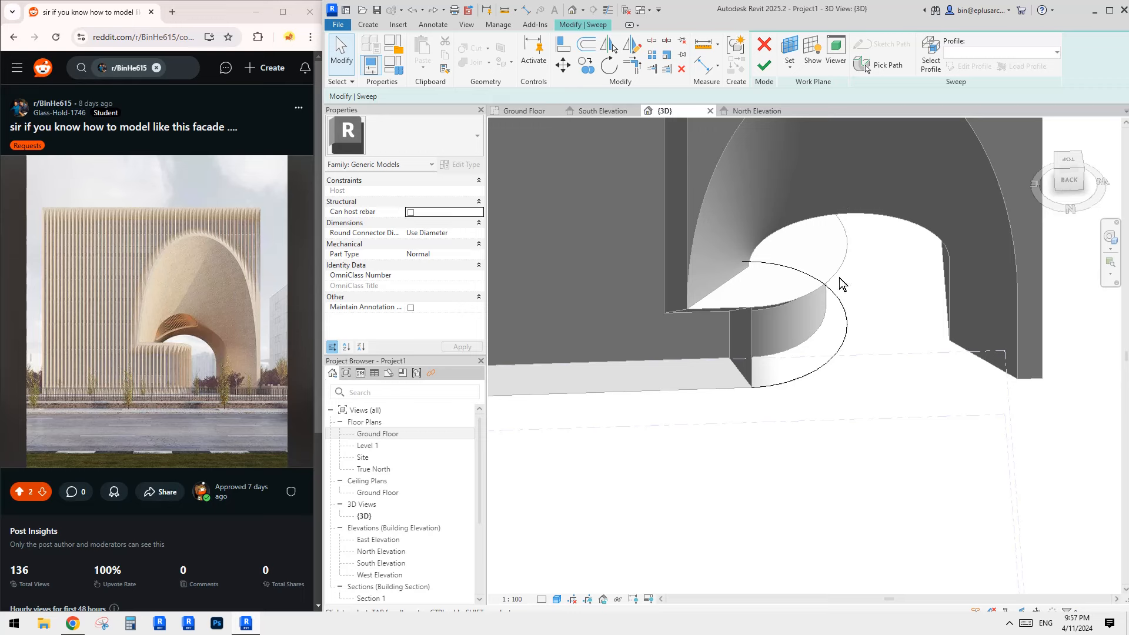
# - Try to discard the edits to the curved base's void sweep
pyautogui.click(764, 45)
pyautogui.click(598, 318)
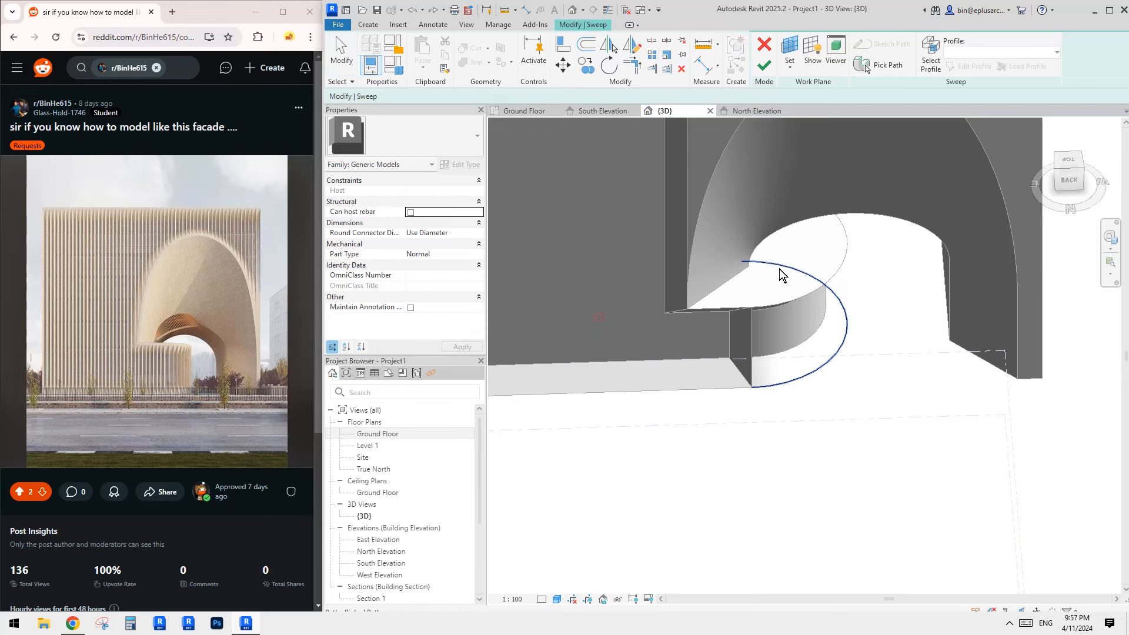
pyautogui.click(764, 45)
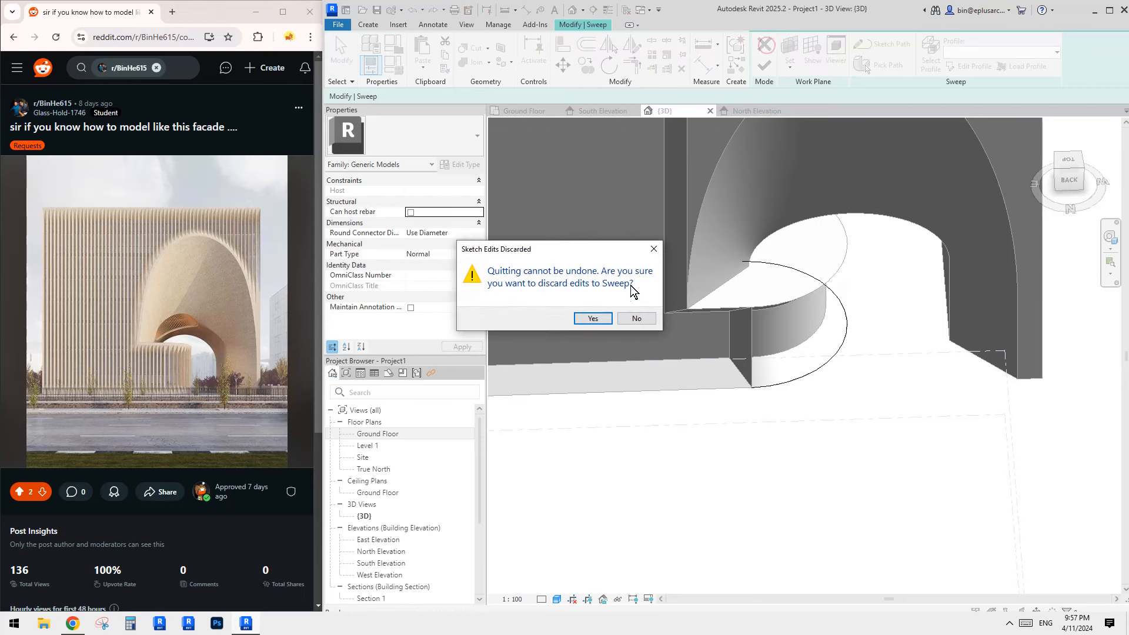
pyautogui.click(599, 319)
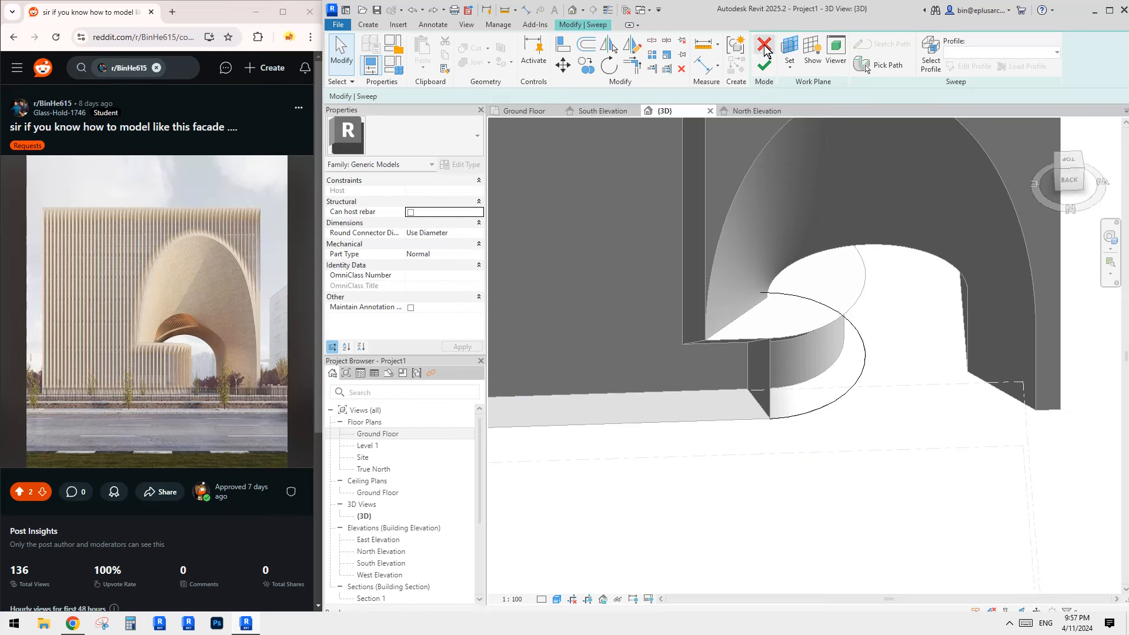
pyautogui.click(764, 47)
pyautogui.click(598, 320)
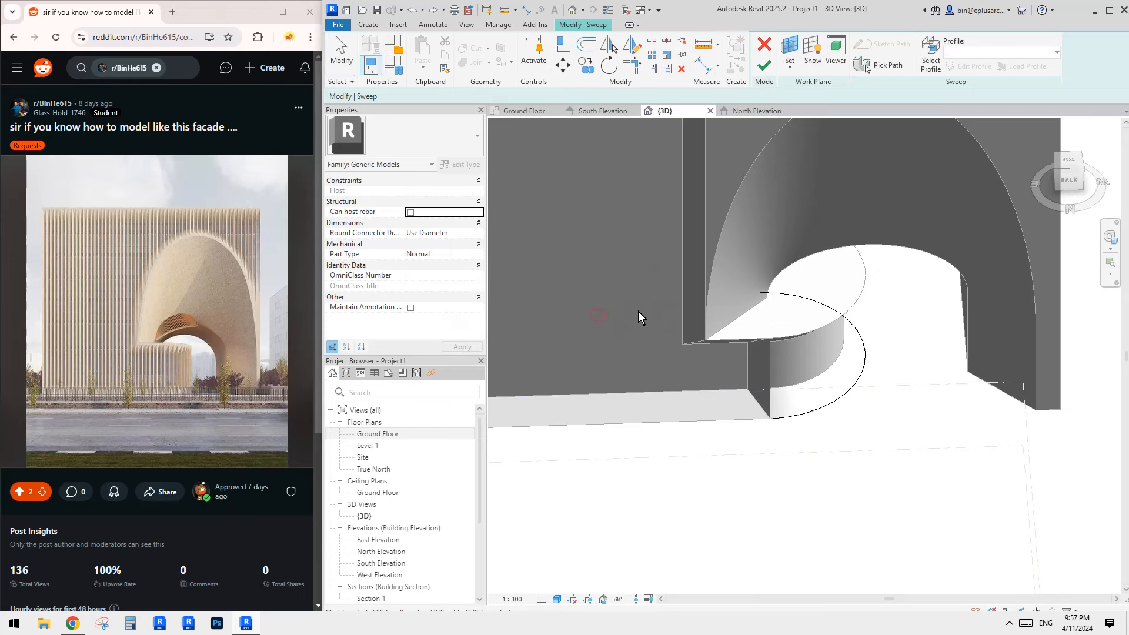
pyautogui.click(805, 296)
pyautogui.click(766, 51)
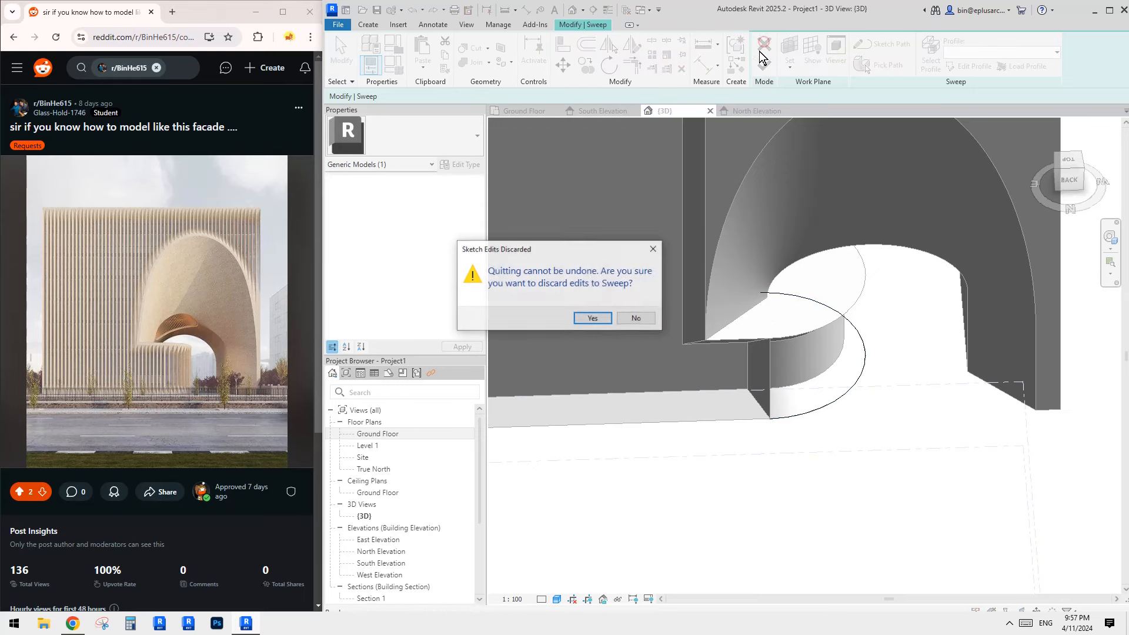
pyautogui.click(634, 315)
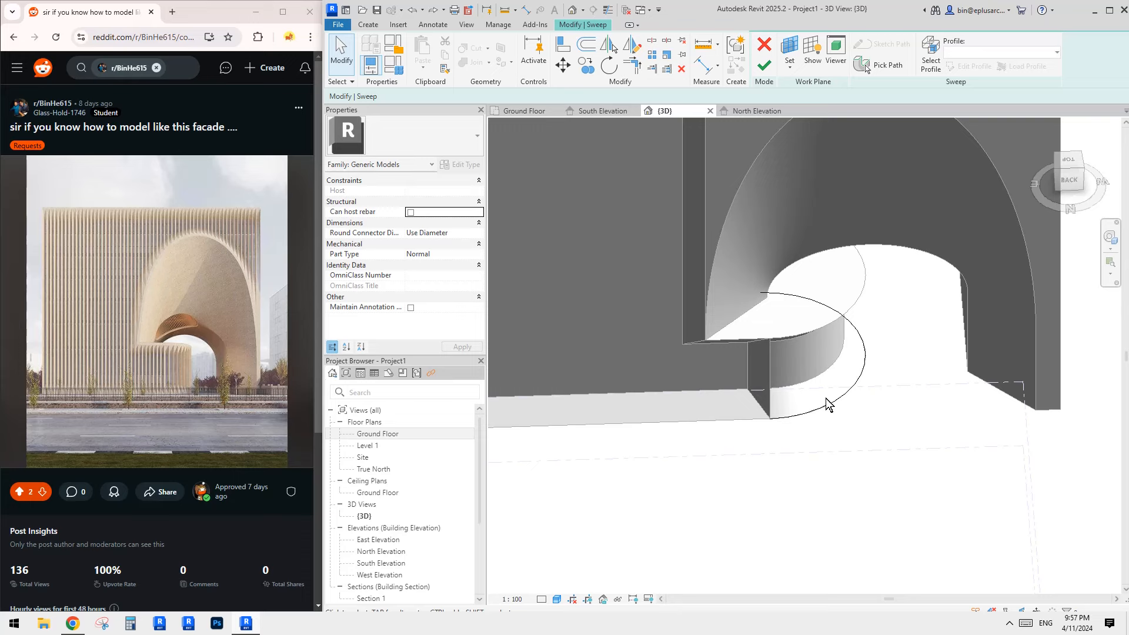
# - Finish the sweep edit and delete the void sweep from the curved base
pyautogui.click(764, 66)
pyautogui.keyDown('shift'); pyautogui.moveTo(801, 198); pyautogui.dragTo(817, 331, button='middle'); pyautogui.keyUp('shift')
pyautogui.click(813, 320)
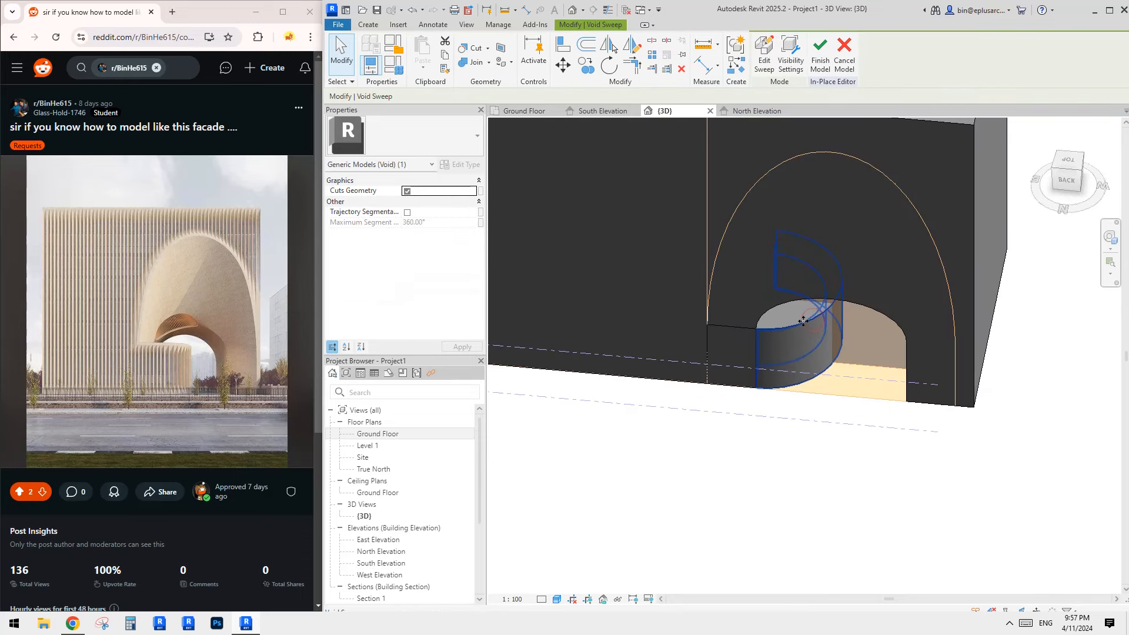
pyautogui.press('Escape')
pyautogui.keyDown('shift'); pyautogui.moveTo(782, 313); pyautogui.dragTo(838, 335, button='middle'); pyautogui.keyUp('shift')
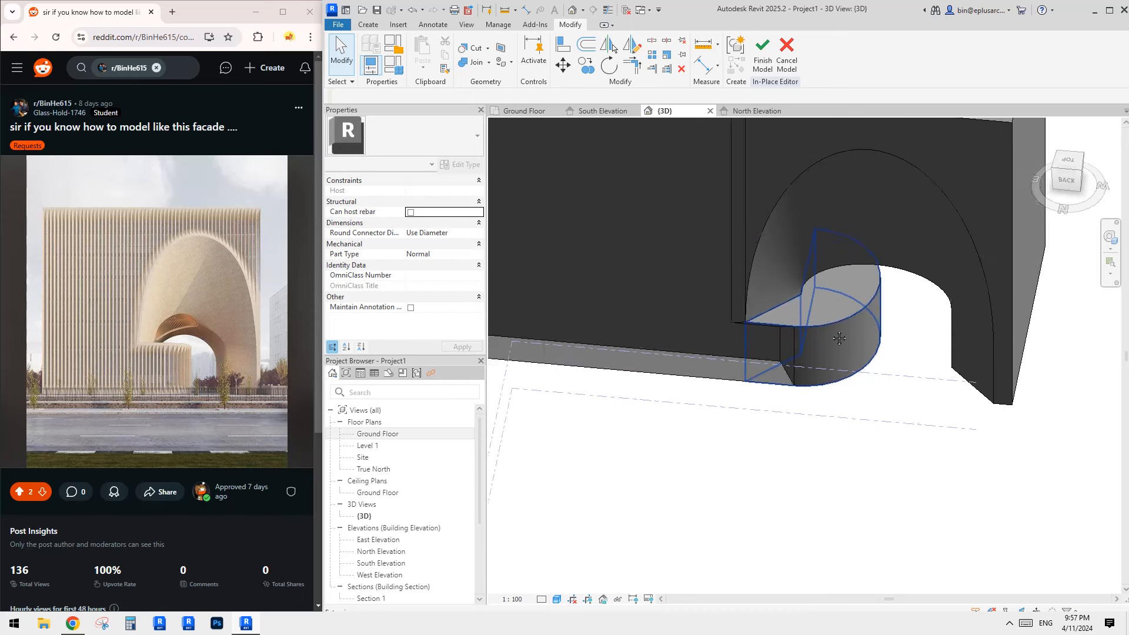
pyautogui.scroll(1, 683, 235)
pyautogui.keyDown('shift'); pyautogui.moveTo(683, 235); pyautogui.dragTo(658, 250, button='middle'); pyautogui.keyUp('shift')
# - Start a new void sweep with a sketched path on the Level : Ground Floor work plane
pyautogui.click(368, 24)
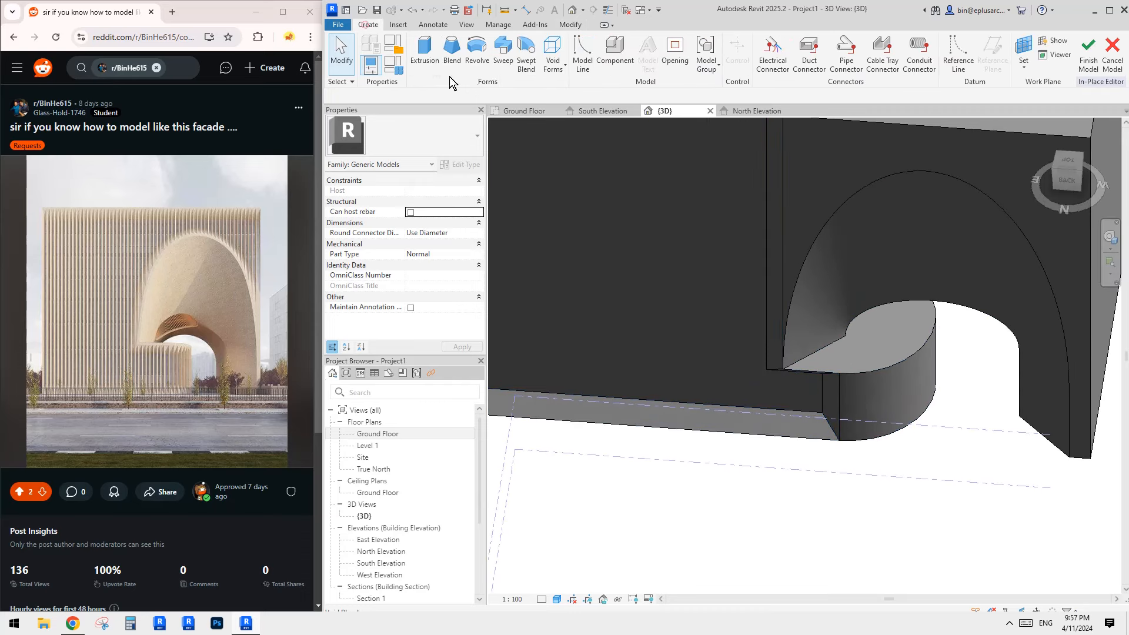
pyautogui.click(556, 75)
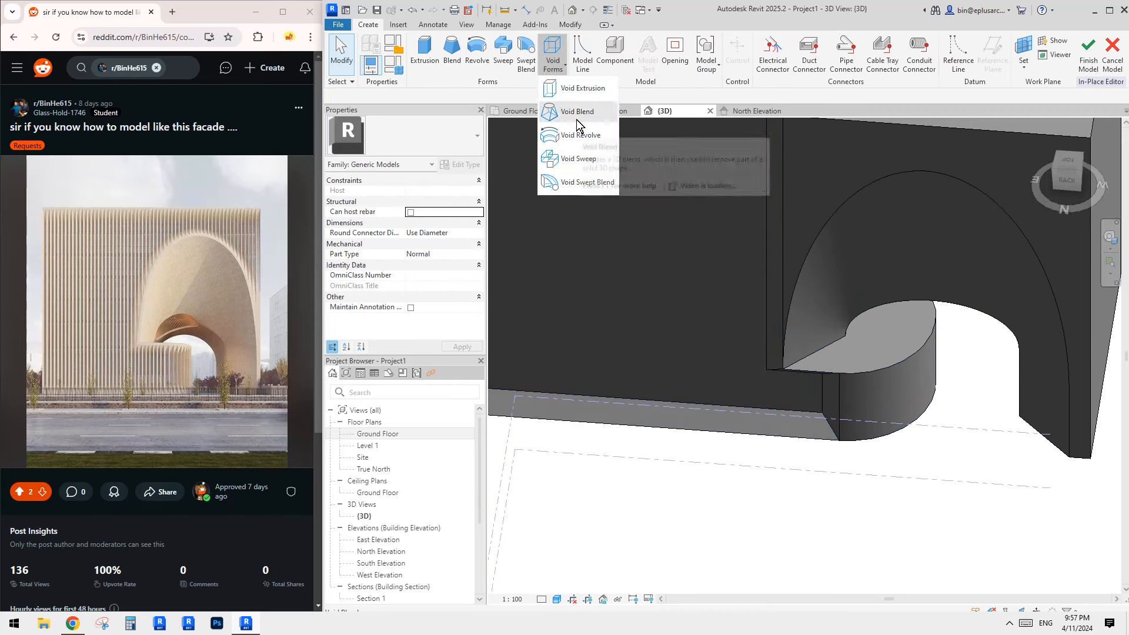
pyautogui.click(579, 159)
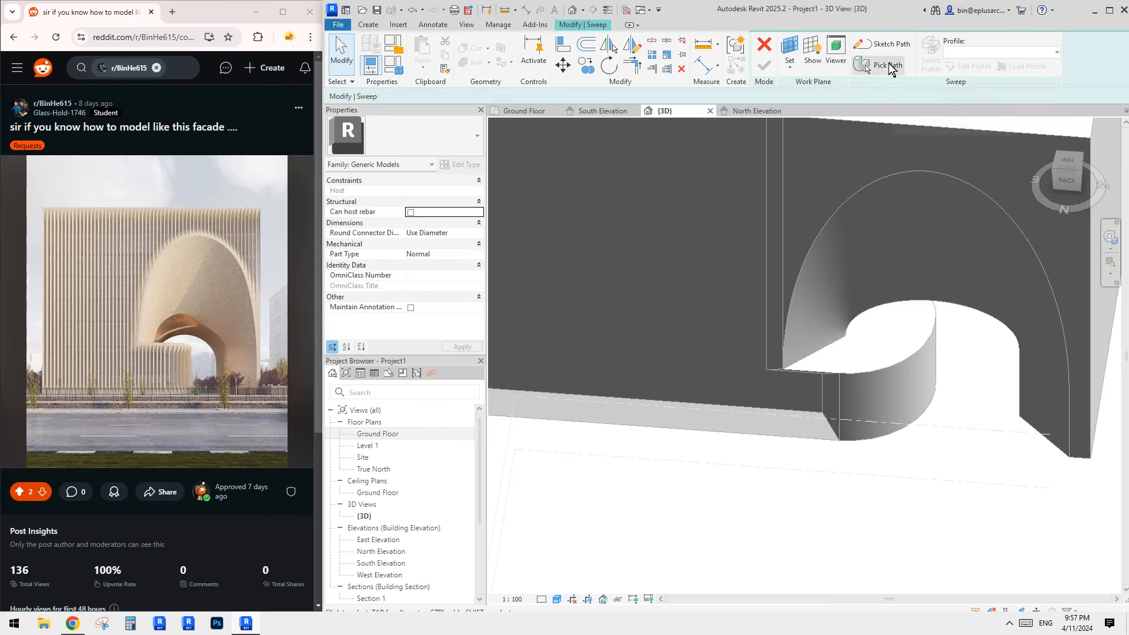
pyautogui.click(886, 45)
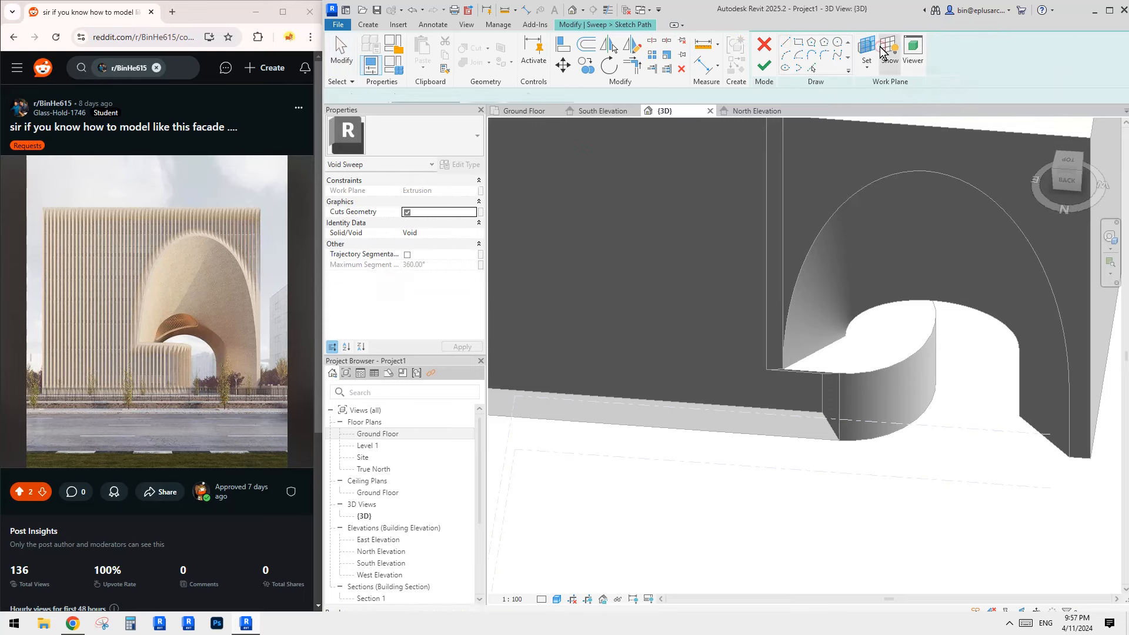
pyautogui.click(869, 50)
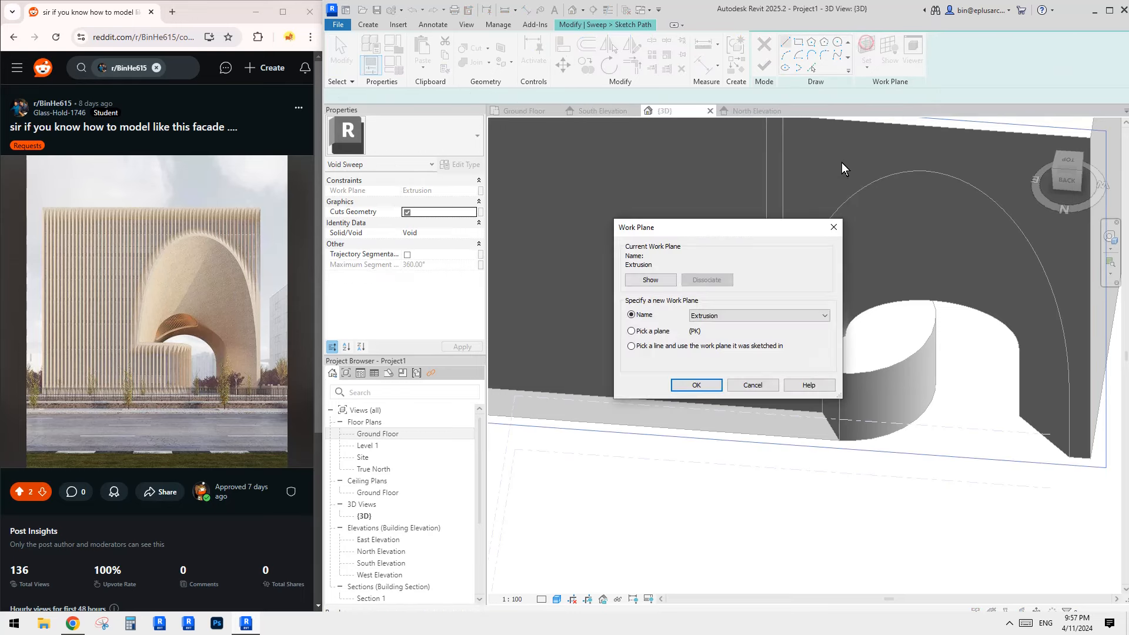
pyautogui.click(727, 317)
pyautogui.click(720, 332)
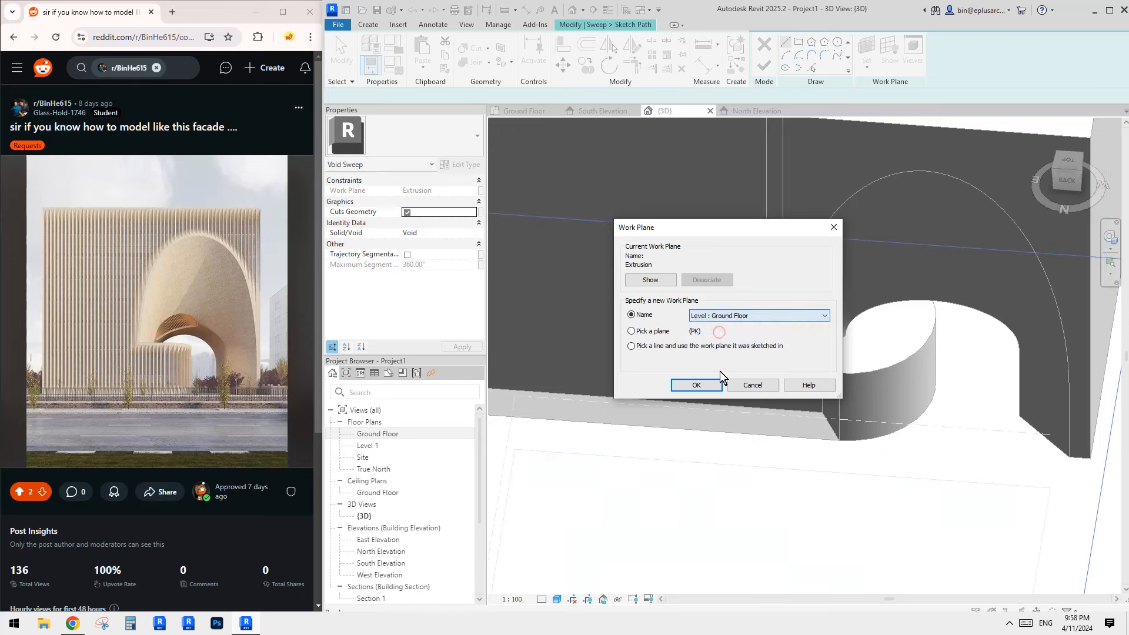
pyautogui.click(696, 385)
pyautogui.click(812, 67)
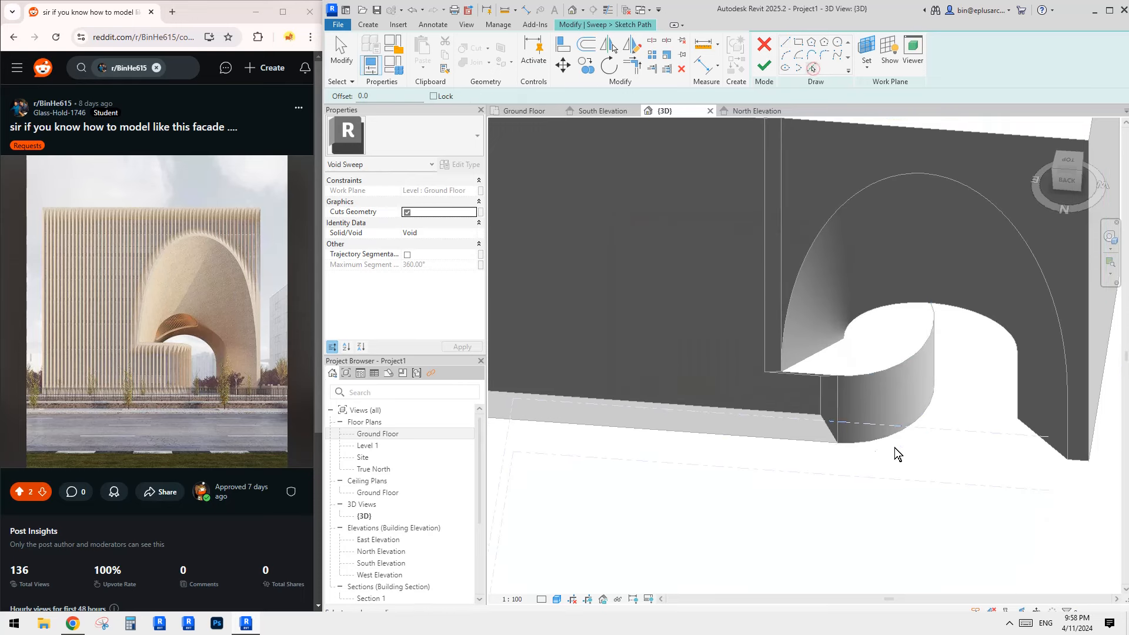
pyautogui.click(869, 449)
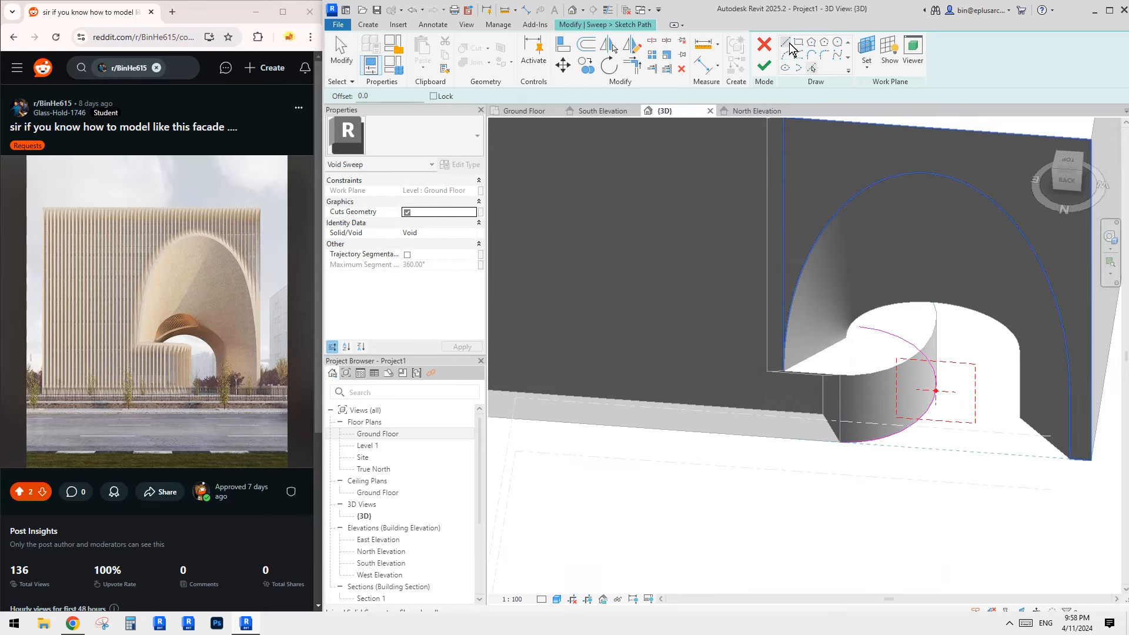
pyautogui.press('Escape')
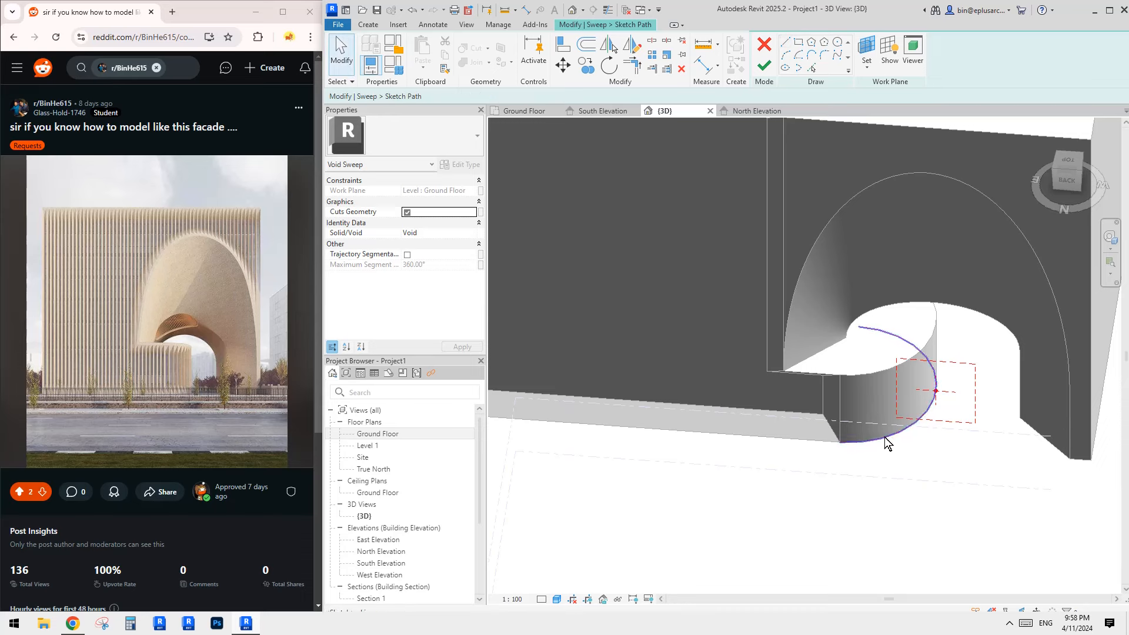
pyautogui.click(884, 436)
pyautogui.moveTo(877, 344); pyautogui.dragTo(873, 350, button='middle')
pyautogui.press('Delete')
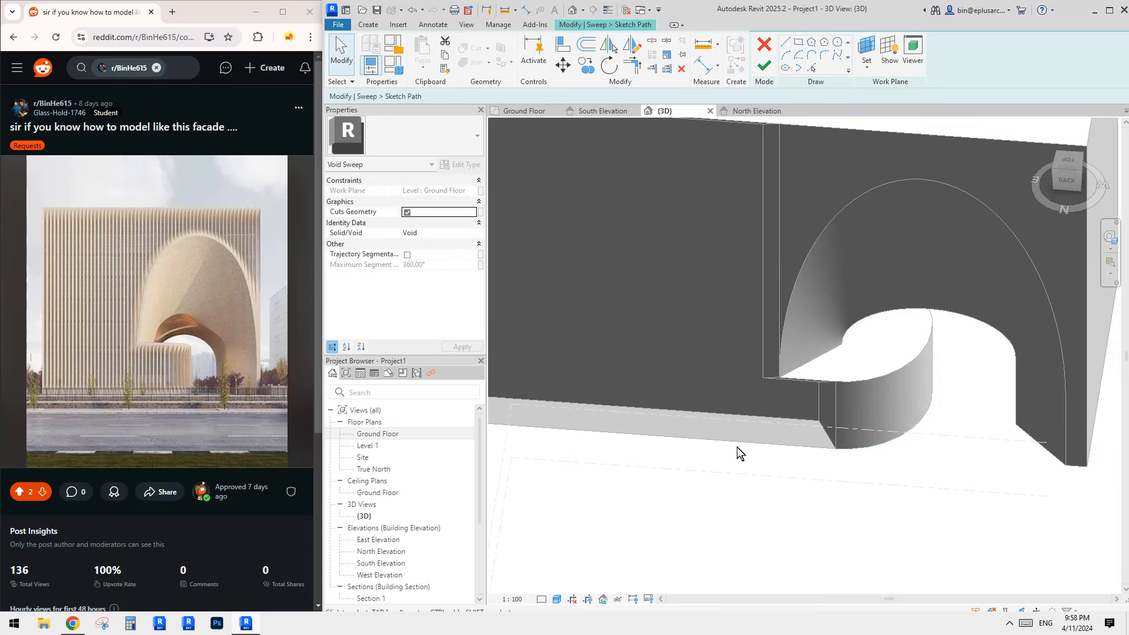
# - Pick the facade's bottom front edge and the base's curved bottom edge as the sweep path
pyautogui.click(813, 71)
pyautogui.click(771, 447)
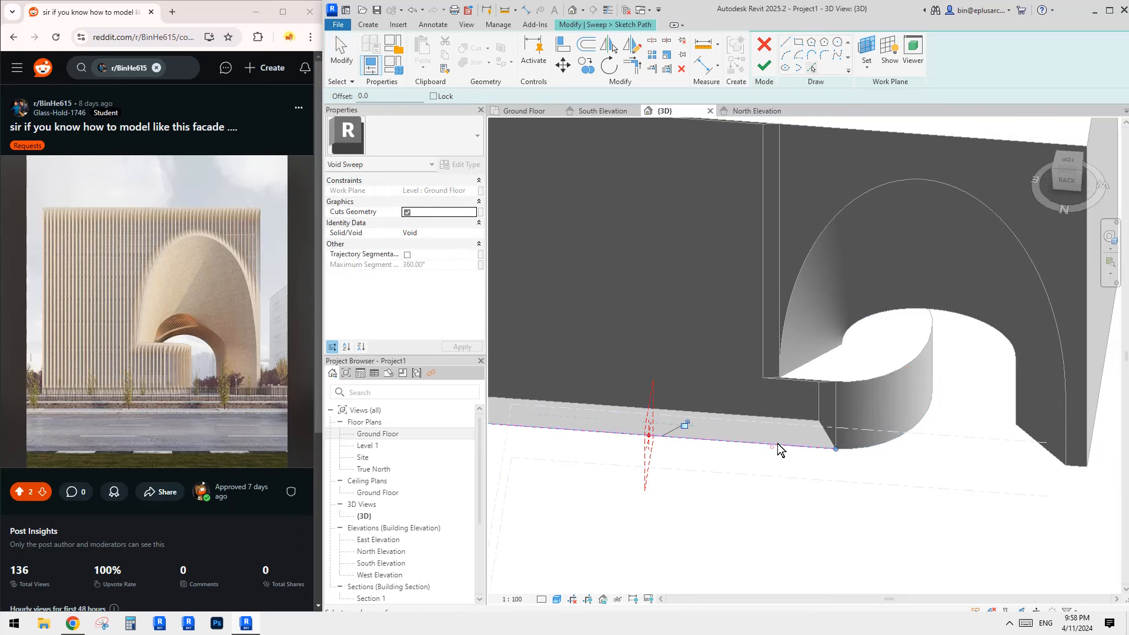
pyautogui.moveTo(779, 402)
pyautogui.keyDown('shift'); pyautogui.mouseDown(button='middle')
pyautogui.moveTo(765, 362)
pyautogui.moveTo(764, 404)
pyautogui.mouseUp(button='middle'); pyautogui.keyUp('shift')
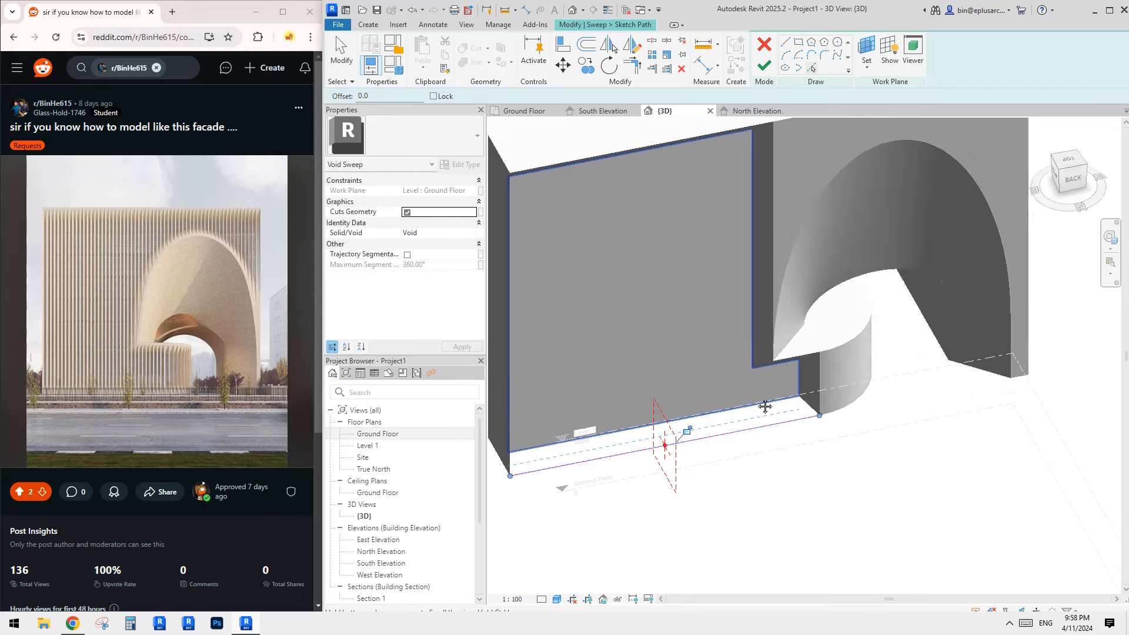
pyautogui.click(840, 415)
pyautogui.press('Escape')
# - Shorten the path's straight segment to 3800 at the end beside the curved base and finish the path
pyautogui.click(670, 445)
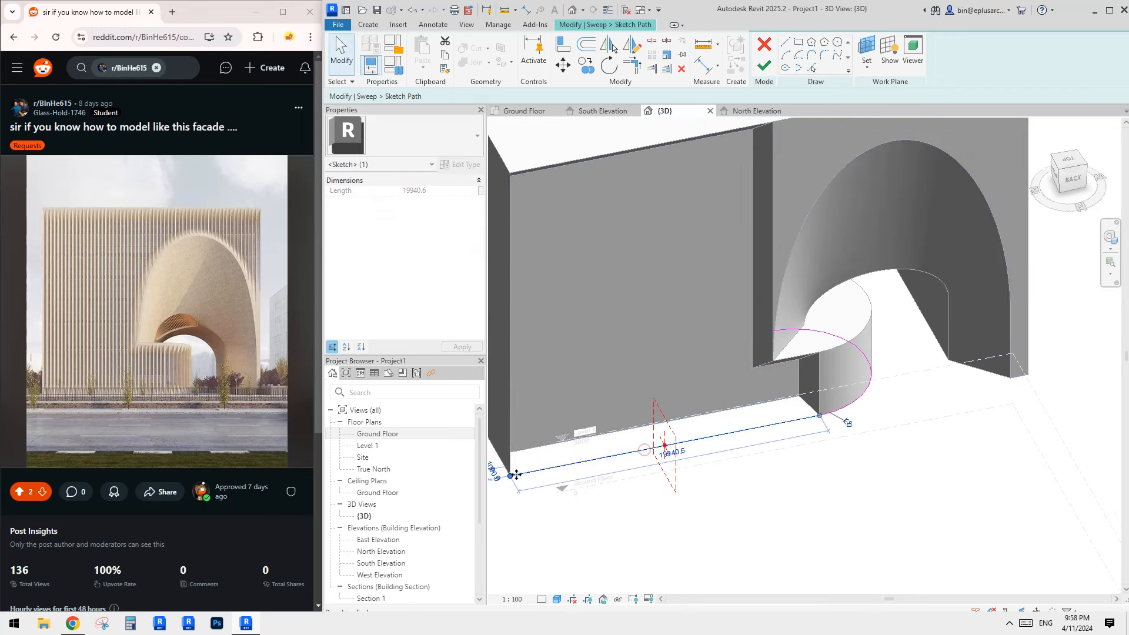
pyautogui.moveTo(714, 436); pyautogui.dragTo(762, 427)
pyautogui.scroll(3, 794, 429)
pyautogui.keyDown('shift'); pyautogui.moveTo(794, 429); pyautogui.dragTo(744, 453, button='middle'); pyautogui.keyUp('shift')
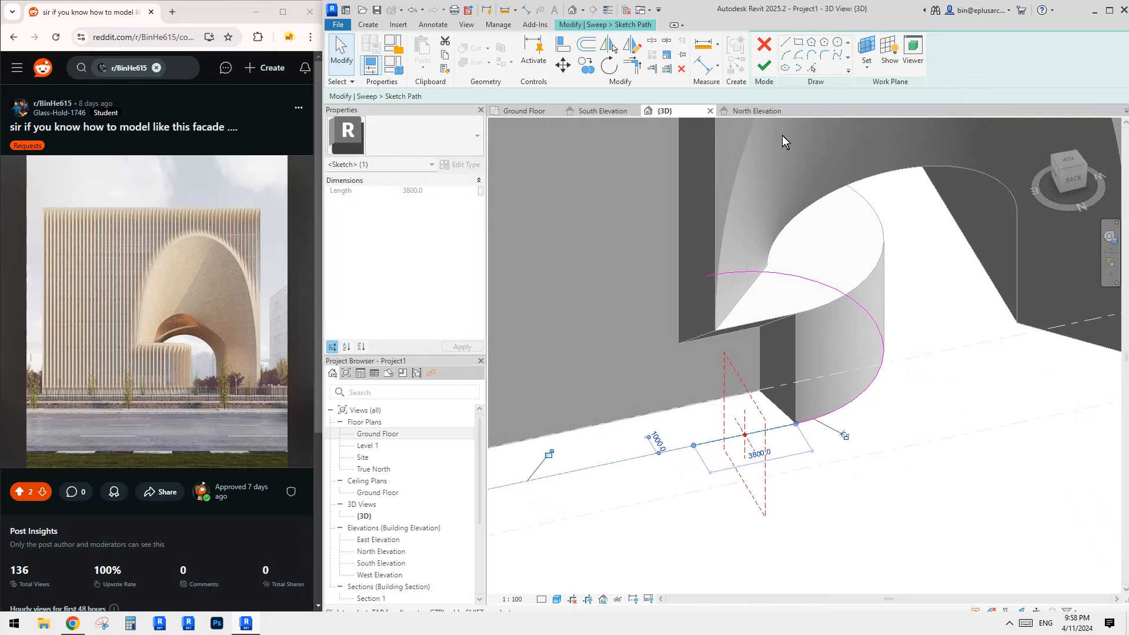
pyautogui.click(811, 69)
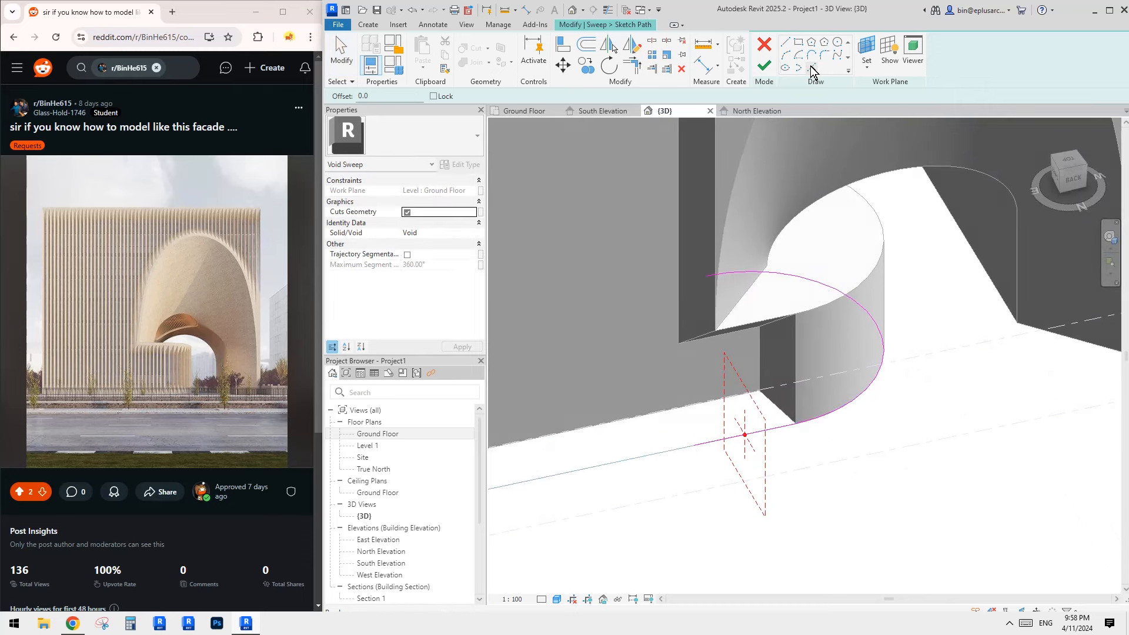
pyautogui.click(764, 66)
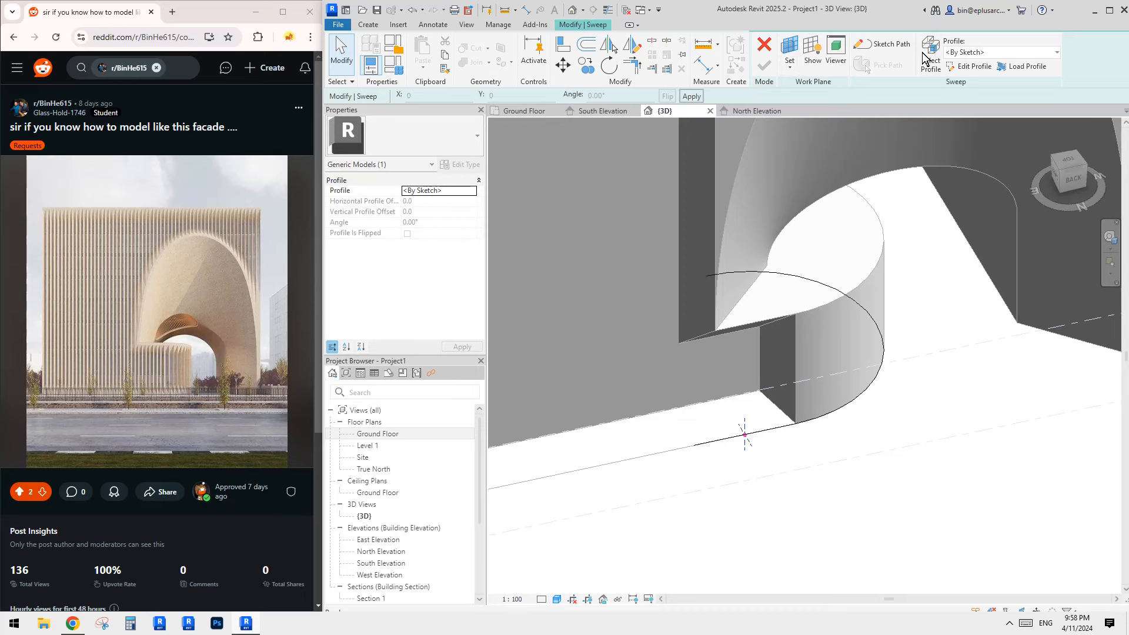
# - Edit the sweep profile, picking the edges of the recess beside the curved base as its outline
pyautogui.click(969, 66)
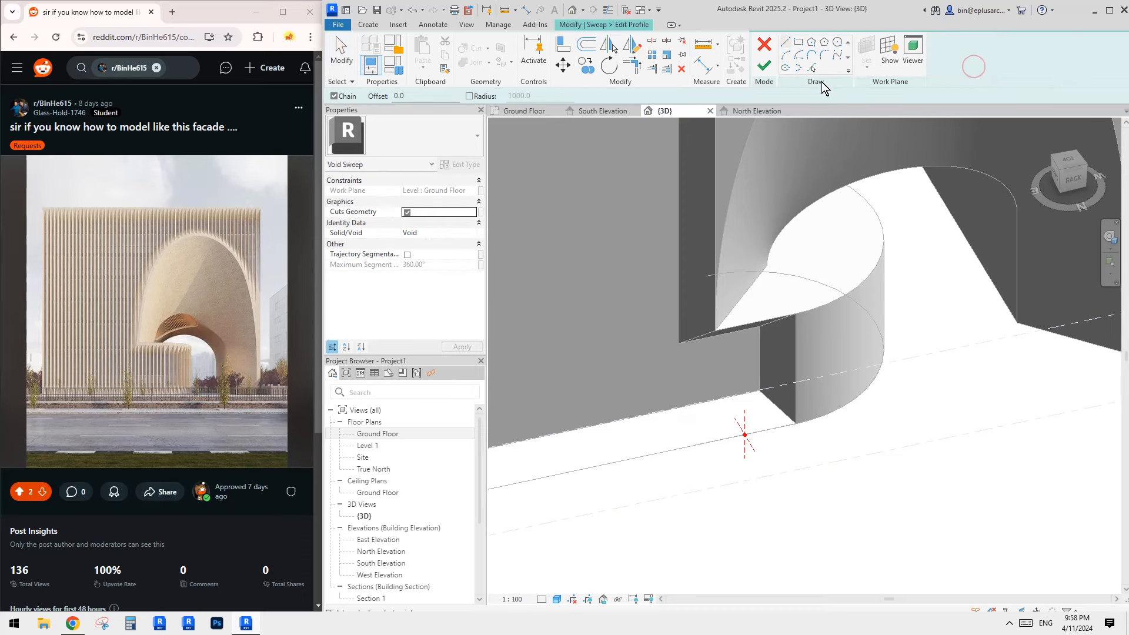
pyautogui.click(812, 69)
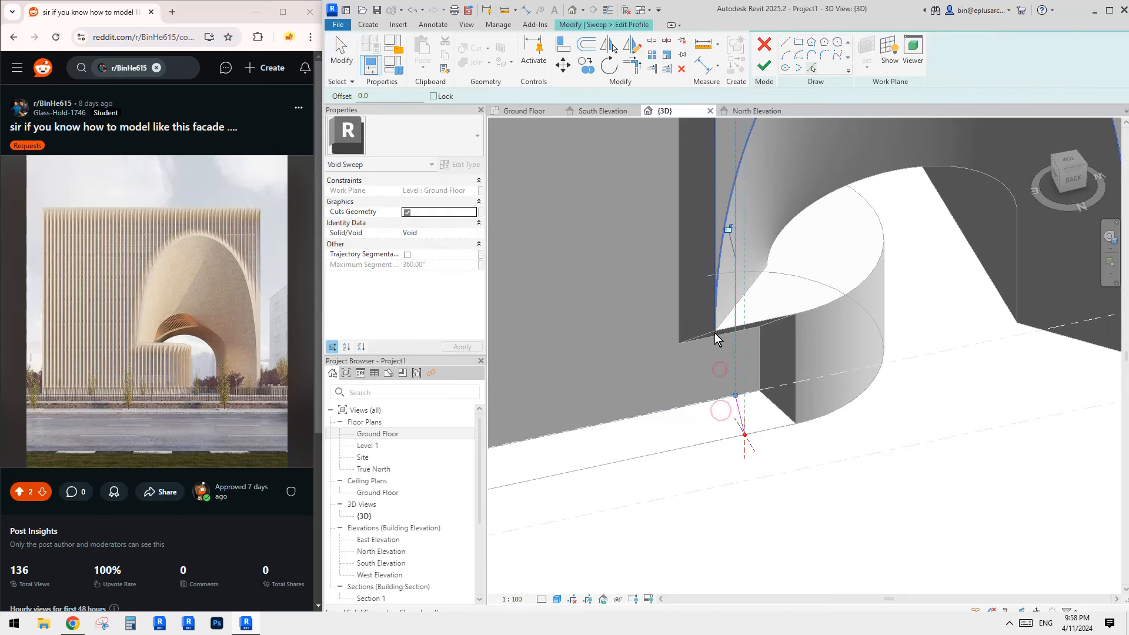
pyautogui.keyDown('shift'); pyautogui.moveTo(714, 333); pyautogui.dragTo(774, 245, button='middle'); pyautogui.keyUp('shift')
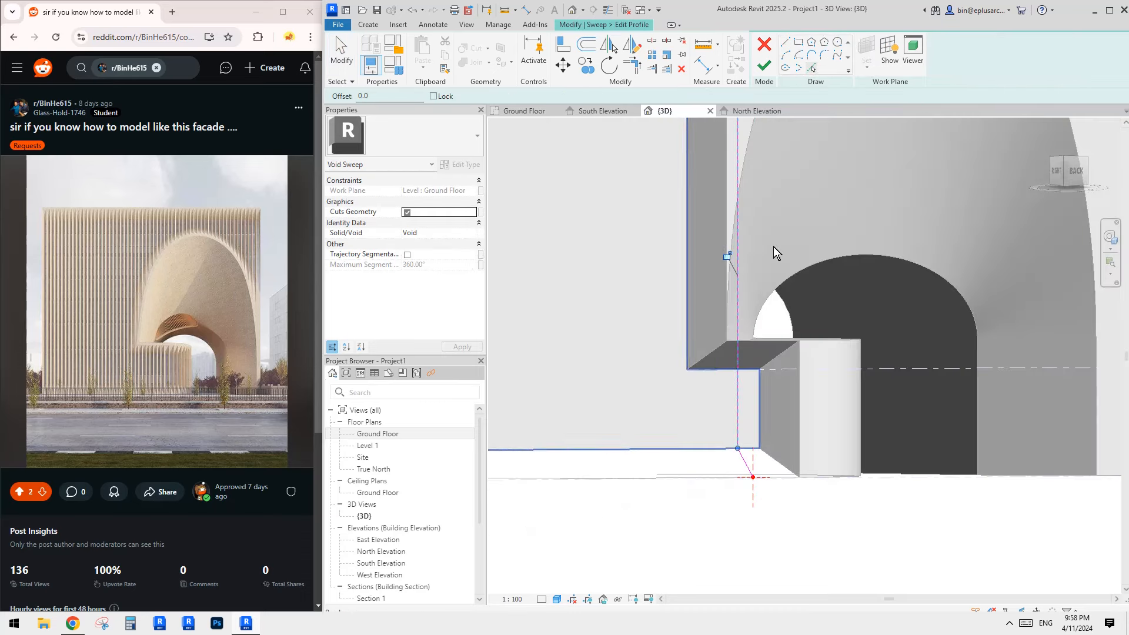
pyautogui.click(802, 401)
# - Trim the profile lines at their corners into a closed outline and finish the profile
pyautogui.press('t')
pyautogui.press('r')
pyautogui.click(743, 359)
pyautogui.click(737, 378)
pyautogui.keyDown('shift'); pyautogui.moveTo(760, 399); pyautogui.dragTo(816, 454, button='middle'); pyautogui.keyUp('shift')
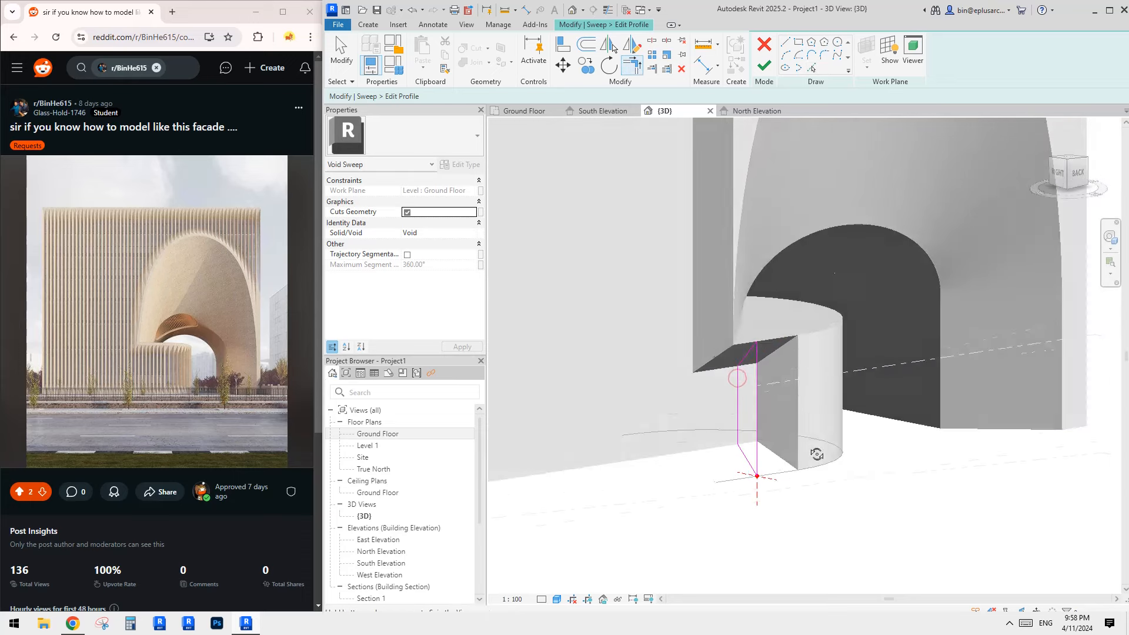
pyautogui.click(764, 66)
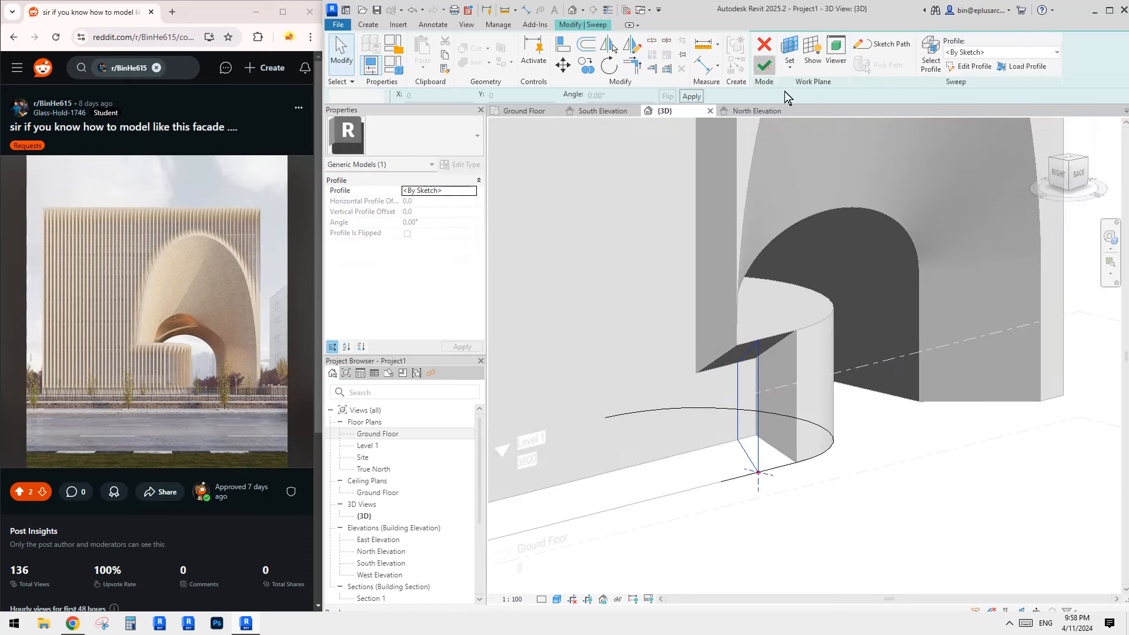
# - Finish the void sweep along the curved base and check its cut from the back
pyautogui.click(763, 65)
pyautogui.keyDown('shift'); pyautogui.moveTo(871, 147); pyautogui.dragTo(766, 260, button='middle'); pyautogui.keyUp('shift')
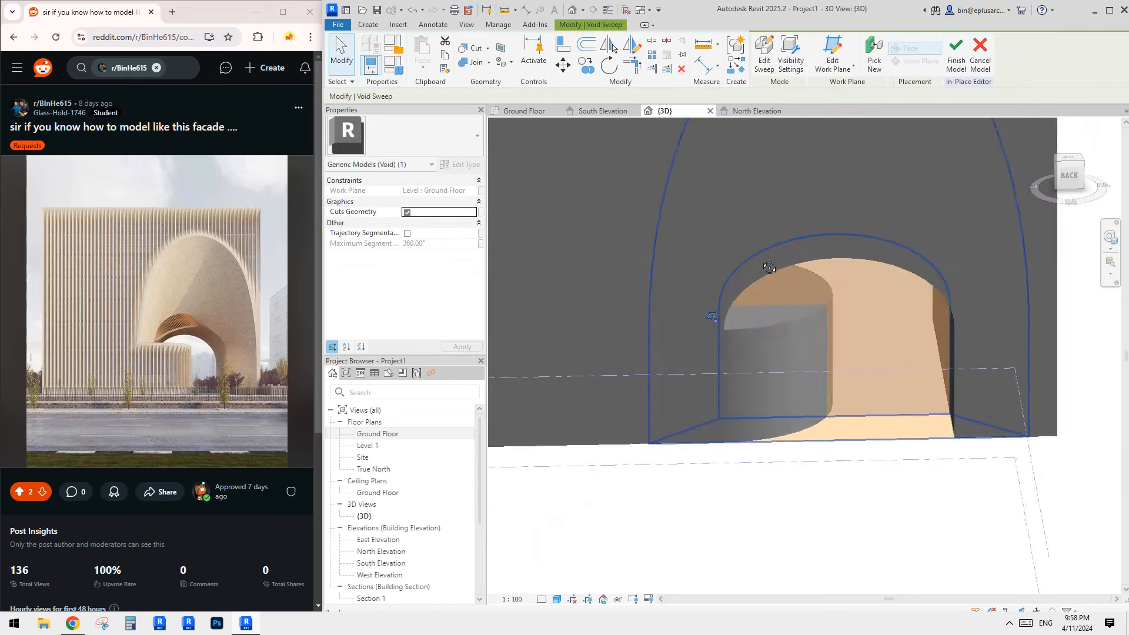
pyautogui.click(472, 52)
pyautogui.scroll(-2, 857, 303)
pyautogui.press('Escape')
pyautogui.moveTo(1040, 335); pyautogui.dragTo(843, 360, button='middle')
pyautogui.scroll(3, 855, 353)
pyautogui.moveTo(893, 176); pyautogui.dragTo(881, 221, button='middle')
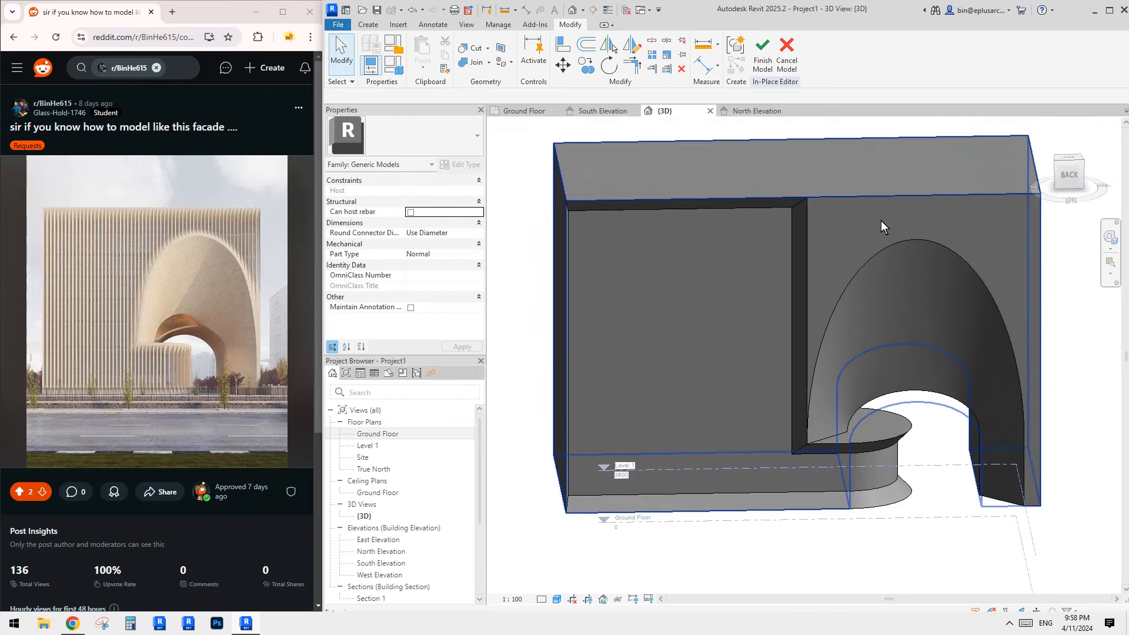
pyautogui.scroll(4, 859, 247)
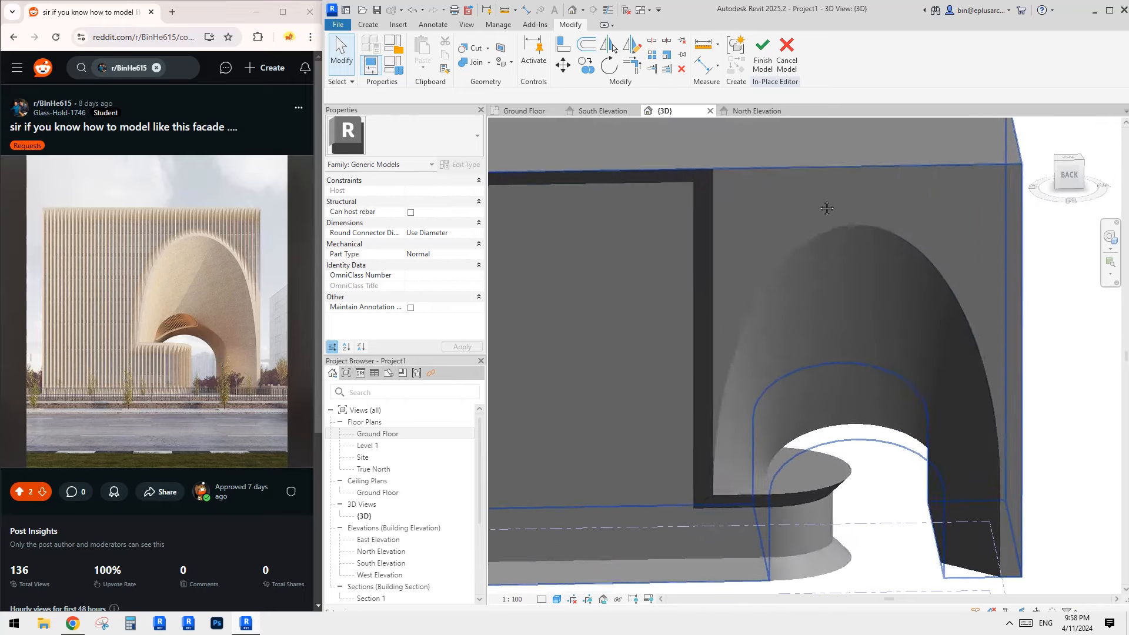
# - Start a void blend and set its work plane to the back face surrounding the large arch
pyautogui.click(368, 24)
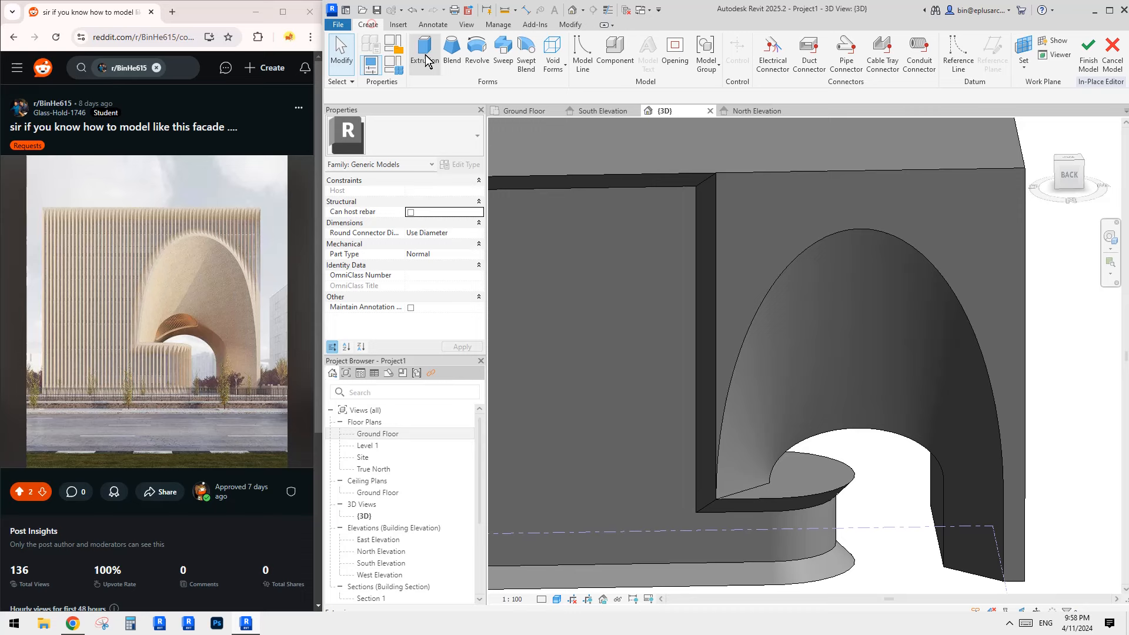
pyautogui.click(553, 59)
pyautogui.click(576, 113)
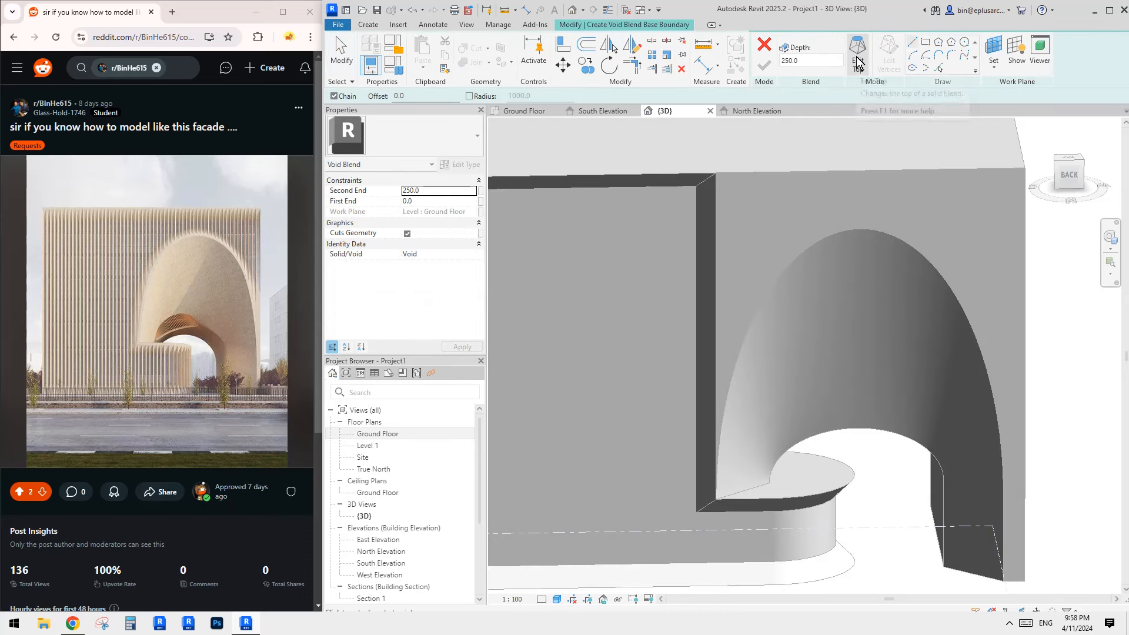
pyautogui.click(939, 69)
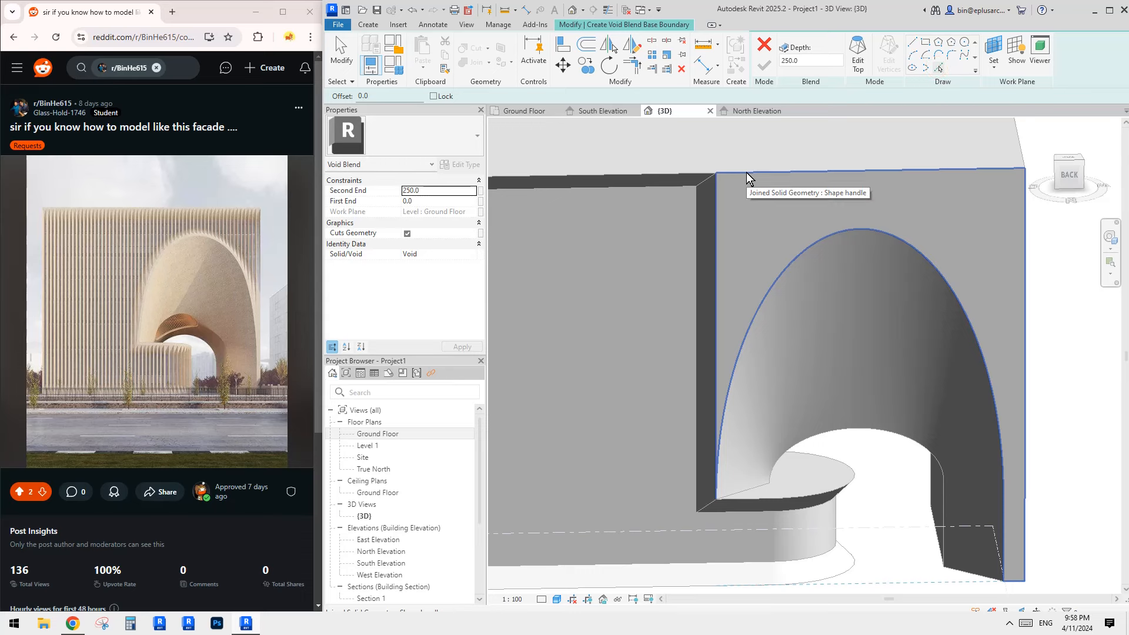
pyautogui.scroll(-1, 747, 173)
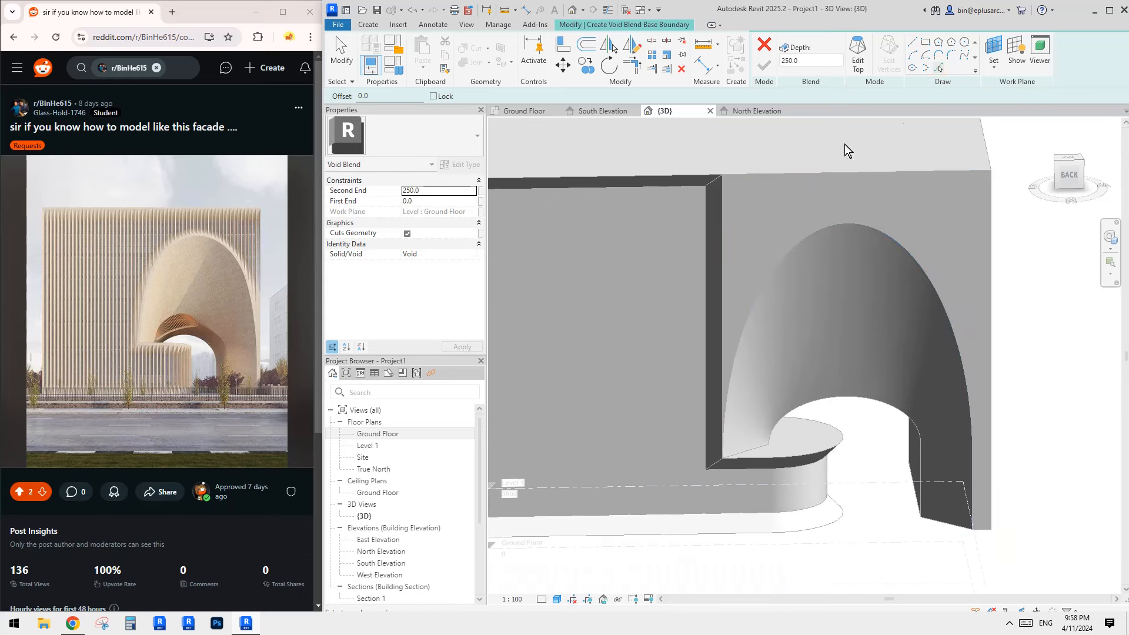
pyautogui.click(993, 48)
pyautogui.click(694, 385)
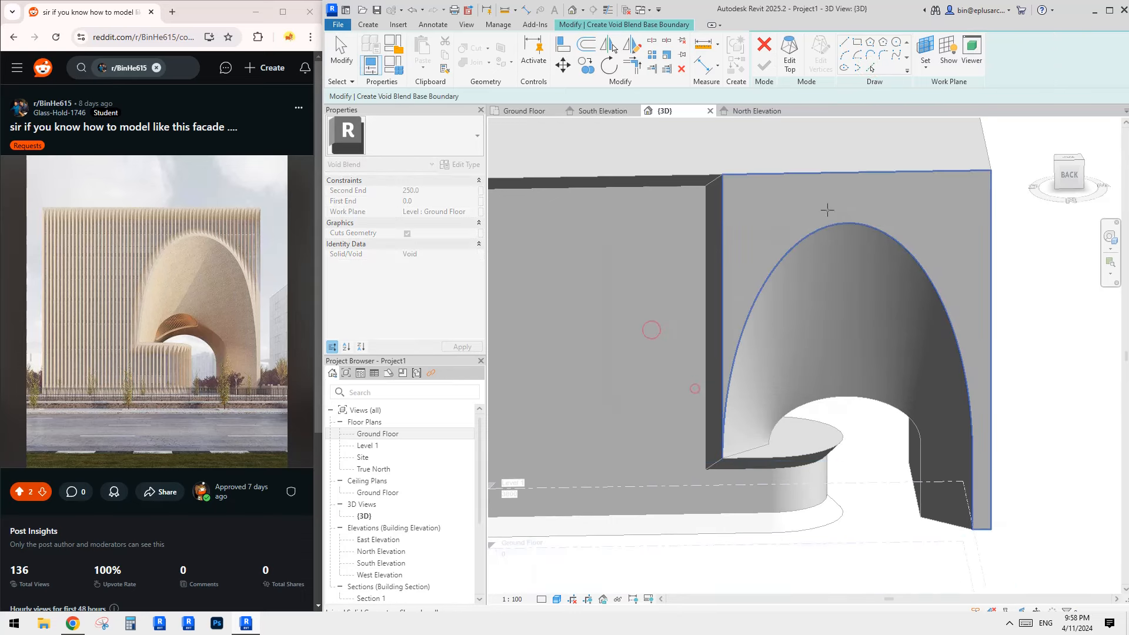
pyautogui.click(846, 203)
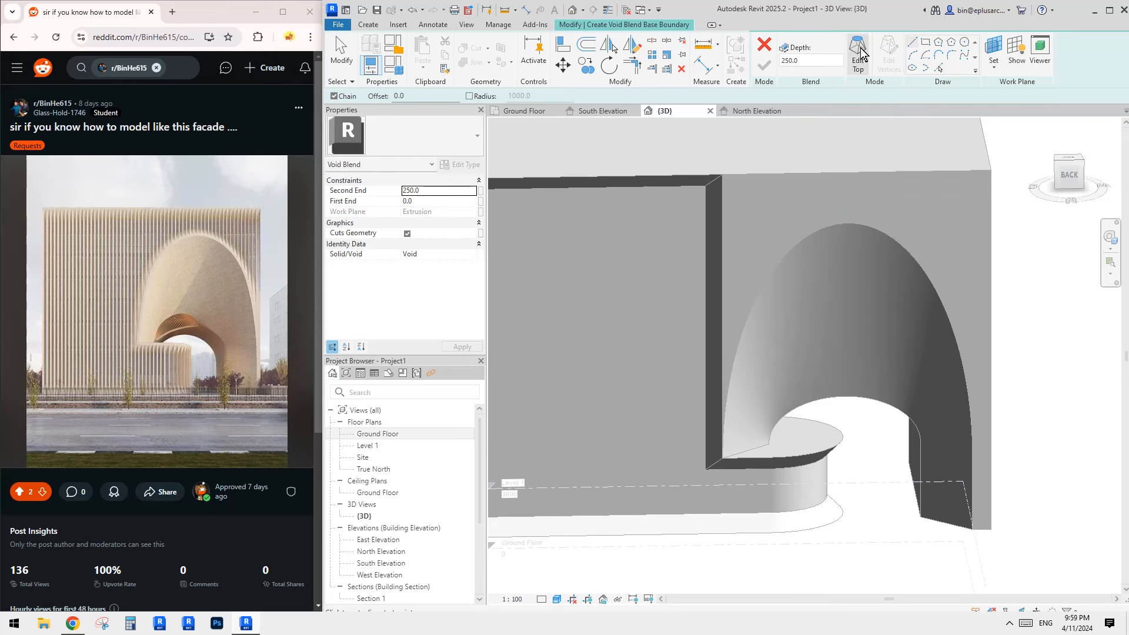
# - Sketch the blend's base boundary by picking the full edge loop of the face around the arch
pyautogui.click(939, 68)
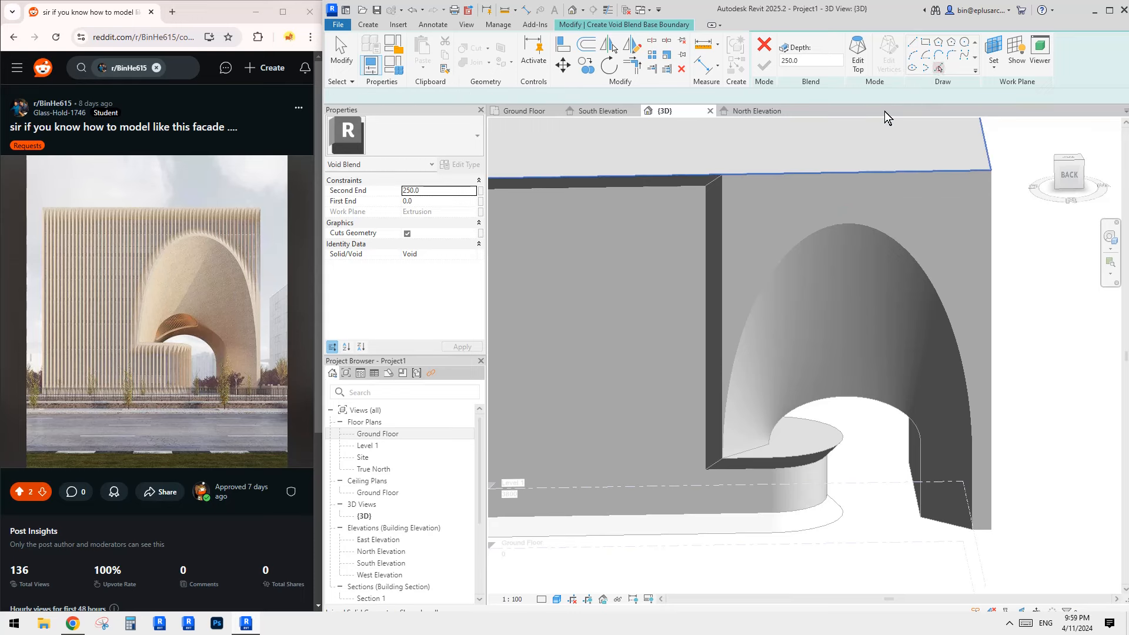
pyautogui.click(744, 171)
pyautogui.moveTo(744, 172)
pyautogui.keyDown('shift'); pyautogui.mouseDown(button='middle')
pyautogui.moveTo(921, 247)
pyautogui.moveTo(854, 370)
pyautogui.moveTo(888, 292)
pyautogui.mouseUp(button='middle'); pyautogui.keyUp('shift')
pyautogui.press('Escape')
pyautogui.keyDown('shift'); pyautogui.moveTo(834, 228); pyautogui.dragTo(867, 252, button='middle'); pyautogui.keyUp('shift')
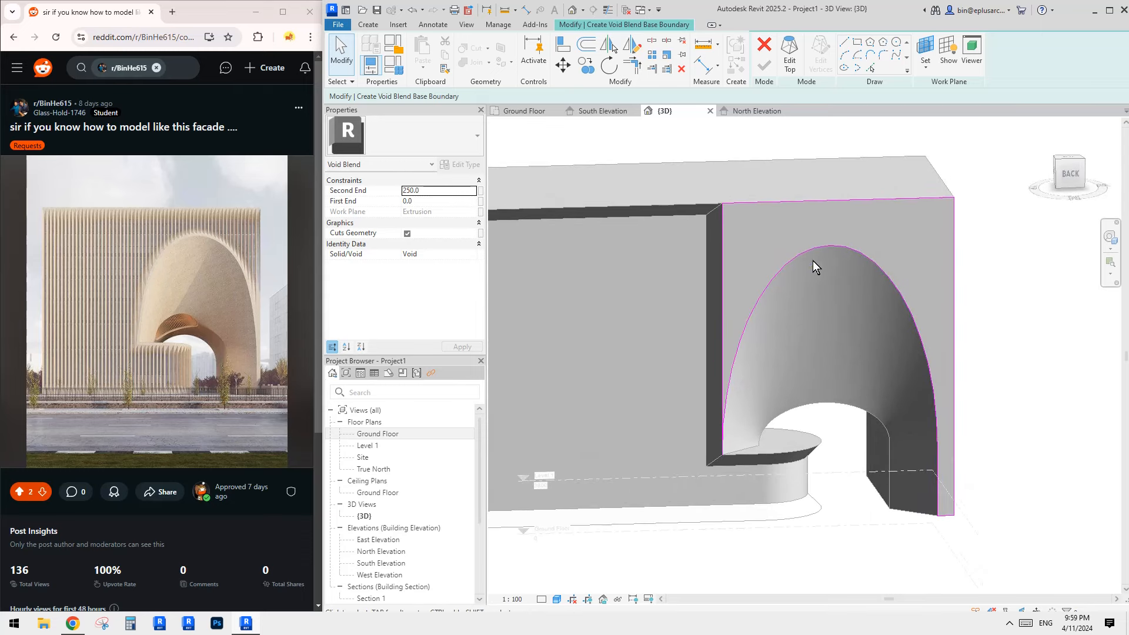
pyautogui.keyDown('shift'); pyautogui.moveTo(797, 253); pyautogui.dragTo(794, 208, button='middle'); pyautogui.keyUp('shift')
# - Sketch the blend's top boundary by picking the same edge loop with an inward offset of 1000
pyautogui.click(801, 69)
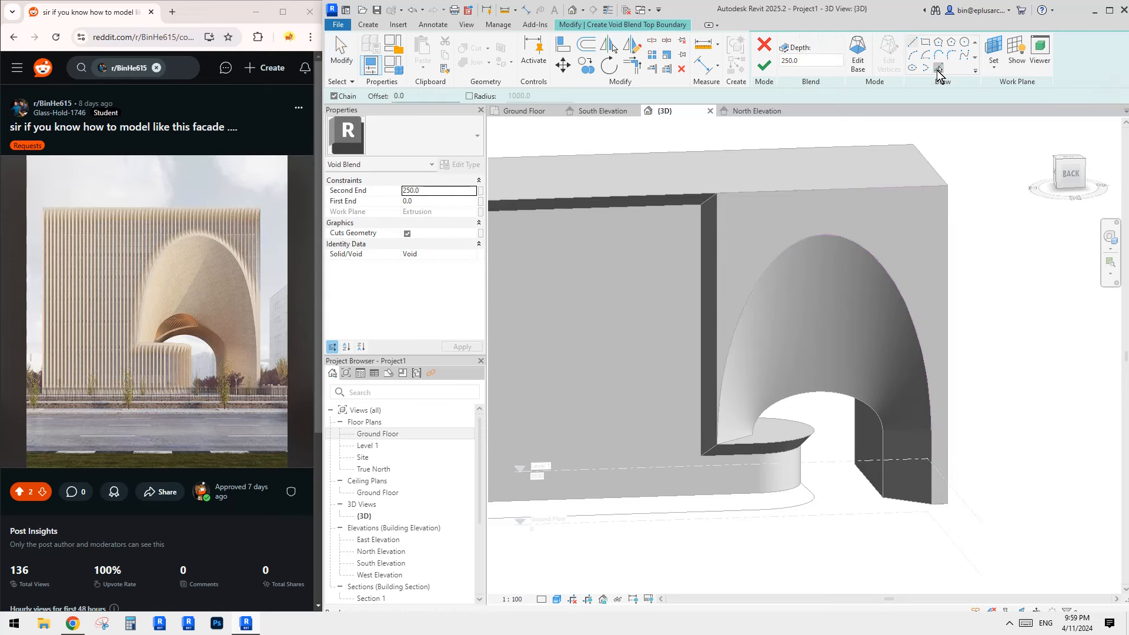
pyautogui.click(937, 68)
pyautogui.click(393, 96)
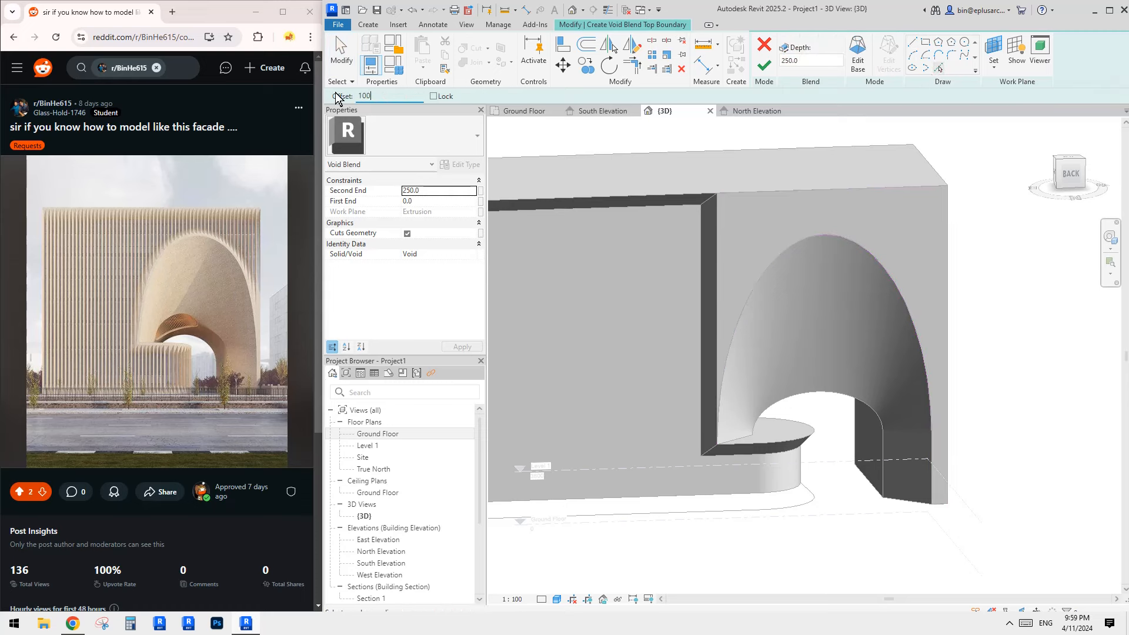
pyautogui.press('Tab')
pyautogui.click(761, 192)
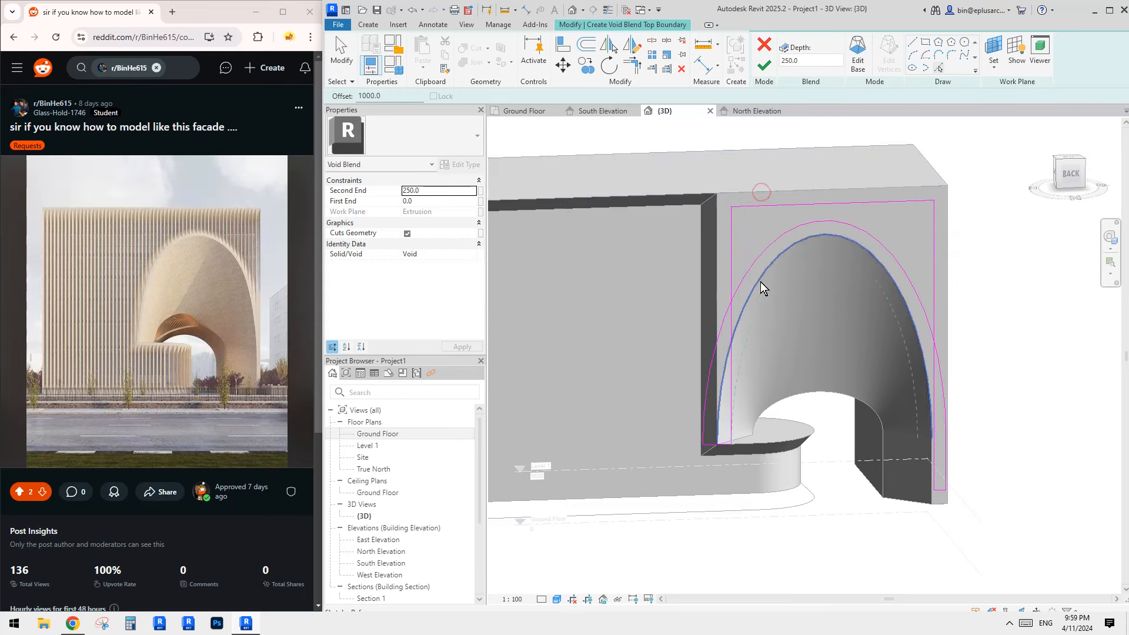
pyautogui.press('Escape')
pyautogui.moveTo(760, 281)
pyautogui.keyDown('shift'); pyautogui.mouseDown(button='middle')
pyautogui.moveTo(748, 312)
pyautogui.moveTo(729, 236)
pyautogui.mouseUp(button='middle'); pyautogui.keyUp('shift')
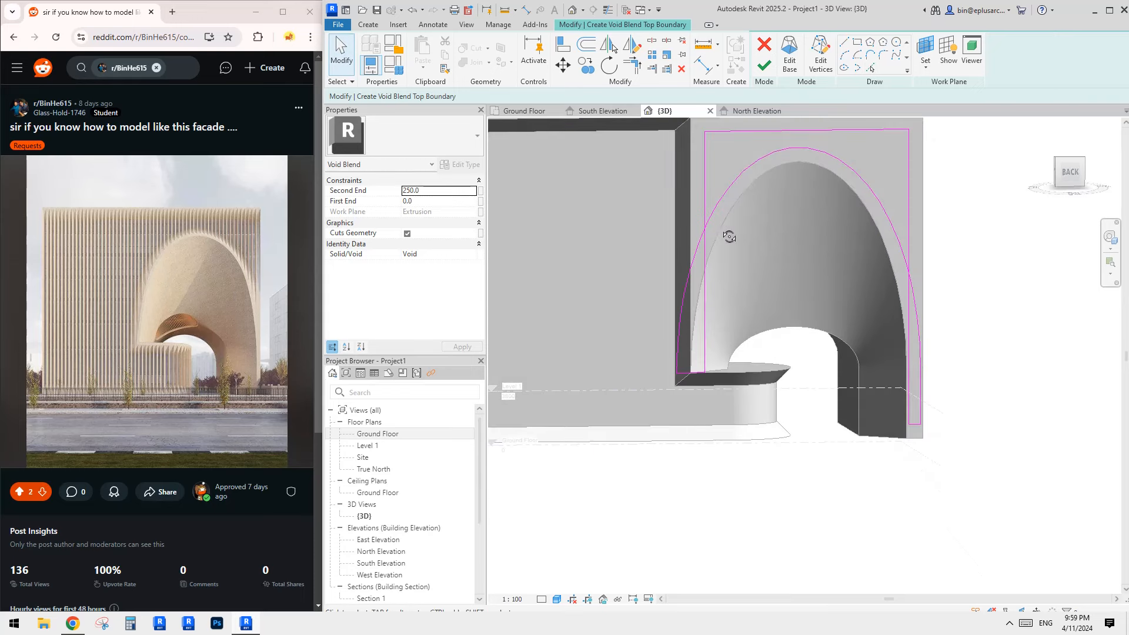
# - Draw a half ellipse over the offset arch curve, about 8640 in half-width and 15800 high, from foot to foot through the apex
pyautogui.click(742, 169)
pyautogui.click(1069, 171)
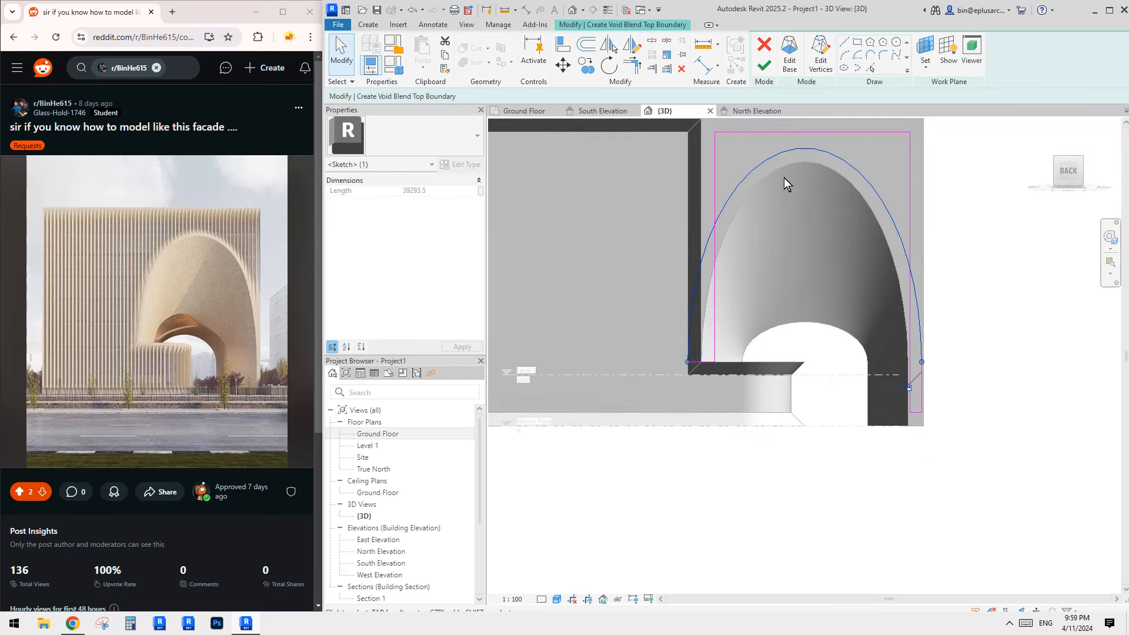
pyautogui.click(859, 70)
pyautogui.moveTo(781, 280); pyautogui.dragTo(758, 305, button='middle')
pyautogui.click(666, 387)
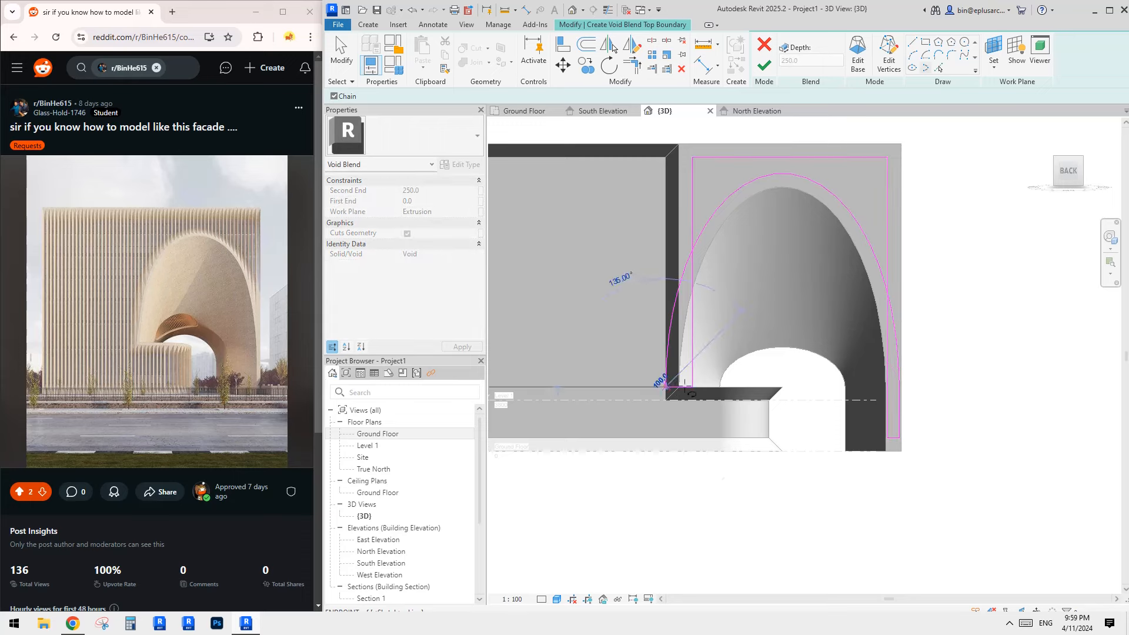
pyautogui.click(899, 386)
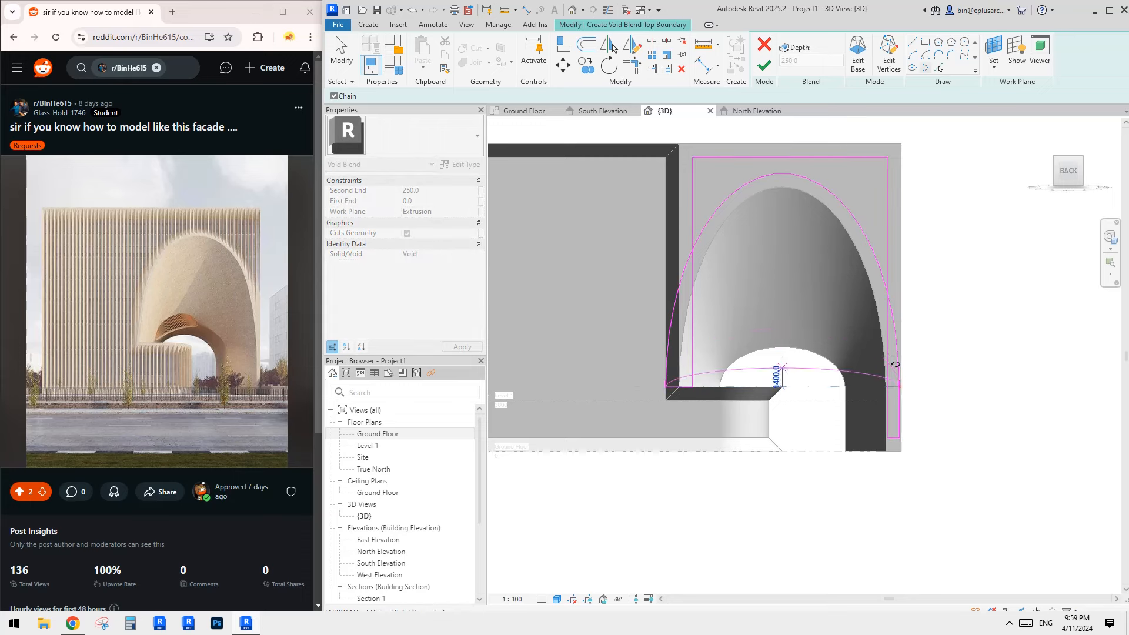
pyautogui.click(780, 174)
pyautogui.press('Escape')
# - Compare the new half ellipse with the offset arch curve and delete the original offset curve
pyautogui.scroll(2, 670, 353)
pyautogui.click(682, 255)
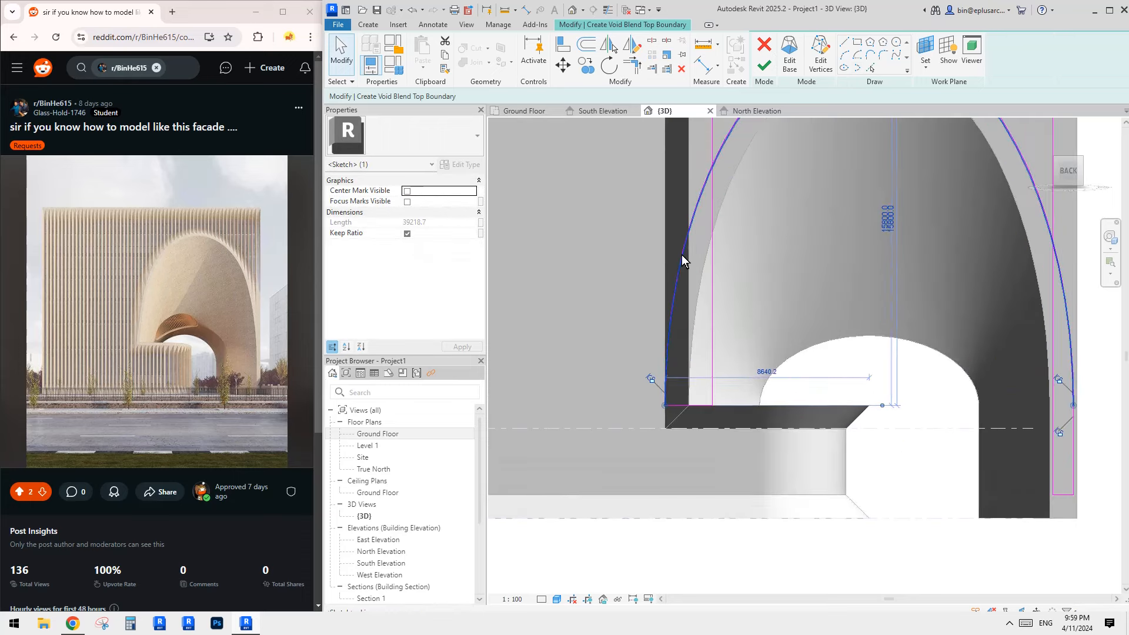
pyautogui.scroll(-1, 681, 256)
pyautogui.moveTo(682, 255); pyautogui.dragTo(660, 368, button='middle')
pyautogui.scroll(8, 780, 189)
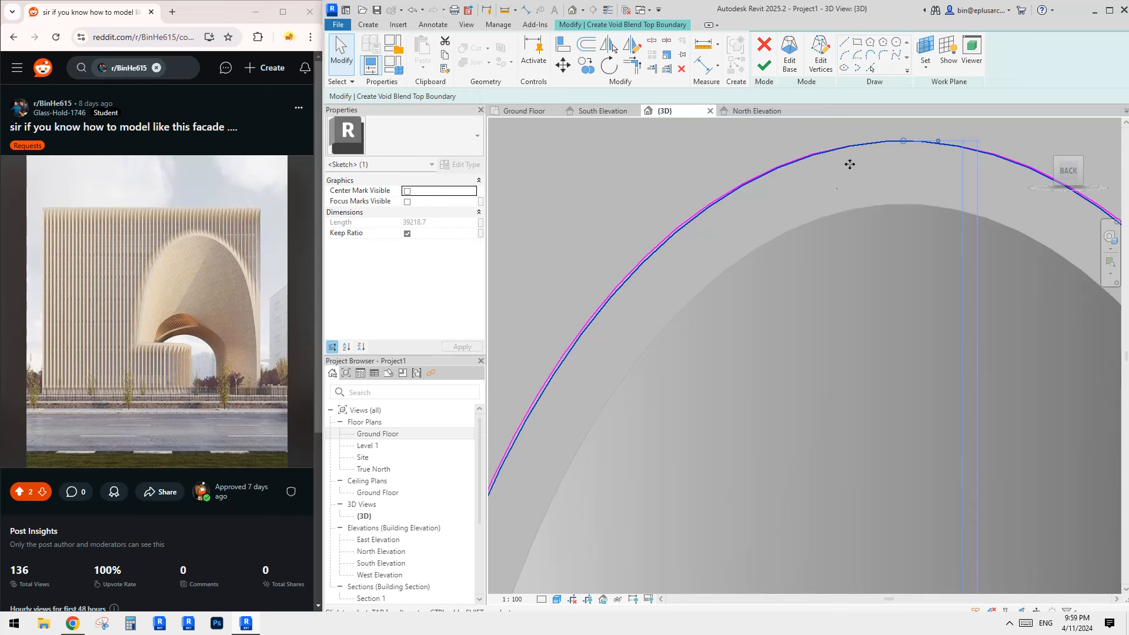
pyautogui.scroll(-1, 849, 164)
pyautogui.moveTo(782, 234); pyautogui.dragTo(811, 230, button='middle')
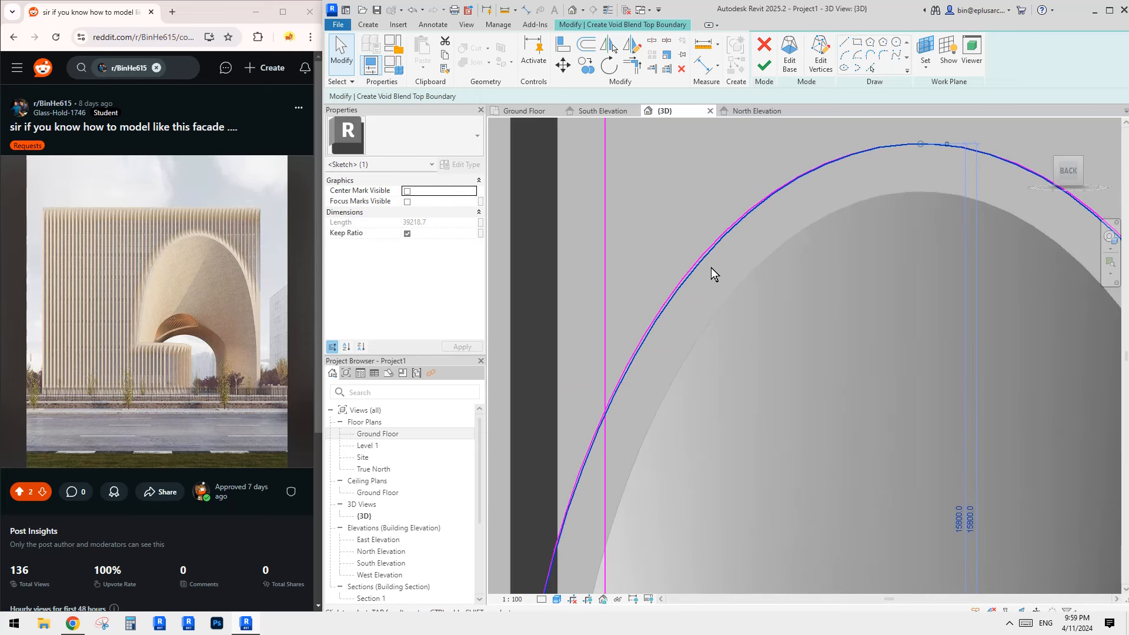
pyautogui.click(669, 296)
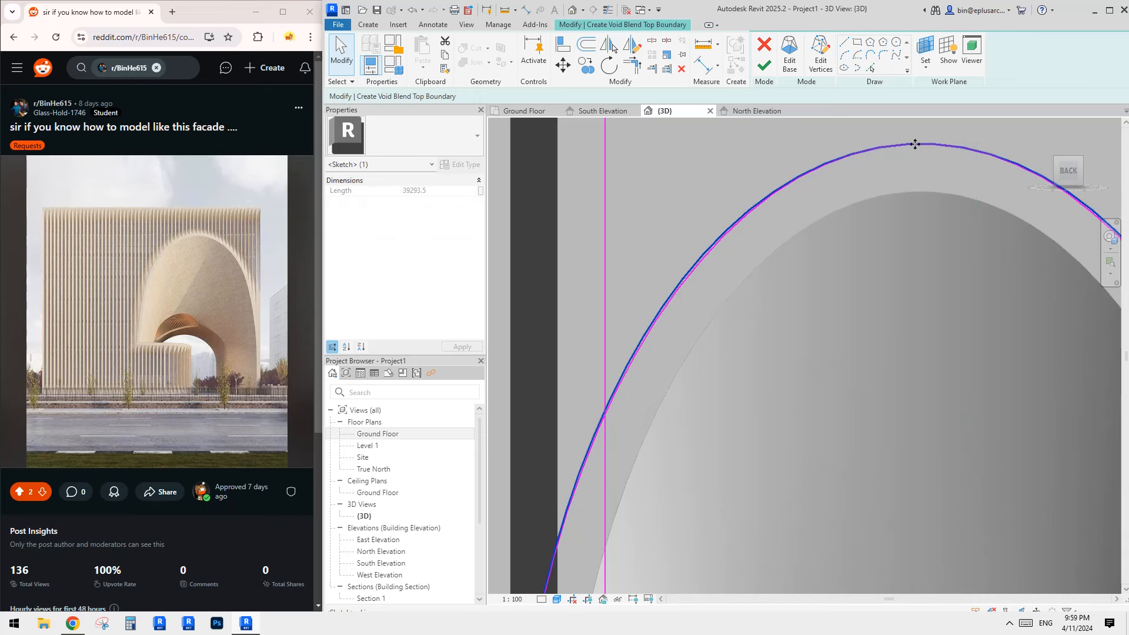
pyautogui.click(874, 181)
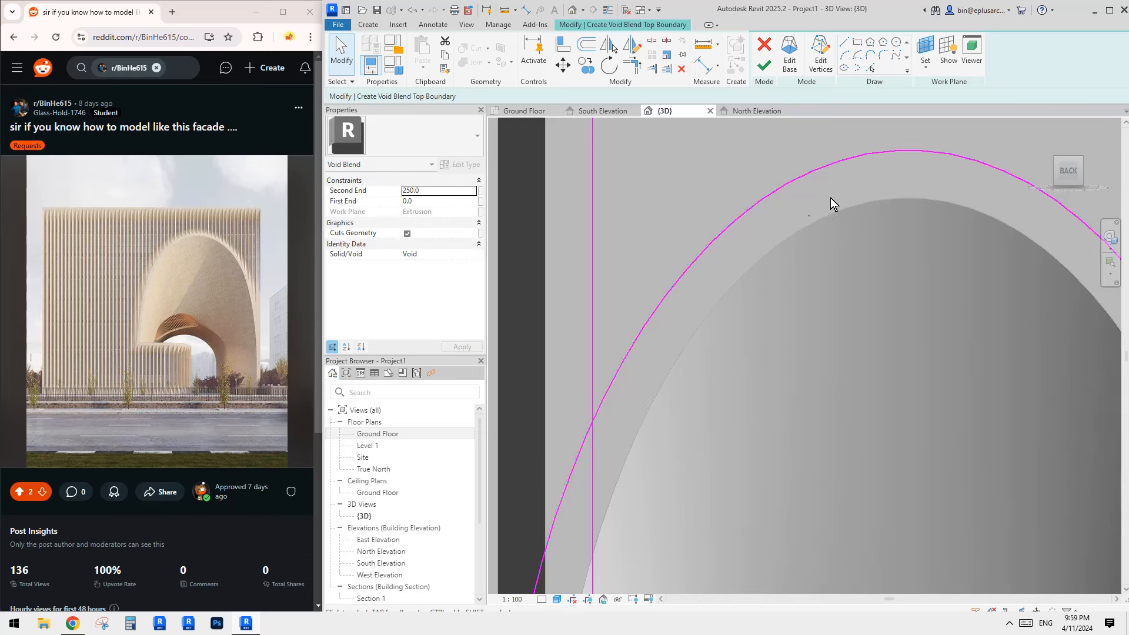
pyautogui.scroll(-3, 830, 197)
pyautogui.click(780, 218)
pyautogui.press('Escape')
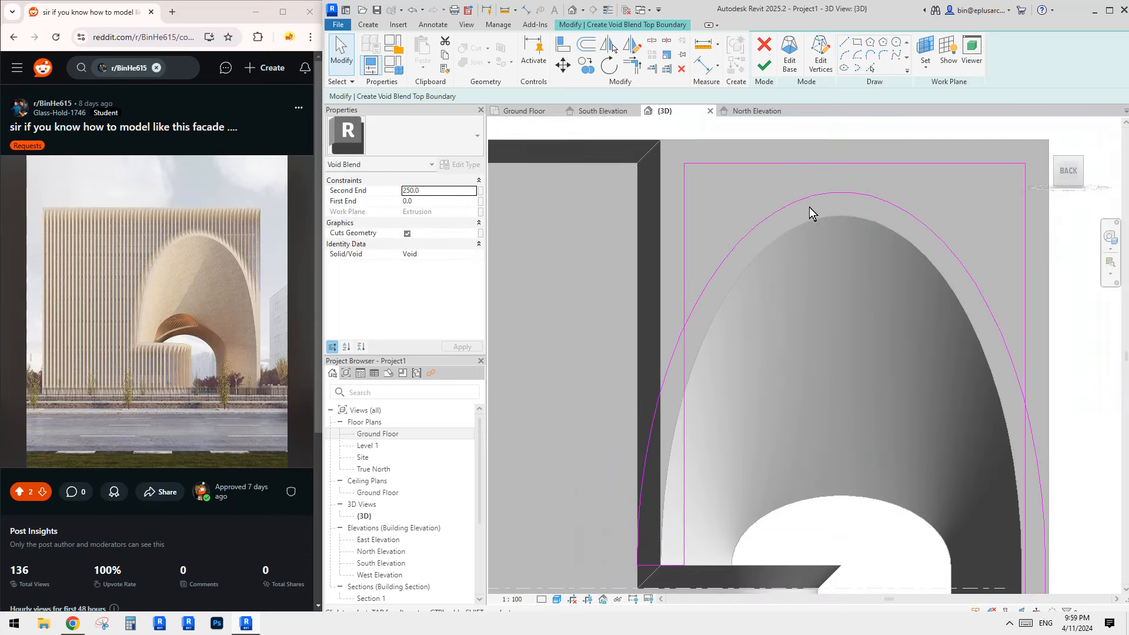
# - Trim the half ellipse and the vertical line beside the recessed facade to a corner where they cross
pyautogui.press('t')
pyautogui.press('r')
pyautogui.click(734, 250)
pyautogui.click(684, 254)
pyautogui.press('Escape')
pyautogui.scroll(-2, 849, 212)
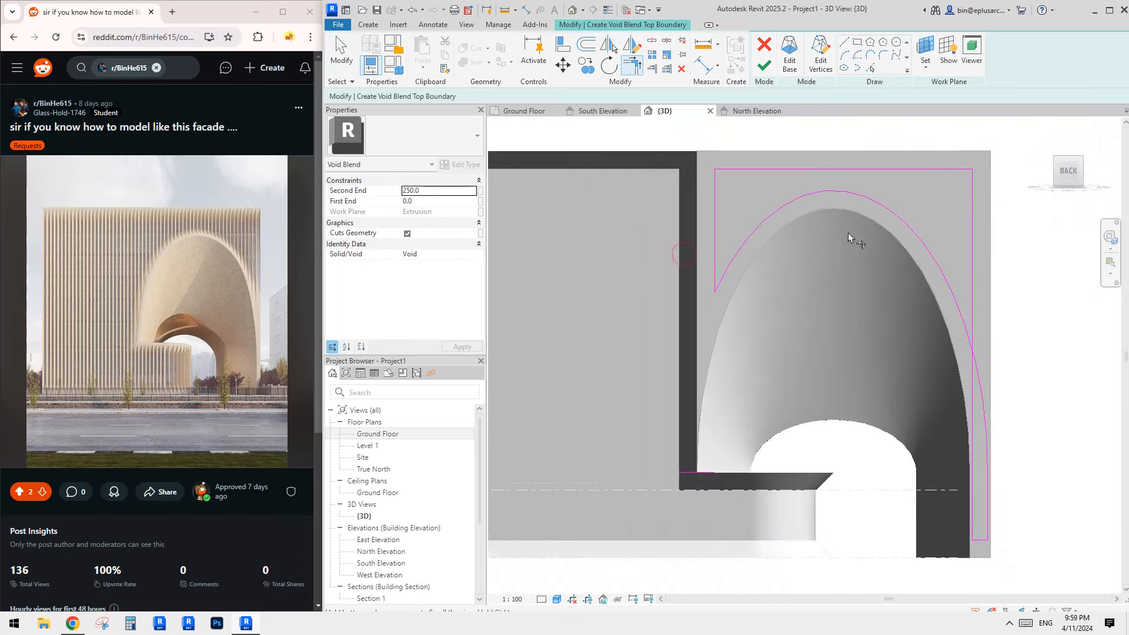
# - Trim the half ellipse and the vertical line near the building's outer edge to a corner
pyautogui.click(808, 183)
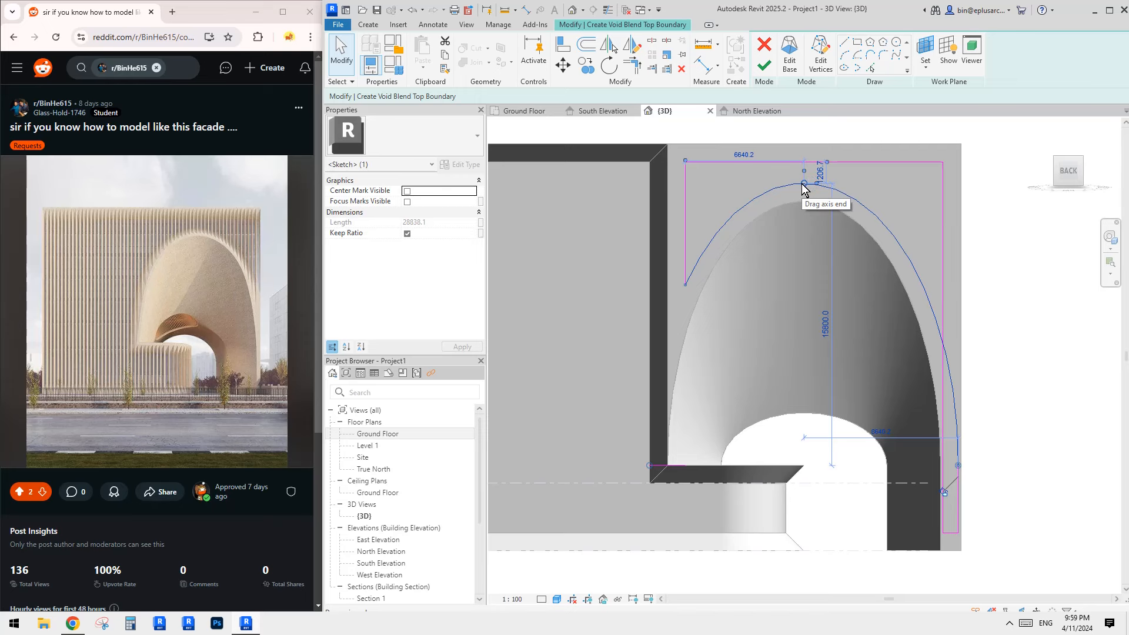
pyautogui.scroll(-1, 825, 185)
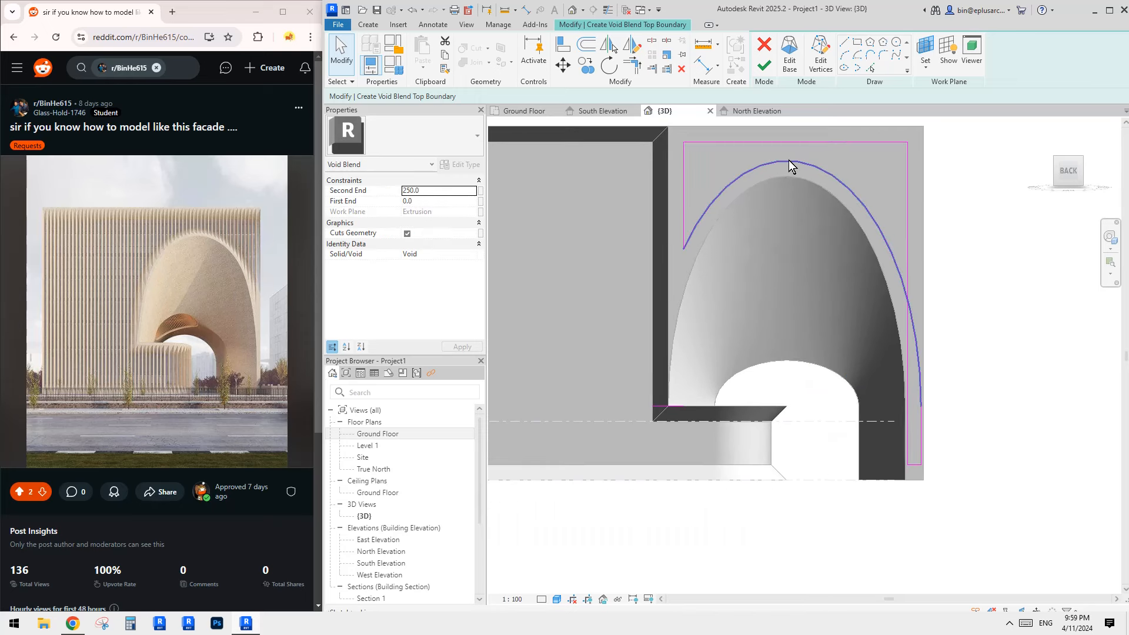
pyautogui.press('t')
pyautogui.press('r')
pyautogui.click(900, 281)
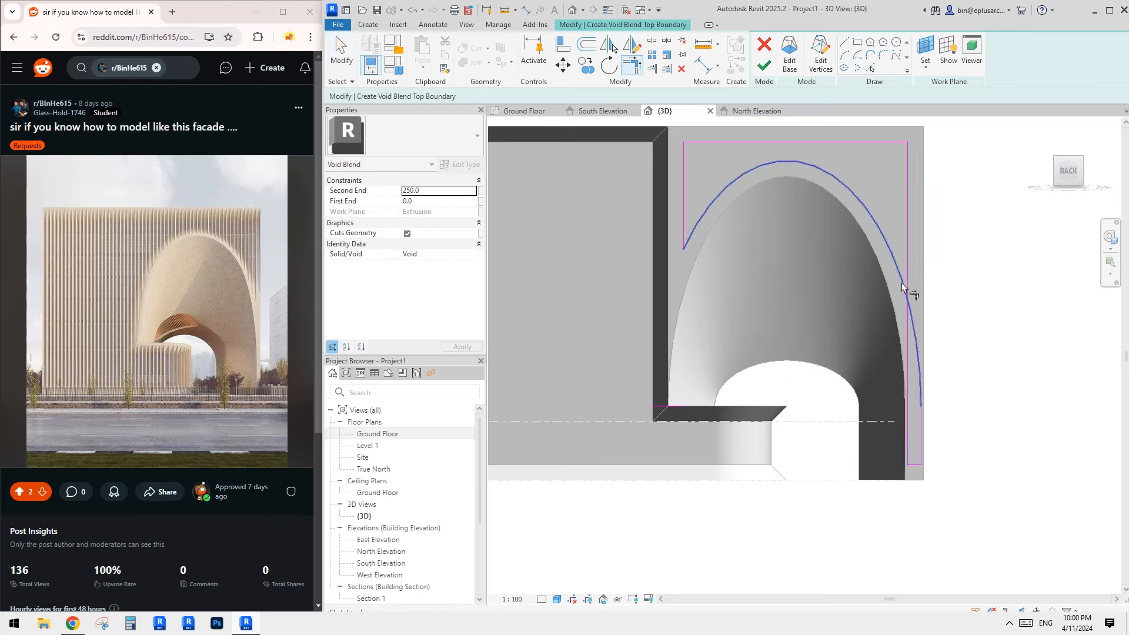
pyautogui.click(909, 264)
pyautogui.press('Escape')
# - Delete the leftover boundary segments below both trimmed corners so only the closed arch-topped loop remains
pyautogui.moveTo(852, 360); pyautogui.dragTo(970, 495)
pyautogui.press('d')
pyautogui.press('e')
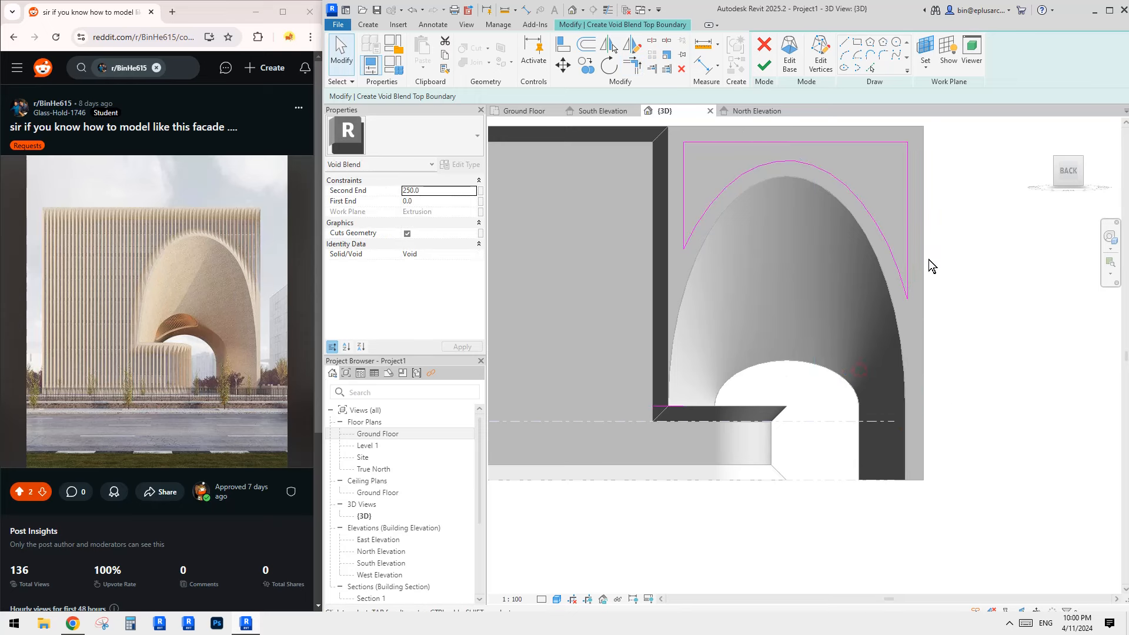
pyautogui.moveTo(929, 259); pyautogui.dragTo(949, 263, button='middle')
pyautogui.moveTo(608, 379); pyautogui.dragTo(788, 479)
pyautogui.press('d')
pyautogui.press('e')
pyautogui.scroll(2, 772, 340)
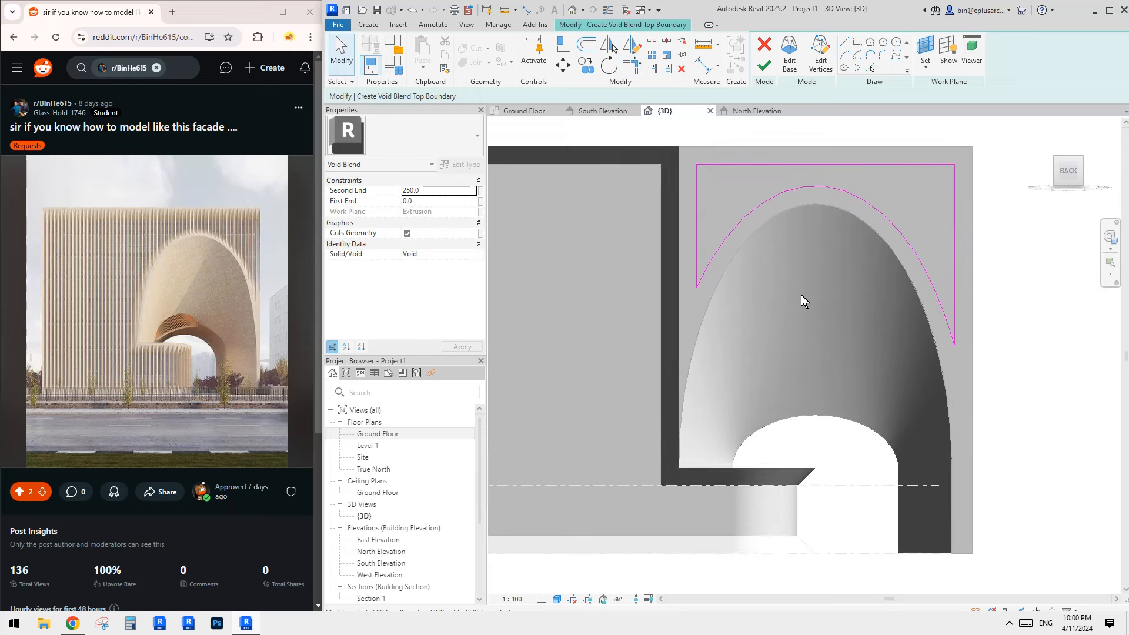
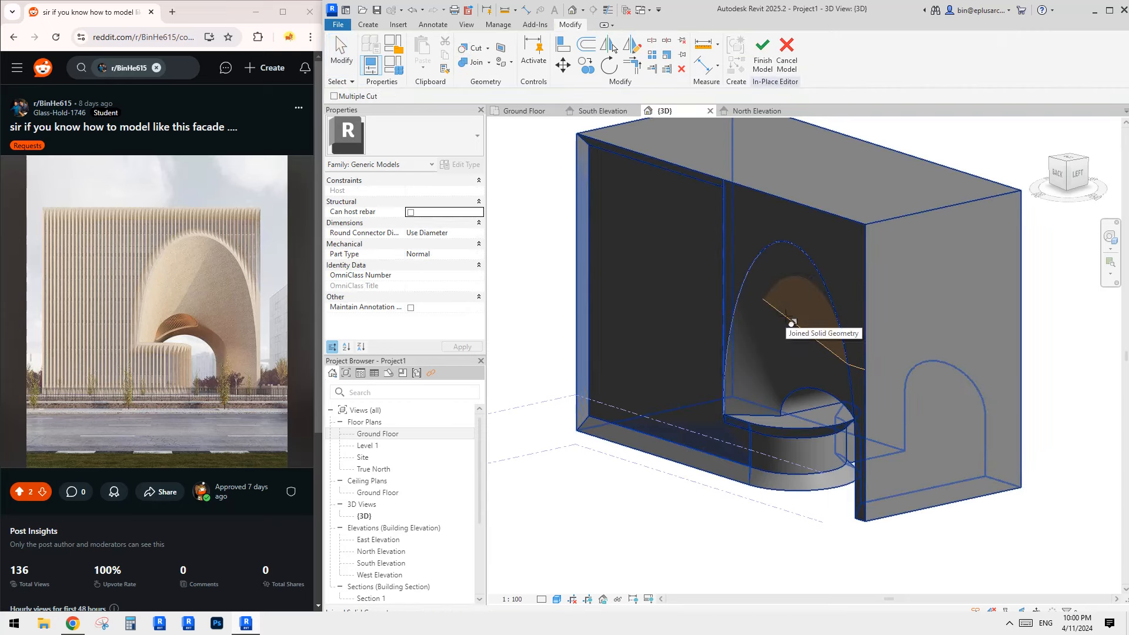
# - Isolate the void blend around the arch in the 3D view
pyautogui.keyDown('shift'); pyautogui.moveTo(814, 311); pyautogui.dragTo(981, 337, button='middle'); pyautogui.keyUp('shift')
pyautogui.click(845, 332)
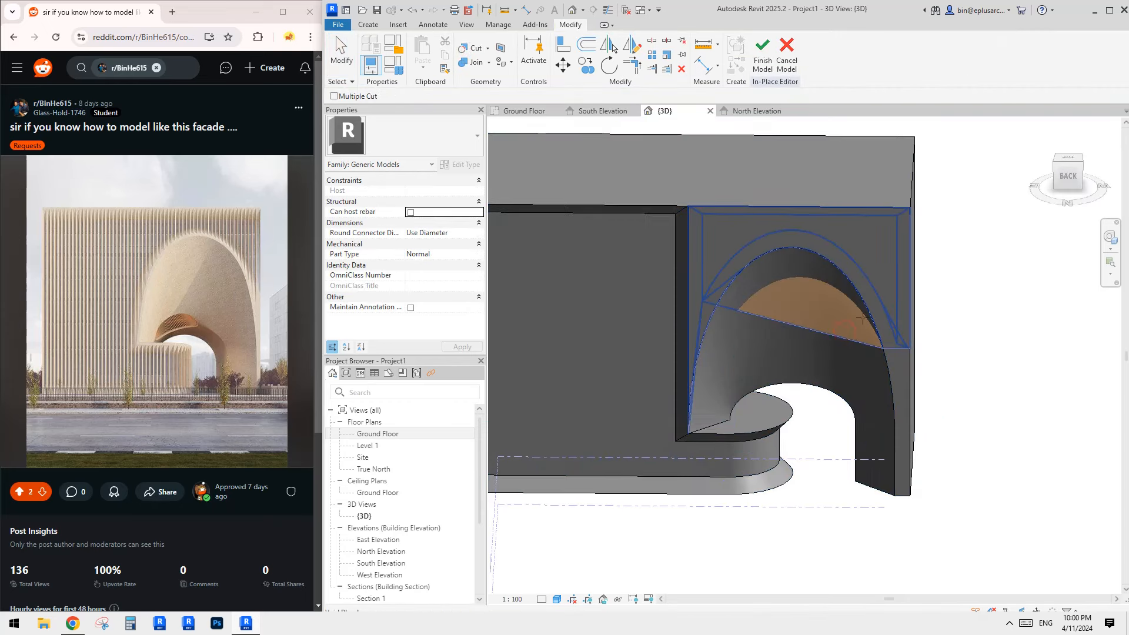
pyautogui.click(817, 316)
pyautogui.moveTo(849, 305)
pyautogui.keyDown('shift'); pyautogui.mouseDown(button='middle')
pyautogui.moveTo(863, 288)
pyautogui.moveTo(788, 229)
pyautogui.moveTo(784, 238)
pyautogui.moveTo(708, 219)
pyautogui.moveTo(844, 158)
pyautogui.moveTo(911, 159)
pyautogui.moveTo(864, 216)
pyautogui.moveTo(869, 277)
pyautogui.moveTo(890, 310)
pyautogui.moveTo(868, 297)
pyautogui.mouseUp(button='middle'); pyautogui.keyUp('shift')
pyautogui.press('h')
pyautogui.press('i')
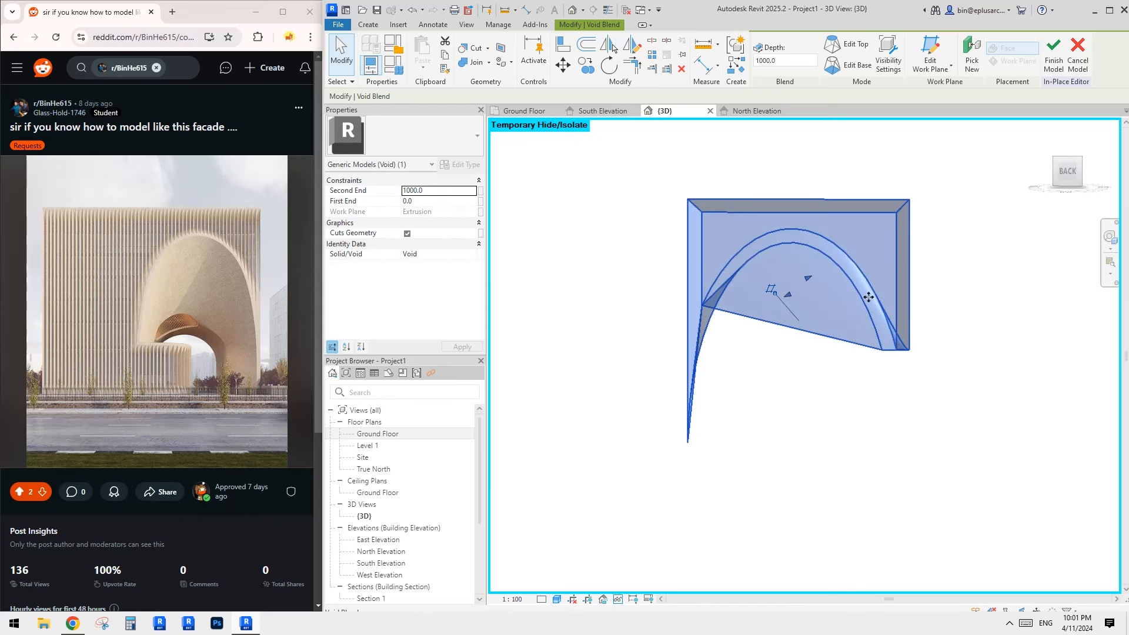
# - Inspect the void blend's top boundary and its vertex connections, leaving the sketch without saving changes
pyautogui.click(855, 44)
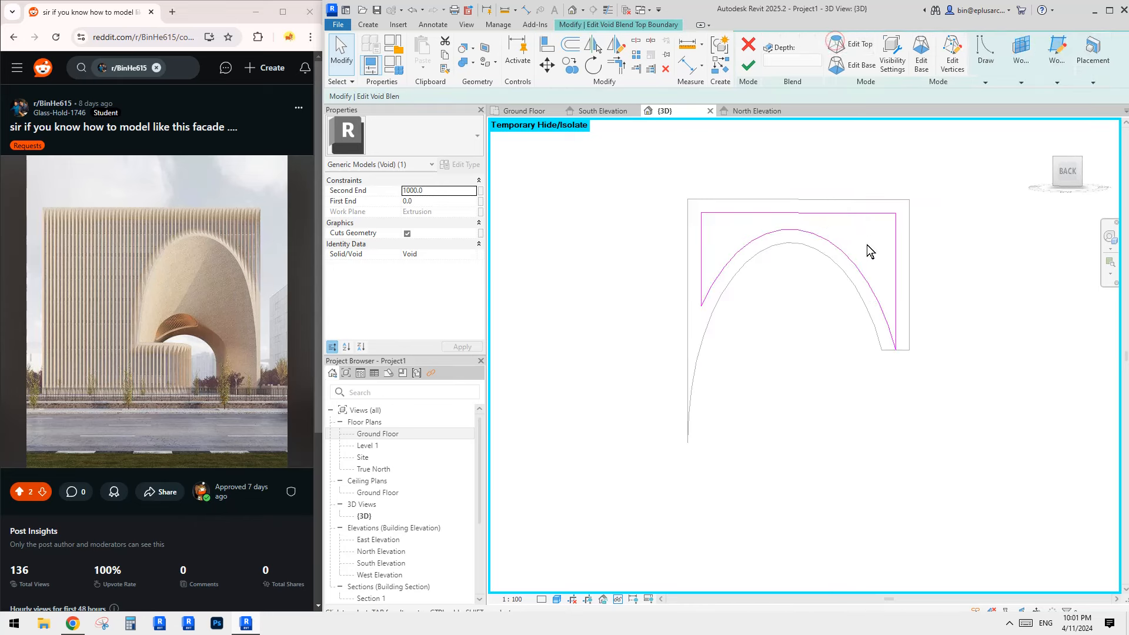
pyautogui.click(825, 54)
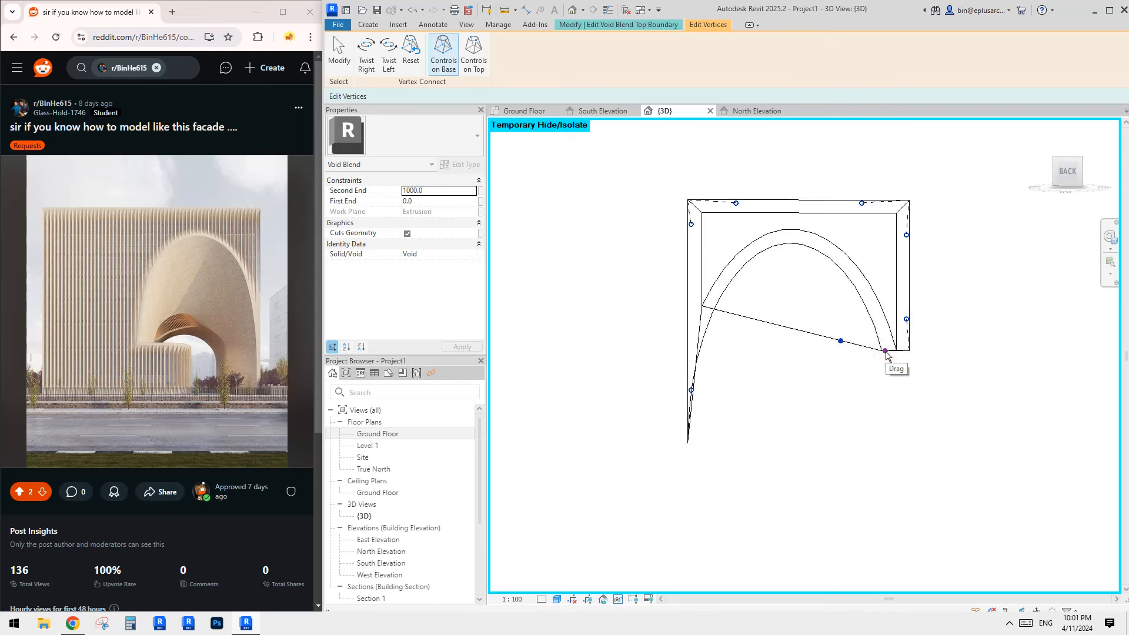
pyautogui.keyDown('shift'); pyautogui.moveTo(911, 358); pyautogui.dragTo(898, 305, button='middle'); pyautogui.keyUp('shift')
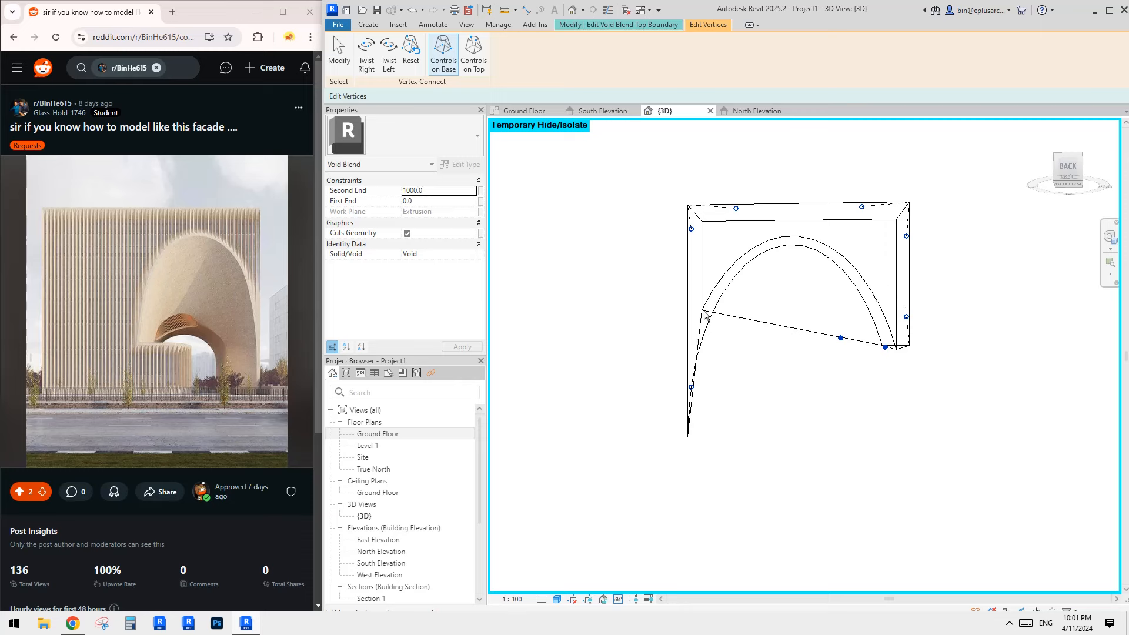
pyautogui.press('Escape')
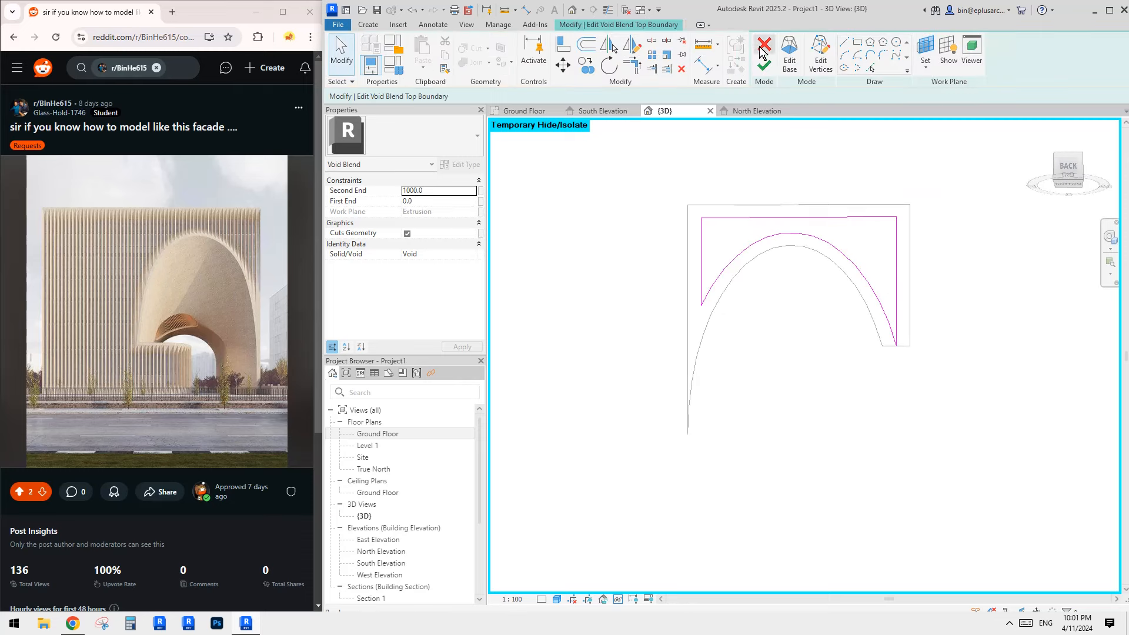
pyautogui.click(763, 52)
pyautogui.click(583, 322)
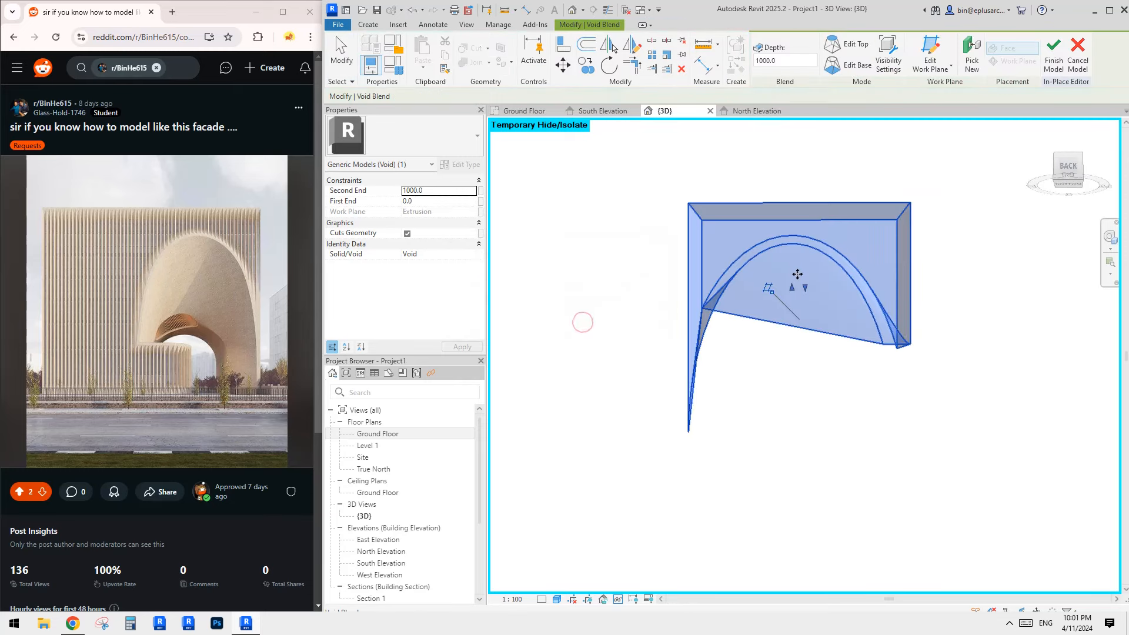
# - Restore the hidden geometry and reselect the void blend over the arch
pyautogui.keyDown('shift'); pyautogui.moveTo(796, 274); pyautogui.dragTo(805, 328, button='middle'); pyautogui.keyUp('shift')
pyautogui.press('Escape')
pyautogui.press('h')
pyautogui.press('r')
pyautogui.click(805, 328)
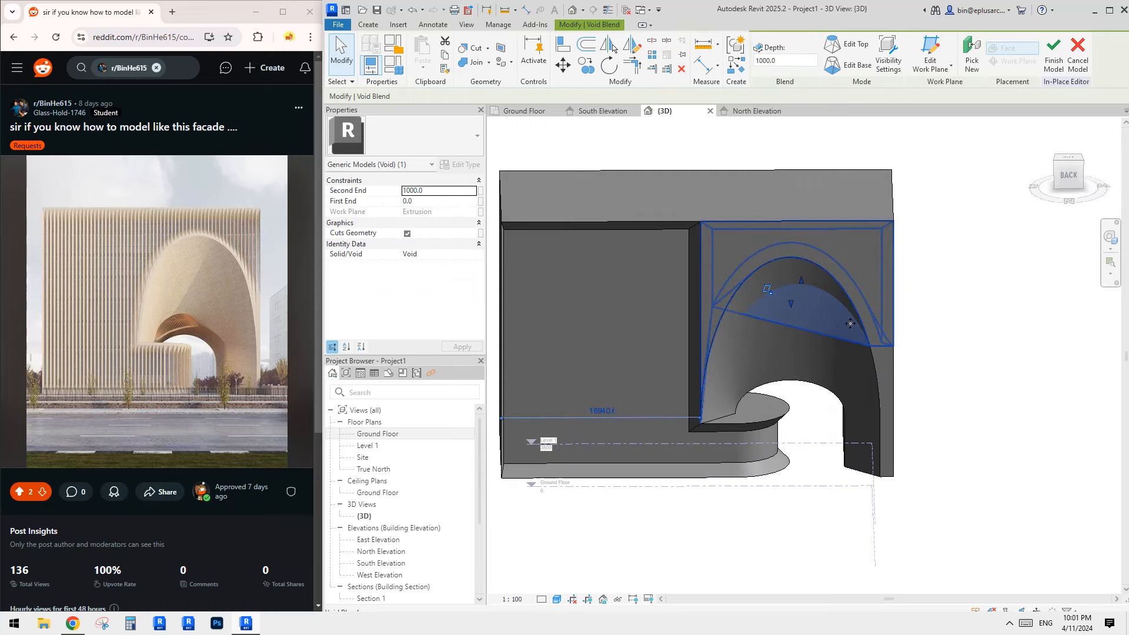
pyautogui.keyDown('shift'); pyautogui.moveTo(874, 305); pyautogui.dragTo(889, 323, button='middle'); pyautogui.keyUp('shift')
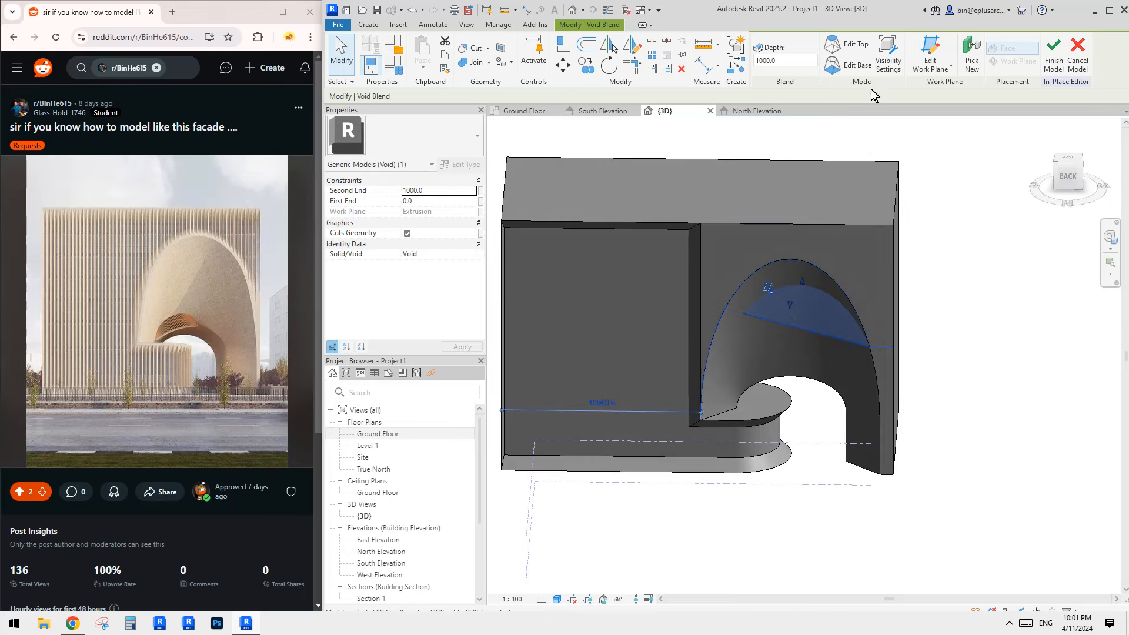
# - Compare the void blend's top boundary with its base boundary, checking the corners where the arch curve meets the vertical lines
pyautogui.click(856, 44)
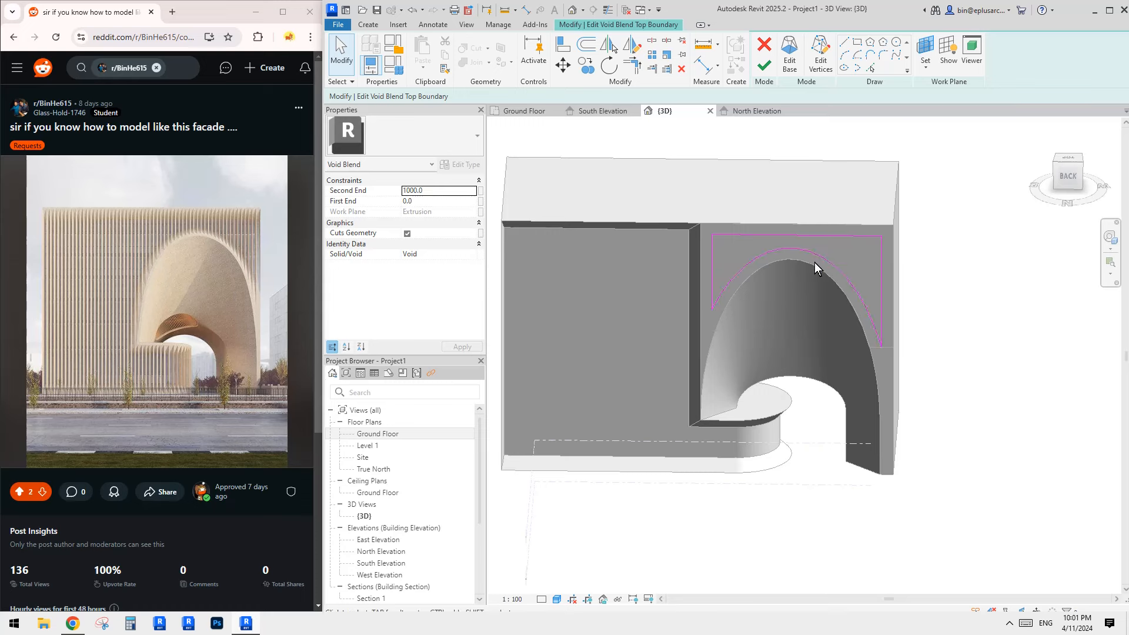
pyautogui.click(840, 271)
pyautogui.press('Escape')
pyautogui.moveTo(856, 290); pyautogui.dragTo(858, 299, button='middle')
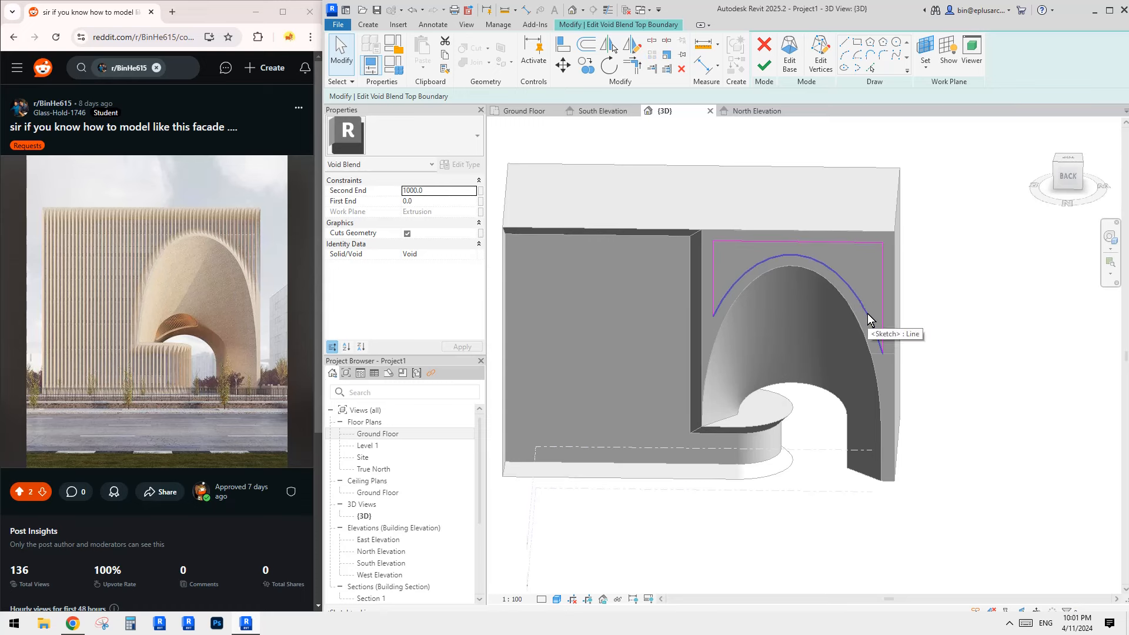
pyautogui.scroll(2, 883, 325)
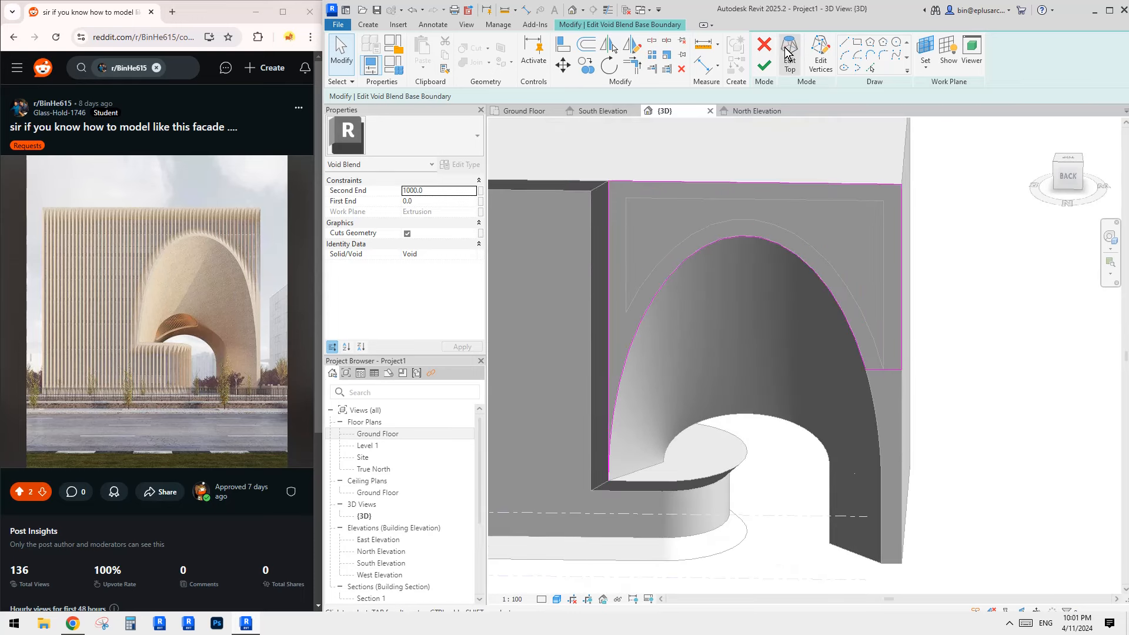
pyautogui.moveTo(803, 154); pyautogui.dragTo(839, 186, button='middle')
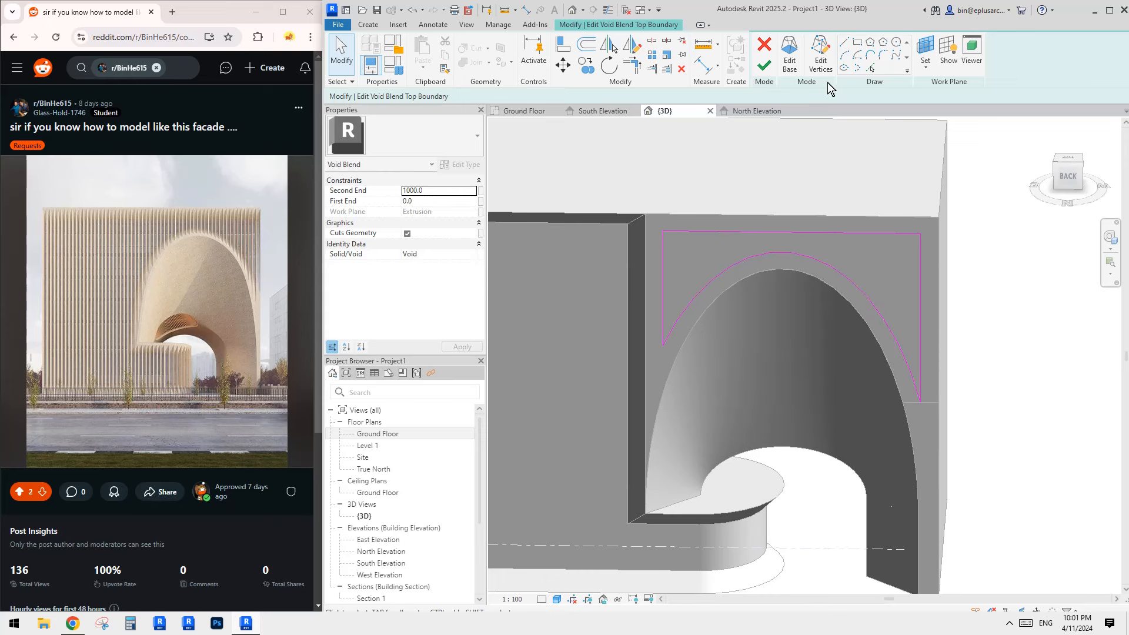
pyautogui.click(790, 56)
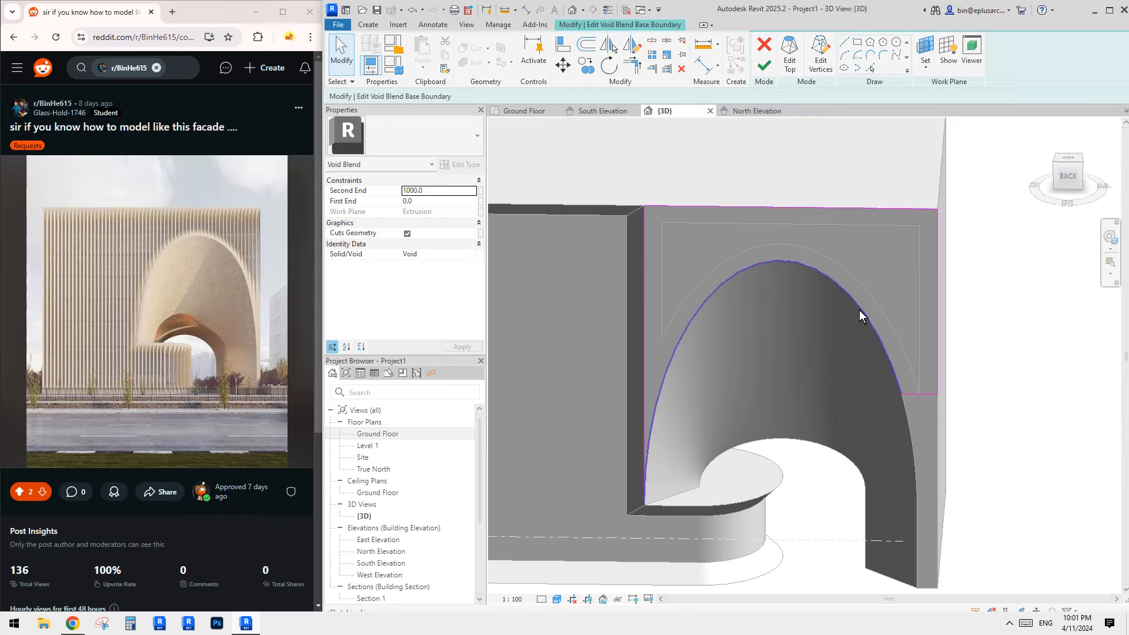
pyautogui.moveTo(858, 314); pyautogui.dragTo(845, 307, button='middle')
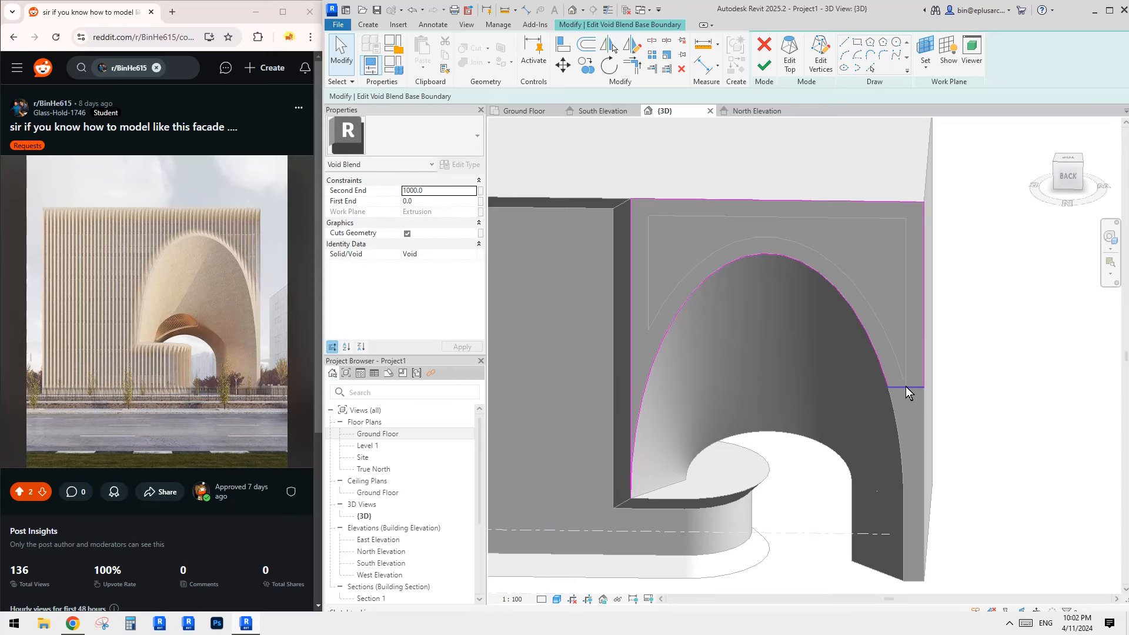
# - Square off the pointed outer corner of the blend's top boundary with a short horizontal line, trim the excess, and finish the blend
pyautogui.click(786, 62)
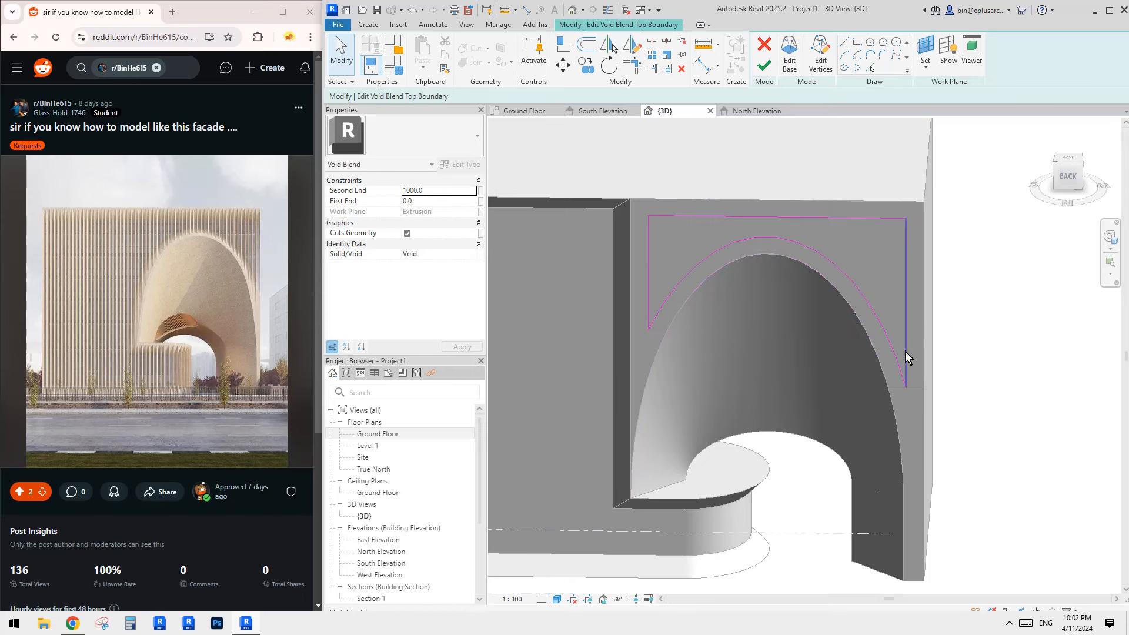
pyautogui.scroll(2, 925, 389)
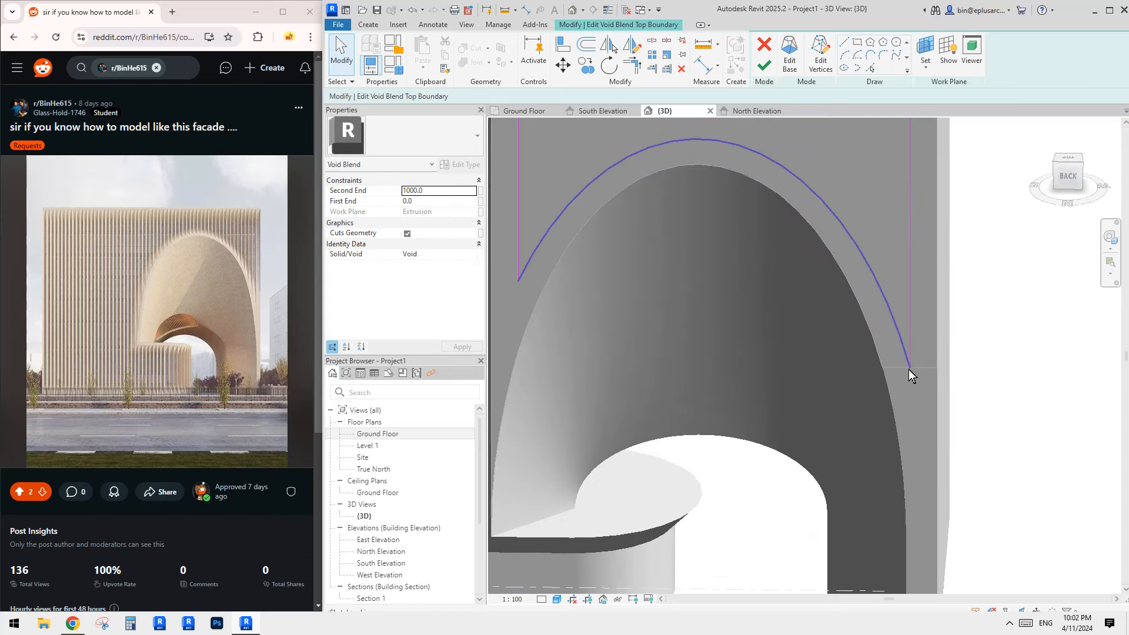
pyautogui.click(845, 44)
pyautogui.scroll(2, 927, 406)
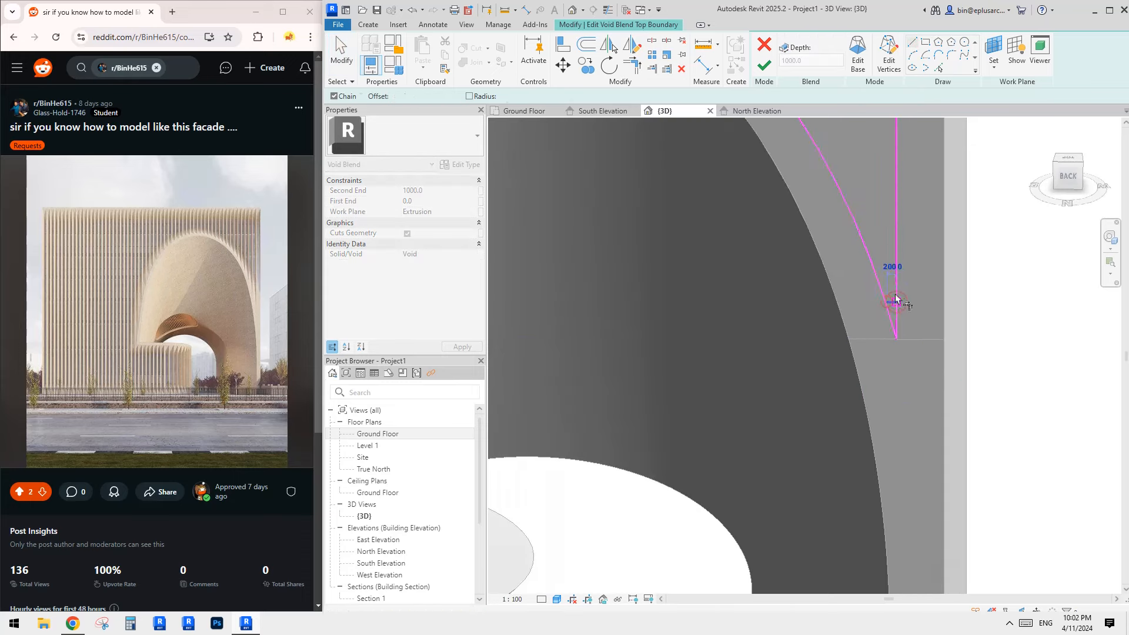
pyautogui.press('Escape')
pyautogui.press('Escape')
pyautogui.scroll(-3, 902, 301)
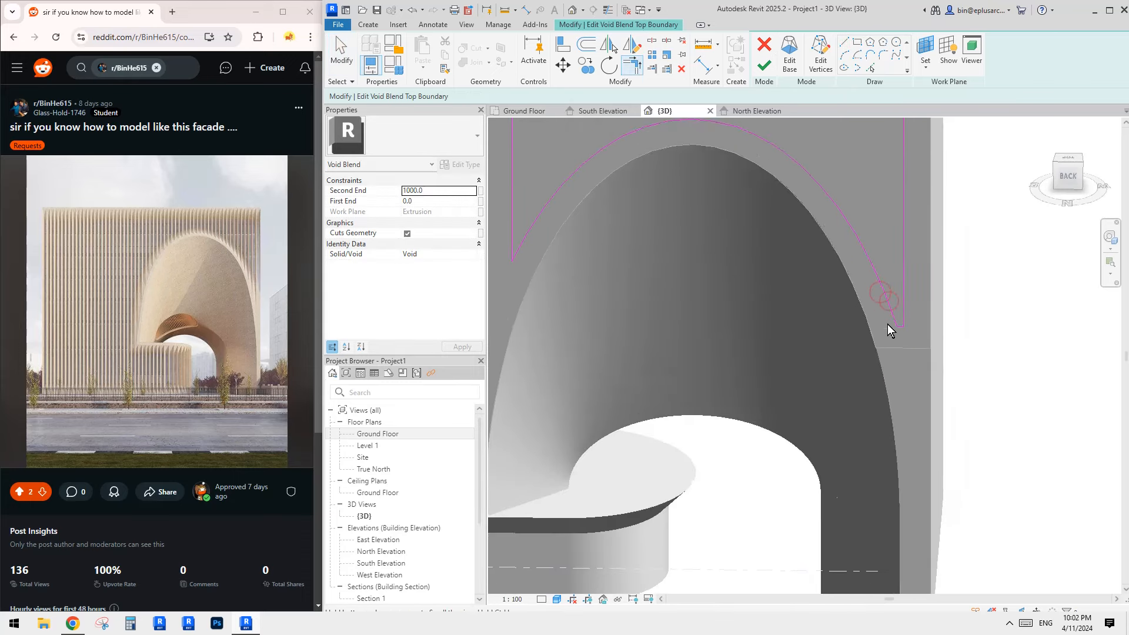
pyautogui.click(763, 66)
# - Cut the building solid with the void blend to recess the wall around the arch
pyautogui.scroll(-1, 910, 340)
pyautogui.moveTo(880, 207); pyautogui.dragTo(924, 333, button='middle')
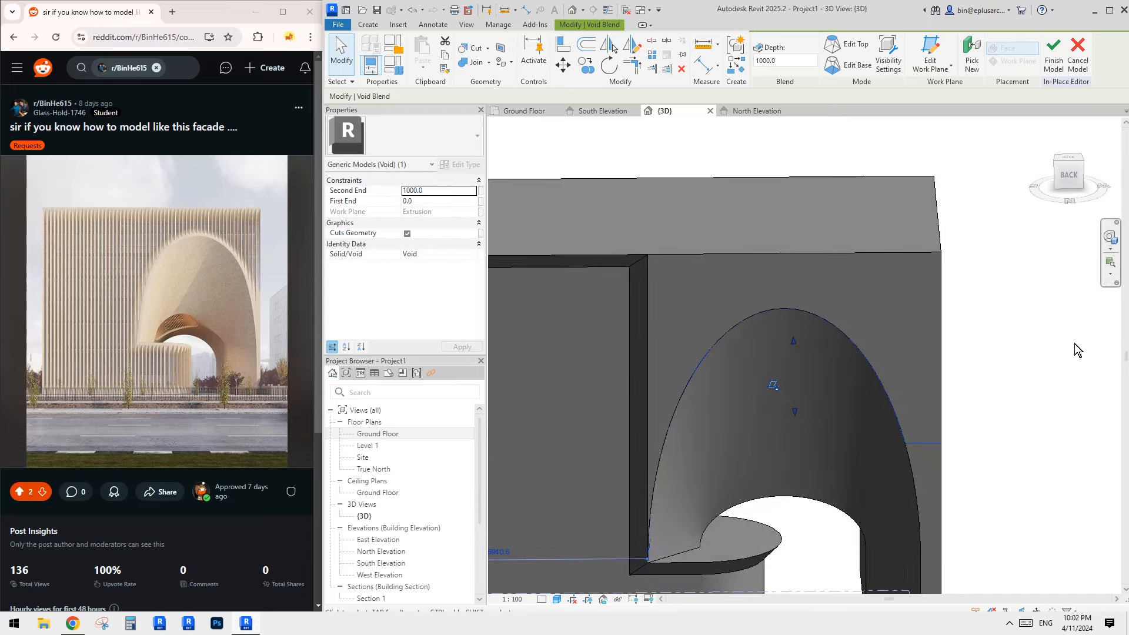
pyautogui.moveTo(1029, 357); pyautogui.dragTo(1024, 314, button='middle')
pyautogui.click(475, 52)
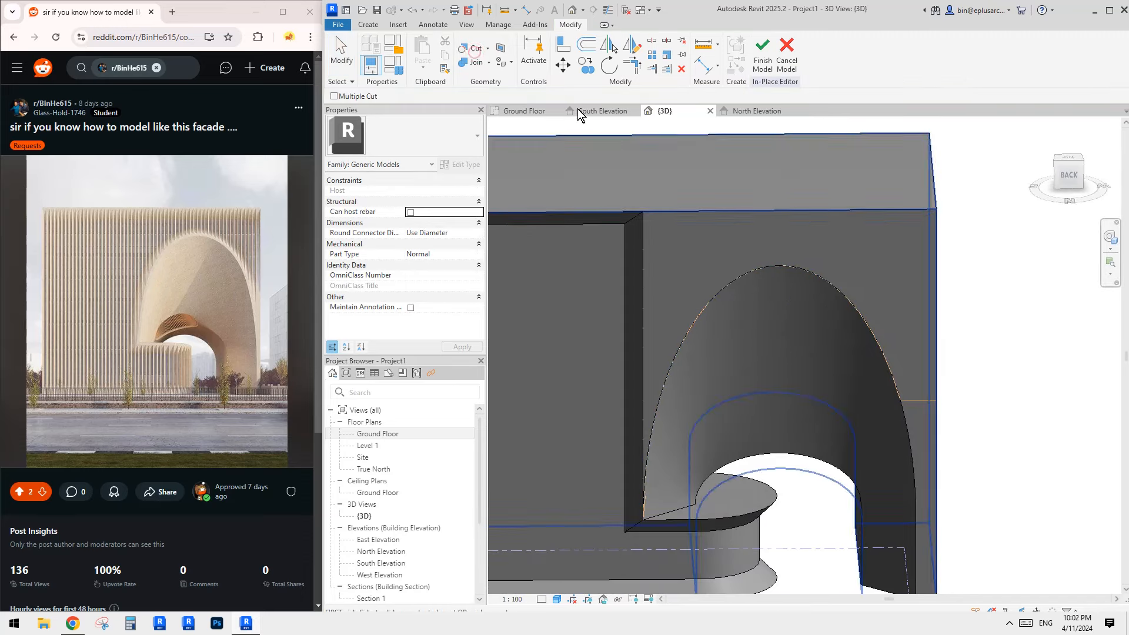
pyautogui.click(864, 316)
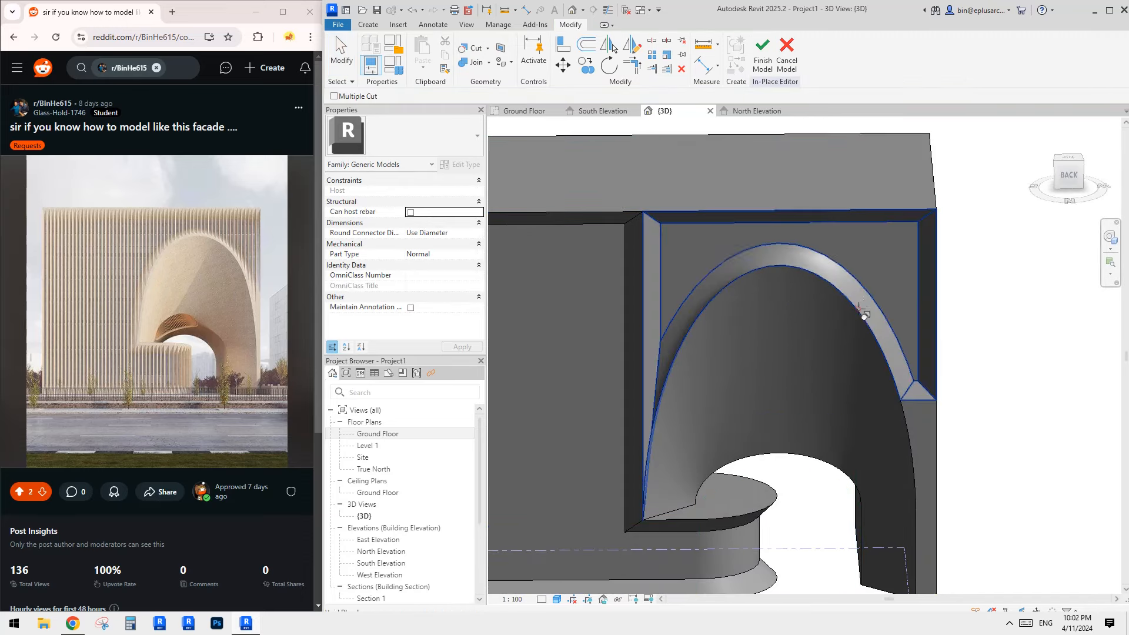
pyautogui.scroll(-1, 940, 261)
pyautogui.press('Escape')
pyautogui.moveTo(948, 257); pyautogui.dragTo(919, 224, button='middle')
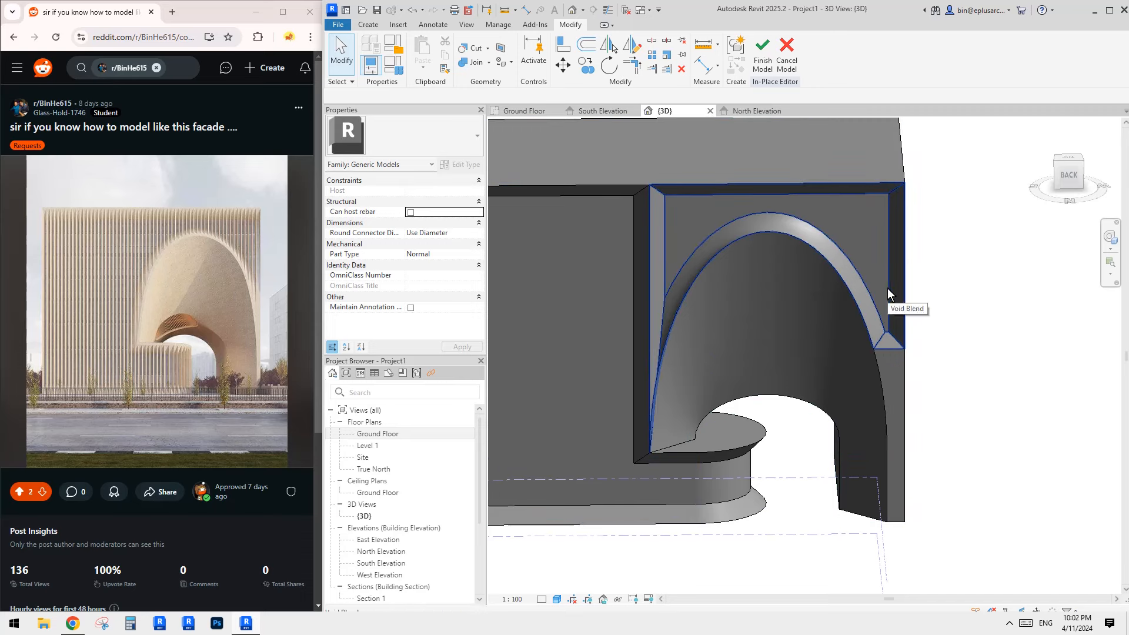
# - Examine the recessed arch surround from several angles, especially where it ends beside the building's outer edge
pyautogui.keyDown('shift'); pyautogui.moveTo(887, 288); pyautogui.dragTo(810, 306, button='middle'); pyautogui.keyUp('shift')
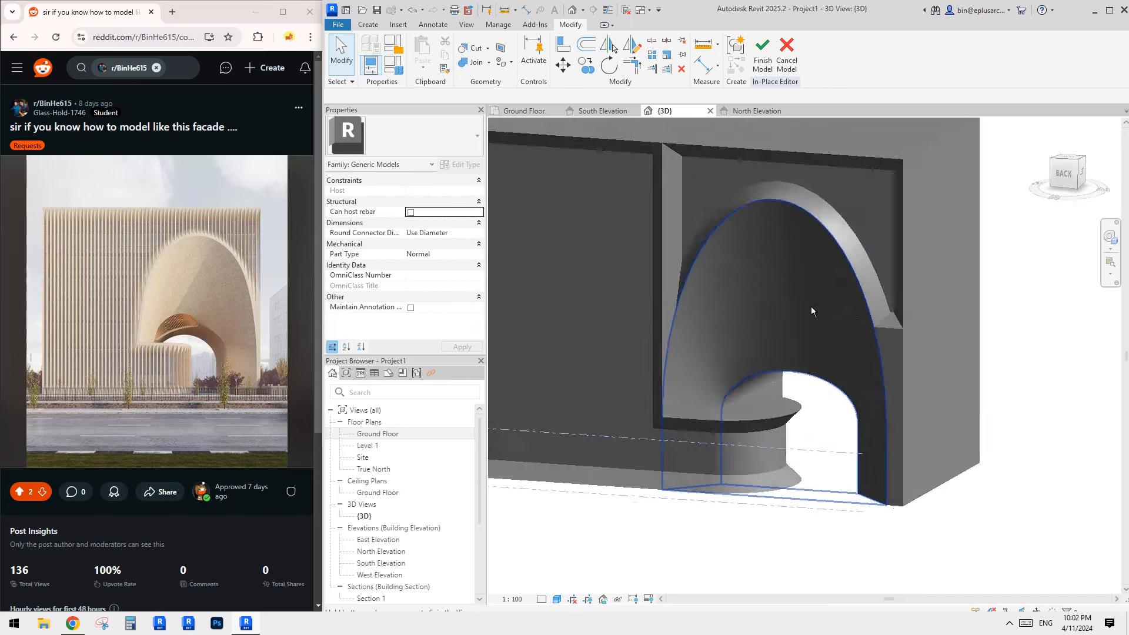
pyautogui.scroll(2, 897, 291)
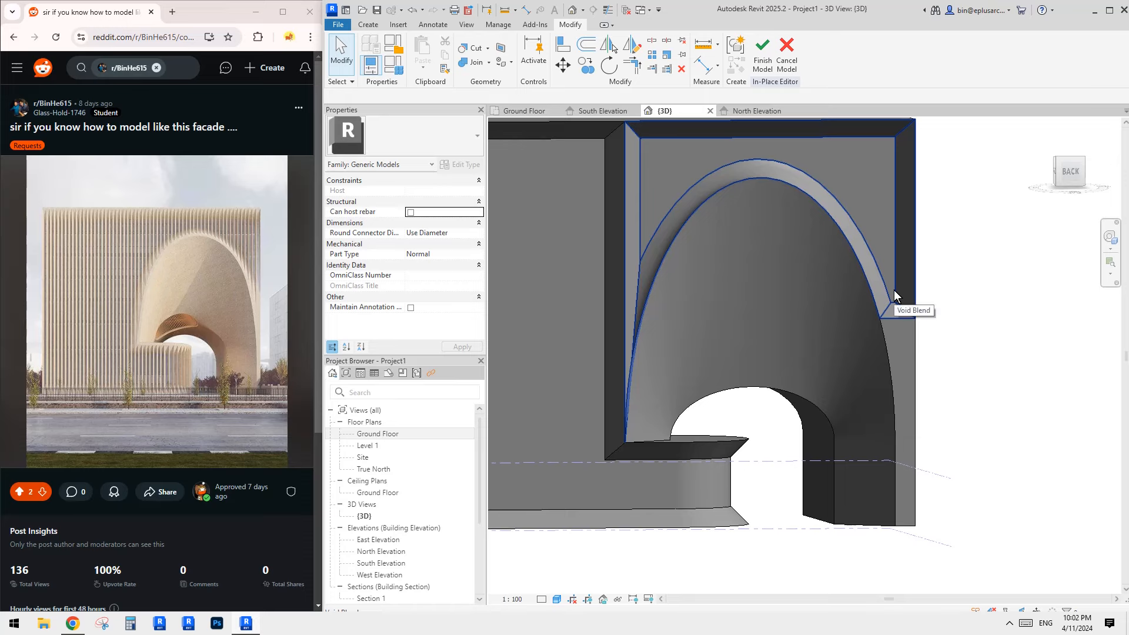
pyautogui.scroll(3, 893, 290)
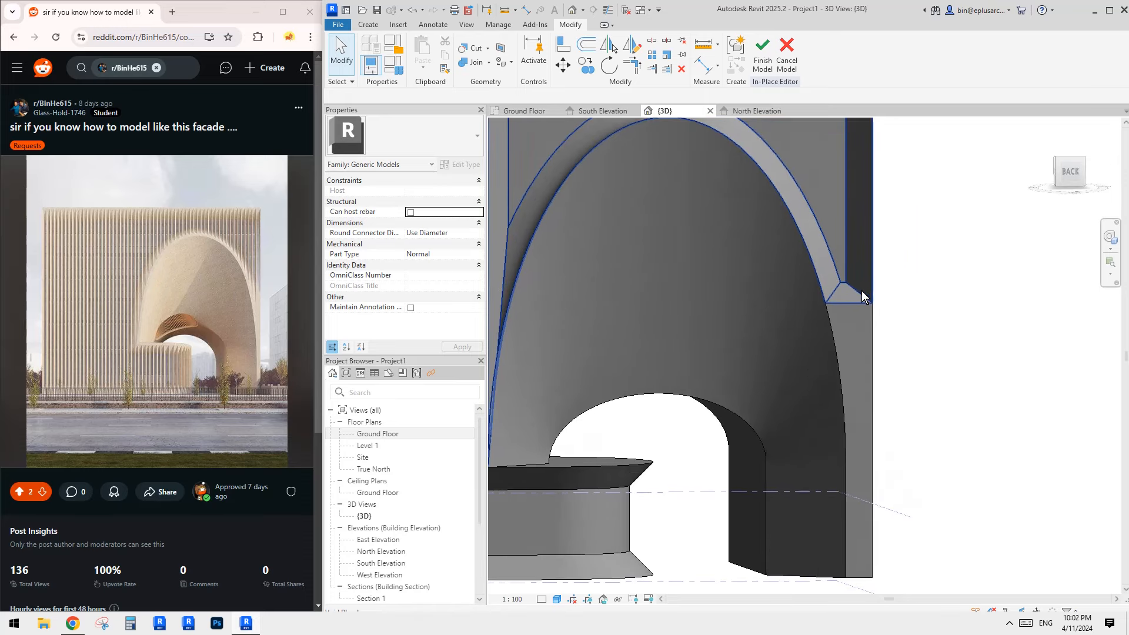
pyautogui.click(835, 226)
pyautogui.moveTo(846, 262); pyautogui.dragTo(847, 290, button='middle')
pyautogui.press('Escape')
pyautogui.moveTo(840, 173); pyautogui.dragTo(827, 231, button='middle')
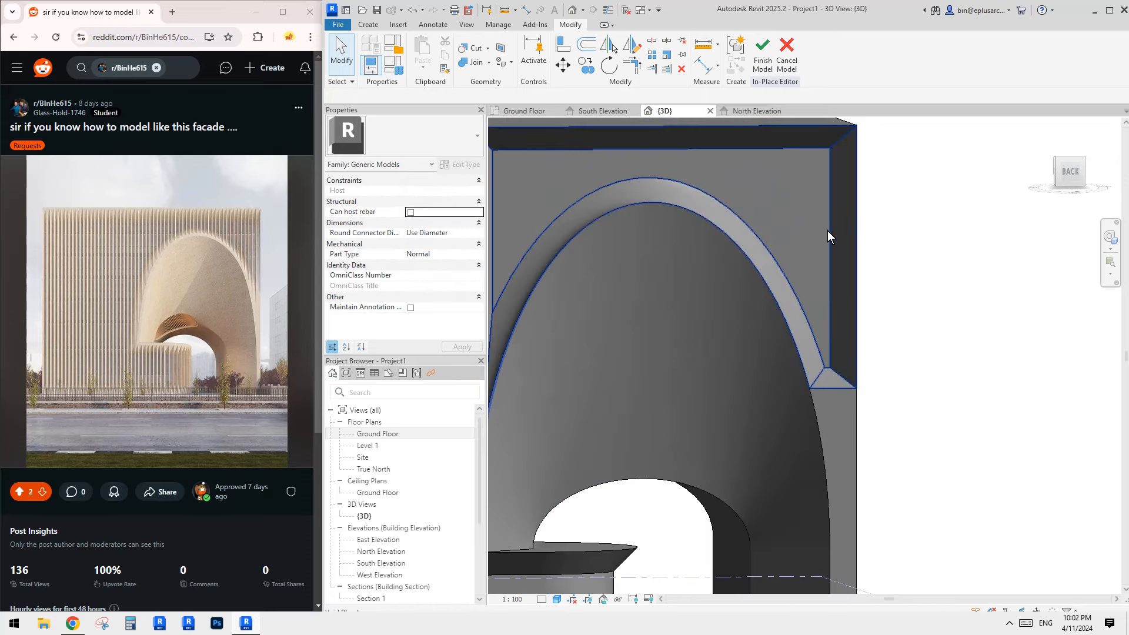
pyautogui.click(827, 230)
pyautogui.scroll(-2, 825, 259)
pyautogui.moveTo(824, 269); pyautogui.dragTo(1085, 244, button='middle')
pyautogui.scroll(-1, 638, 222)
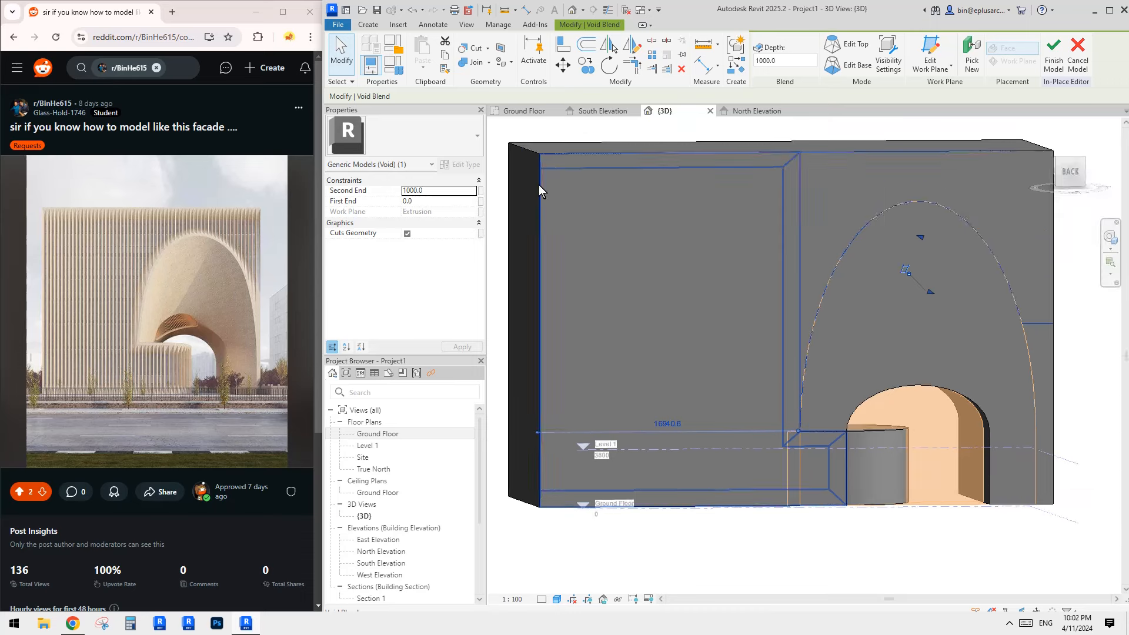
pyautogui.press('Escape')
pyautogui.keyDown('shift'); pyautogui.moveTo(644, 215); pyautogui.dragTo(935, 197, button='middle'); pyautogui.keyUp('shift')
# - Edit the void blend's top boundary and move its outer vertical line 800 toward the building's outer edge
pyautogui.click(859, 178)
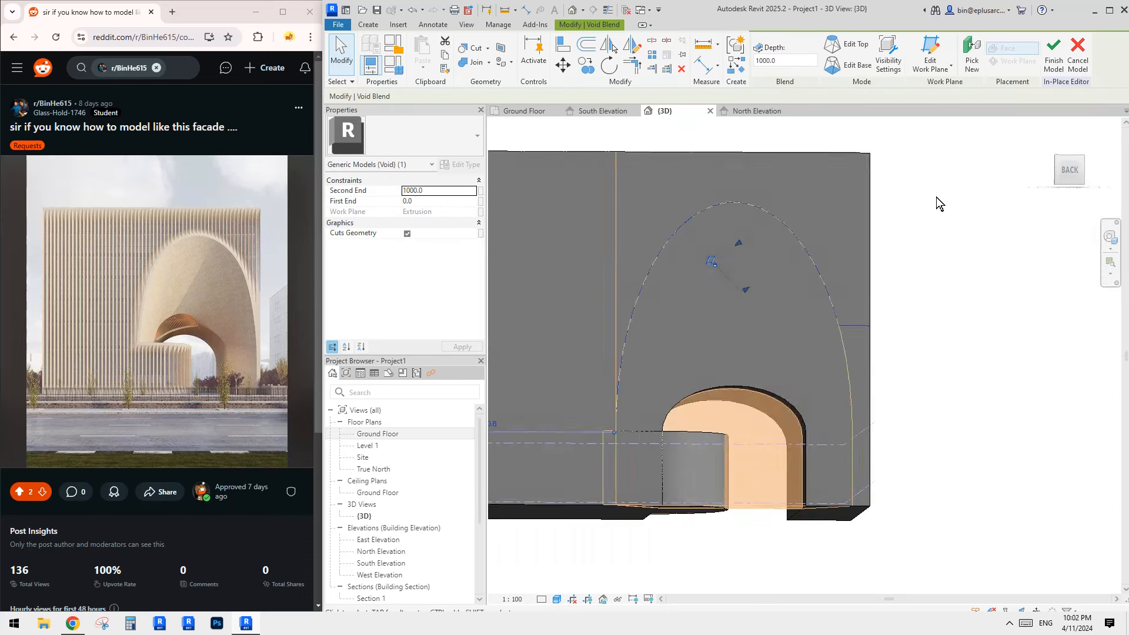
pyautogui.press('Escape')
pyautogui.click(866, 160)
pyautogui.moveTo(866, 160); pyautogui.dragTo(861, 174, button='middle')
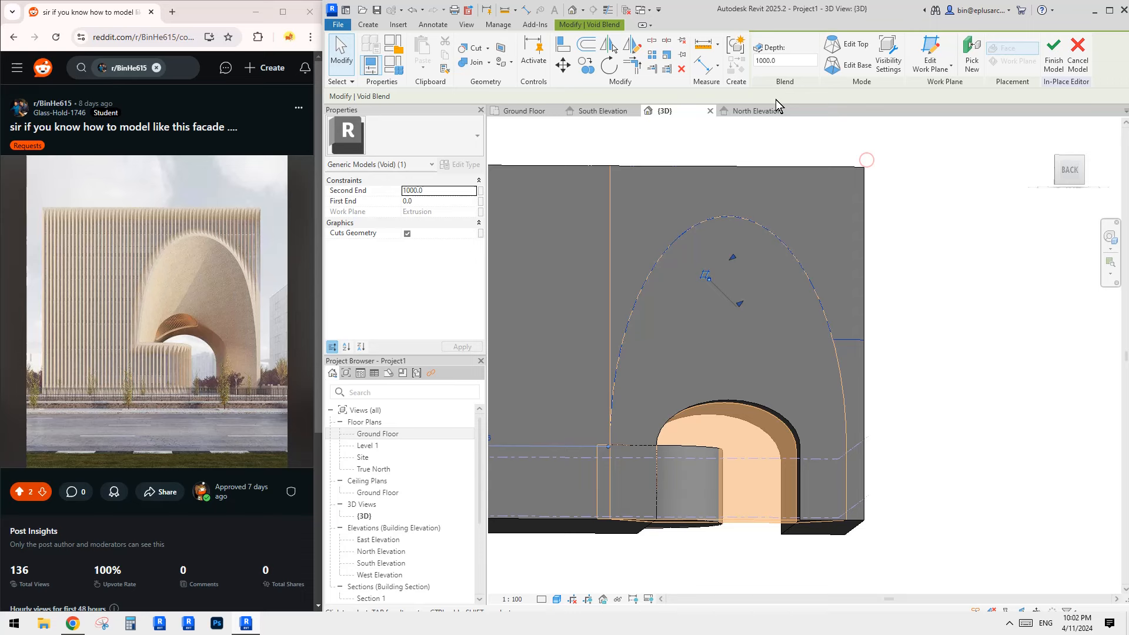
pyautogui.click(848, 45)
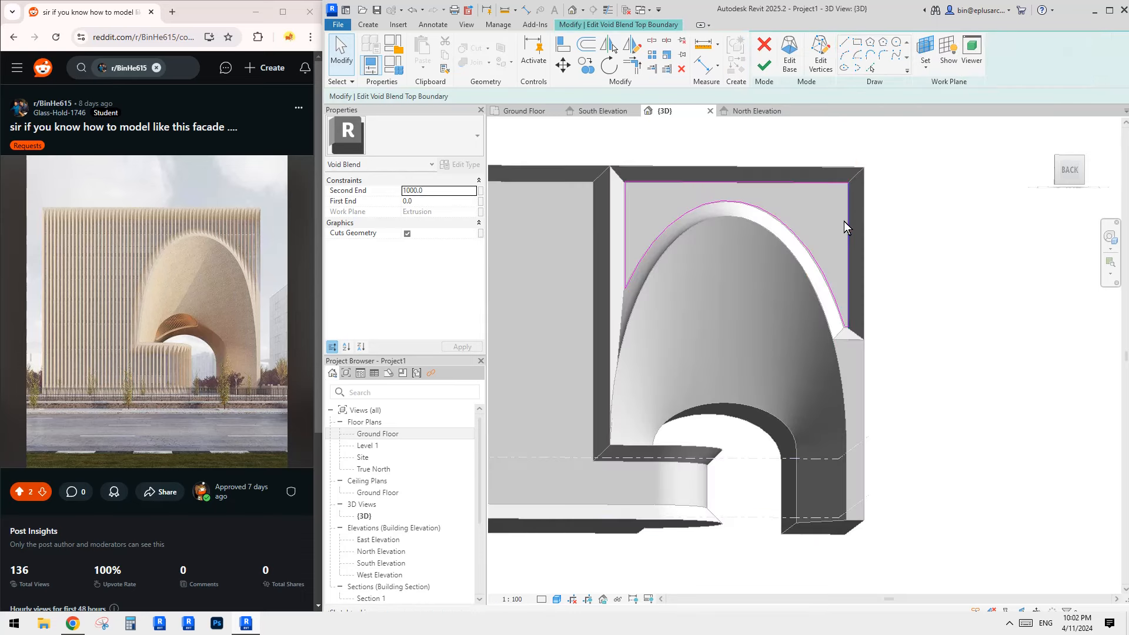
pyautogui.click(844, 221)
pyautogui.moveTo(872, 250); pyautogui.dragTo(847, 254, button='middle')
pyautogui.press('m')
pyautogui.press('v')
pyautogui.click(867, 259)
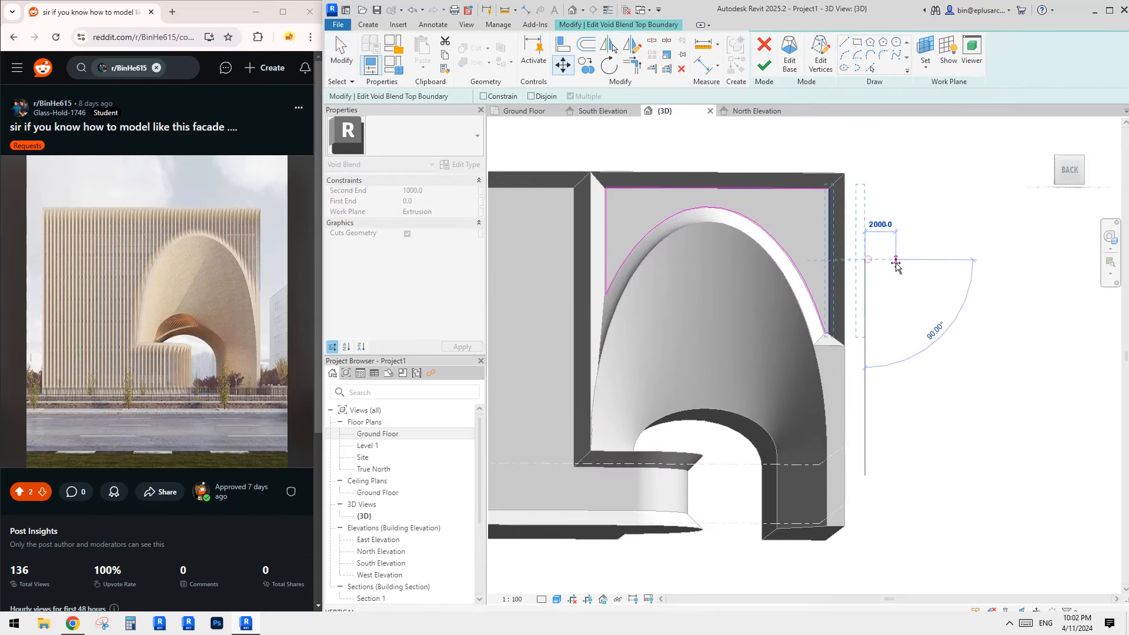
pyautogui.write('800')
pyautogui.press('Return')
pyautogui.moveTo(905, 256); pyautogui.dragTo(908, 254, button='middle')
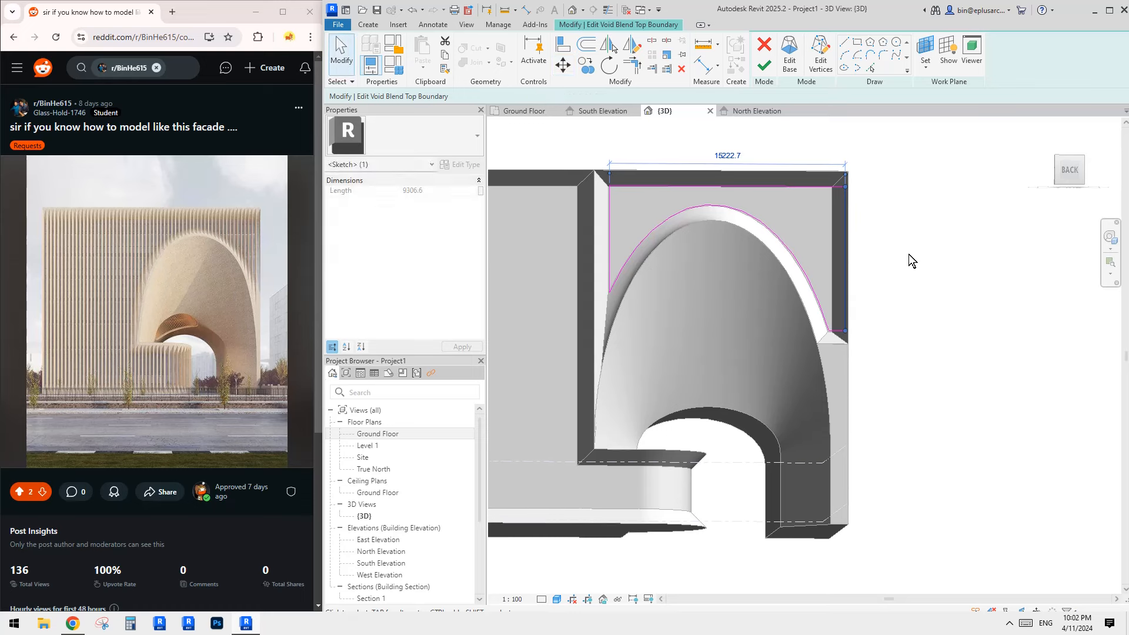
pyautogui.click(908, 254)
# - Lower the short horizontal line at the outer corner so the blend's top boundary extends farther down beside the arch
pyautogui.moveTo(838, 333); pyautogui.dragTo(838, 298, button='middle')
pyautogui.scroll(3, 838, 297)
pyautogui.click(837, 297)
pyautogui.moveTo(837, 297); pyautogui.dragTo(844, 388)
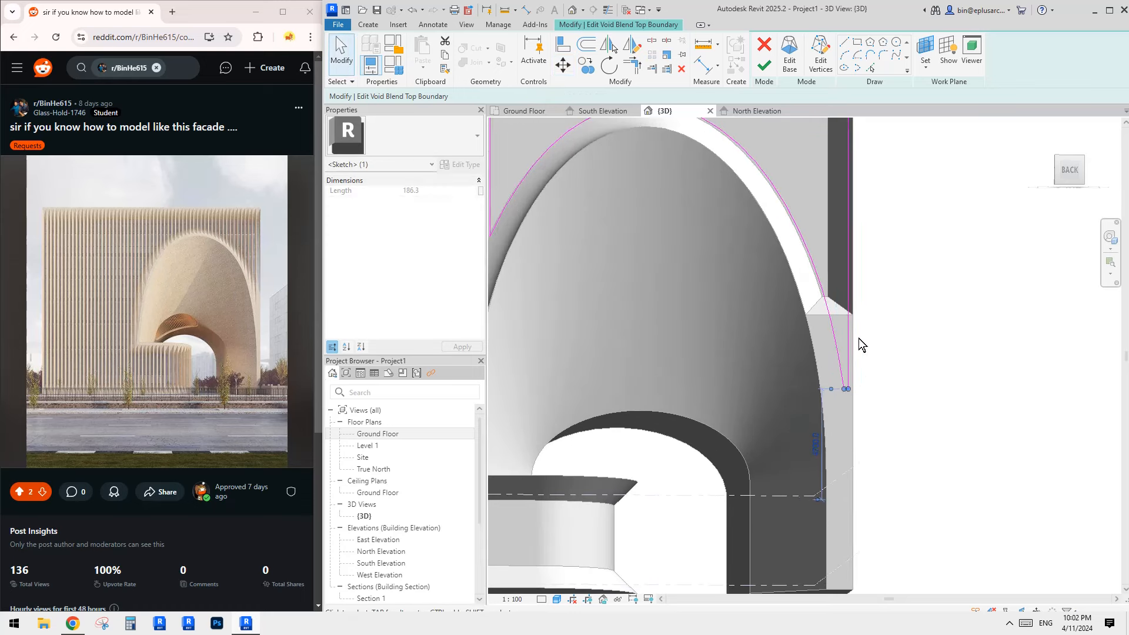
pyautogui.scroll(6, 844, 376)
pyautogui.click(876, 398)
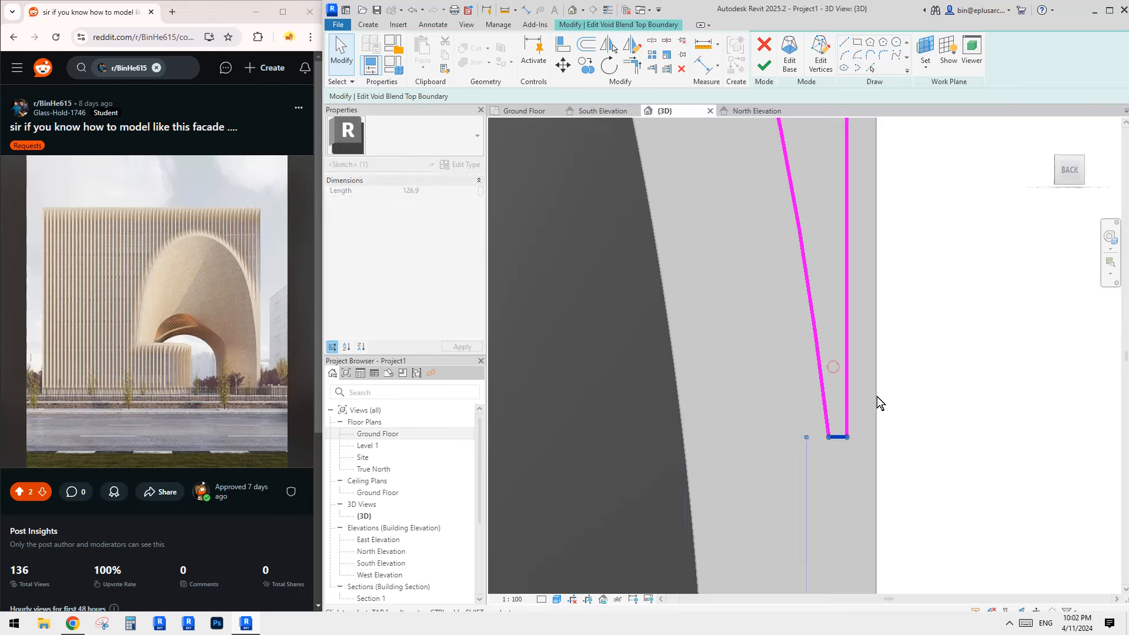
# - Edit the void blend's base boundary, lower its short horizontal line at the outer corner farther down beside the arch, and finish the blend
pyautogui.scroll(-6, 877, 326)
pyautogui.click(789, 59)
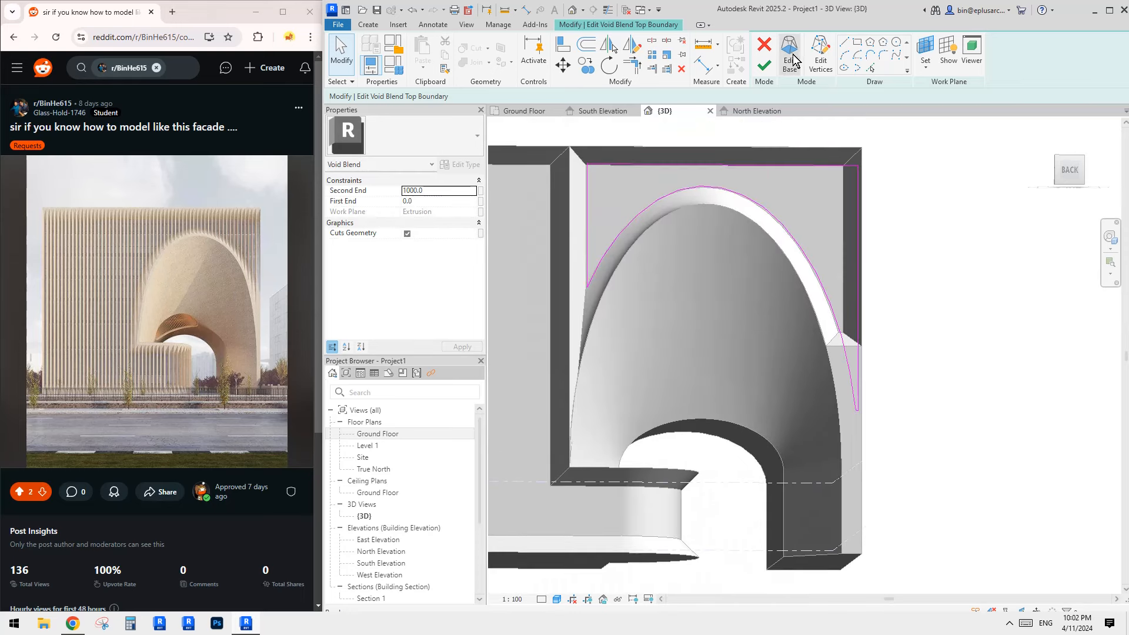
pyautogui.scroll(5, 848, 329)
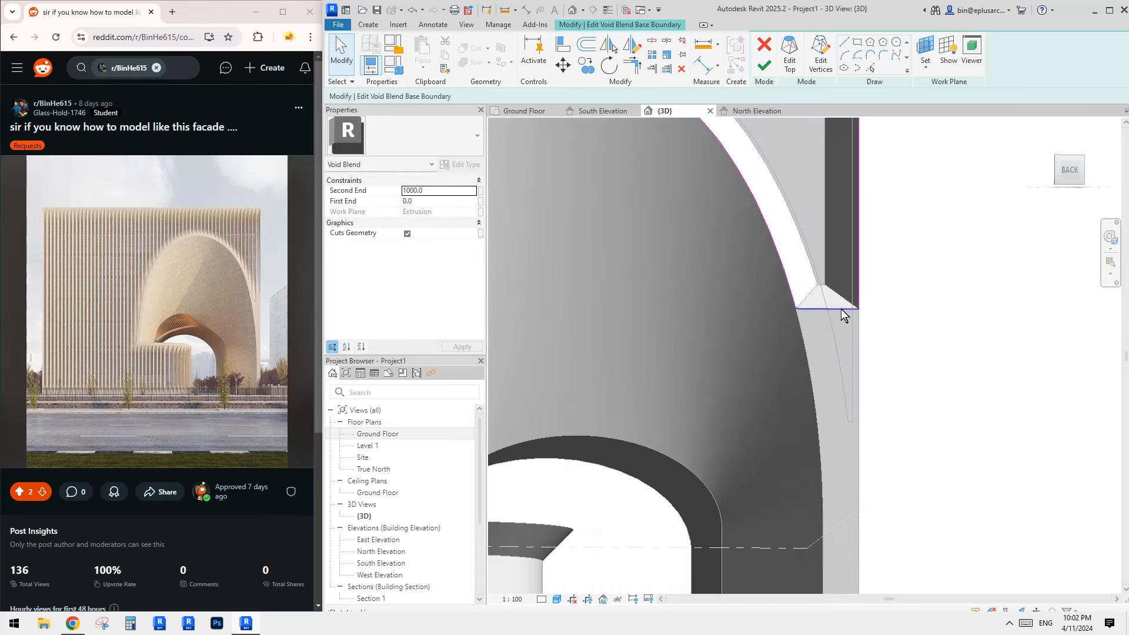
pyautogui.scroll(-2, 841, 318)
pyautogui.click(837, 368)
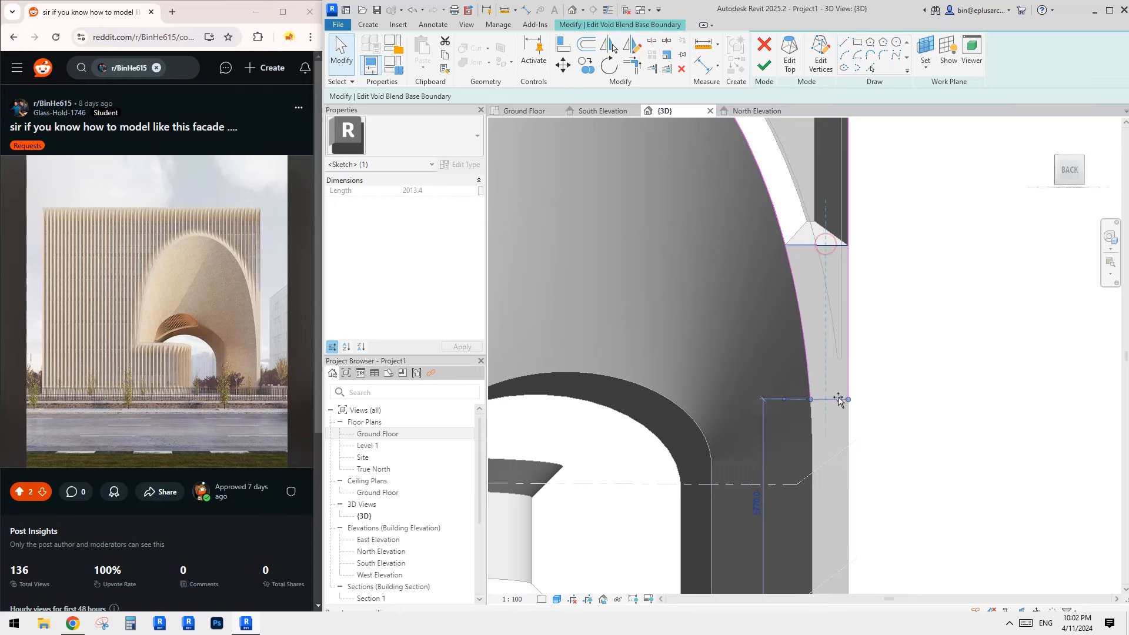
pyautogui.press('Escape')
pyautogui.click(764, 66)
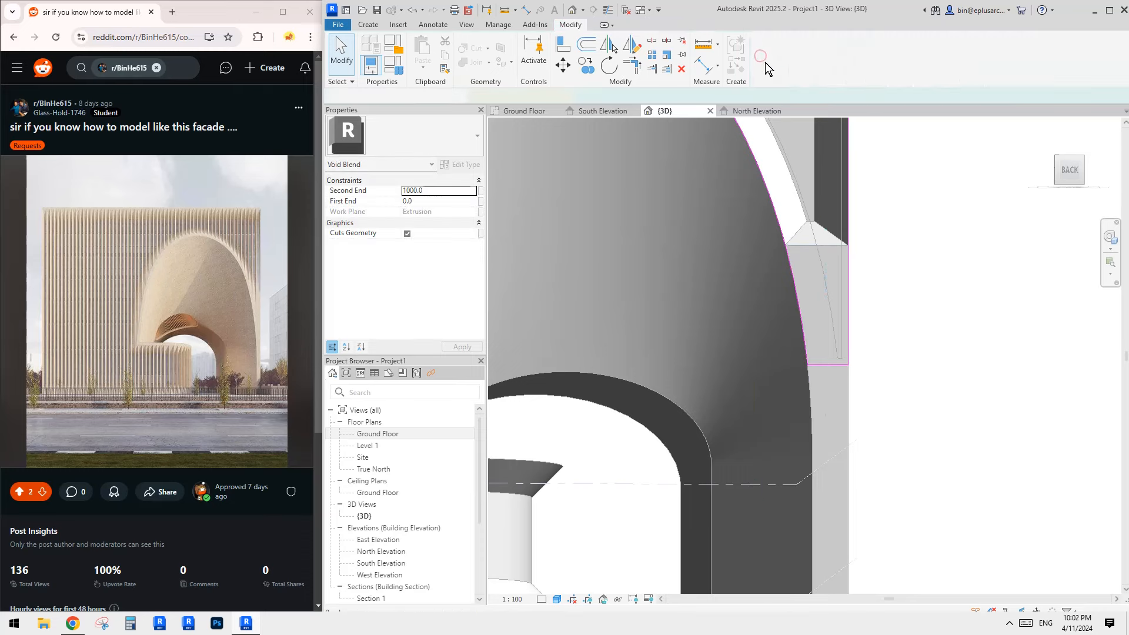
# - Edit the void blend's top boundary and move the short horizontal line at the outer corner about 7500 down
pyautogui.scroll(-3, 901, 211)
pyautogui.moveTo(888, 221); pyautogui.dragTo(850, 283, button='middle')
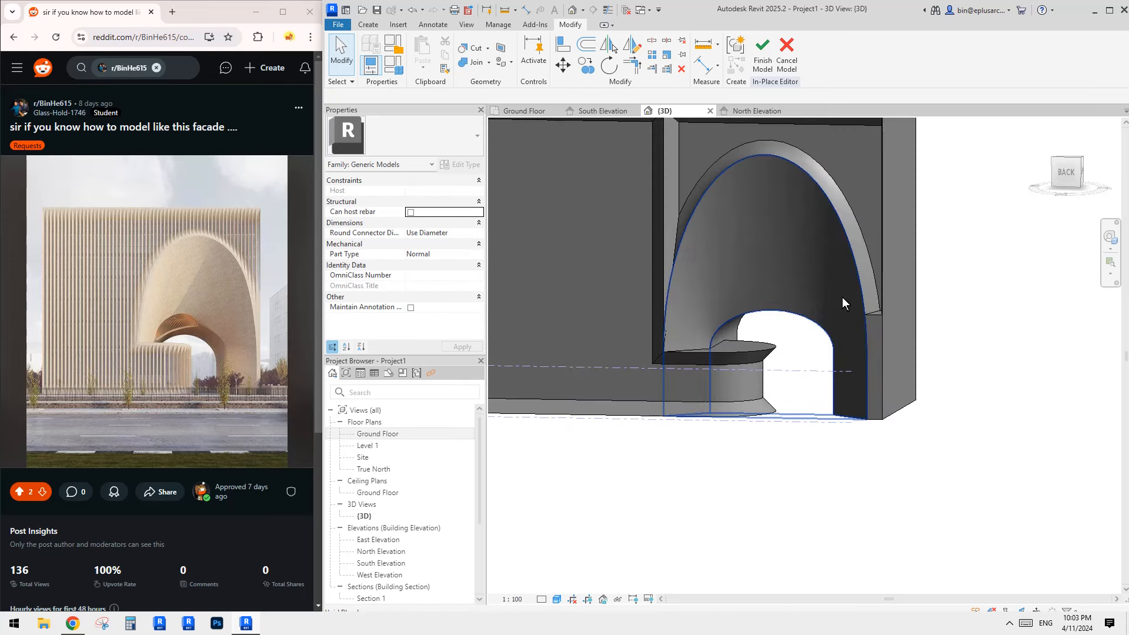
pyautogui.scroll(1, 869, 317)
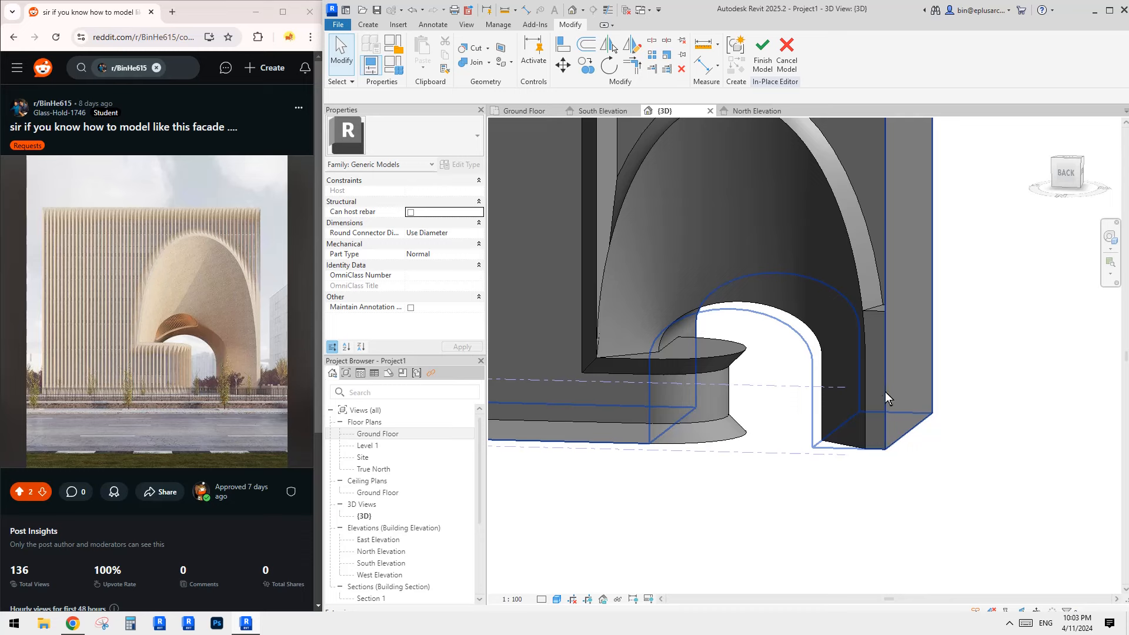
pyautogui.click(877, 303)
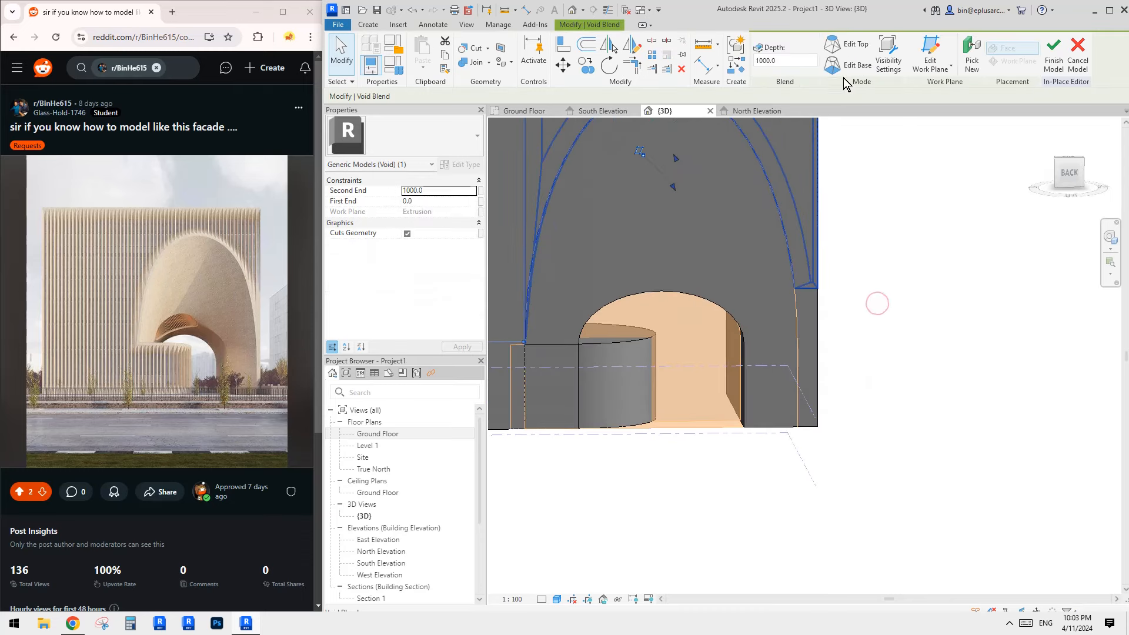
pyautogui.click(852, 44)
pyautogui.scroll(1, 817, 287)
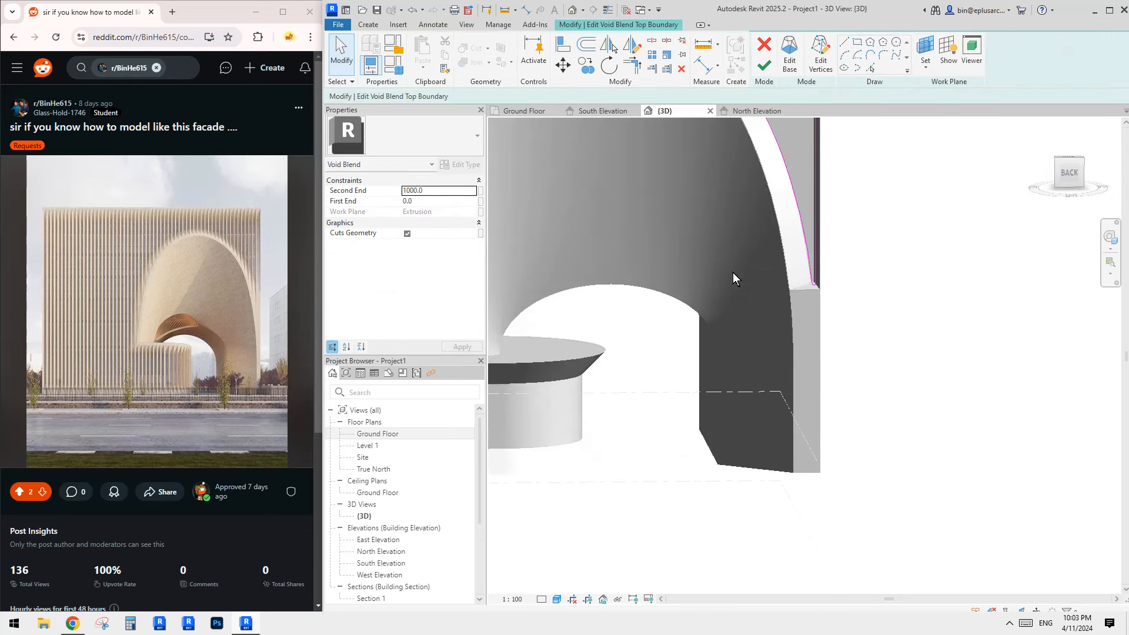
pyautogui.scroll(2, 811, 285)
pyautogui.press('m')
pyautogui.press('v')
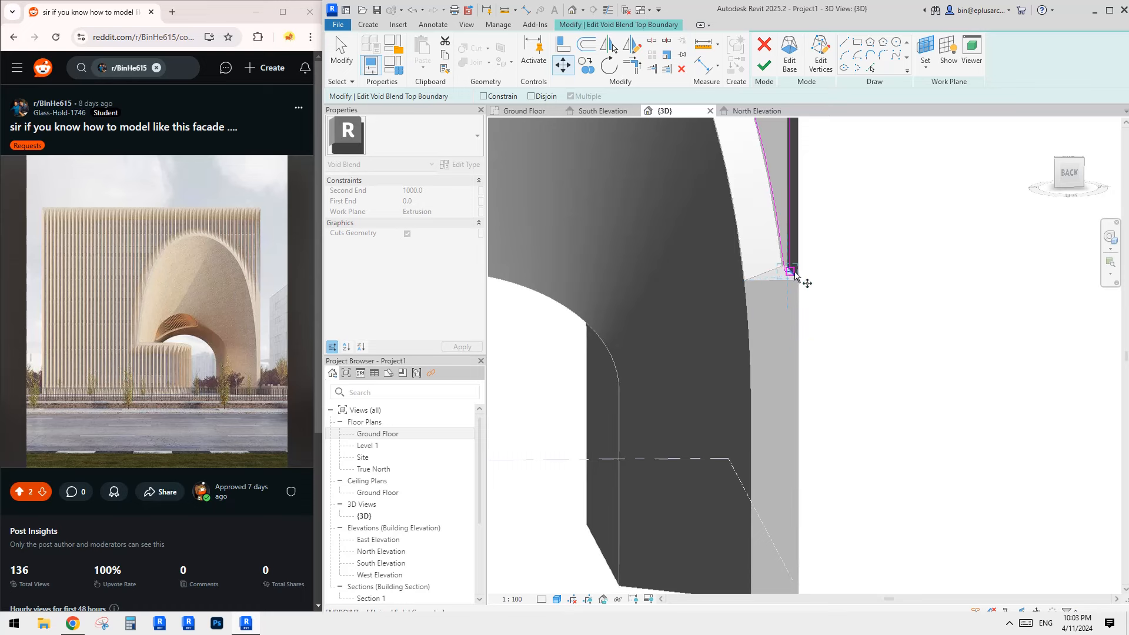
pyautogui.click(792, 272)
pyautogui.scroll(-2, 806, 447)
pyautogui.moveTo(807, 448); pyautogui.dragTo(787, 199, button='middle')
pyautogui.scroll(2, 783, 289)
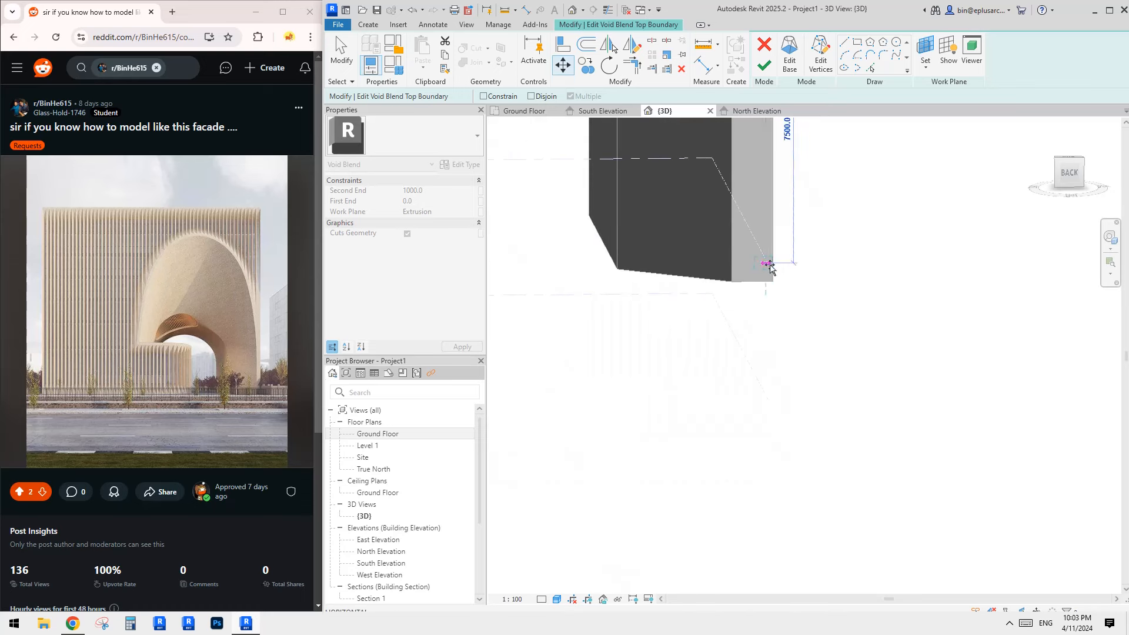
pyautogui.click(768, 267)
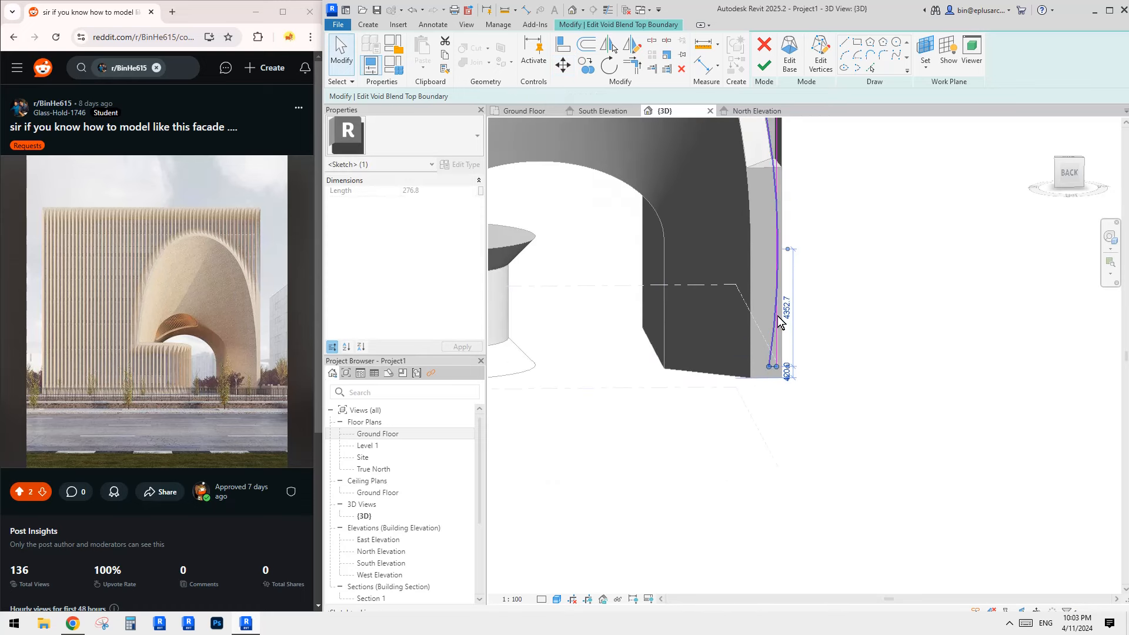
# - Trim the arch curve and the outer vertical line of the top boundary to meet in a sharp point
pyautogui.scroll(1, 776, 206)
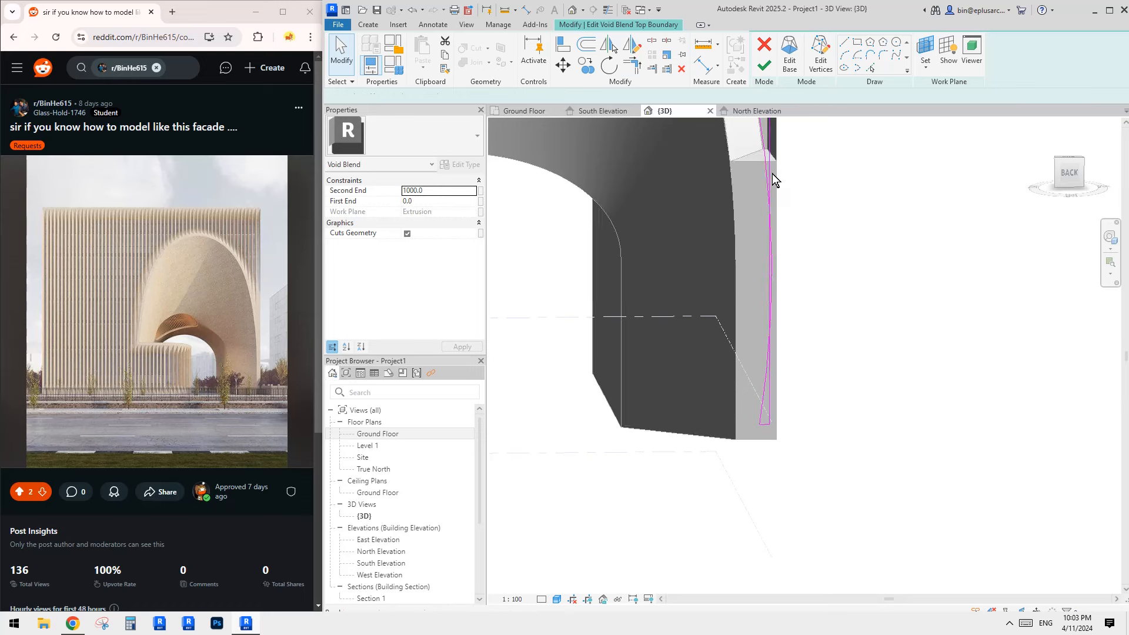
pyautogui.scroll(2, 771, 174)
pyautogui.scroll(-1, 772, 213)
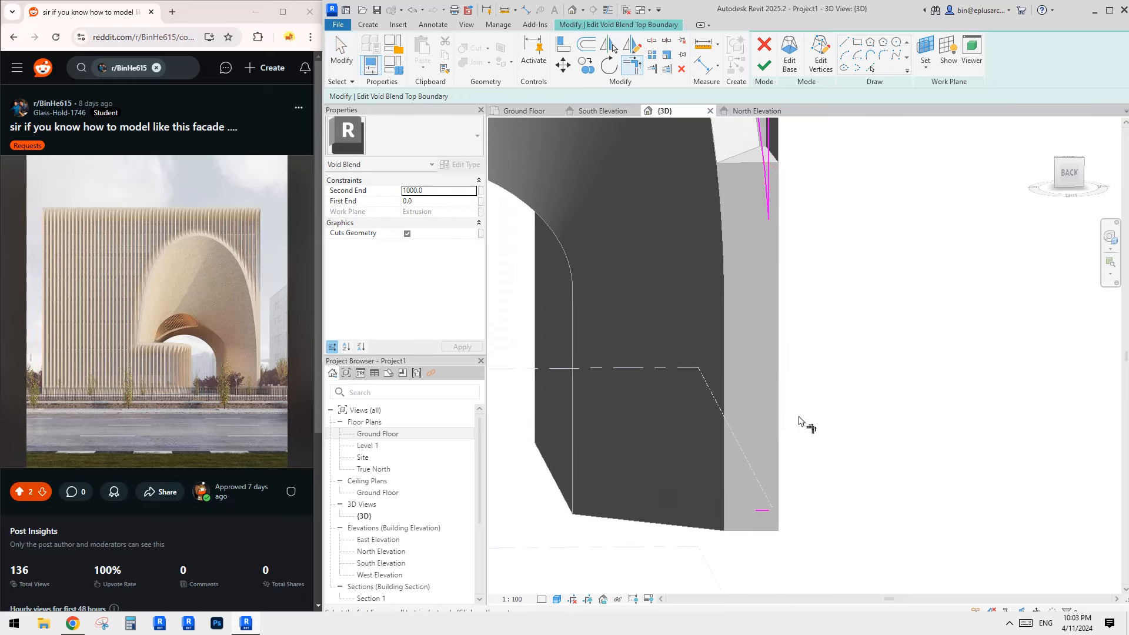
pyautogui.press('Escape')
pyautogui.scroll(3, 758, 291)
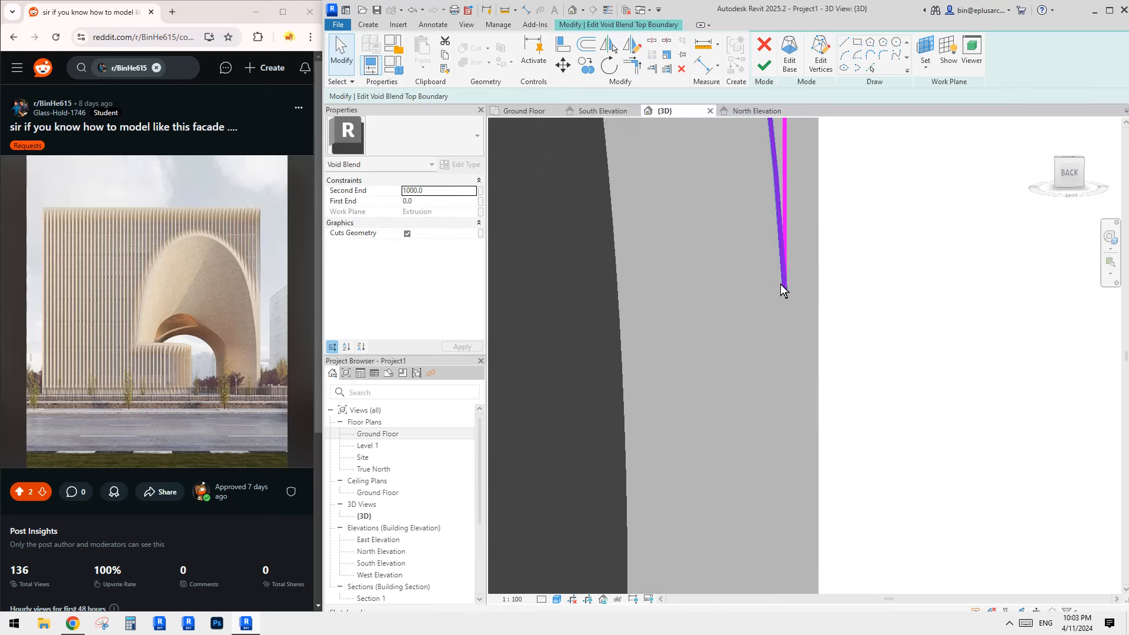
pyautogui.scroll(-1, 787, 239)
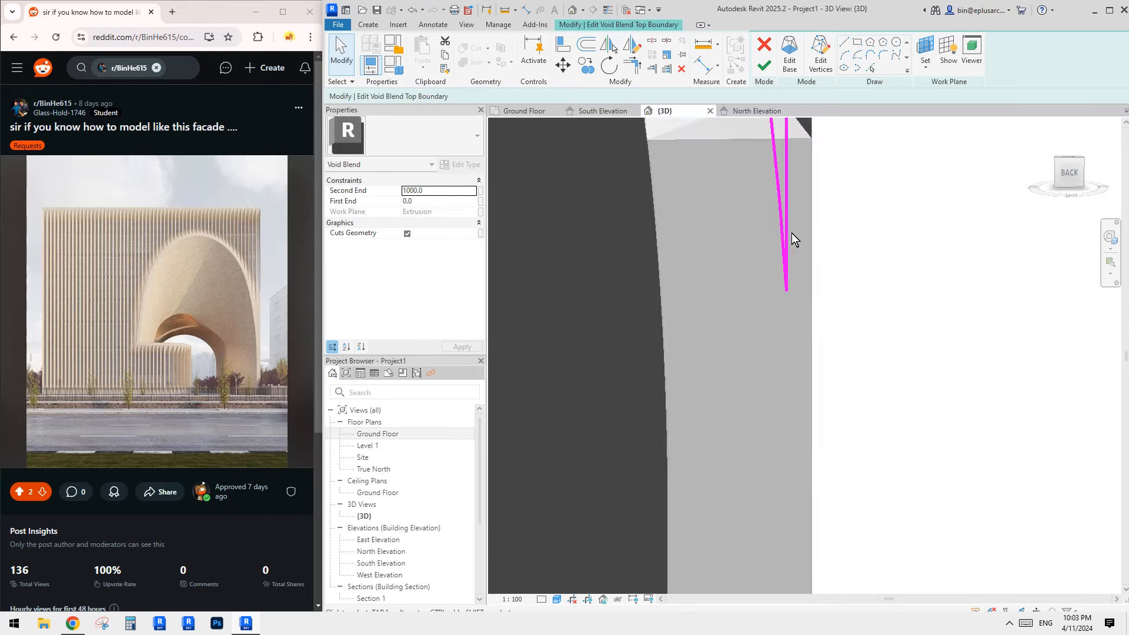
# - Draw a short horizontal line across the pointed tip of the top boundary and trim the arch curve and outer vertical line to it
pyautogui.moveTo(791, 233); pyautogui.dragTo(791, 283, button='middle')
pyautogui.click(842, 44)
pyautogui.scroll(2, 814, 324)
pyautogui.click(780, 332)
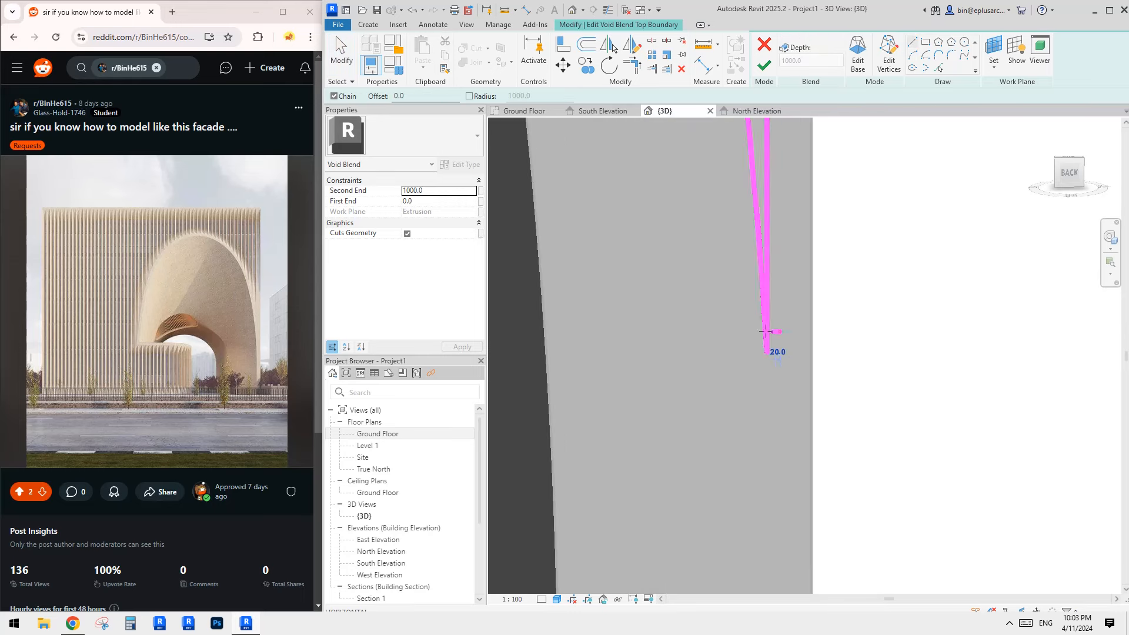
pyautogui.click(752, 331)
pyautogui.press('t')
pyautogui.press('r')
pyautogui.scroll(-1, 793, 309)
pyautogui.click(762, 207)
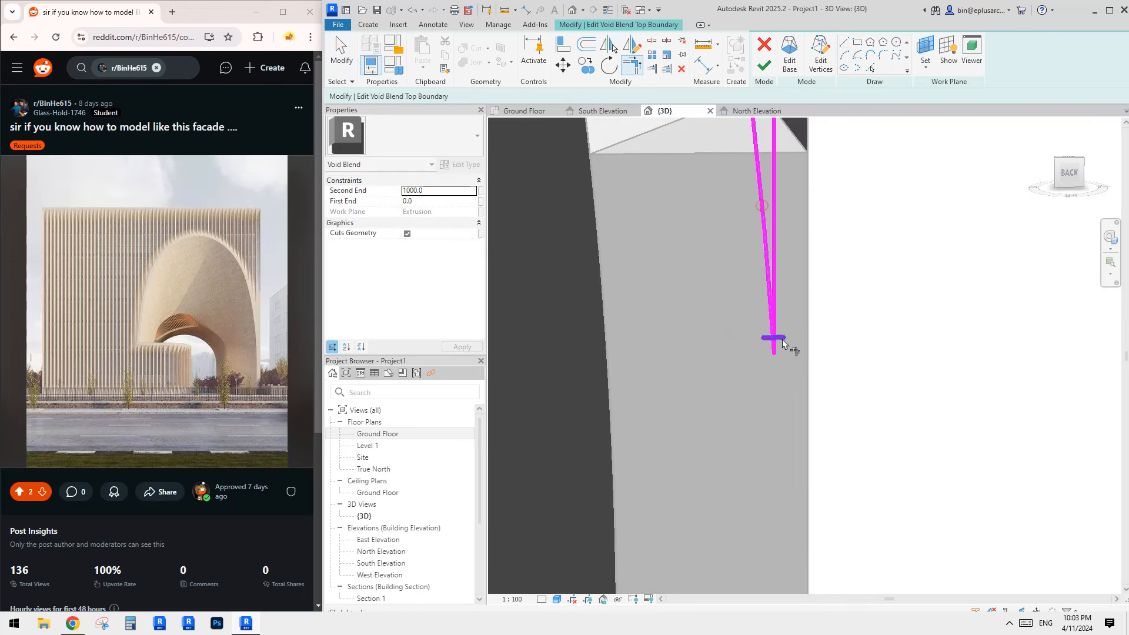
pyautogui.click(780, 336)
pyautogui.click(773, 185)
pyautogui.scroll(3, 776, 357)
pyautogui.click(769, 305)
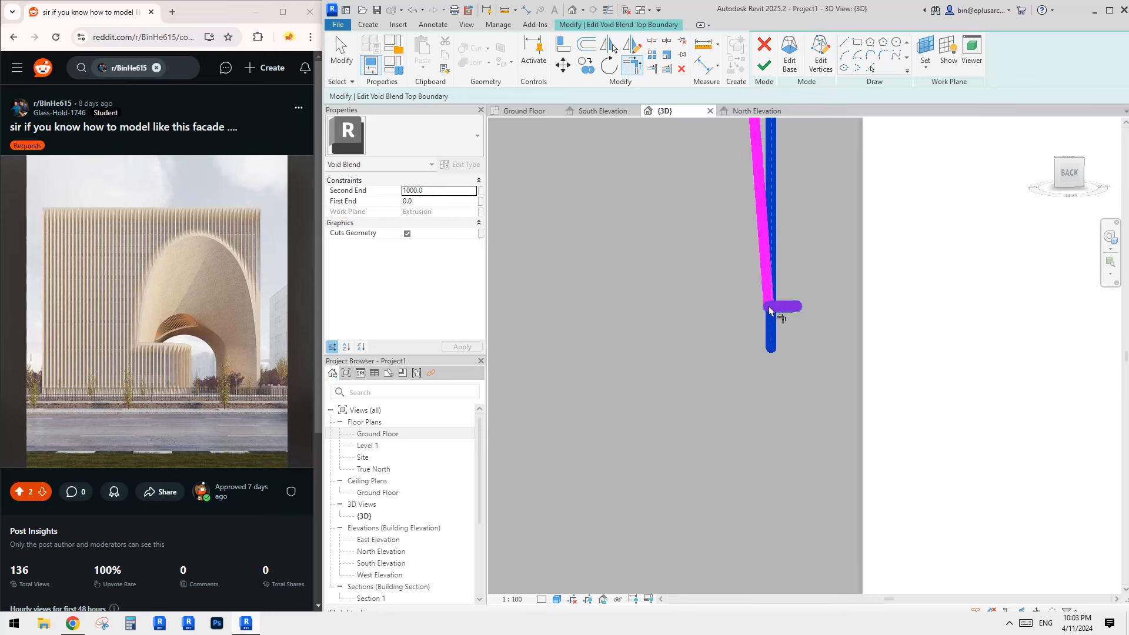
pyautogui.press('Escape')
pyautogui.scroll(-2, 784, 352)
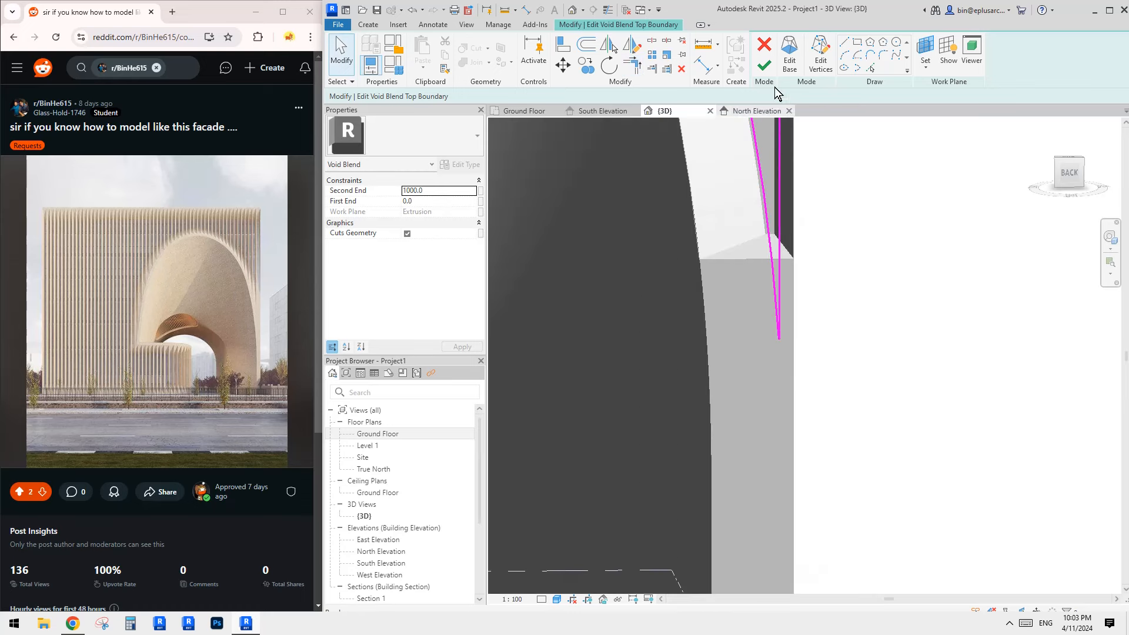
# - Lower the base boundary's horizontal line at the outer corner farther down along the arch leg and finish the void blend
pyautogui.click(789, 56)
pyautogui.click(767, 263)
pyautogui.moveTo(759, 300)
pyautogui.mouseDown()
pyautogui.moveTo(766, 397)
pyautogui.moveTo(765, 370)
pyautogui.mouseUp()
pyautogui.moveTo(763, 436); pyautogui.dragTo(763, 435)
pyautogui.scroll(-2, 771, 436)
pyautogui.moveTo(772, 437); pyautogui.dragTo(757, 299, button='middle')
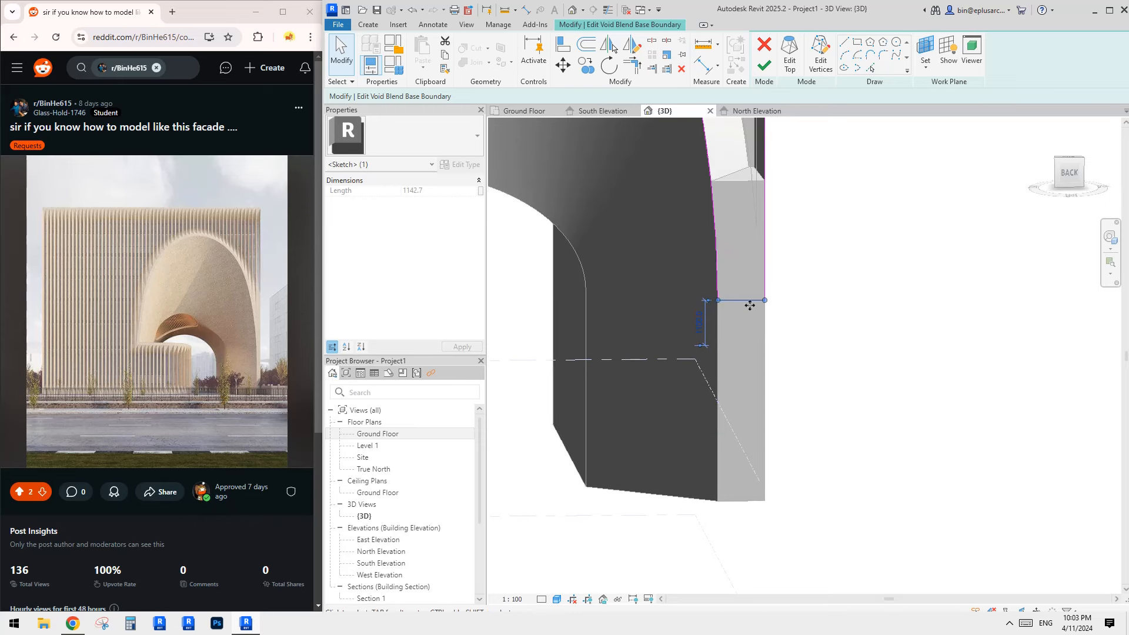
pyautogui.moveTo(746, 300)
pyautogui.mouseDown()
pyautogui.moveTo(761, 502)
pyautogui.moveTo(746, 294)
pyautogui.mouseUp()
pyautogui.click(778, 344)
pyautogui.press('Escape')
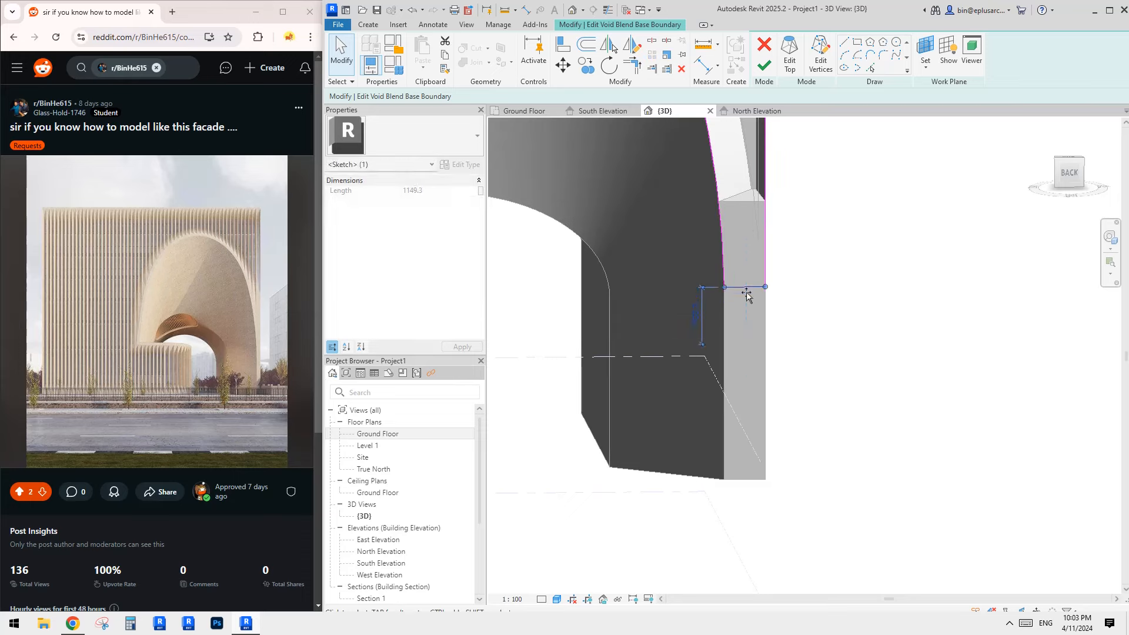
pyautogui.click(764, 66)
# - Examine the reshaped arch surround, comparing how it ends at the building's outer corner and at the recess's inner edge
pyautogui.scroll(-3, 830, 235)
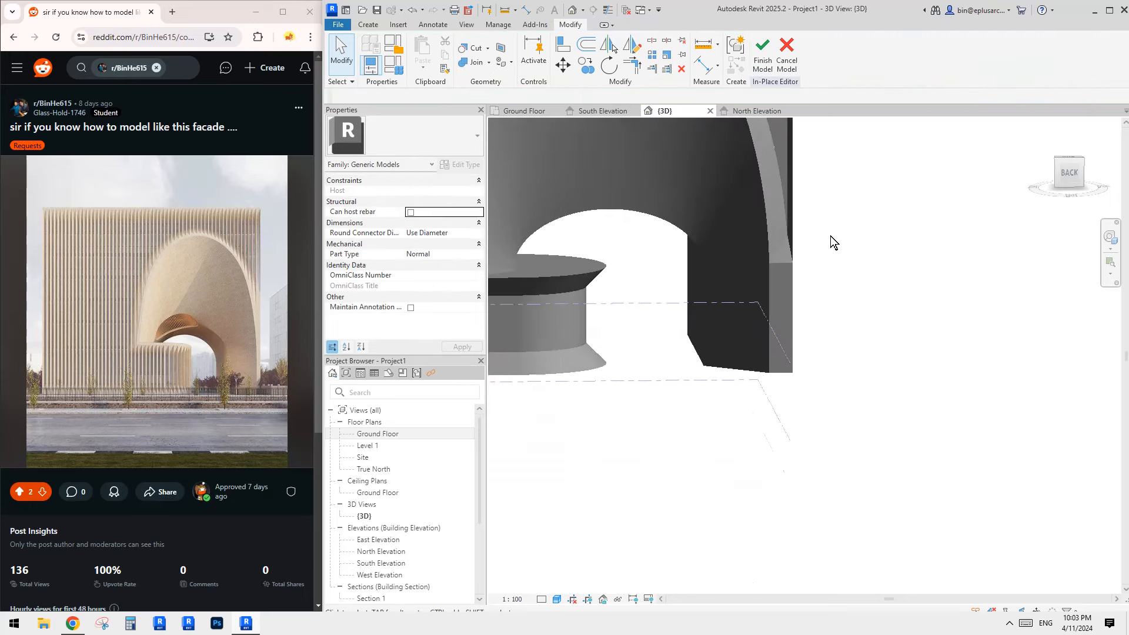
pyautogui.moveTo(856, 269); pyautogui.dragTo(802, 202, button='middle')
pyautogui.keyDown('shift'); pyautogui.moveTo(795, 260); pyautogui.dragTo(764, 239, button='middle'); pyautogui.keyUp('shift')
pyautogui.click(766, 278)
pyautogui.press('Escape')
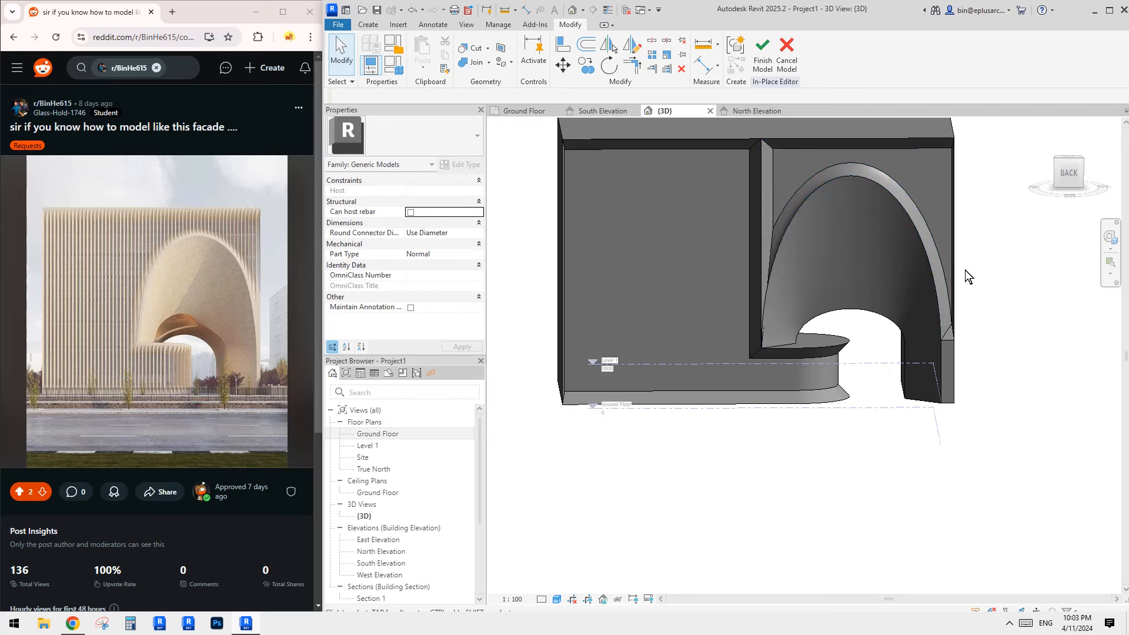
pyautogui.scroll(2, 830, 260)
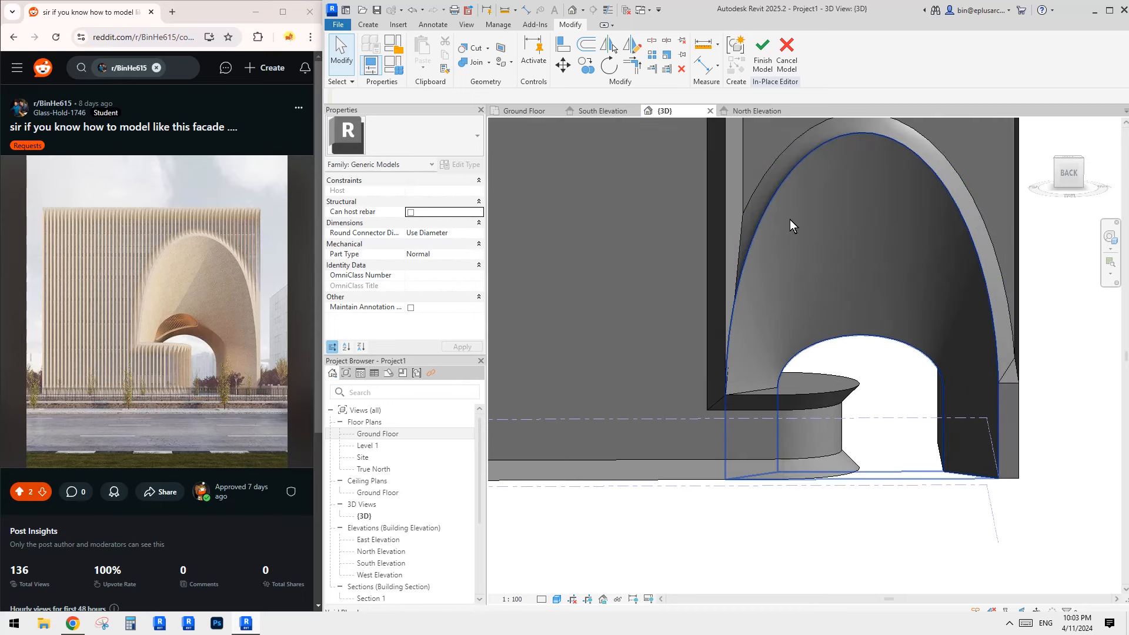
pyautogui.click(760, 188)
pyautogui.press('Escape')
pyautogui.scroll(-1, 760, 188)
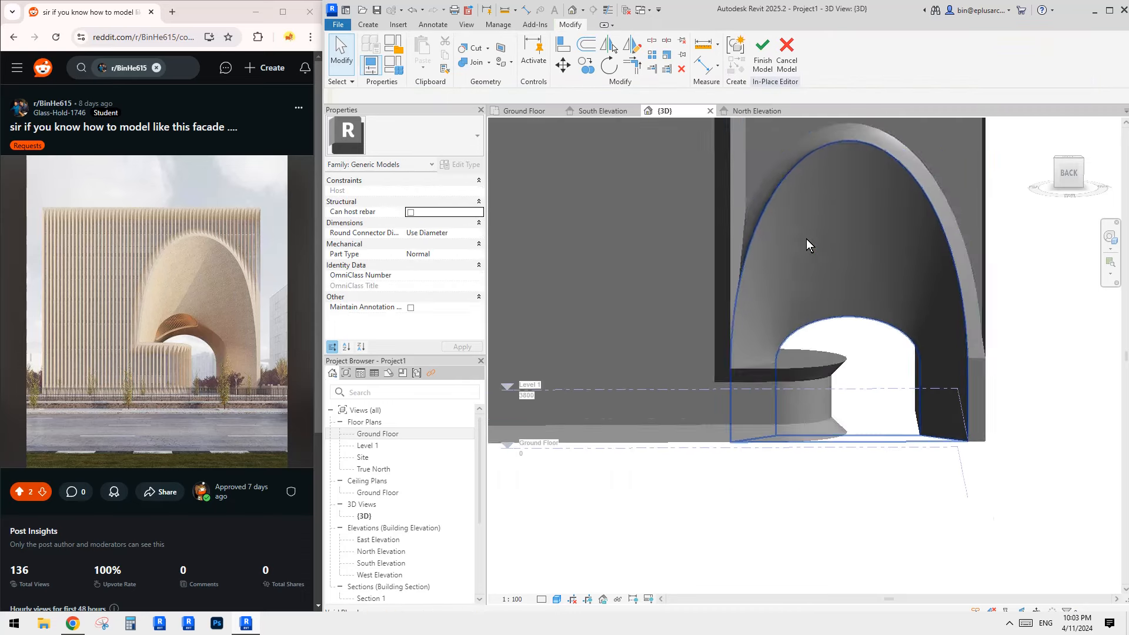
pyautogui.scroll(-1, 827, 236)
pyautogui.moveTo(806, 239); pyautogui.dragTo(772, 266, button='middle')
# - Edit the void blend's top boundary and extend the arch curve's inner end down to the recess's lower inner corner
pyautogui.click(767, 187)
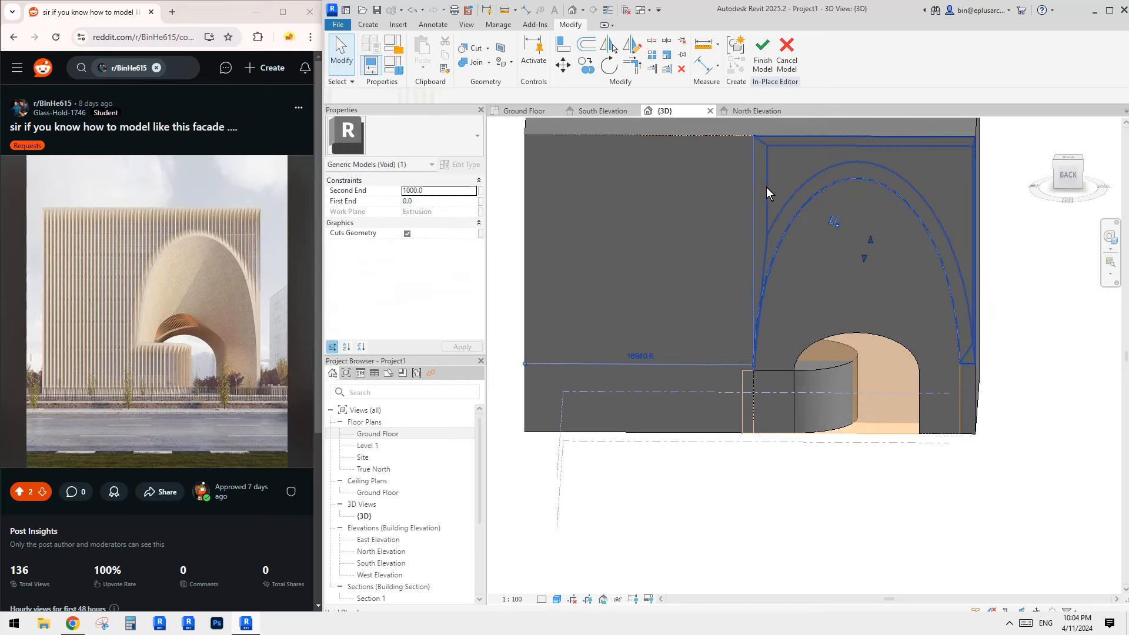
pyautogui.moveTo(761, 184); pyautogui.dragTo(714, 181, button='middle')
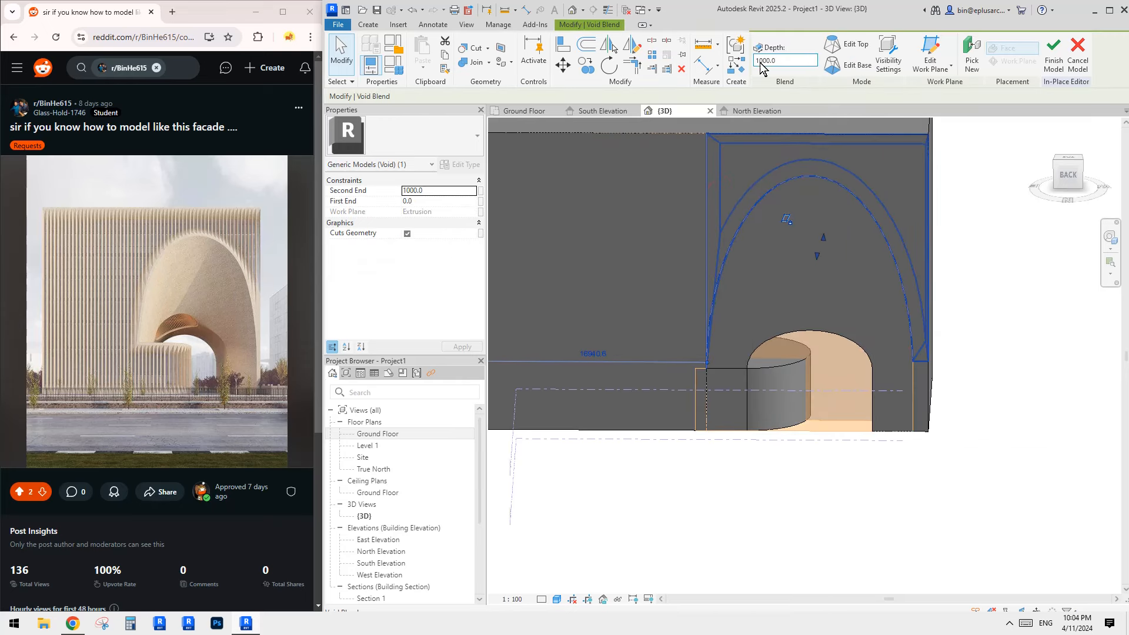
pyautogui.click(846, 44)
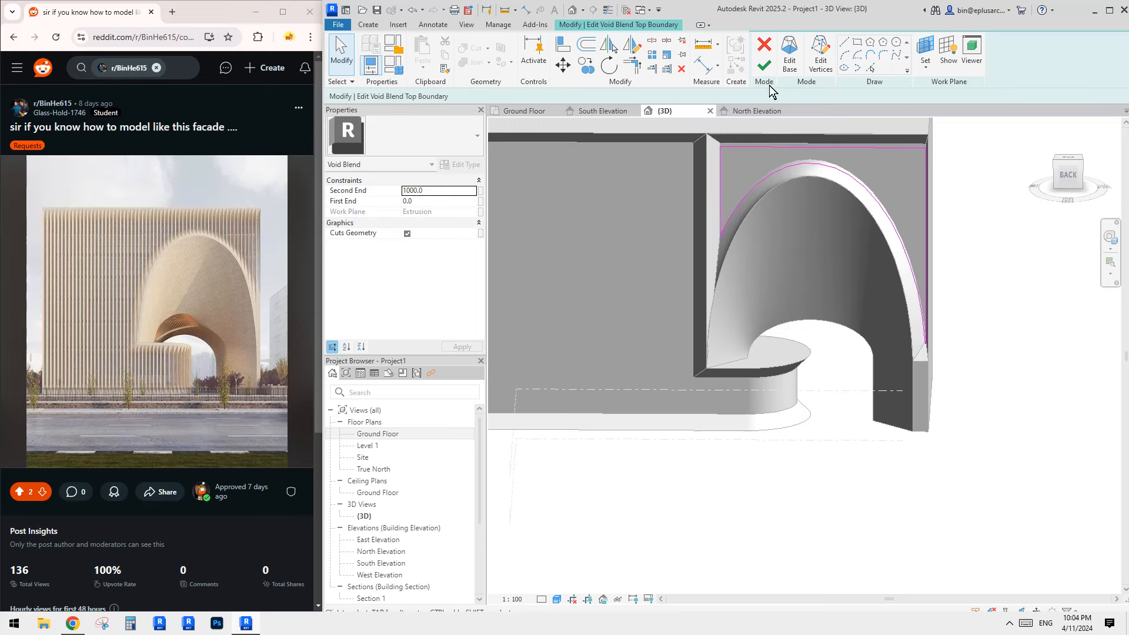
pyautogui.click(747, 200)
pyautogui.moveTo(721, 237); pyautogui.dragTo(694, 369)
pyautogui.click(769, 194)
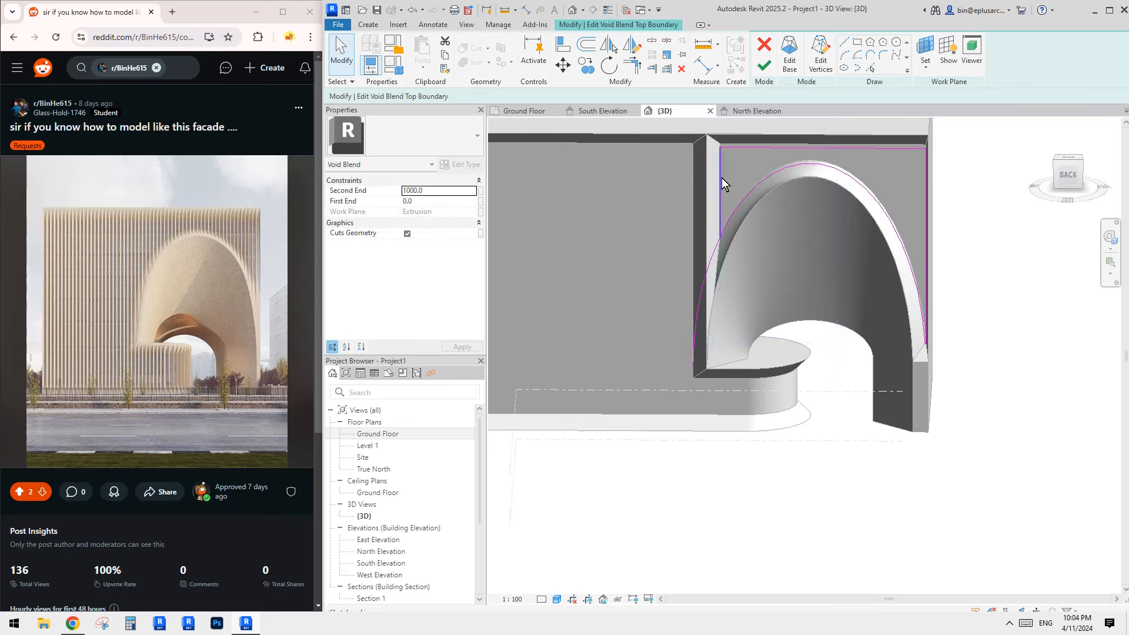
# - Move the top boundary's inner vertical line out to the recess's inner edge and extend it down to the arch curve's end
pyautogui.click(720, 182)
pyautogui.moveTo(727, 210); pyautogui.dragTo(730, 213, button='middle')
pyautogui.press('m')
pyautogui.moveTo(726, 243); pyautogui.dragTo(699, 373)
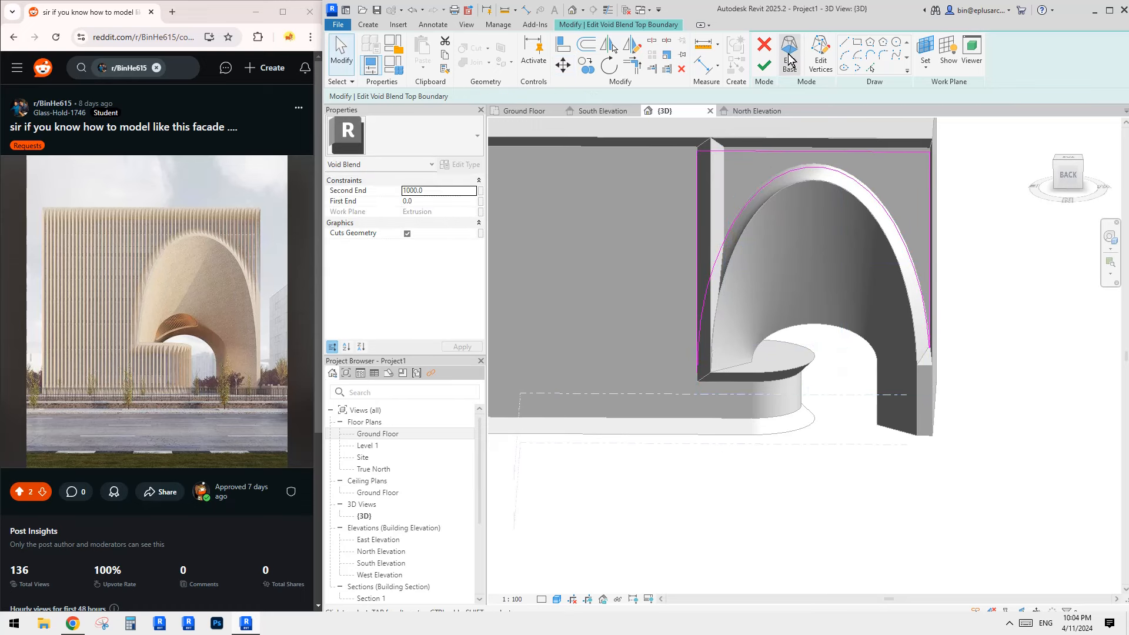
# - Check the inner vertical line of the void blend's base boundary, then finish editing the blend
pyautogui.click(788, 59)
pyautogui.click(711, 180)
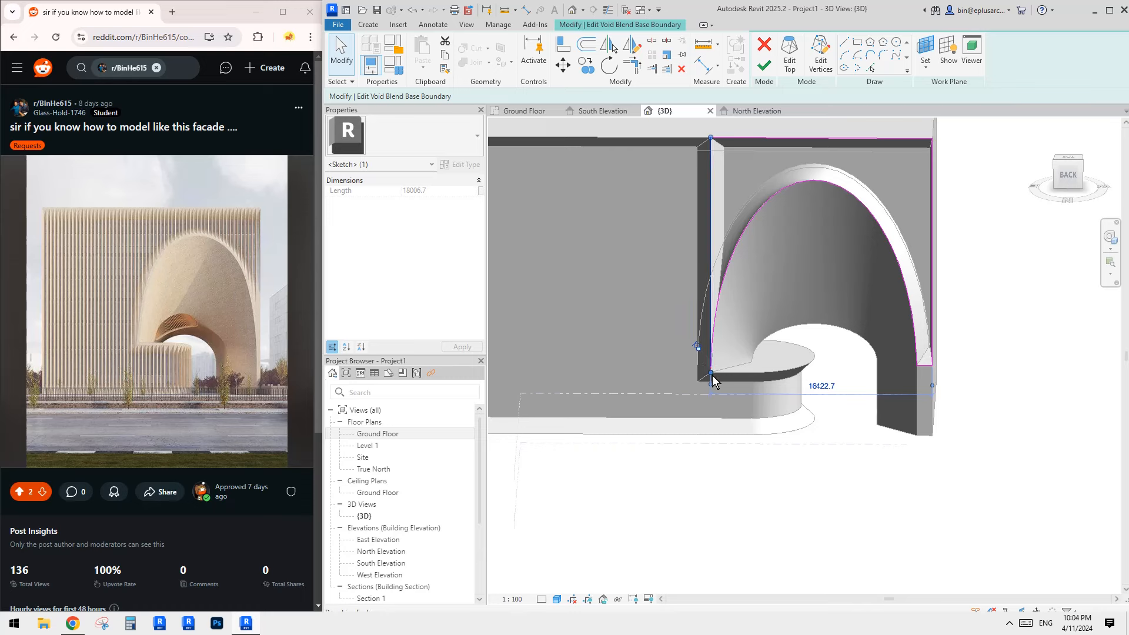
pyautogui.click(745, 127)
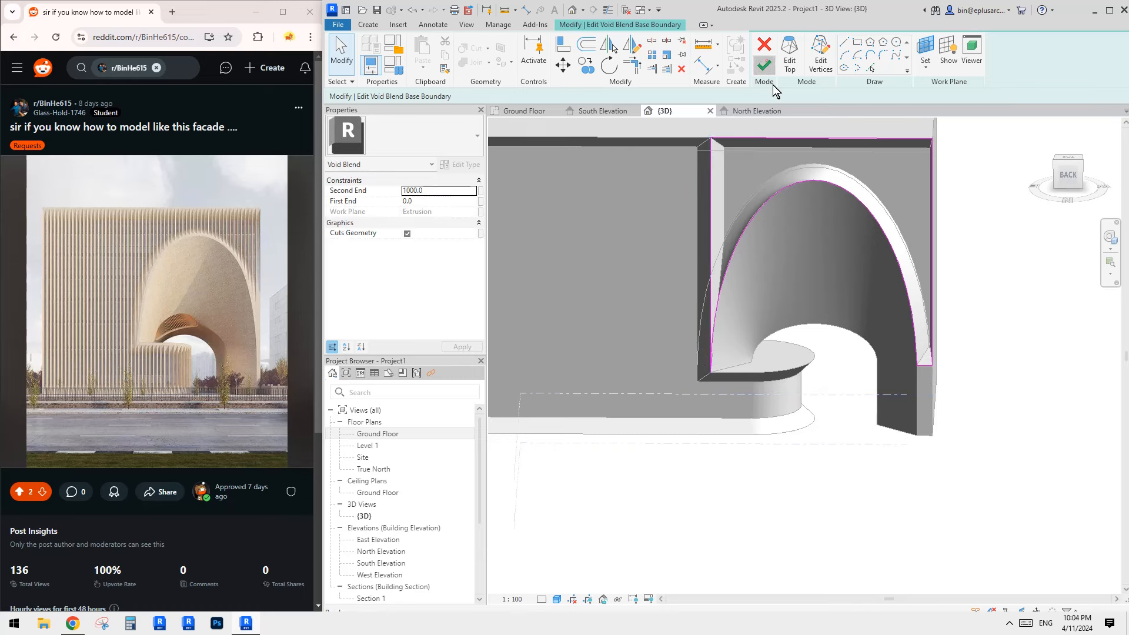
pyautogui.click(764, 65)
pyautogui.click(944, 168)
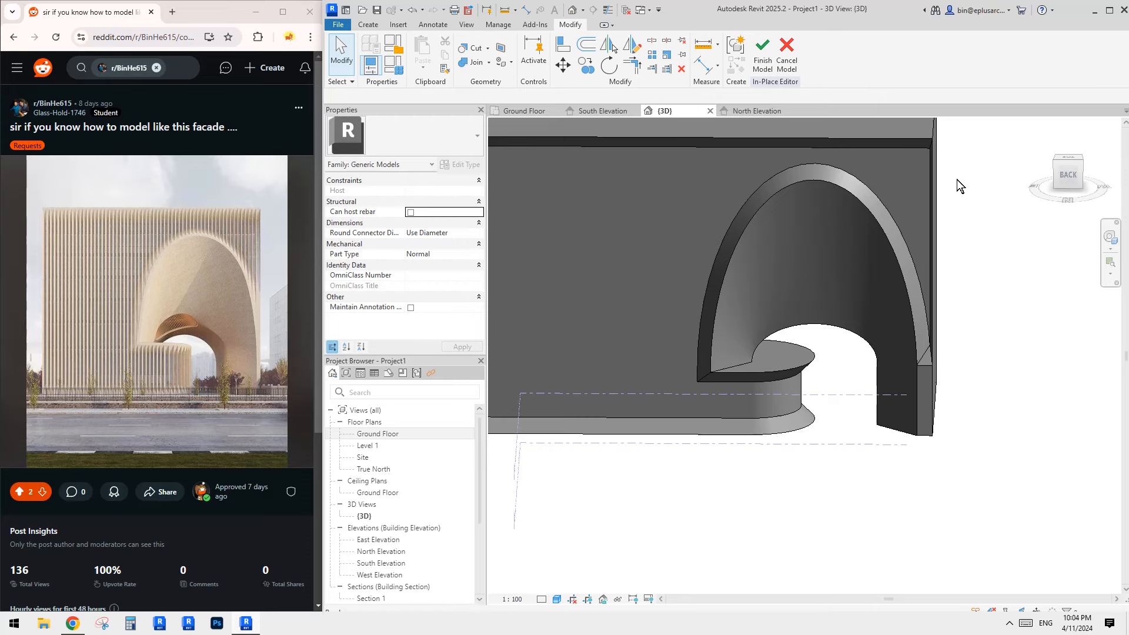
pyautogui.keyDown('shift'); pyautogui.moveTo(957, 179); pyautogui.dragTo(734, 305, button='middle'); pyautogui.keyUp('shift')
pyautogui.scroll(4, 936, 268)
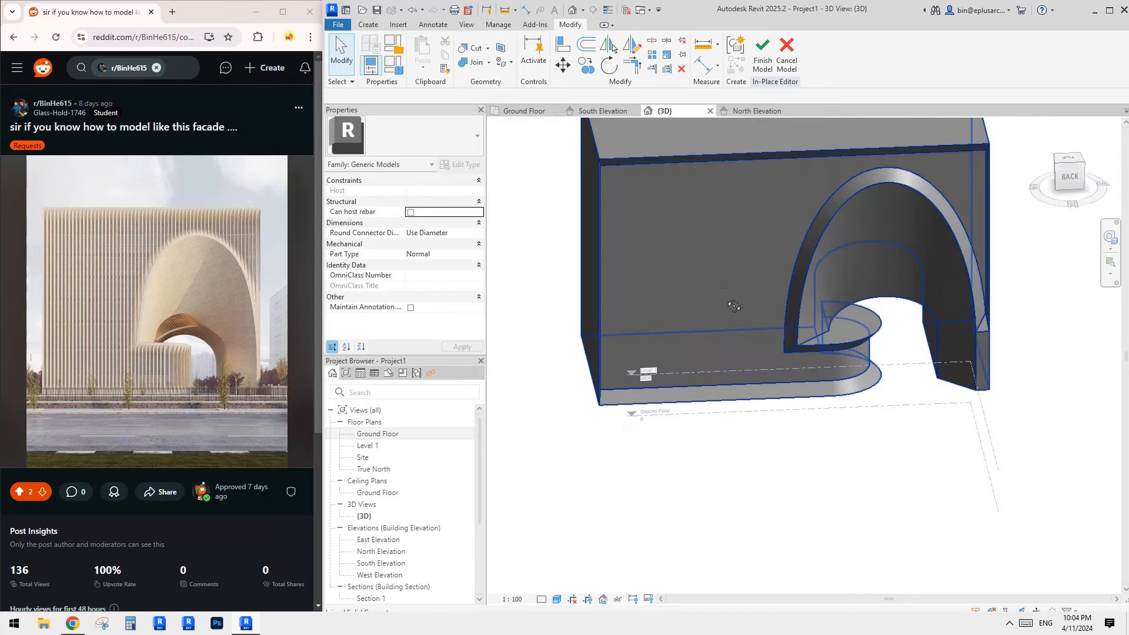
pyautogui.keyDown('shift'); pyautogui.moveTo(741, 258); pyautogui.dragTo(779, 270, button='middle'); pyautogui.keyUp('shift')
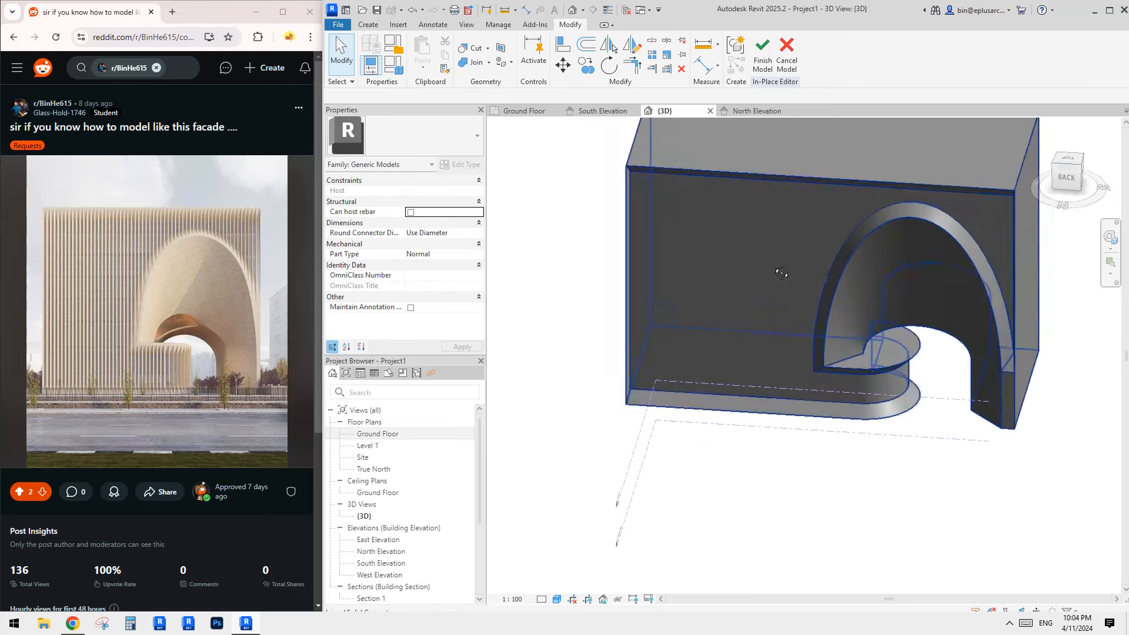
# - Examine the facade's front and arch surround from several angles and in the Ground Floor plan
pyautogui.keyDown('shift'); pyautogui.moveTo(887, 245); pyautogui.dragTo(749, 286, button='middle'); pyautogui.keyUp('shift')
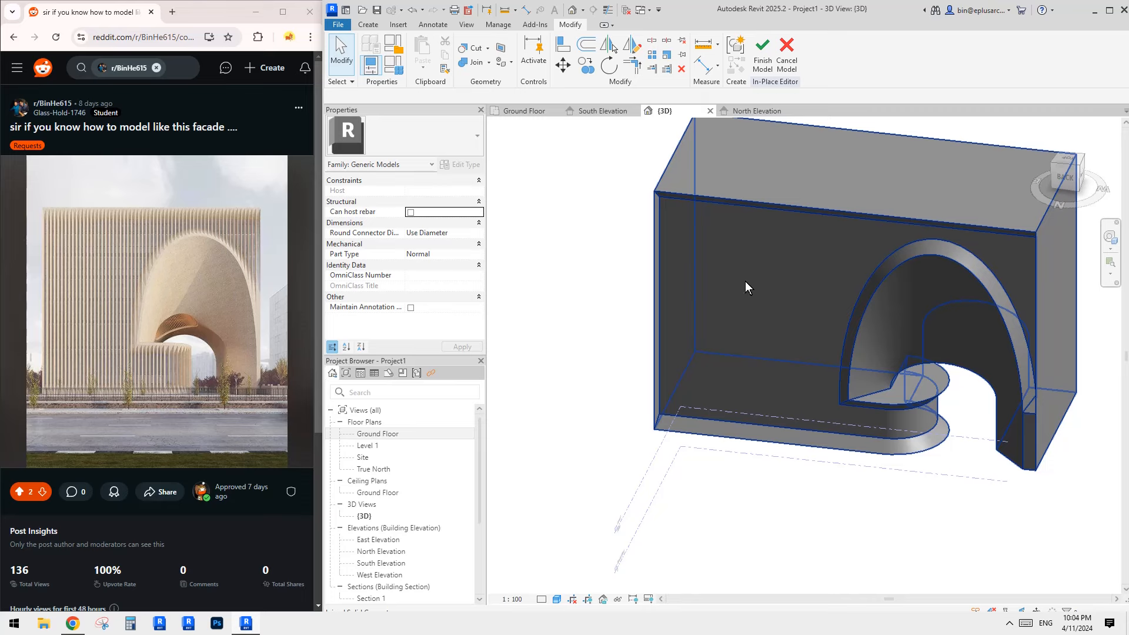
pyautogui.keyDown('shift'); pyautogui.moveTo(745, 281); pyautogui.dragTo(687, 363, button='middle'); pyautogui.keyUp('shift')
pyautogui.scroll(3, 691, 405)
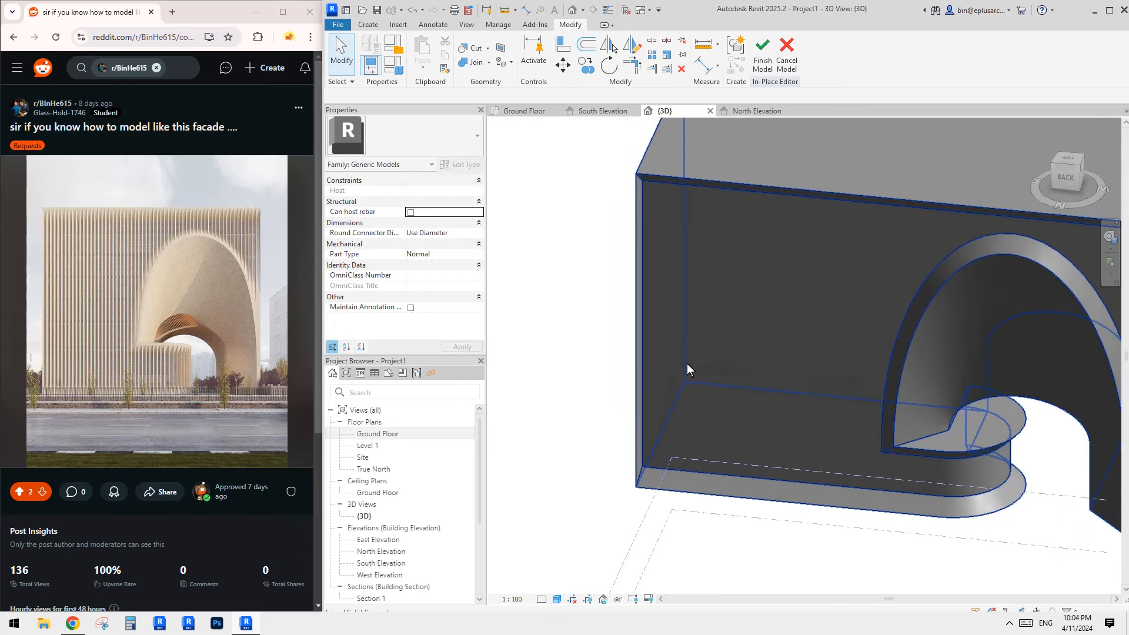
pyautogui.moveTo(672, 197); pyautogui.dragTo(679, 189, button='middle')
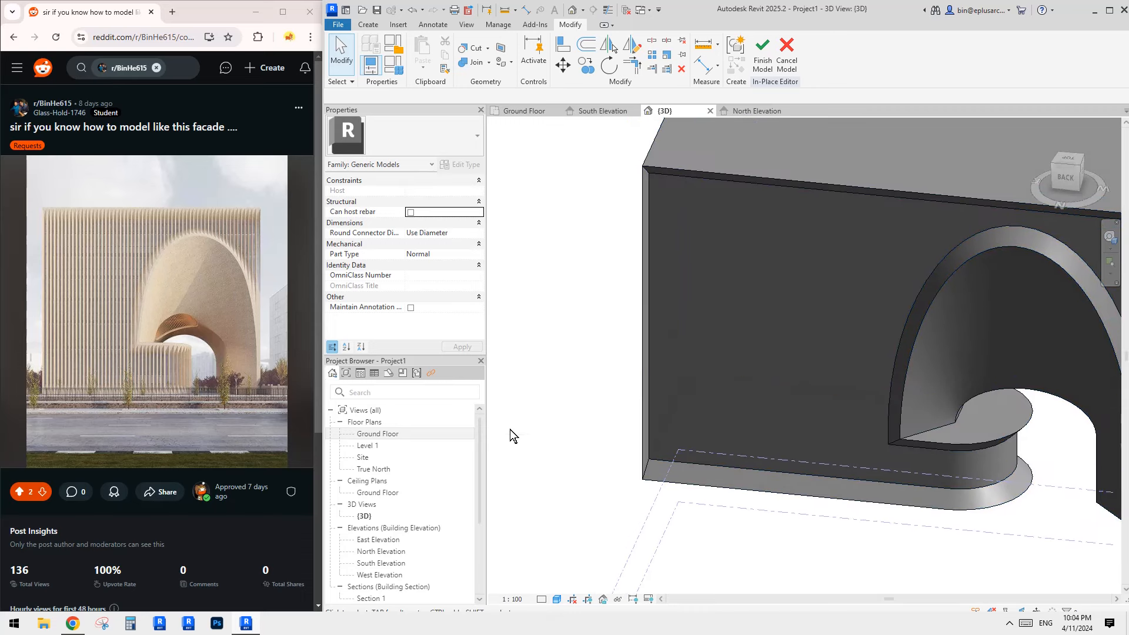
pyautogui.doubleClick(383, 433)
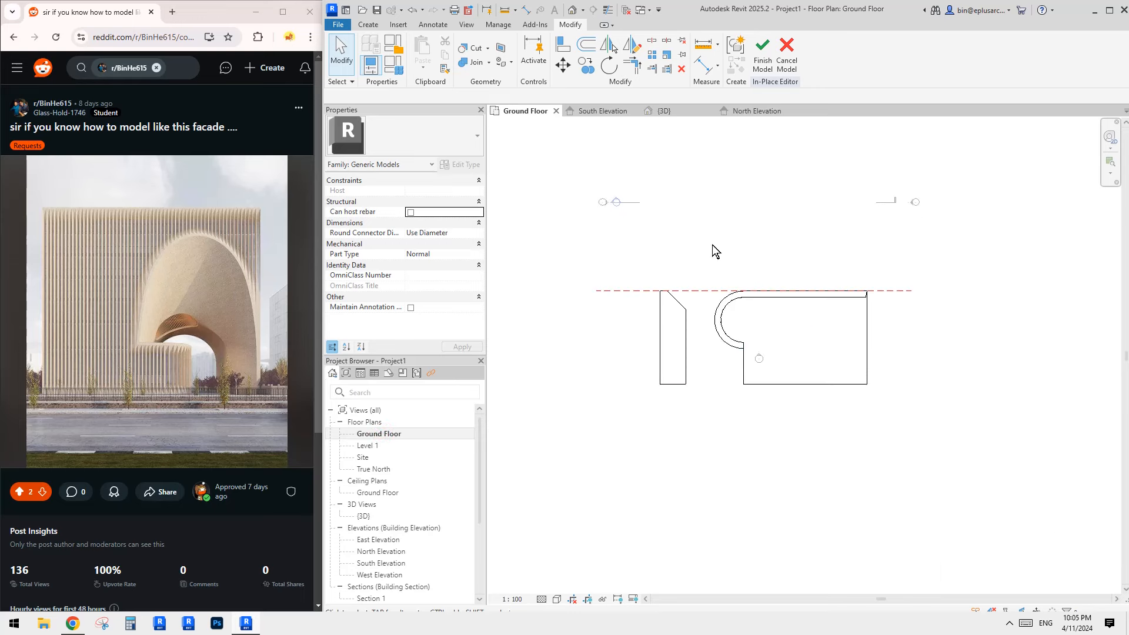
# - Start a solid extrusion in the 3D view seen from the top, with Level : Ground Floor as its work plane
pyautogui.click(569, 13)
pyautogui.click(1055, 170)
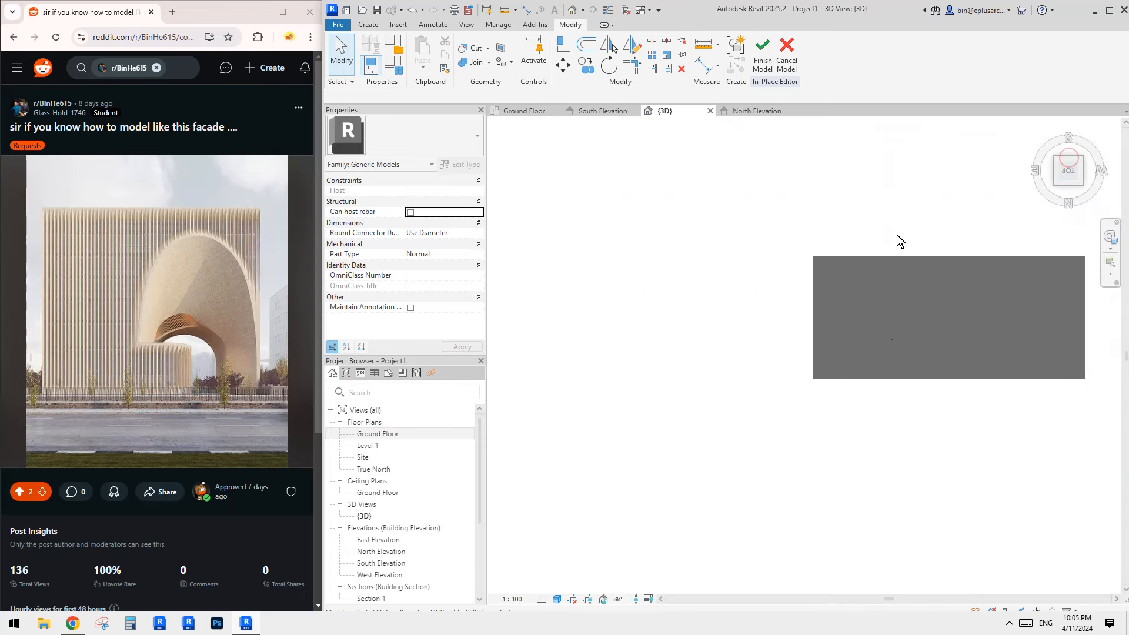
pyautogui.click(366, 24)
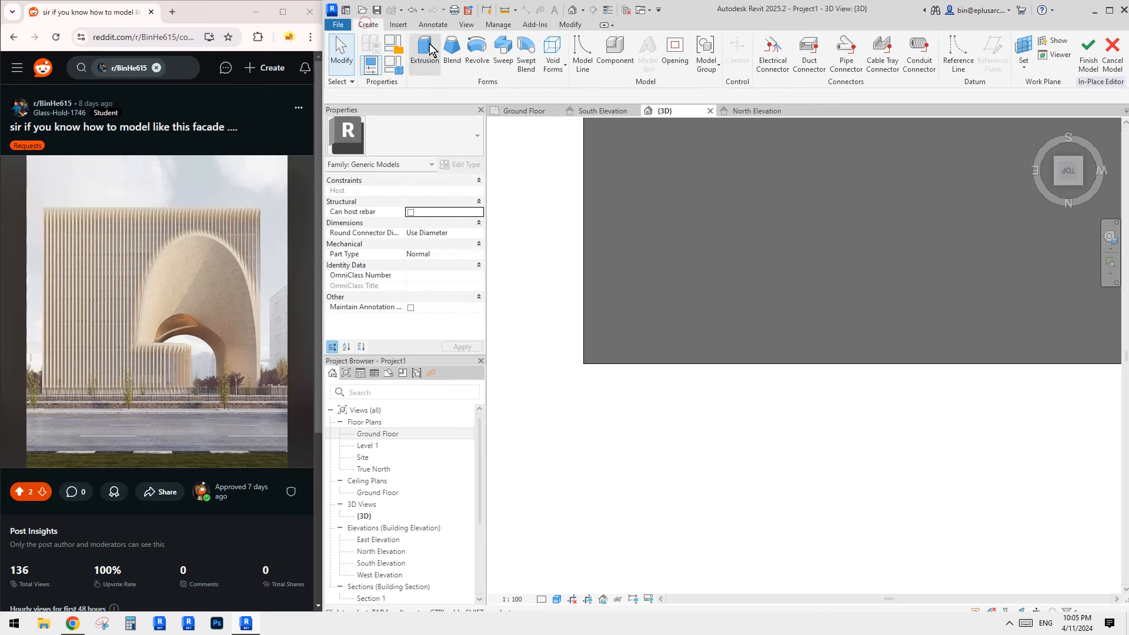
pyautogui.click(428, 50)
pyautogui.click(933, 47)
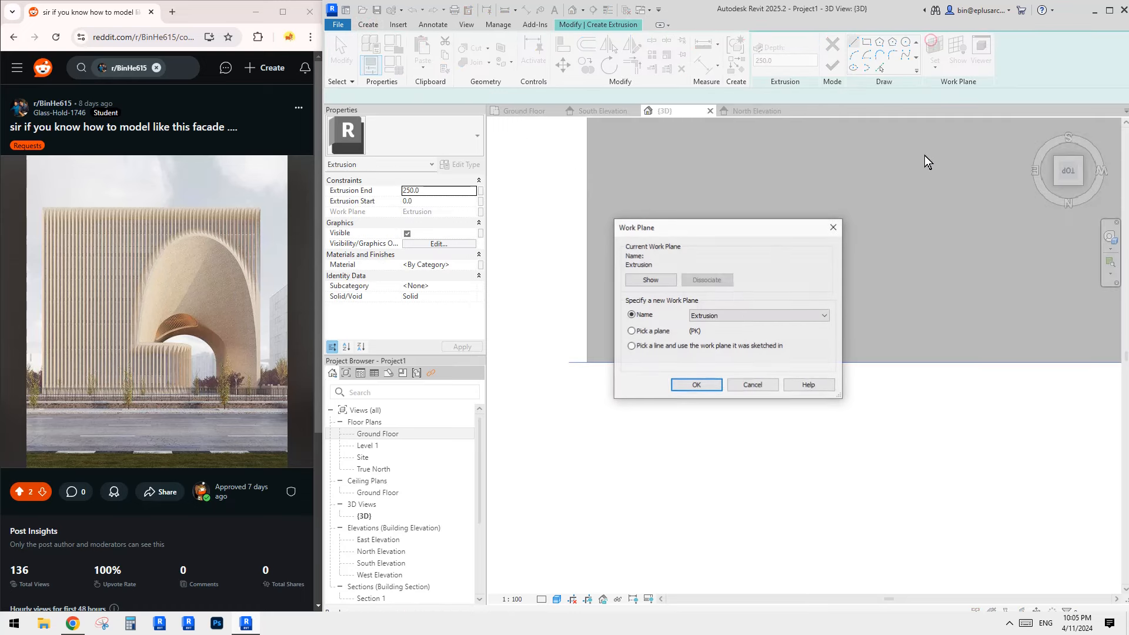
pyautogui.click(733, 311)
pyautogui.click(729, 334)
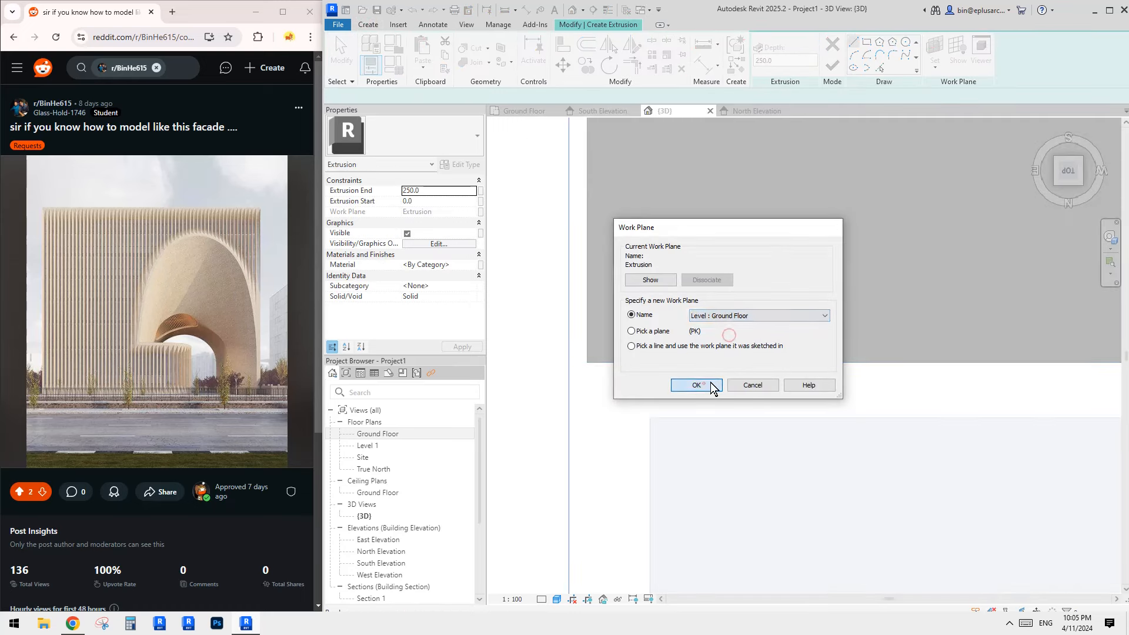
pyautogui.click(696, 385)
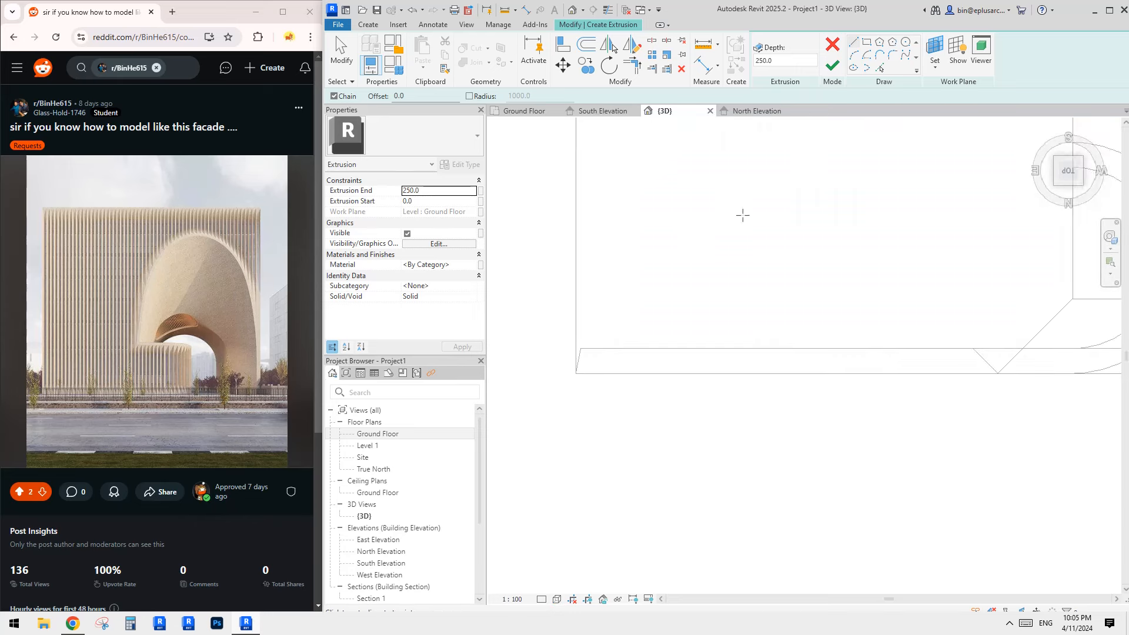
# - Sketch a thin rectangle across the strip between the outer and recessed facade lines near the end corner, and set its width to 100 mm
pyautogui.scroll(3, 566, 385)
pyautogui.moveTo(565, 385); pyautogui.dragTo(645, 393, button='middle')
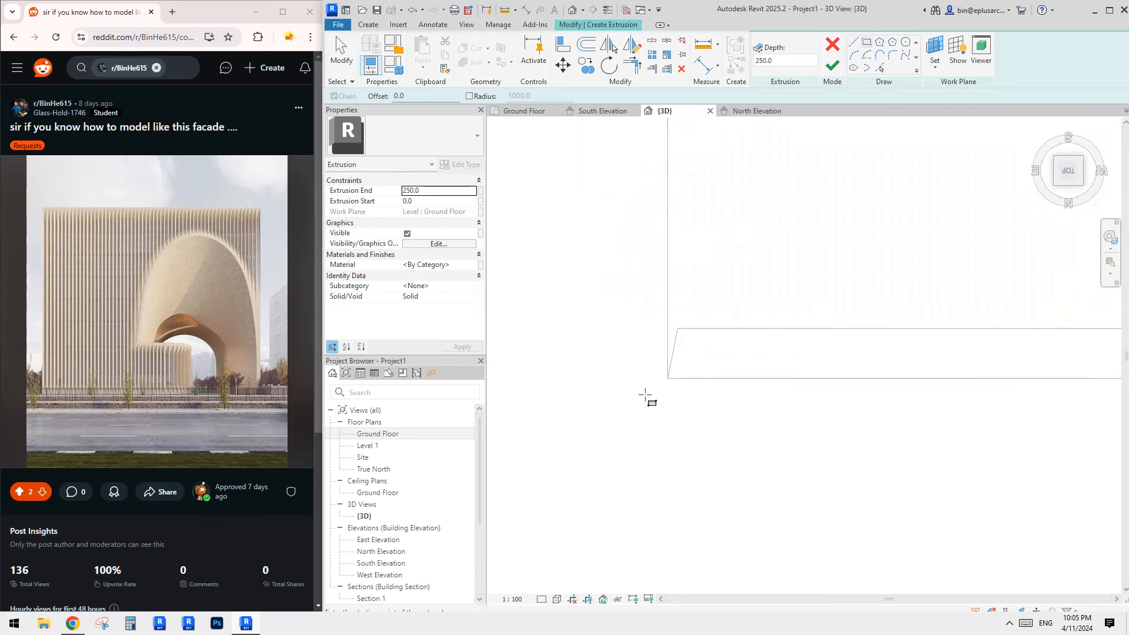
pyautogui.scroll(2, 645, 393)
pyautogui.click(707, 302)
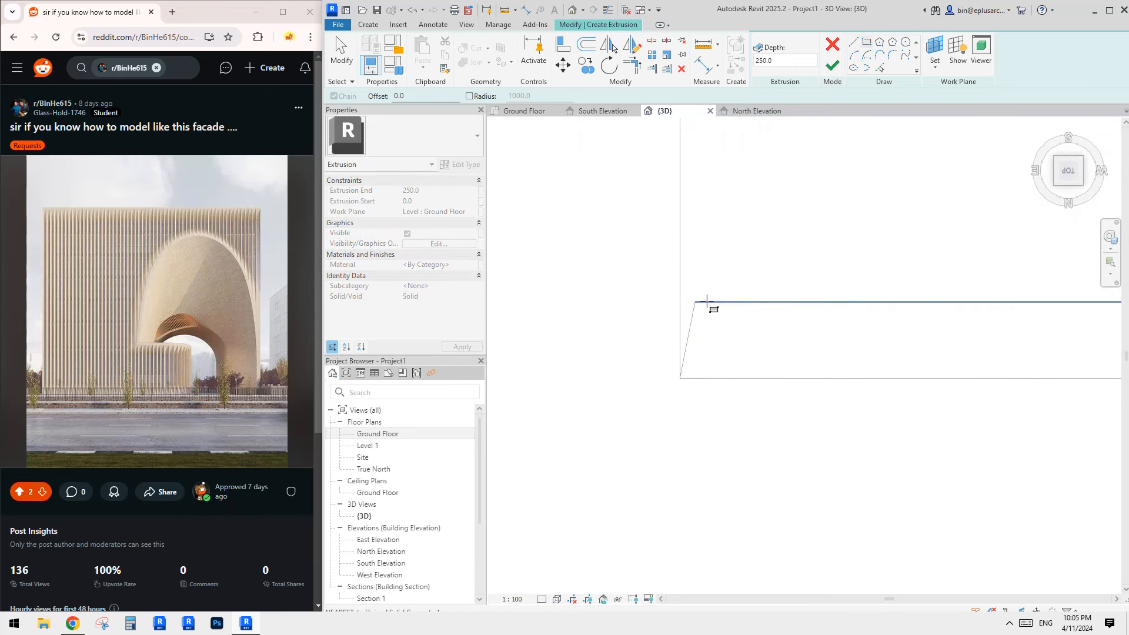
pyautogui.click(719, 378)
pyautogui.scroll(1, 737, 353)
pyautogui.press('Escape')
pyautogui.click(713, 338)
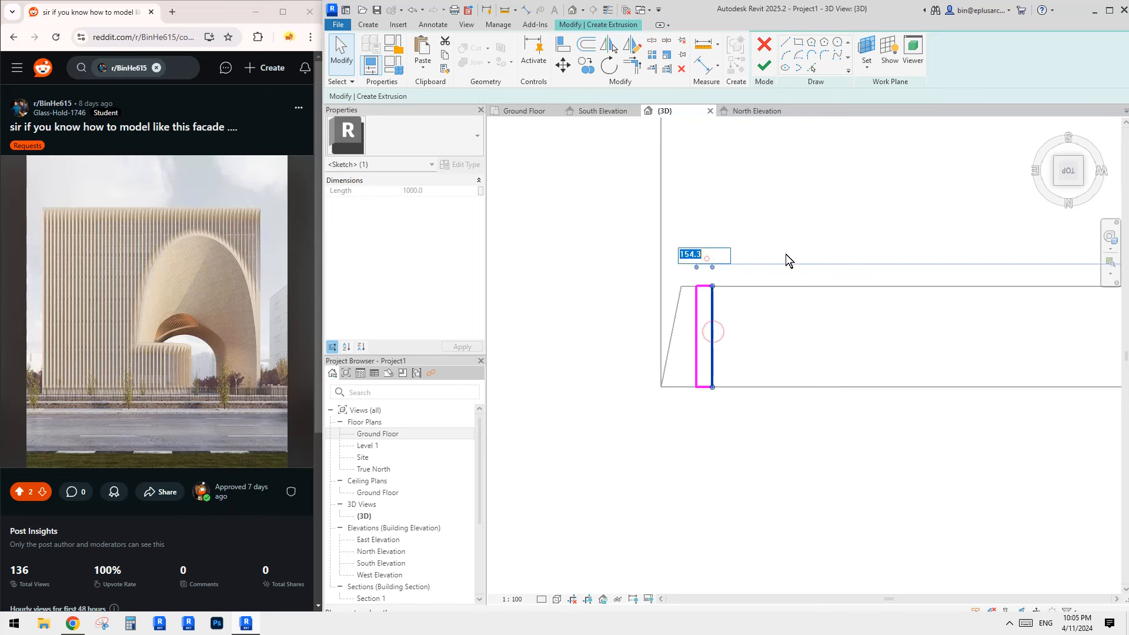
pyautogui.write('100')
pyautogui.press('Return')
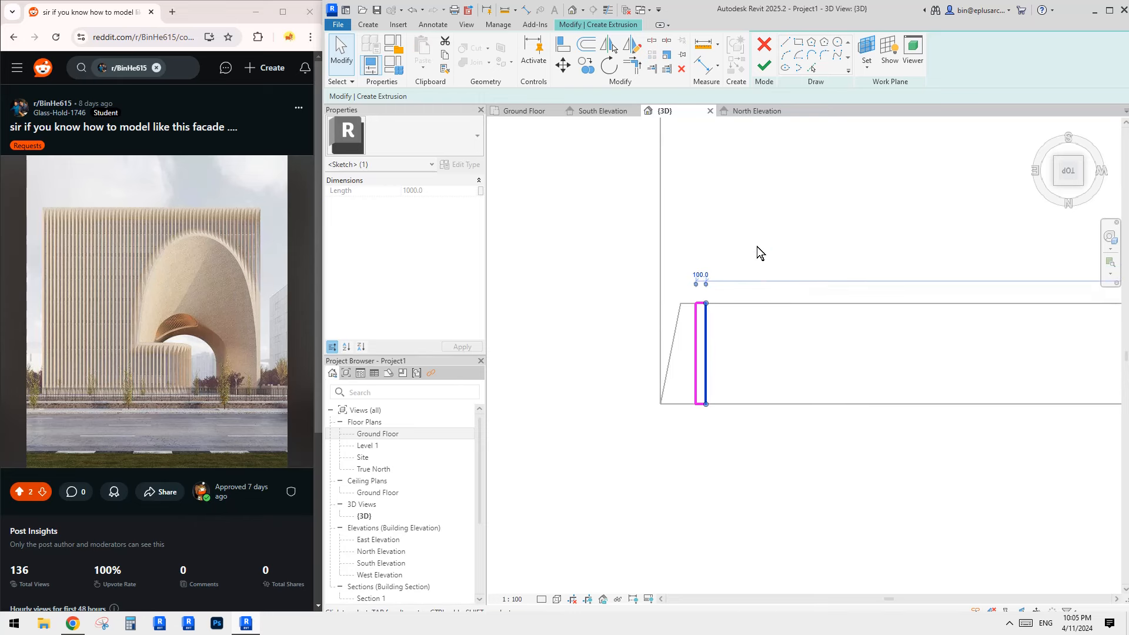
# - Select the whole fin rectangle and move it to the recessed facade line's end corner
pyautogui.click(739, 284)
pyautogui.click(696, 316)
pyautogui.press('Tab')
pyautogui.click(696, 316)
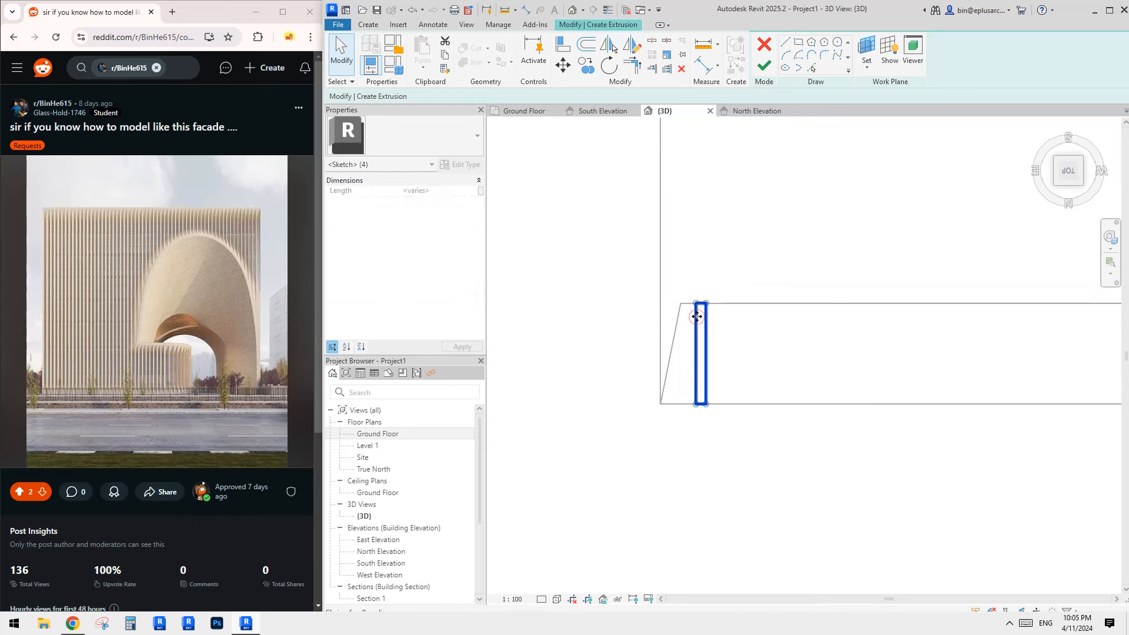
pyautogui.scroll(2, 741, 297)
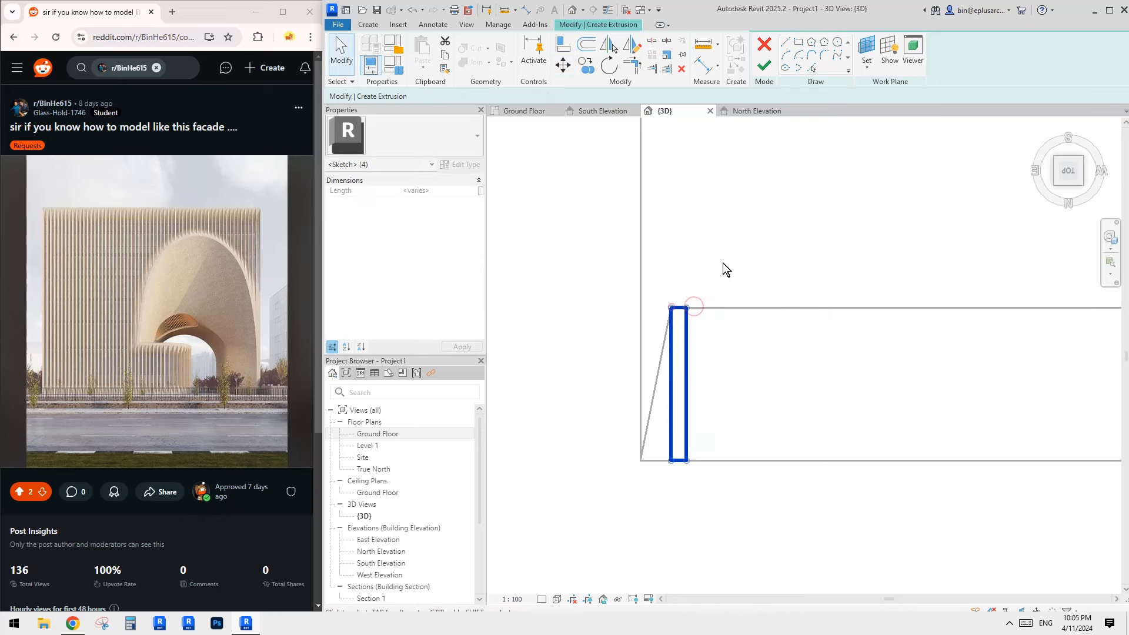
# - Move the fin rectangle 300 mm along the facade, away from the building's end corner
pyautogui.moveTo(721, 263); pyautogui.dragTo(722, 280, button='middle')
pyautogui.press('m')
pyautogui.press('v')
pyautogui.click(709, 284)
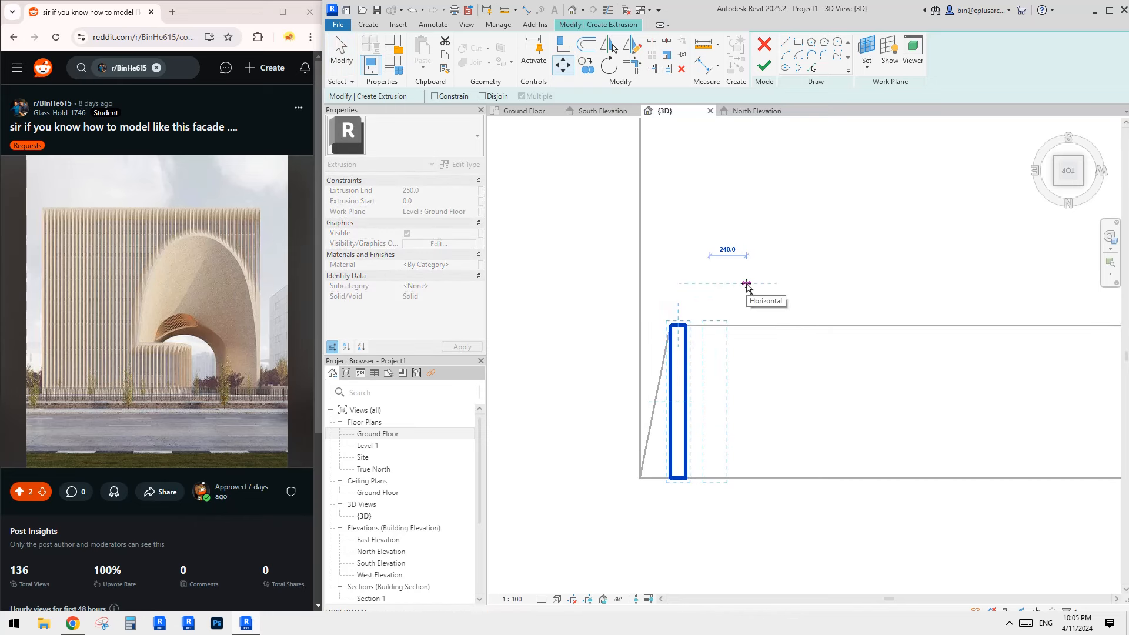
pyautogui.write('300')
pyautogui.press('Return')
pyautogui.click(732, 355)
pyautogui.press('Escape')
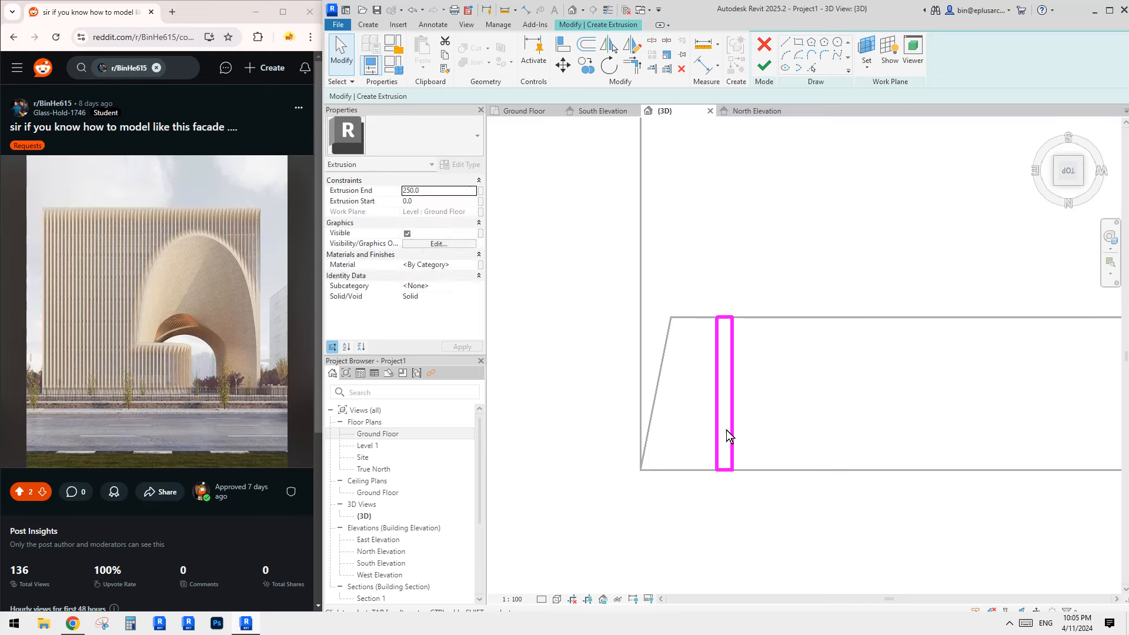
pyautogui.click(724, 470)
pyautogui.press('Escape')
# - Finish the fin's extrusion sketch and stretch the extrusion's upper end to the building's top edge
pyautogui.moveTo(708, 393)
pyautogui.keyDown('shift'); pyautogui.mouseDown(button='middle')
pyautogui.moveTo(687, 355)
pyautogui.moveTo(729, 346)
pyautogui.moveTo(741, 360)
pyautogui.moveTo(721, 204)
pyautogui.mouseUp(button='middle'); pyautogui.keyUp('shift')
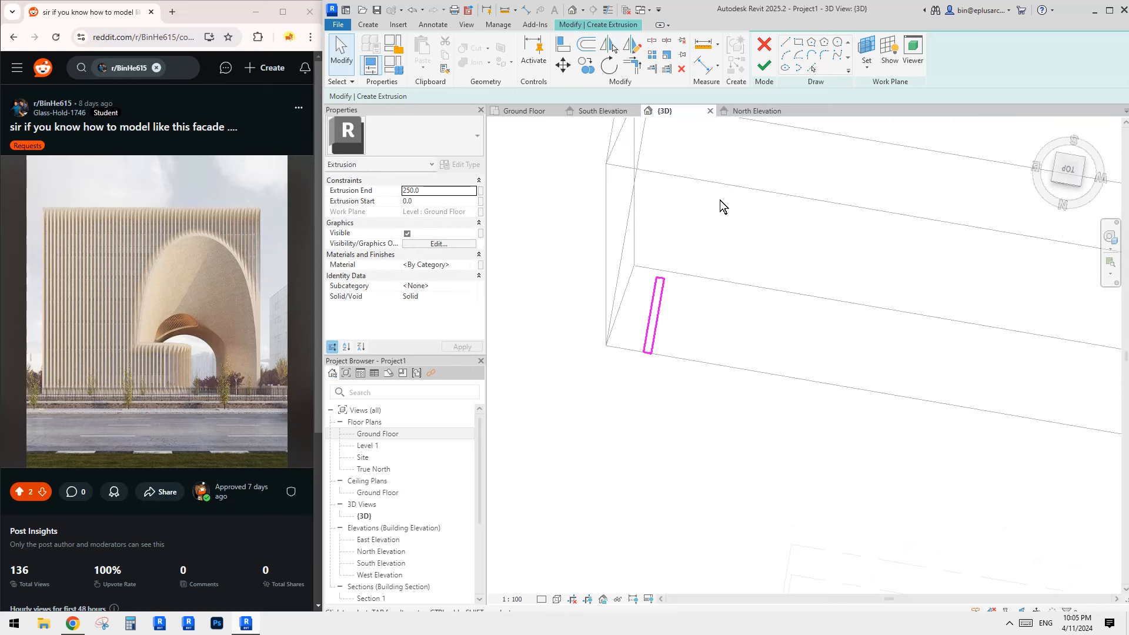
pyautogui.click(765, 65)
pyautogui.keyDown('shift'); pyautogui.moveTo(718, 264); pyautogui.dragTo(662, 289, button='middle'); pyautogui.keyUp('shift')
pyautogui.moveTo(734, 114); pyautogui.dragTo(734, 113)
pyautogui.scroll(-1, 699, 194)
pyautogui.moveTo(694, 197); pyautogui.dragTo(734, 432, button='middle')
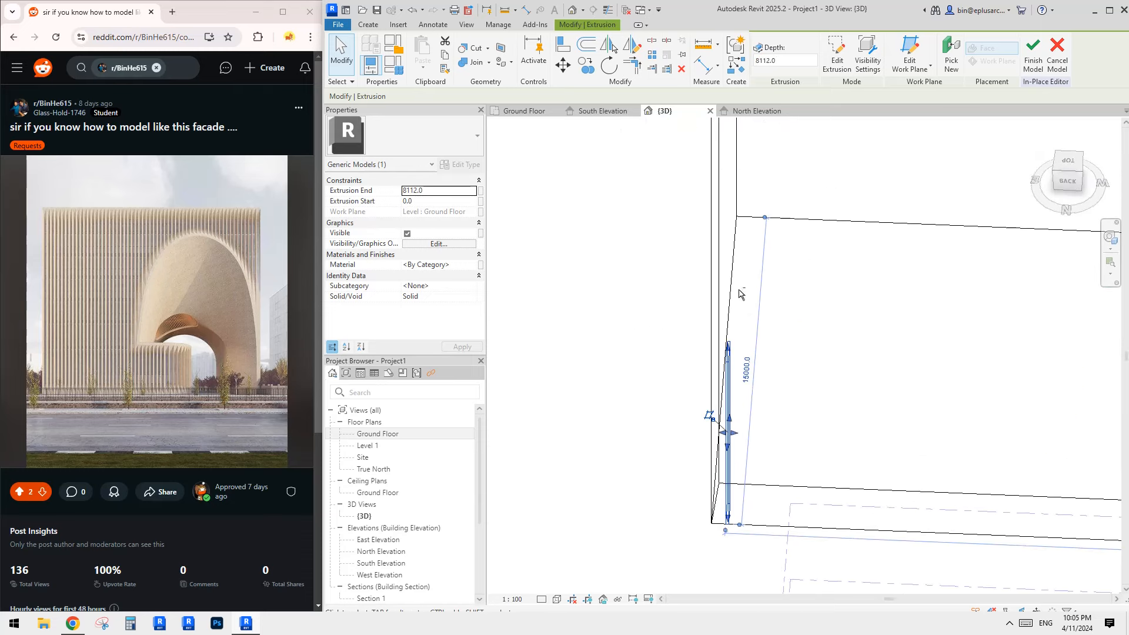
pyautogui.scroll(-1, 758, 306)
pyautogui.click(1068, 182)
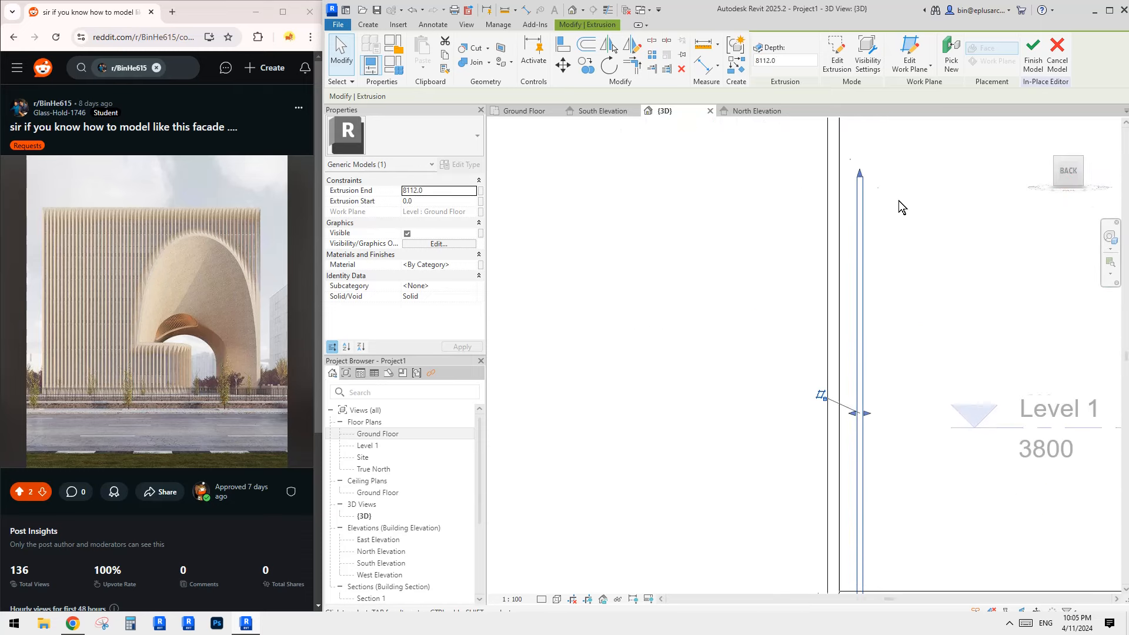
pyautogui.scroll(-2, 767, 376)
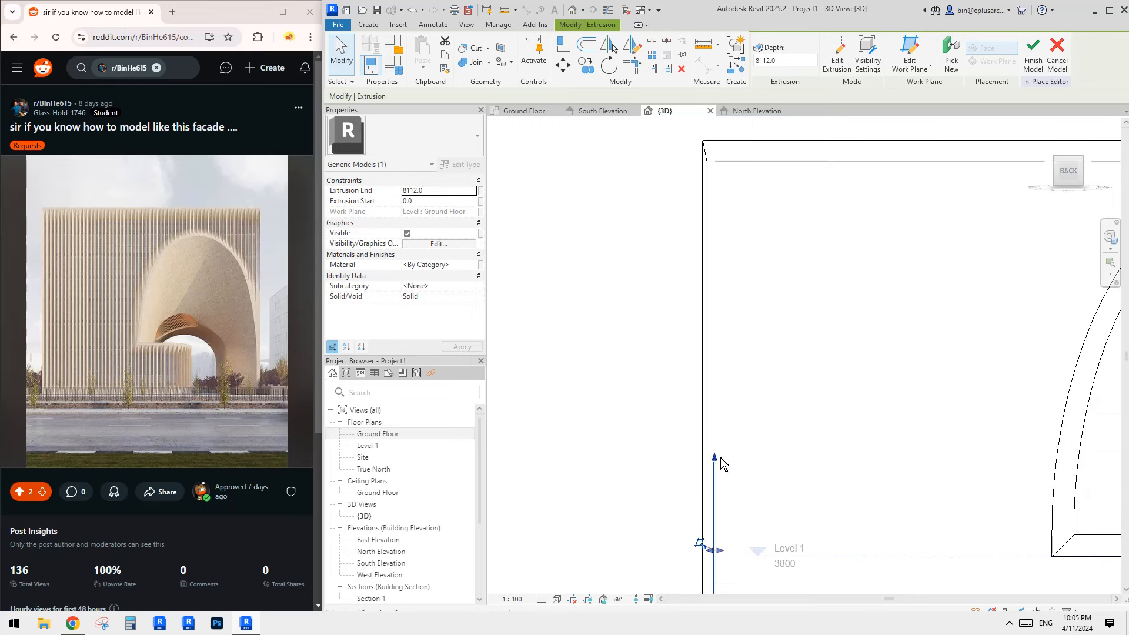
pyautogui.moveTo(718, 453); pyautogui.dragTo(755, 154)
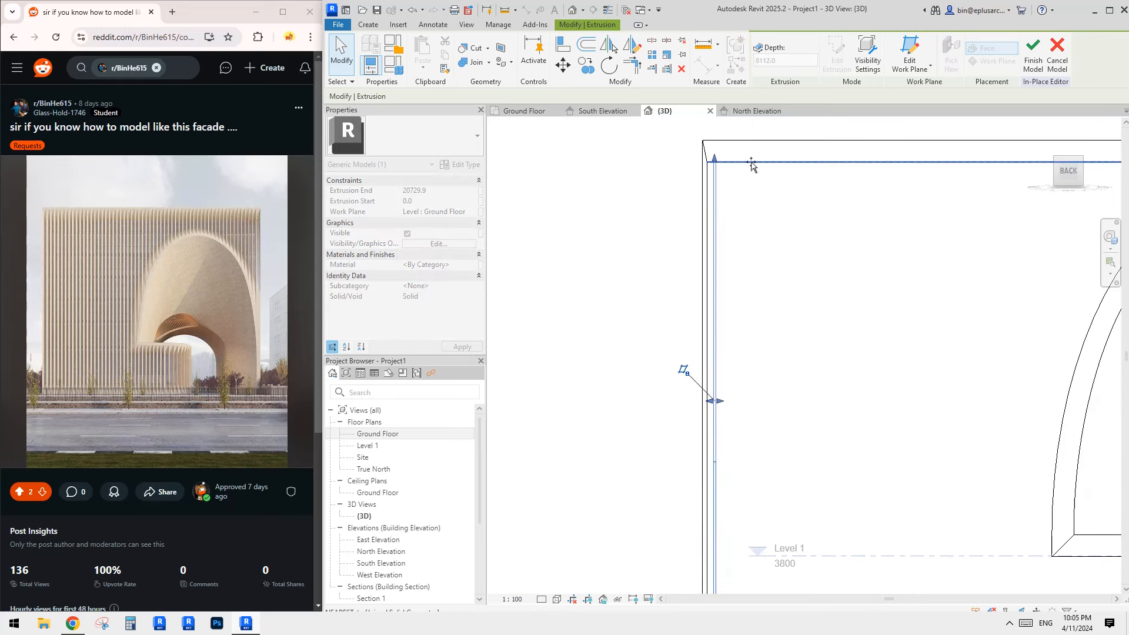
pyautogui.click(750, 167)
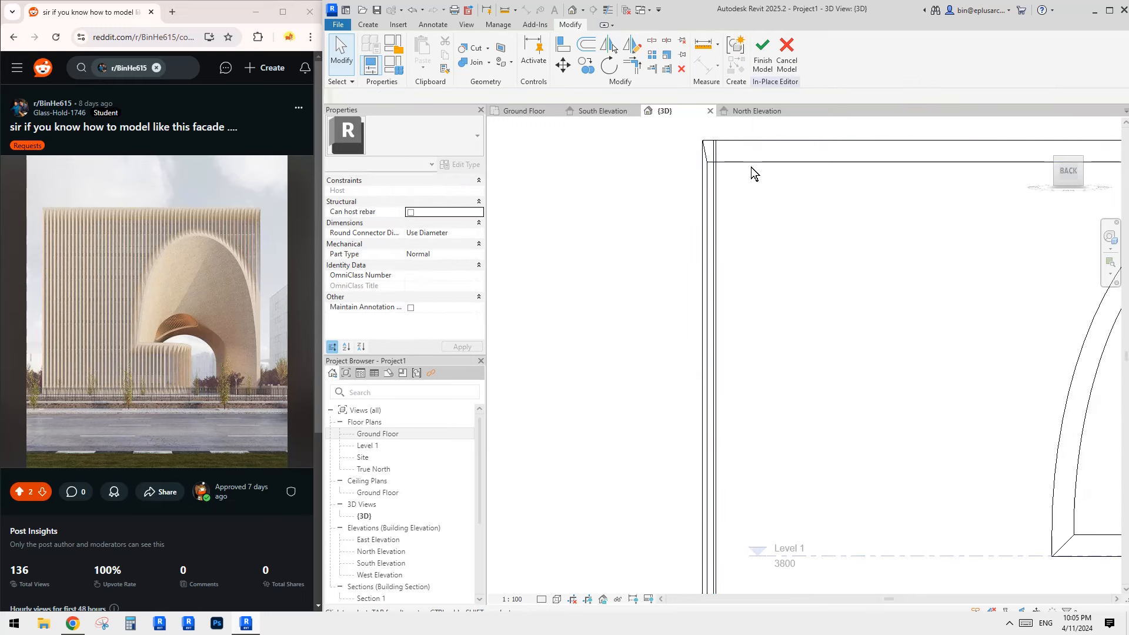
pyautogui.scroll(-1, 708, 203)
pyautogui.click(670, 175)
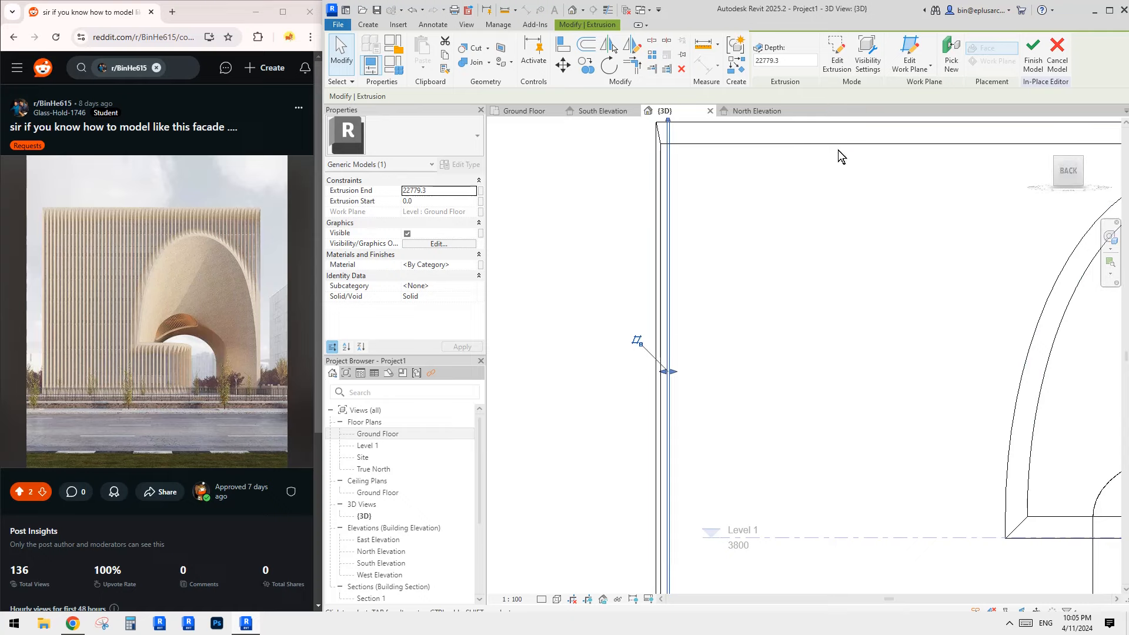
pyautogui.press('Escape')
# - Join the fin extrusion's geometry with the main building mass
pyautogui.click(468, 63)
pyautogui.click(670, 141)
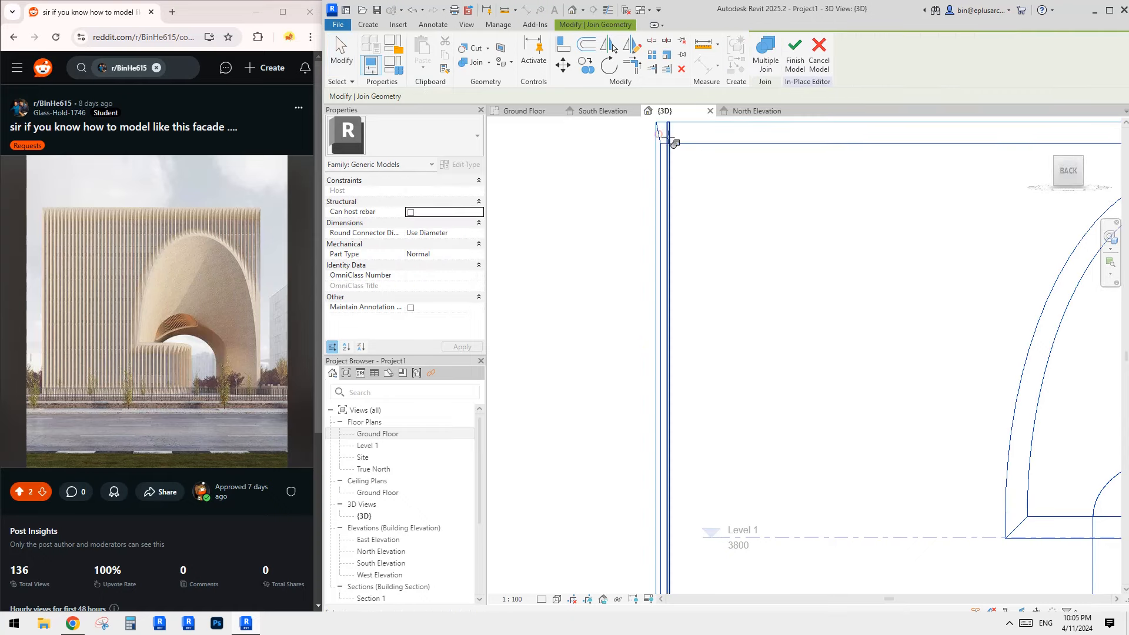
pyautogui.click(668, 137)
pyautogui.press('Escape')
# - Display the 3D view shaded and examine the fin extrusion where it meets the facade and the arch
pyautogui.press('s')
pyautogui.press('d')
pyautogui.scroll(-1, 734, 156)
pyautogui.keyDown('shift'); pyautogui.moveTo(751, 215); pyautogui.dragTo(706, 238, button='middle'); pyautogui.keyUp('shift')
pyautogui.scroll(-1, 714, 235)
pyautogui.keyDown('shift'); pyautogui.moveTo(619, 257); pyautogui.dragTo(731, 318, button='middle'); pyautogui.keyUp('shift')
pyautogui.click(670, 231)
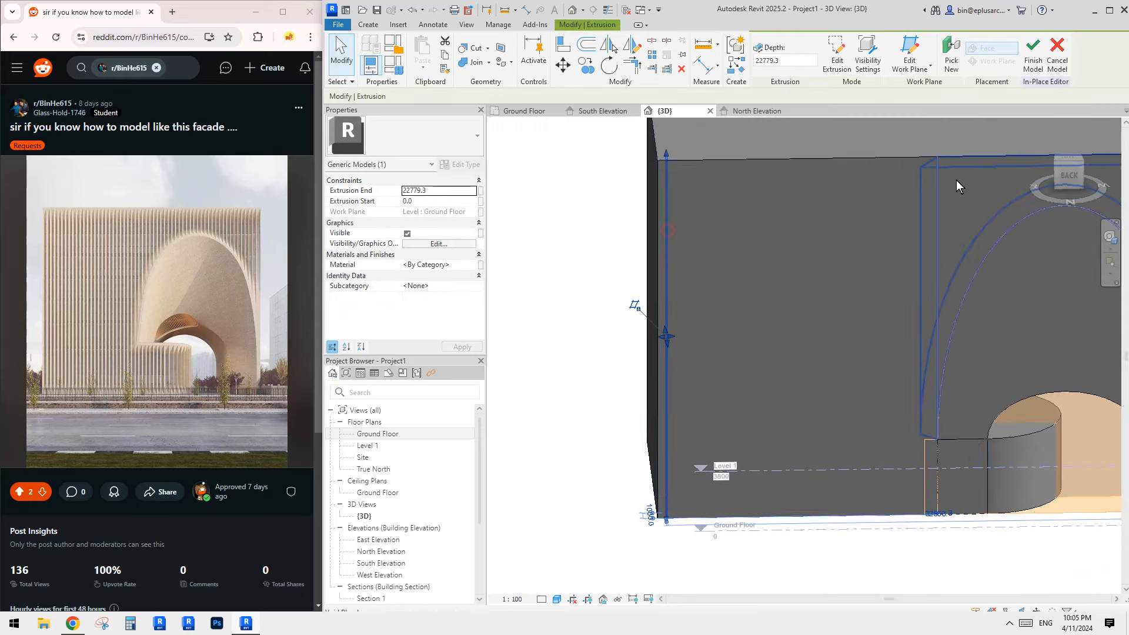
pyautogui.keyDown('shift'); pyautogui.moveTo(955, 180); pyautogui.dragTo(842, 269, button='middle'); pyautogui.keyUp('shift')
pyautogui.keyDown('shift'); pyautogui.moveTo(821, 320); pyautogui.dragTo(816, 338, button='middle'); pyautogui.keyUp('shift')
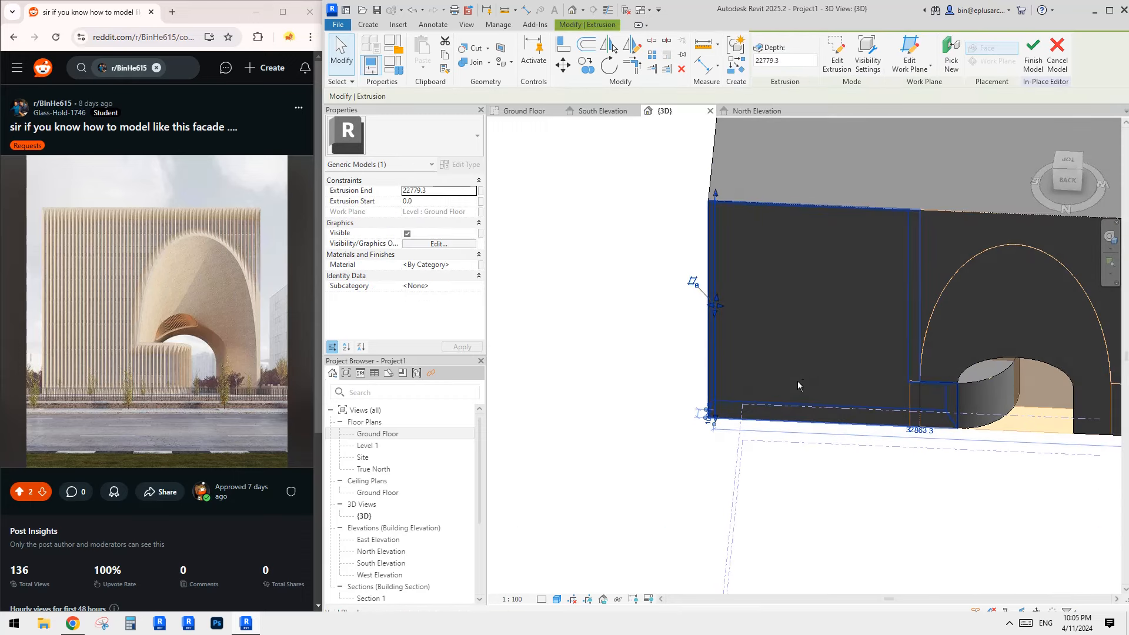
pyautogui.keyDown('shift'); pyautogui.moveTo(953, 279); pyautogui.dragTo(870, 307, button='middle'); pyautogui.keyUp('shift')
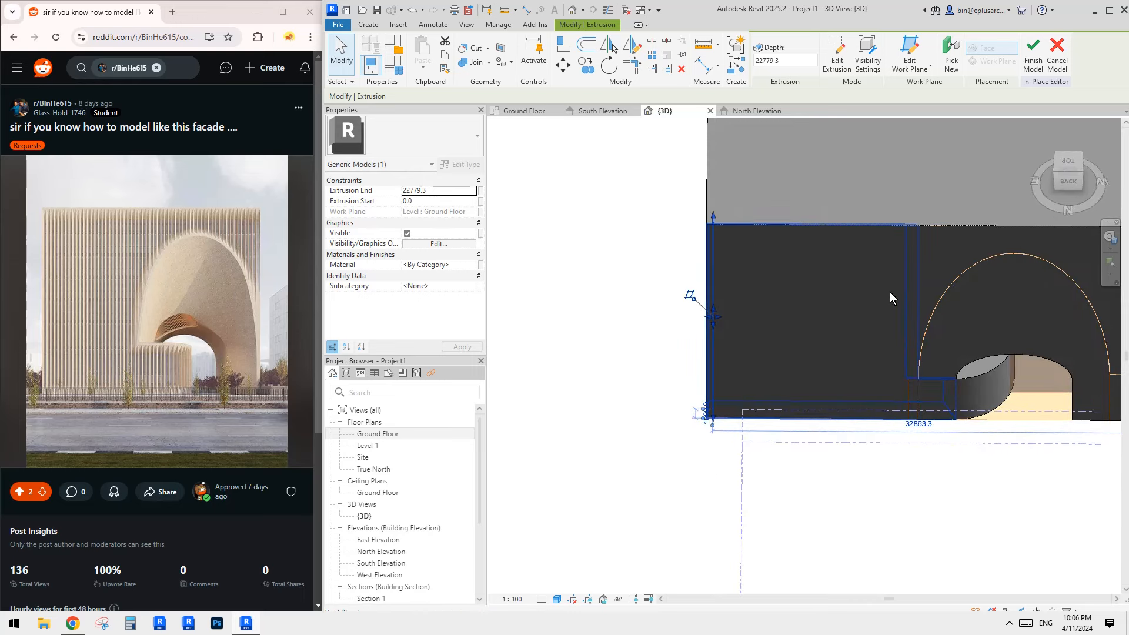
# - Edit the fin extrusion's sketch from the top and copy the rectangle by the distance from the recessed line's end corner to the fin's far edge
pyautogui.click(1068, 162)
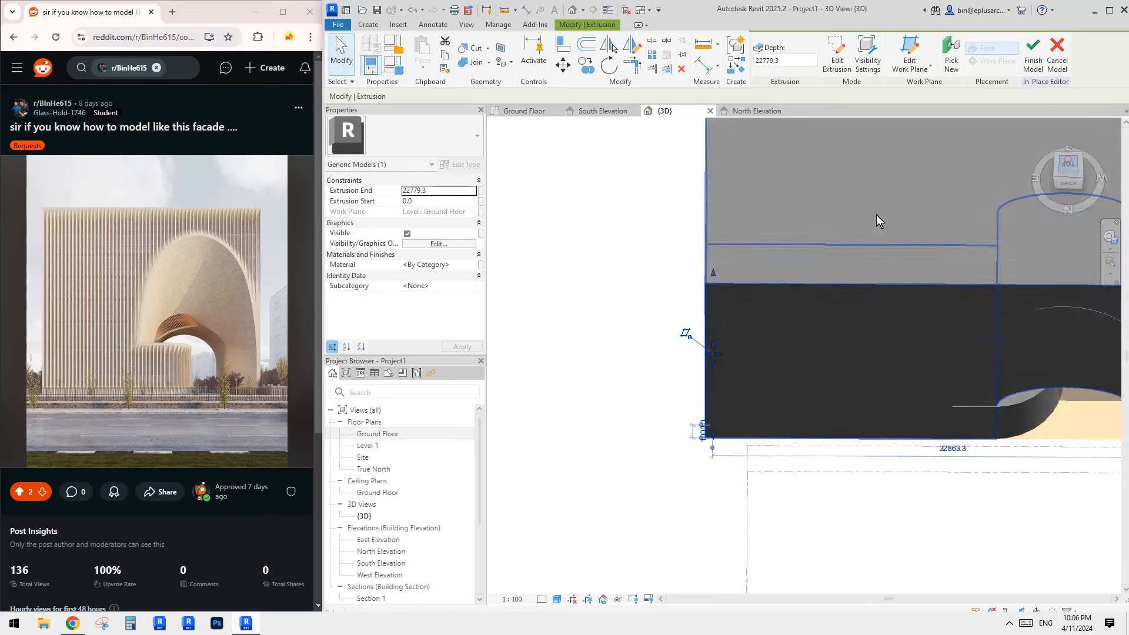
pyautogui.click(849, 61)
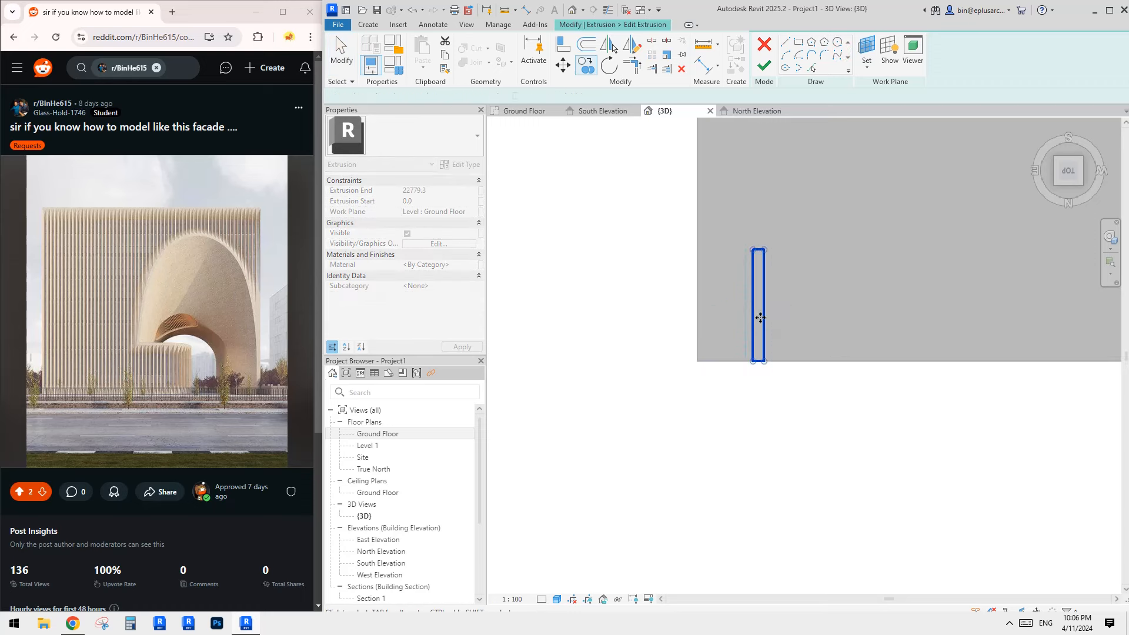
pyautogui.click(782, 319)
pyautogui.moveTo(723, 214); pyautogui.dragTo(789, 409)
pyautogui.press('c')
pyautogui.press('o')
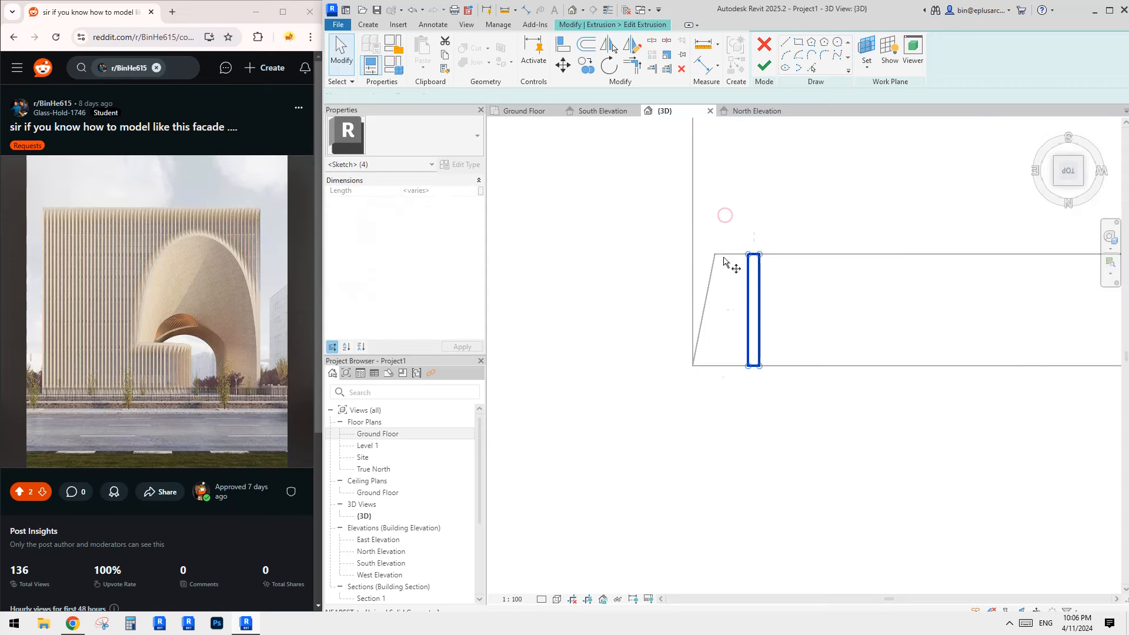
pyautogui.click(723, 254)
pyautogui.click(769, 256)
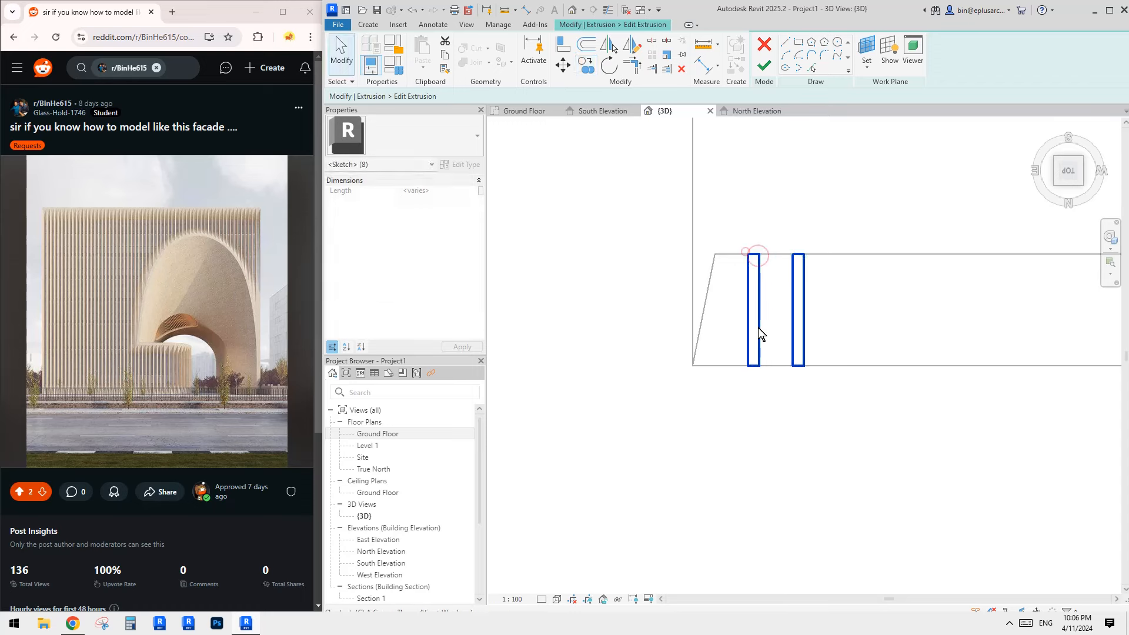
# - Copy the pair of fin rectangles, and the resulting four, along the facade at the same spacing to make a row of eight
pyautogui.click(715, 255)
pyautogui.click(804, 254)
pyautogui.press('Escape')
pyautogui.moveTo(722, 212); pyautogui.dragTo(978, 403)
pyautogui.press('c')
pyautogui.press('o')
pyautogui.click(714, 254)
pyautogui.click(893, 255)
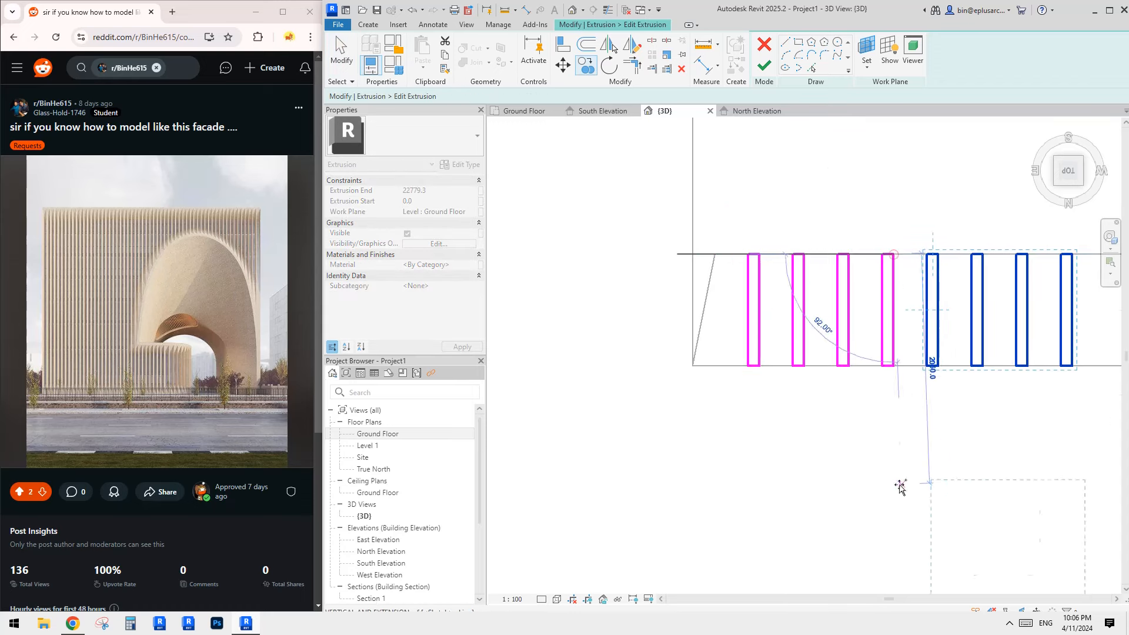
# - Copy the eight fin rectangles along the facade at the same spacing, extending the row to sixteen
pyautogui.scroll(-1, 831, 282)
pyautogui.moveTo(832, 283); pyautogui.dragTo(711, 324, button='middle')
pyautogui.press('Escape')
pyautogui.moveTo(630, 264); pyautogui.dragTo(995, 461)
pyautogui.press('c')
pyautogui.press('o')
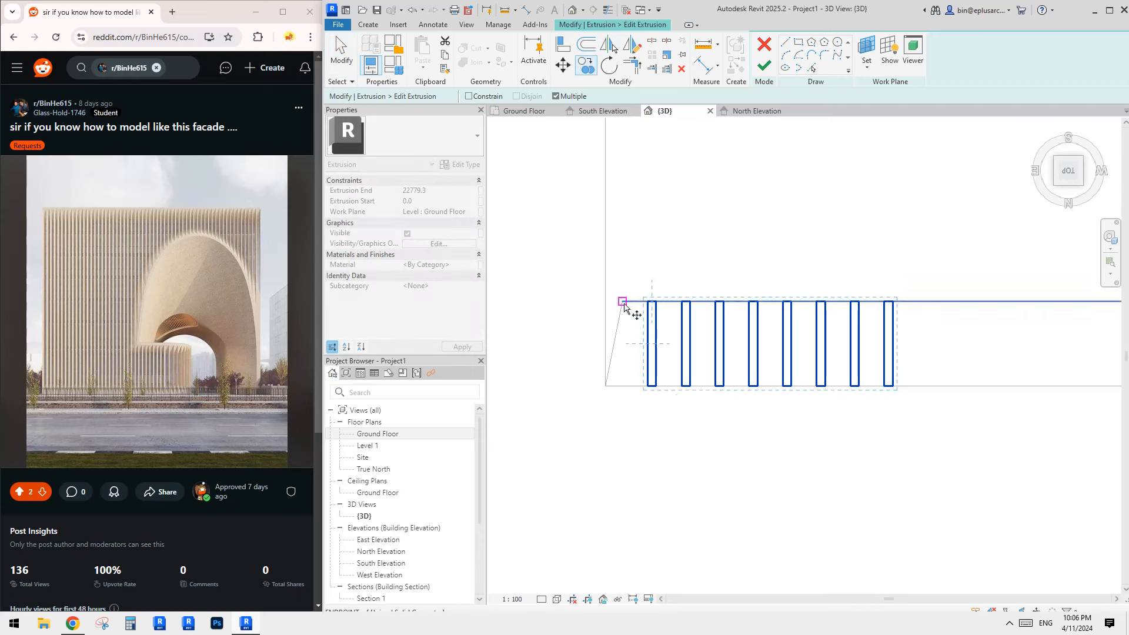
pyautogui.click(623, 303)
pyautogui.click(893, 311)
pyautogui.scroll(-3, 911, 344)
pyautogui.press('Escape')
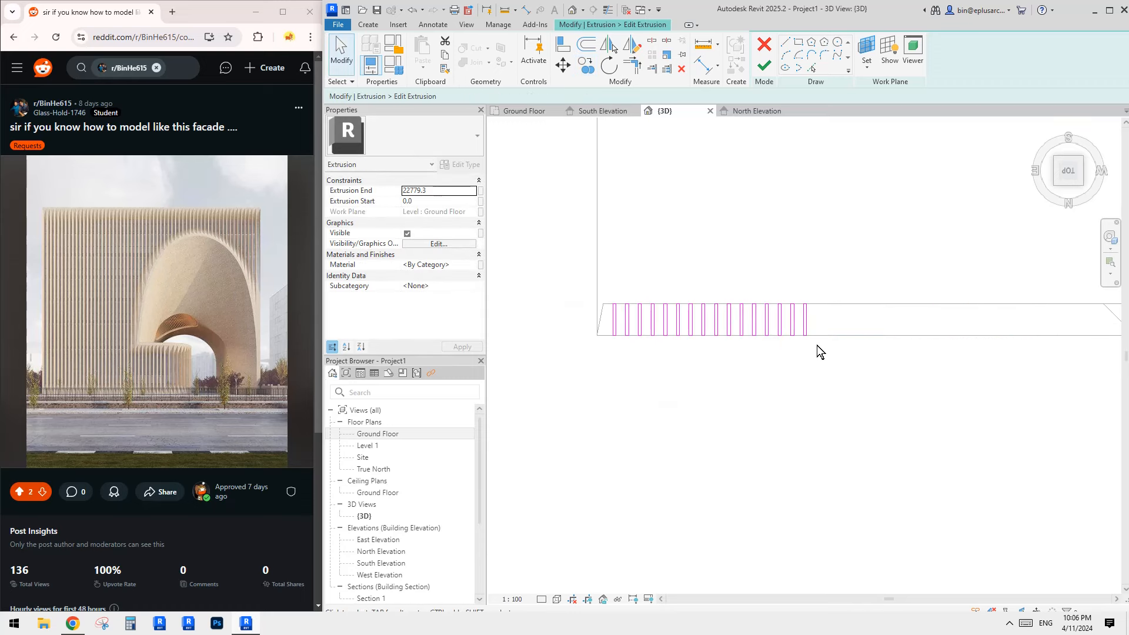
# - Copy the sixteen fin rectangles 6400 mm along the facade to double the row to thirty-two
pyautogui.moveTo(657, 324); pyautogui.dragTo(843, 406)
pyautogui.press('c')
pyautogui.press('o')
pyautogui.click(603, 304)
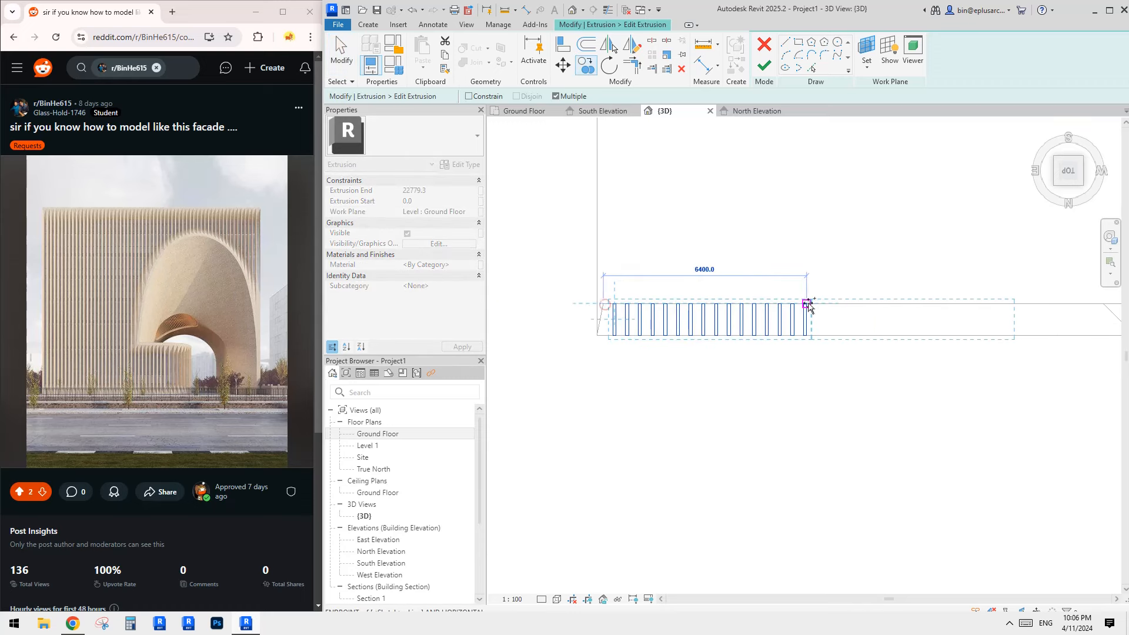
pyautogui.click(806, 303)
pyautogui.moveTo(986, 315); pyautogui.dragTo(788, 327, button='middle')
pyautogui.press('Escape')
pyautogui.scroll(-2, 816, 330)
pyautogui.moveTo(890, 344); pyautogui.dragTo(804, 363, button='middle')
pyautogui.scroll(-2, 868, 361)
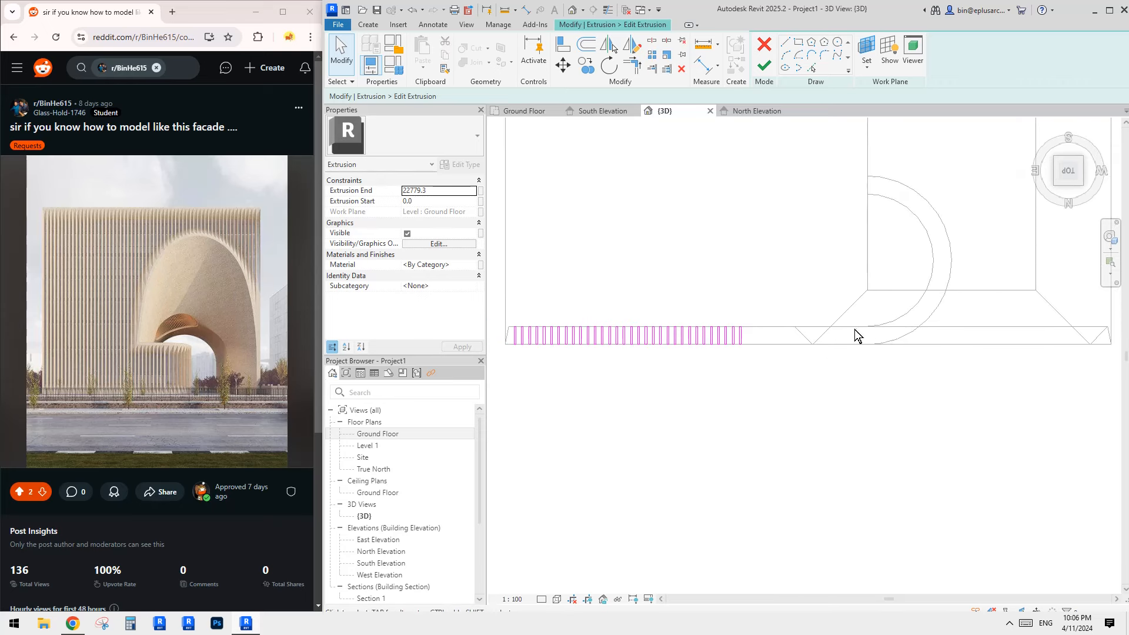
# - Copy the last twenty fin rectangles 8000 mm along the facade, extending the row past the start of the arc
pyautogui.moveTo(854, 330); pyautogui.dragTo(878, 327, button='middle')
pyautogui.moveTo(621, 298)
pyautogui.mouseDown()
pyautogui.moveTo(637, 319)
pyautogui.moveTo(791, 362)
pyautogui.mouseUp()
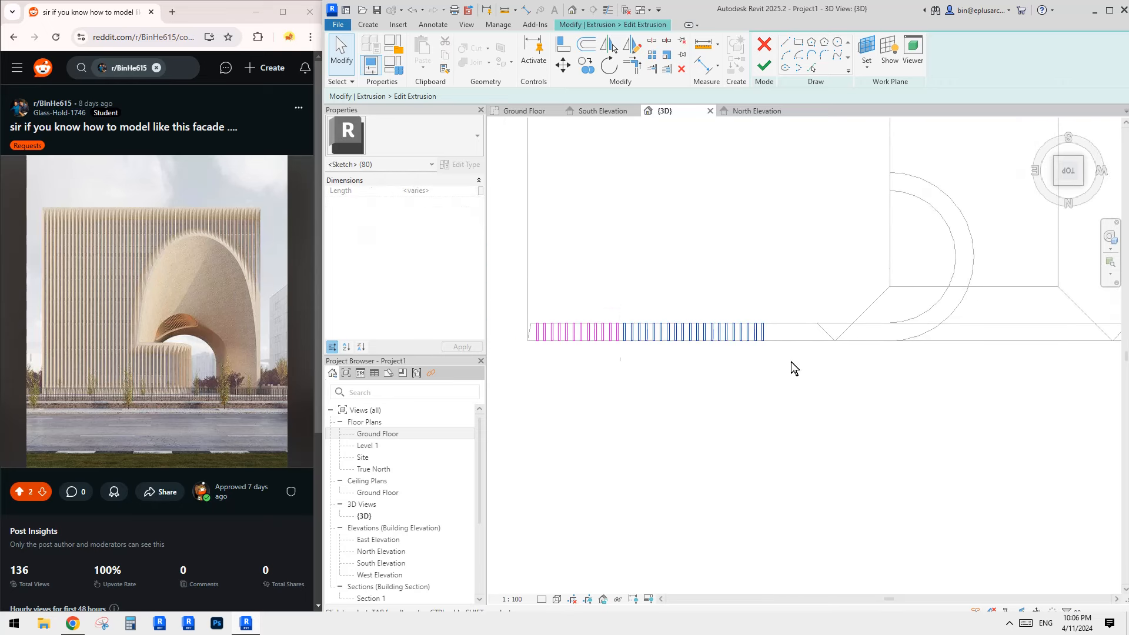
pyautogui.scroll(2, 631, 333)
pyautogui.press('c')
pyautogui.press('o')
pyautogui.click(630, 345)
pyautogui.scroll(1, 902, 346)
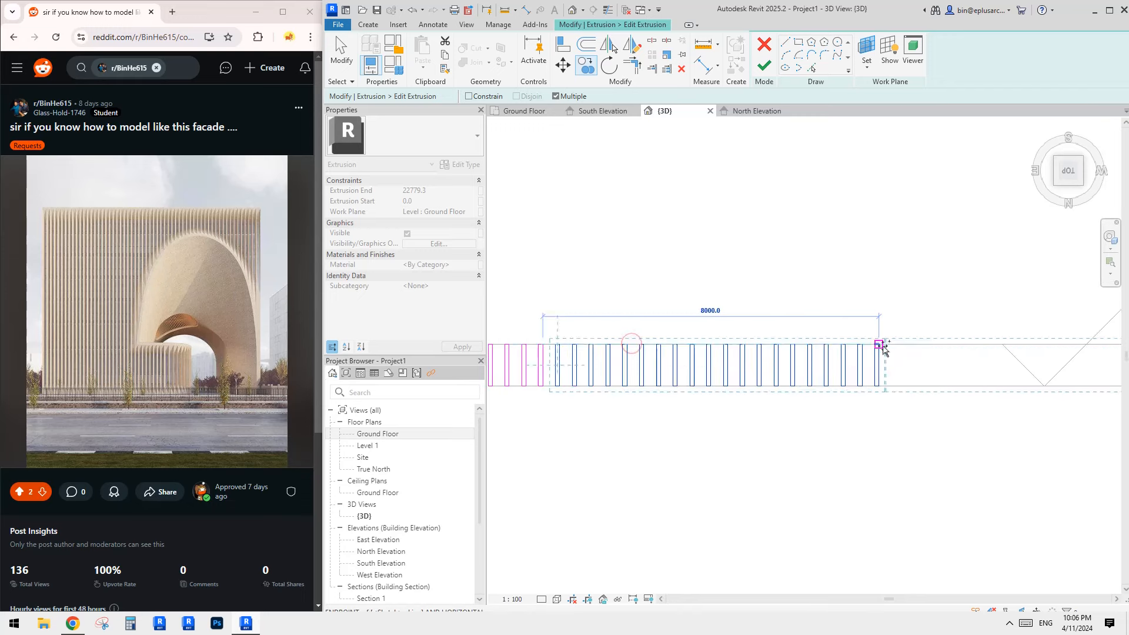
pyautogui.click(880, 345)
pyautogui.moveTo(945, 345); pyautogui.dragTo(523, 282, button='middle')
pyautogui.scroll(-1, 660, 302)
pyautogui.press('Escape')
pyautogui.press('Escape')
# - Delete the last two fin rectangles that lie beyond the start of the arc
pyautogui.scroll(2, 782, 301)
pyautogui.scroll(3, 764, 291)
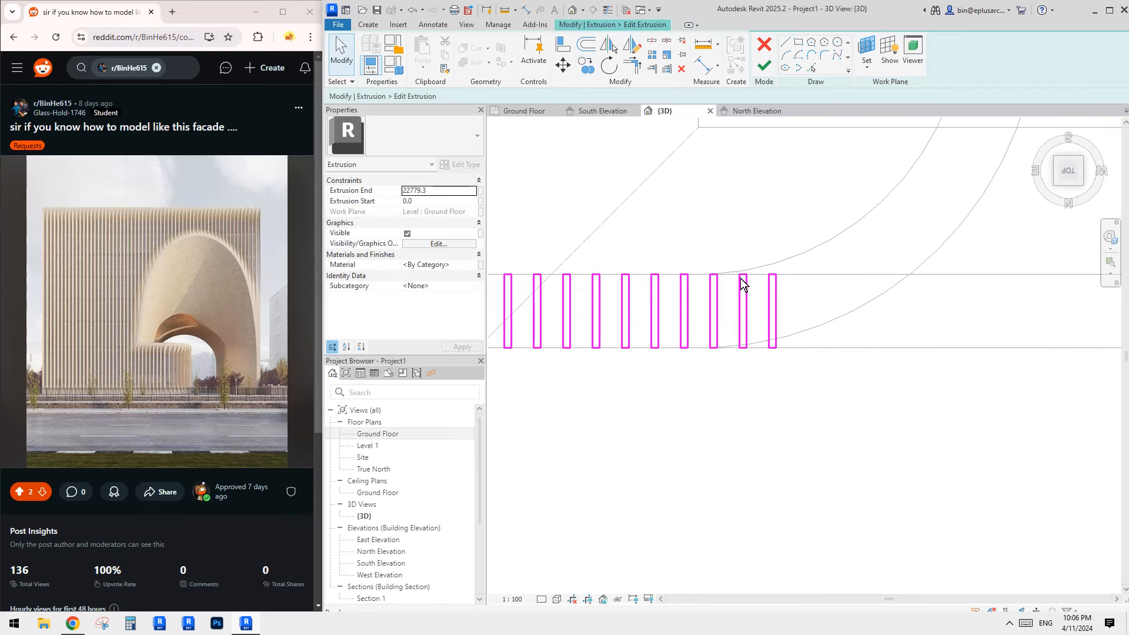
pyautogui.moveTo(723, 244); pyautogui.dragTo(802, 390)
pyautogui.moveTo(808, 339); pyautogui.dragTo(770, 348, button='middle')
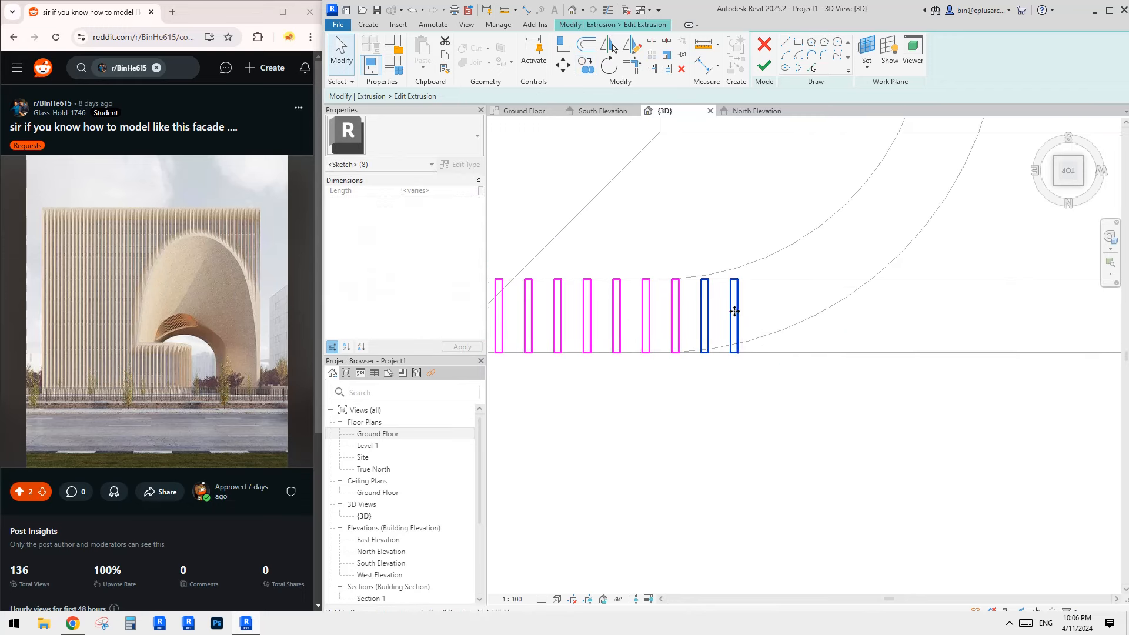
pyautogui.press('Escape')
pyautogui.moveTo(692, 263); pyautogui.dragTo(796, 396)
pyautogui.press('Delete')
pyautogui.scroll(-1, 770, 361)
pyautogui.moveTo(761, 349); pyautogui.dragTo(762, 372, button='middle')
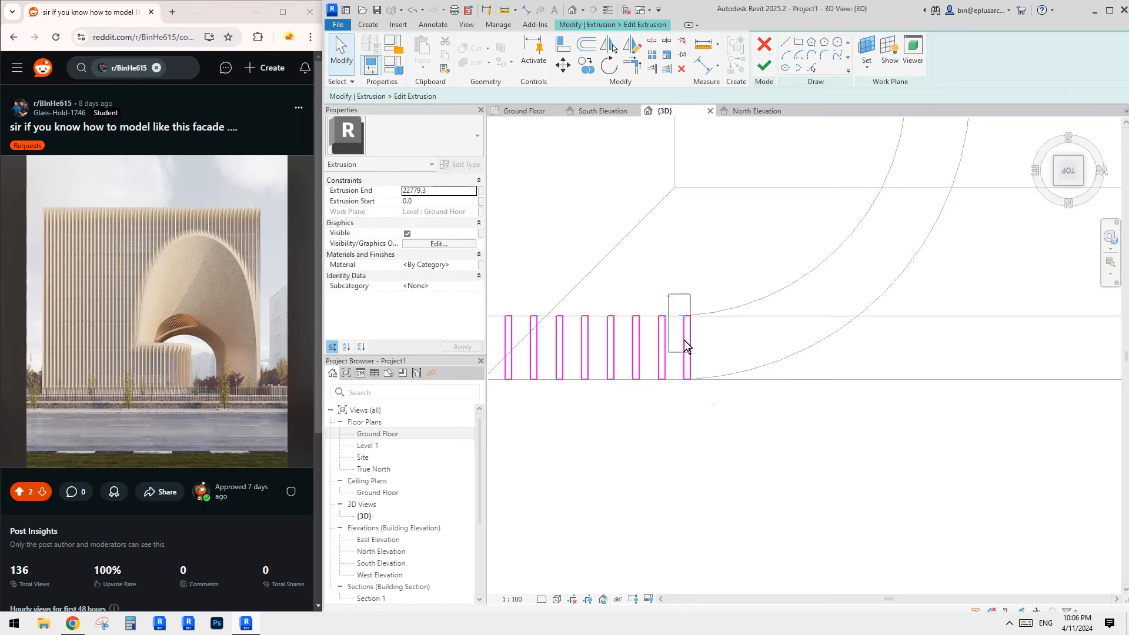
pyautogui.moveTo(685, 341); pyautogui.dragTo(725, 389)
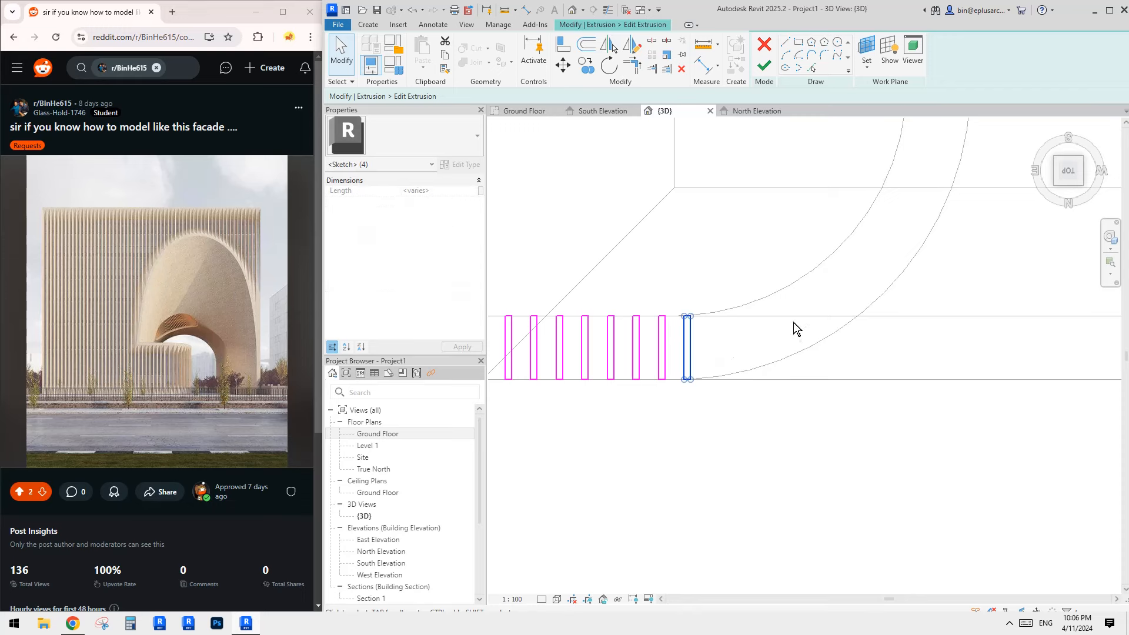
pyautogui.press('Escape')
pyautogui.scroll(-1, 764, 323)
pyautogui.moveTo(793, 322); pyautogui.dragTo(770, 346, button='middle')
pyautogui.moveTo(704, 328); pyautogui.dragTo(755, 405)
pyautogui.moveTo(739, 362); pyautogui.dragTo(756, 359, button='middle')
pyautogui.scroll(2, 738, 356)
pyautogui.scroll(-3, 739, 355)
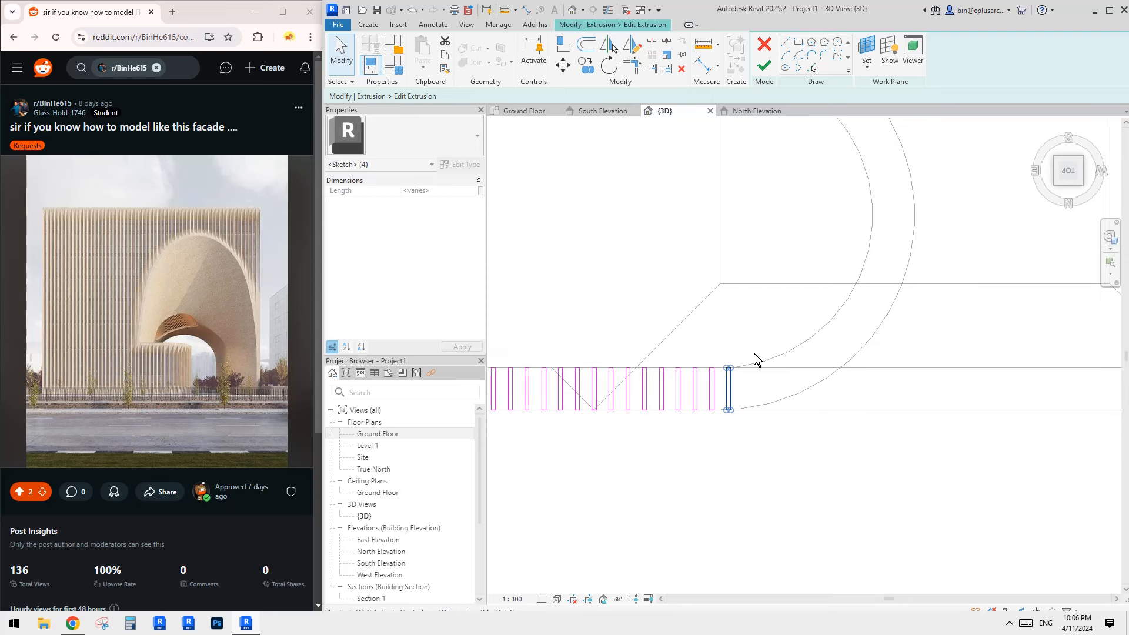
pyautogui.press('Escape')
# - Try to rotate the last fin rectangle about the arc's centre onto the curve, and undo it
pyautogui.moveTo(736, 386); pyautogui.dragTo(739, 392)
pyautogui.moveTo(767, 324); pyautogui.dragTo(770, 360, button='middle')
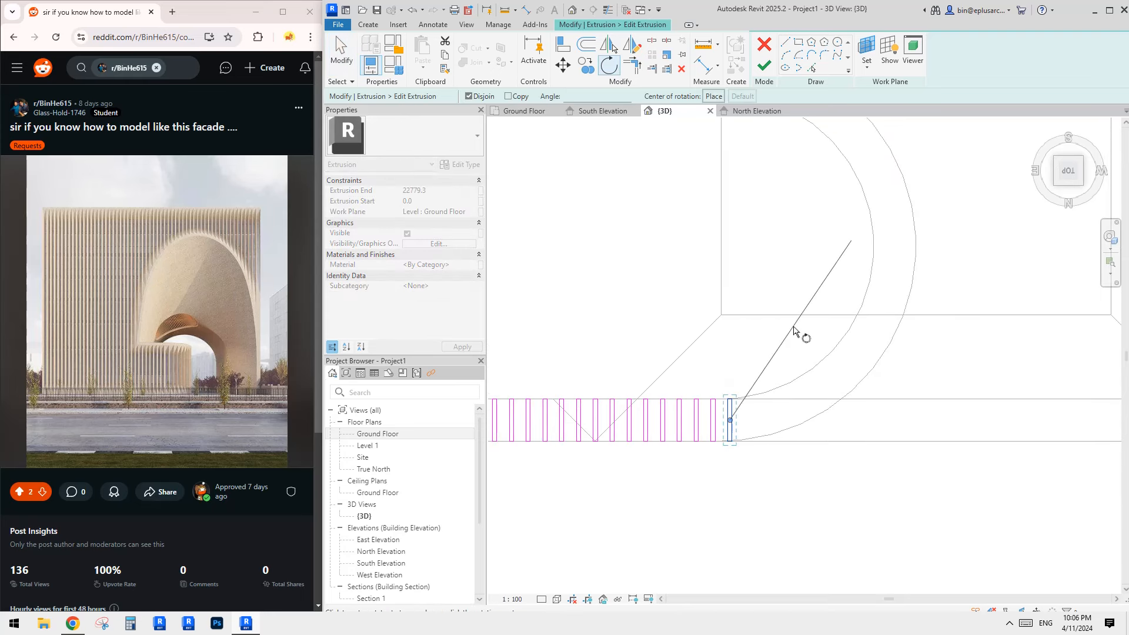
pyautogui.press('space')
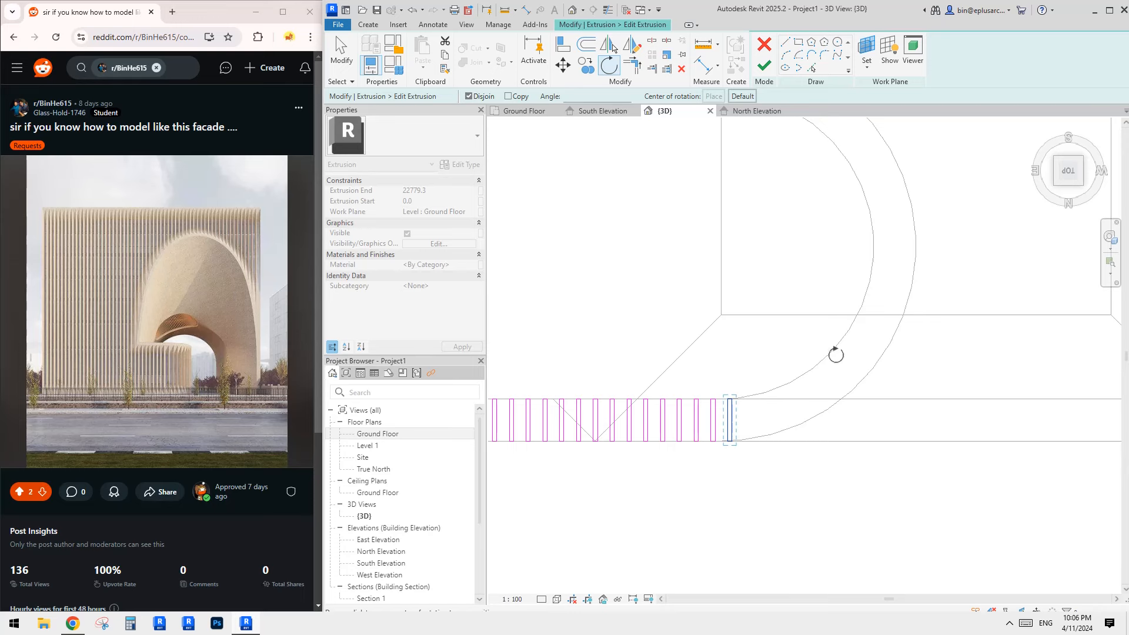
pyautogui.scroll(4, 720, 402)
pyautogui.click(721, 394)
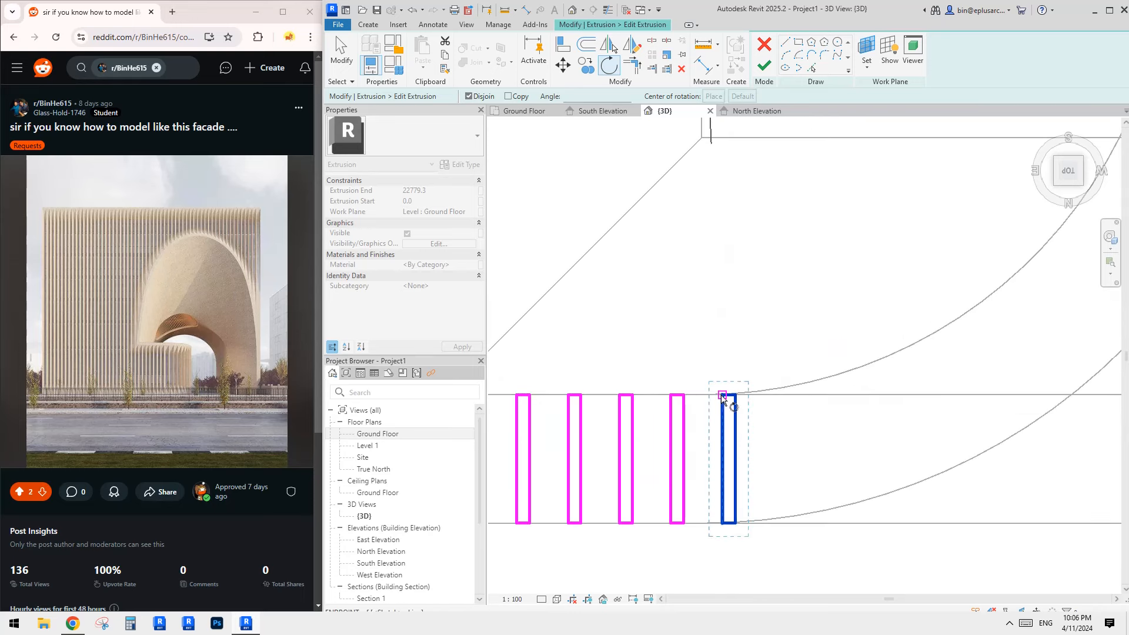
pyautogui.scroll(-2, 782, 390)
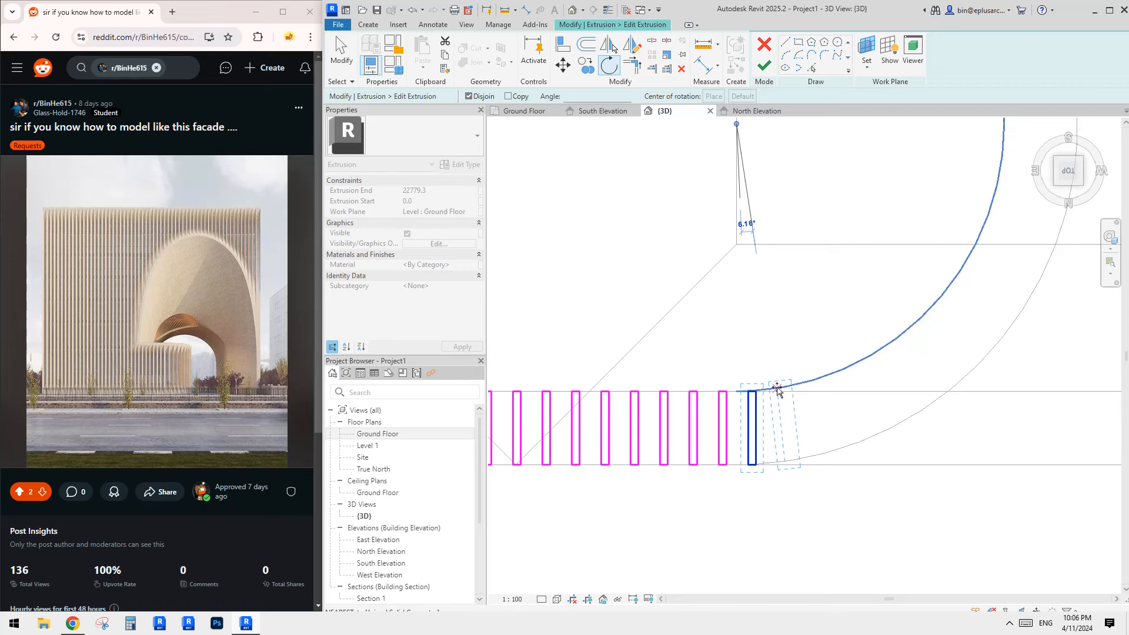
pyautogui.click(777, 390)
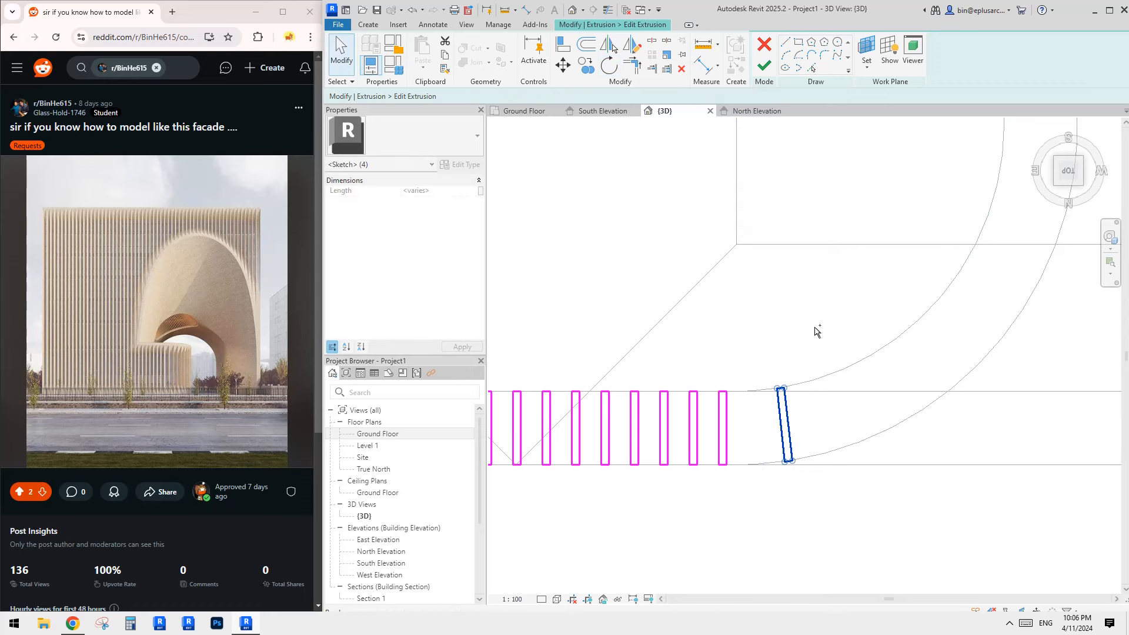
pyautogui.hotkey('ctrl', 'z')
# - Rotate a copy of the last fin rectangle about the arc's centre, using the corners of the last two fins as the angle
pyautogui.moveTo(737, 372); pyautogui.dragTo(793, 485)
pyautogui.moveTo(790, 413); pyautogui.dragTo(783, 421, button='middle')
pyautogui.press('r')
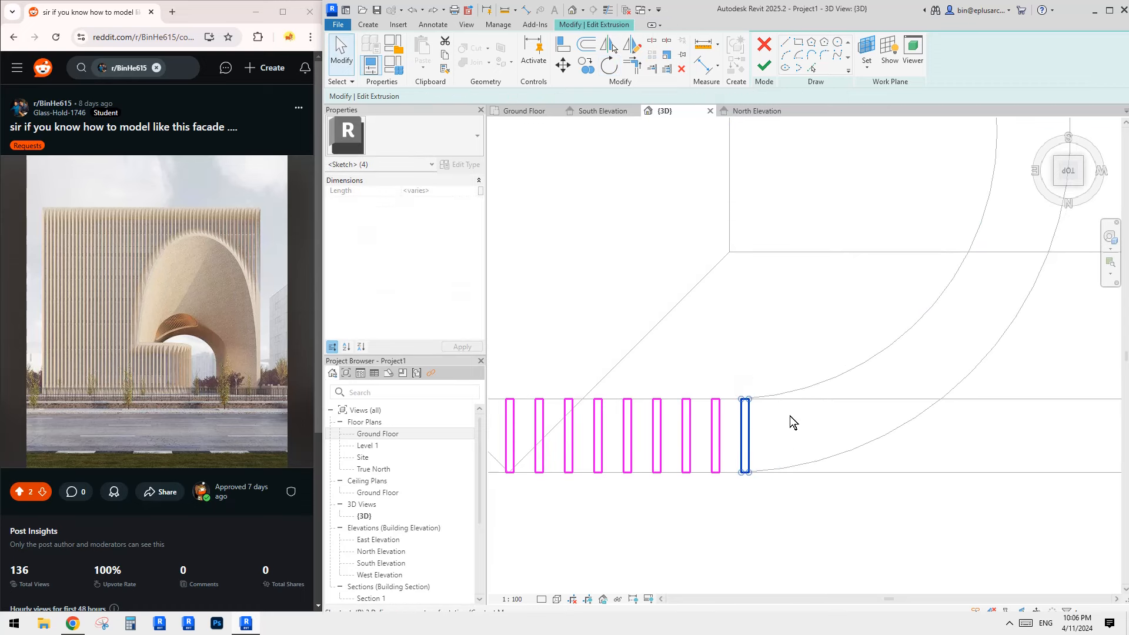
pyautogui.press('o')
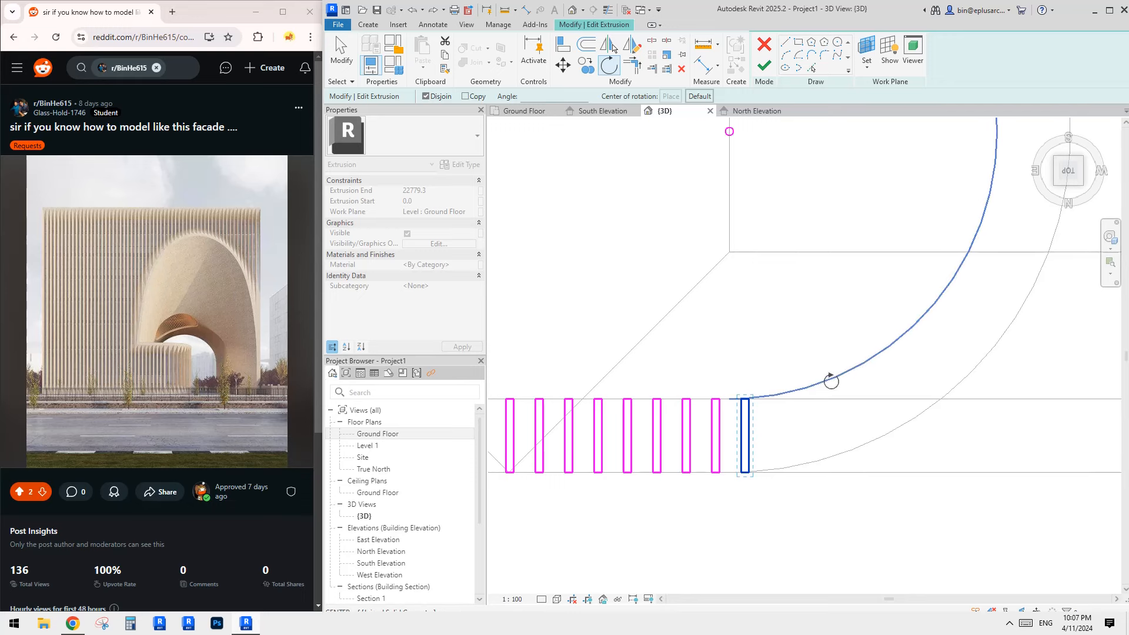
pyautogui.click(465, 97)
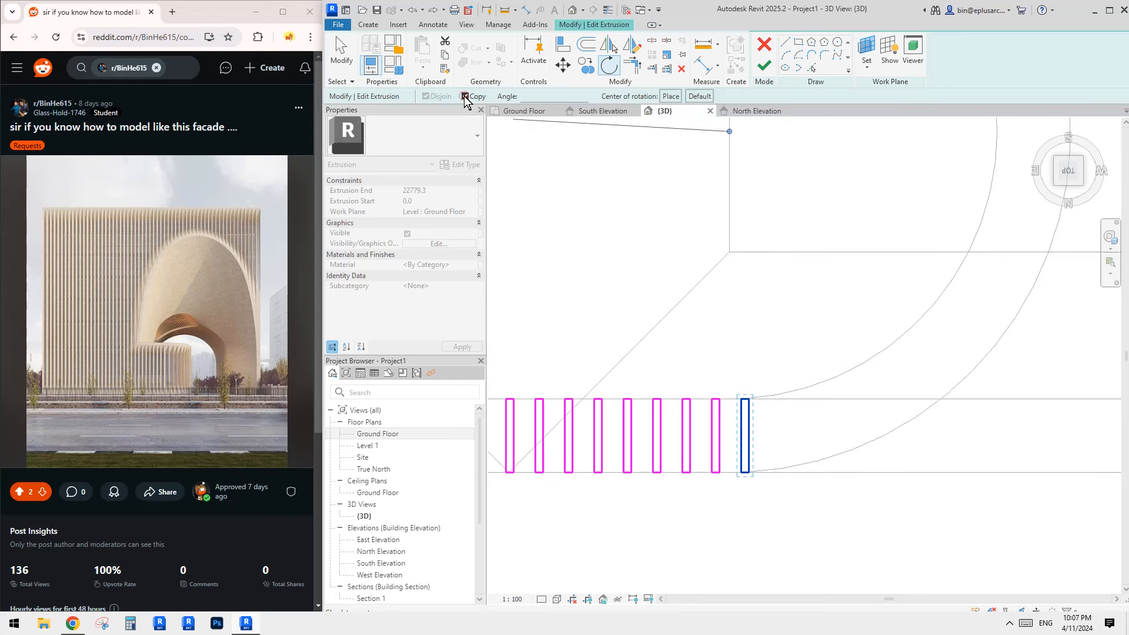
pyautogui.scroll(4, 676, 353)
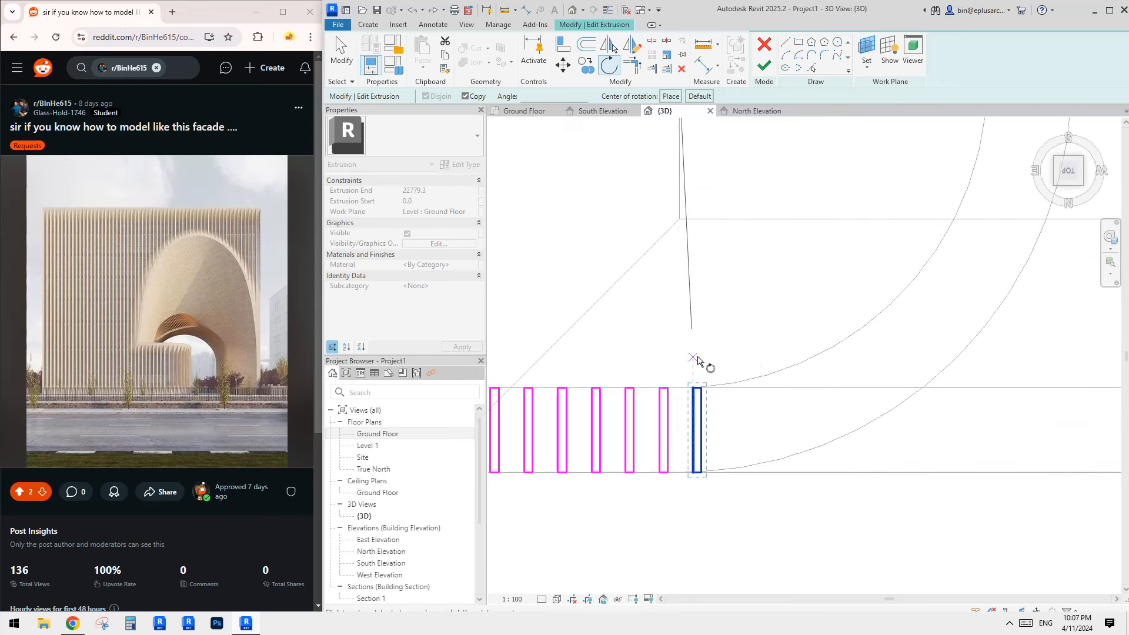
pyautogui.click(624, 384)
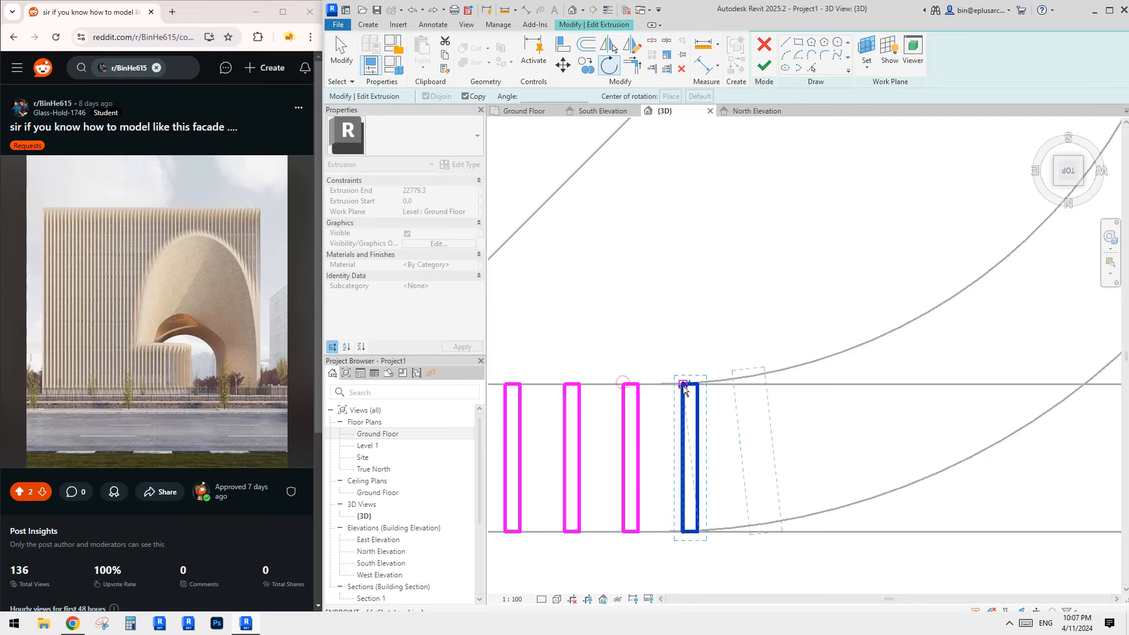
pyautogui.click(739, 400)
pyautogui.scroll(-2, 739, 400)
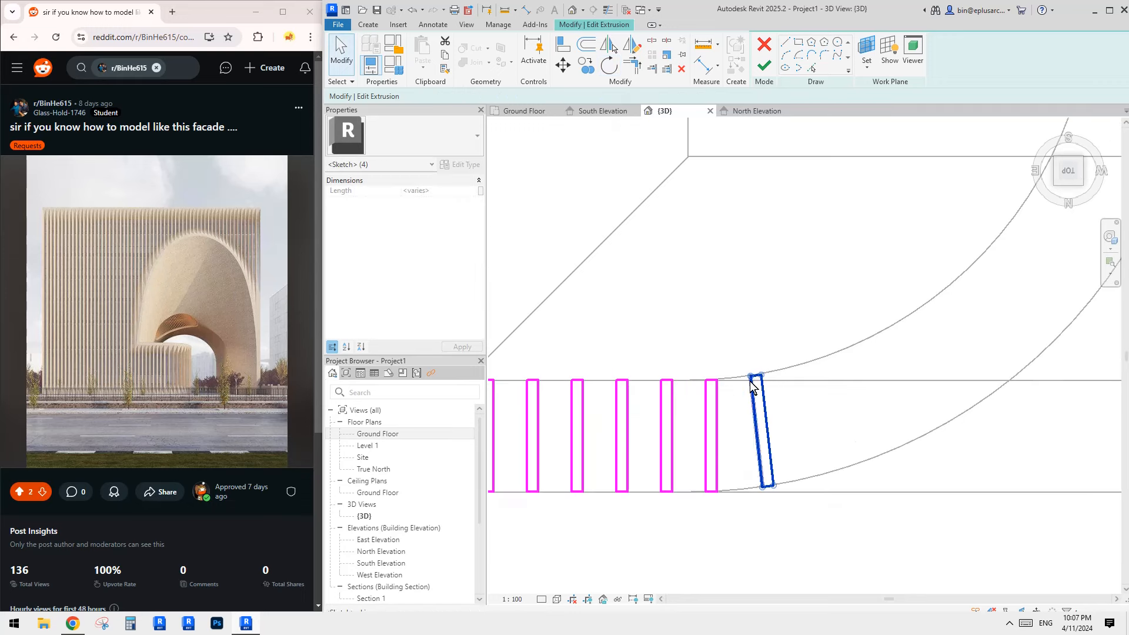
pyautogui.scroll(-1, 753, 388)
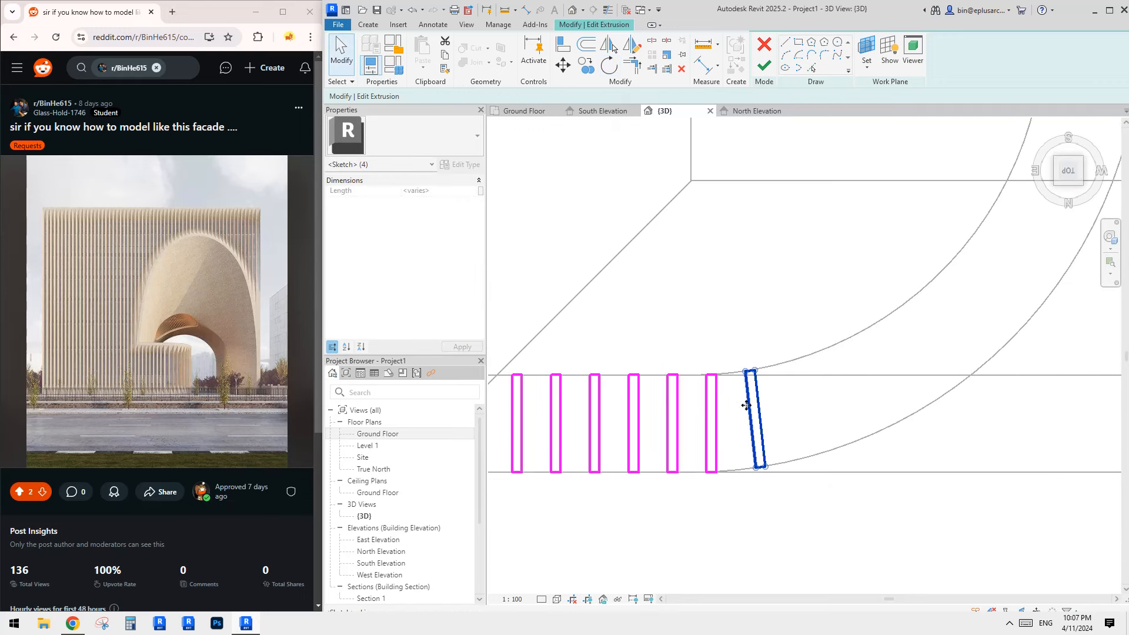
# - Examine the spacing between the last straight fins and the rotated fin where the facade meets the arc
pyautogui.moveTo(731, 344); pyautogui.dragTo(778, 482)
pyautogui.click(767, 429)
pyautogui.scroll(-1, 744, 405)
pyautogui.moveTo(744, 404); pyautogui.dragTo(732, 419, button='middle')
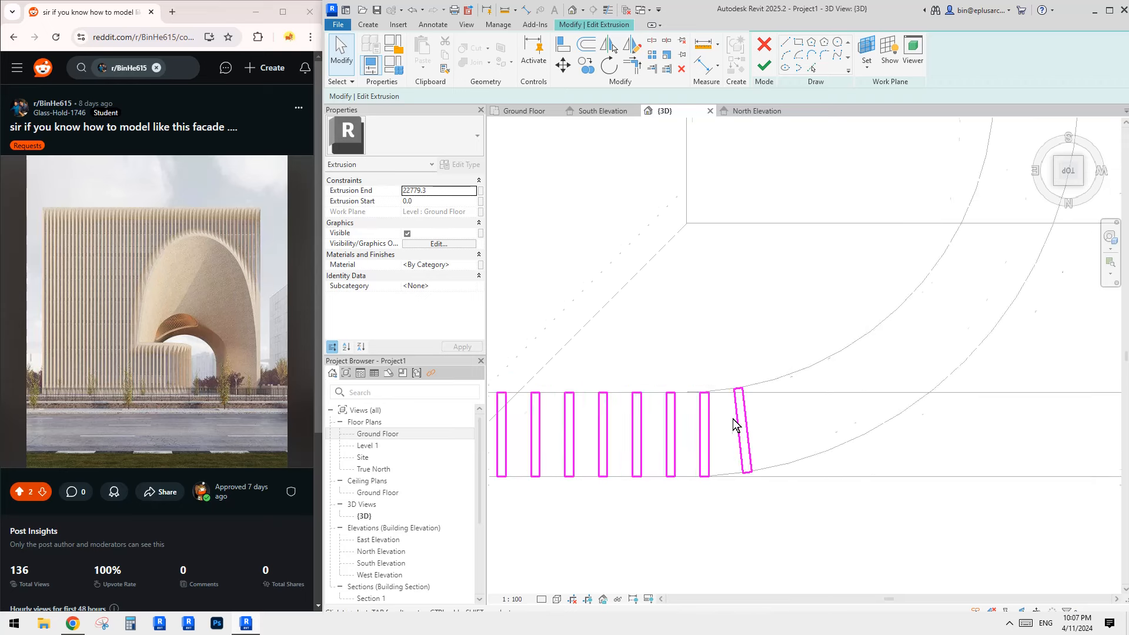
pyautogui.scroll(-2, 733, 418)
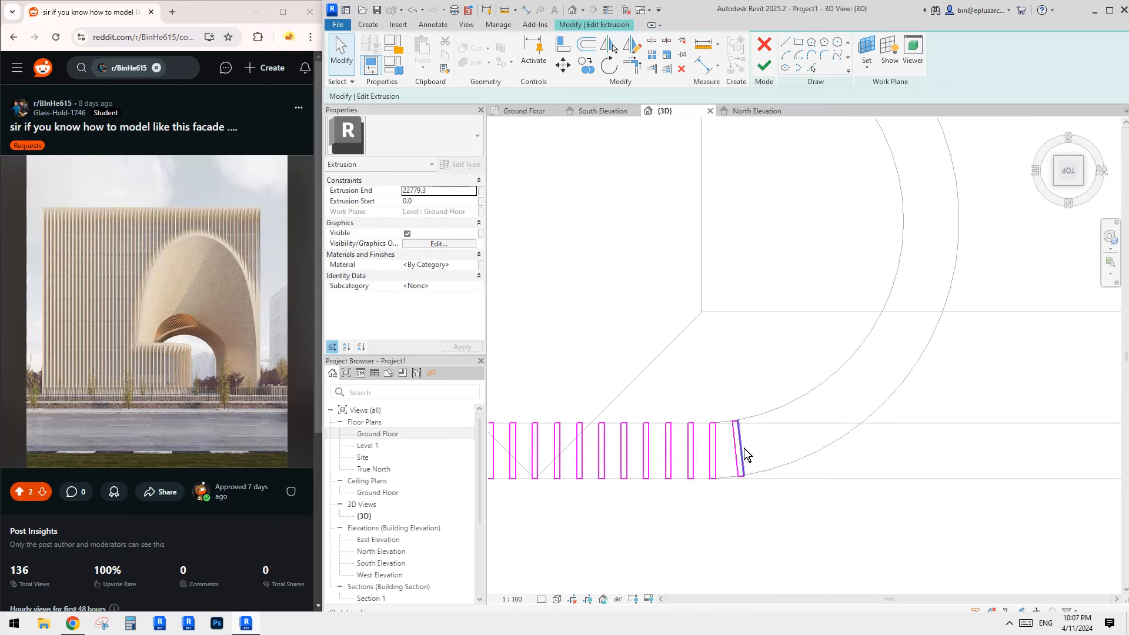
pyautogui.scroll(2, 743, 446)
pyautogui.scroll(1, 732, 435)
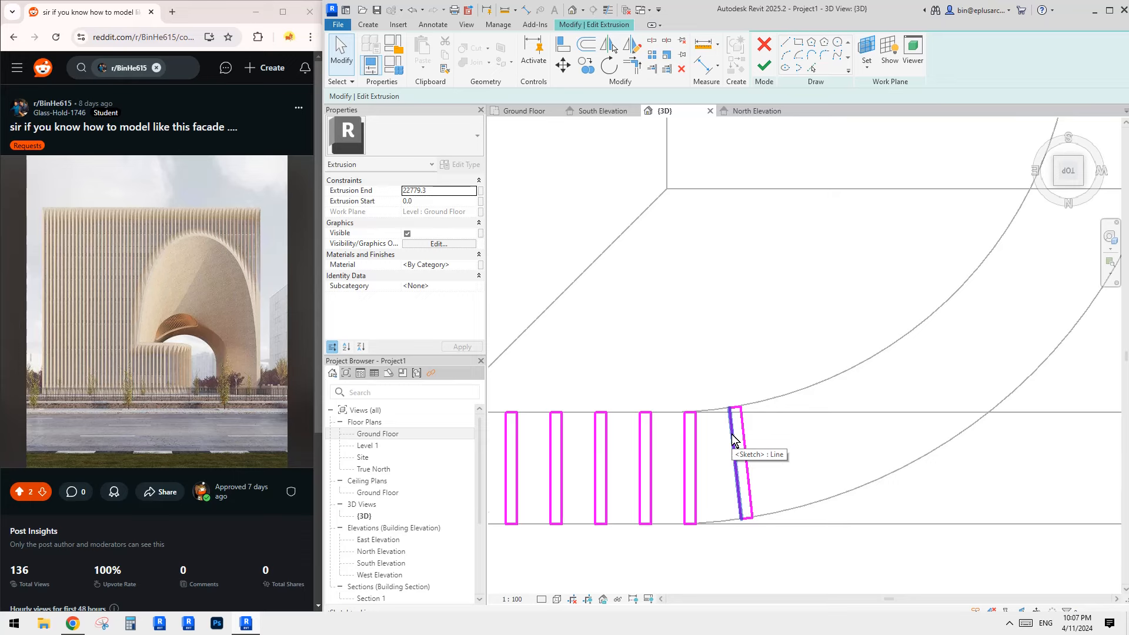
pyautogui.scroll(-3, 731, 433)
pyautogui.scroll(2, 735, 444)
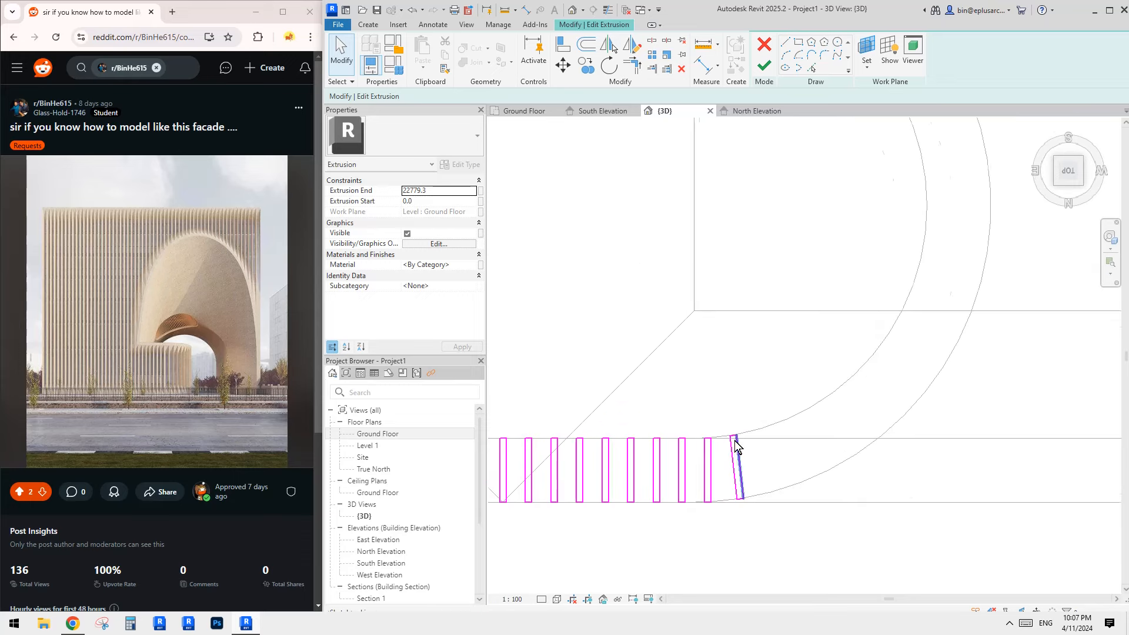
pyautogui.moveTo(722, 421); pyautogui.dragTo(772, 520)
pyautogui.scroll(2, 754, 487)
pyautogui.click(747, 463)
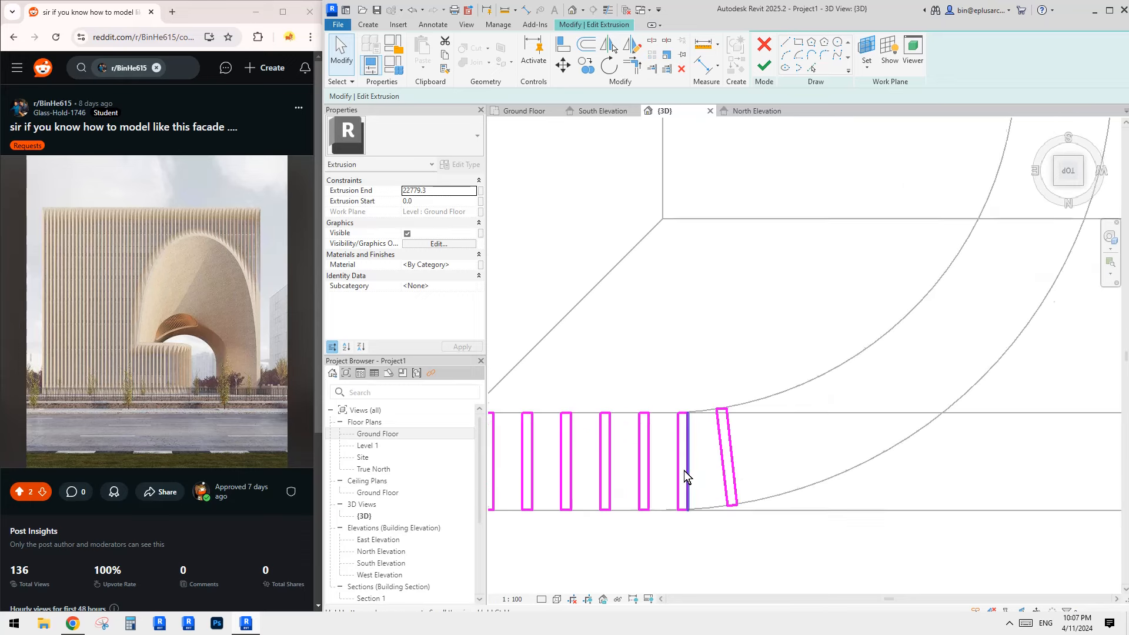
pyautogui.scroll(-2, 694, 464)
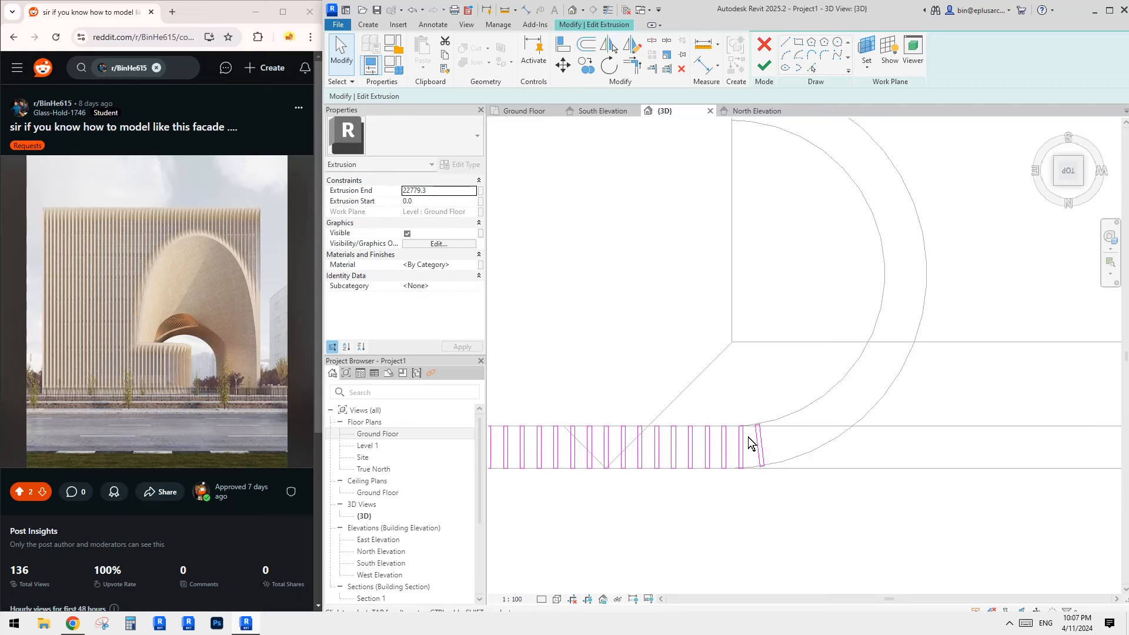
pyautogui.scroll(-1, 749, 436)
pyautogui.scroll(1, 786, 407)
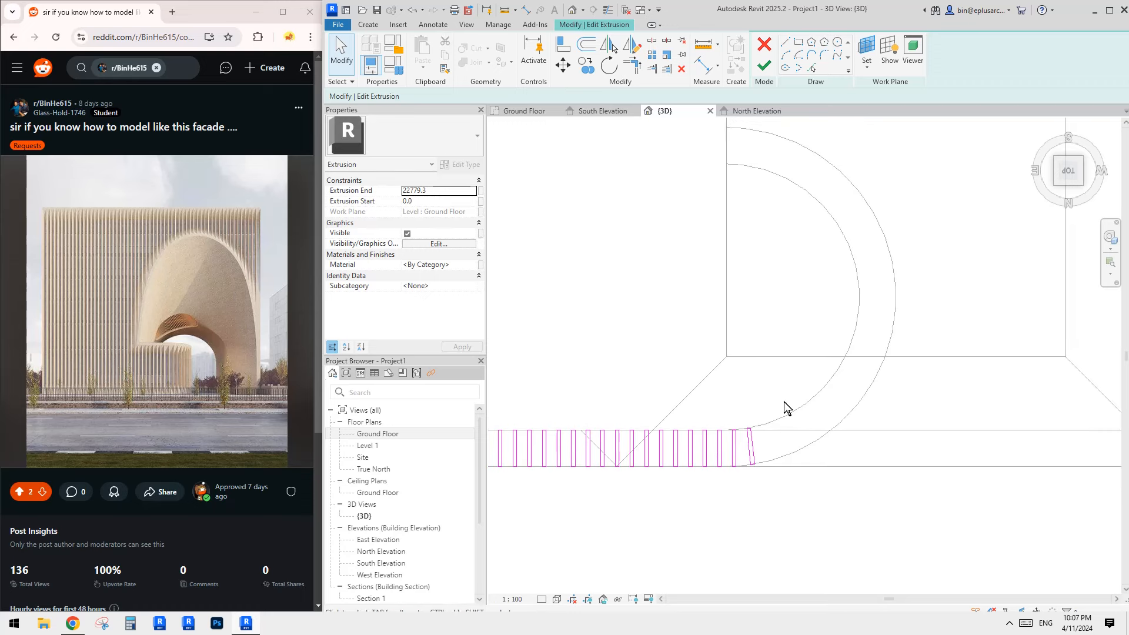
# - Draw a 6600 mm sketch line from the arc's centre, perpendicular to the facade and crossing beyond its outer edge
pyautogui.moveTo(785, 402); pyautogui.dragTo(781, 417, button='middle')
pyautogui.click(786, 44)
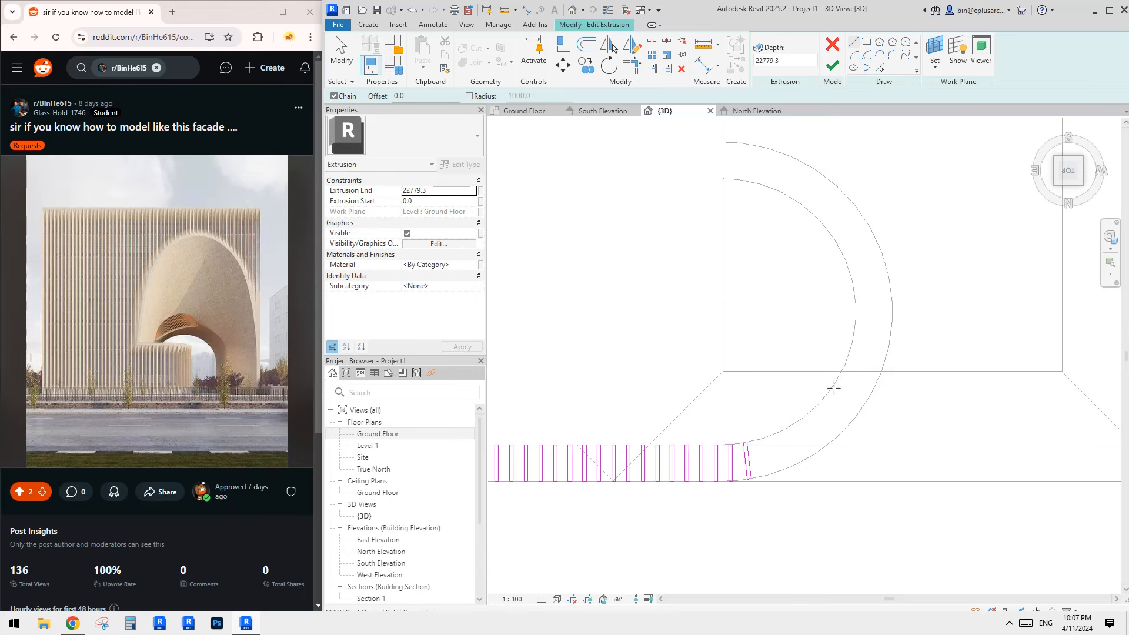
pyautogui.click(722, 312)
pyautogui.click(723, 552)
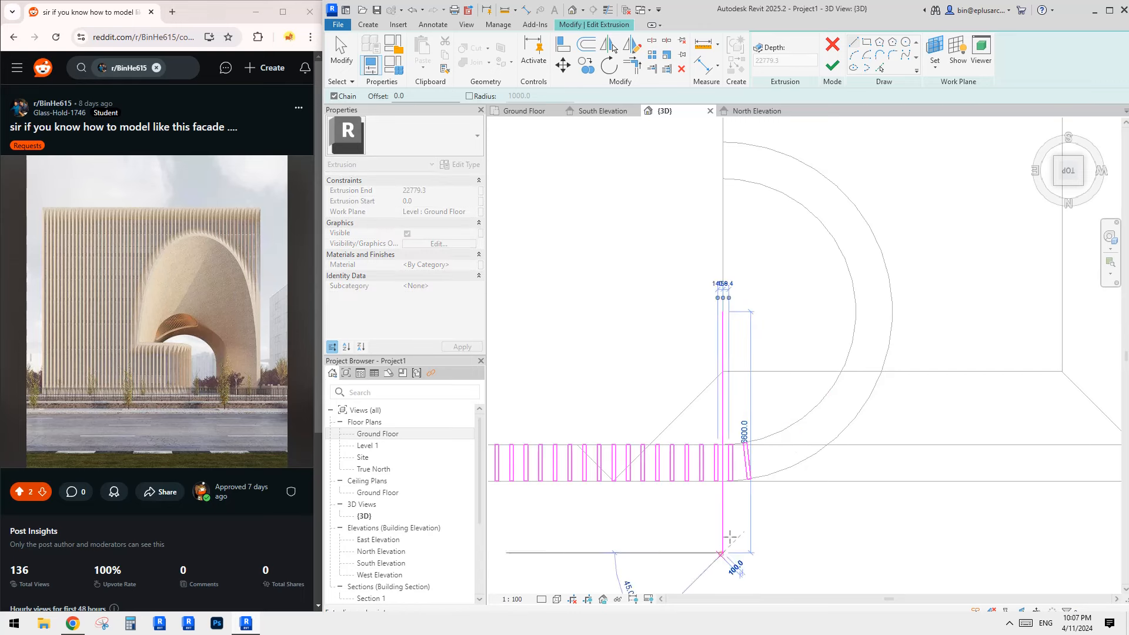
pyautogui.press('Escape')
pyautogui.press('Escape')
pyautogui.scroll(3, 734, 454)
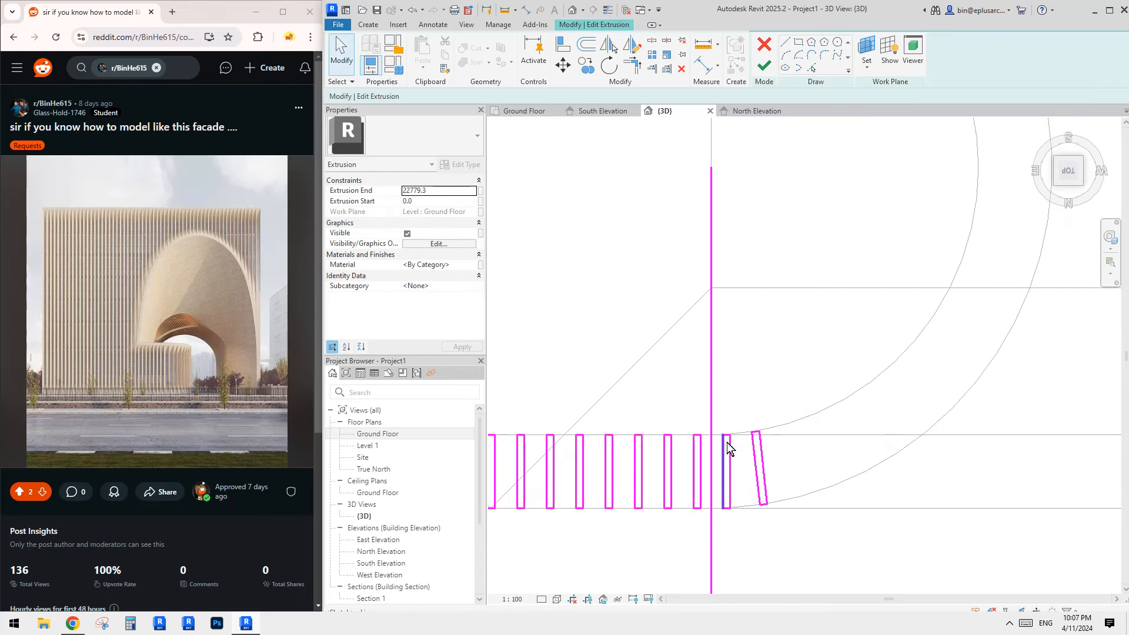
# - Delete the rotated fin rectangle and the straight fin just past the line through the arc's centre
pyautogui.moveTo(738, 403); pyautogui.dragTo(811, 546)
pyautogui.press('Delete')
pyautogui.scroll(1, 749, 422)
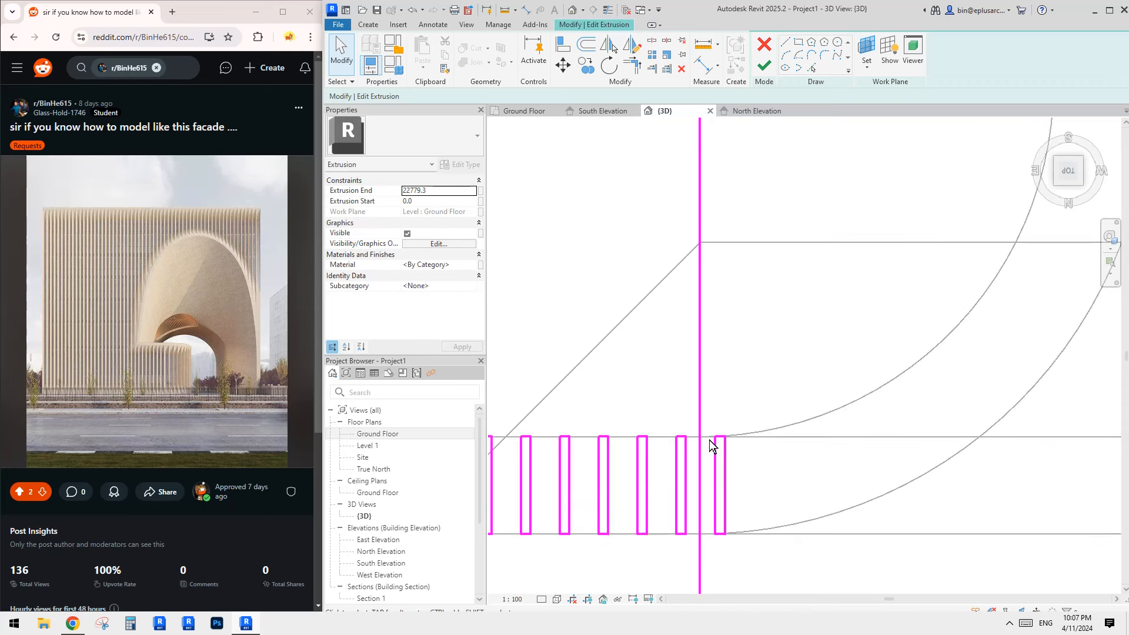
pyautogui.moveTo(690, 445); pyautogui.dragTo(743, 382, button='middle')
pyautogui.moveTo(802, 510); pyautogui.dragTo(802, 511)
pyautogui.press('Delete')
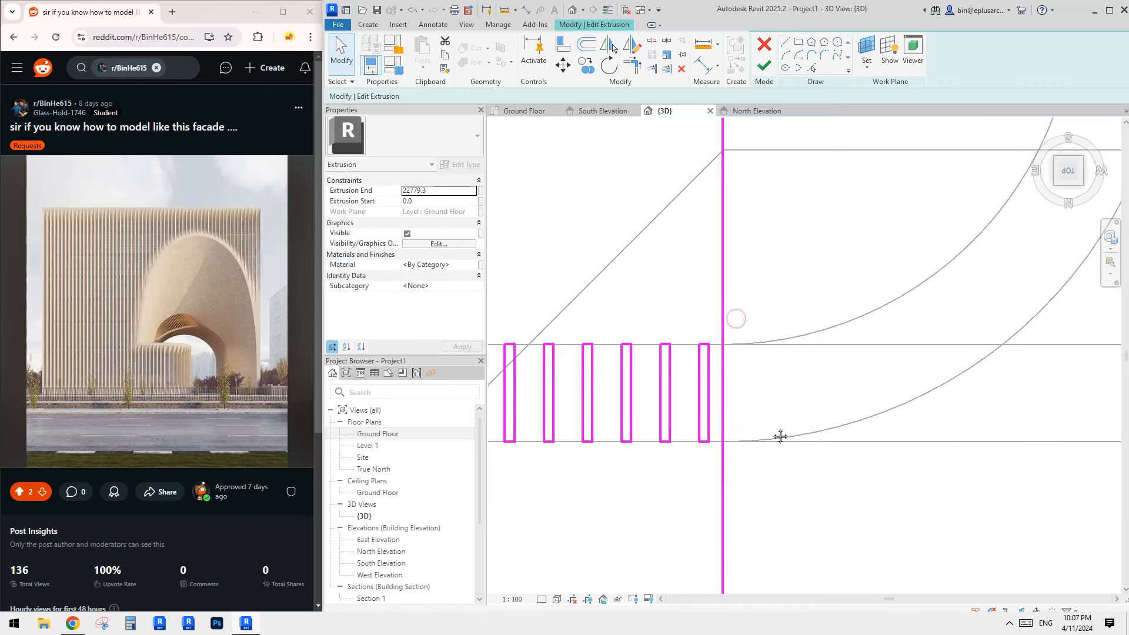
pyautogui.scroll(-1, 725, 388)
pyautogui.moveTo(729, 467); pyautogui.dragTo(723, 457)
pyautogui.moveTo(753, 385); pyautogui.dragTo(750, 400, button='middle')
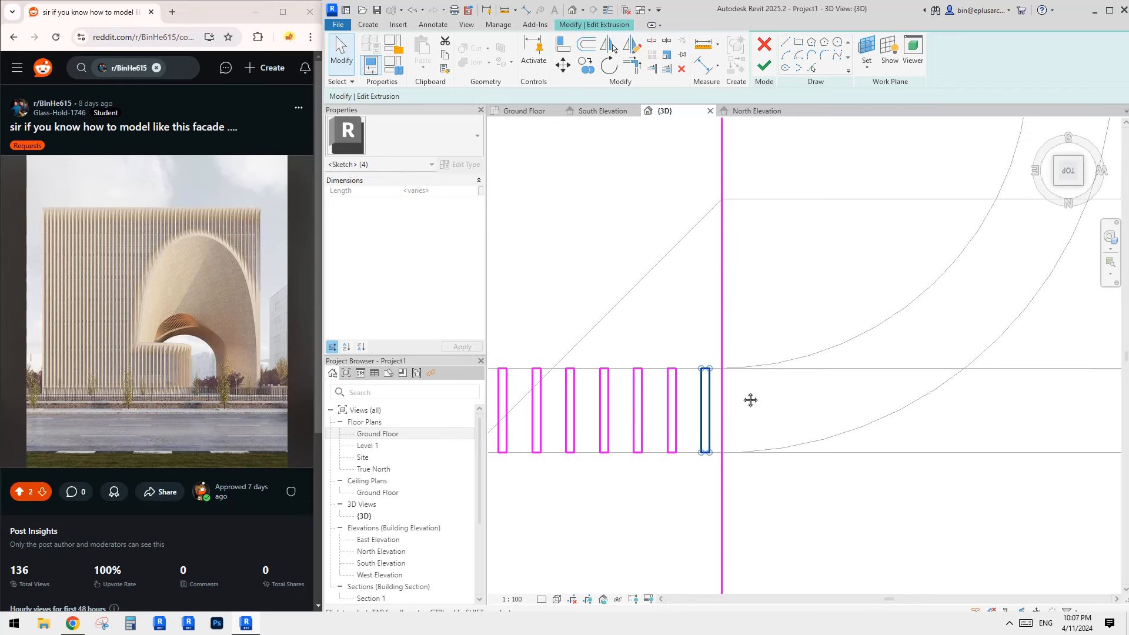
pyautogui.moveTo(750, 400); pyautogui.dragTo(747, 385, button='middle')
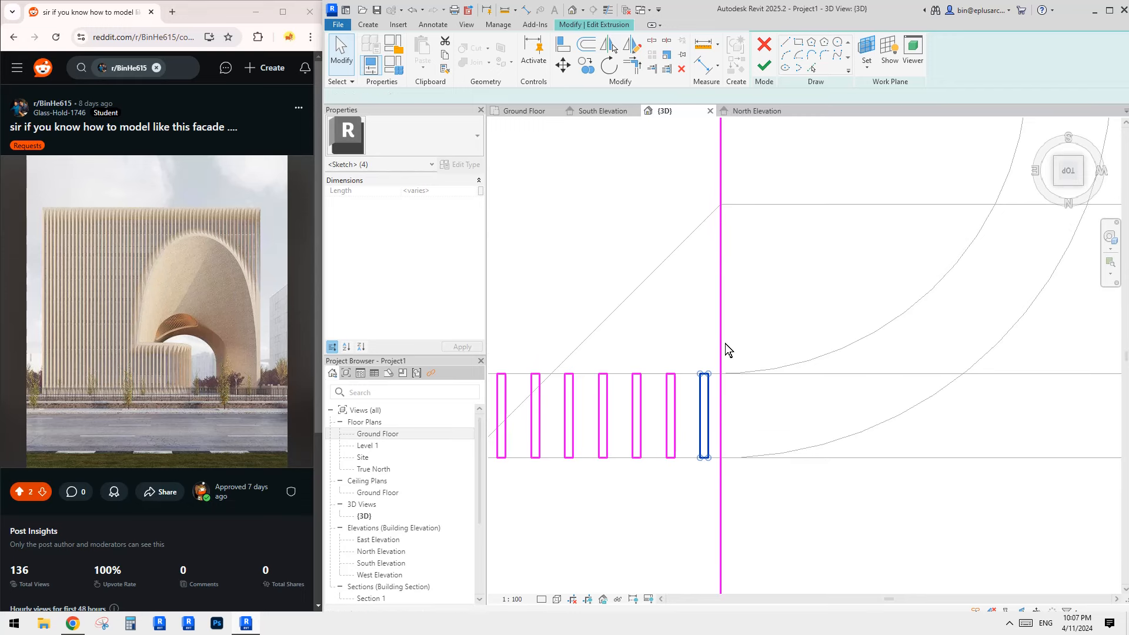
pyautogui.press('Escape')
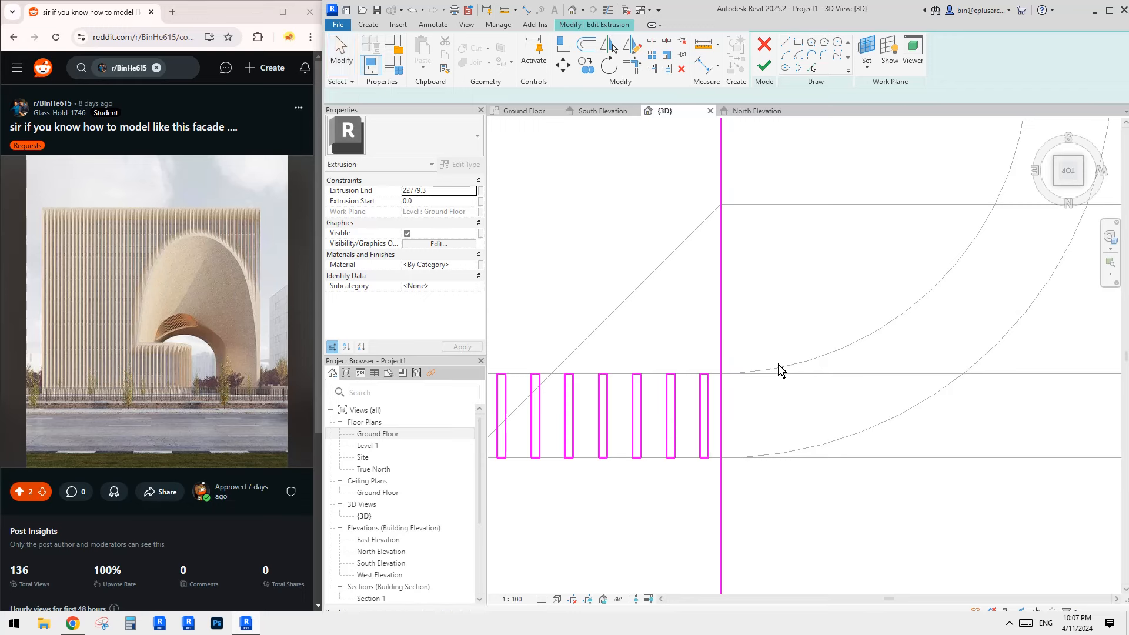
# - Move all straight fin rectangles together so the last fin's midpoint sits on the line through the arc's centre
pyautogui.moveTo(770, 376); pyautogui.dragTo(966, 377, button='middle')
pyautogui.scroll(-1, 764, 382)
pyautogui.scroll(-2, 723, 390)
pyautogui.moveTo(634, 352); pyautogui.dragTo(1104, 421)
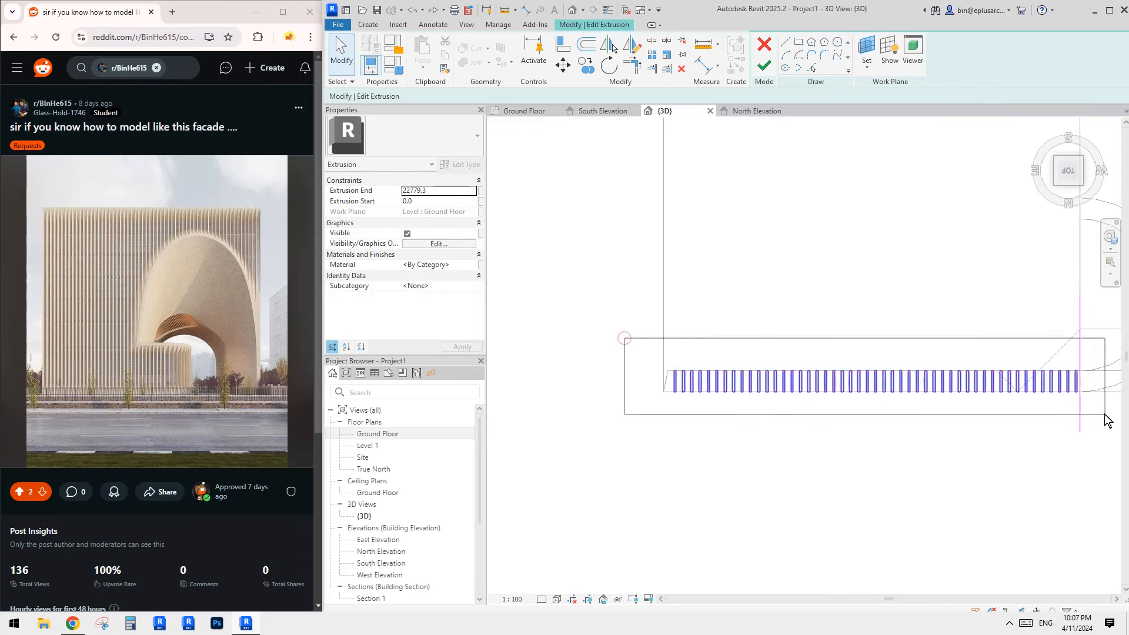
pyautogui.scroll(5, 1026, 378)
pyautogui.scroll(3, 898, 396)
pyautogui.press('m')
pyautogui.press('v')
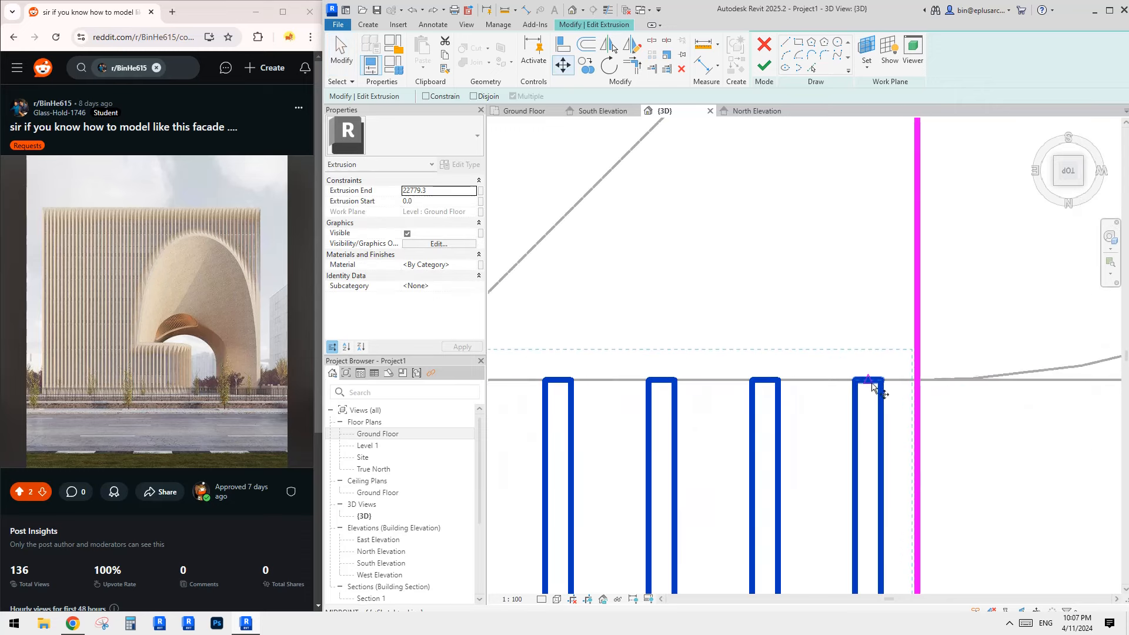
pyautogui.click(869, 380)
pyautogui.scroll(-2, 927, 379)
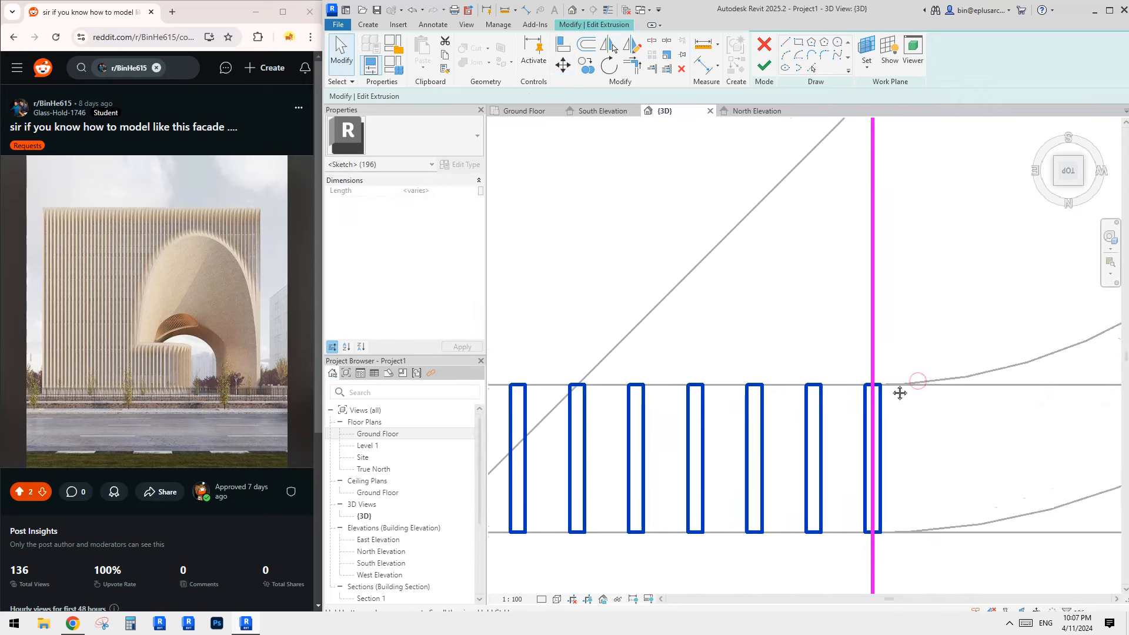
pyautogui.click(798, 392)
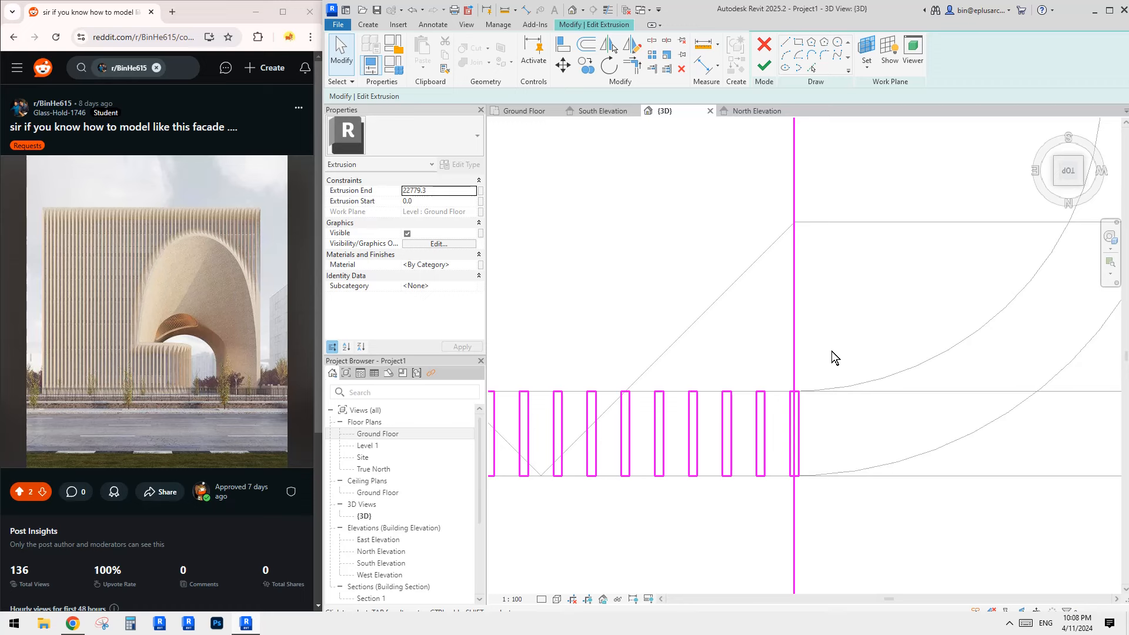
# - Copy the first fin rectangle one fin spacing outward at the facade's far end, using the corners of the first two fins
pyautogui.scroll(-3, 823, 376)
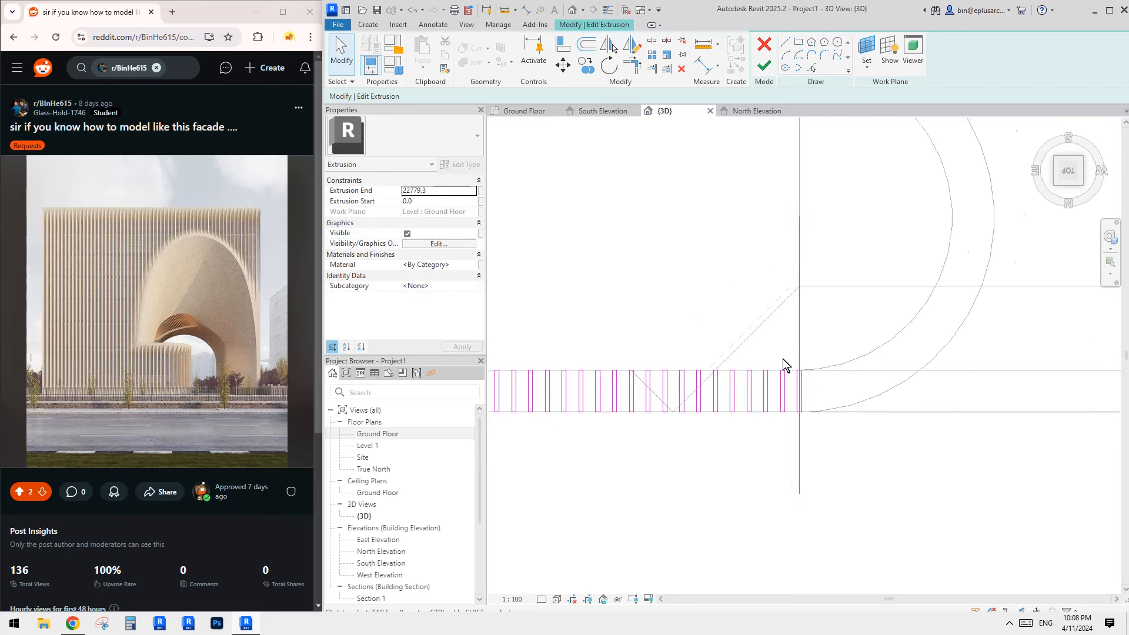
pyautogui.scroll(4, 813, 393)
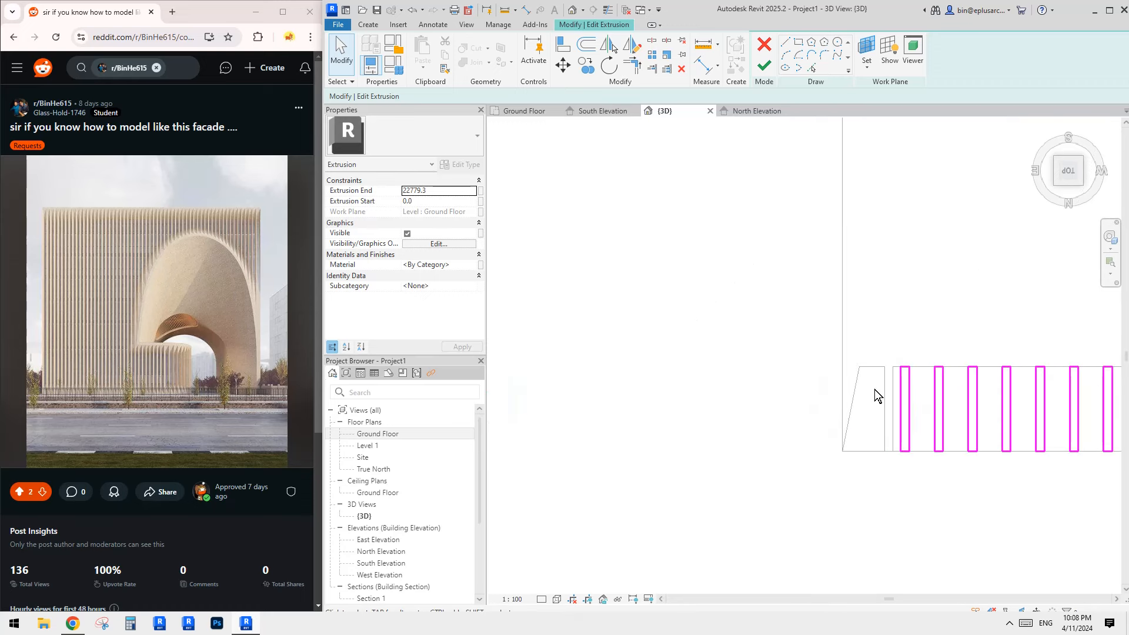
pyautogui.moveTo(923, 474); pyautogui.dragTo(922, 471)
pyautogui.moveTo(883, 402); pyautogui.dragTo(875, 413, button='middle')
pyautogui.press('c')
pyautogui.press('o')
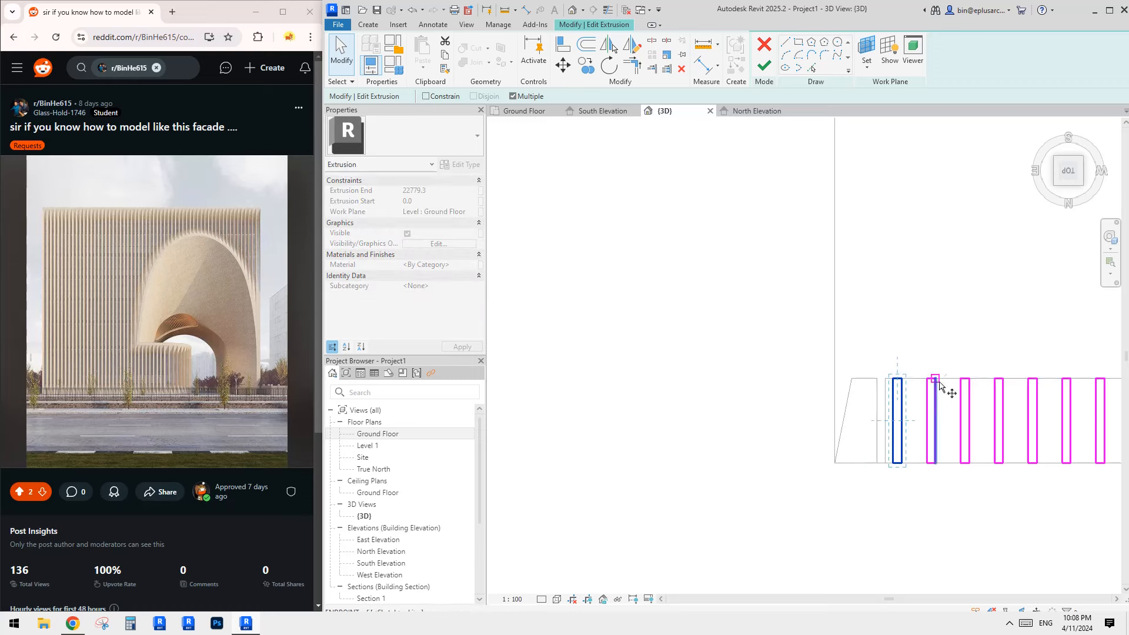
pyautogui.click(903, 376)
pyautogui.scroll(-6, 919, 366)
pyautogui.moveTo(918, 368); pyautogui.dragTo(505, 379, button='middle')
pyautogui.press('Escape')
# - Try to rotate a copy of the second-to-last fin about the arc's centre by one fin spacing, and delete that copy
pyautogui.scroll(4, 807, 386)
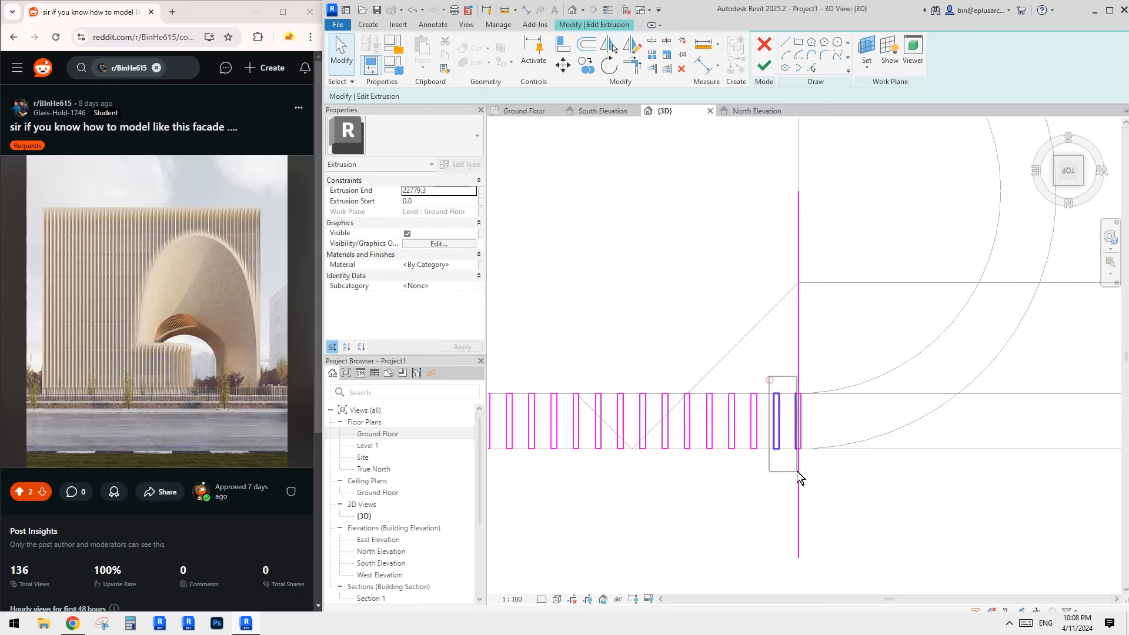
pyautogui.moveTo(797, 471); pyautogui.dragTo(790, 472)
pyautogui.scroll(-1, 796, 344)
pyautogui.moveTo(795, 344); pyautogui.dragTo(758, 390, button='middle')
pyautogui.press('r')
pyautogui.press('o')
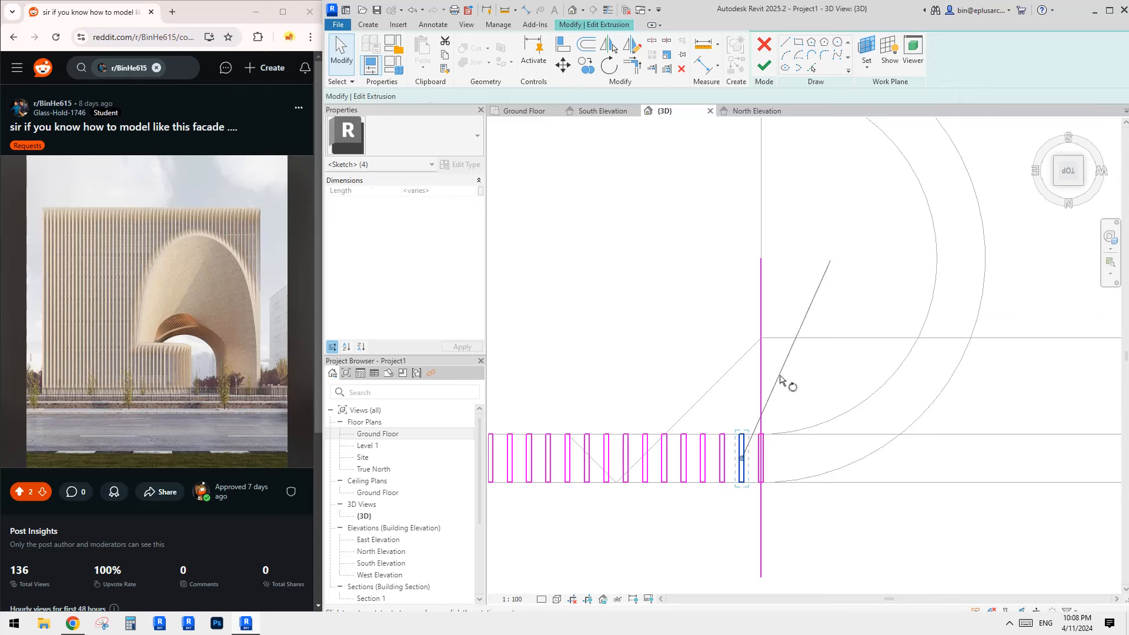
pyautogui.click(889, 383)
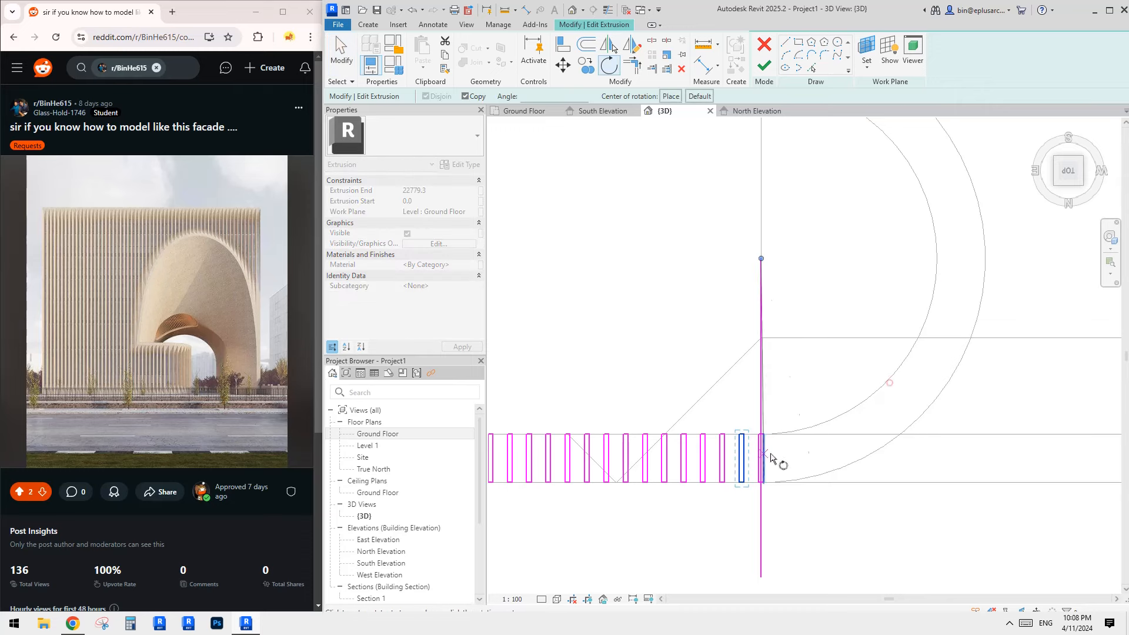
pyautogui.scroll(5, 745, 433)
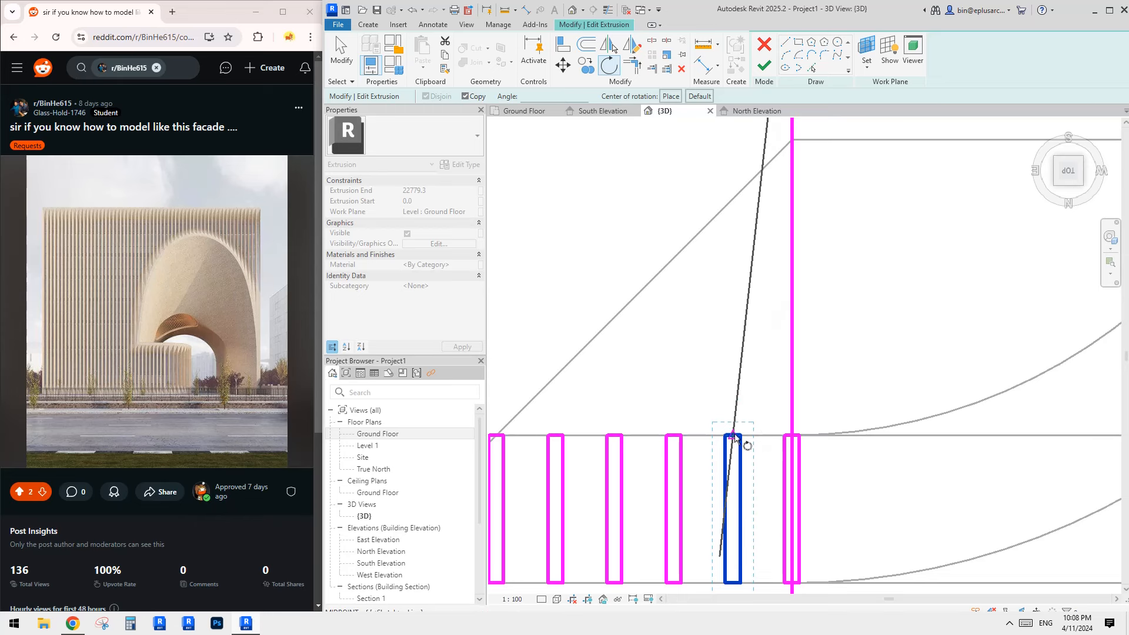
pyautogui.click(734, 436)
pyautogui.click(791, 436)
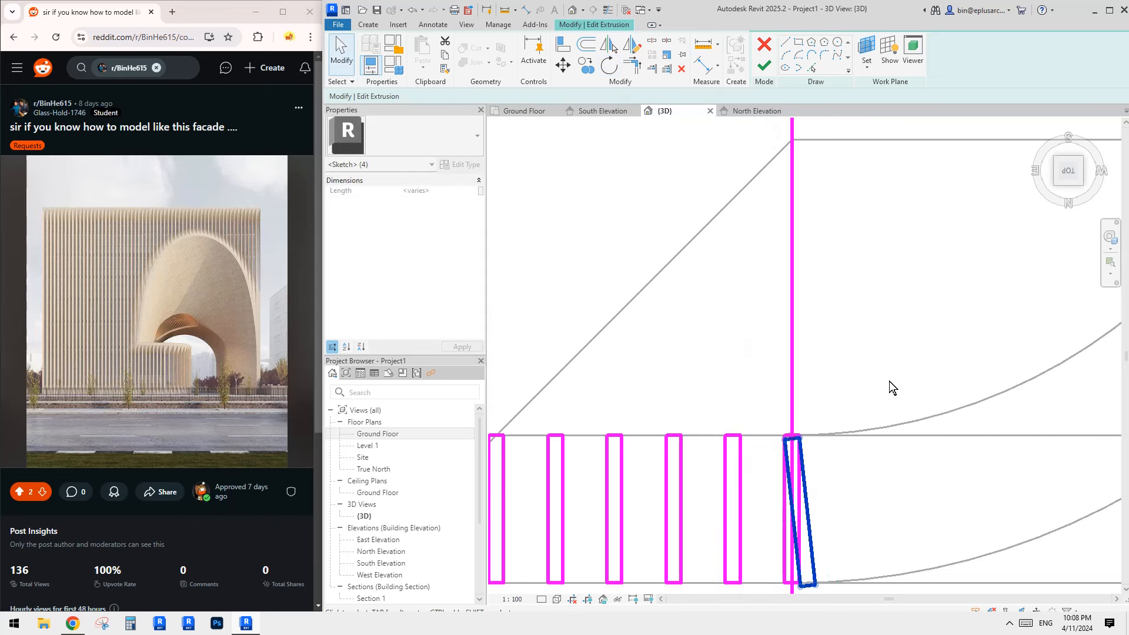
pyautogui.press('Delete')
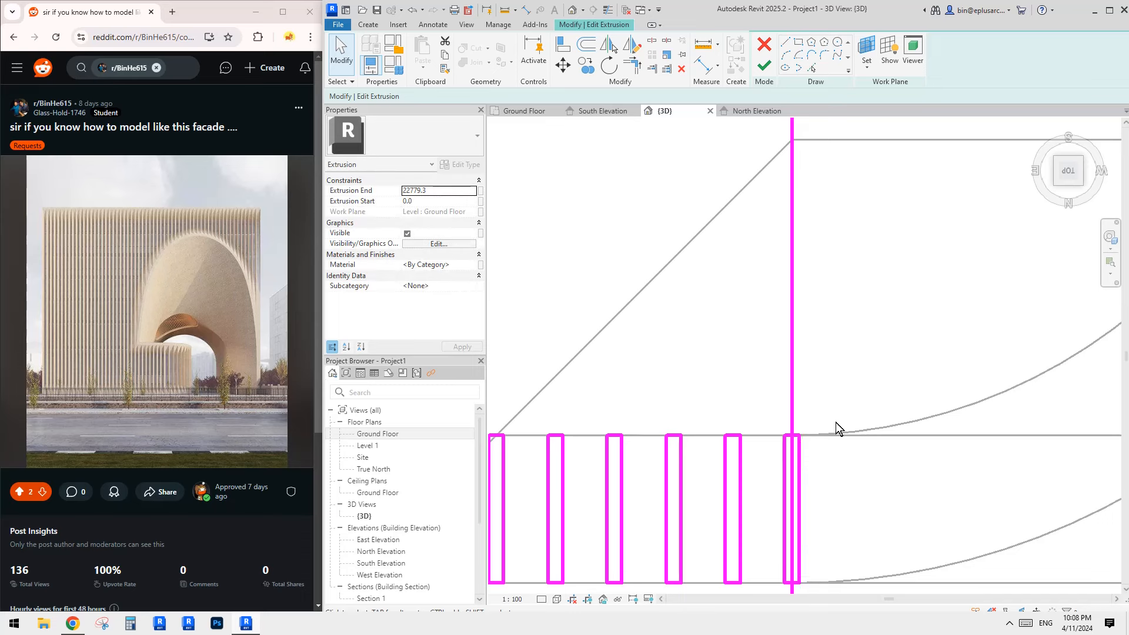
# - Rotate a copy of the last straight fin about the arc's centre, using the spacing between the last two fins as the angle
pyautogui.moveTo(802, 459); pyautogui.dragTo(793, 409, button='middle')
pyautogui.press('Tab')
pyautogui.click(798, 408)
pyautogui.scroll(-1, 829, 392)
pyautogui.scroll(-1, 793, 410)
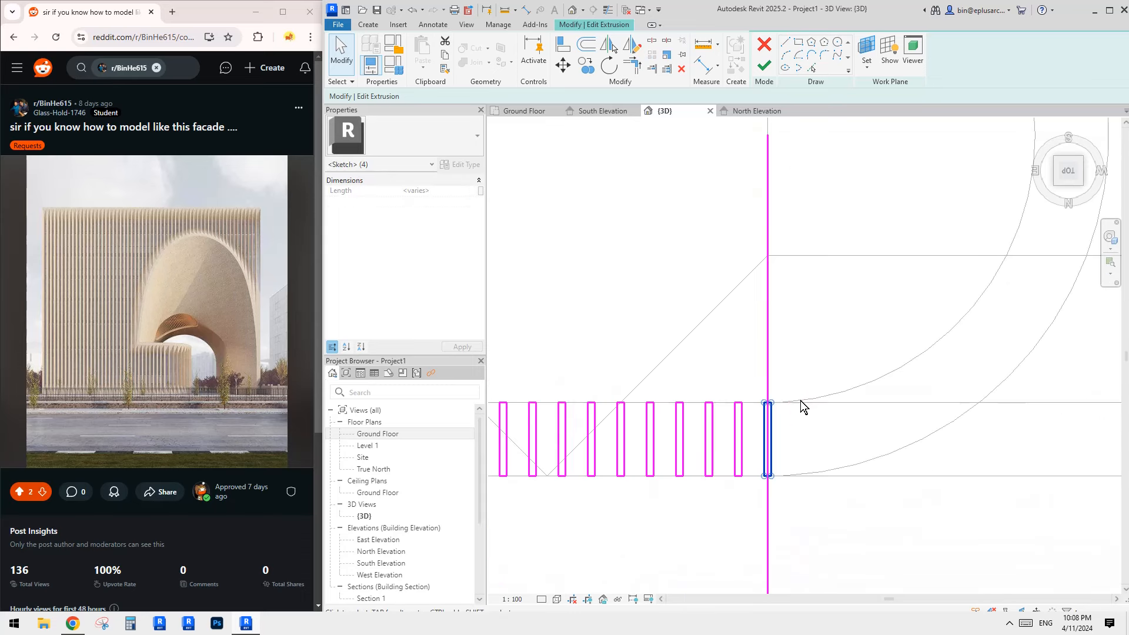
pyautogui.press('r')
pyautogui.press('o')
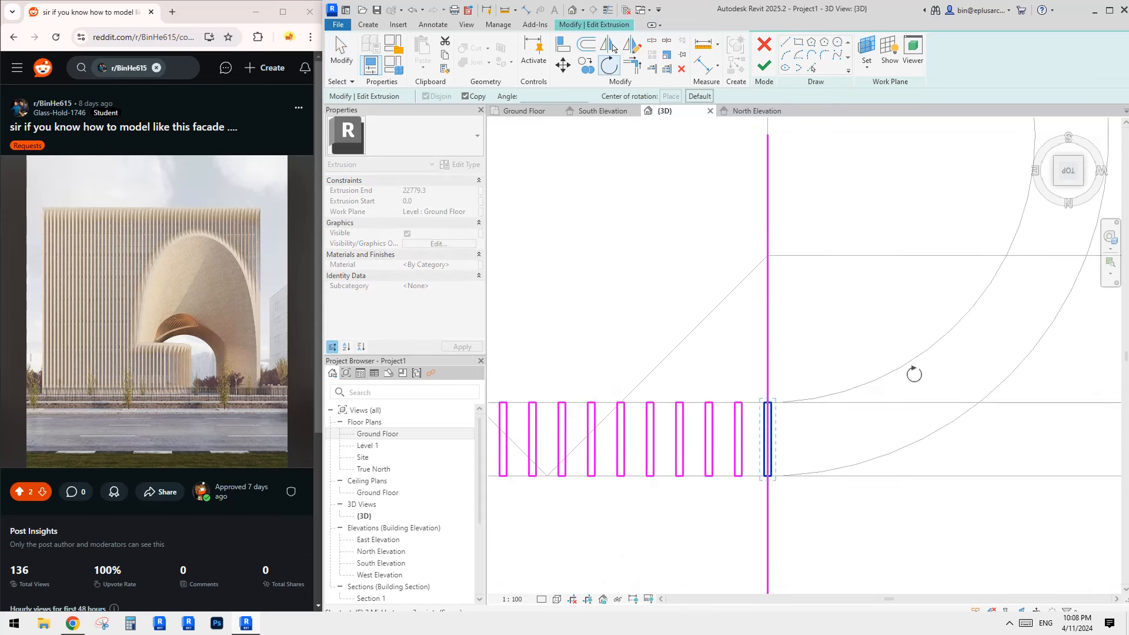
pyautogui.scroll(3, 756, 411)
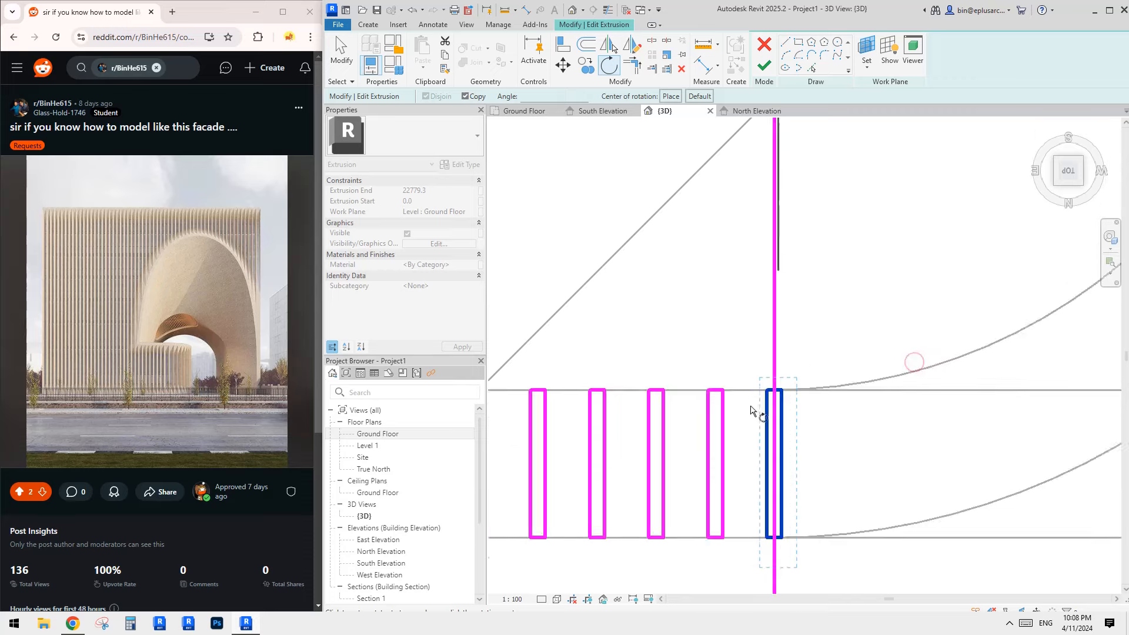
pyautogui.click(719, 388)
pyautogui.click(787, 388)
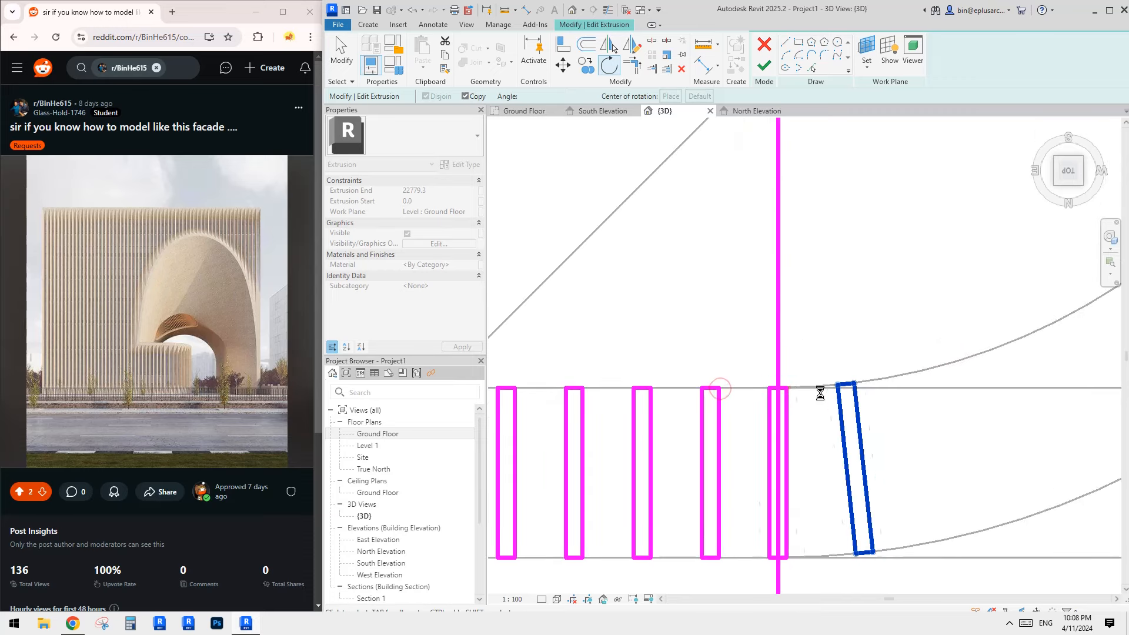
pyautogui.scroll(-3, 884, 415)
pyautogui.moveTo(898, 399); pyautogui.dragTo(831, 400, button='middle')
pyautogui.press('Escape')
pyautogui.scroll(-1, 834, 382)
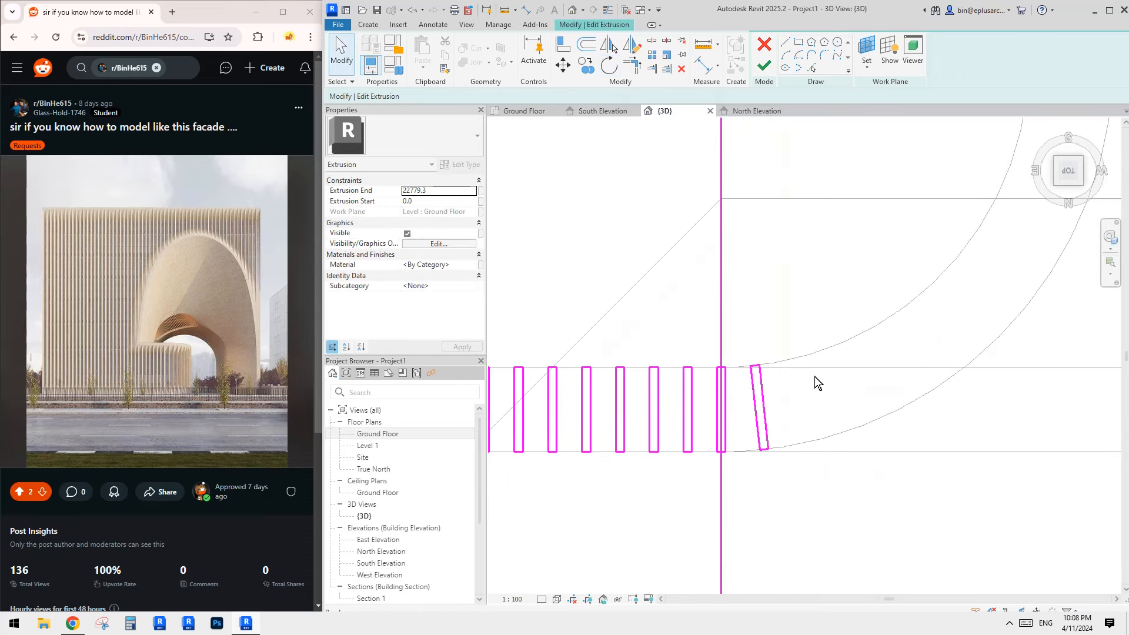
# - Draw a 1000 mm centre line through the rotated fin, between the midpoints of its two short edges
pyautogui.scroll(2, 767, 385)
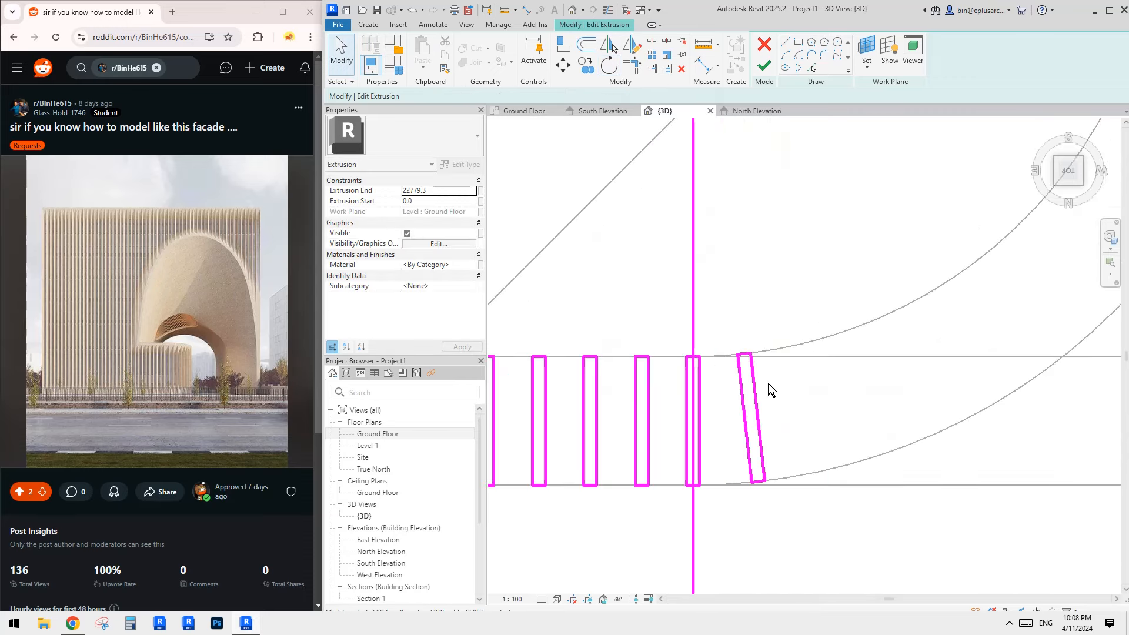
pyautogui.click(785, 45)
pyautogui.click(744, 354)
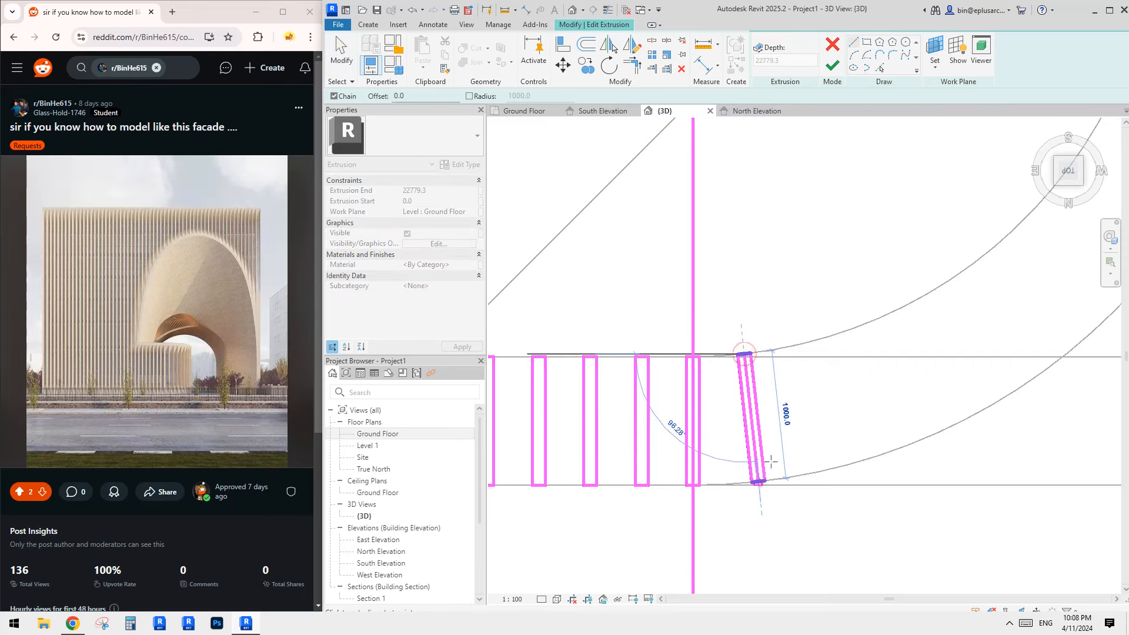
pyautogui.click(758, 482)
pyautogui.press('Escape')
pyautogui.press('Escape')
# - Try to mirror the last straight fin about the rotated fin's centre line, and undo the mirror
pyautogui.press('Tab')
pyautogui.click(701, 383)
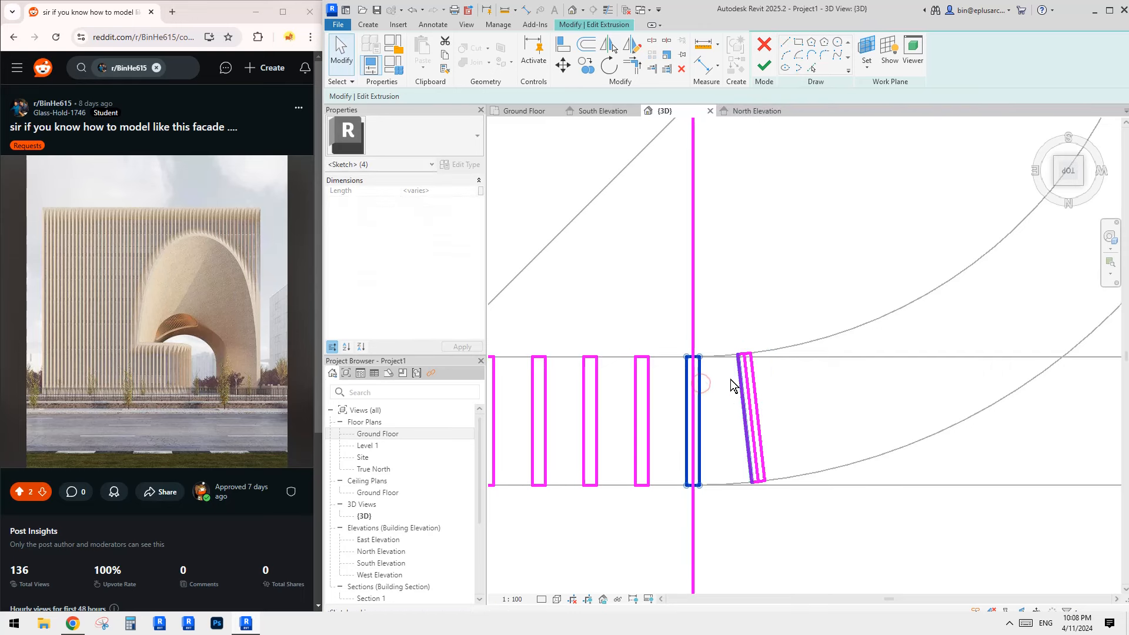
pyautogui.scroll(1, 731, 376)
pyautogui.press('m')
pyautogui.press('m')
pyautogui.click(715, 374)
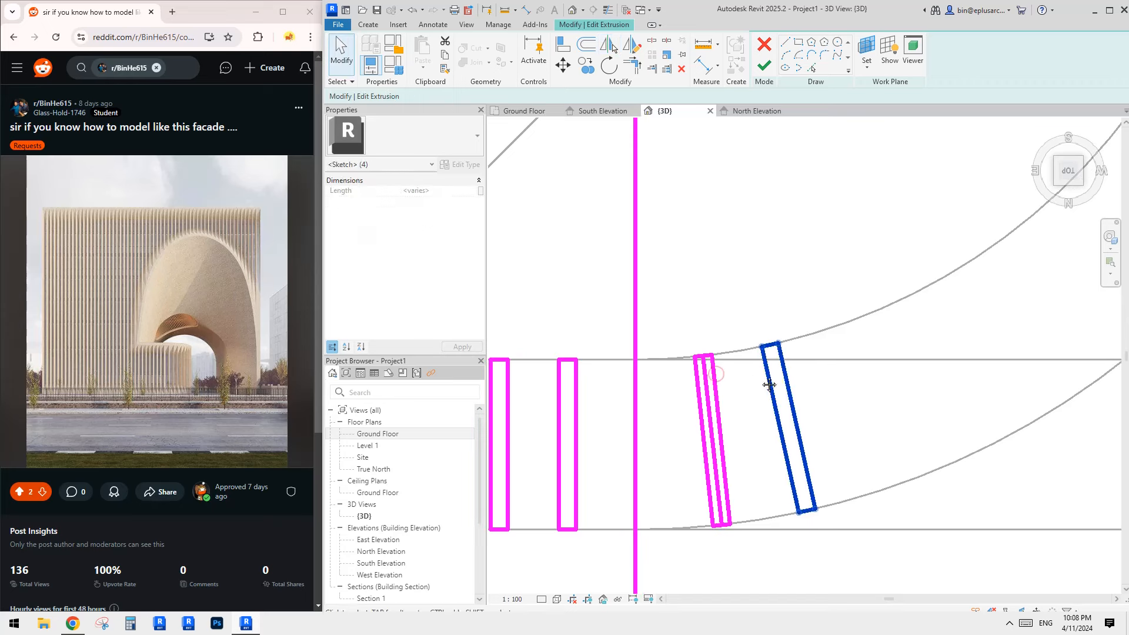
pyautogui.press('Escape')
pyautogui.scroll(-3, 711, 374)
pyautogui.hotkey('ctrl', 'z')
# - Delete the long sketch line running from the arc's centre through the last straight fin
pyautogui.scroll(2, 698, 389)
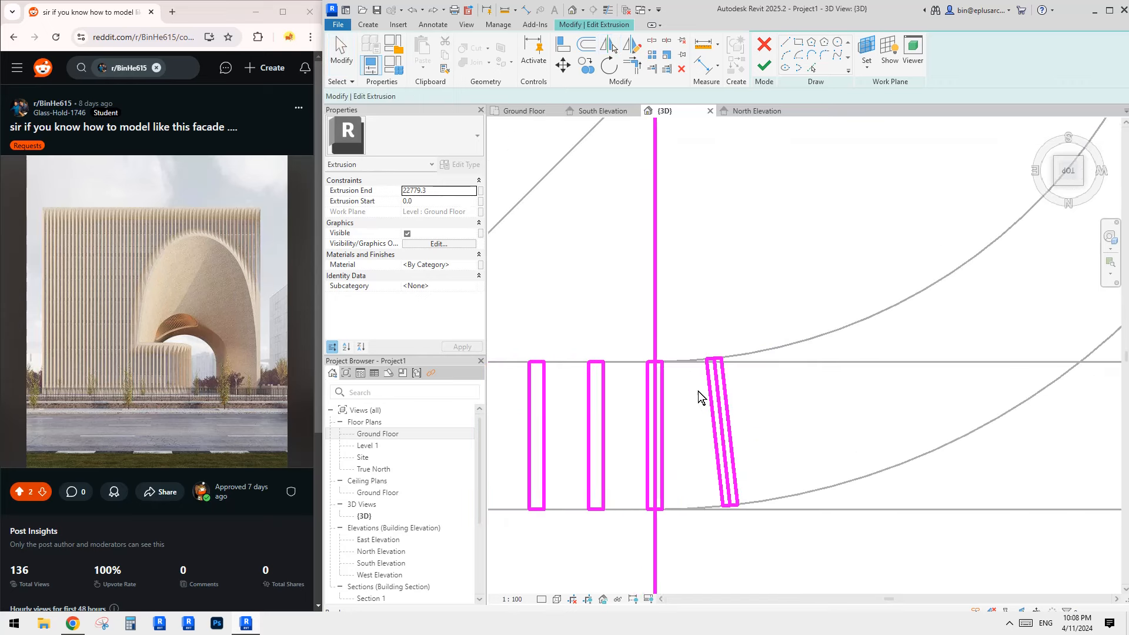
pyautogui.moveTo(697, 390); pyautogui.dragTo(703, 390, button='middle')
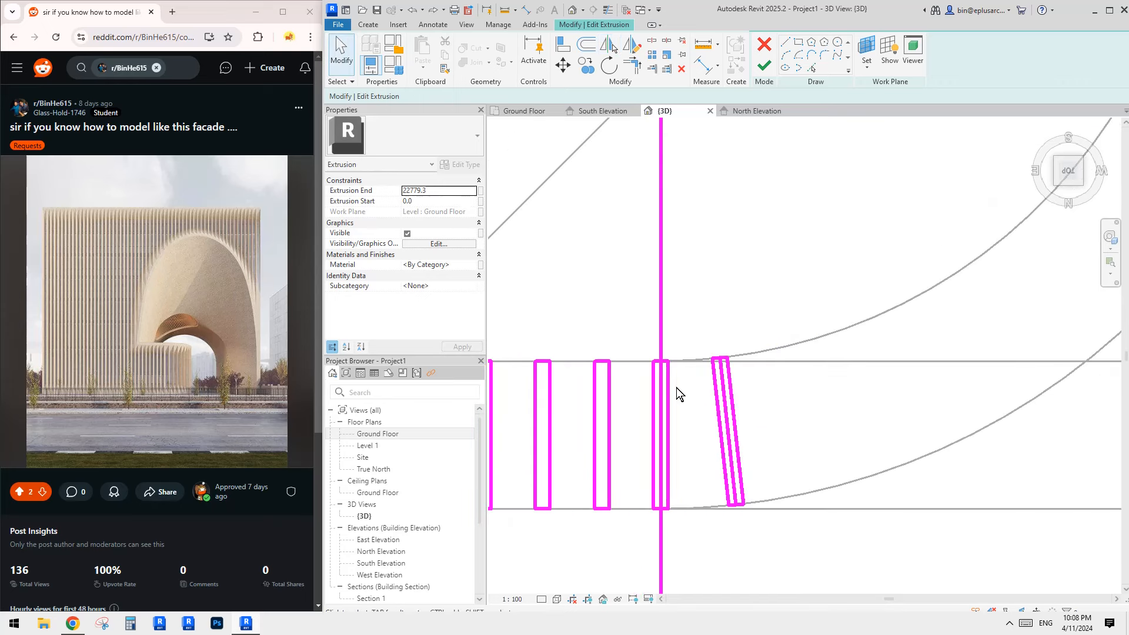
pyautogui.click(659, 343)
pyautogui.press('Delete')
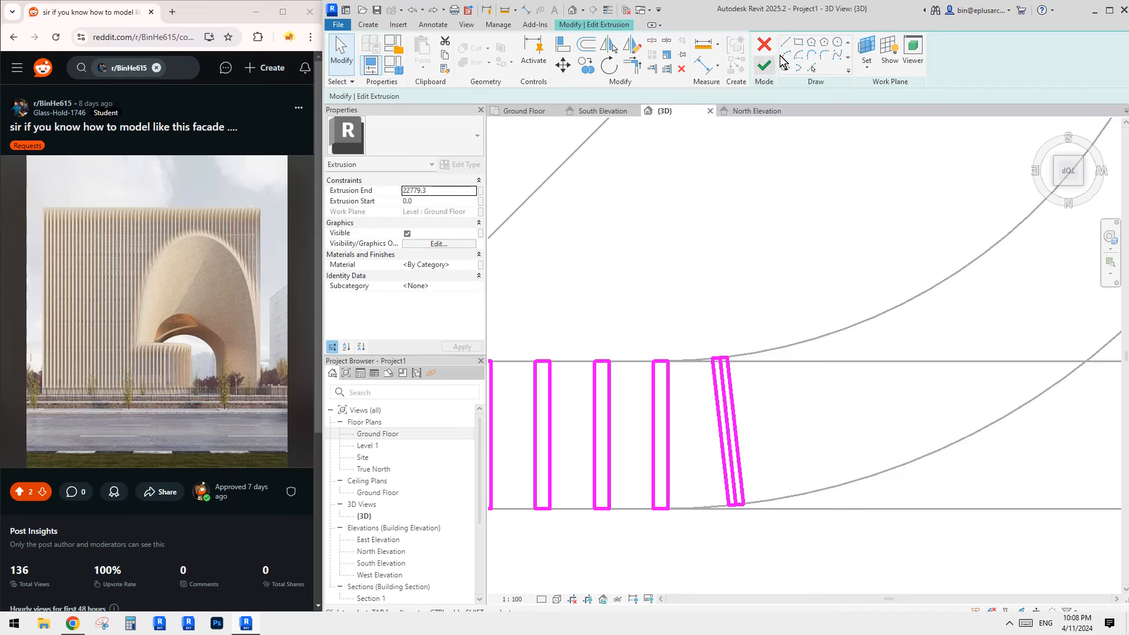
# - Draw a centre line through the last straight fin, between the midpoints of its short edges
pyautogui.click(786, 45)
pyautogui.click(661, 361)
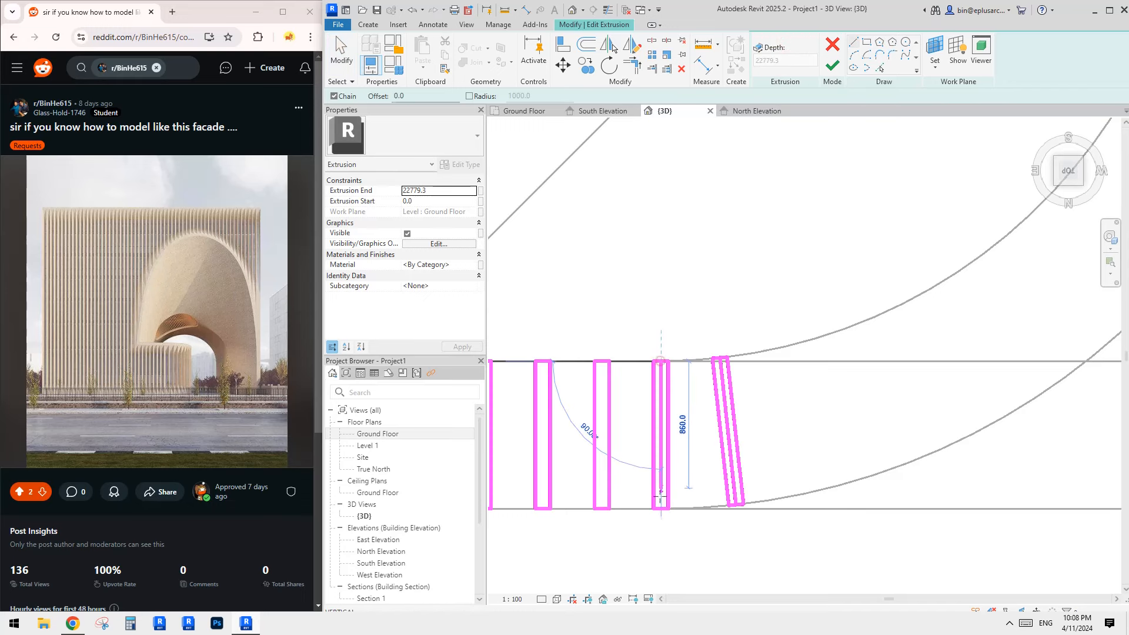
pyautogui.click(661, 509)
pyautogui.press('Escape')
pyautogui.press('Escape')
# - Mirror a copy of the last straight fin with its centre line about the rotated fin's centre line
pyautogui.moveTo(639, 356); pyautogui.dragTo(682, 530)
pyautogui.moveTo(702, 469); pyautogui.dragTo(693, 467, button='middle')
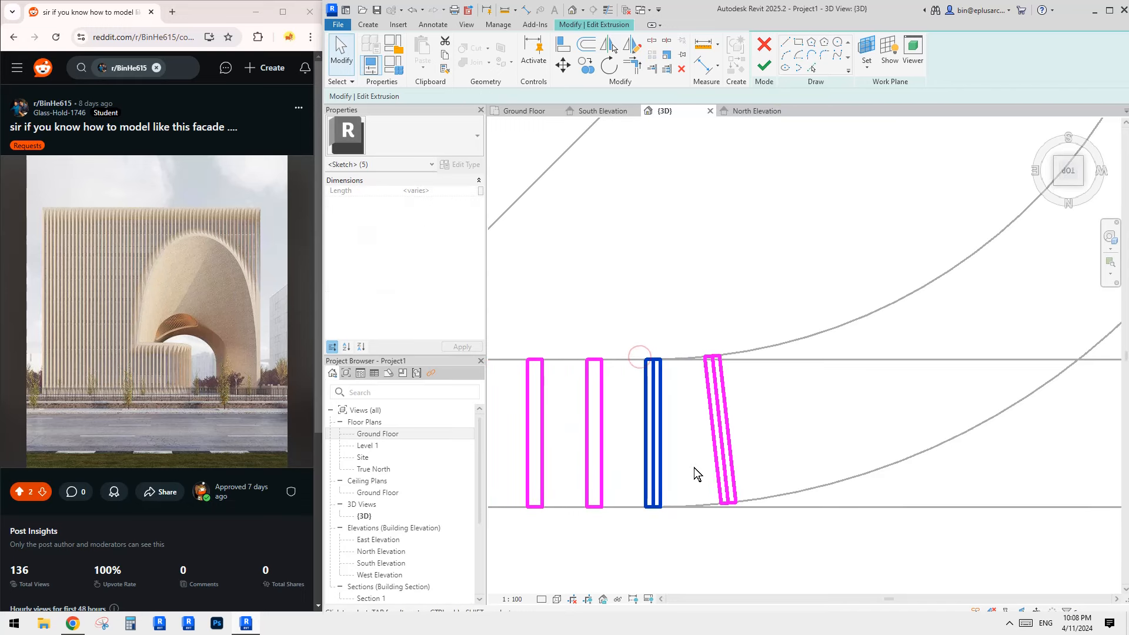
pyautogui.press('m')
pyautogui.press('m')
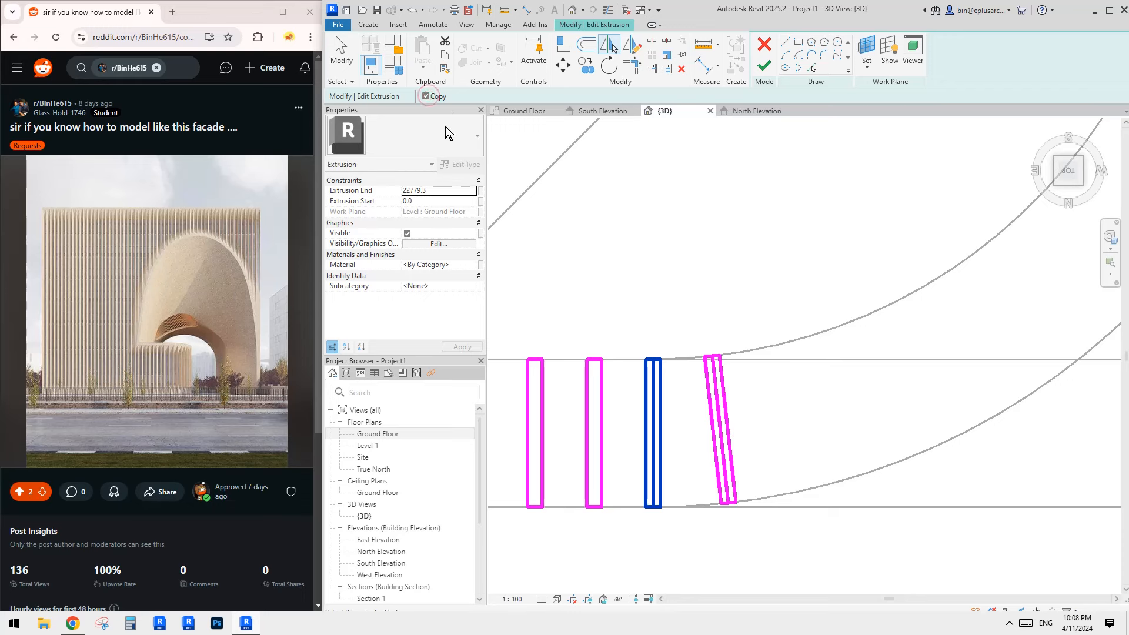
pyautogui.click(720, 379)
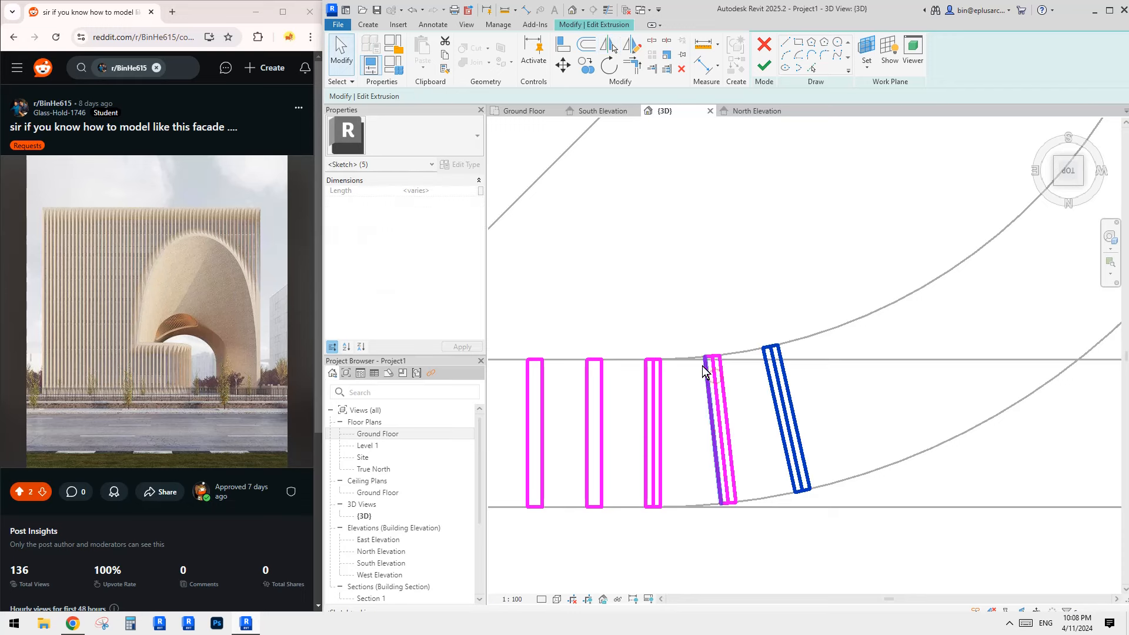
# - Mirror copies of the last straight fin and the first rotated fin about the third fin's centre line
pyautogui.scroll(-2, 747, 341)
pyautogui.moveTo(651, 272); pyautogui.dragTo(750, 467)
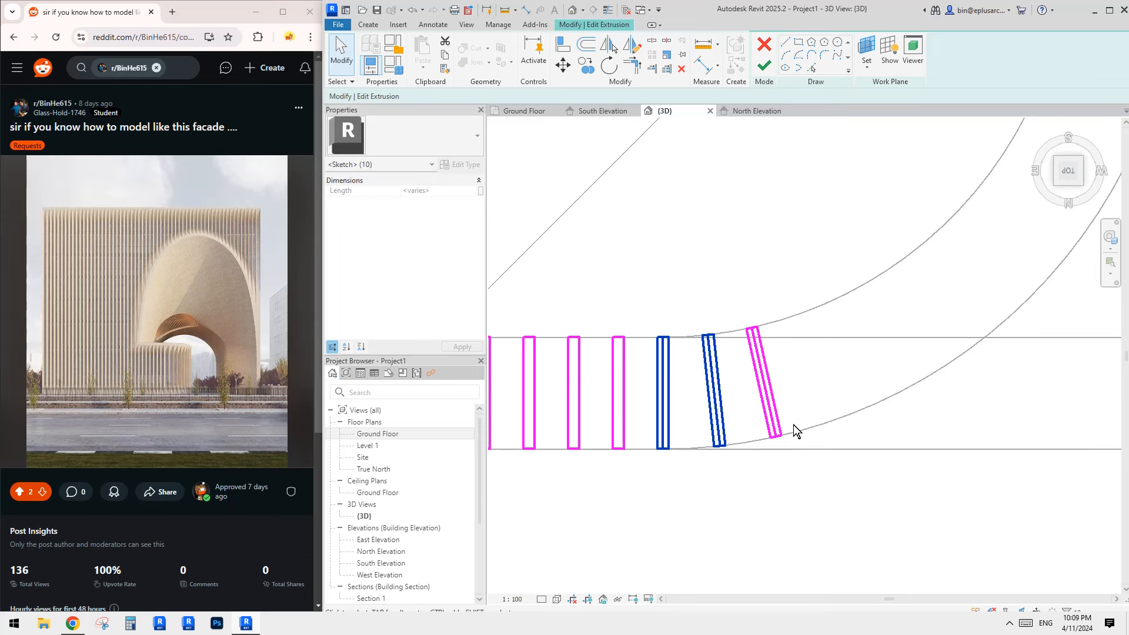
pyautogui.moveTo(764, 383); pyautogui.dragTo(757, 405, button='middle')
pyautogui.press('Escape')
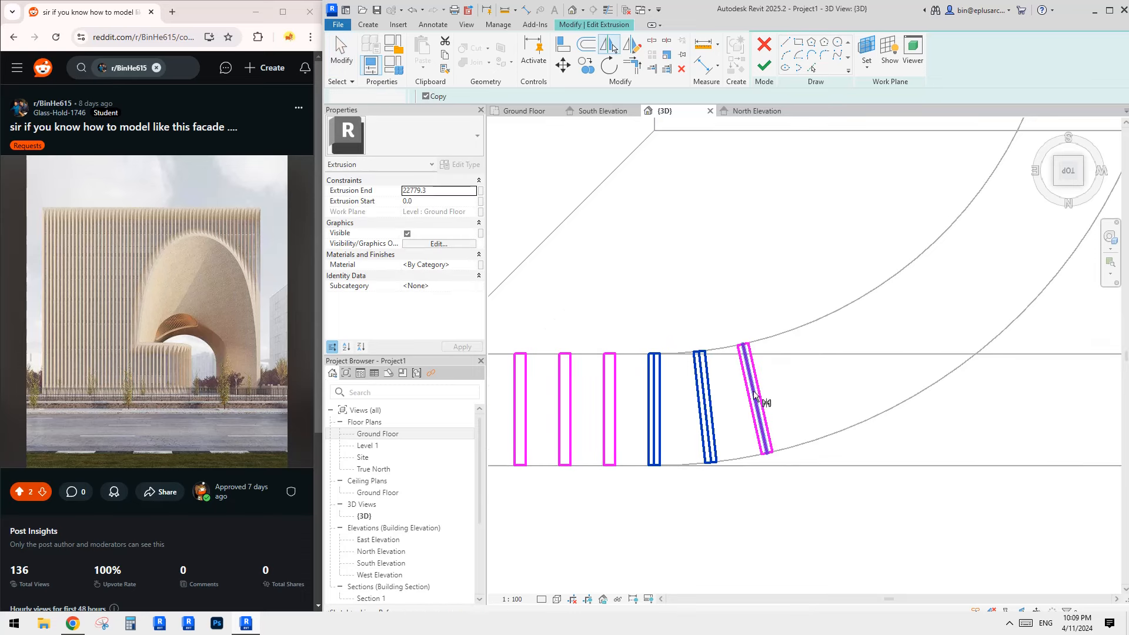
# - Mirror copies of the last straight fin and the first three arc fins about the fifth fin's centre line
pyautogui.scroll(-2, 723, 370)
pyautogui.moveTo(686, 334); pyautogui.dragTo(780, 463)
pyautogui.scroll(2, 794, 427)
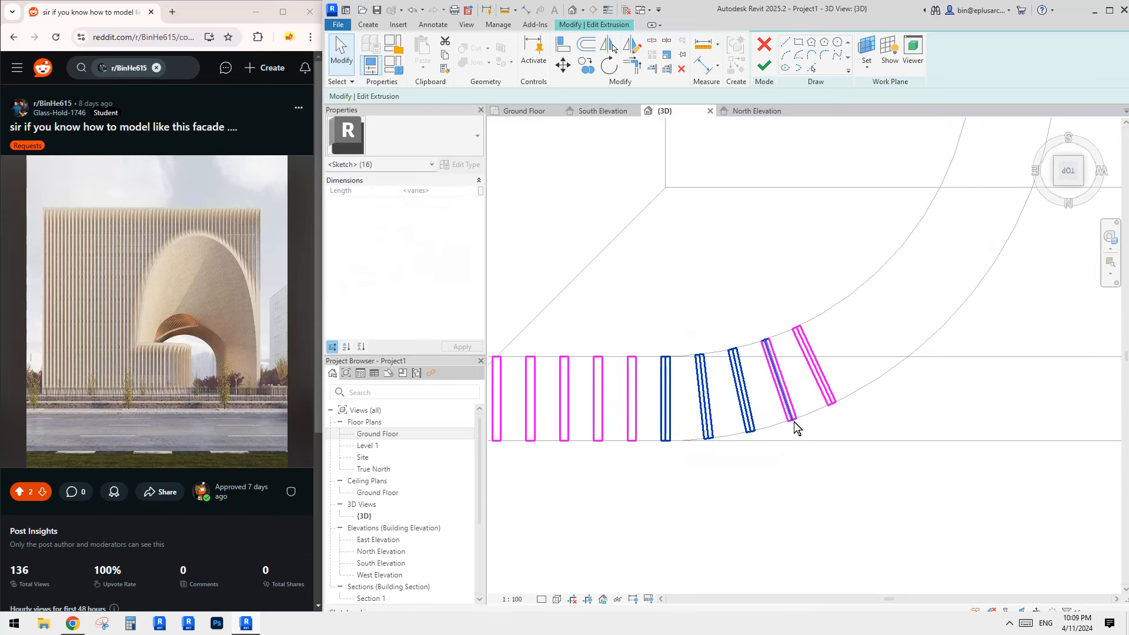
pyautogui.scroll(1, 796, 398)
pyautogui.moveTo(797, 399)
pyautogui.mouseDown(button='middle')
pyautogui.moveTo(784, 436)
pyautogui.moveTo(770, 427)
pyautogui.mouseUp(button='middle')
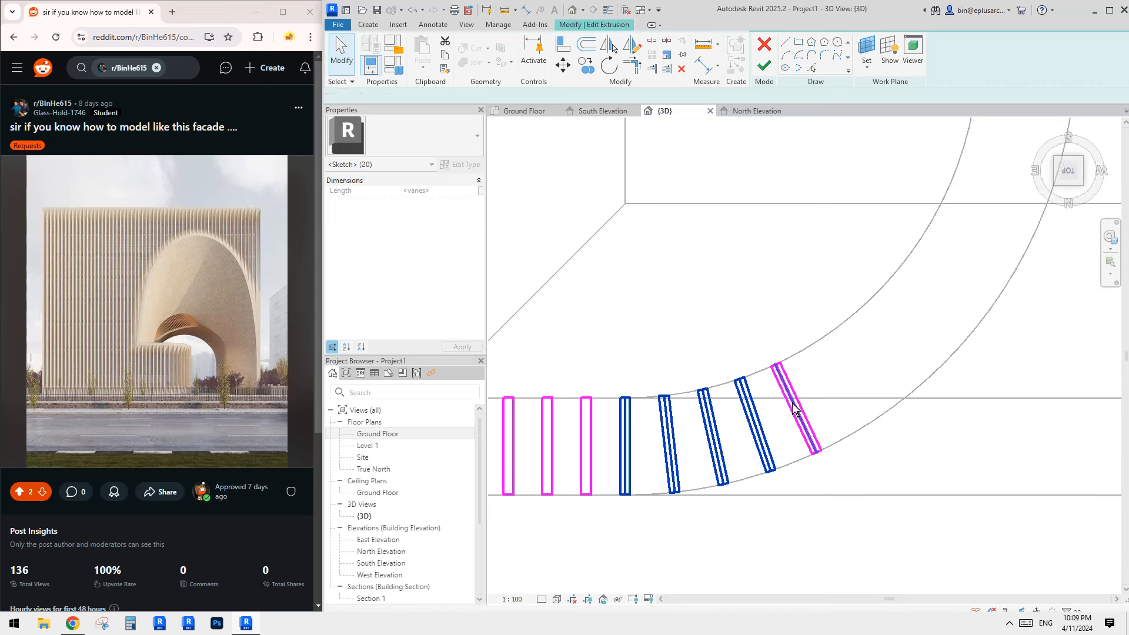
pyautogui.scroll(1, 788, 384)
pyautogui.press('m')
pyautogui.press('m')
pyautogui.click(776, 404)
pyautogui.scroll(-2, 739, 391)
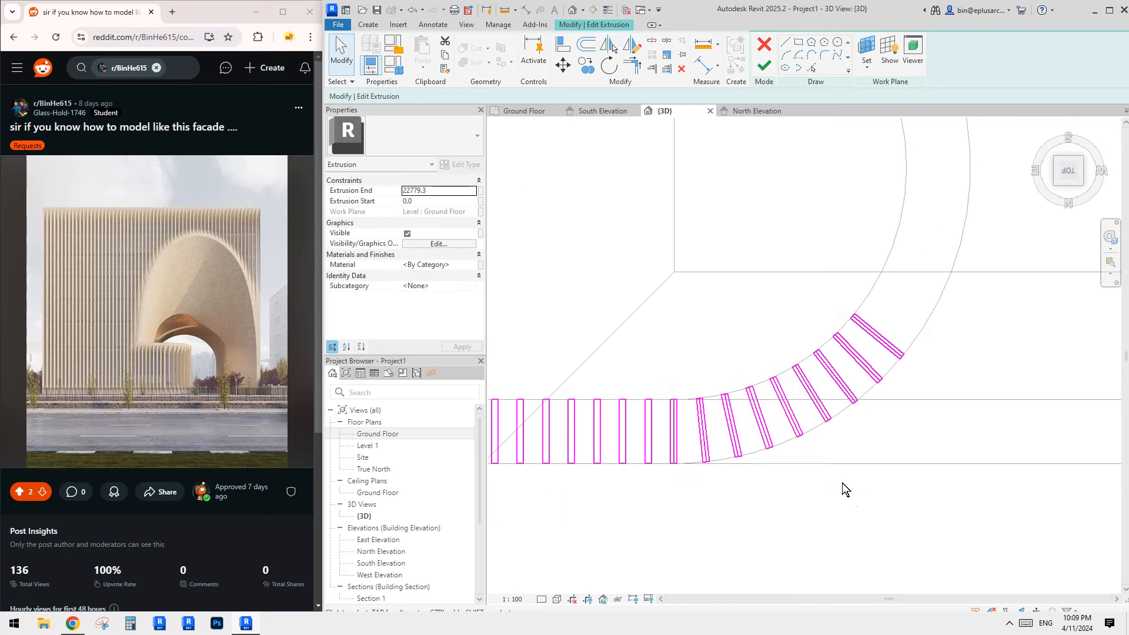
# - Mirror copies of the last straight fin and the first seven arc fins about the outermost arc fin's centre line
pyautogui.moveTo(874, 513); pyautogui.dragTo(664, 348)
pyautogui.moveTo(815, 323); pyautogui.dragTo(836, 346)
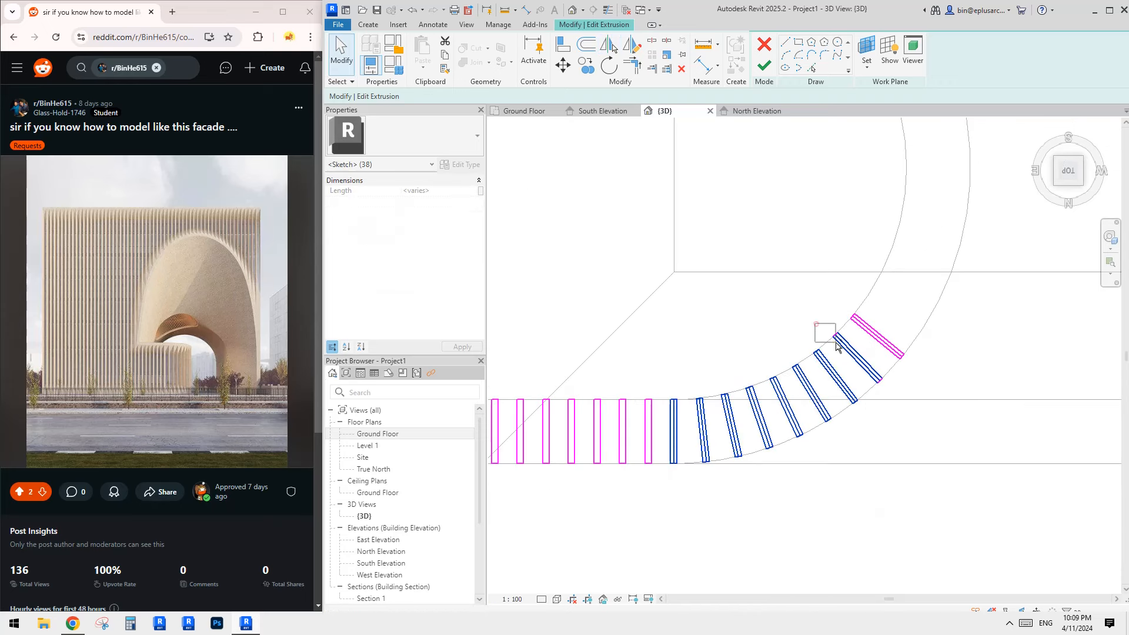
pyautogui.moveTo(898, 379); pyautogui.dragTo(853, 390, button='middle')
pyautogui.scroll(2, 844, 360)
pyautogui.press('m')
pyautogui.press('m')
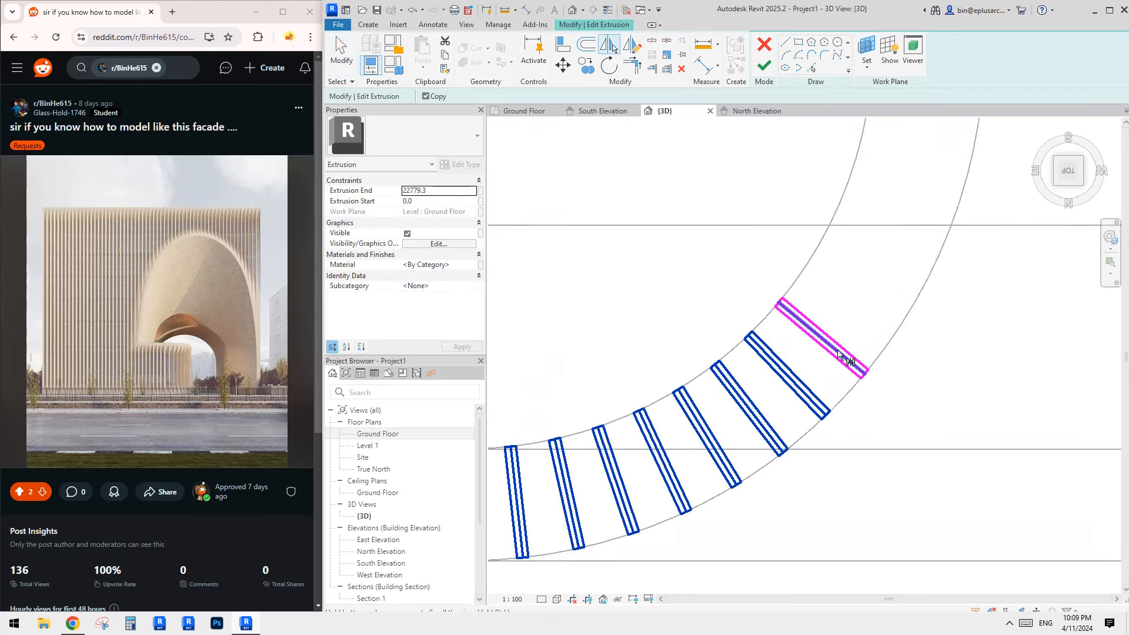
pyautogui.click(831, 345)
pyautogui.scroll(-3, 825, 339)
pyautogui.moveTo(824, 339); pyautogui.dragTo(811, 404, button='middle')
pyautogui.moveTo(830, 294); pyautogui.dragTo(823, 333, button='middle')
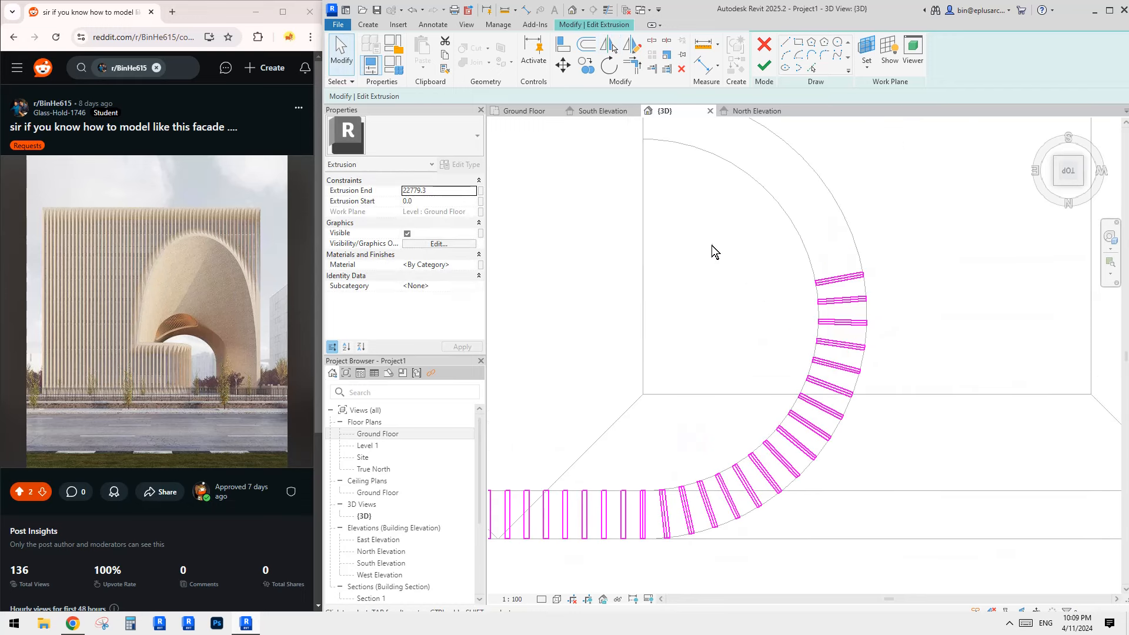
# - Mirror copies of the eight arc fins preceding the outermost one about the outermost fin's centre line
pyautogui.moveTo(712, 244); pyautogui.dragTo(921, 439)
pyautogui.moveTo(770, 290); pyautogui.dragTo(869, 450)
pyautogui.moveTo(923, 481); pyautogui.dragTo(926, 469)
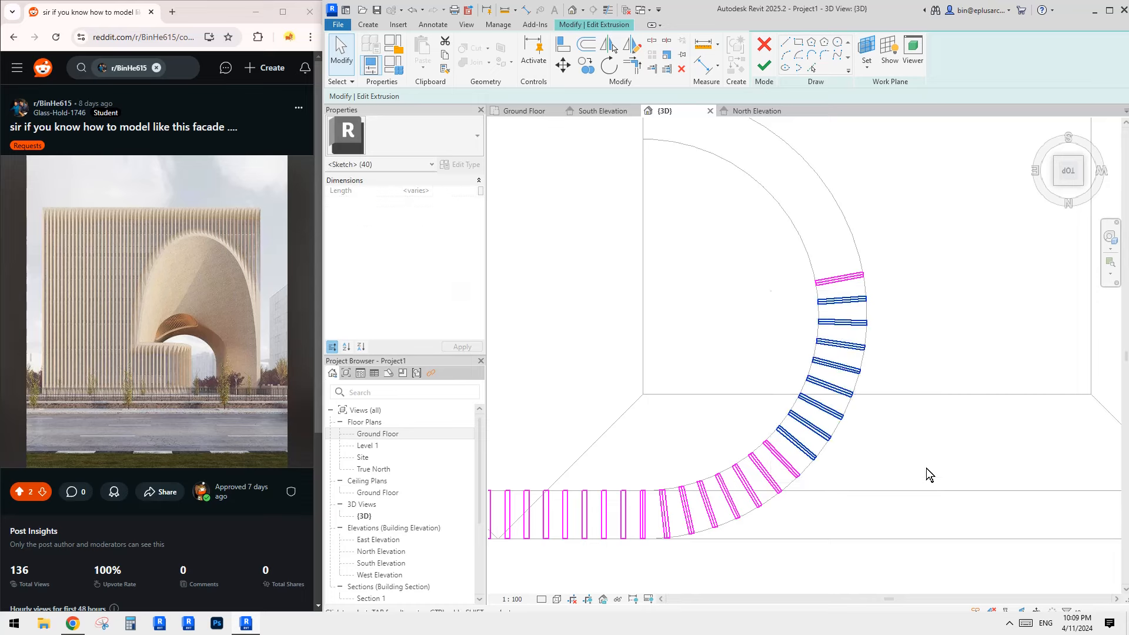
pyautogui.scroll(5, 846, 317)
pyautogui.press('m')
pyautogui.press('m')
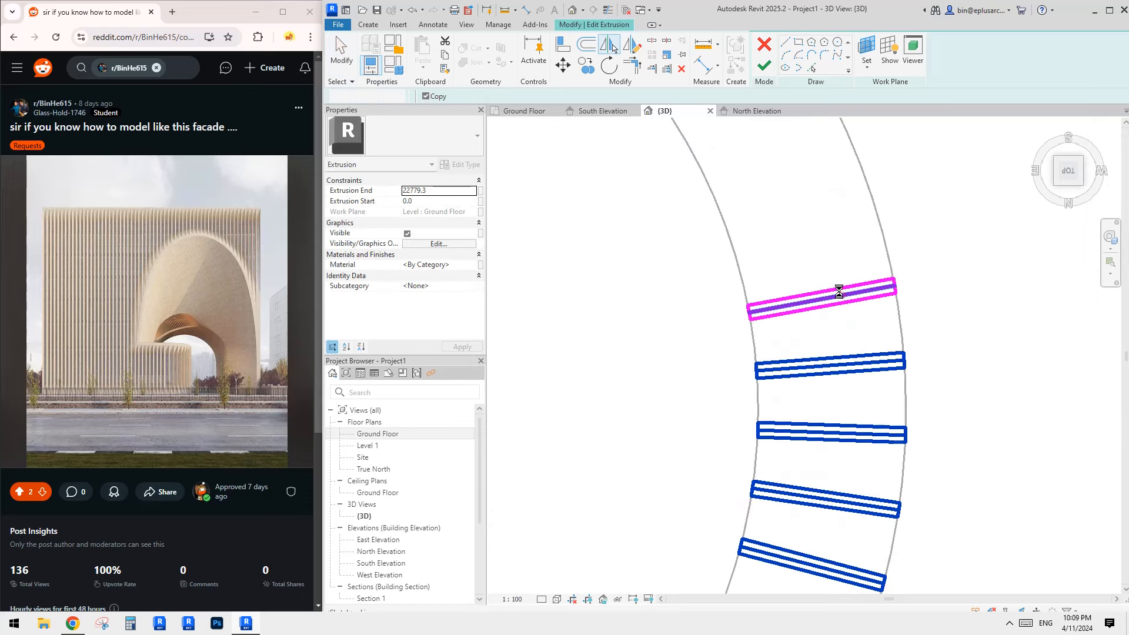
pyautogui.click(839, 292)
pyautogui.scroll(-5, 839, 292)
# - Extend the fins past the arc's end by mirroring copies of the seven fins preceding the new outermost fin about its centre line
pyautogui.scroll(2, 810, 292)
pyautogui.moveTo(760, 166); pyautogui.dragTo(964, 349)
pyautogui.scroll(5, 801, 234)
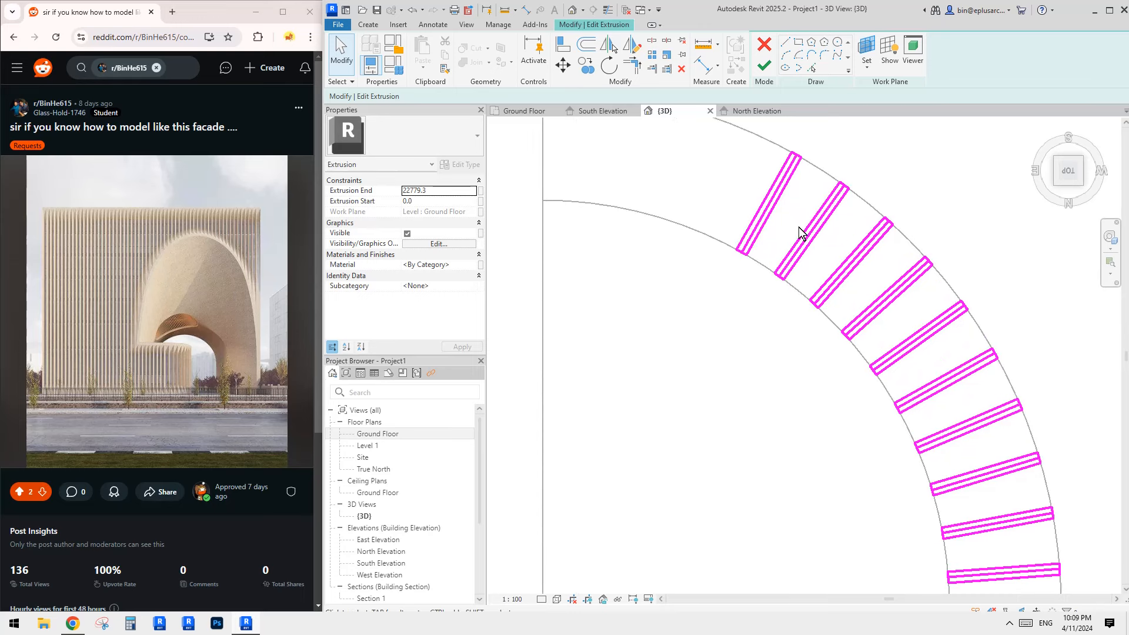
pyautogui.moveTo(750, 168)
pyautogui.mouseDown()
pyautogui.moveTo(1061, 491)
pyautogui.moveTo(1055, 499)
pyautogui.mouseUp()
pyautogui.press('m')
pyautogui.press('m')
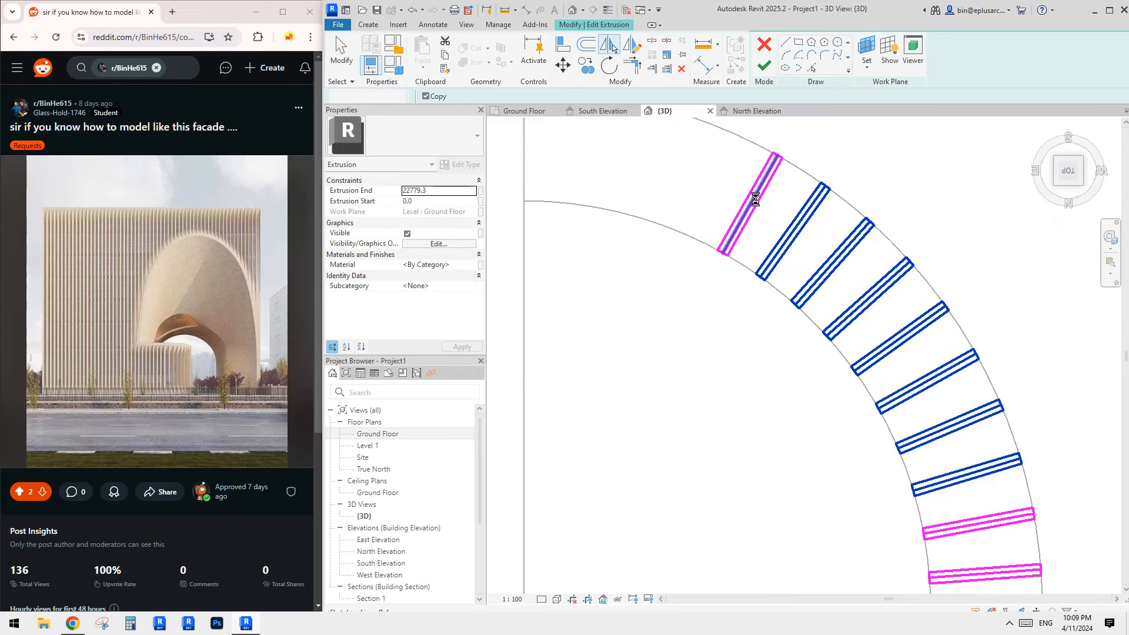
pyautogui.click(755, 200)
# - Delete the three mirrored fins that lie beyond the end of the arc
pyautogui.scroll(-3, 675, 220)
pyautogui.moveTo(599, 170); pyautogui.dragTo(759, 362)
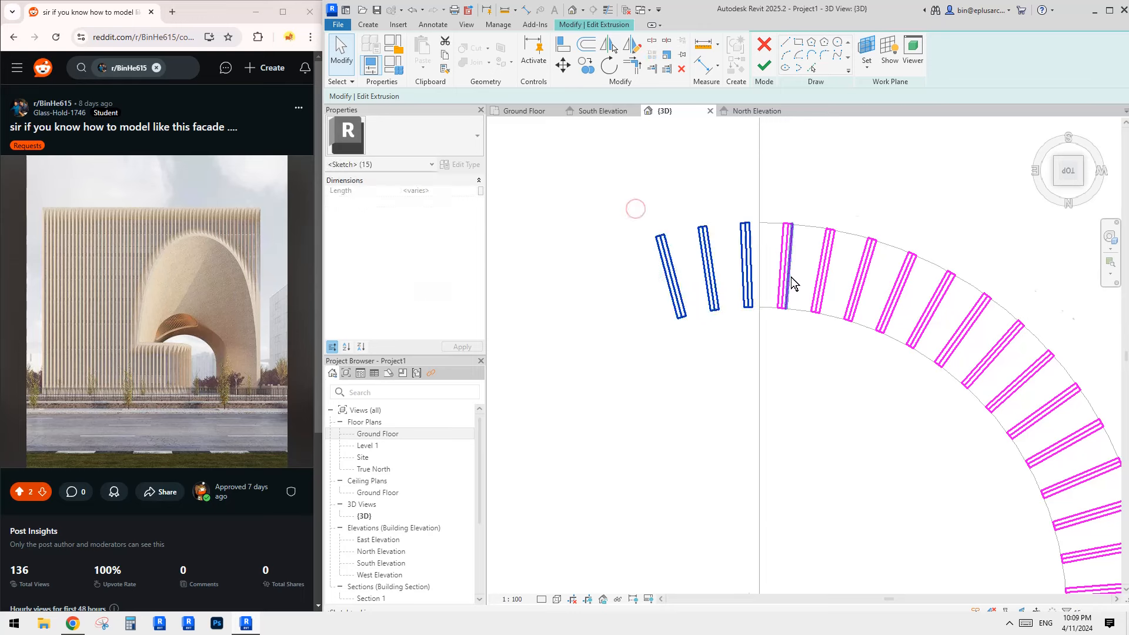
pyautogui.press('Delete')
# - Delete the centre lines inside all the fins around the arc, including the one in the last straight fin
pyautogui.scroll(2, 791, 277)
pyautogui.click(901, 273)
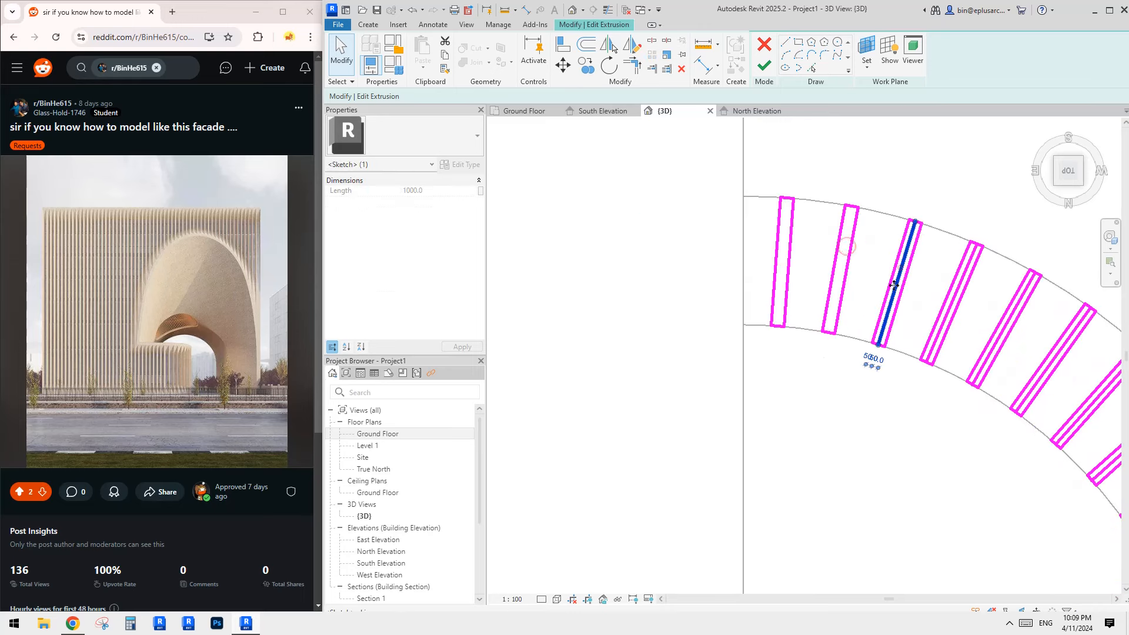
pyautogui.scroll(-1, 893, 285)
pyautogui.moveTo(893, 285); pyautogui.dragTo(733, 278, button='middle')
pyautogui.press('Delete')
pyautogui.click(795, 267)
pyautogui.press('Delete')
pyautogui.click(838, 296)
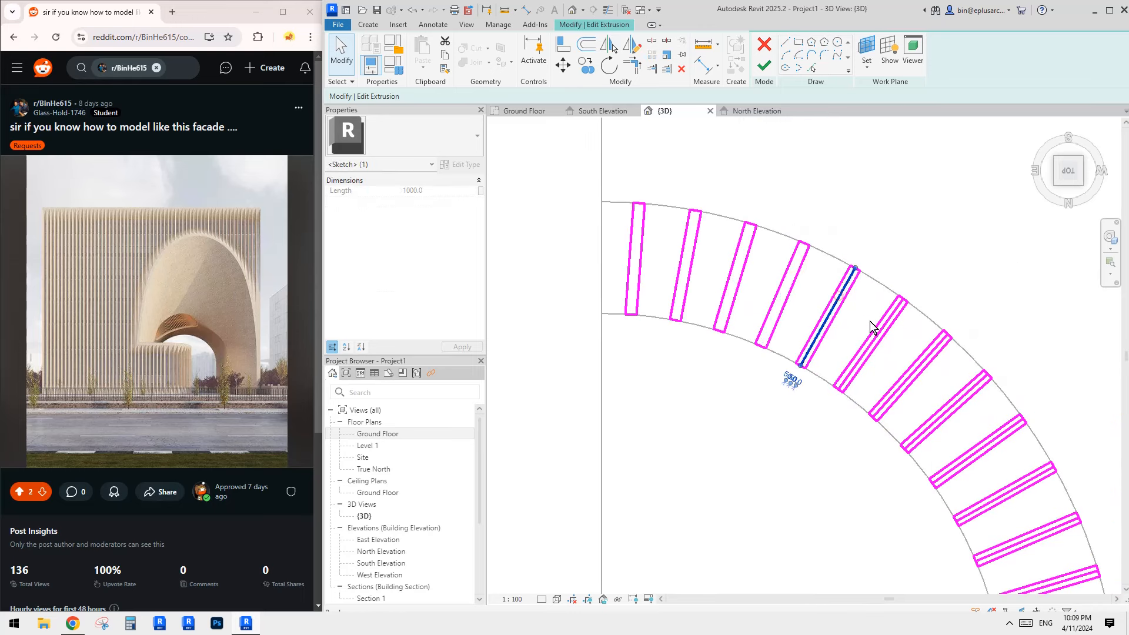
pyautogui.moveTo(882, 326); pyautogui.dragTo(762, 291, button='middle')
pyautogui.press('Delete')
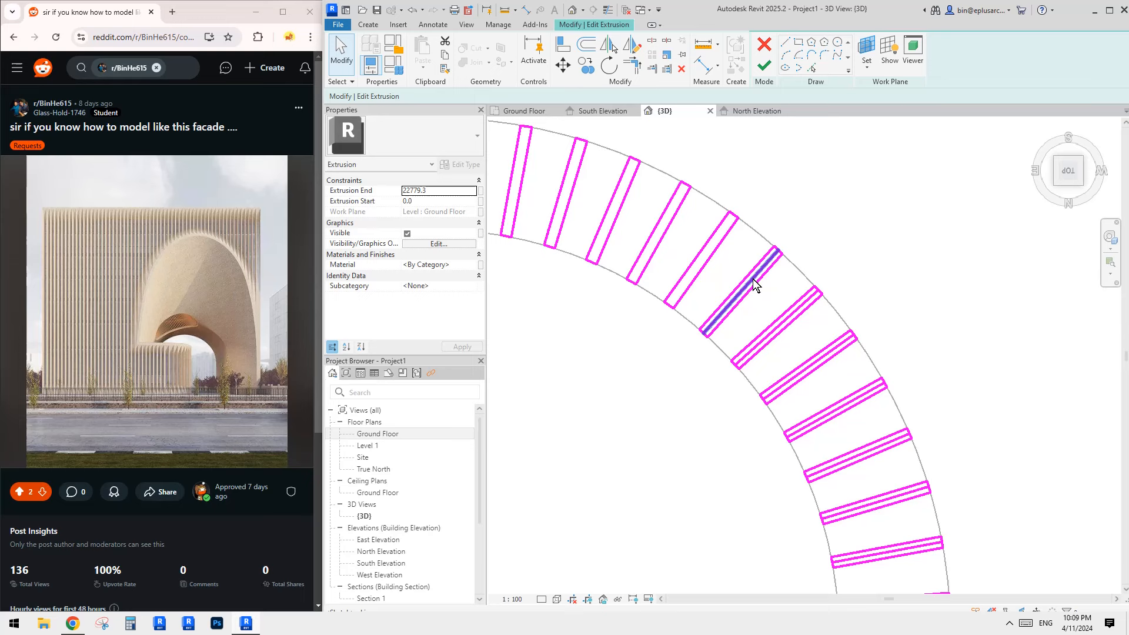
pyautogui.click(793, 313)
pyautogui.press('Delete')
pyautogui.click(821, 356)
pyautogui.press('Delete')
pyautogui.click(842, 403)
pyautogui.press('Delete')
pyautogui.moveTo(862, 450); pyautogui.dragTo(831, 347, button='middle')
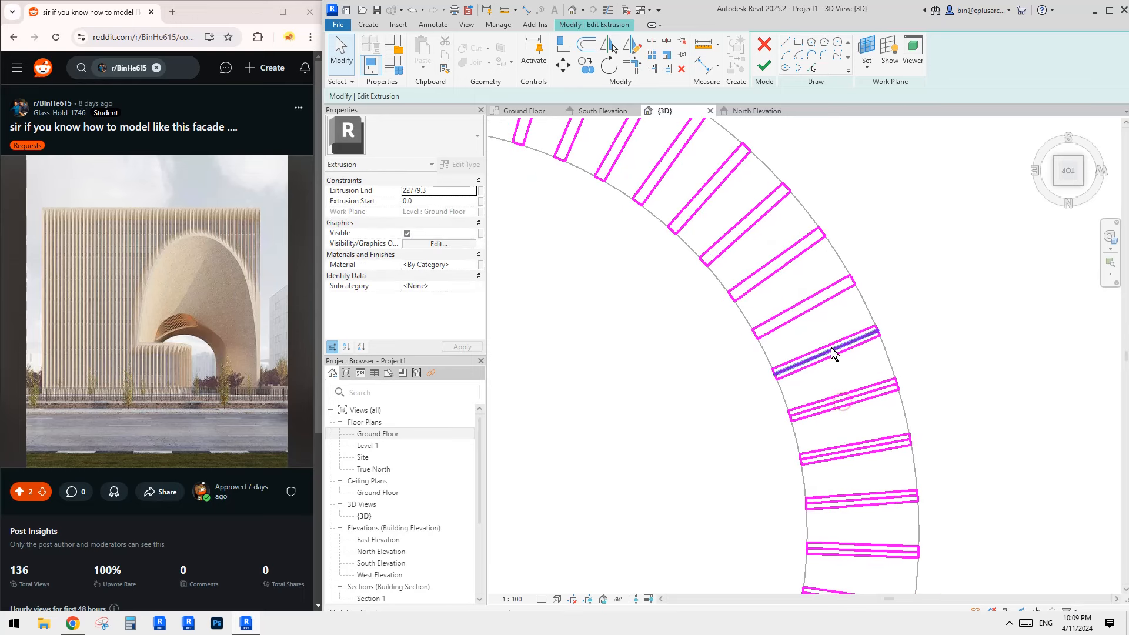
pyautogui.press('Delete')
pyautogui.click(844, 402)
pyautogui.press('Delete')
pyautogui.moveTo(857, 468); pyautogui.dragTo(839, 357, button='middle')
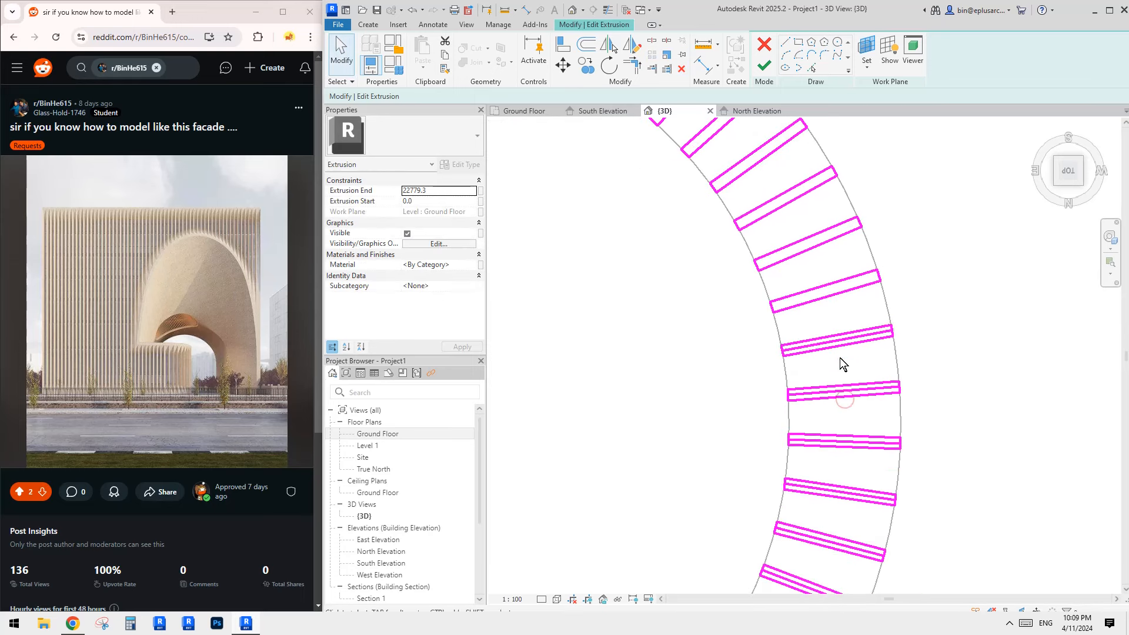
pyautogui.click(832, 339)
pyautogui.press('Delete')
pyautogui.click(831, 391)
pyautogui.press('Delete')
pyautogui.click(827, 441)
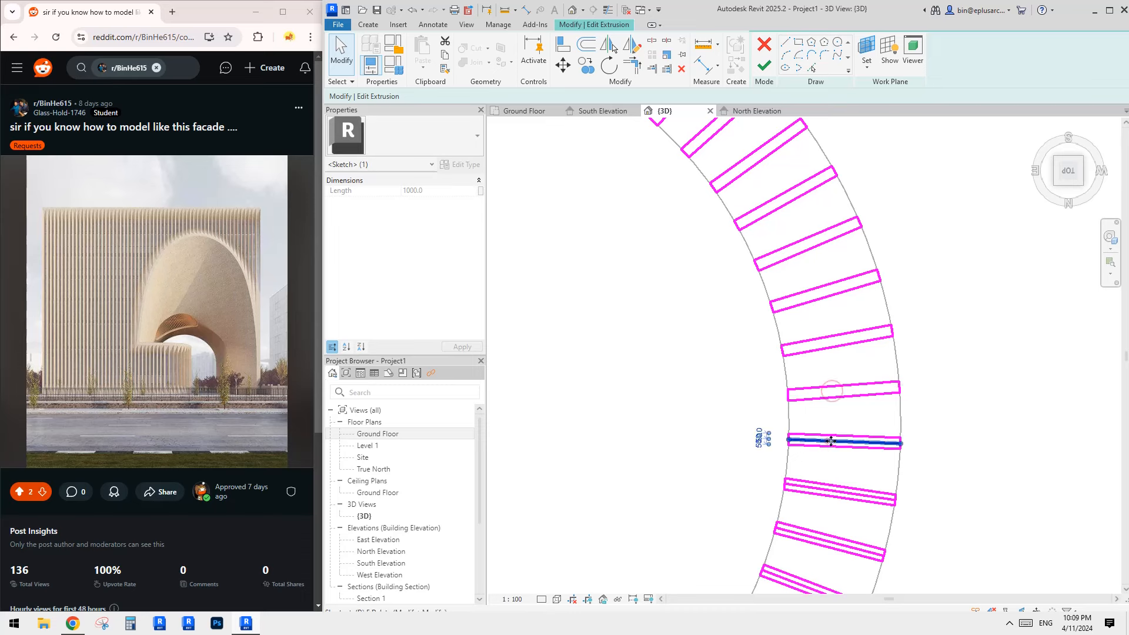
pyautogui.press('Delete')
pyautogui.moveTo(829, 444); pyautogui.dragTo(875, 291, button='middle')
pyautogui.click(880, 319)
pyautogui.press('Delete')
pyautogui.click(846, 366)
pyautogui.press('Delete')
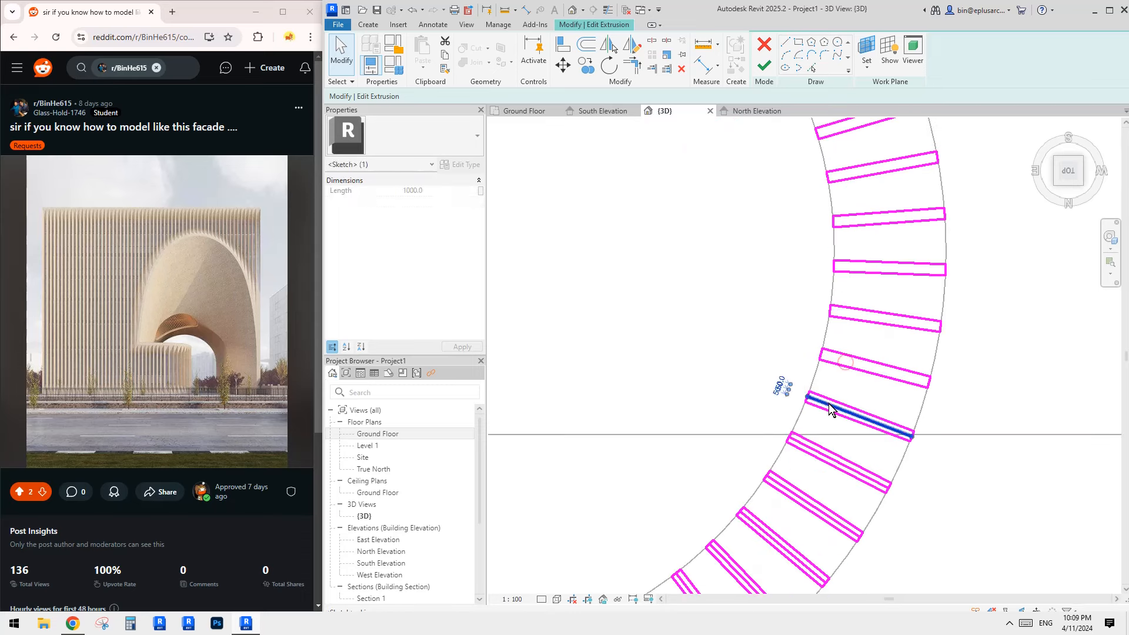
pyautogui.click(828, 403)
pyautogui.press('Delete')
pyautogui.click(810, 448)
pyautogui.press('Delete')
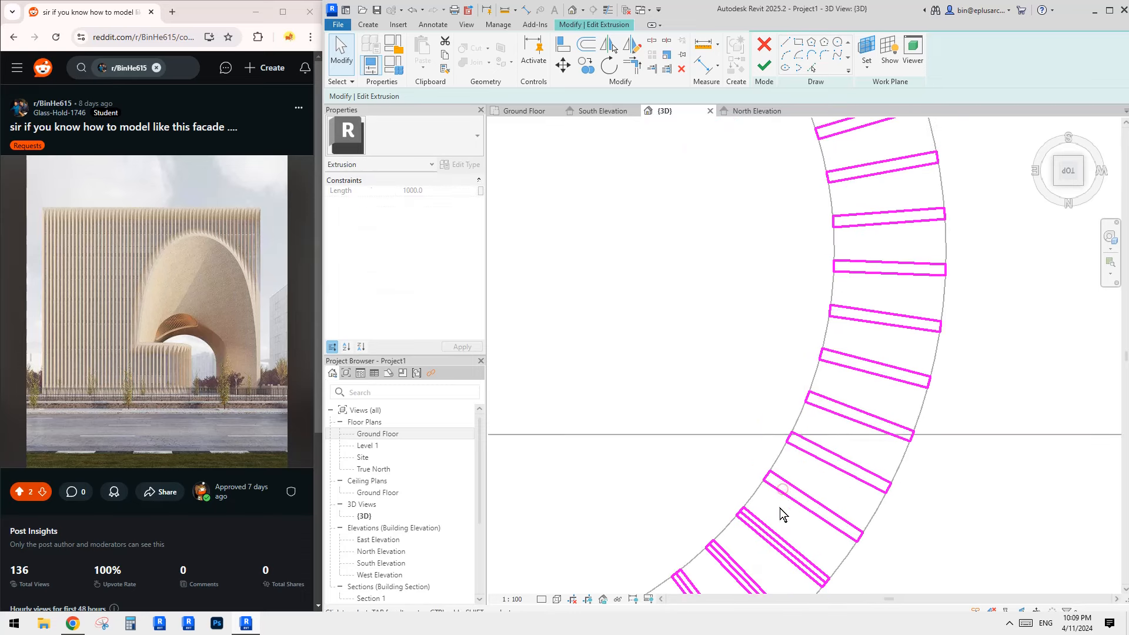
pyautogui.scroll(2, 780, 508)
pyautogui.moveTo(780, 508); pyautogui.dragTo(838, 268, button='middle')
pyautogui.click(821, 291)
pyautogui.press('Delete')
pyautogui.click(763, 330)
pyautogui.press('Delete')
pyautogui.click(703, 368)
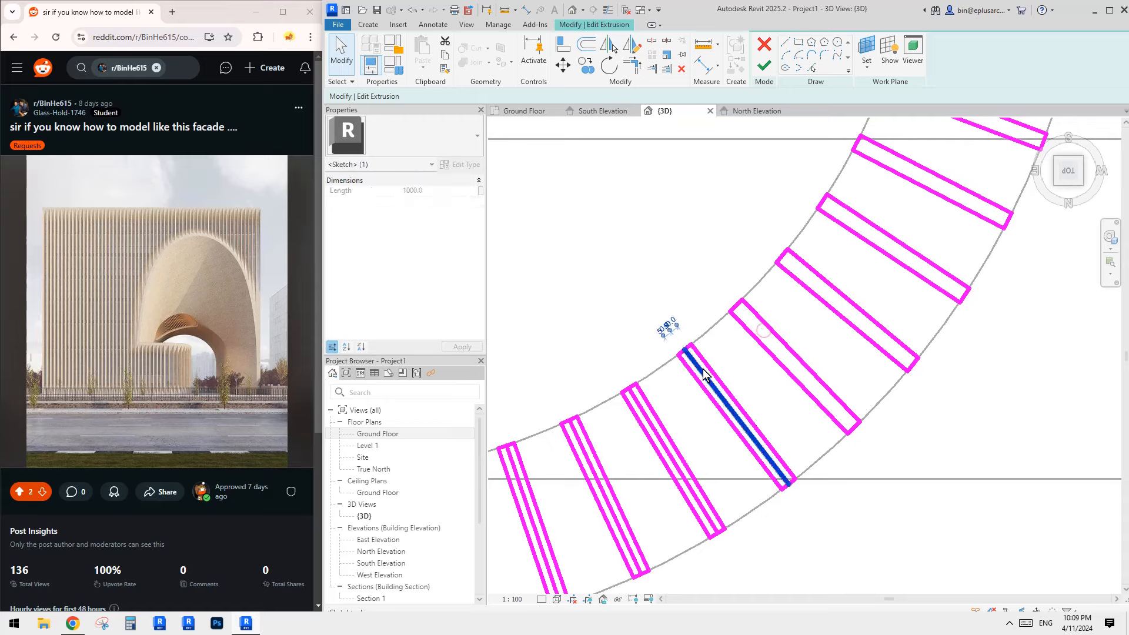
pyautogui.press('Delete')
pyautogui.click(644, 404)
pyautogui.moveTo(579, 443); pyautogui.dragTo(956, 287, button='middle')
pyautogui.press('Delete')
pyautogui.click(958, 286)
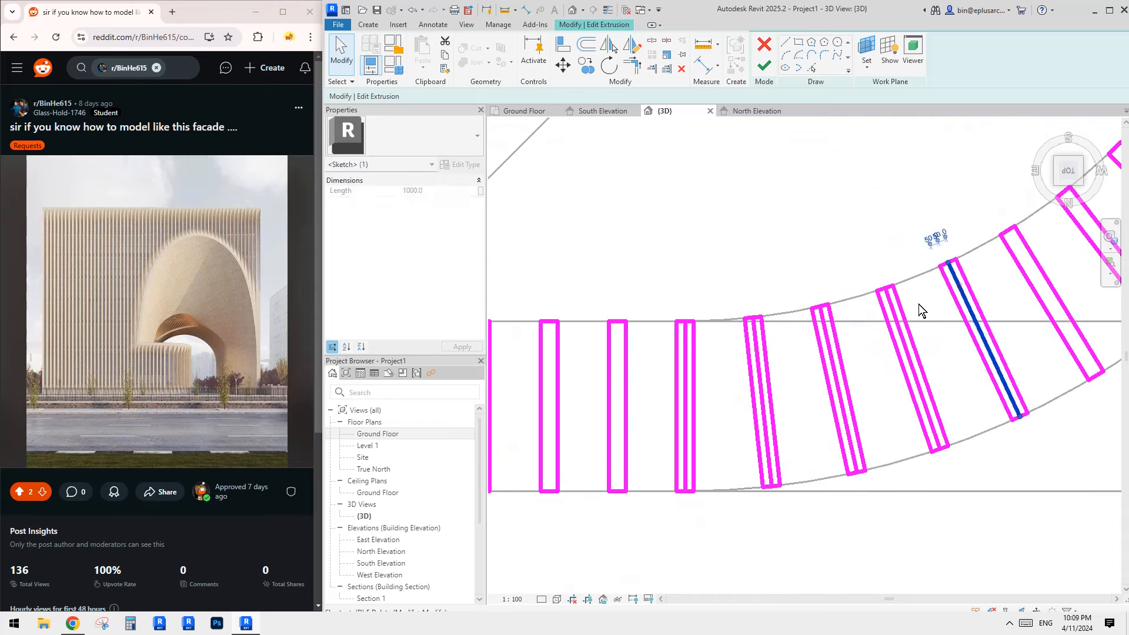
pyautogui.press('Delete')
pyautogui.click(891, 308)
pyautogui.press('Delete')
pyautogui.click(823, 322)
pyautogui.press('Delete')
pyautogui.click(758, 327)
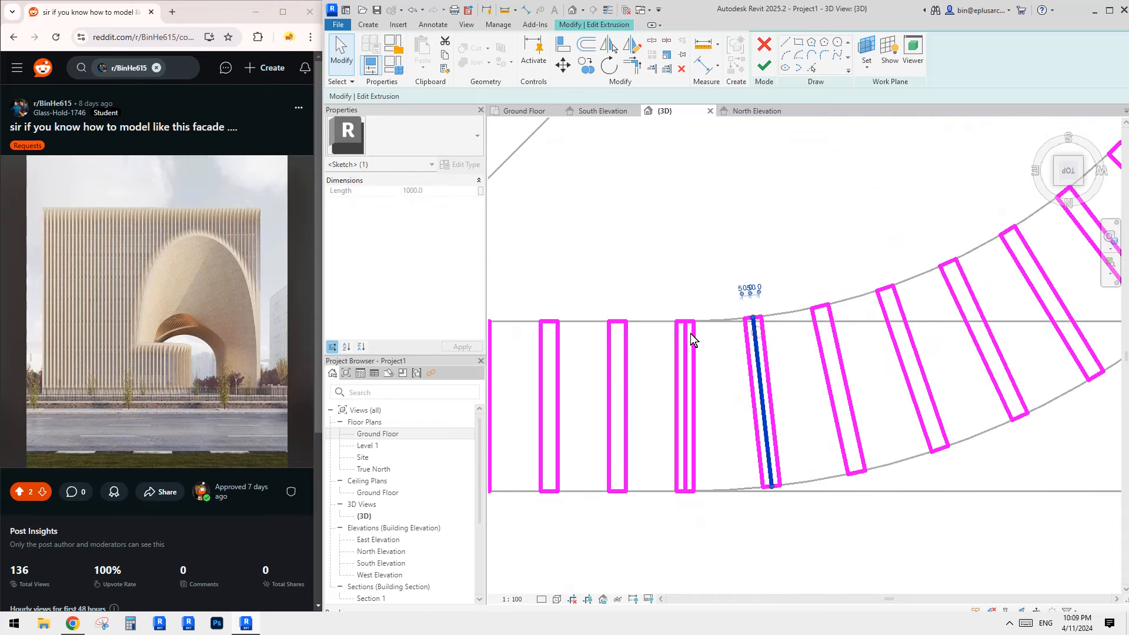
pyautogui.press('Delete')
pyautogui.click(690, 334)
pyautogui.press('Delete')
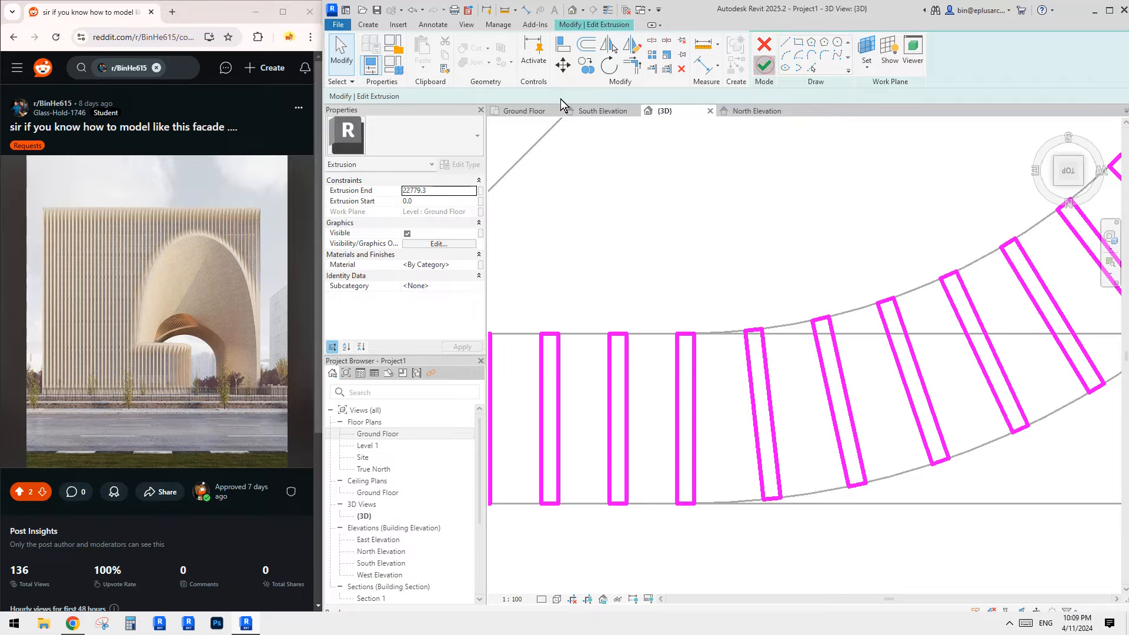
# - Finish the fin extrusion sketch and inspect the fins around the arch in the Shaded visual style
pyautogui.click(764, 64)
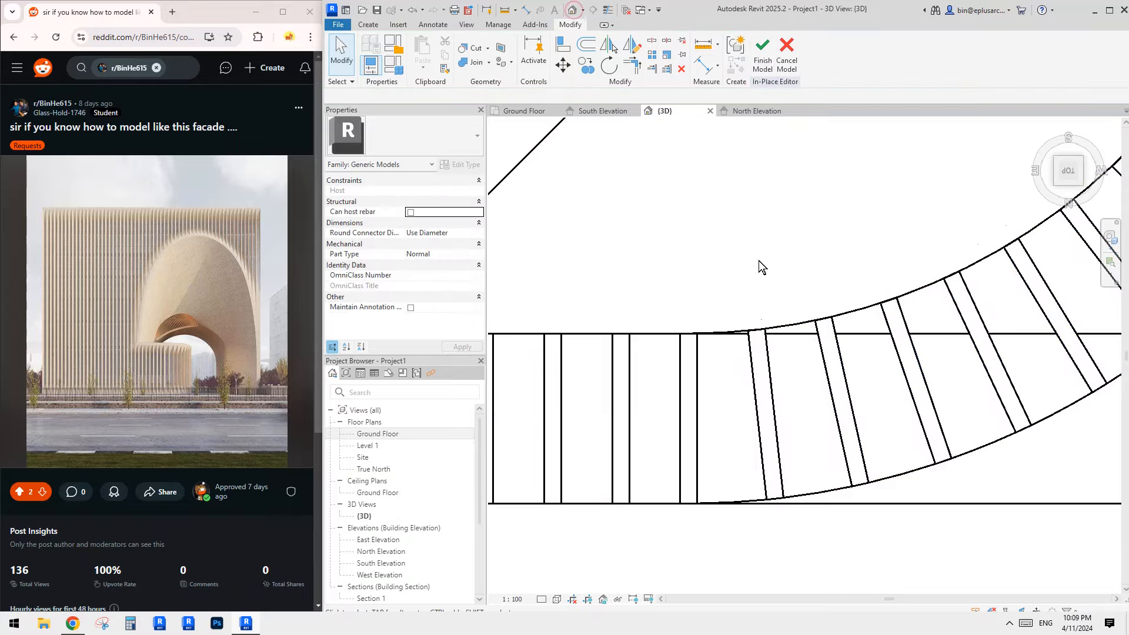
pyautogui.scroll(-5, 760, 268)
pyautogui.keyDown('shift'); pyautogui.moveTo(761, 303); pyautogui.dragTo(721, 220, button='middle'); pyautogui.keyUp('shift')
pyautogui.press('s')
pyautogui.press('d')
pyautogui.moveTo(770, 283)
pyautogui.keyDown('shift'); pyautogui.mouseDown(button='middle')
pyautogui.moveTo(830, 233)
pyautogui.moveTo(839, 205)
pyautogui.moveTo(799, 244)
pyautogui.moveTo(868, 276)
pyautogui.mouseUp(button='middle'); pyautogui.keyUp('shift')
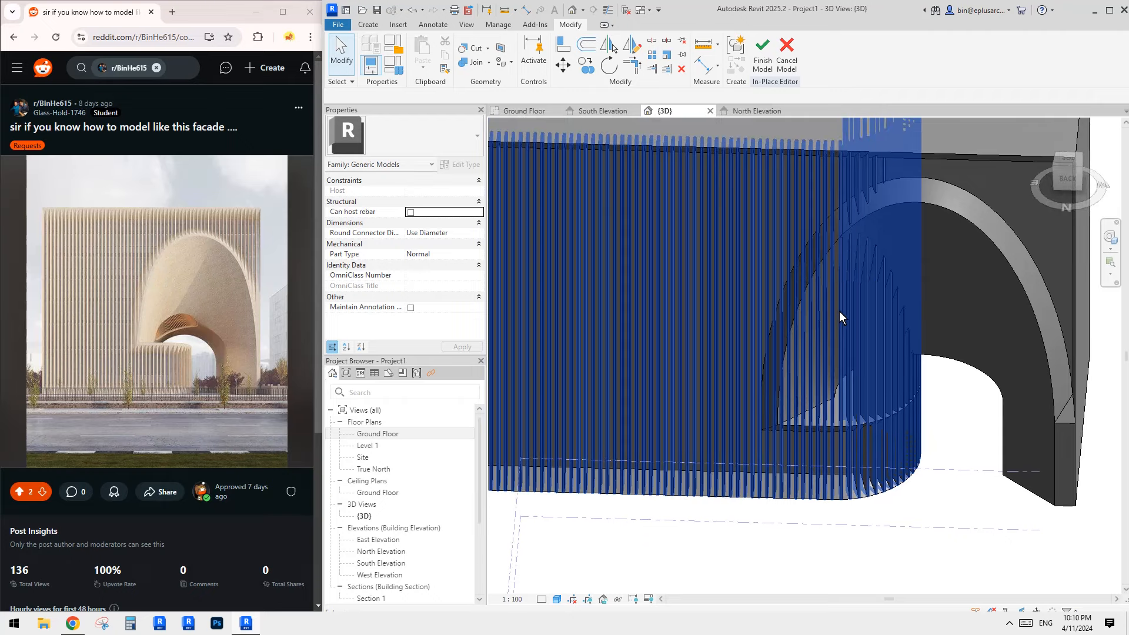
pyautogui.keyDown('shift'); pyautogui.moveTo(850, 318); pyautogui.dragTo(771, 351, button='middle'); pyautogui.keyUp('shift')
pyautogui.scroll(-2, 856, 302)
pyautogui.click(810, 370)
pyautogui.press('Escape')
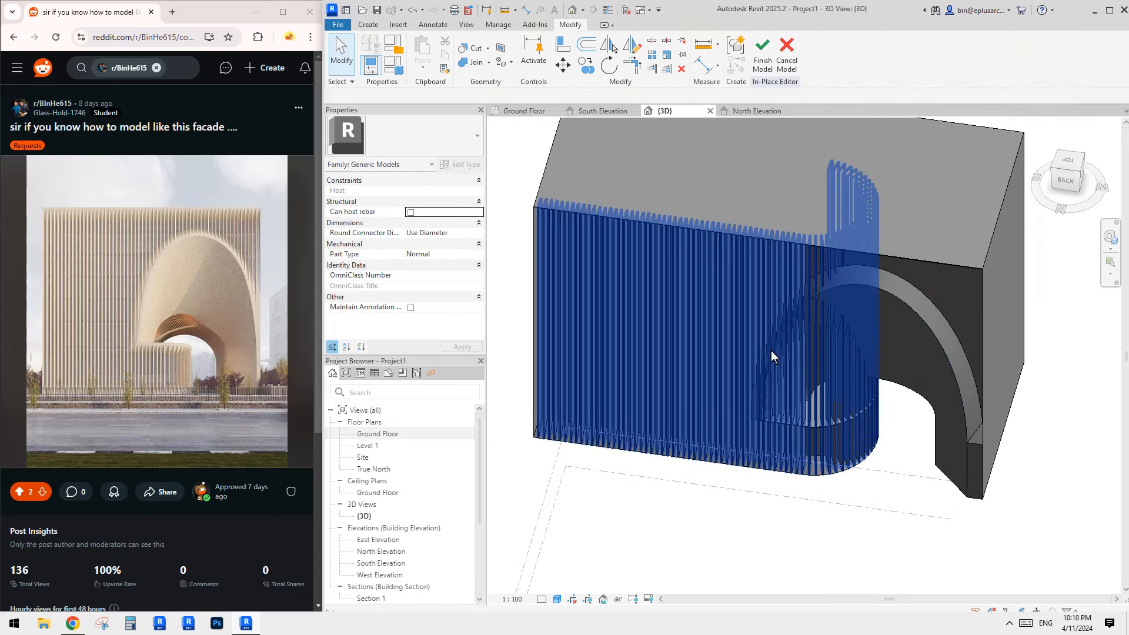
# - Edit the fin extrusion's sketch so that all the fins on the arc are removed, leaving only the straight facade fins
pyautogui.click(772, 282)
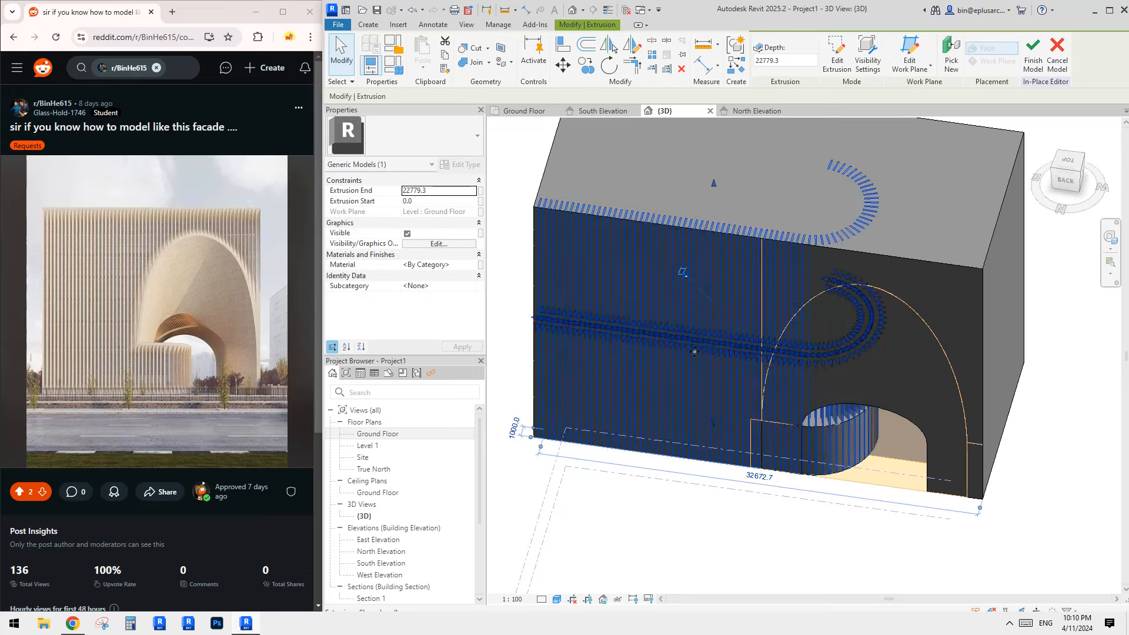
pyautogui.moveTo(774, 348); pyautogui.dragTo(776, 352, button='middle')
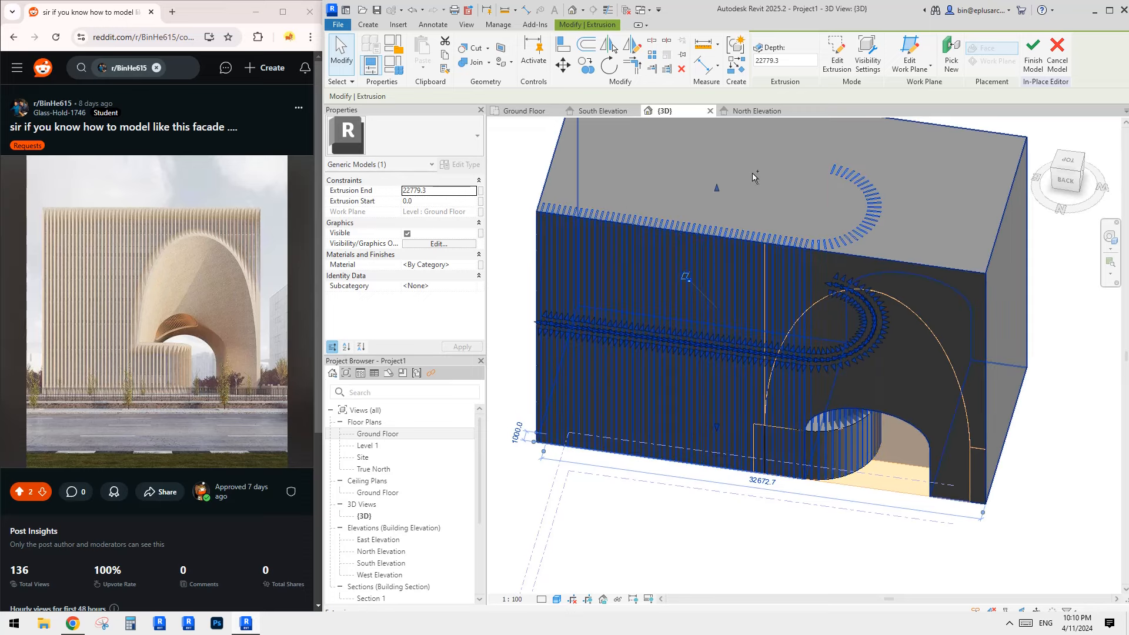
pyautogui.click(837, 62)
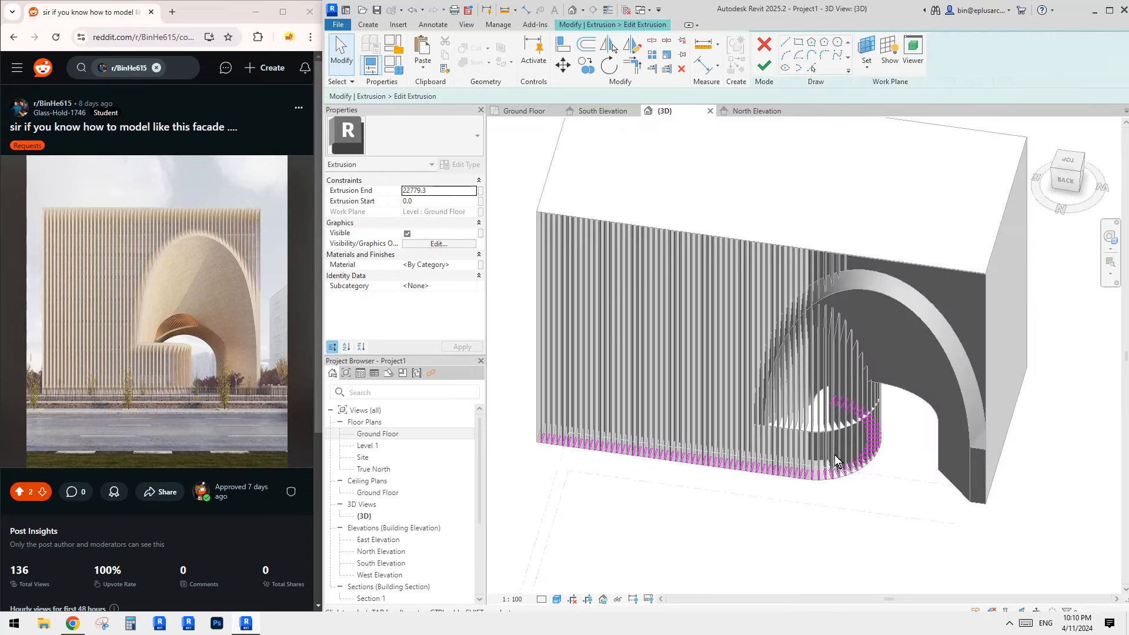
pyautogui.scroll(4, 840, 466)
pyautogui.moveTo(839, 466)
pyautogui.mouseDown(button='middle')
pyautogui.moveTo(821, 463)
pyautogui.moveTo(855, 482)
pyautogui.mouseUp(button='middle')
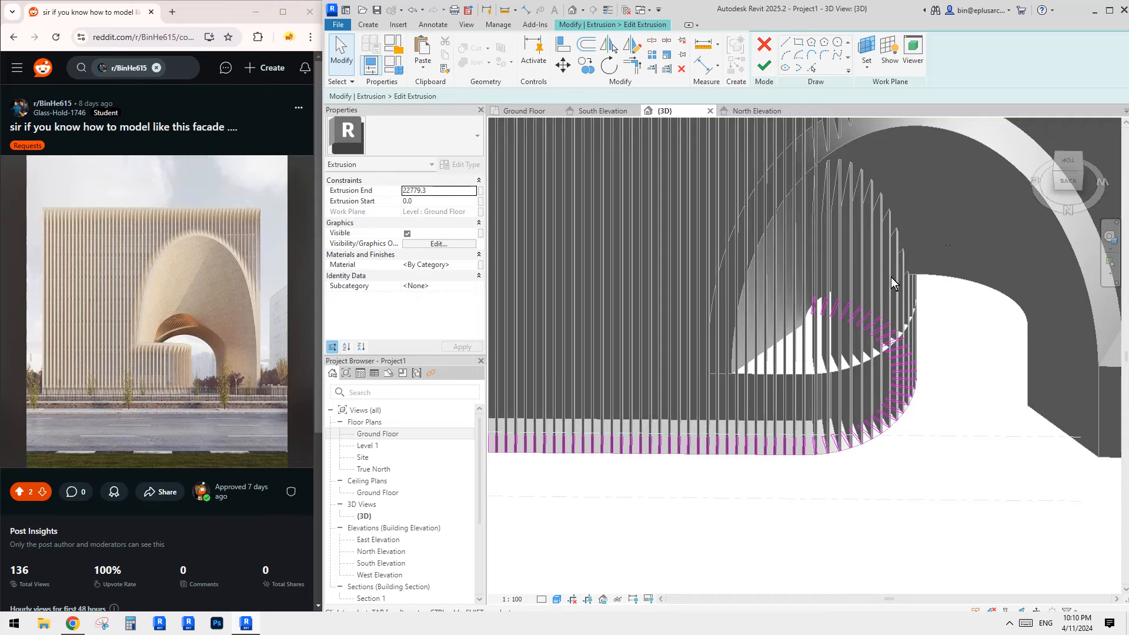
pyautogui.click(1067, 163)
pyautogui.scroll(5, 831, 295)
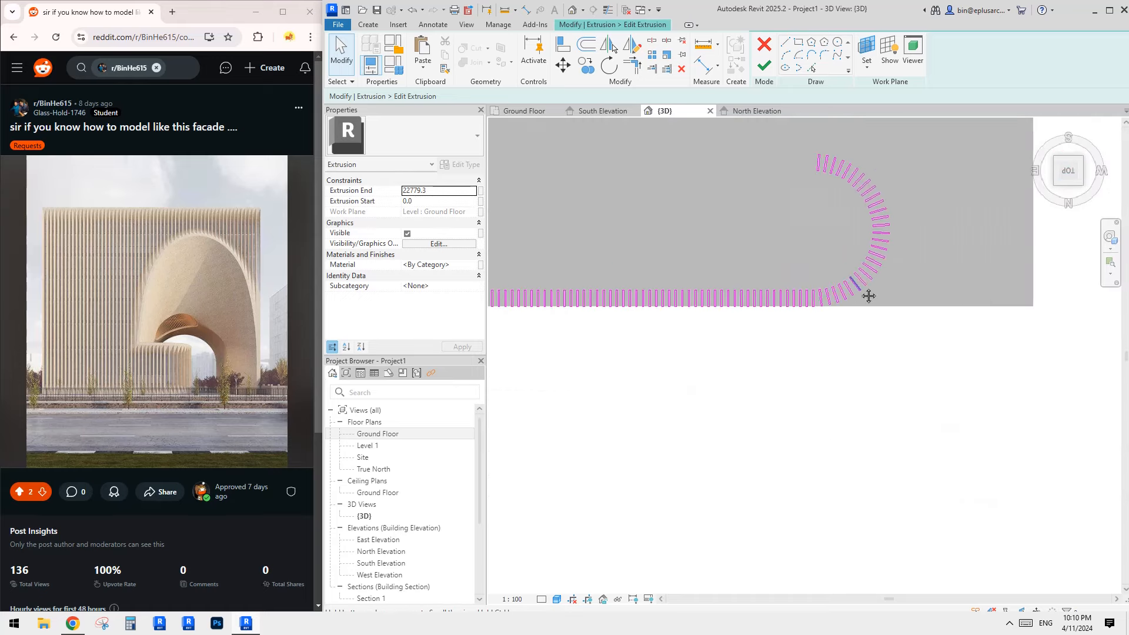
pyautogui.moveTo(782, 135); pyautogui.dragTo(773, 129)
pyautogui.press('Delete')
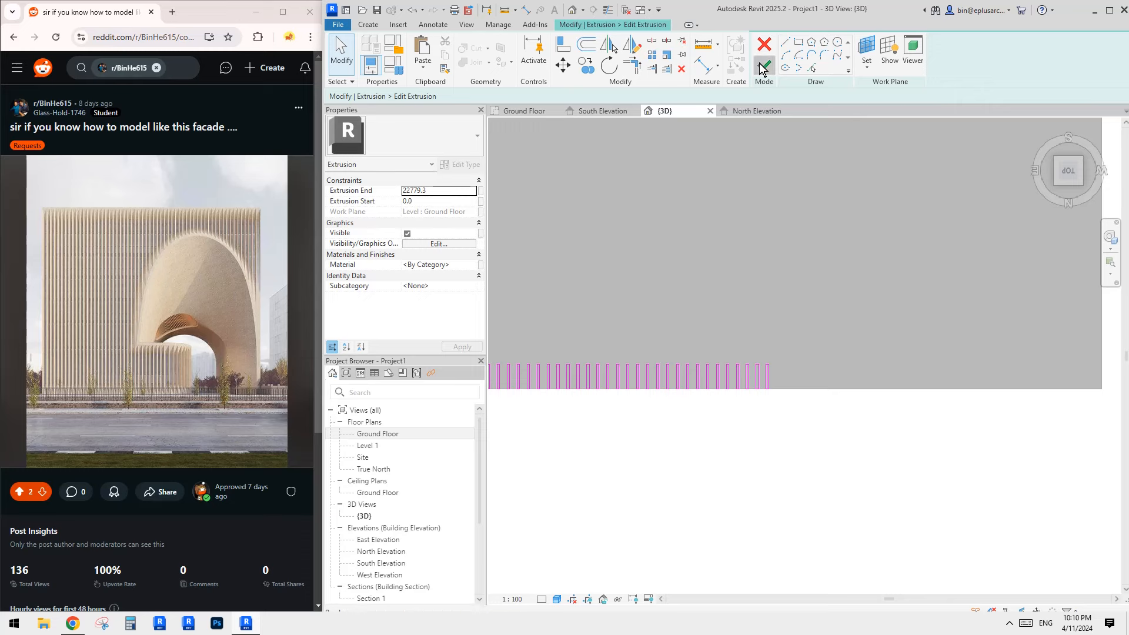
pyautogui.click(763, 67)
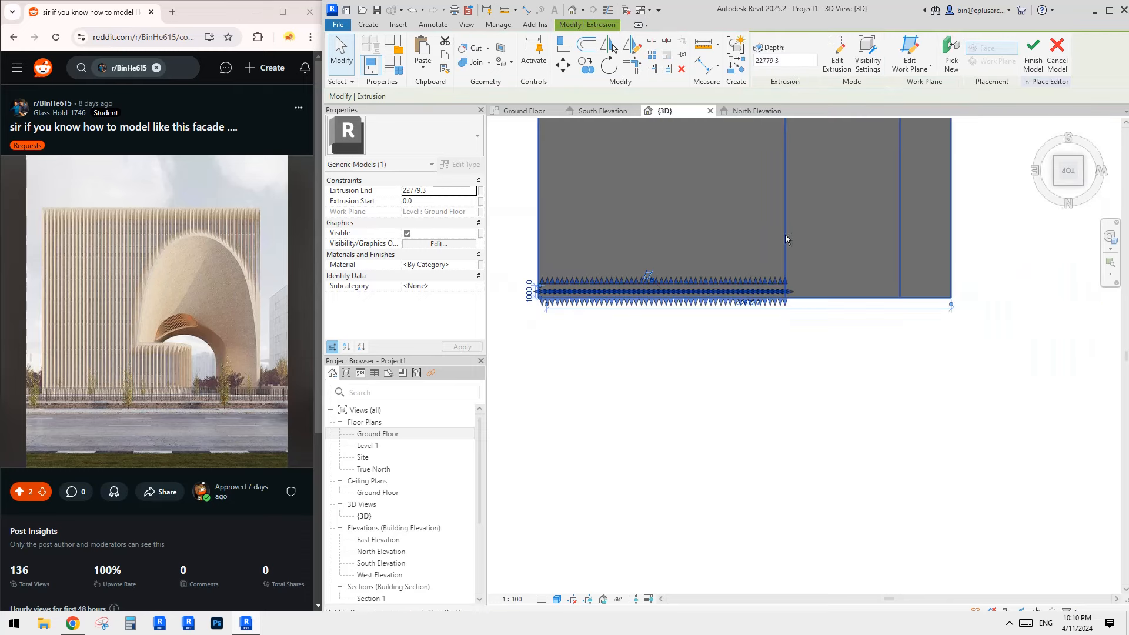
# - Paste the copied fin extrusion aligned to the same place
pyautogui.keyDown('shift'); pyautogui.moveTo(785, 234); pyautogui.dragTo(789, 206, button='middle'); pyautogui.keyUp('shift')
pyautogui.click(421, 69)
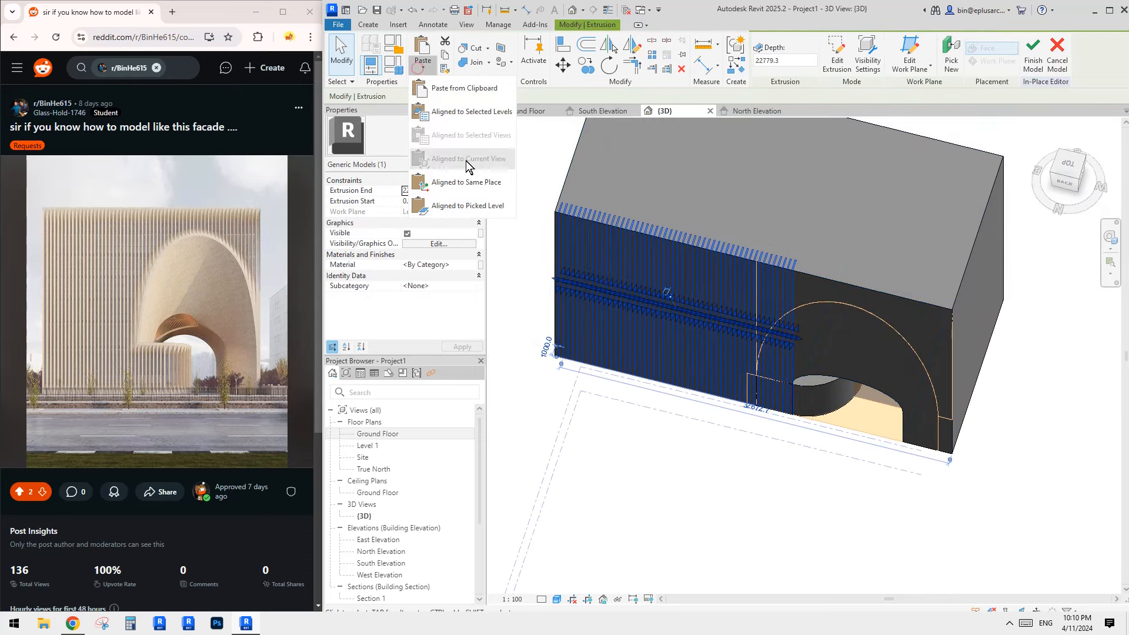
pyautogui.click(466, 168)
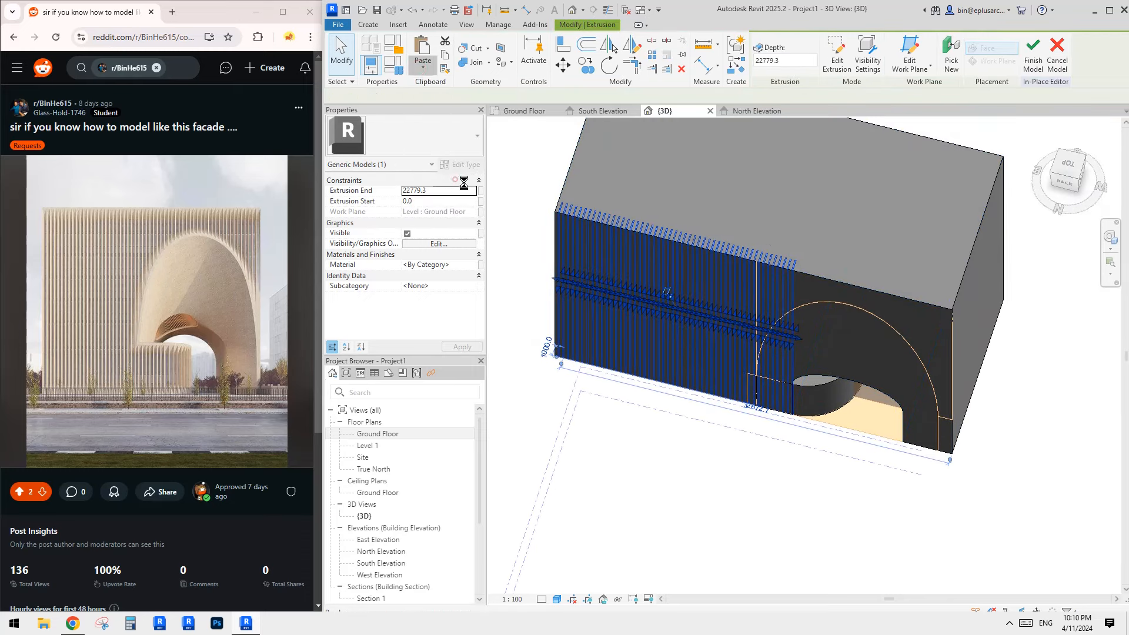
# - Edit the pasted fin extrusion's sketch so that all straight facade fins are deleted and only the arc fins remain, and finish it
pyautogui.click(836, 55)
pyautogui.click(1066, 185)
pyautogui.click(1069, 166)
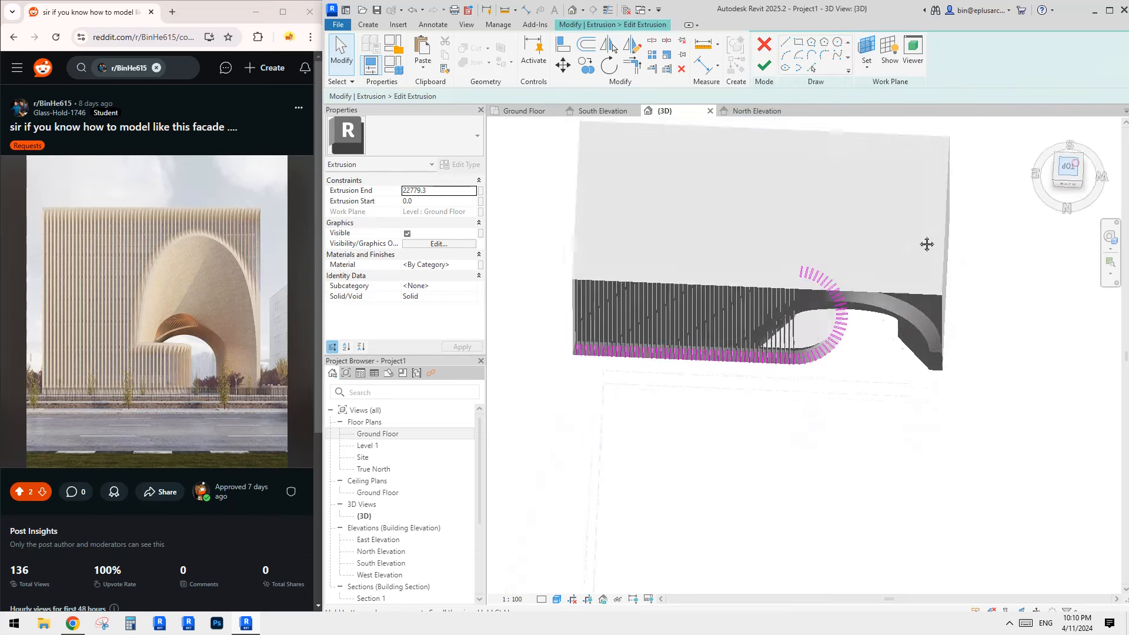
pyautogui.scroll(2, 714, 429)
pyautogui.moveTo(693, 437); pyautogui.dragTo(737, 460, button='middle')
pyautogui.moveTo(550, 226); pyautogui.dragTo(888, 346)
pyautogui.press('Delete')
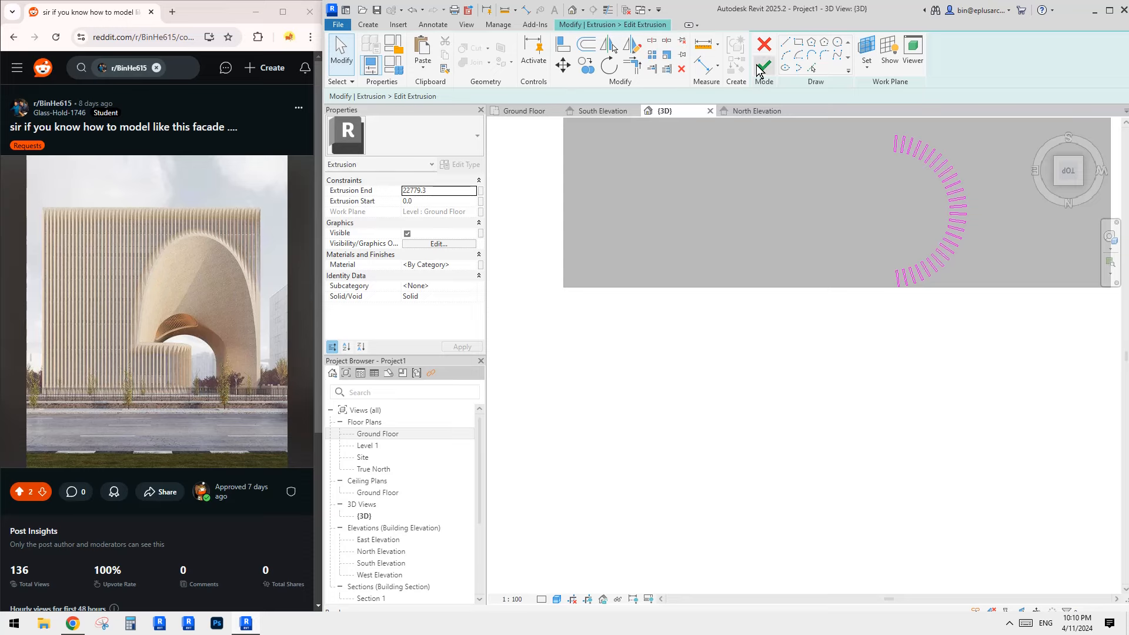
pyautogui.click(764, 65)
pyautogui.moveTo(916, 253); pyautogui.dragTo(847, 253, button='middle')
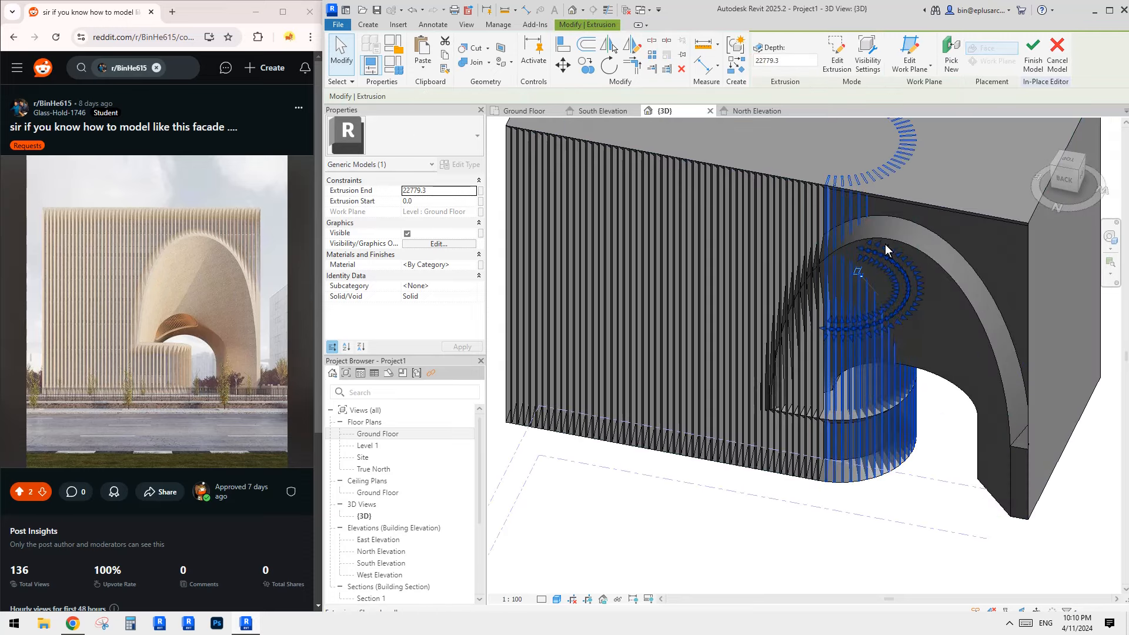
# - Lower the top of the arc fin extrusion to the top of the low curved wall, an extrusion end of about 4773 mm
pyautogui.press('Escape')
pyautogui.click(875, 340)
pyautogui.keyDown('shift'); pyautogui.moveTo(876, 339); pyautogui.dragTo(841, 306, button='middle'); pyautogui.keyUp('shift')
pyautogui.scroll(-1, 830, 282)
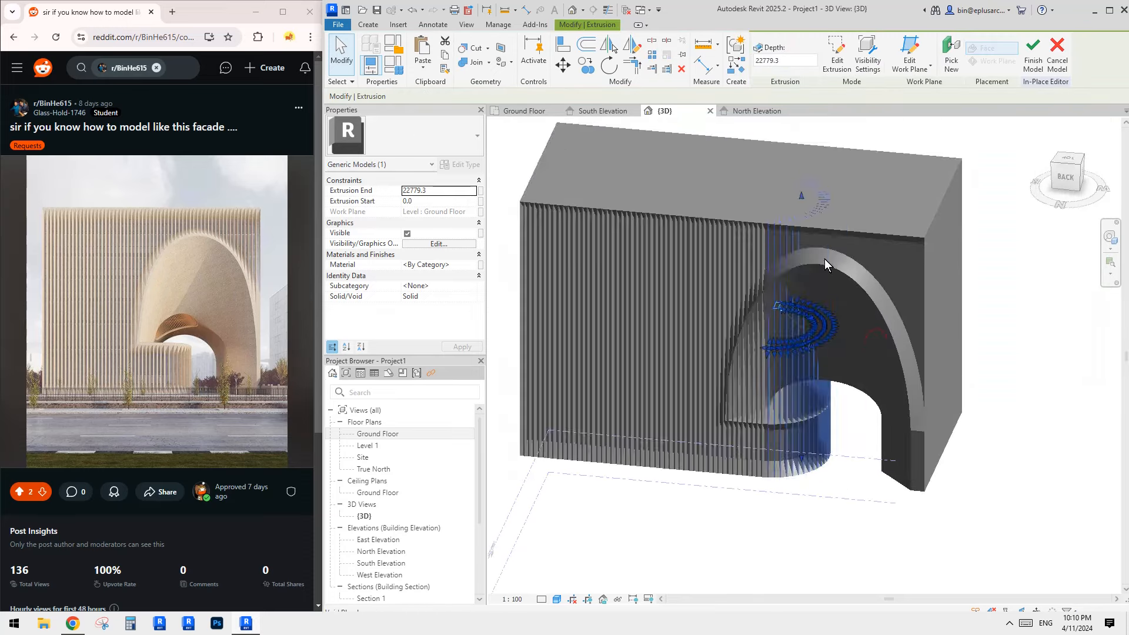
pyautogui.moveTo(801, 200); pyautogui.dragTo(812, 351)
pyautogui.scroll(3, 813, 352)
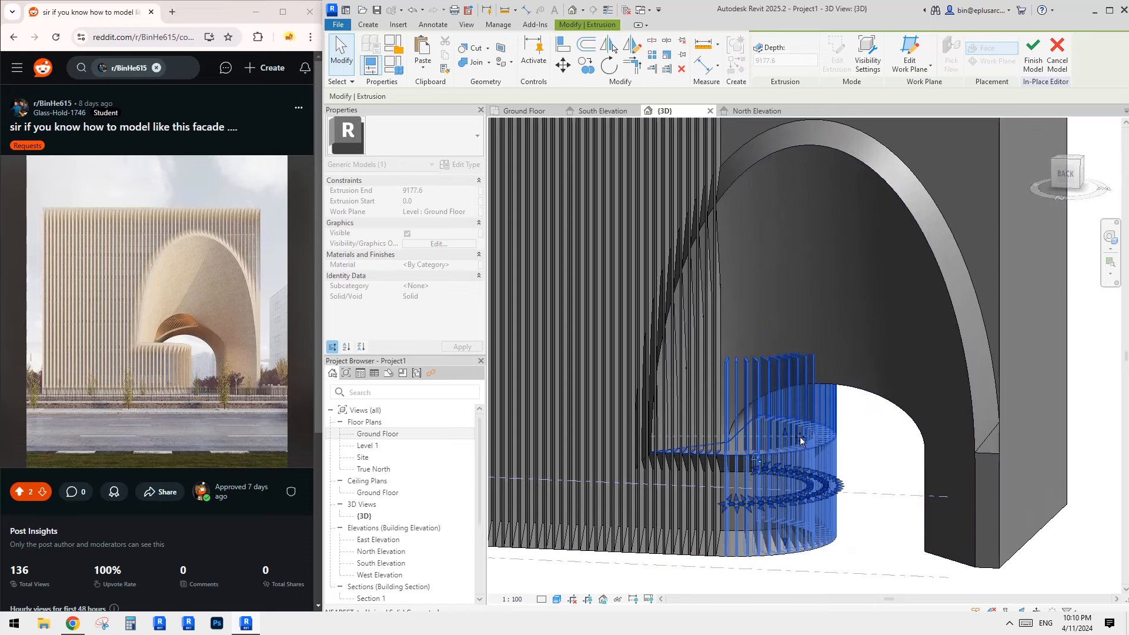
pyautogui.press('Escape')
pyautogui.keyDown('shift'); pyautogui.moveTo(776, 351); pyautogui.dragTo(748, 375, button='middle'); pyautogui.keyUp('shift')
pyautogui.scroll(-1, 720, 351)
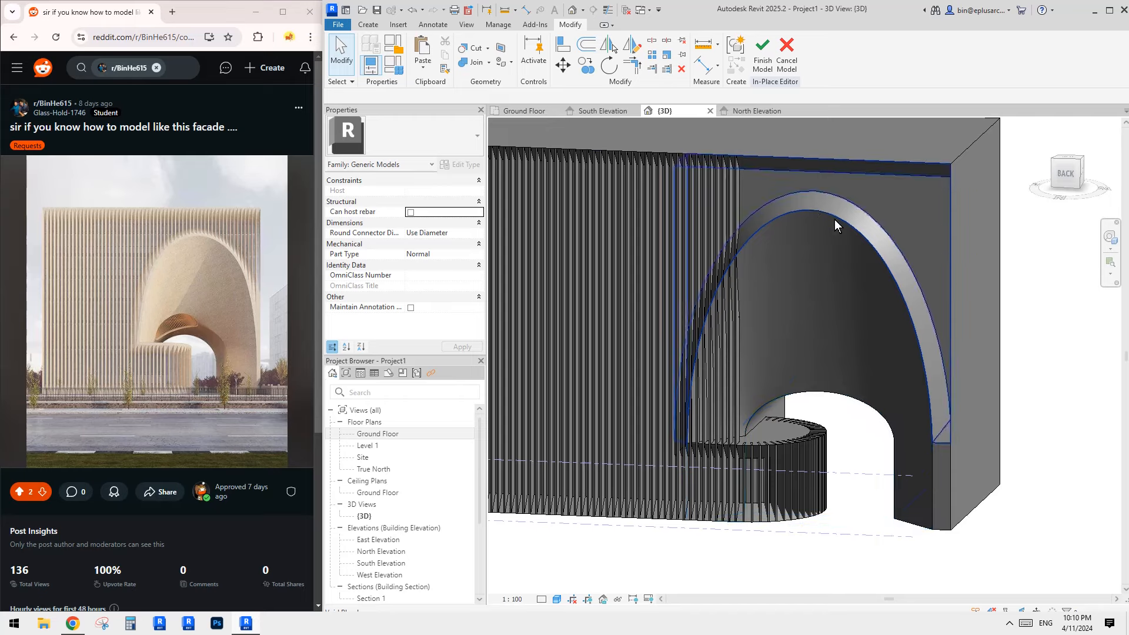
# - Cut the straight facade fin extrusion with the arch void using Cut Geometry
pyautogui.click(474, 51)
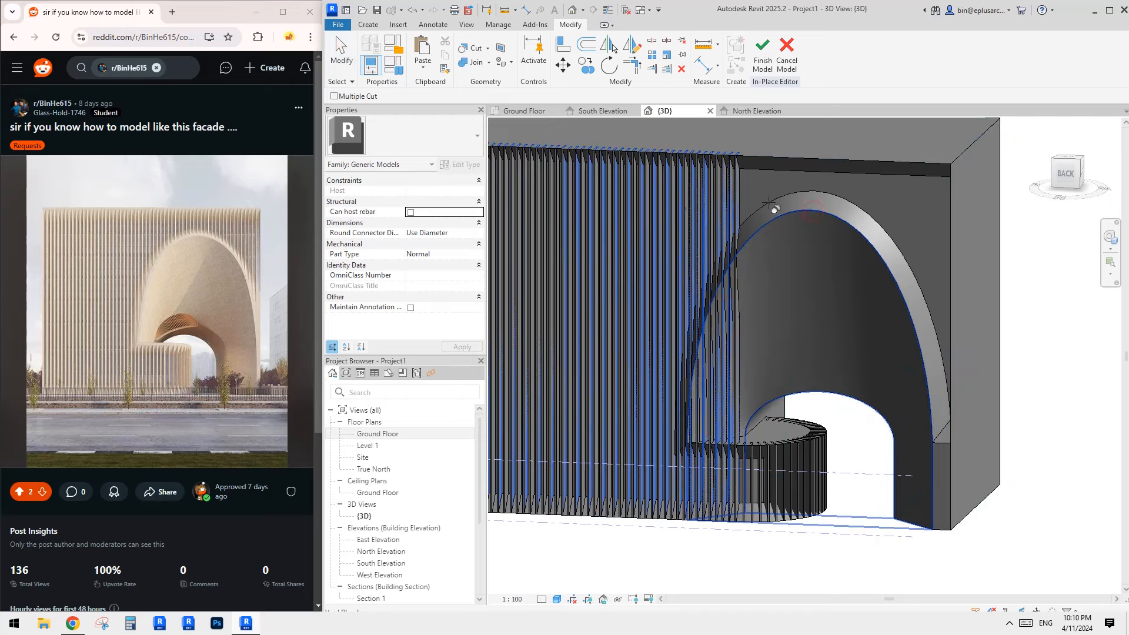
pyautogui.scroll(-1, 774, 240)
pyautogui.moveTo(780, 240); pyautogui.dragTo(778, 187, button='middle')
pyautogui.press('Escape')
pyautogui.scroll(1, 721, 432)
pyautogui.keyDown('shift'); pyautogui.moveTo(713, 396); pyautogui.dragTo(776, 478, button='middle'); pyautogui.keyUp('shift')
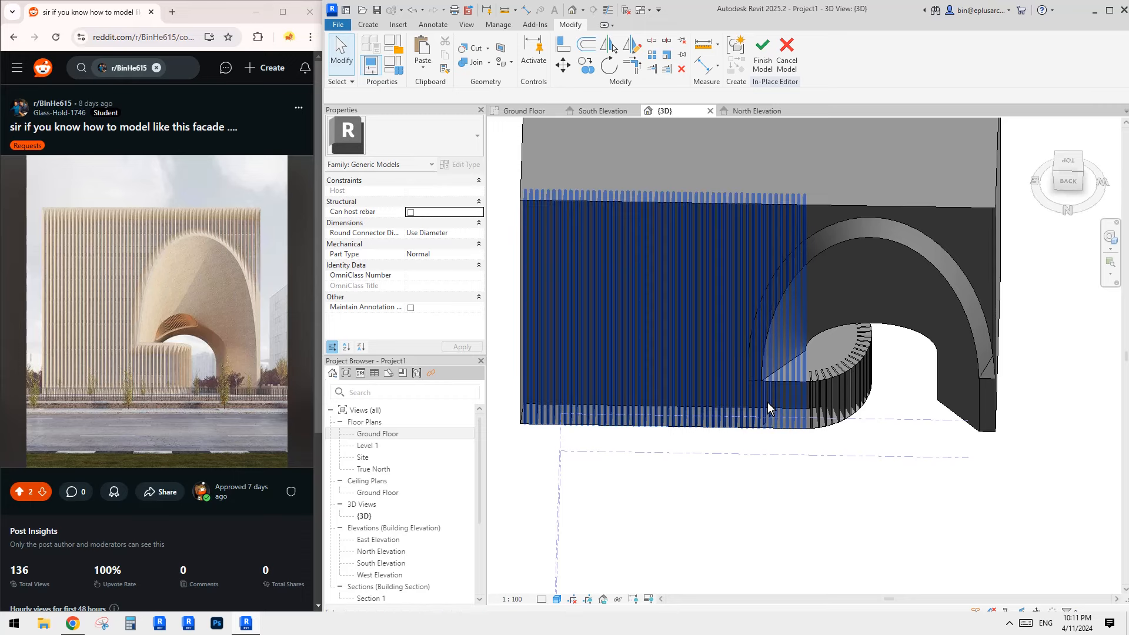
# - Join the arc fin extrusion with the main building mass using Join Geometry
pyautogui.scroll(4, 767, 402)
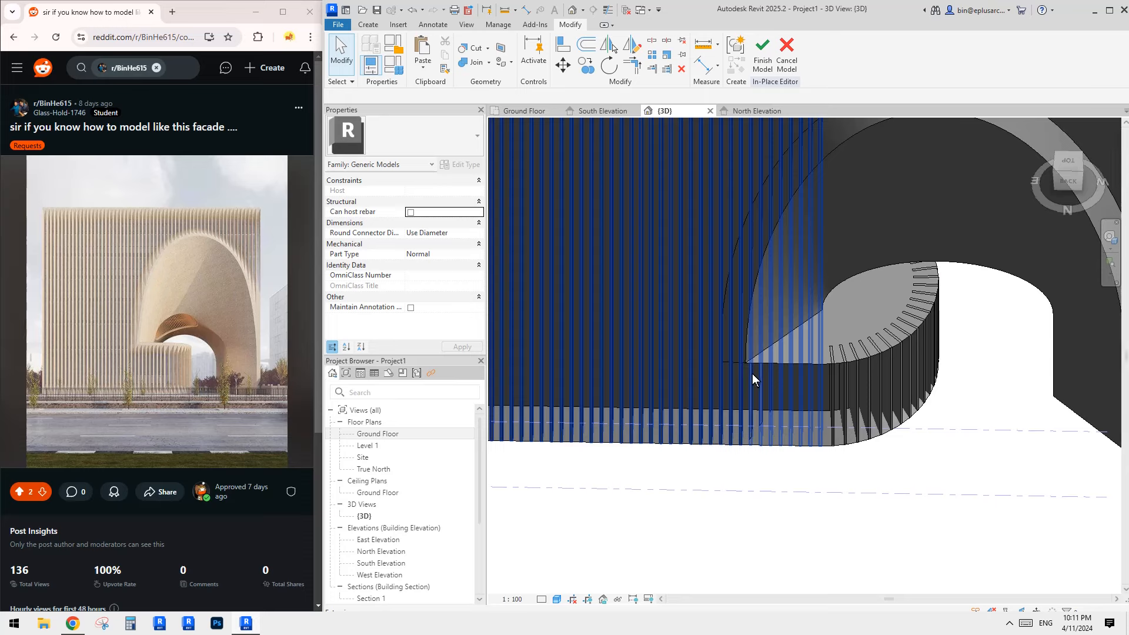
pyautogui.click(801, 380)
pyautogui.keyDown('shift'); pyautogui.moveTo(800, 378); pyautogui.dragTo(819, 376, button='middle'); pyautogui.keyUp('shift')
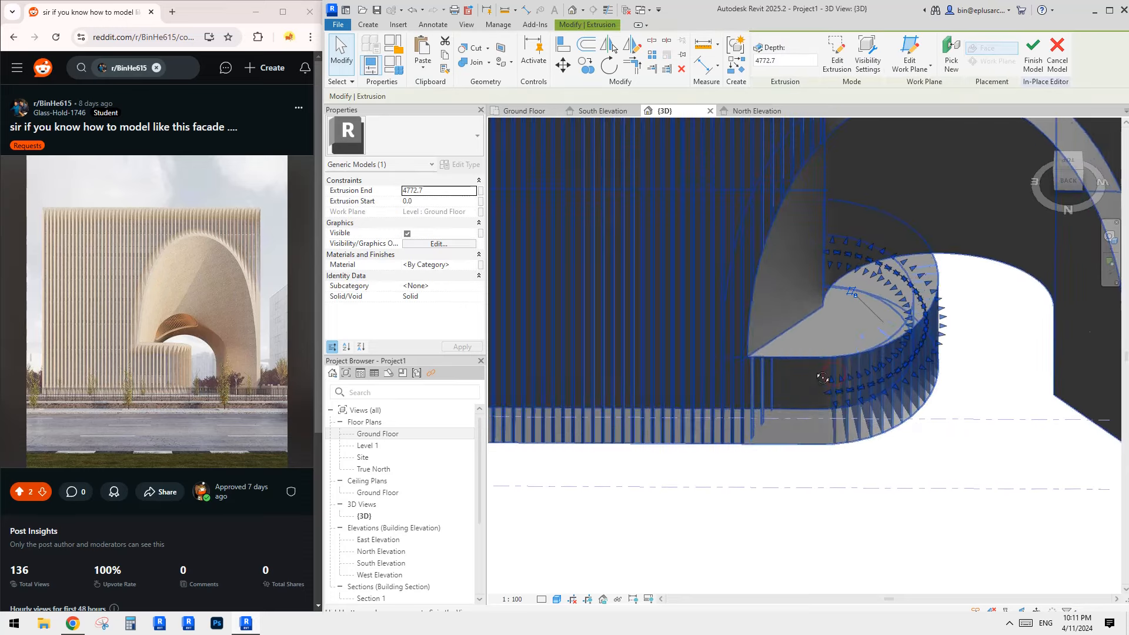
pyautogui.click(472, 64)
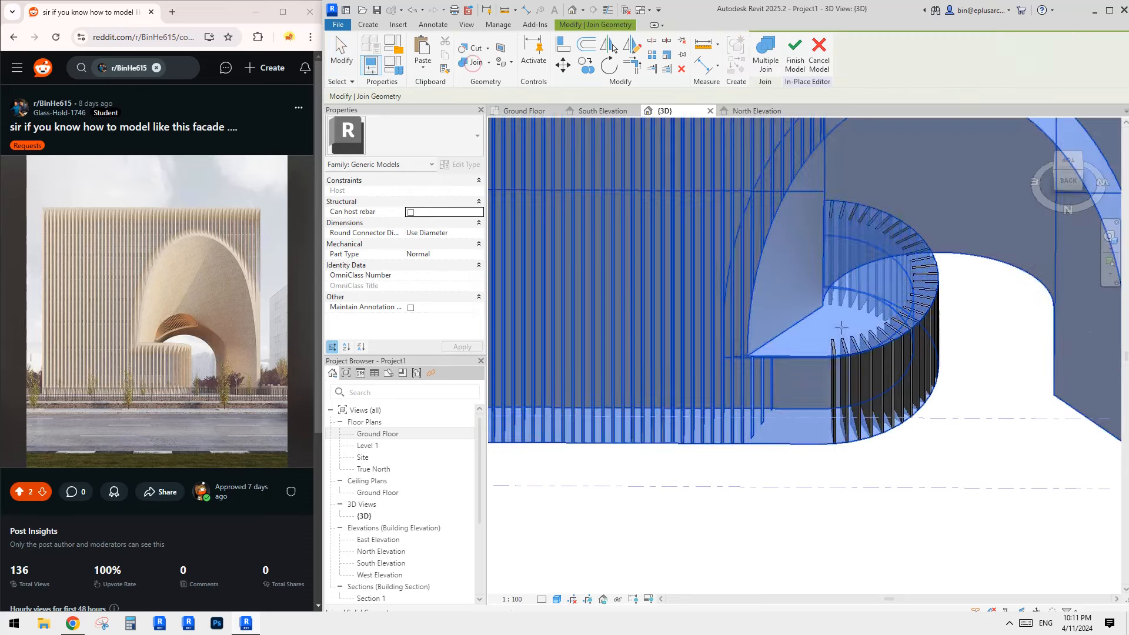
pyautogui.press('Escape')
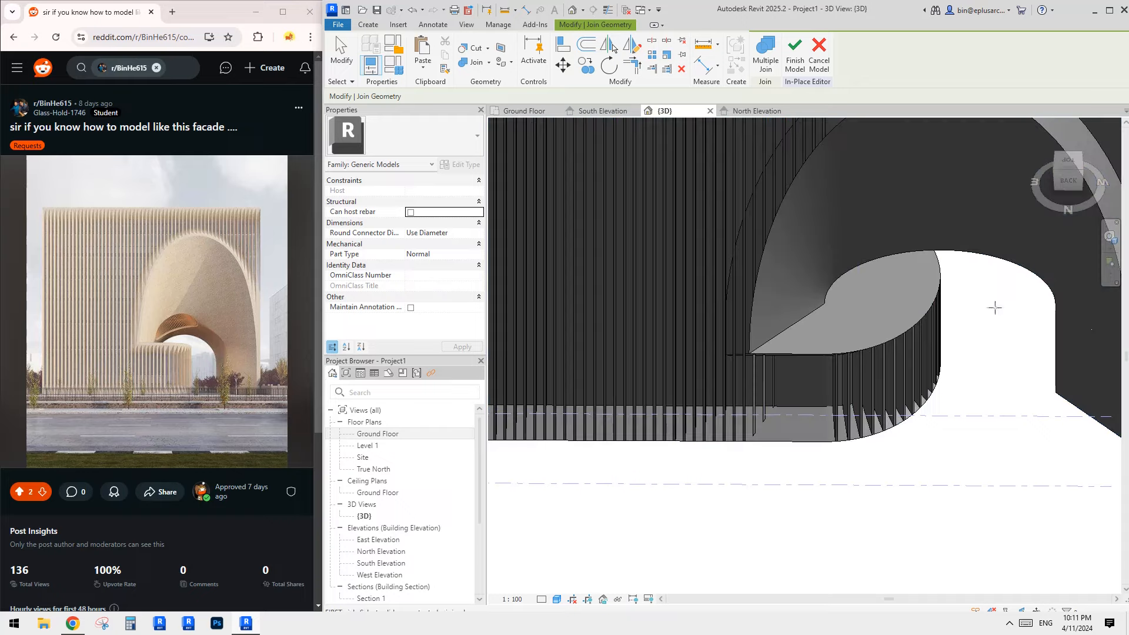
pyautogui.press('Escape')
pyautogui.scroll(-2, 976, 325)
pyautogui.keyDown('shift'); pyautogui.moveTo(939, 341); pyautogui.dragTo(756, 354, button='middle'); pyautogui.keyUp('shift')
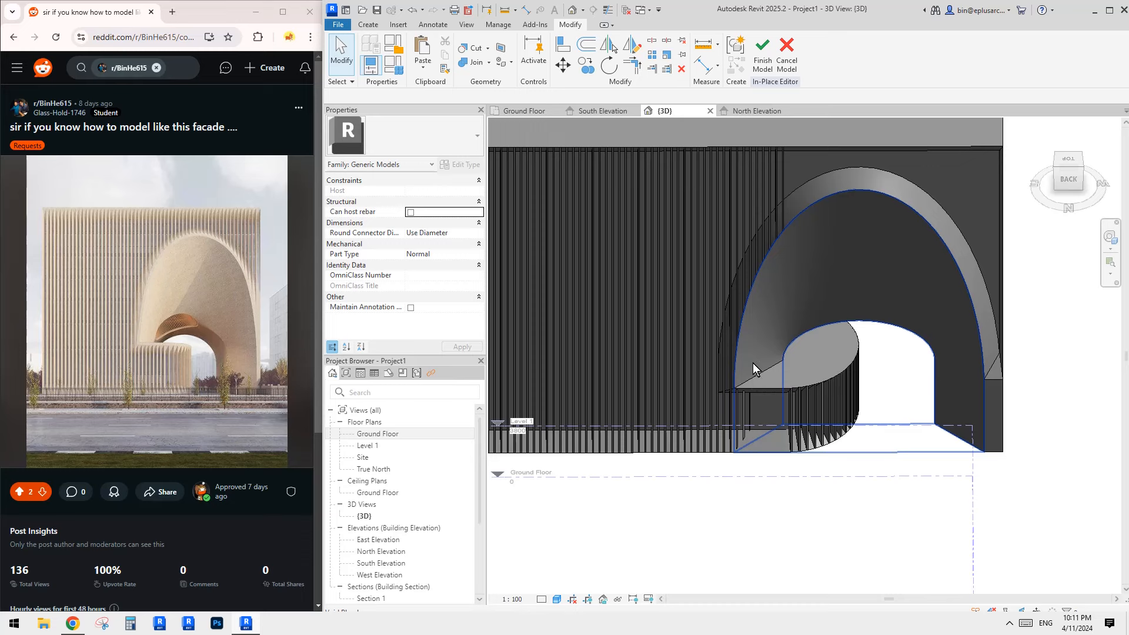
# - Edit the straight fin extrusion's sketch and copy its last run of fins along the facade, continuing the row in front of the arch opening
pyautogui.click(781, 188)
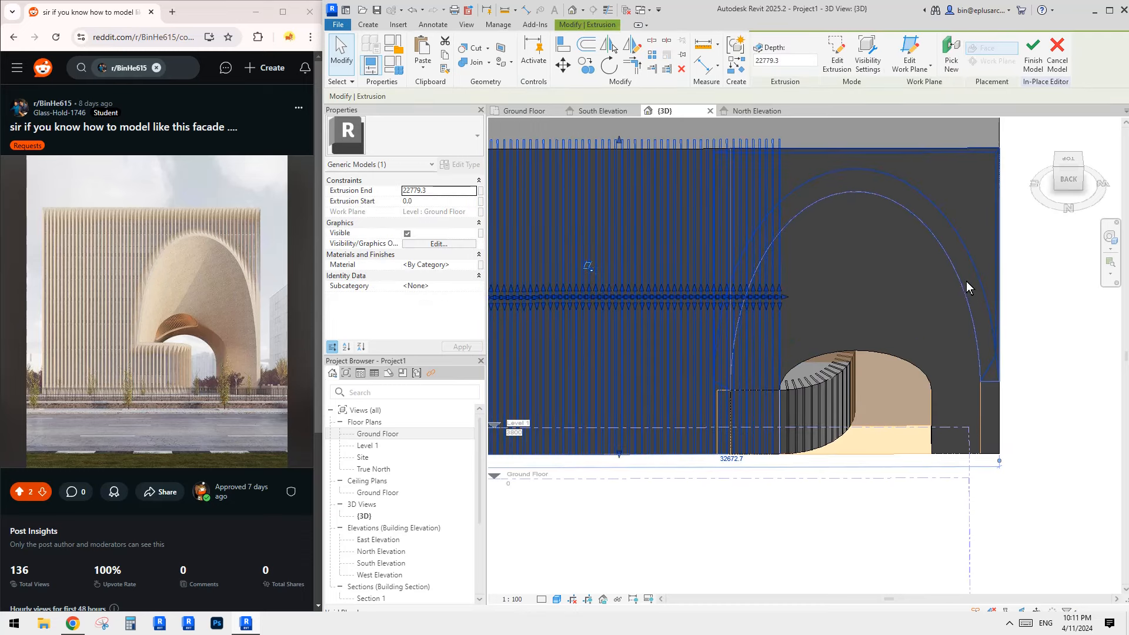
pyautogui.click(836, 56)
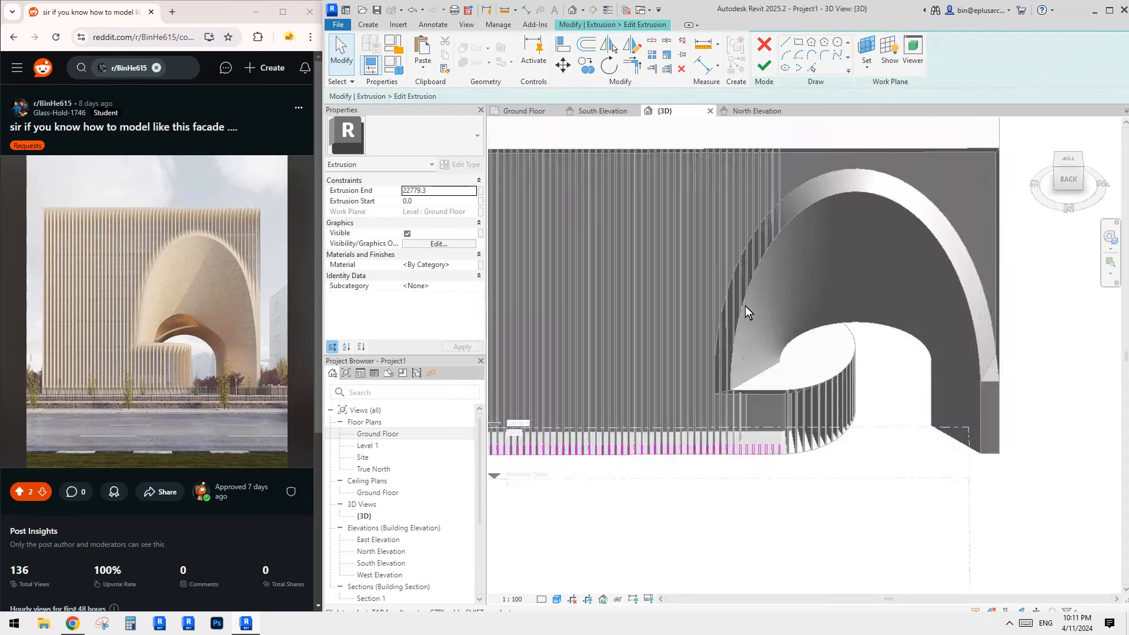
pyautogui.moveTo(745, 306)
pyautogui.keyDown('shift'); pyautogui.mouseDown(button='middle')
pyautogui.moveTo(710, 435)
pyautogui.moveTo(648, 413)
pyautogui.moveTo(651, 400)
pyautogui.mouseUp(button='middle'); pyautogui.keyUp('shift')
pyautogui.scroll(3, 667, 444)
pyautogui.moveTo(648, 411); pyautogui.dragTo(1015, 501)
pyautogui.press('c')
pyautogui.press('c')
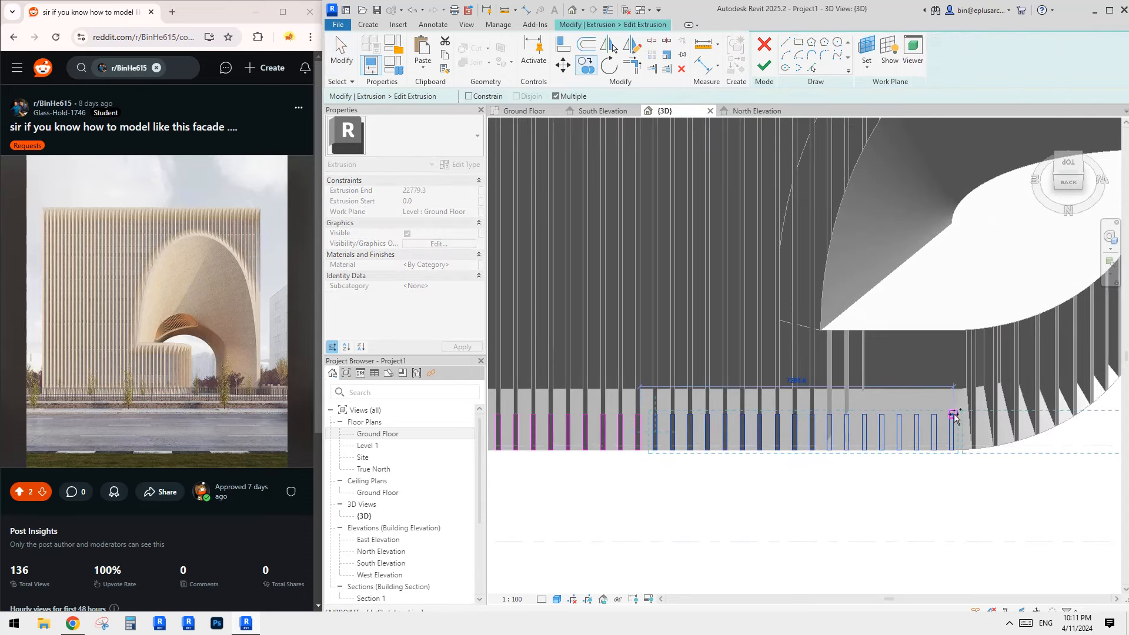
pyautogui.scroll(-3, 796, 361)
pyautogui.moveTo(853, 361); pyautogui.dragTo(725, 353, button='middle')
pyautogui.press('Escape')
pyautogui.scroll(2, 755, 378)
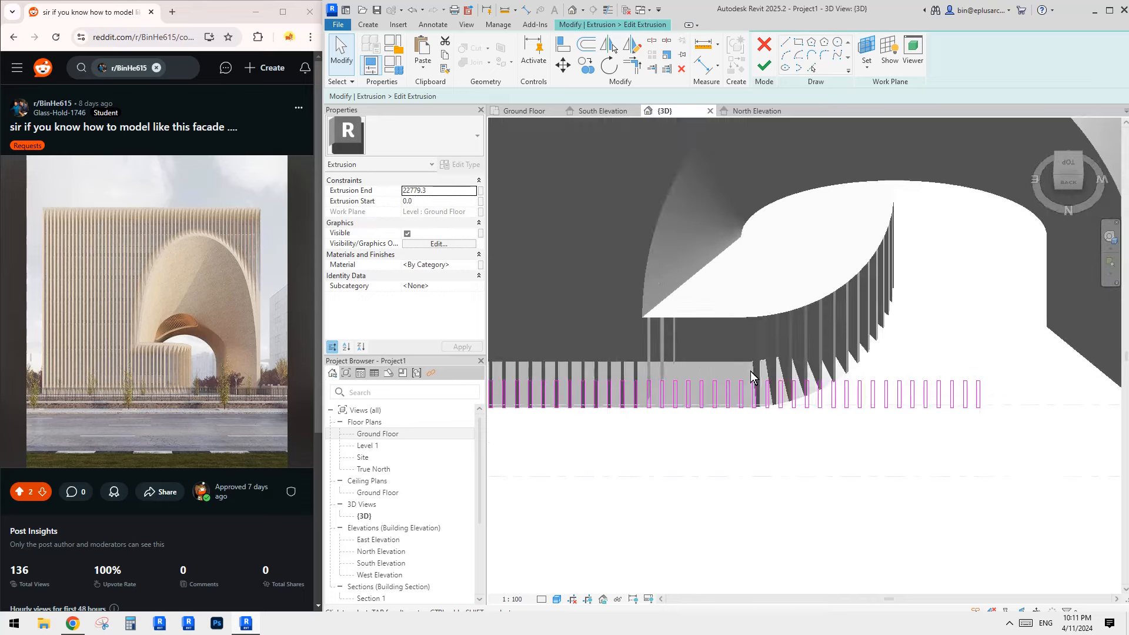
# - Copy the newly added fin run once more at the same spacing, so the row extends past the building's far corner
pyautogui.moveTo(750, 369); pyautogui.dragTo(1029, 451)
pyautogui.press('c')
pyautogui.press('c')
pyautogui.click(743, 380)
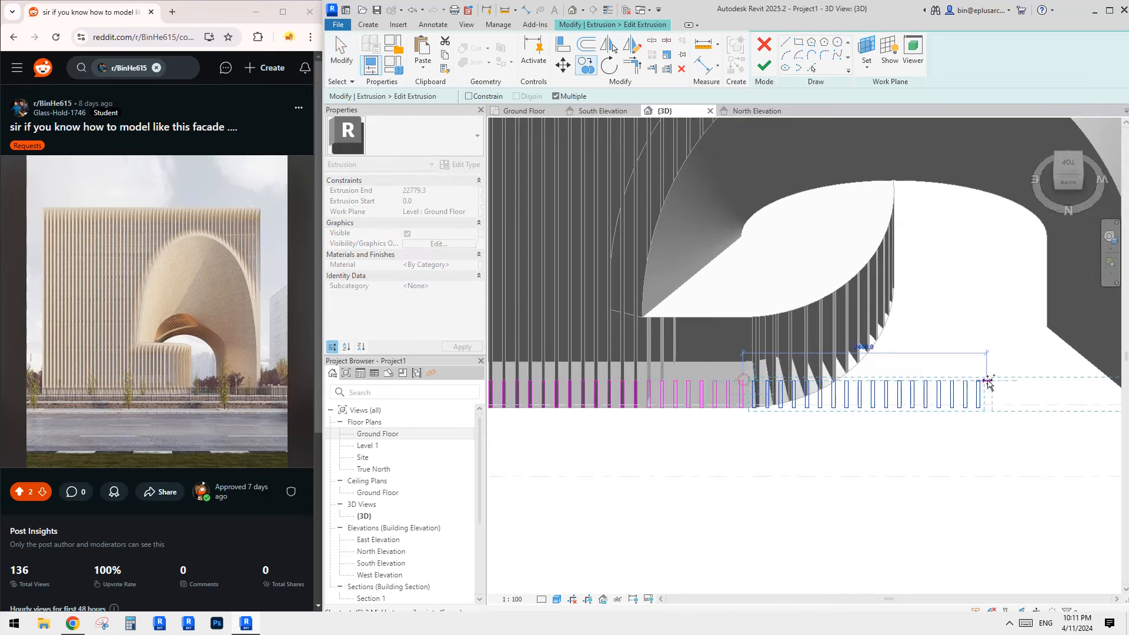
pyautogui.scroll(-1, 887, 335)
pyautogui.moveTo(888, 335); pyautogui.dragTo(669, 341, button='middle')
pyautogui.click(749, 380)
pyautogui.press('Escape')
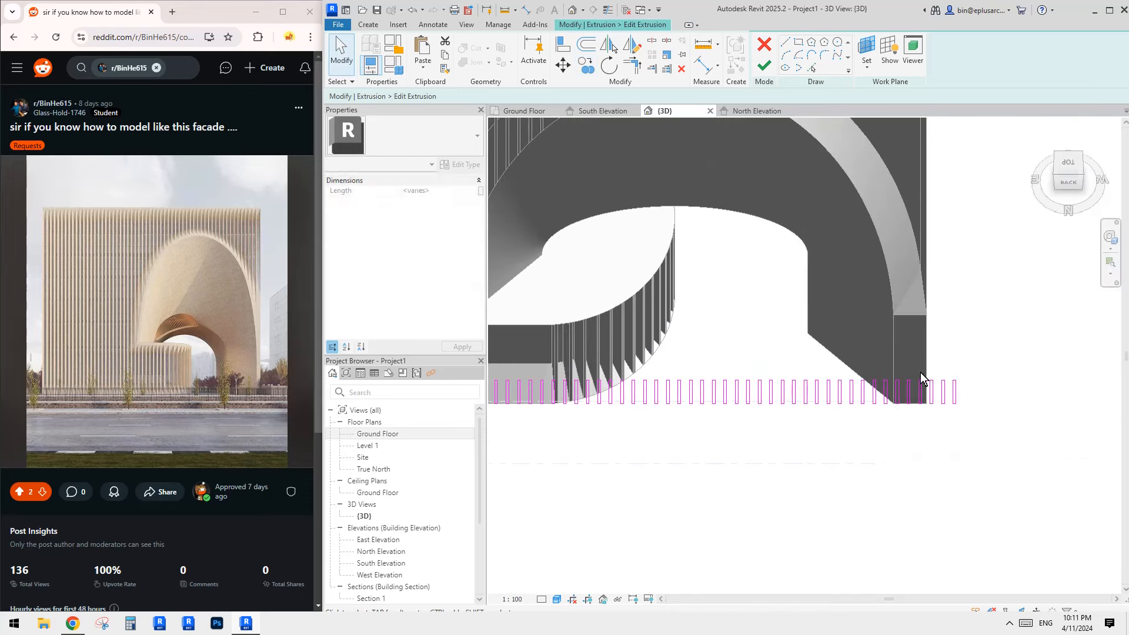
# - Delete the fins that extend beyond the building's far corner and finish the straight fin extrusion's sketch
pyautogui.moveTo(922, 366); pyautogui.dragTo(962, 419)
pyautogui.press('Delete')
pyautogui.moveTo(923, 340); pyautogui.dragTo(924, 346, button='middle')
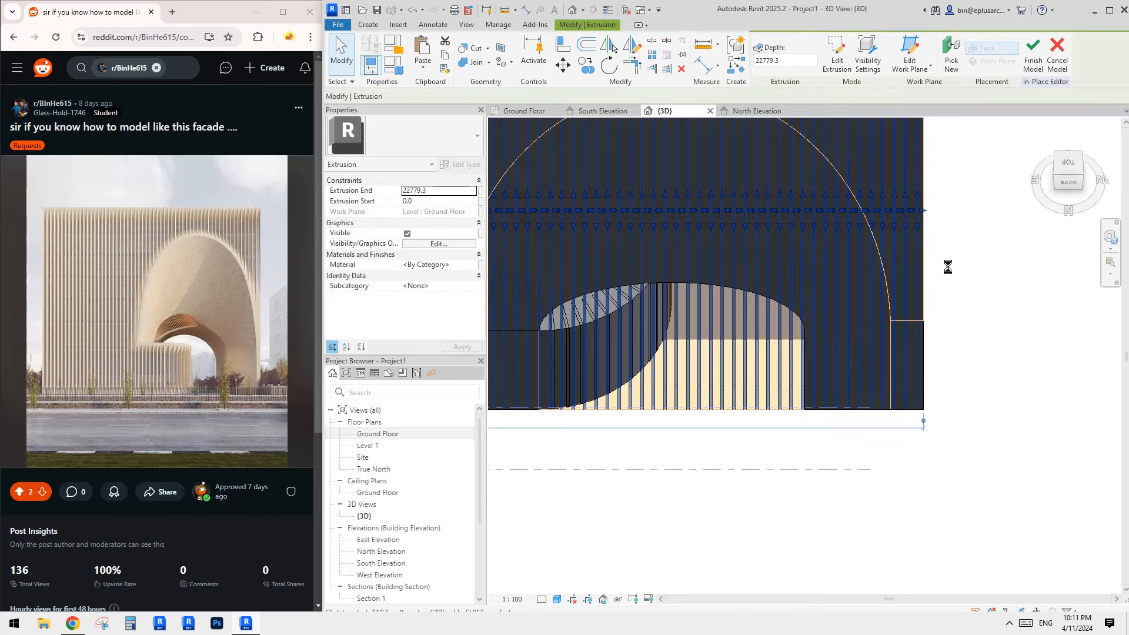
pyautogui.click(949, 269)
pyautogui.scroll(-1, 978, 329)
pyautogui.keyDown('shift'); pyautogui.moveTo(978, 333); pyautogui.dragTo(1050, 362, button='middle'); pyautogui.keyUp('shift')
pyautogui.scroll(-1, 997, 310)
pyautogui.keyDown('shift'); pyautogui.moveTo(958, 406); pyautogui.dragTo(973, 449, button='middle'); pyautogui.keyUp('shift')
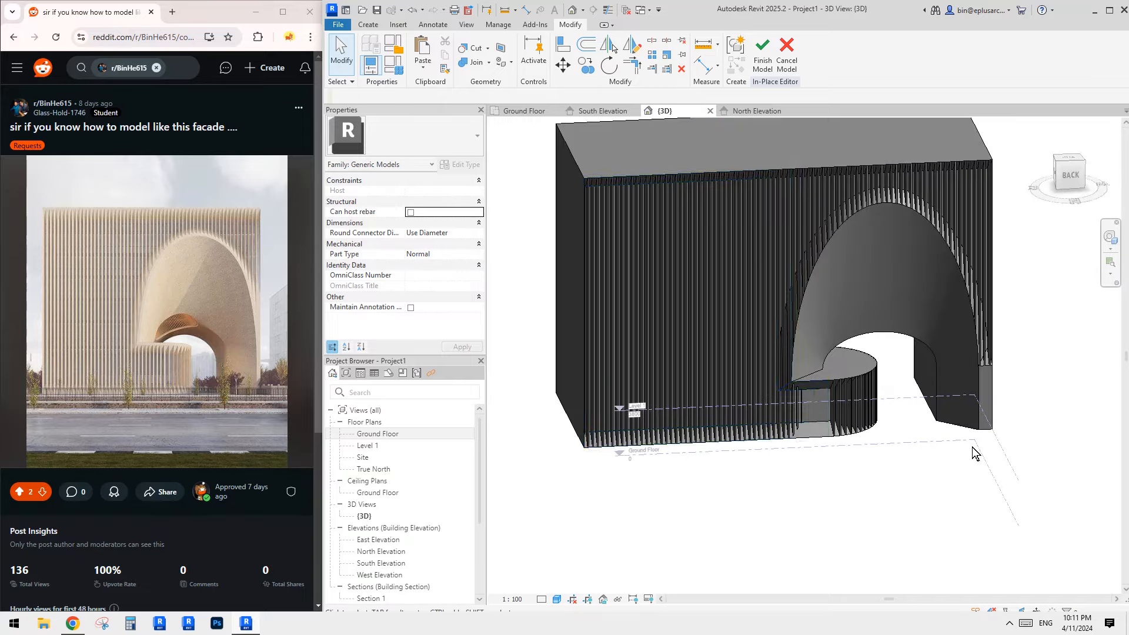
# - Open the sketch of the arc fin extrusion around the low curved wall for editing
pyautogui.scroll(3, 810, 418)
pyautogui.moveTo(783, 419)
pyautogui.keyDown('shift'); pyautogui.mouseDown(button='middle')
pyautogui.moveTo(808, 429)
pyautogui.moveTo(777, 427)
pyautogui.moveTo(817, 425)
pyautogui.moveTo(799, 448)
pyautogui.moveTo(757, 376)
pyautogui.moveTo(785, 418)
pyautogui.moveTo(770, 429)
pyautogui.mouseUp(button='middle'); pyautogui.keyUp('shift')
pyautogui.click(819, 378)
pyautogui.scroll(1, 802, 427)
pyautogui.press('Escape')
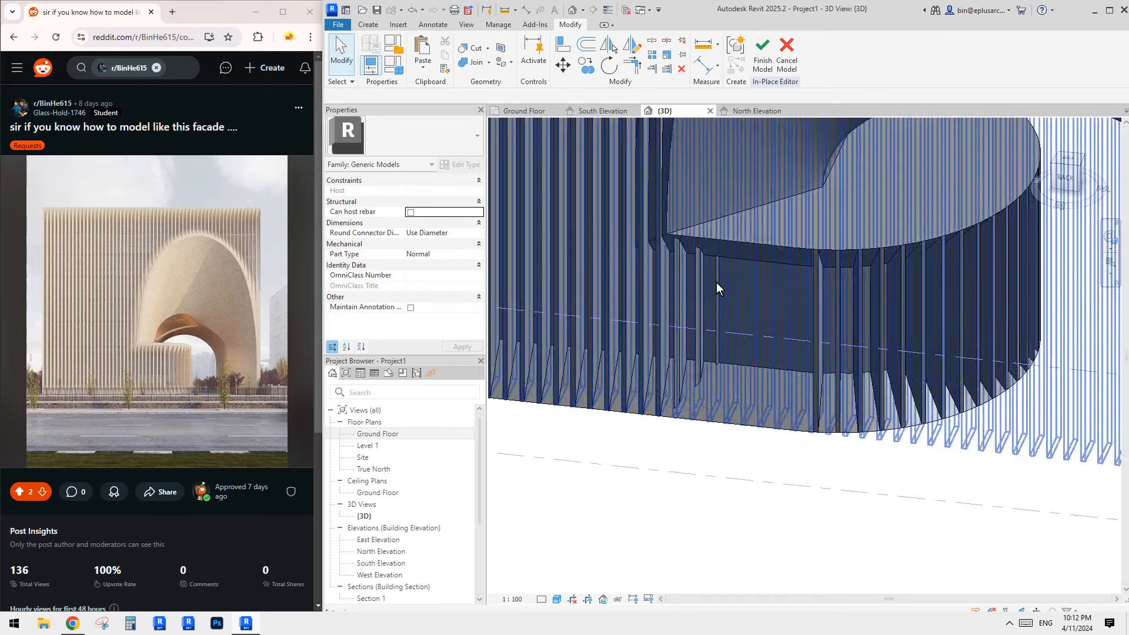
pyautogui.click(820, 295)
pyautogui.keyDown('shift'); pyautogui.moveTo(819, 295); pyautogui.dragTo(837, 396, button='middle'); pyautogui.keyUp('shift')
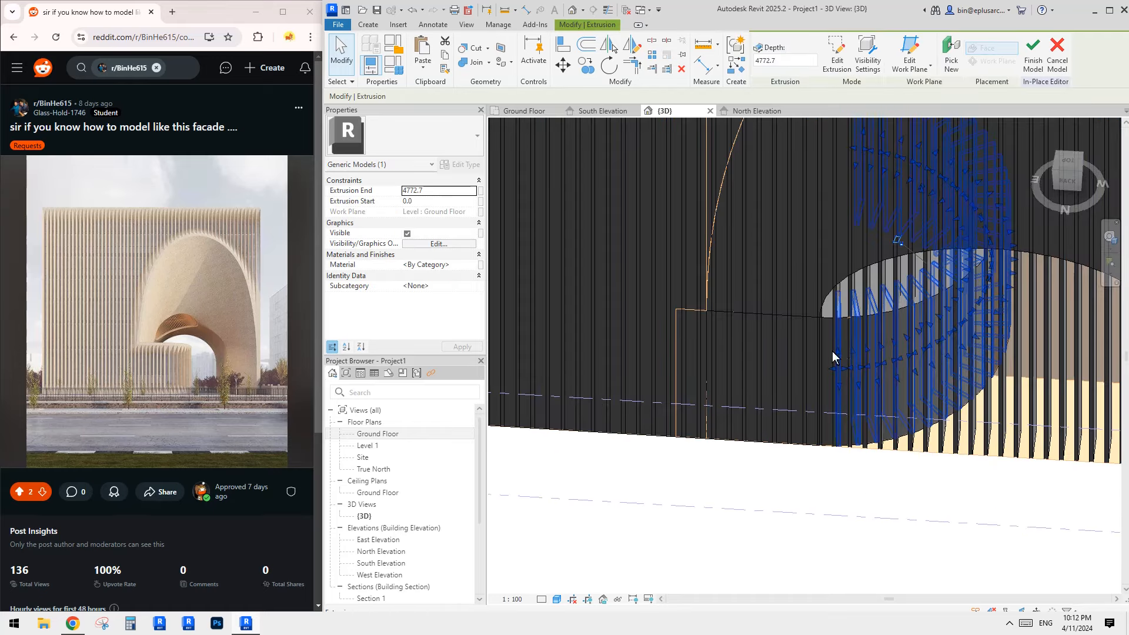
pyautogui.click(836, 65)
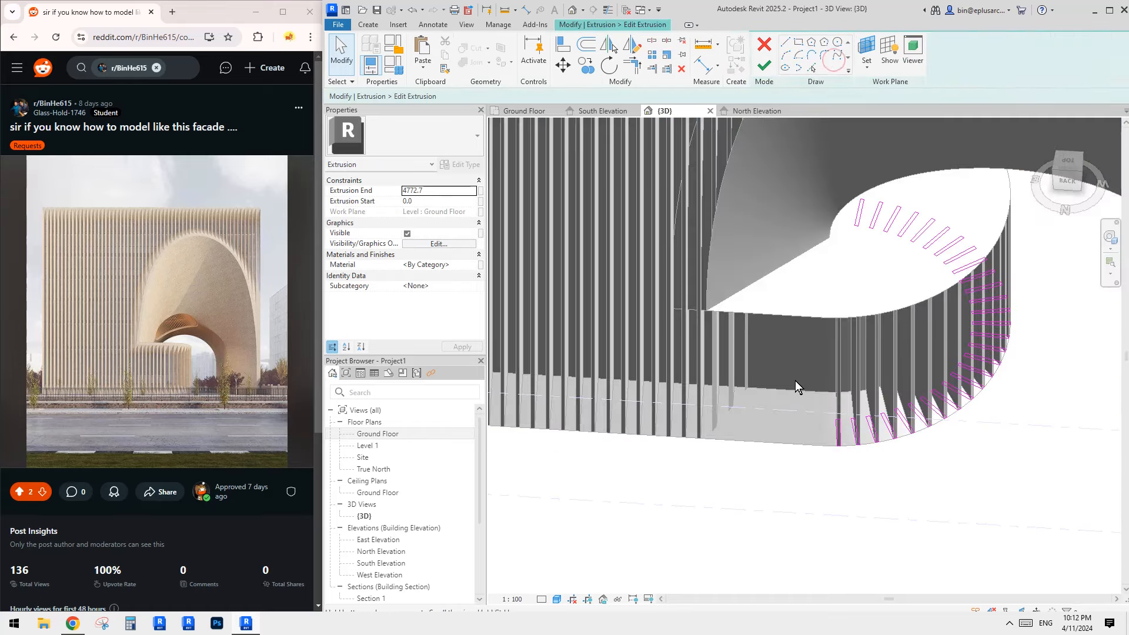
# - Draw two 100 by 1000 mm rectangles over the outlines of the two straight fins nearest the start of the arc fins
pyautogui.click(1062, 174)
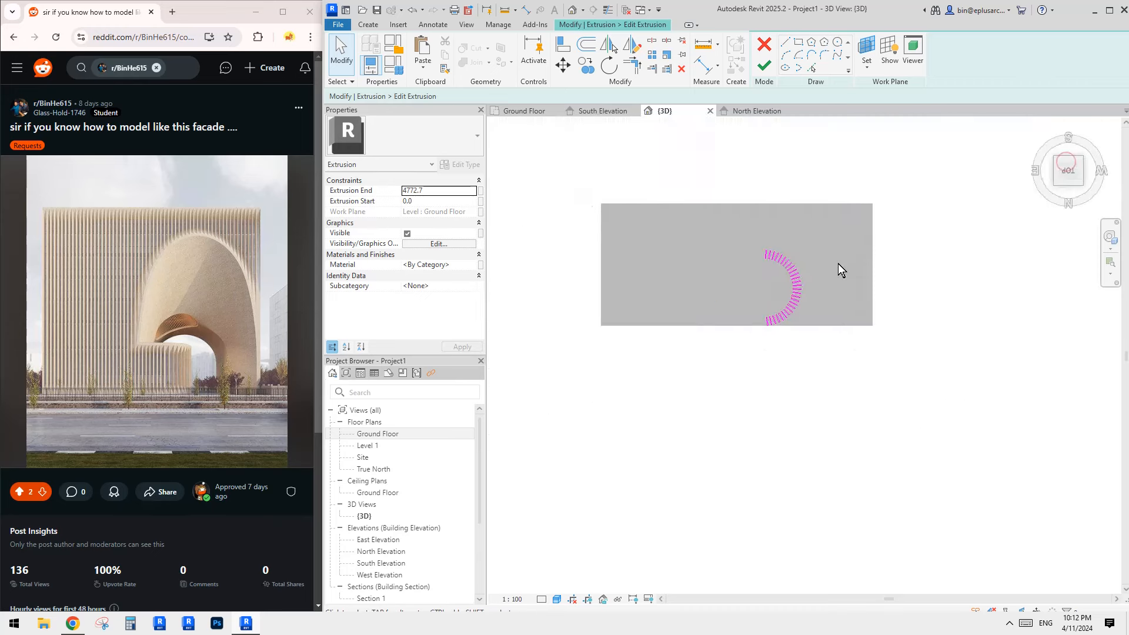
pyautogui.scroll(3, 856, 266)
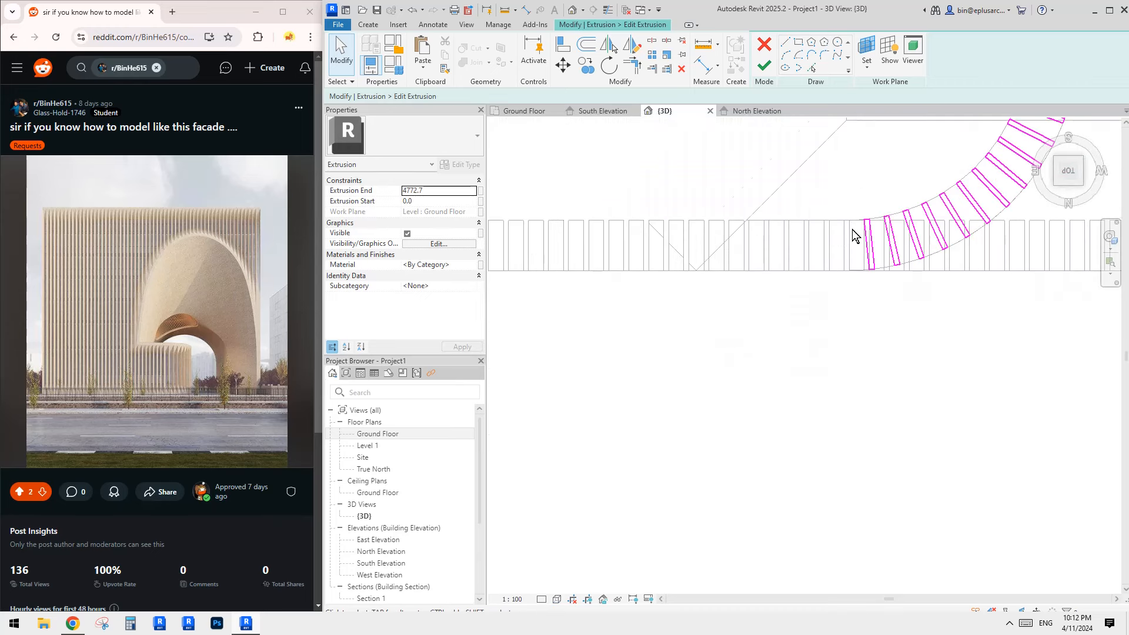
pyautogui.scroll(2, 848, 241)
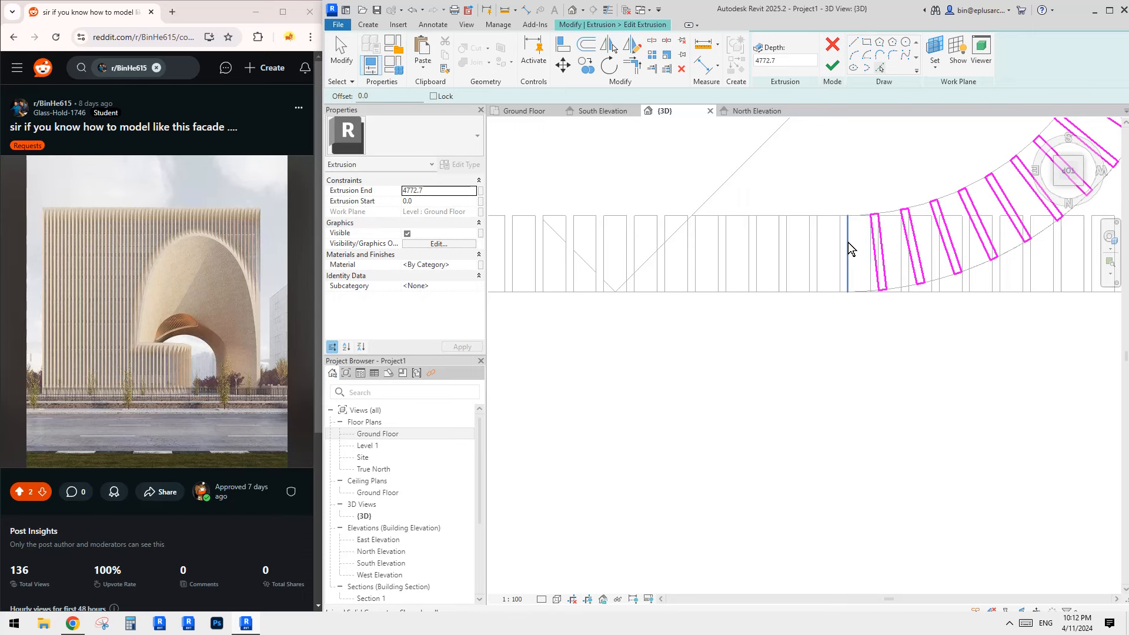
pyautogui.scroll(2, 847, 242)
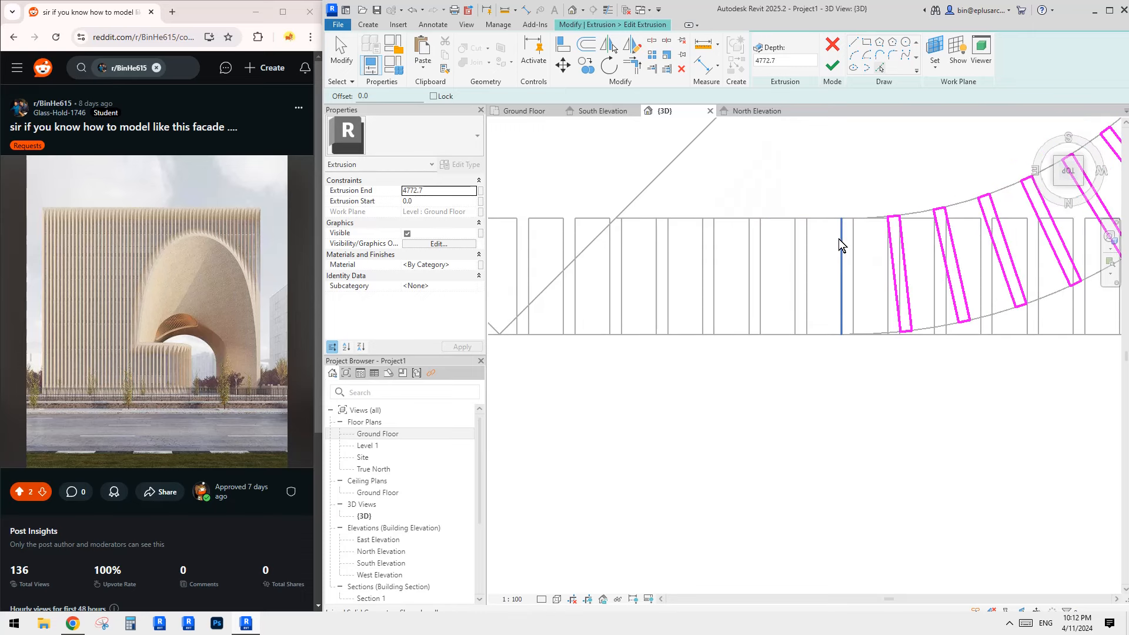
pyautogui.moveTo(811, 180); pyautogui.dragTo(808, 187, button='middle')
pyautogui.click(839, 225)
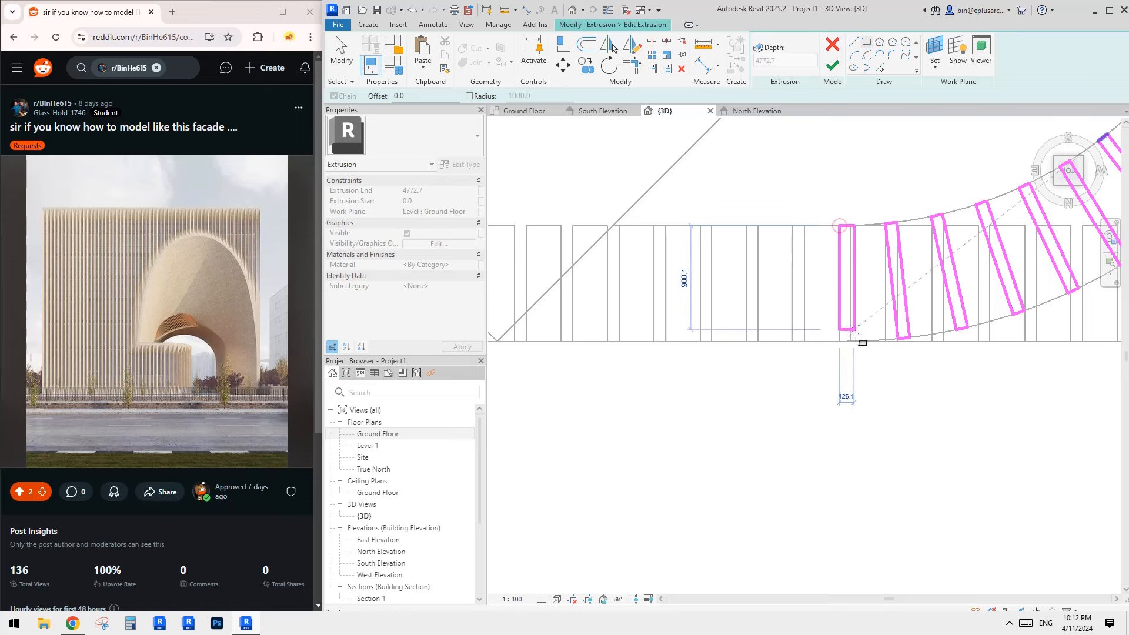
pyautogui.click(850, 341)
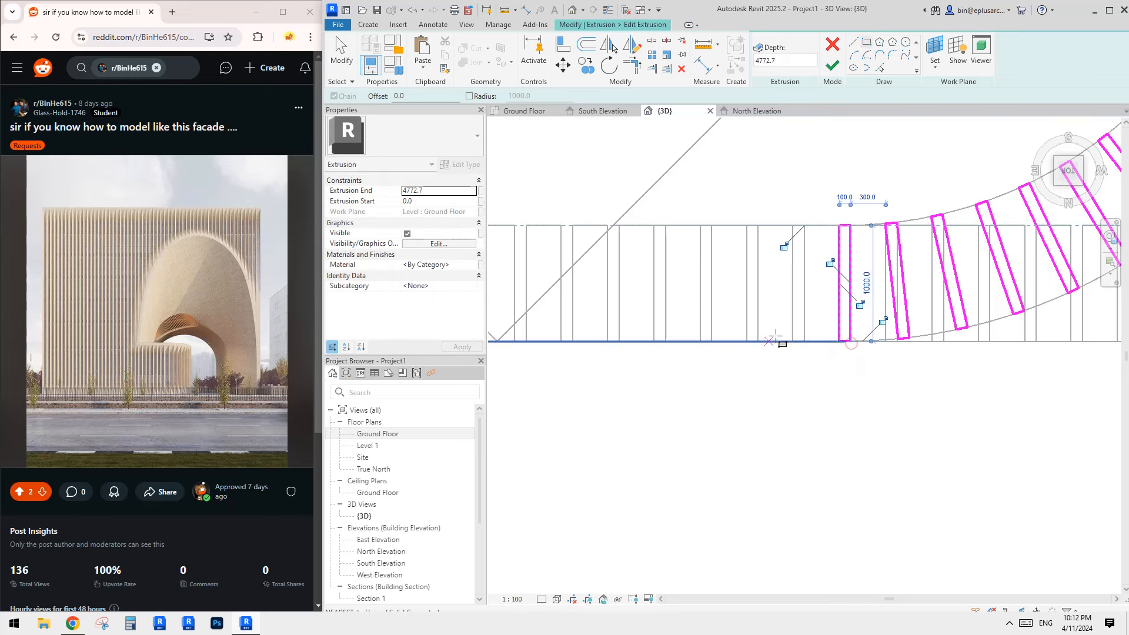
pyautogui.click(792, 226)
pyautogui.click(805, 341)
pyautogui.press('Escape')
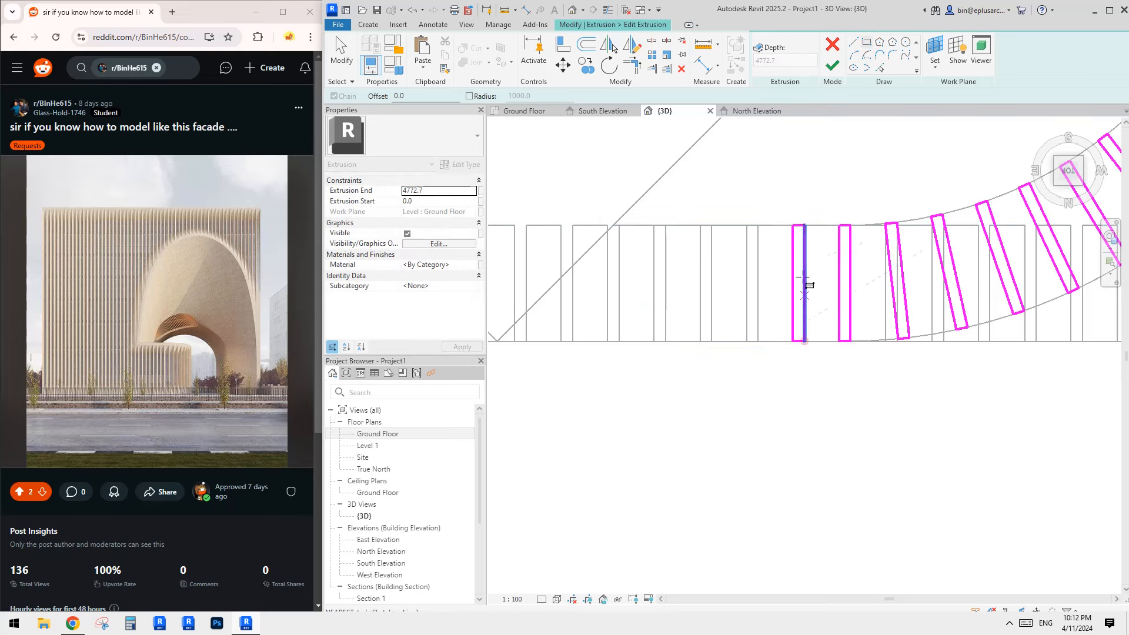
# - Copy the two new fin rectangles three times along the straight facade at 800 mm intervals, matching the existing fin outlines under the arch edge
pyautogui.moveTo(781, 199); pyautogui.dragTo(880, 362)
pyautogui.press('c')
pyautogui.press('o')
pyautogui.click(792, 225)
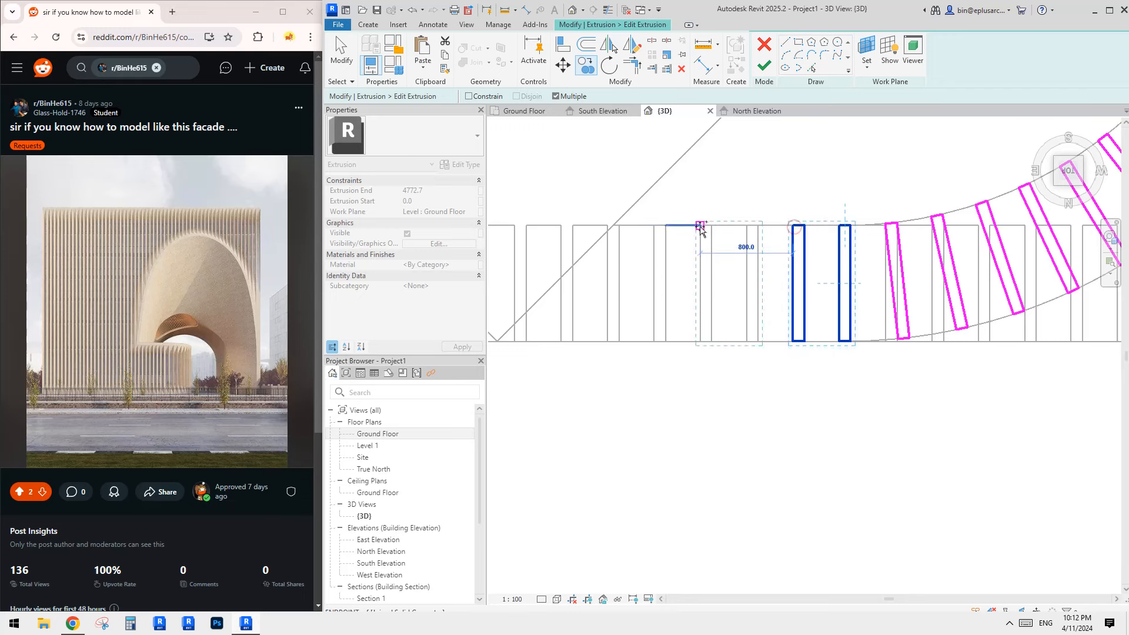
pyautogui.click(699, 225)
pyautogui.click(606, 225)
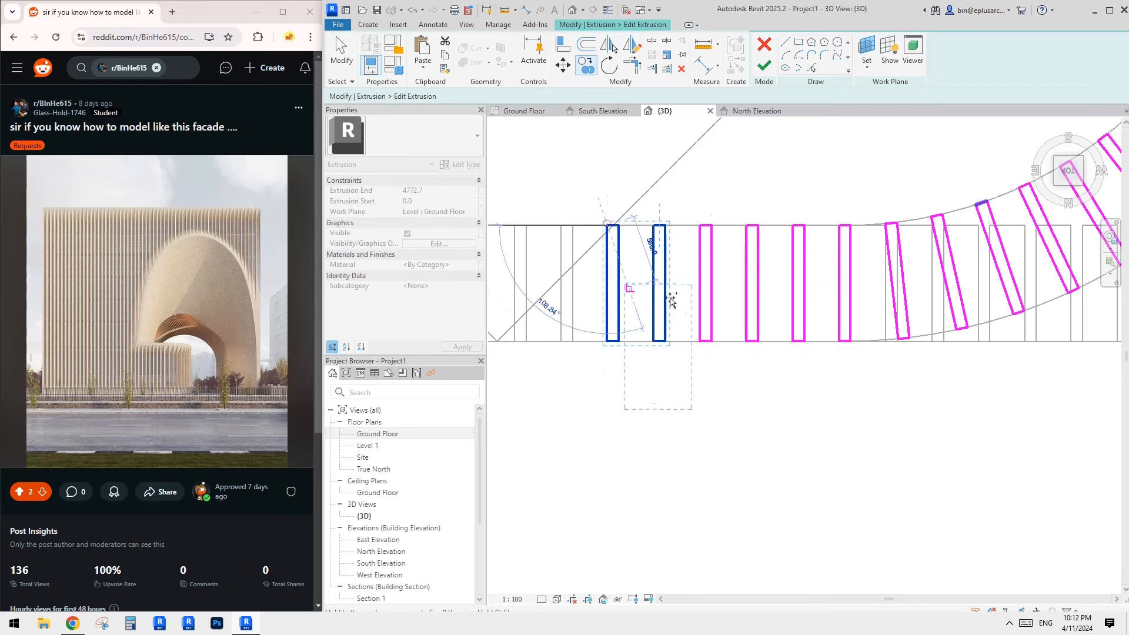
pyautogui.moveTo(668, 297); pyautogui.dragTo(884, 312, button='middle')
pyautogui.scroll(-4, 795, 278)
pyautogui.moveTo(776, 272); pyautogui.dragTo(819, 278, button='middle')
pyautogui.scroll(3, 820, 277)
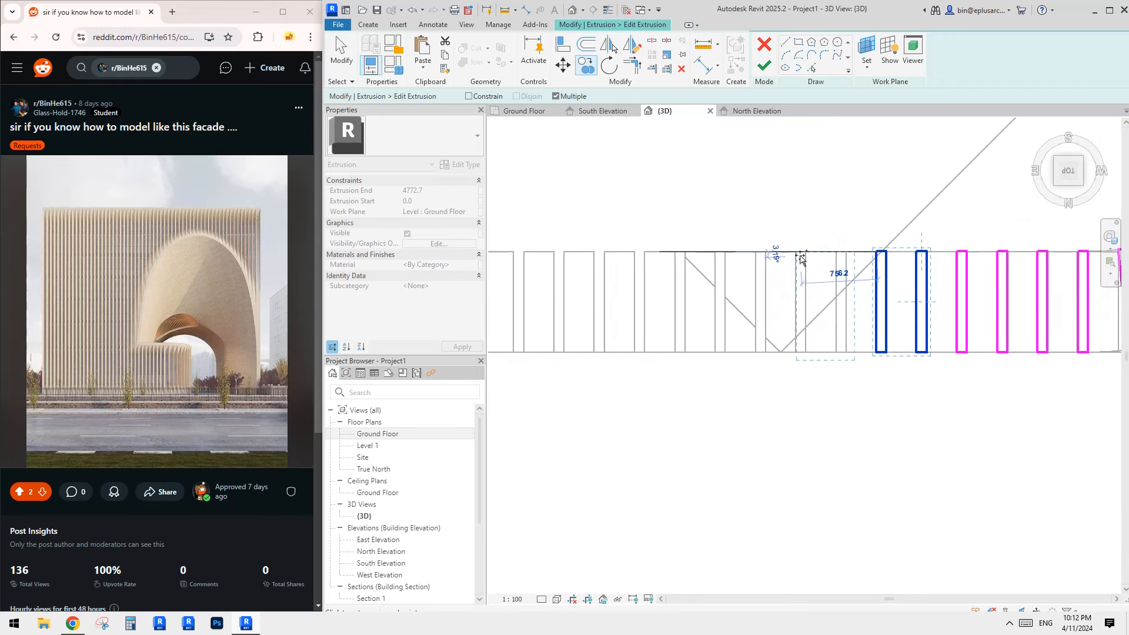
pyautogui.click(796, 252)
pyautogui.press('Escape')
pyautogui.press('Escape')
pyautogui.scroll(-4, 810, 318)
pyautogui.keyDown('shift'); pyautogui.moveTo(810, 317); pyautogui.dragTo(815, 280, button='middle'); pyautogui.keyUp('shift')
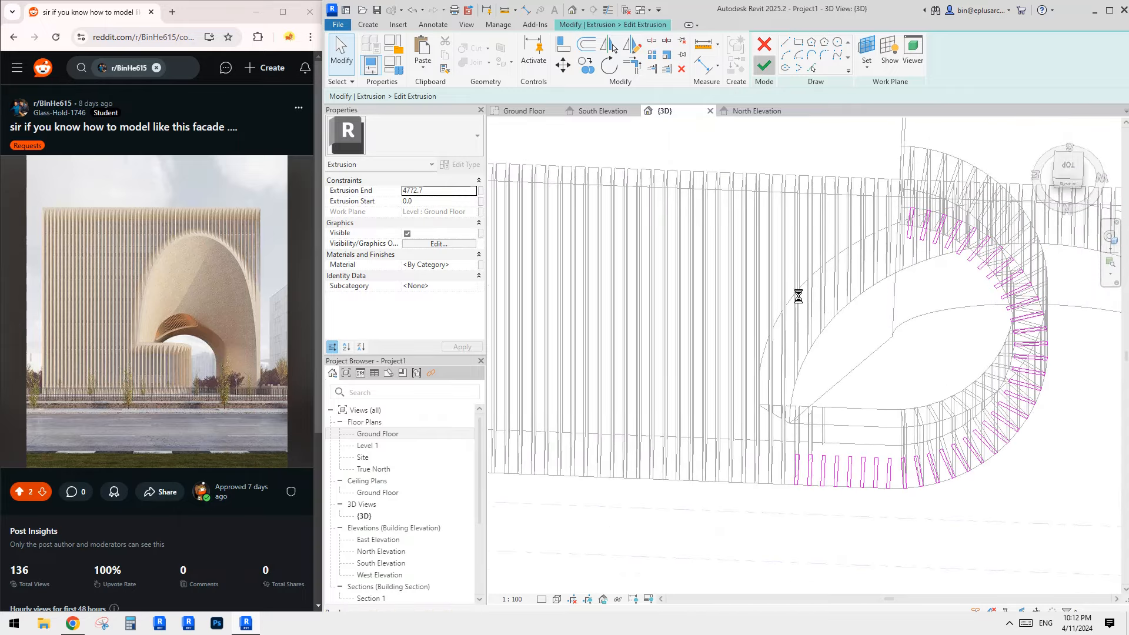
# - Finish the arc fin extrusion's sketch and switch the 3D view to the Shaded visual style
pyautogui.click(920, 388)
pyautogui.keyDown('shift'); pyautogui.moveTo(919, 388); pyautogui.dragTo(919, 460, button='middle'); pyautogui.keyUp('shift')
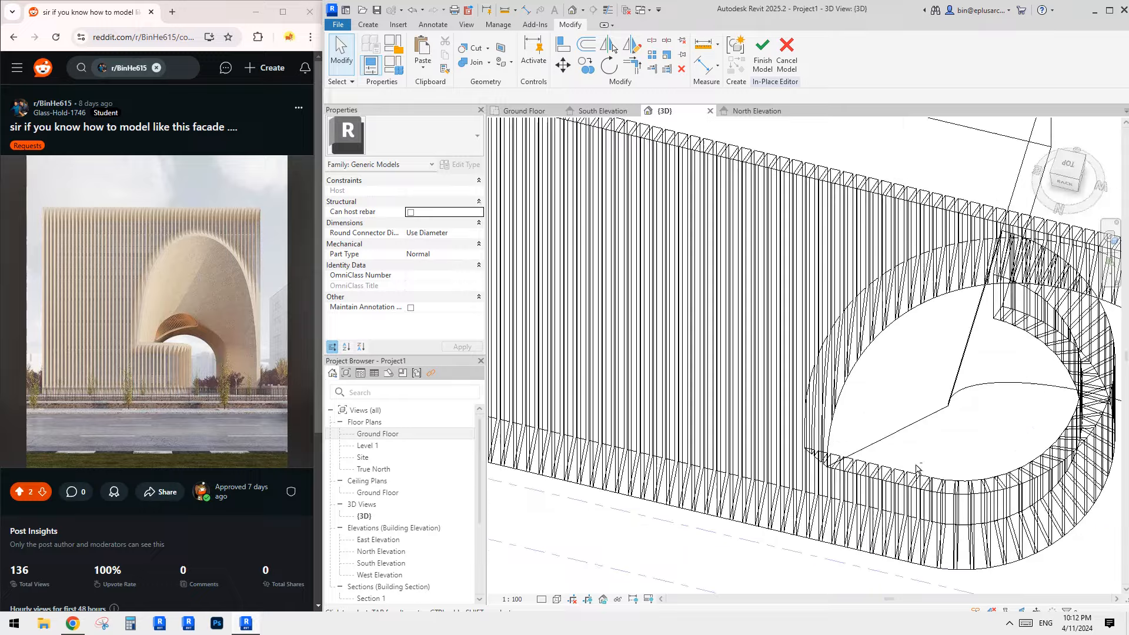
pyautogui.moveTo(947, 545); pyautogui.dragTo(811, 325, button='middle')
pyautogui.press('s')
pyautogui.press('d')
pyautogui.moveTo(785, 393)
pyautogui.mouseDown(button='middle')
pyautogui.moveTo(819, 413)
pyautogui.moveTo(821, 298)
pyautogui.mouseUp(button='middle')
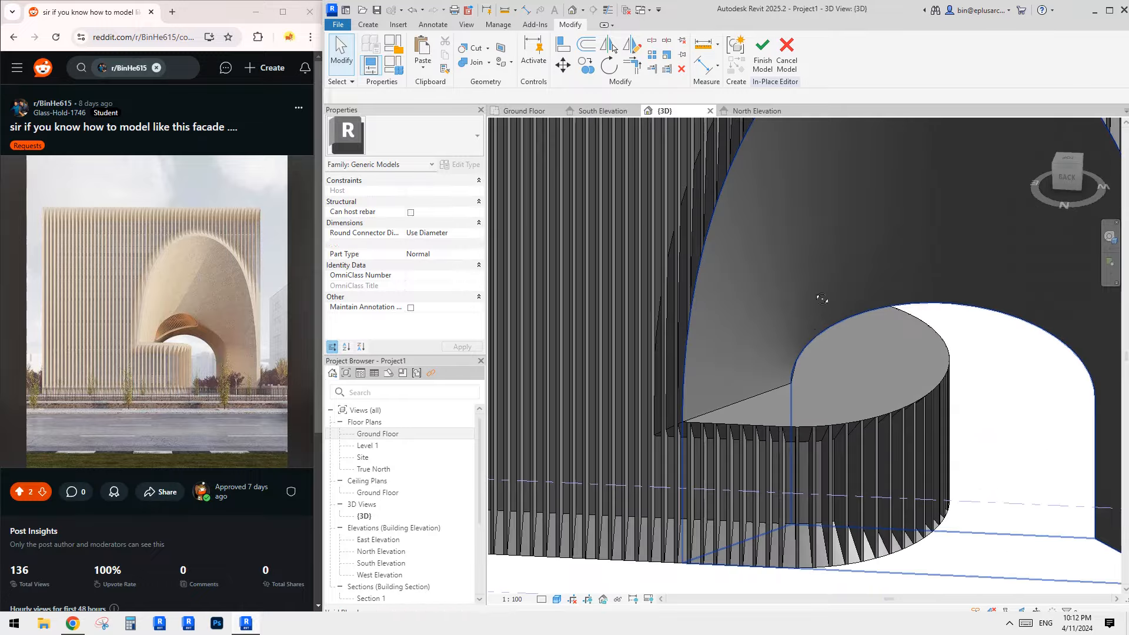
pyautogui.scroll(-2, 900, 355)
pyautogui.scroll(-6, 968, 367)
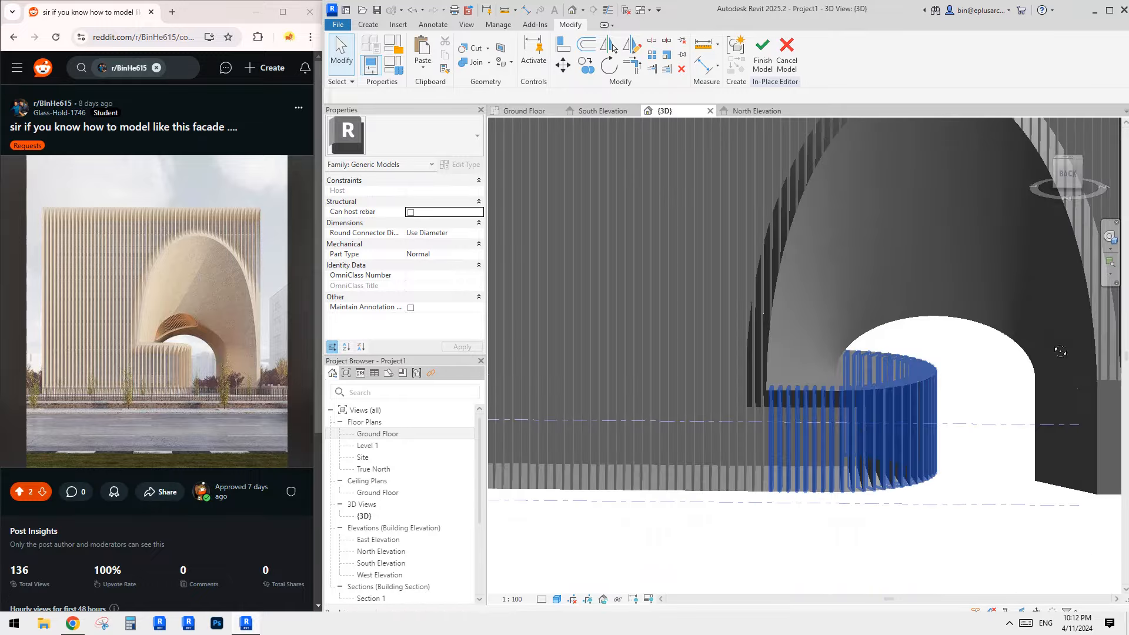
# - Examine the finned facade, the arch opening and the low curved volume from several angles in 3D
pyautogui.keyDown('shift'); pyautogui.moveTo(996, 389); pyautogui.dragTo(960, 397, button='middle'); pyautogui.keyUp('shift')
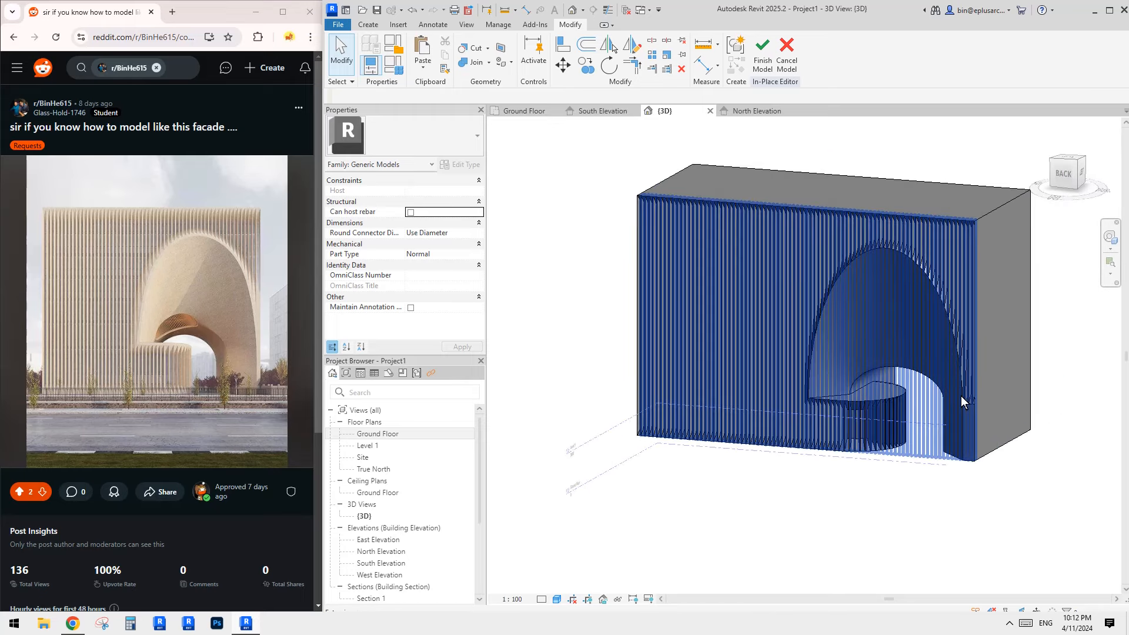
pyautogui.moveTo(1033, 445); pyautogui.dragTo(943, 405, button='middle')
pyautogui.click(946, 407)
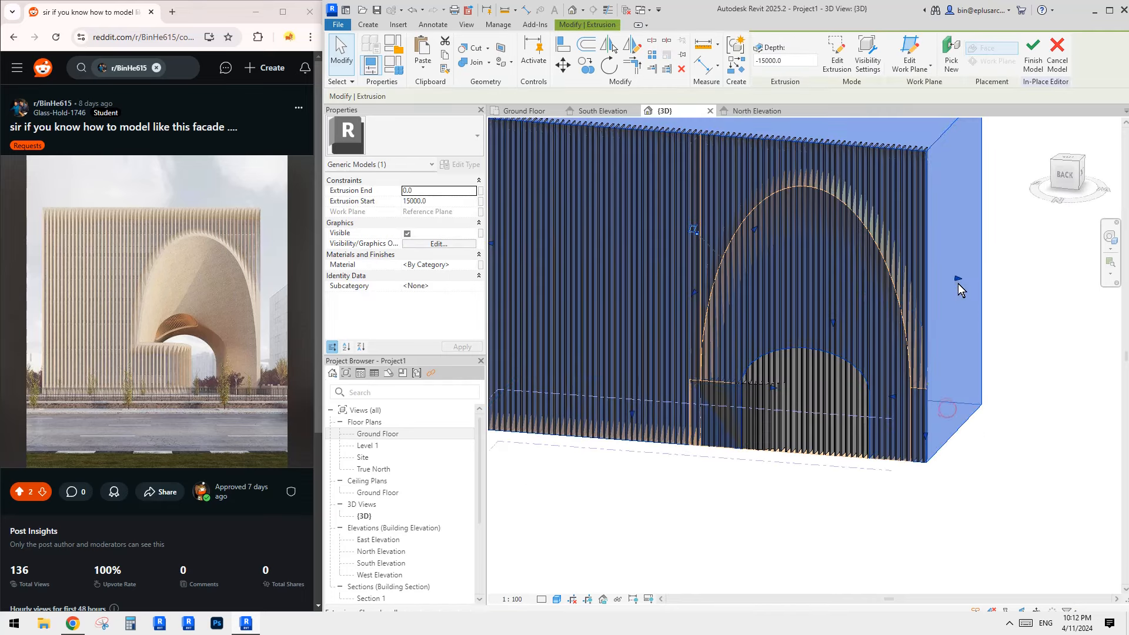
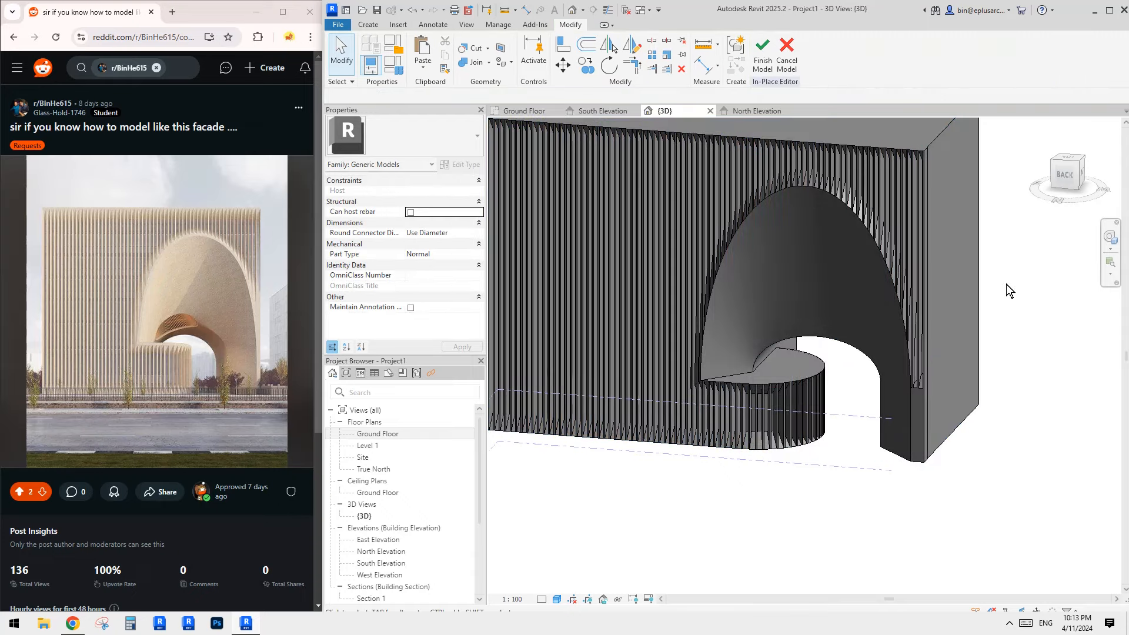
pyautogui.keyDown('shift'); pyautogui.moveTo(1007, 313); pyautogui.dragTo(1028, 337, button='middle'); pyautogui.keyUp('shift')
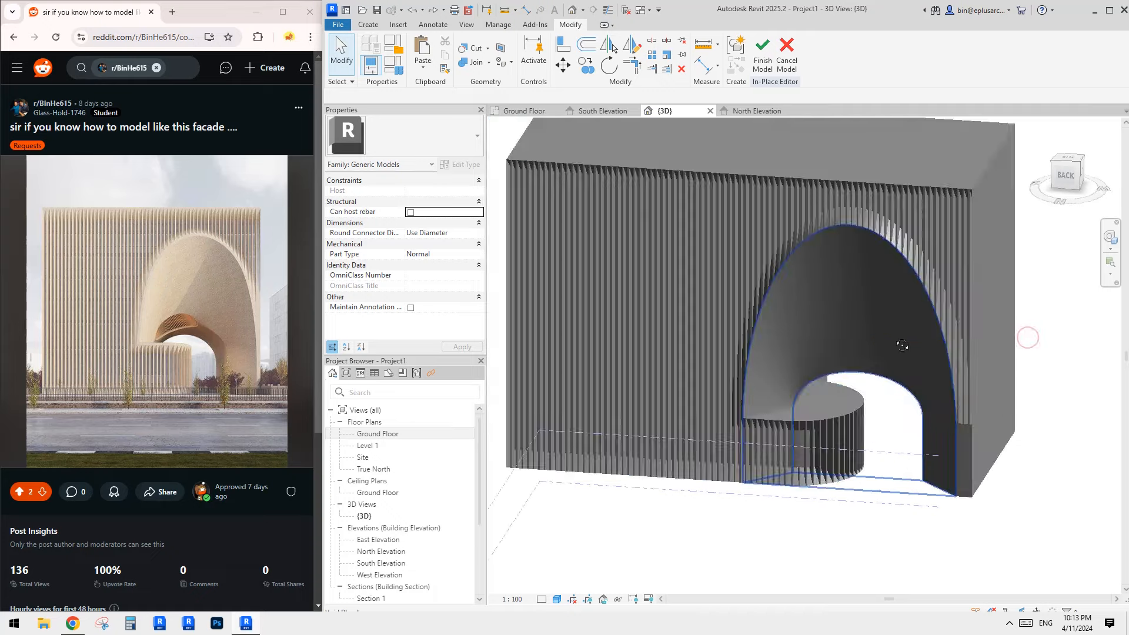
pyautogui.keyDown('shift'); pyautogui.moveTo(802, 355); pyautogui.dragTo(789, 423, button='middle'); pyautogui.keyUp('shift')
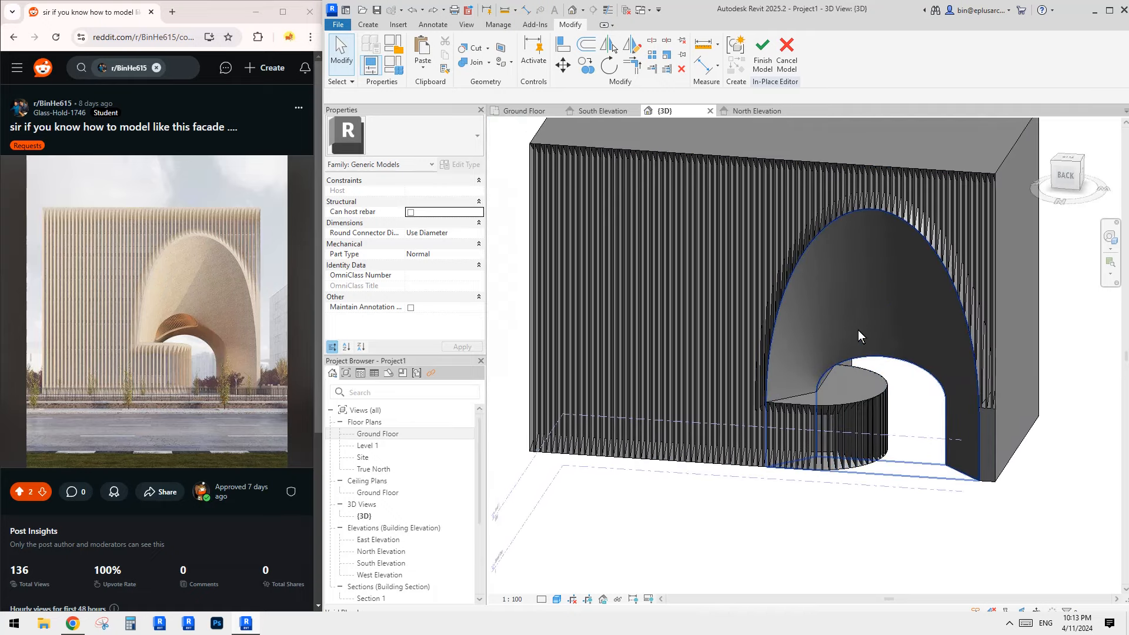
pyautogui.keyDown('shift'); pyautogui.moveTo(853, 326); pyautogui.dragTo(913, 473, button='middle'); pyautogui.keyUp('shift')
pyautogui.click(904, 420)
pyautogui.click(912, 472)
pyautogui.scroll(1, 891, 439)
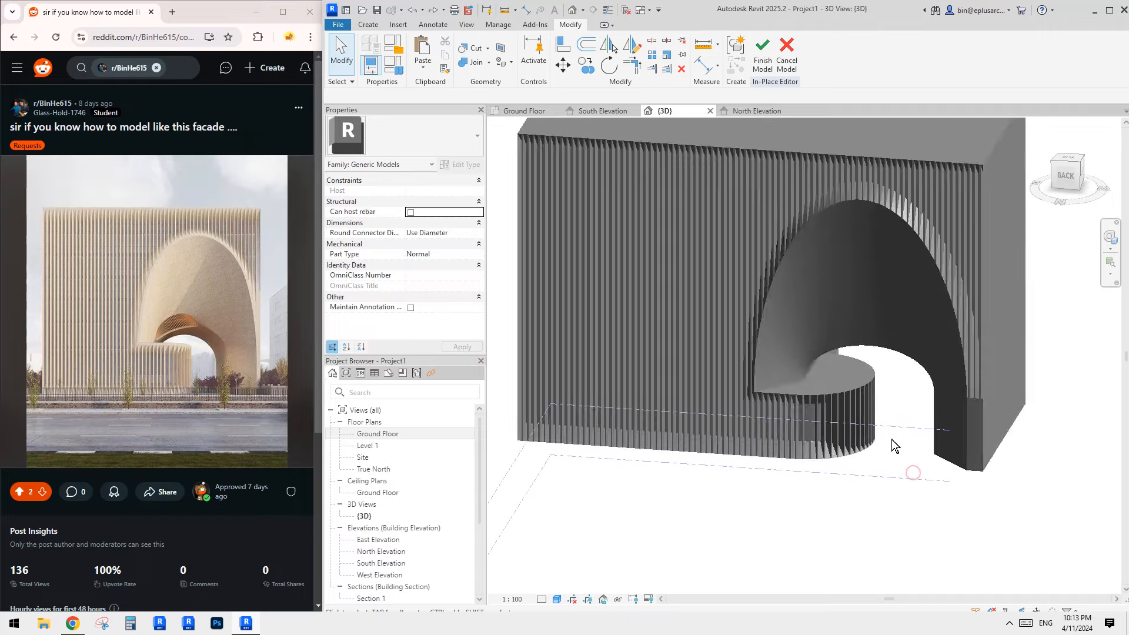
pyautogui.scroll(2, 891, 437)
pyautogui.scroll(-2, 882, 433)
pyautogui.scroll(-1, 860, 431)
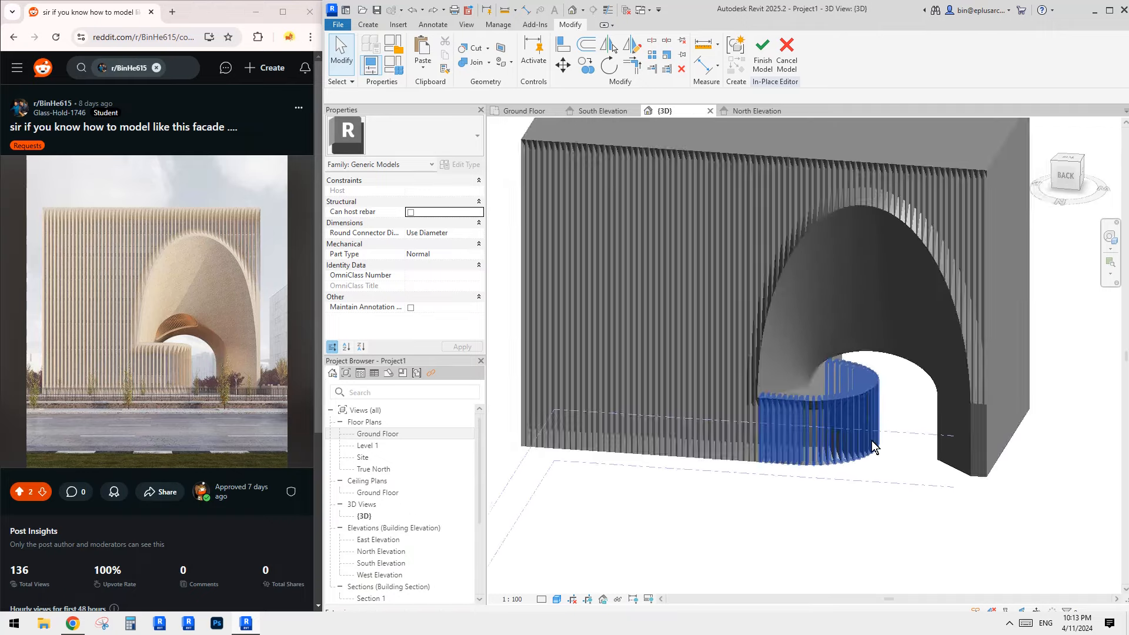
pyautogui.scroll(4, 870, 379)
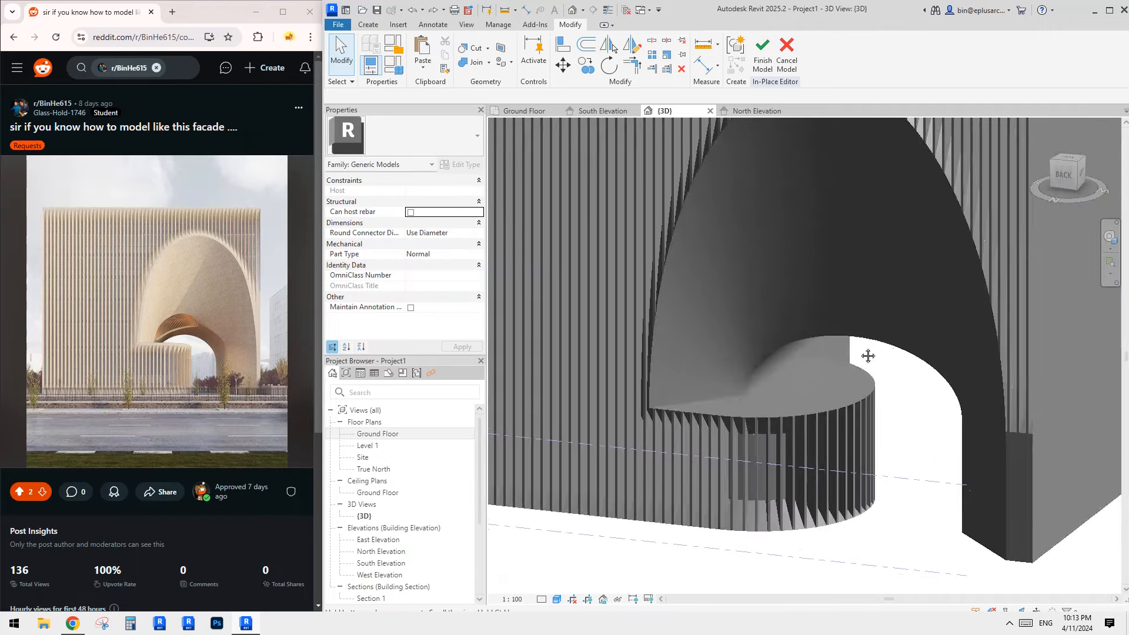
pyautogui.moveTo(867, 356); pyautogui.dragTo(844, 352, button='middle')
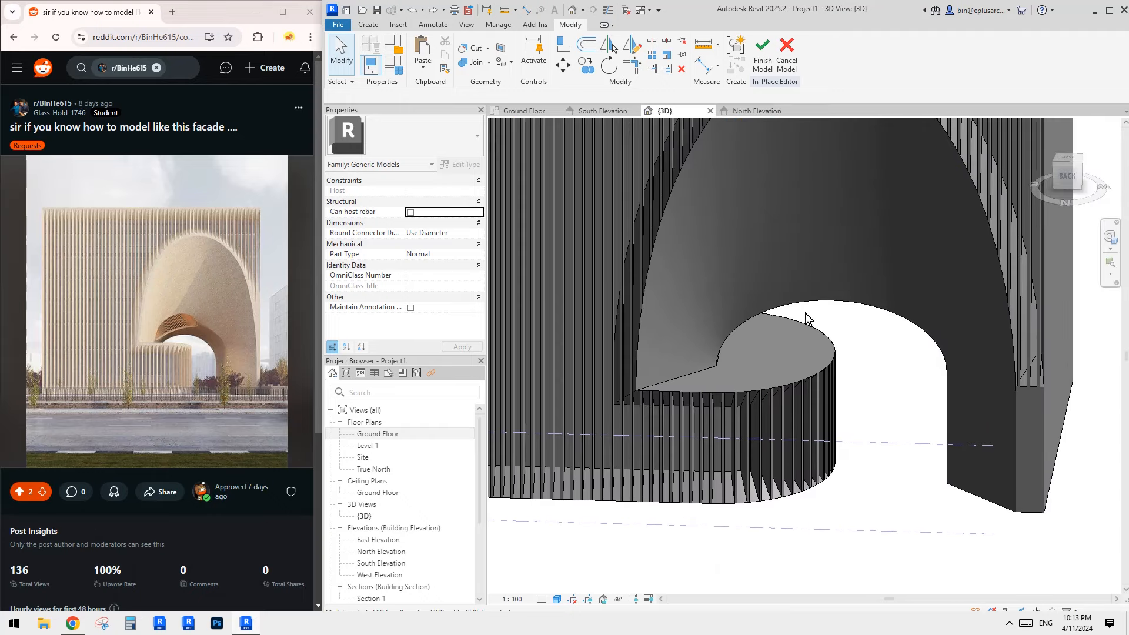
pyautogui.keyDown('shift'); pyautogui.moveTo(805, 312); pyautogui.dragTo(863, 285, button='middle'); pyautogui.keyUp('shift')
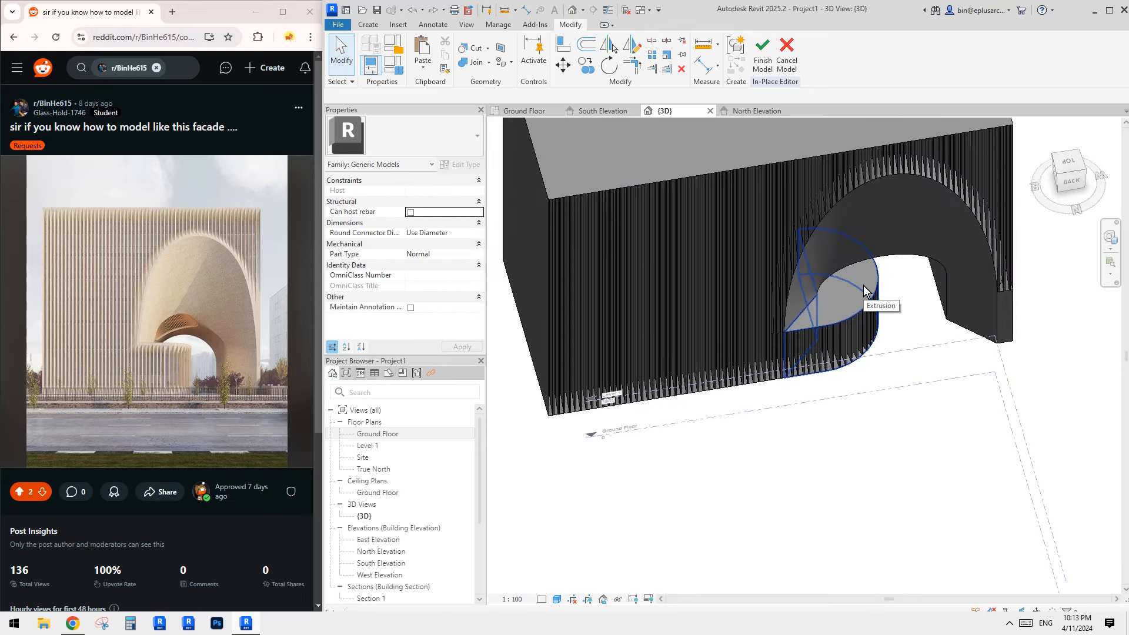
pyautogui.moveTo(894, 255); pyautogui.dragTo(865, 276, button='middle')
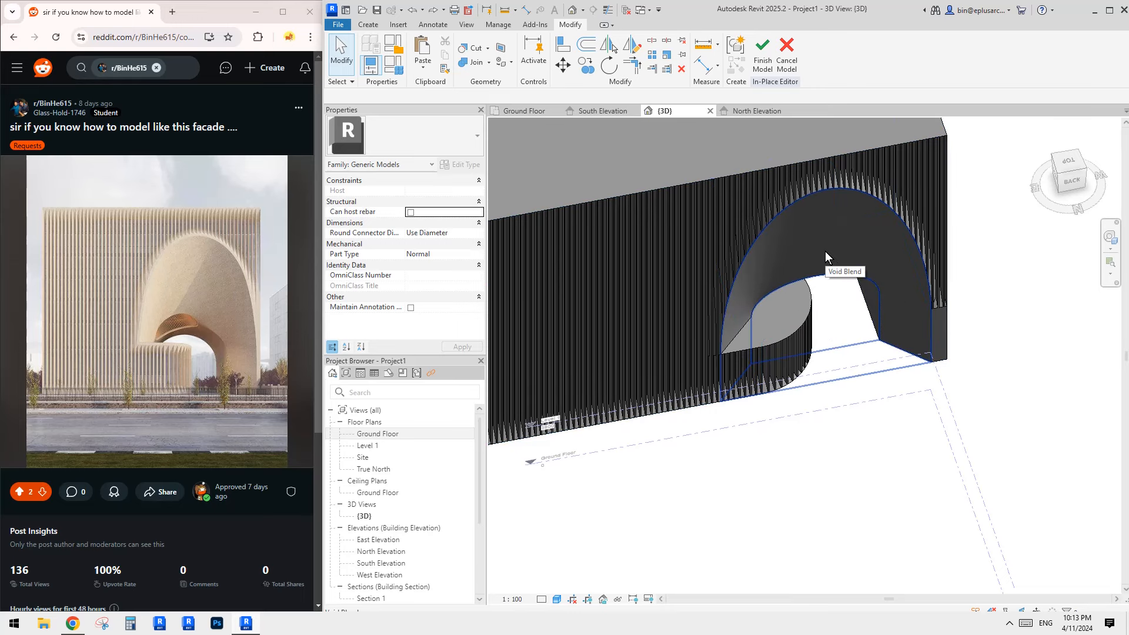
pyautogui.keyDown('shift'); pyautogui.moveTo(851, 284); pyautogui.dragTo(803, 333, button='middle'); pyautogui.keyUp('shift')
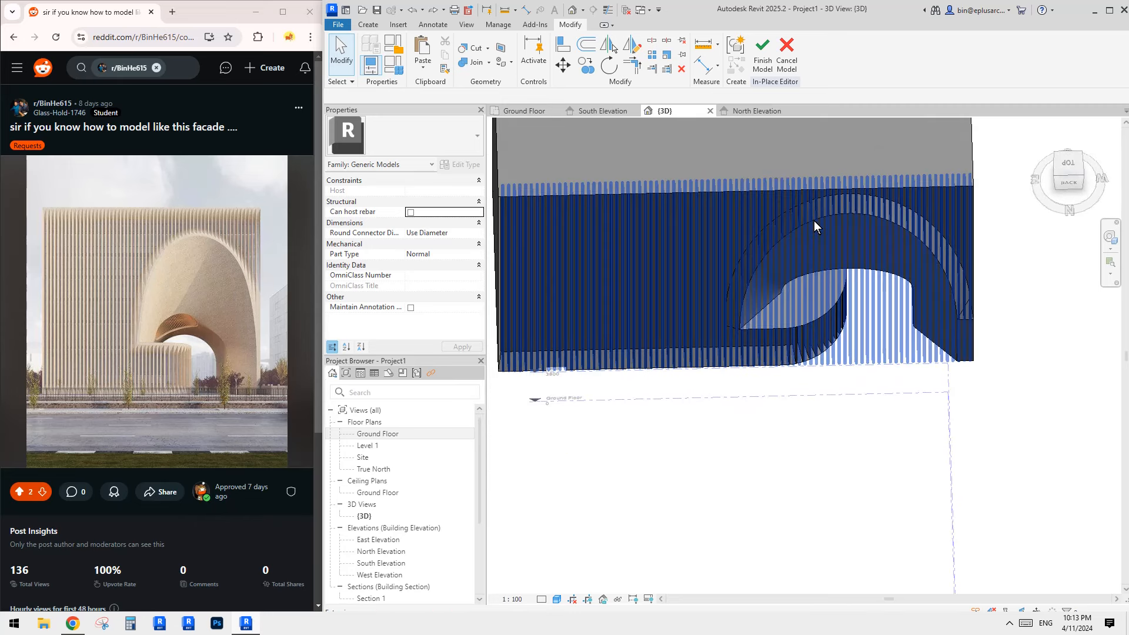
pyautogui.moveTo(810, 270)
pyautogui.mouseDown(button='middle')
pyautogui.moveTo(814, 247)
pyautogui.moveTo(625, 353)
pyautogui.moveTo(805, 274)
pyautogui.mouseUp(button='middle')
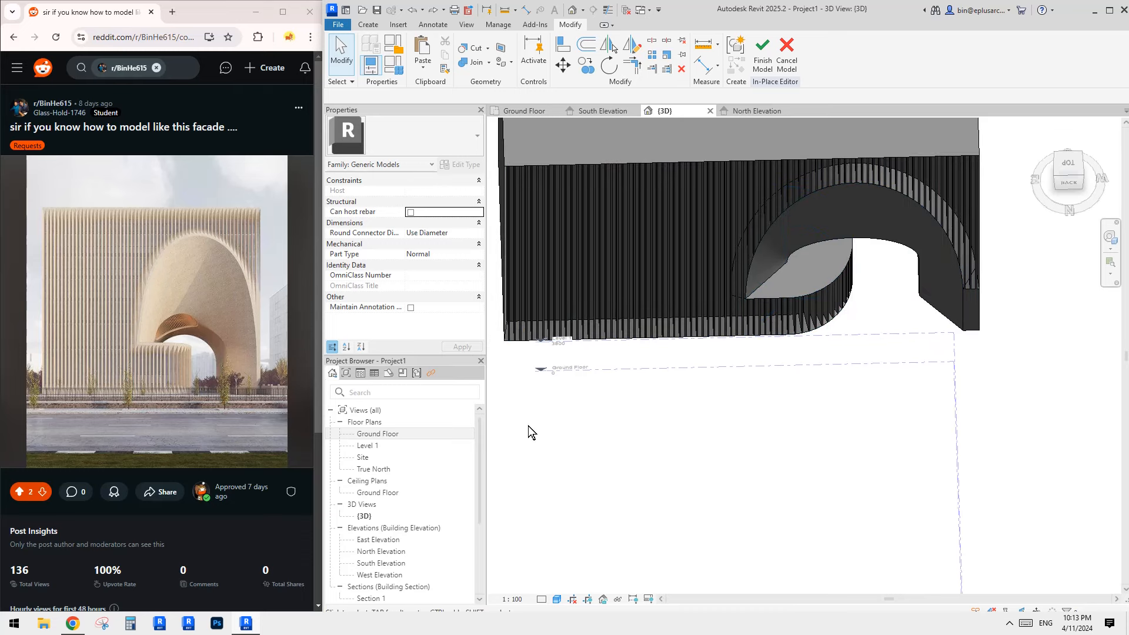
pyautogui.click(380, 564)
pyautogui.doubleClick(379, 566)
pyautogui.scroll(2, 753, 415)
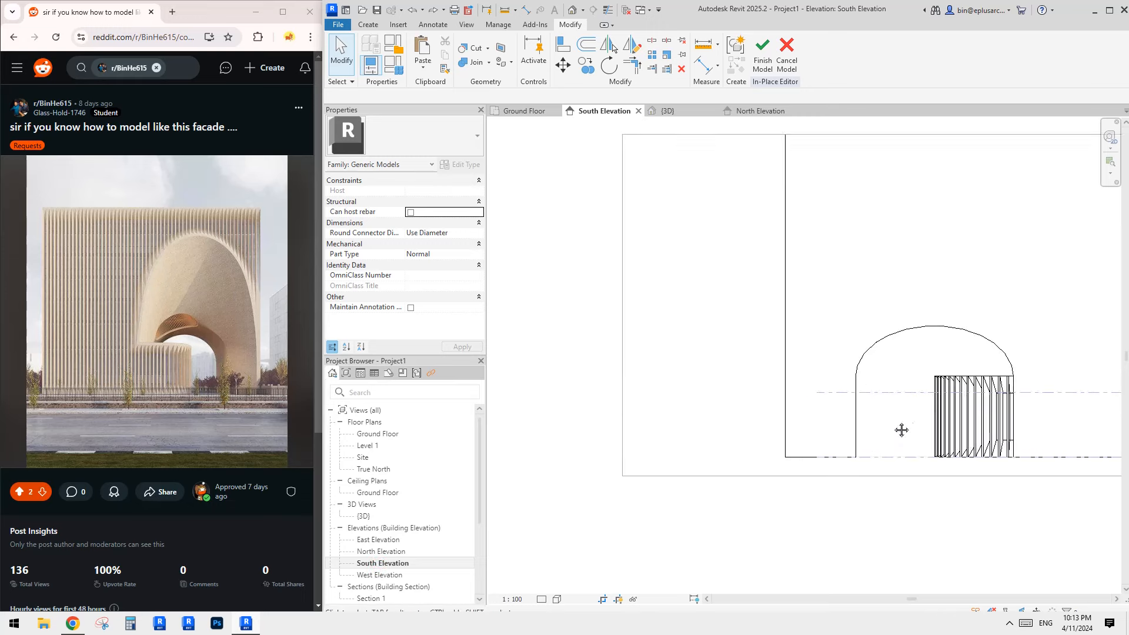
pyautogui.scroll(-3, 902, 429)
pyautogui.scroll(-1, 813, 432)
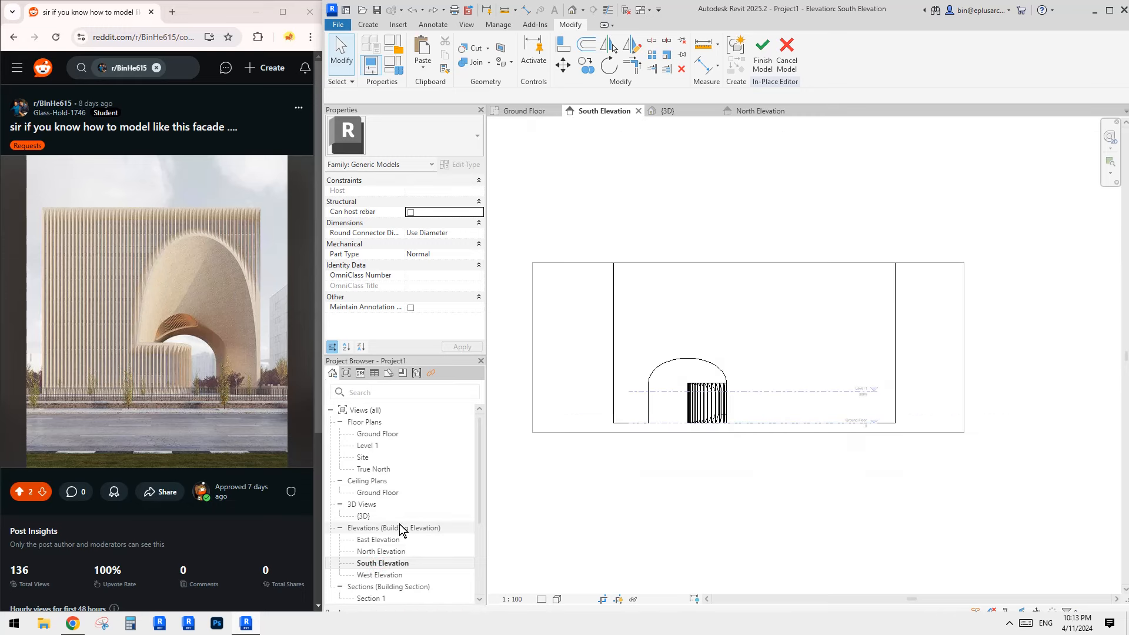
# - Open the North Elevation view and frame the arch and the low curved fins
pyautogui.doubleClick(380, 551)
pyautogui.moveTo(816, 467); pyautogui.dragTo(627, 441, button='middle')
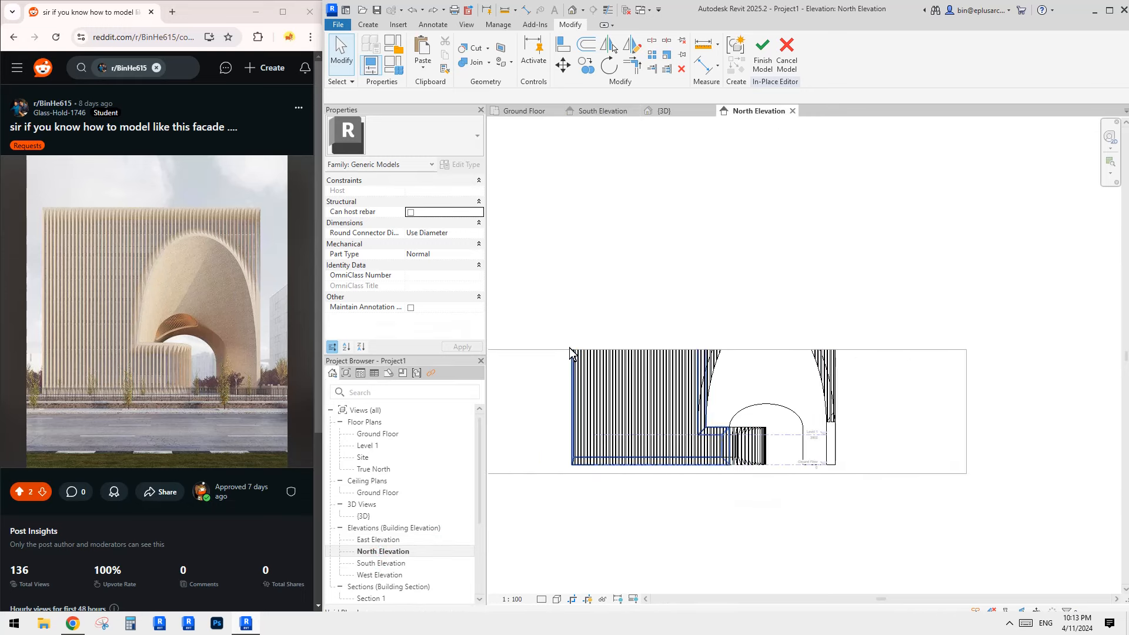
pyautogui.scroll(-1, 545, 353)
pyautogui.moveTo(547, 353); pyautogui.dragTo(680, 349, button='middle')
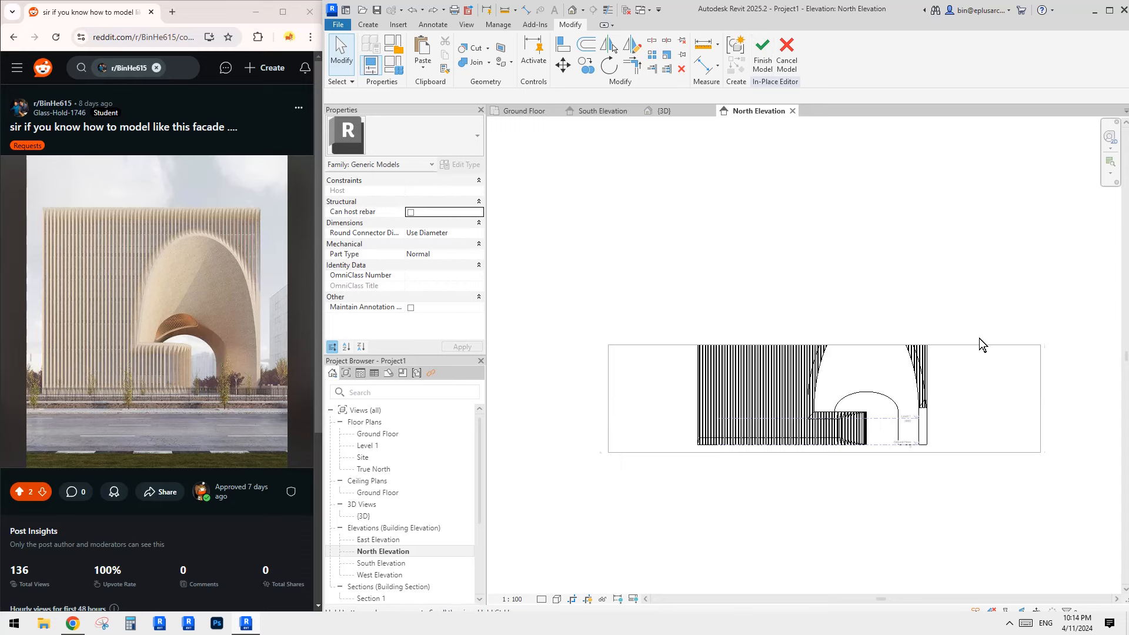
pyautogui.scroll(4, 837, 414)
# - Set the work plane by picking the face of the building extrusion beside the arch's far leg
pyautogui.click(368, 25)
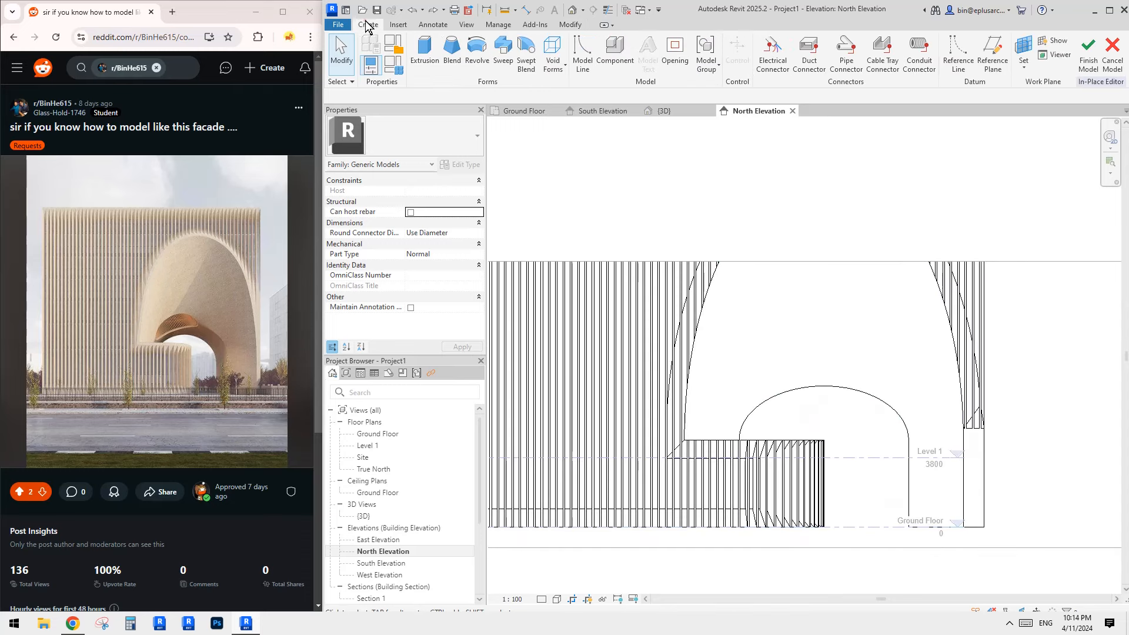
pyautogui.moveTo(826, 230); pyautogui.dragTo(809, 199, button='middle')
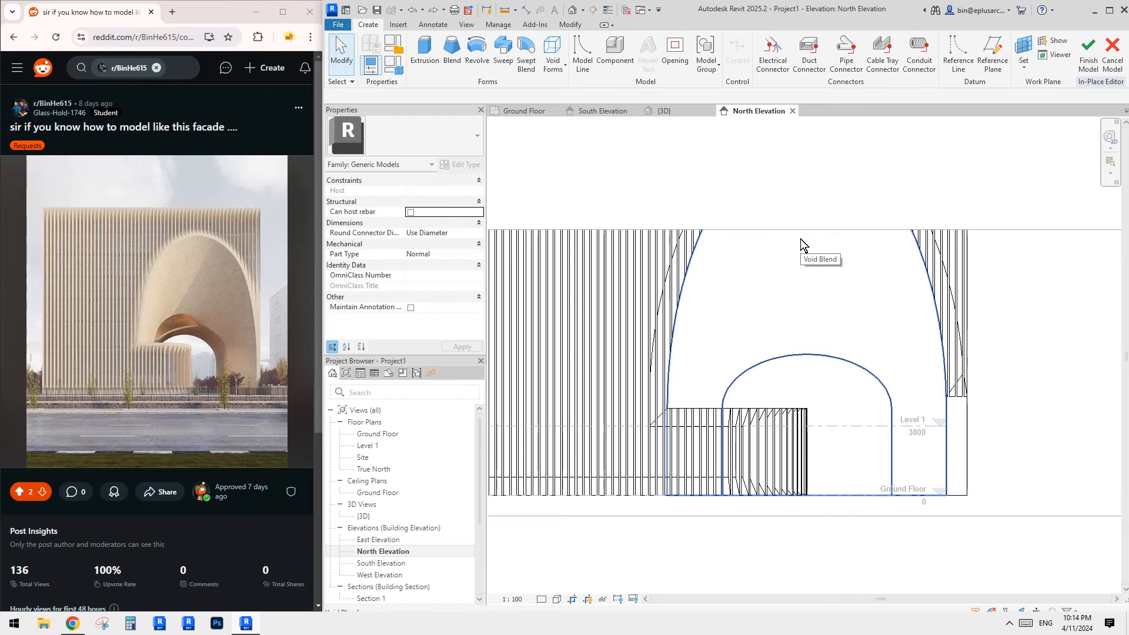
pyautogui.moveTo(916, 274); pyautogui.dragTo(920, 276, button='middle')
pyautogui.click(1023, 47)
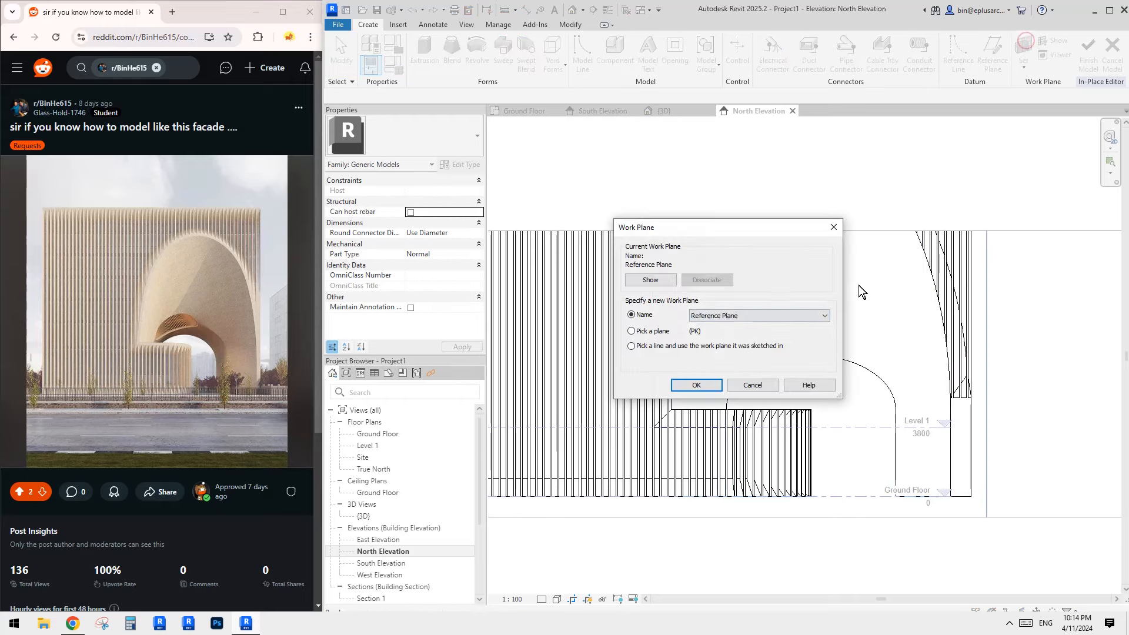
pyautogui.click(696, 385)
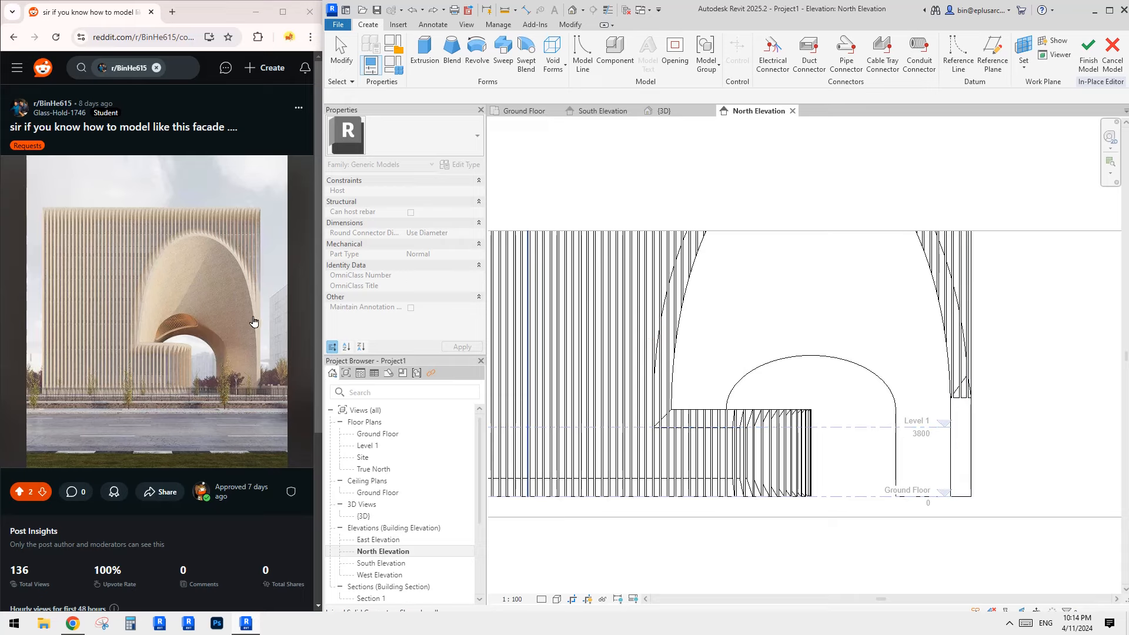
pyautogui.click(964, 416)
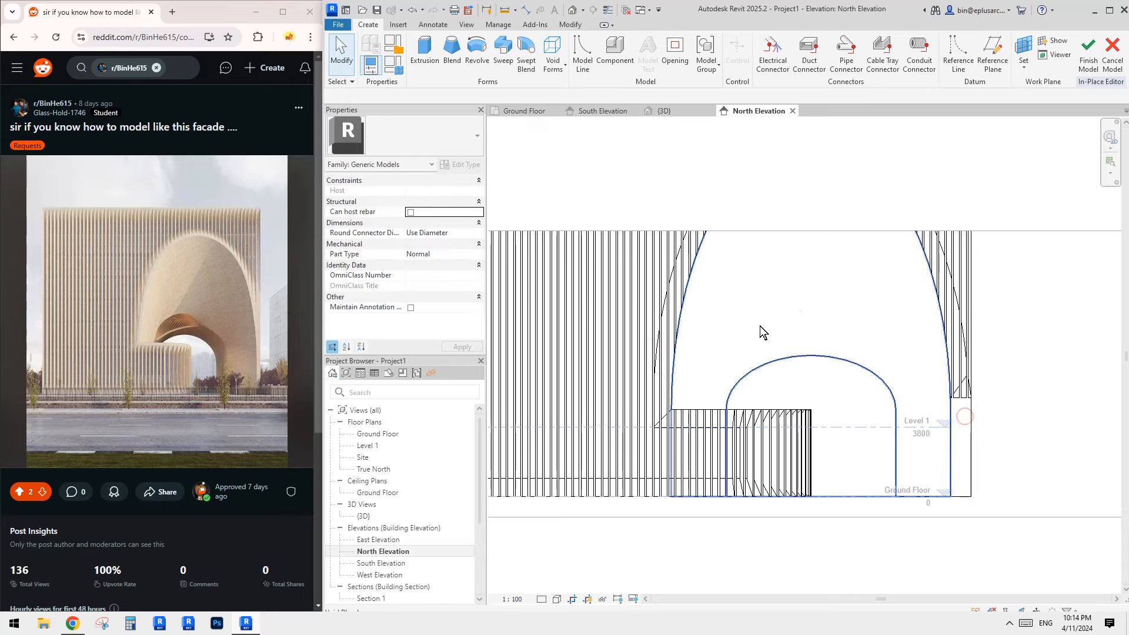
# - Draw a slanted reference line about 7460 mm long from the low curved fins up into the arch opening
pyautogui.click(964, 49)
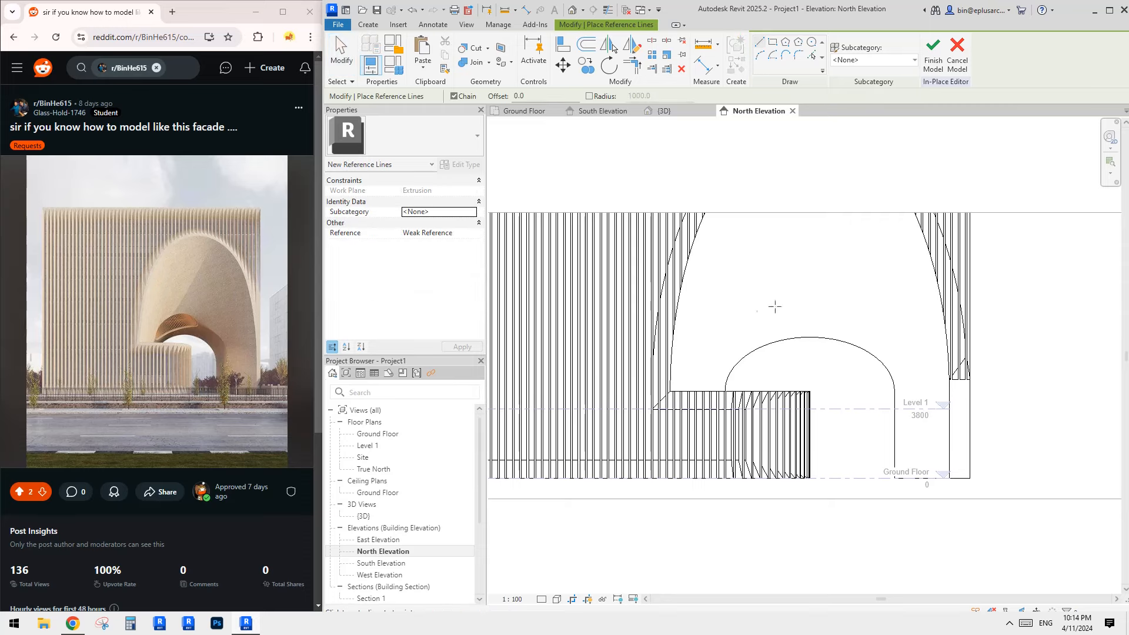
pyautogui.click(792, 405)
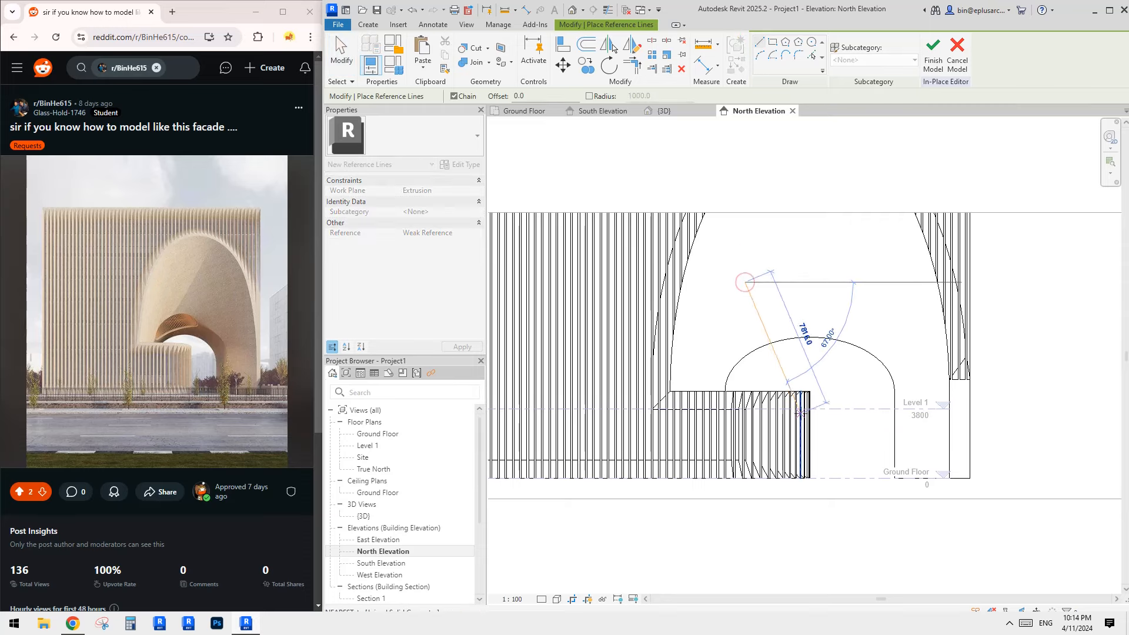
pyautogui.click(741, 282)
pyautogui.press('Escape')
pyautogui.press('Escape')
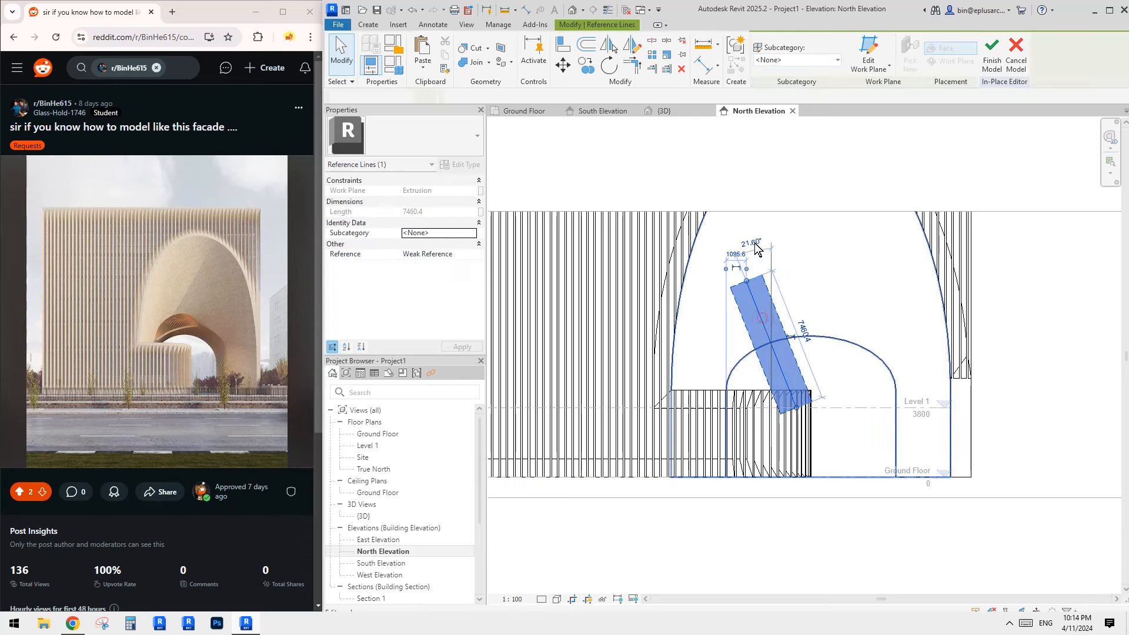
pyautogui.moveTo(773, 232); pyautogui.dragTo(786, 238, button='middle')
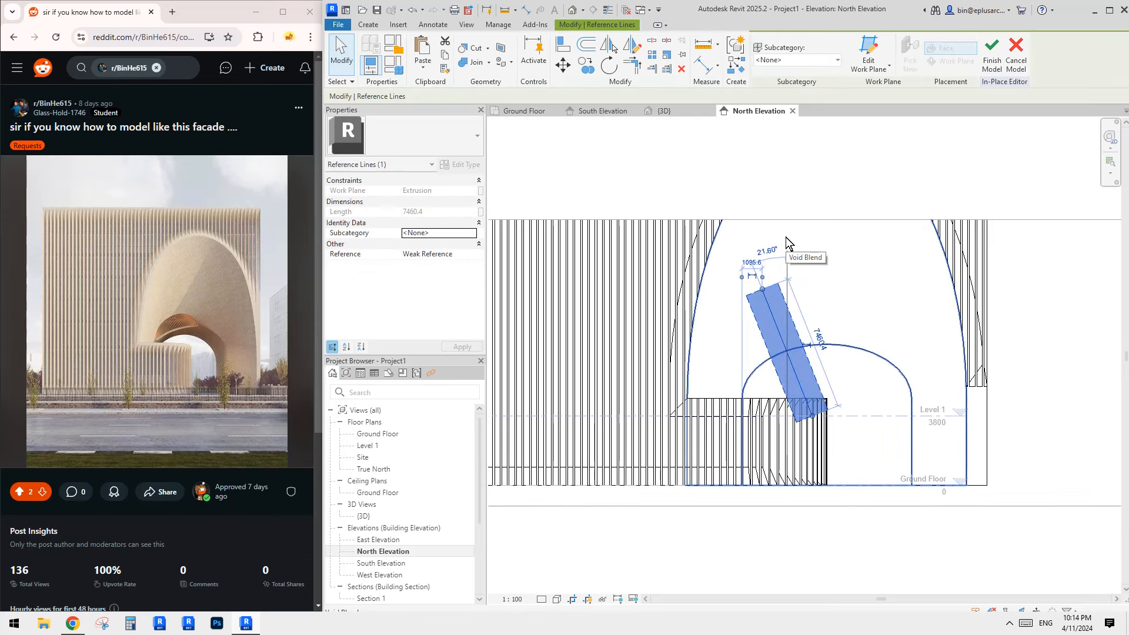
# - Open the 3D view and examine the slanted reference line and its built-in planes against the arch
pyautogui.click(568, 11)
pyautogui.keyDown('shift'); pyautogui.moveTo(793, 323); pyautogui.dragTo(536, 196, button='middle'); pyautogui.keyUp('shift')
pyautogui.click(744, 247)
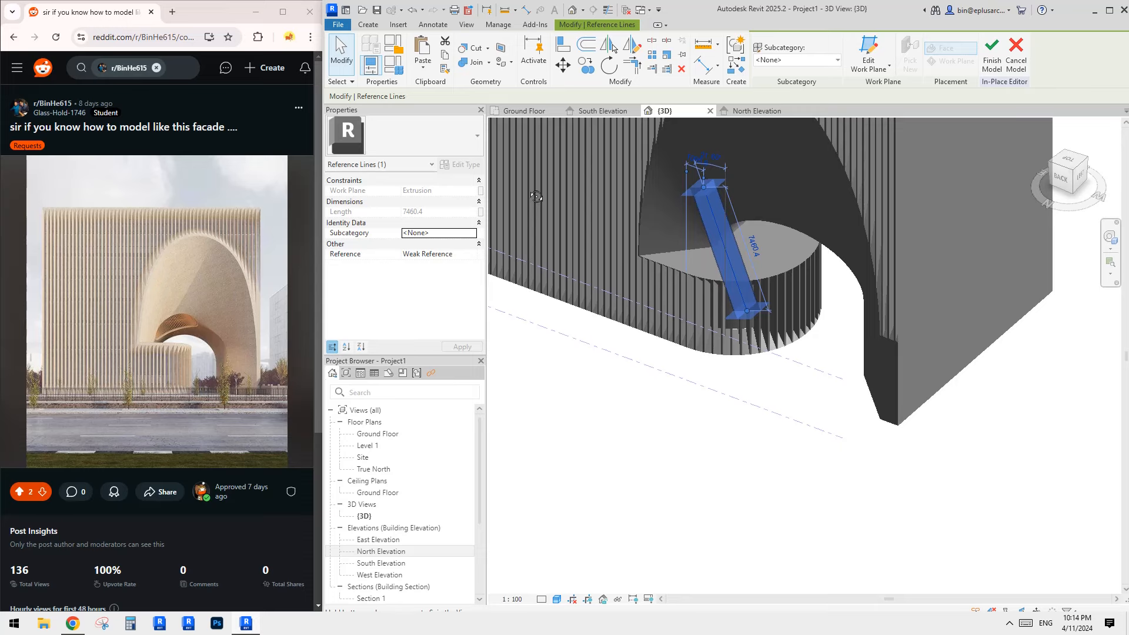
pyautogui.moveTo(536, 197)
pyautogui.keyDown('shift'); pyautogui.mouseDown(button='middle')
pyautogui.moveTo(556, 259)
pyautogui.moveTo(540, 197)
pyautogui.mouseUp(button='middle'); pyautogui.keyUp('shift')
pyautogui.scroll(2, 784, 260)
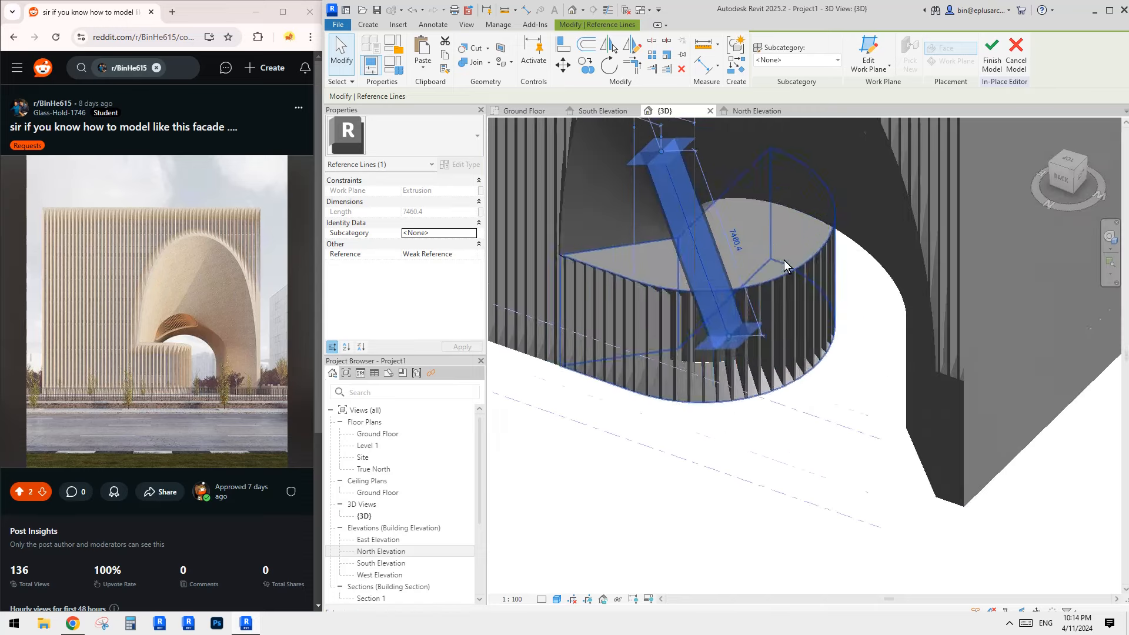
pyautogui.press('Escape')
pyautogui.scroll(-2, 708, 267)
pyautogui.moveTo(703, 266)
pyautogui.keyDown('shift'); pyautogui.mouseDown(button='middle')
pyautogui.moveTo(1002, 315)
pyautogui.moveTo(707, 253)
pyautogui.mouseUp(button='middle'); pyautogui.keyUp('shift')
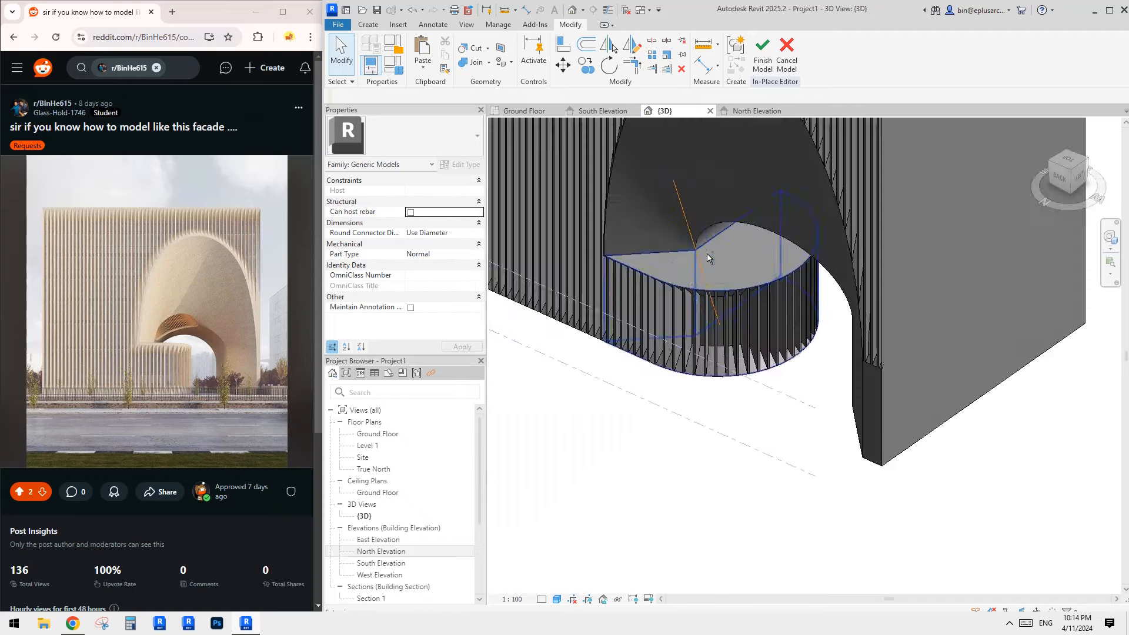
pyautogui.scroll(4, 706, 252)
pyautogui.click(699, 332)
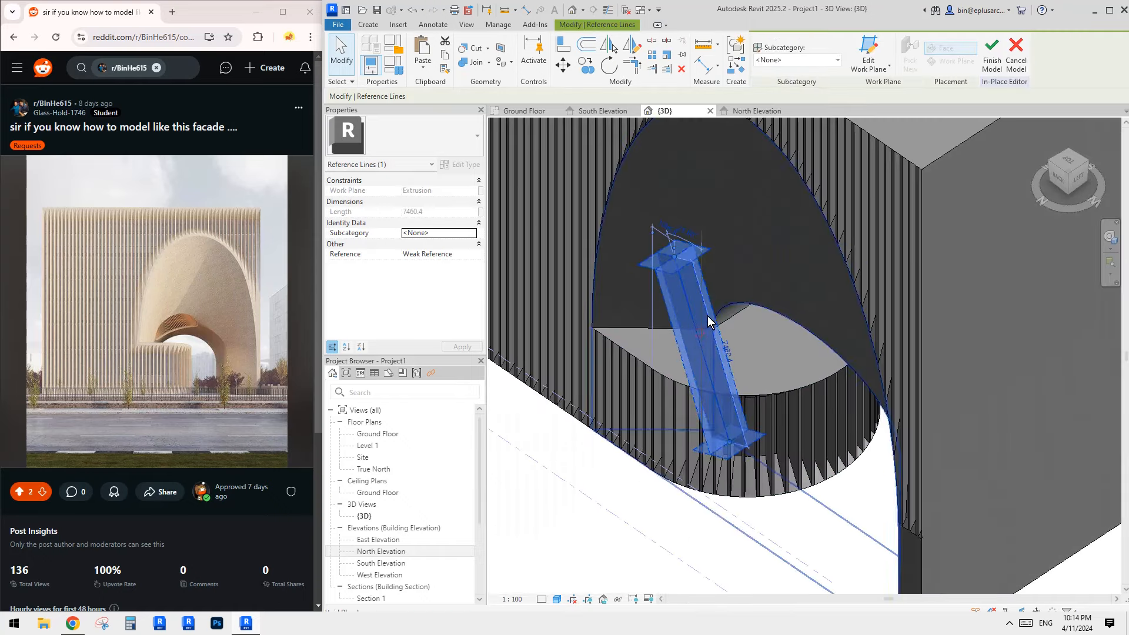
pyautogui.scroll(-1, 729, 322)
pyautogui.moveTo(731, 323); pyautogui.dragTo(733, 335, button='middle')
pyautogui.press('Escape')
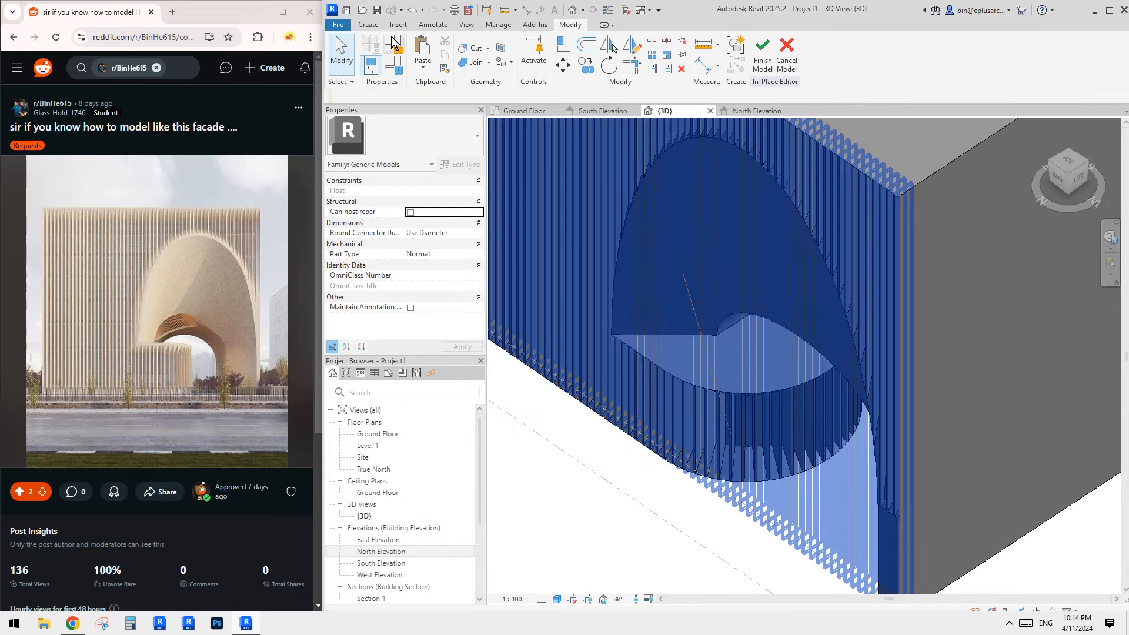
pyautogui.click(368, 24)
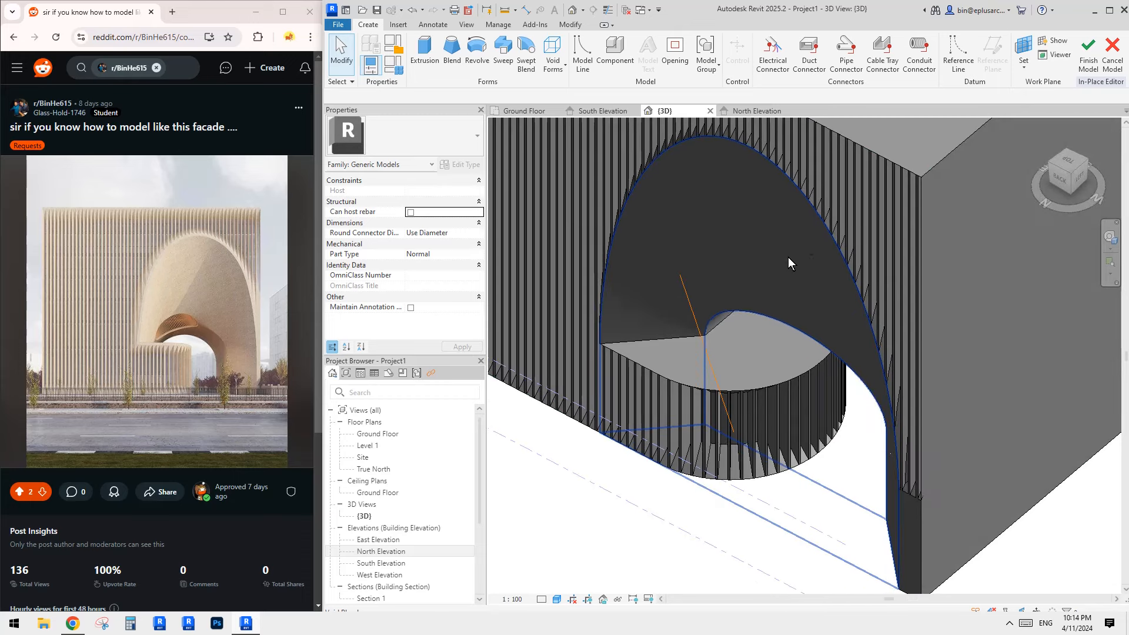
# - Set the work plane by picking a built-in plane of the slanted reference line
pyautogui.click(1023, 47)
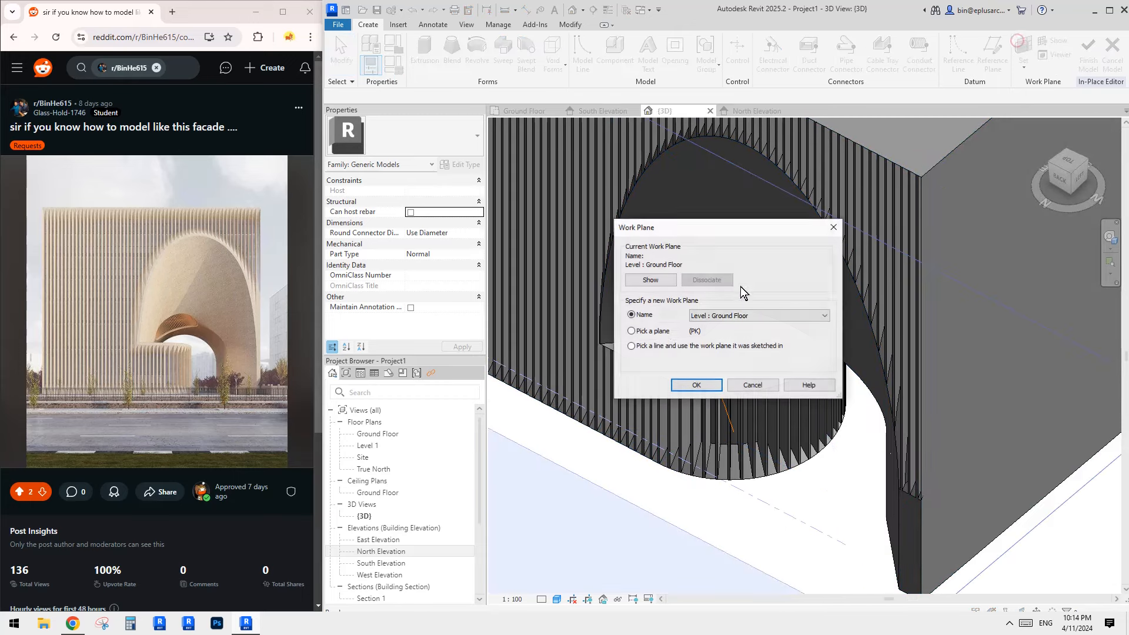
pyautogui.click(650, 331)
pyautogui.click(696, 385)
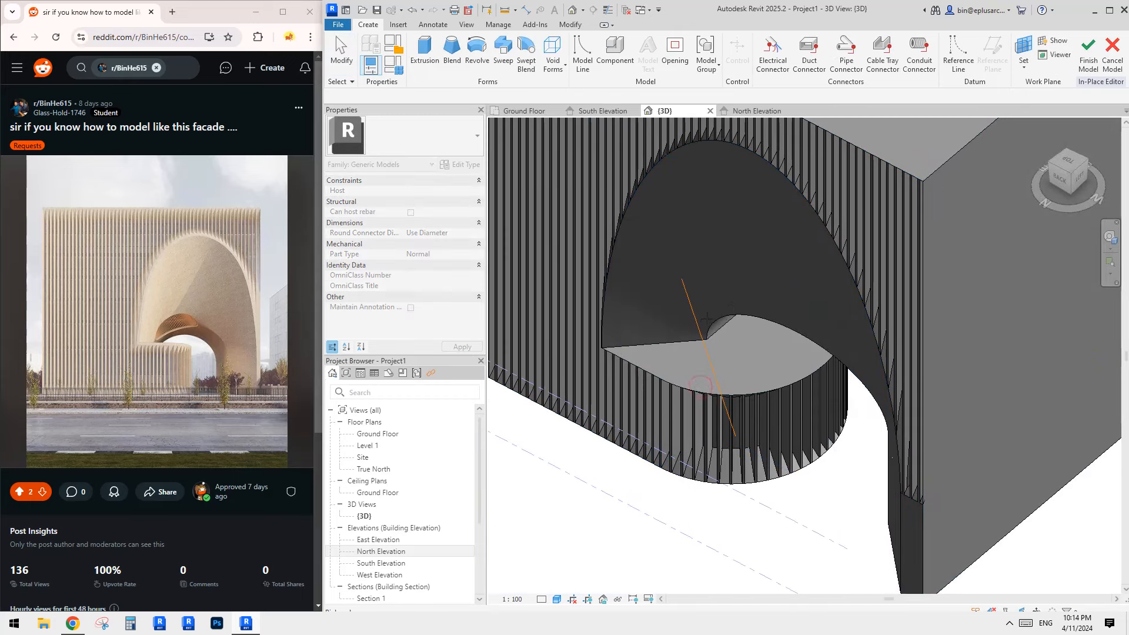
pyautogui.keyDown('shift'); pyautogui.moveTo(707, 318); pyautogui.dragTo(692, 330, button='middle'); pyautogui.keyUp('shift')
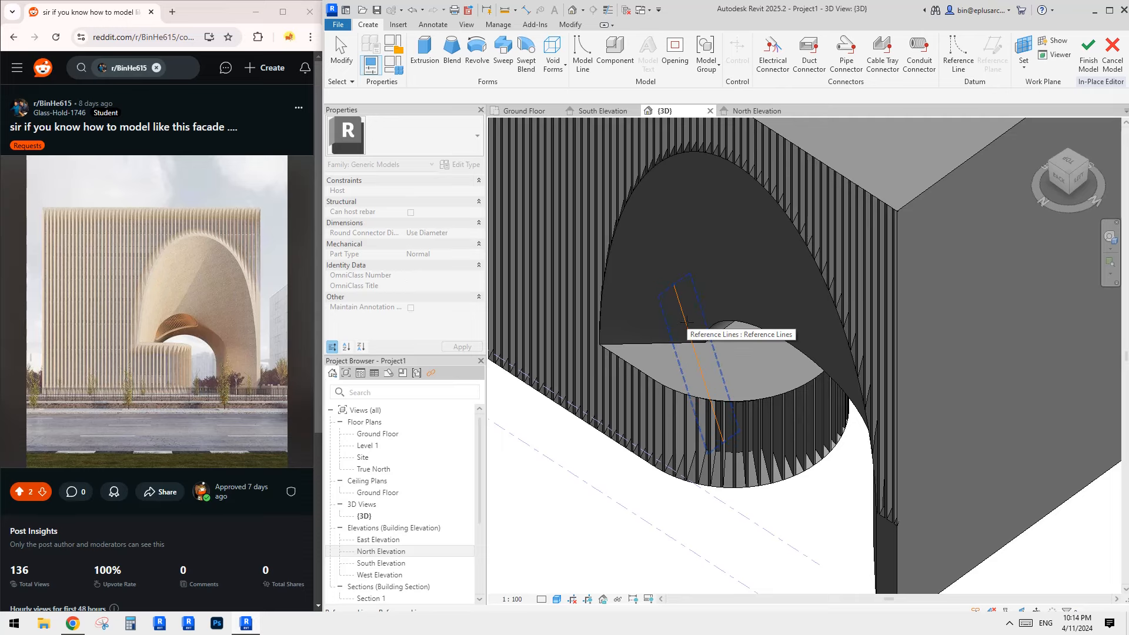
pyautogui.press('Escape')
pyautogui.scroll(-1, 683, 294)
pyautogui.moveTo(683, 294); pyautogui.dragTo(696, 314, button='middle')
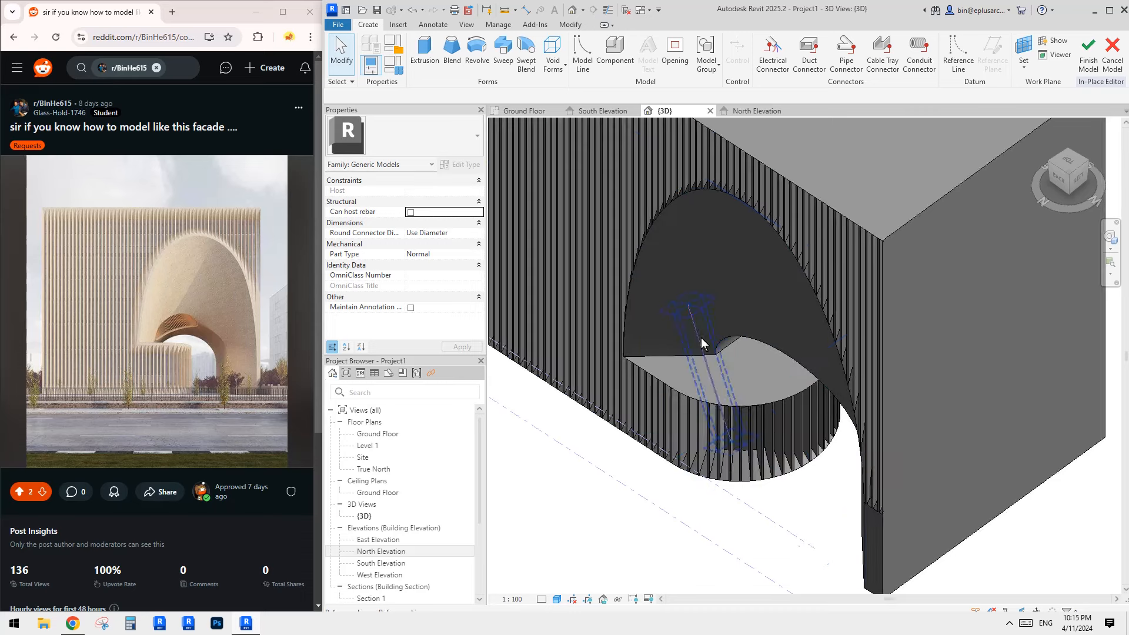
# - Draw a second reference line about 8600 mm long crossing the upper part of the slanted one inside the arch
pyautogui.click(957, 58)
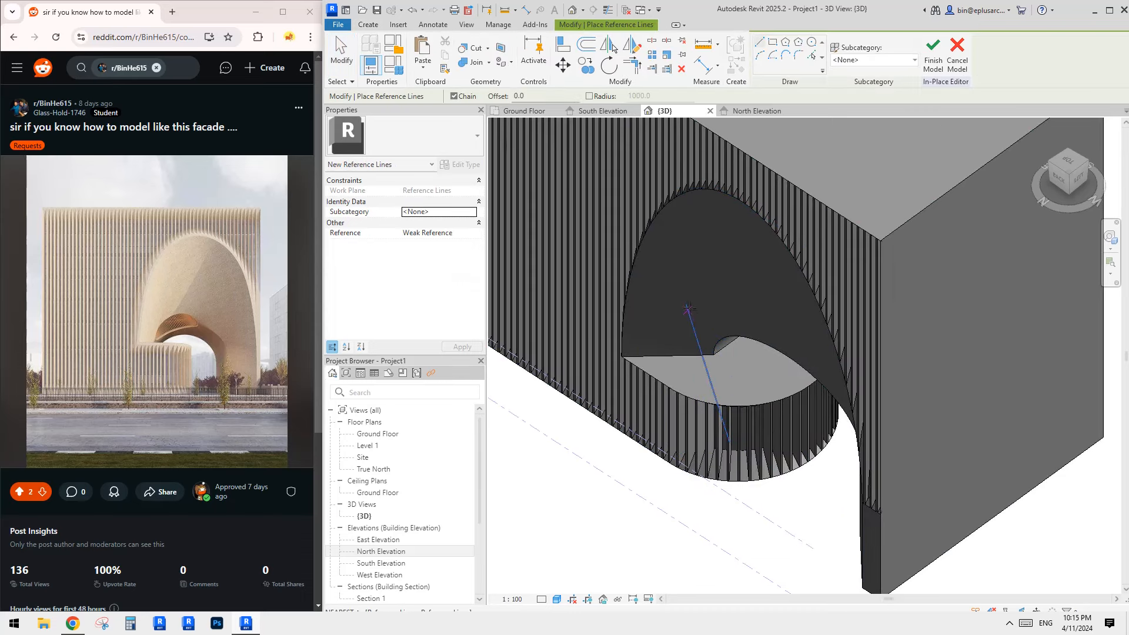
pyautogui.click(665, 292)
pyautogui.click(788, 344)
pyautogui.press('Escape')
pyautogui.press('Escape')
pyautogui.click(743, 326)
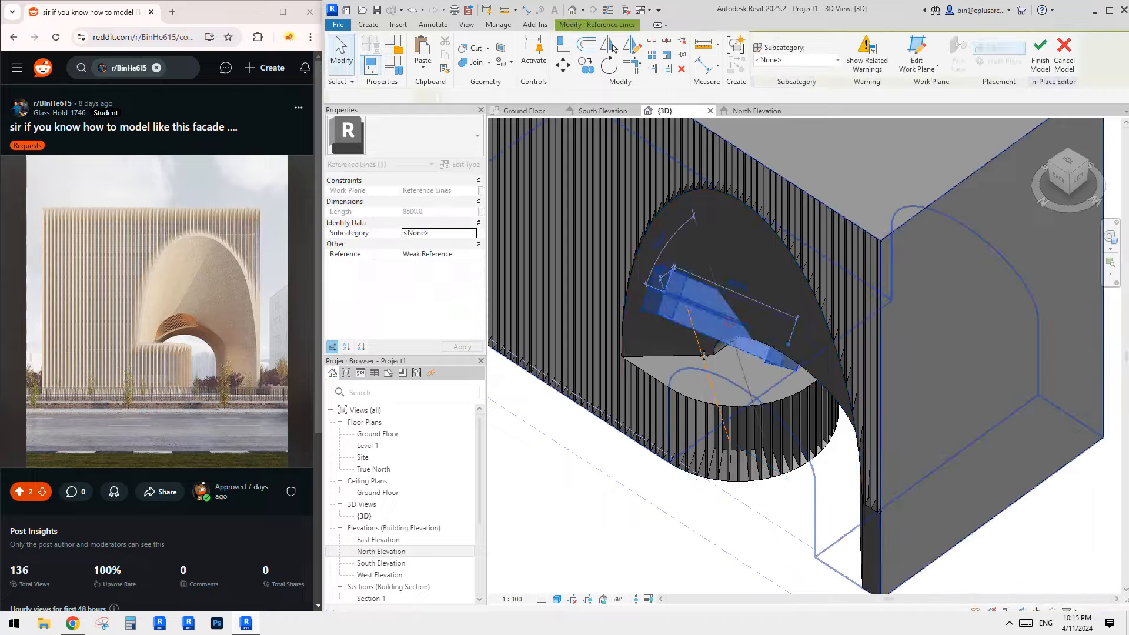
pyautogui.keyDown('shift'); pyautogui.moveTo(743, 332); pyautogui.dragTo(673, 349, button='middle'); pyautogui.keyUp('shift')
# - Start a void sweep and pick the new crossing reference line as its path
pyautogui.click(368, 24)
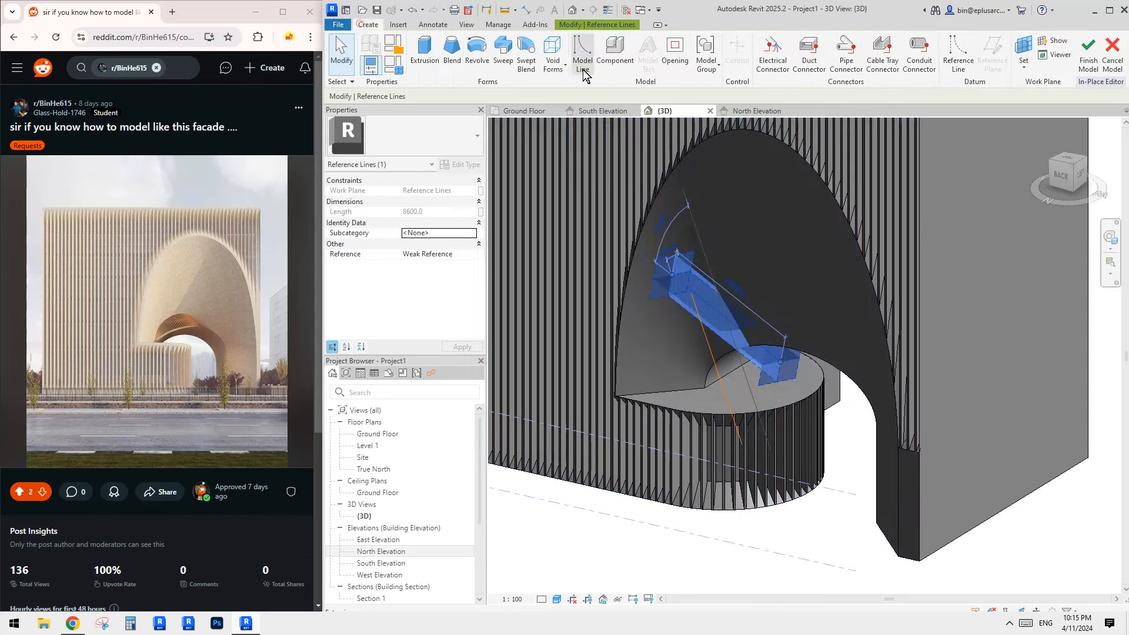
pyautogui.click(552, 62)
pyautogui.click(579, 158)
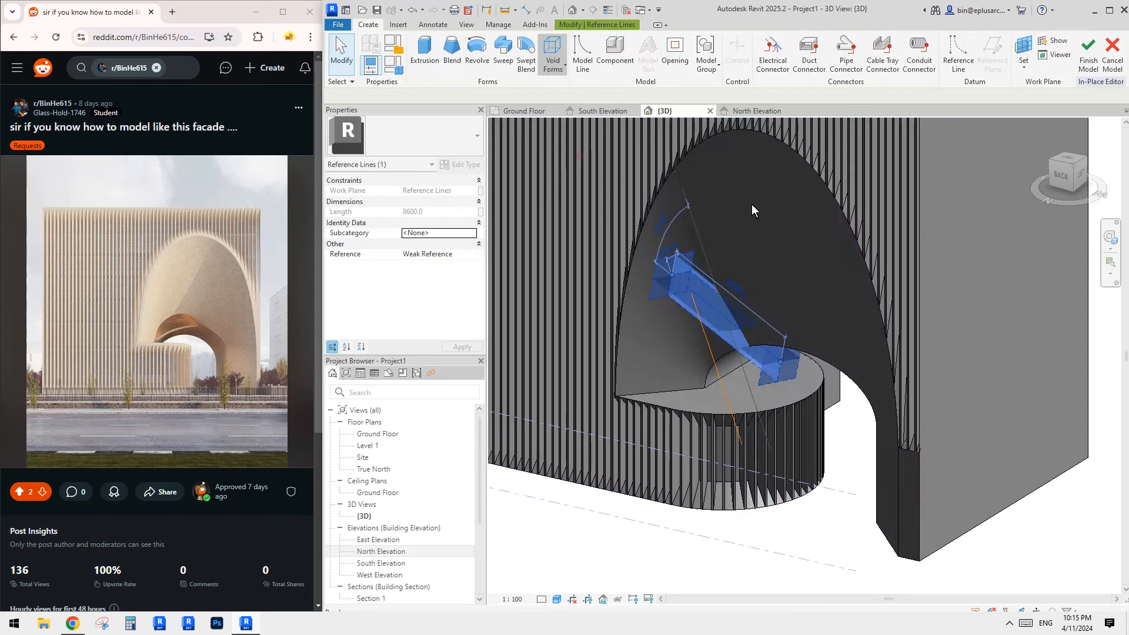
pyautogui.click(885, 66)
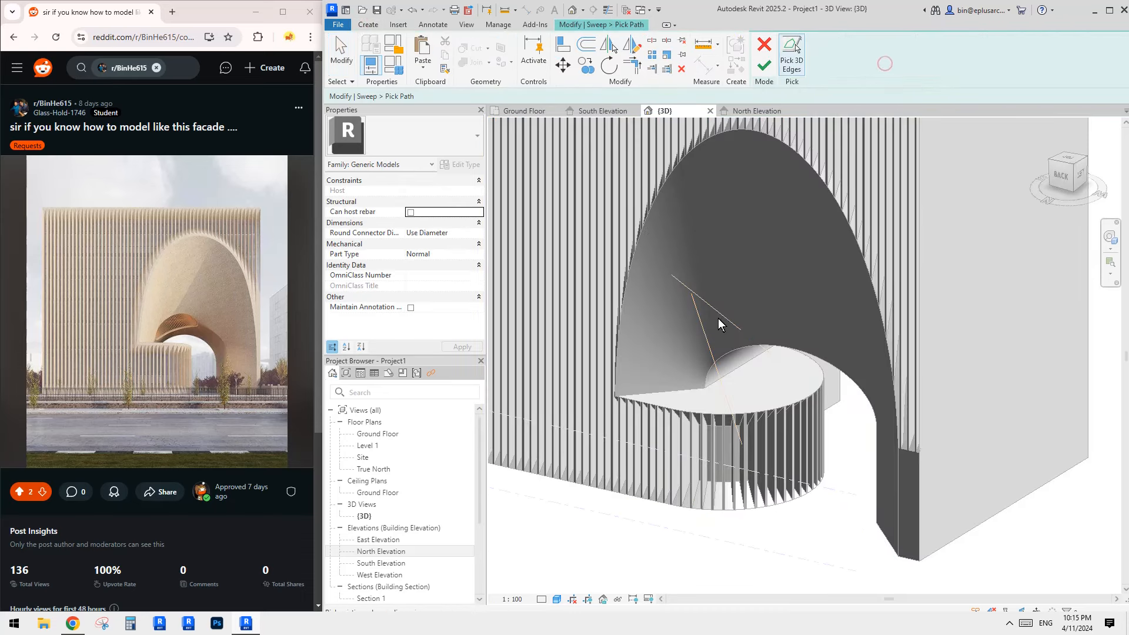
pyautogui.click(727, 318)
pyautogui.moveTo(729, 316); pyautogui.dragTo(736, 343, button='middle')
pyautogui.click(765, 65)
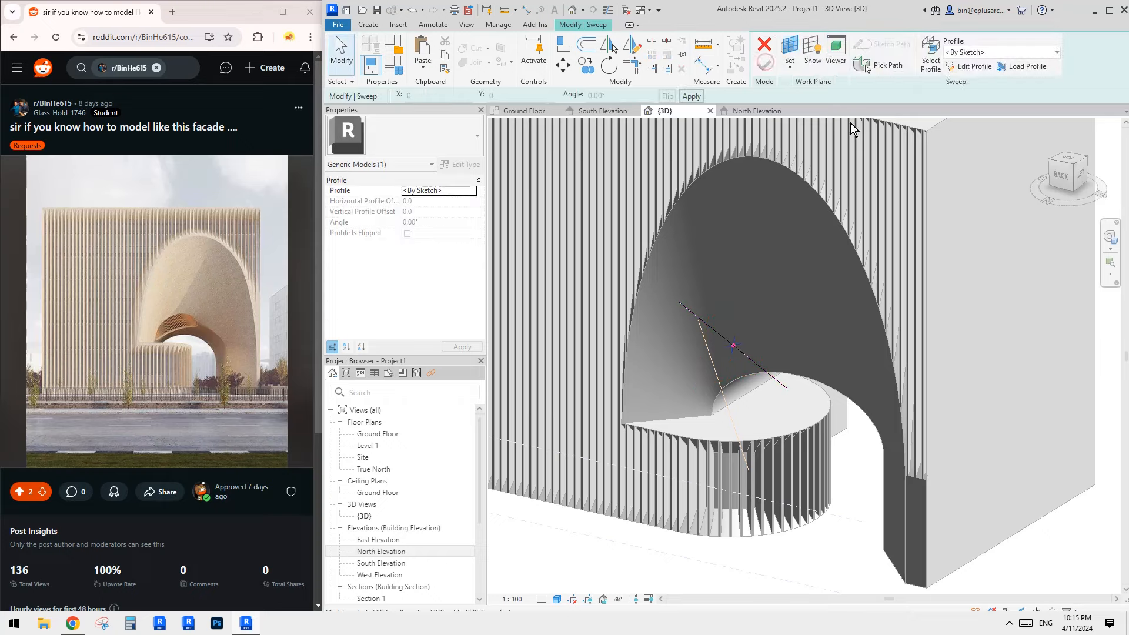
# - Sketch a half-circle profile closed by a straight chord around the path's end planes and finish the void sweep
pyautogui.click(965, 70)
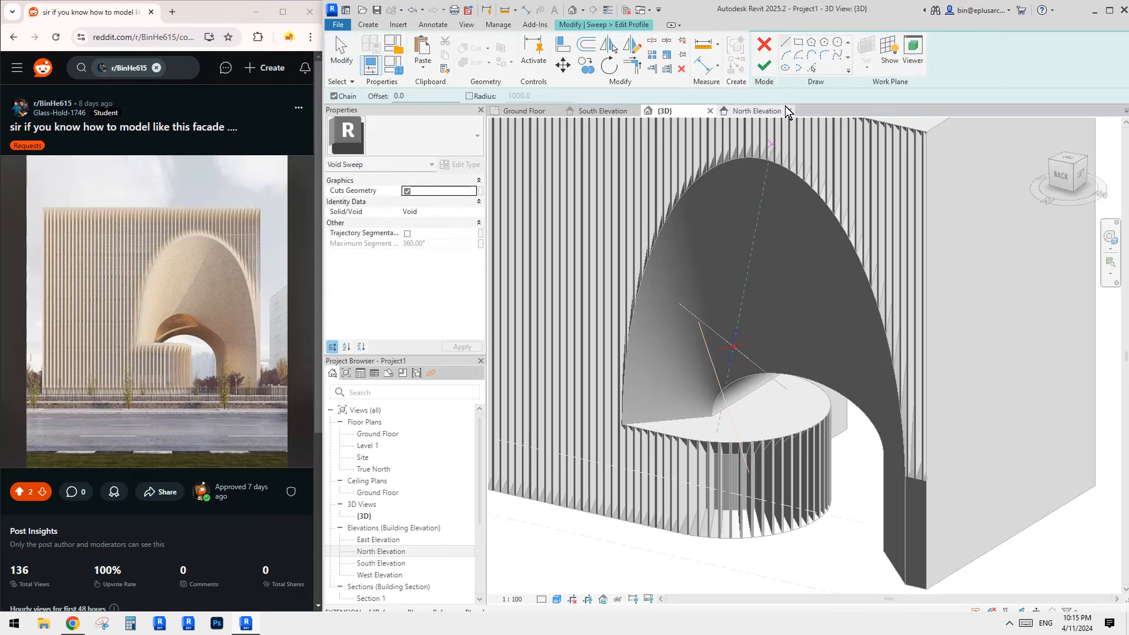
pyautogui.keyDown('shift'); pyautogui.moveTo(779, 194); pyautogui.dragTo(838, 197, button='middle'); pyautogui.keyUp('shift')
pyautogui.click(837, 41)
pyautogui.click(784, 56)
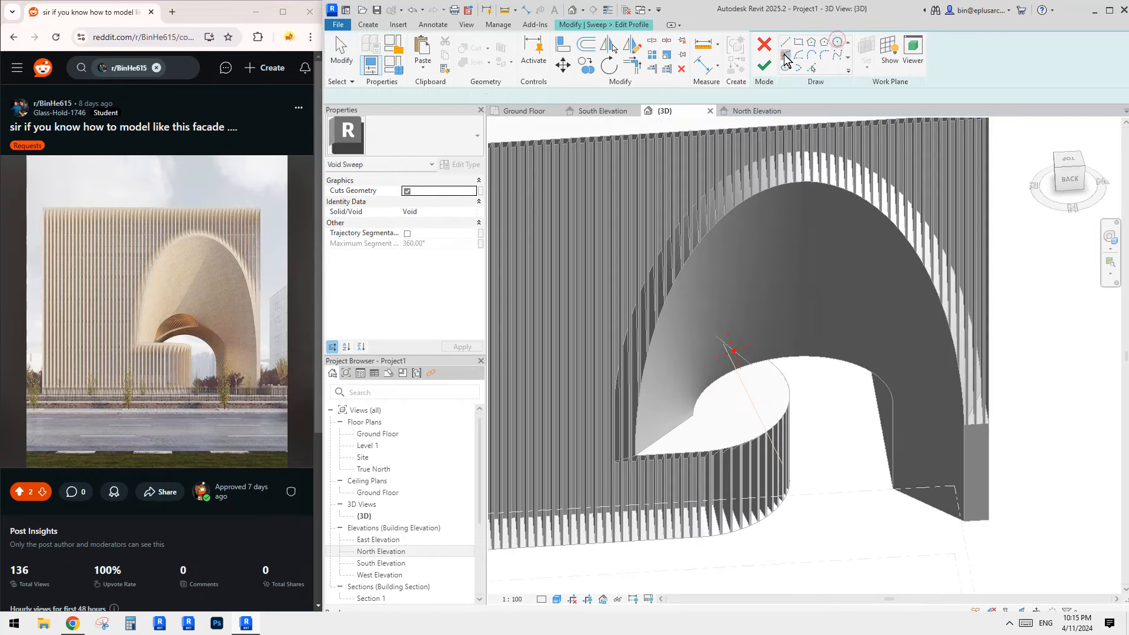
pyautogui.keyDown('shift'); pyautogui.moveTo(820, 320); pyautogui.dragTo(844, 348, button='middle'); pyautogui.keyUp('shift')
pyautogui.click(716, 383)
pyautogui.click(792, 360)
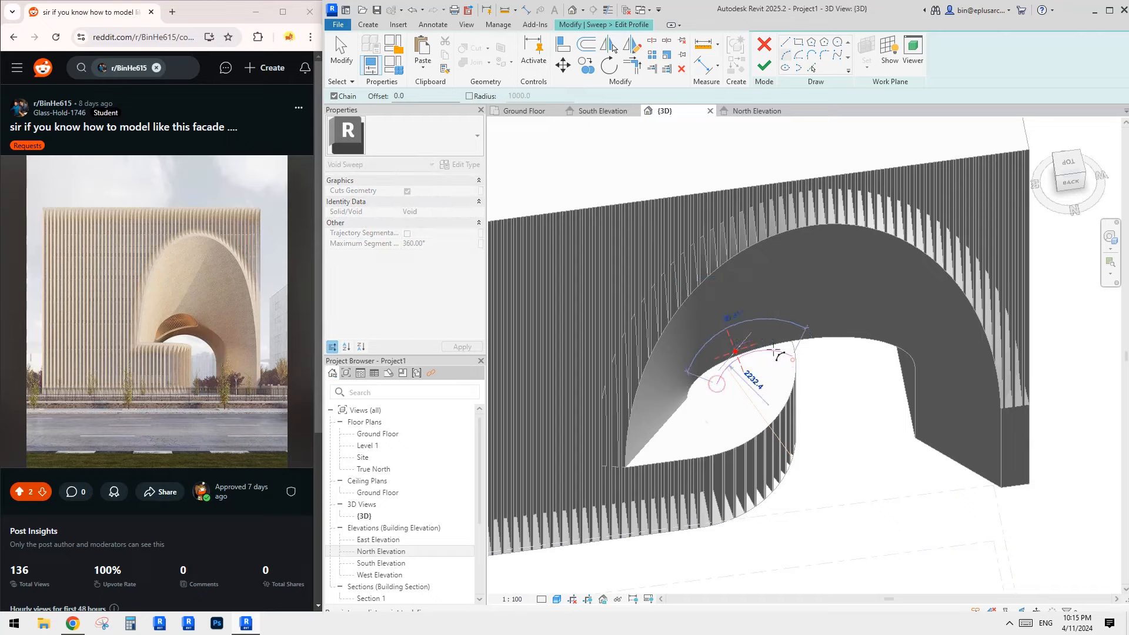
pyautogui.click(758, 332)
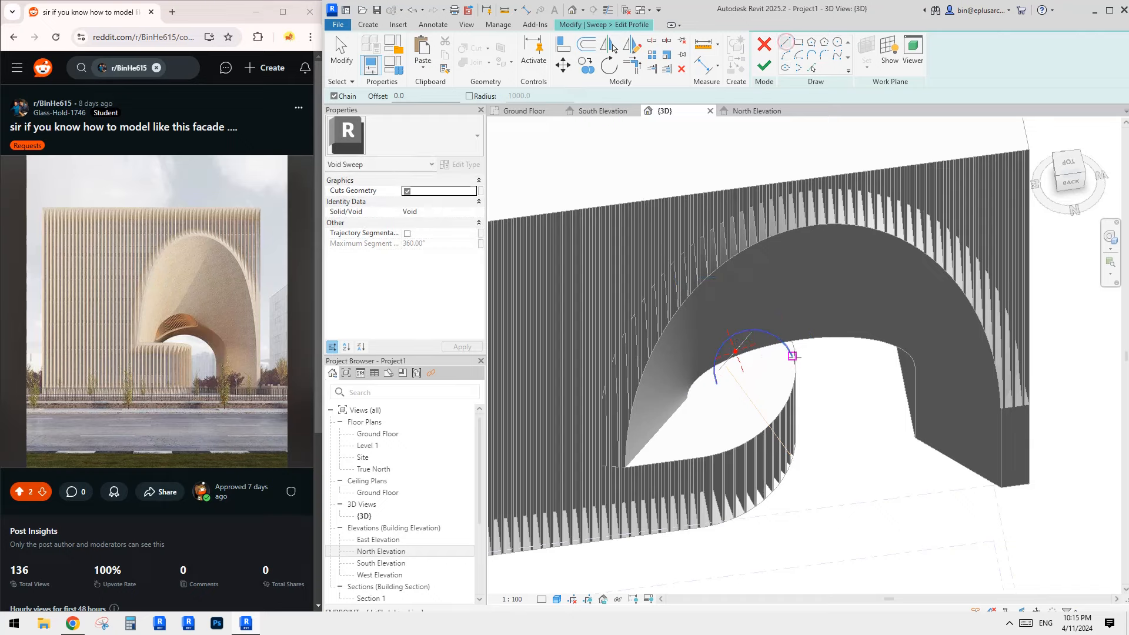
pyautogui.click(792, 356)
pyautogui.click(717, 384)
pyautogui.moveTo(763, 376)
pyautogui.keyDown('shift'); pyautogui.mouseDown(button='middle')
pyautogui.moveTo(795, 213)
pyautogui.moveTo(763, 368)
pyautogui.mouseUp(button='middle'); pyautogui.keyUp('shift')
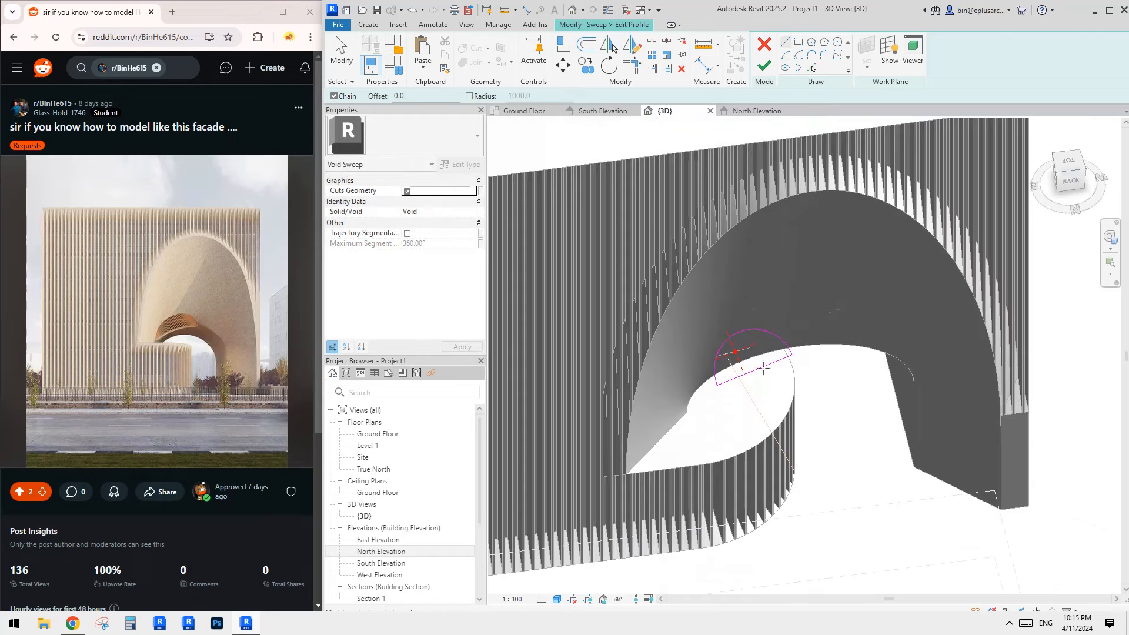
pyautogui.click(764, 66)
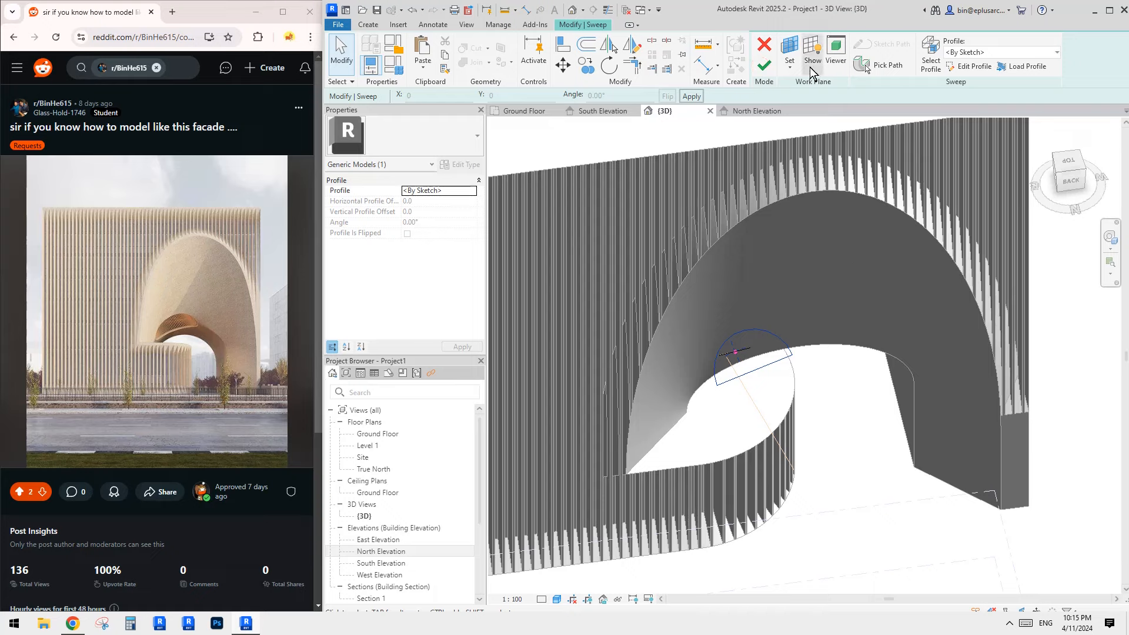
pyautogui.click(764, 64)
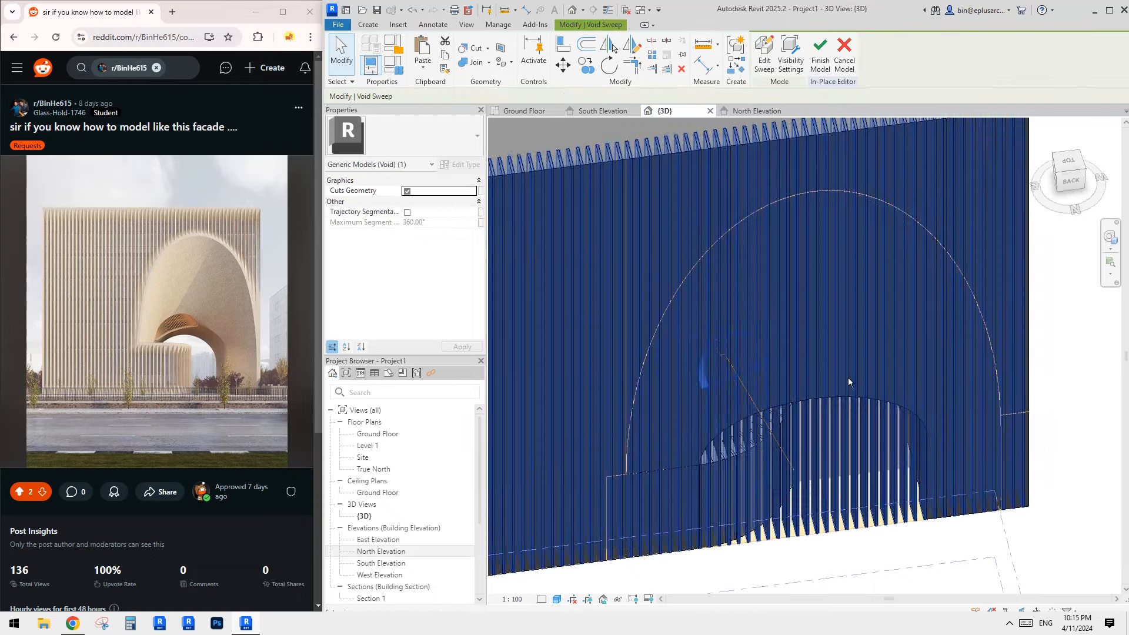
# - Lengthen the crossing reference line that guides the void sweep to 9000 mm
pyautogui.keyDown('shift'); pyautogui.moveTo(848, 378); pyautogui.dragTo(778, 393, button='middle'); pyautogui.keyUp('shift')
pyautogui.press('Escape')
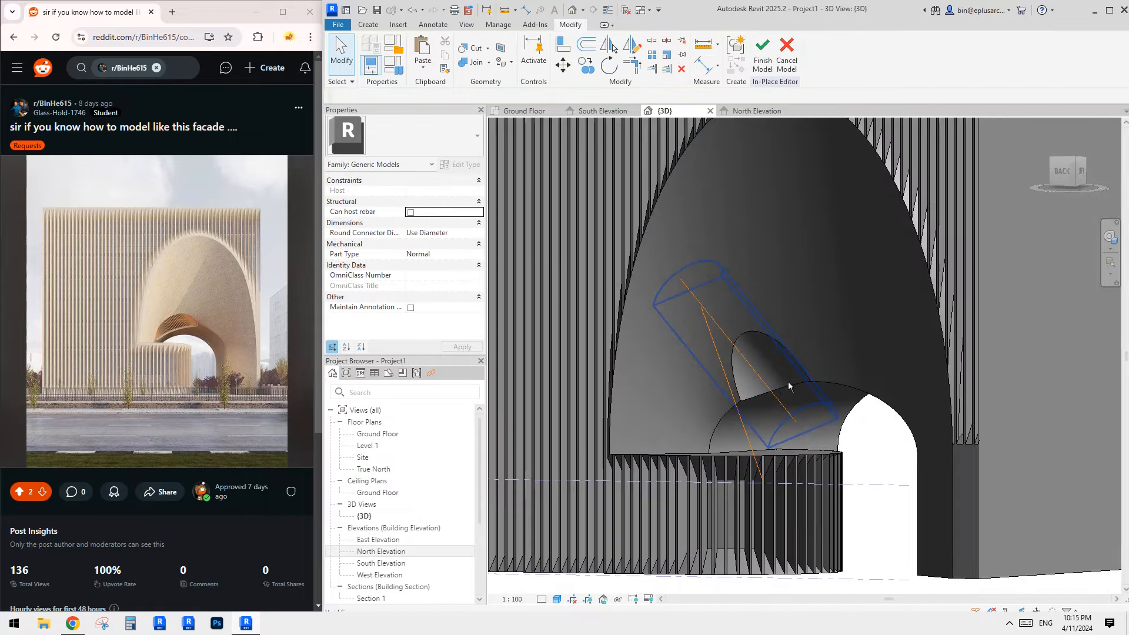
pyautogui.click(778, 394)
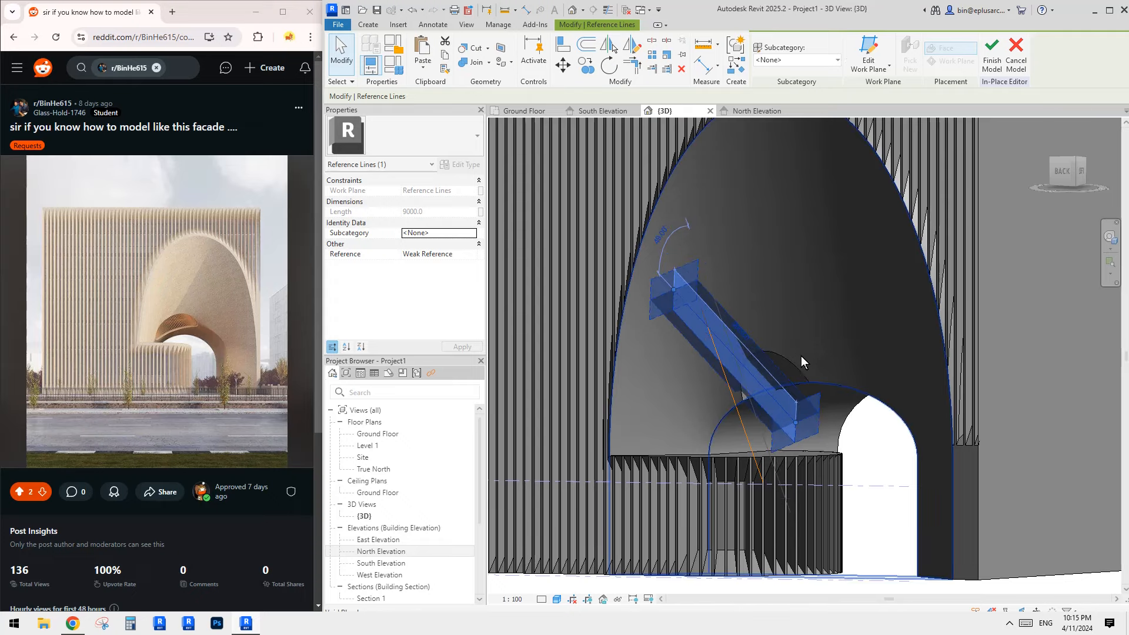
pyautogui.moveTo(805, 343)
pyautogui.keyDown('shift'); pyautogui.mouseDown(button='middle')
pyautogui.moveTo(888, 392)
pyautogui.moveTo(784, 344)
pyautogui.mouseUp(button='middle'); pyautogui.keyUp('shift')
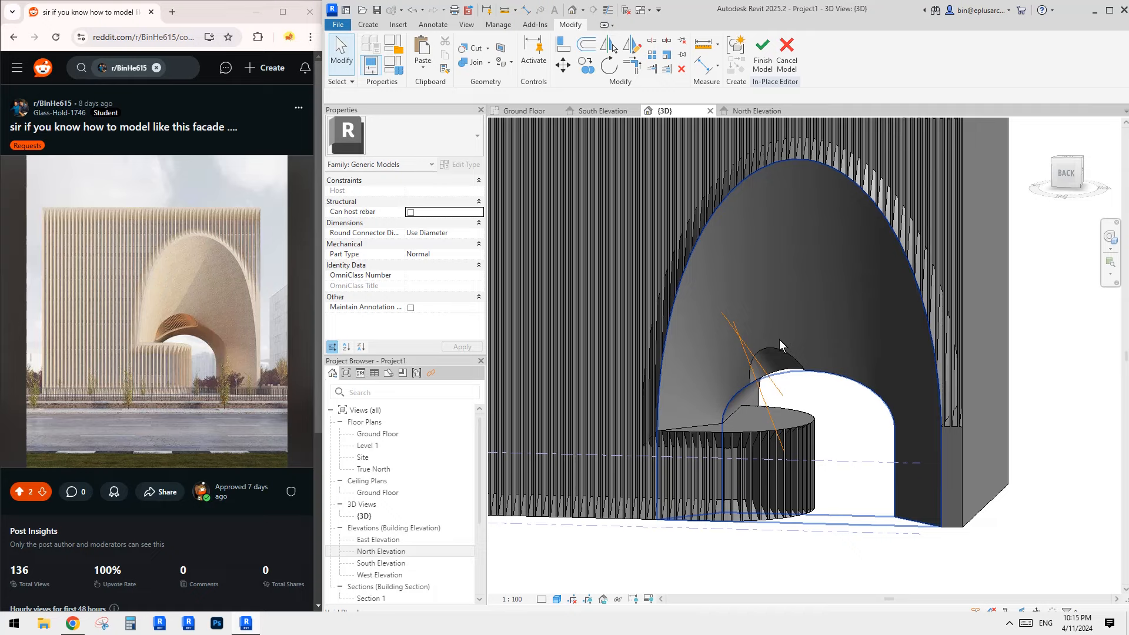
# - Enlarge the void sweep's whole half-circle profile with the Scale tool and finish the edited sweep
pyautogui.click(791, 354)
pyautogui.click(764, 54)
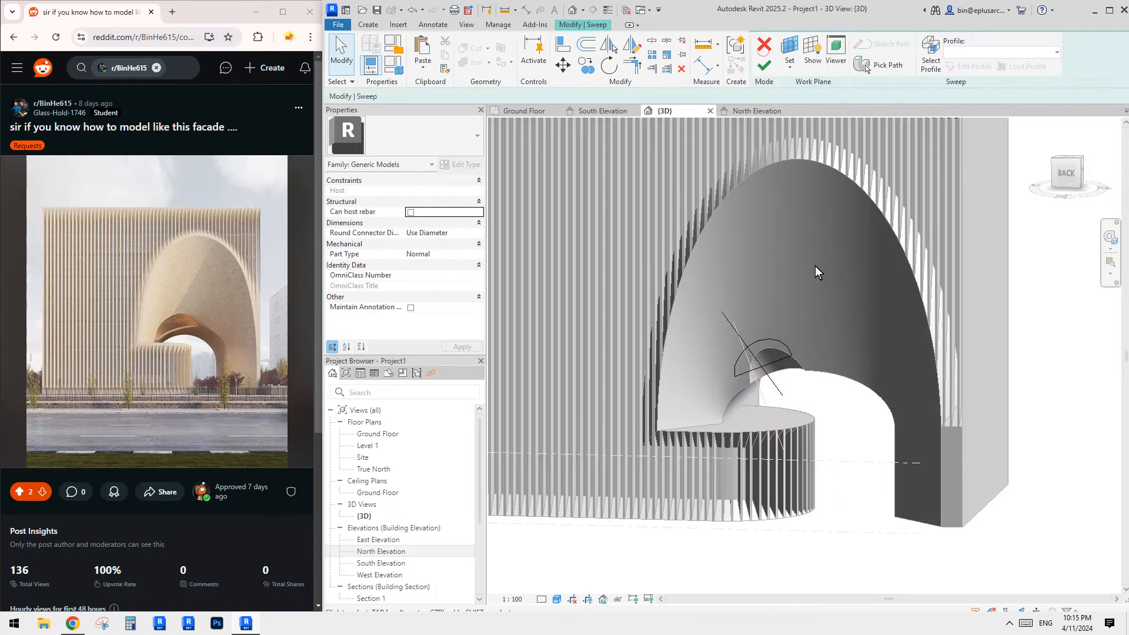
pyautogui.click(935, 64)
pyautogui.click(969, 66)
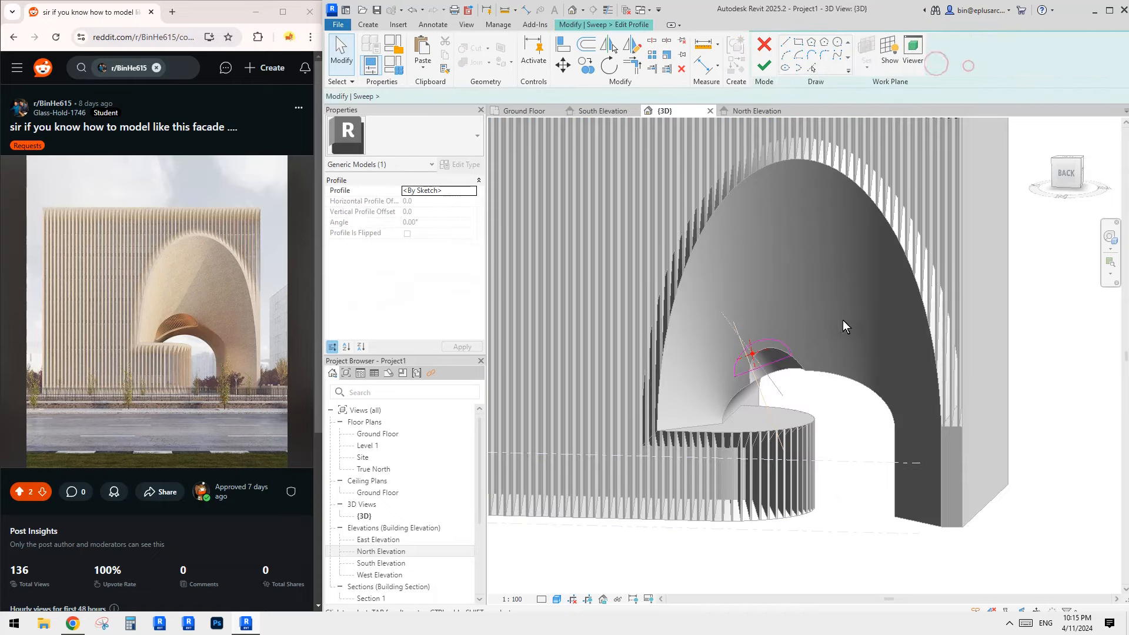
pyautogui.scroll(4, 767, 369)
pyautogui.moveTo(825, 342); pyautogui.dragTo(827, 343, button='middle')
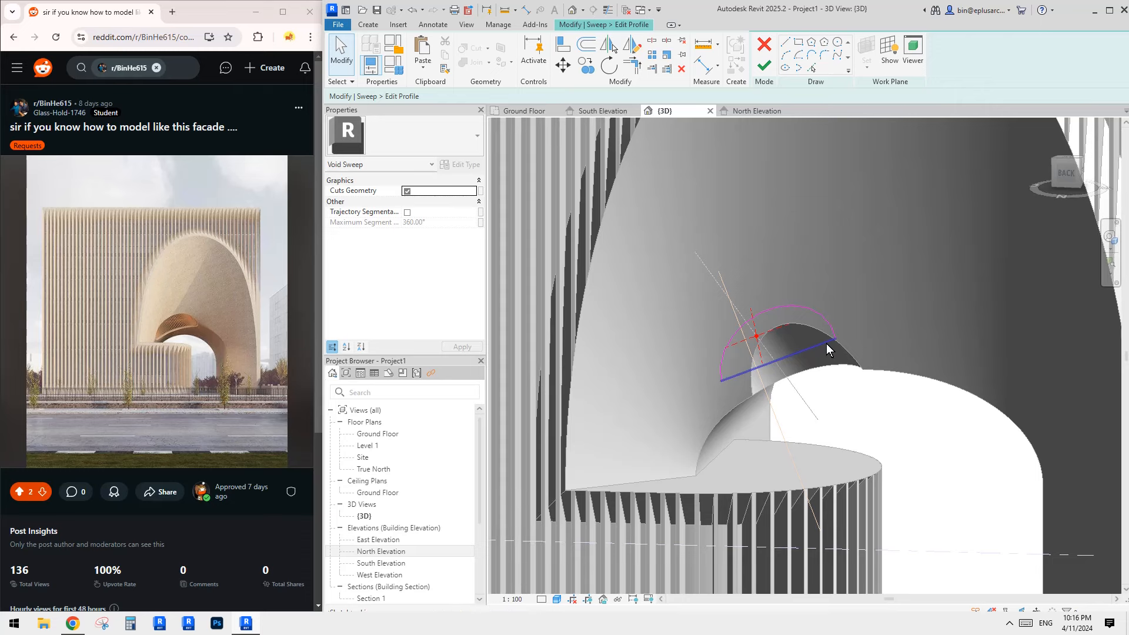
pyautogui.press('Tab')
pyautogui.click(826, 344)
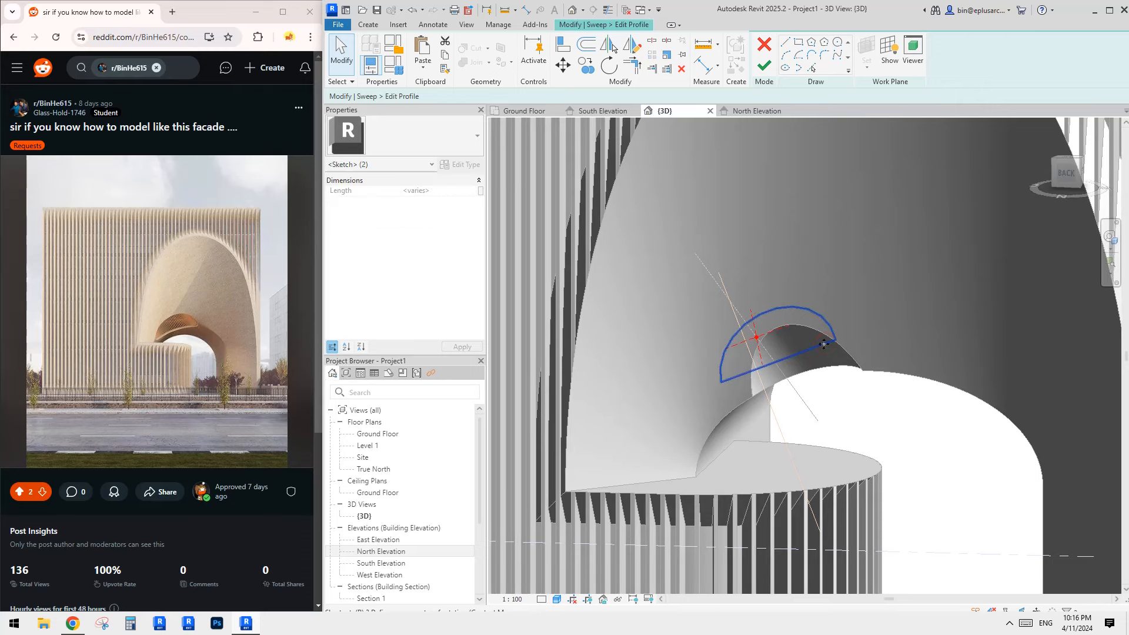
pyautogui.press('r')
pyautogui.press('e')
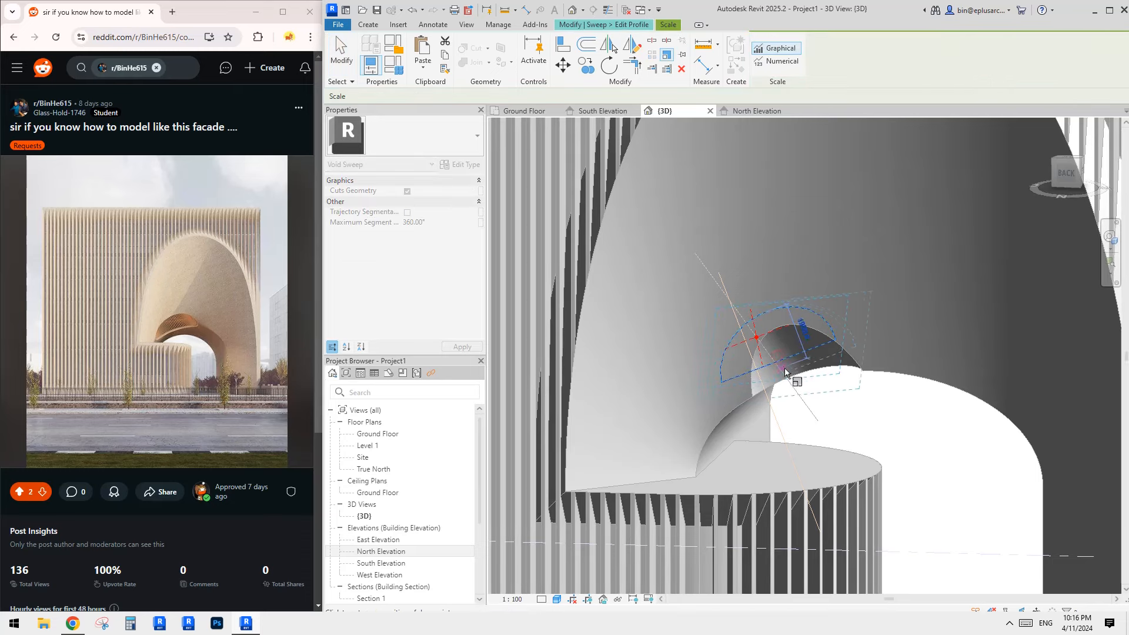
pyautogui.click(792, 381)
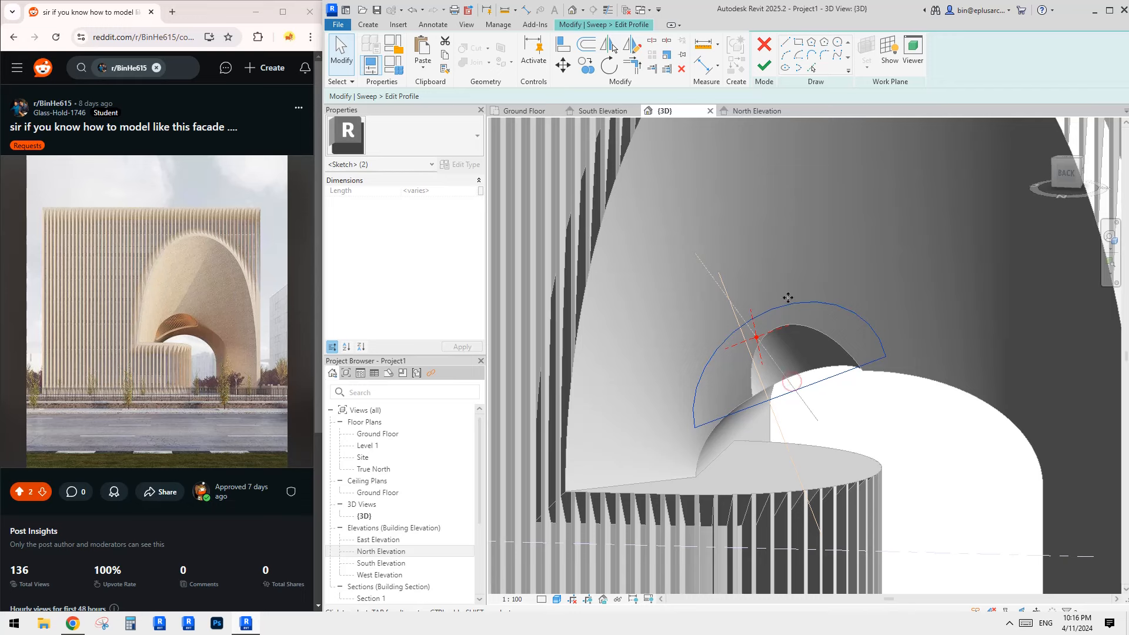
pyautogui.click(764, 65)
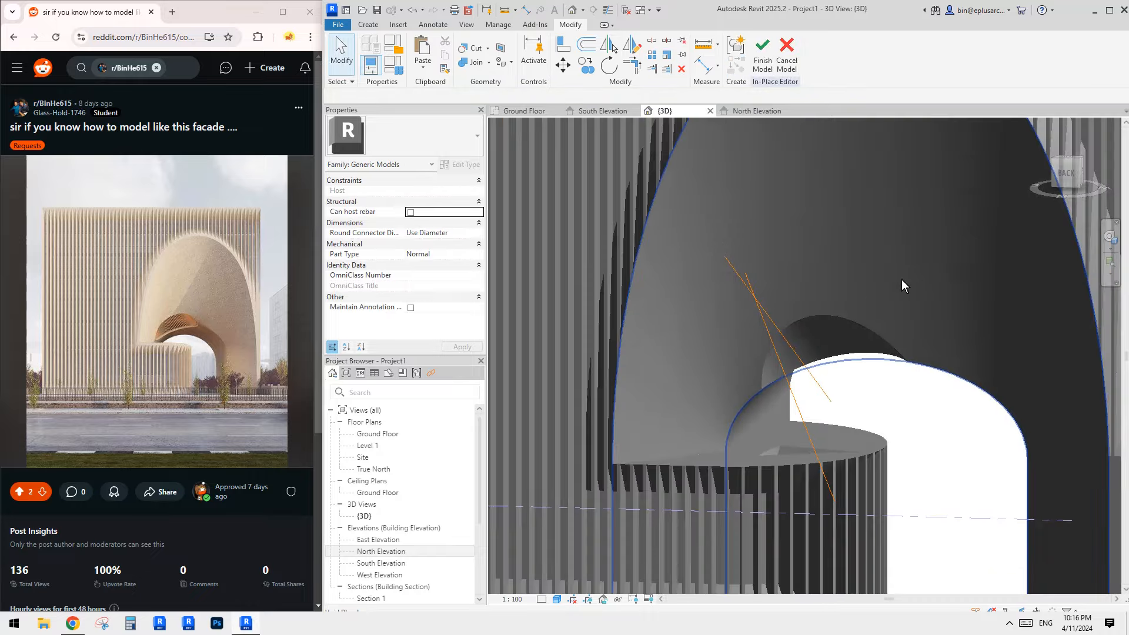
# - Examine from several sides how the enlarged void cuts the arch and the top of the low curved block
pyautogui.moveTo(902, 280)
pyautogui.keyDown('shift'); pyautogui.mouseDown(button='middle')
pyautogui.moveTo(990, 226)
pyautogui.moveTo(830, 327)
pyautogui.moveTo(881, 318)
pyautogui.moveTo(847, 305)
pyautogui.moveTo(915, 282)
pyautogui.mouseUp(button='middle'); pyautogui.keyUp('shift')
pyautogui.scroll(2, 831, 318)
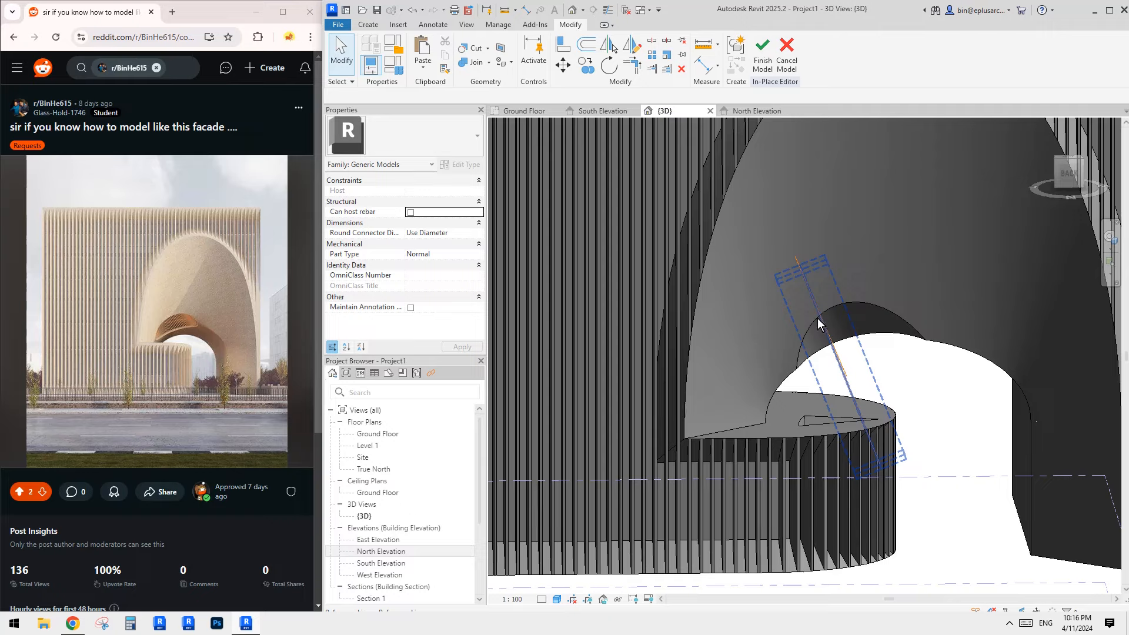
pyautogui.scroll(-2, 806, 326)
pyautogui.keyDown('shift'); pyautogui.moveTo(806, 326); pyautogui.dragTo(798, 388, button='middle'); pyautogui.keyUp('shift')
pyautogui.keyDown('shift'); pyautogui.moveTo(809, 320); pyautogui.dragTo(806, 239, button='middle'); pyautogui.keyUp('shift')
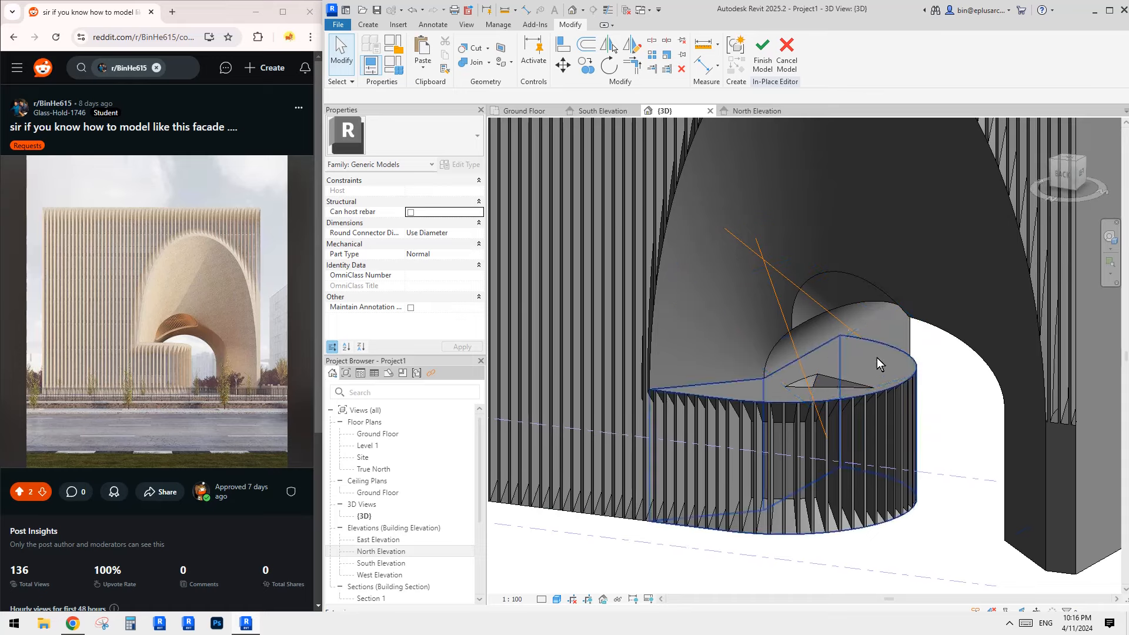
pyautogui.click(887, 290)
pyautogui.keyDown('shift'); pyautogui.moveTo(887, 292); pyautogui.dragTo(823, 260, button='middle'); pyautogui.keyUp('shift')
pyautogui.press('Escape')
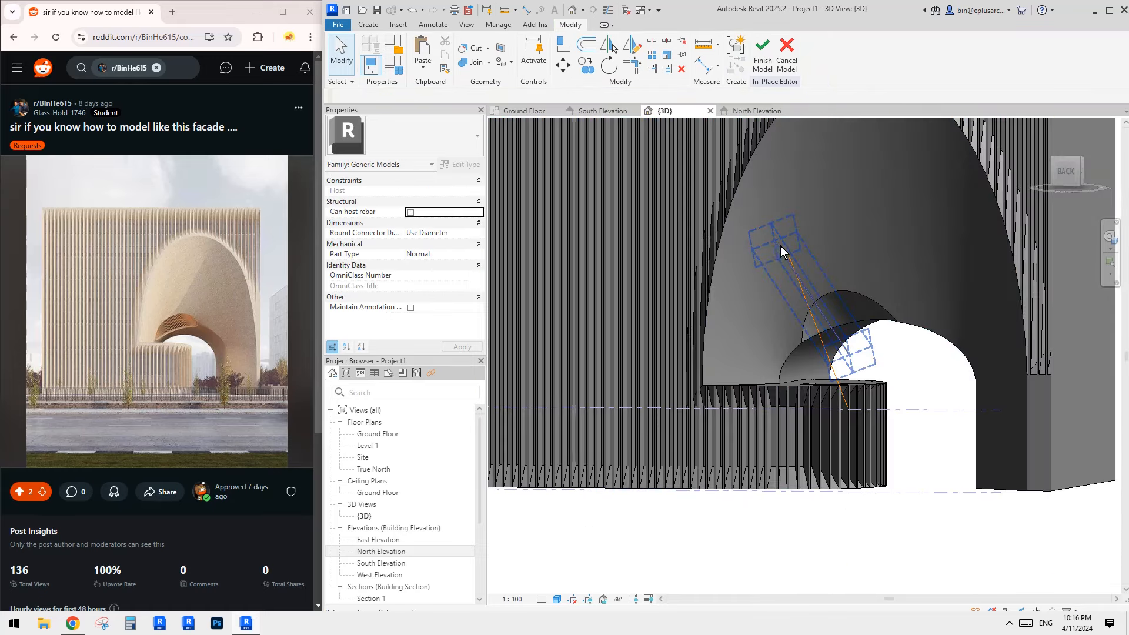
# - Shorten the crossing reference line that guides the void sweep to 6000 mm
pyautogui.click(780, 245)
pyautogui.keyDown('shift'); pyautogui.moveTo(810, 356); pyautogui.dragTo(853, 319, button='middle'); pyautogui.keyUp('shift')
pyautogui.scroll(3, 838, 359)
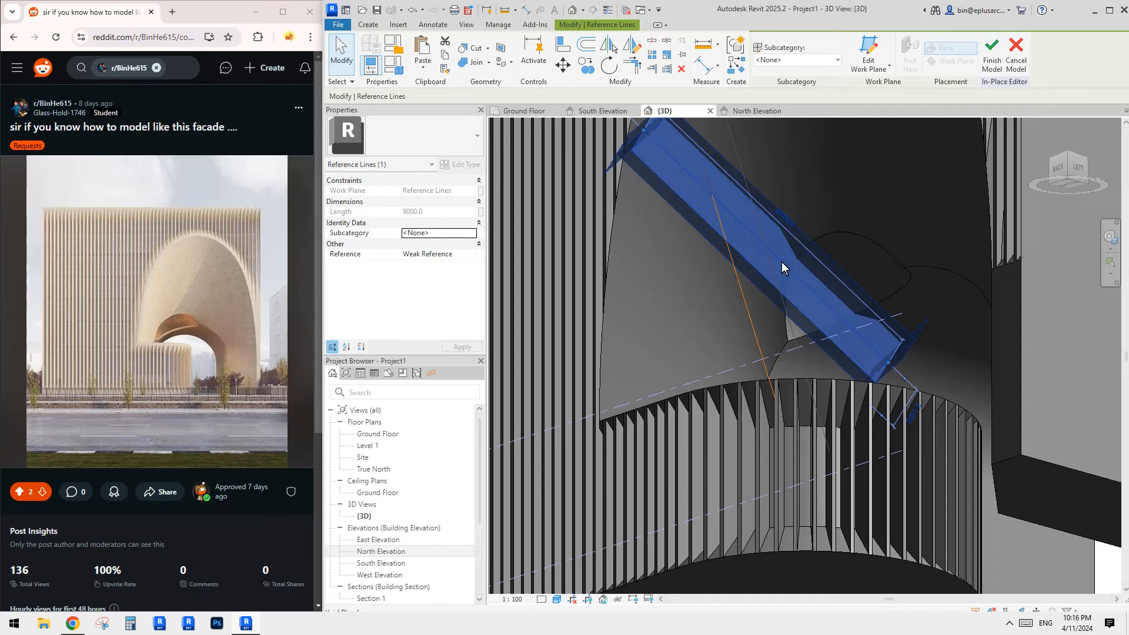
pyautogui.scroll(-2, 781, 263)
pyautogui.press('Escape')
pyautogui.keyDown('shift'); pyautogui.moveTo(832, 283); pyautogui.dragTo(730, 209, button='middle'); pyautogui.keyUp('shift')
pyautogui.click(817, 267)
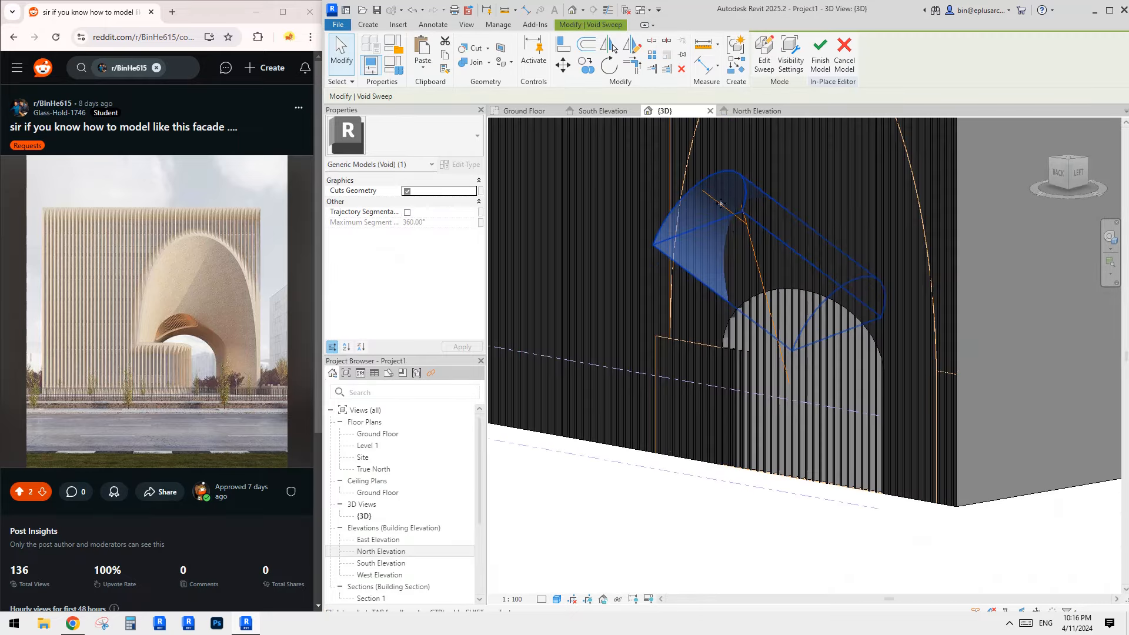
pyautogui.press('Escape')
pyautogui.click(721, 204)
pyautogui.scroll(1, 800, 215)
pyautogui.click(784, 215)
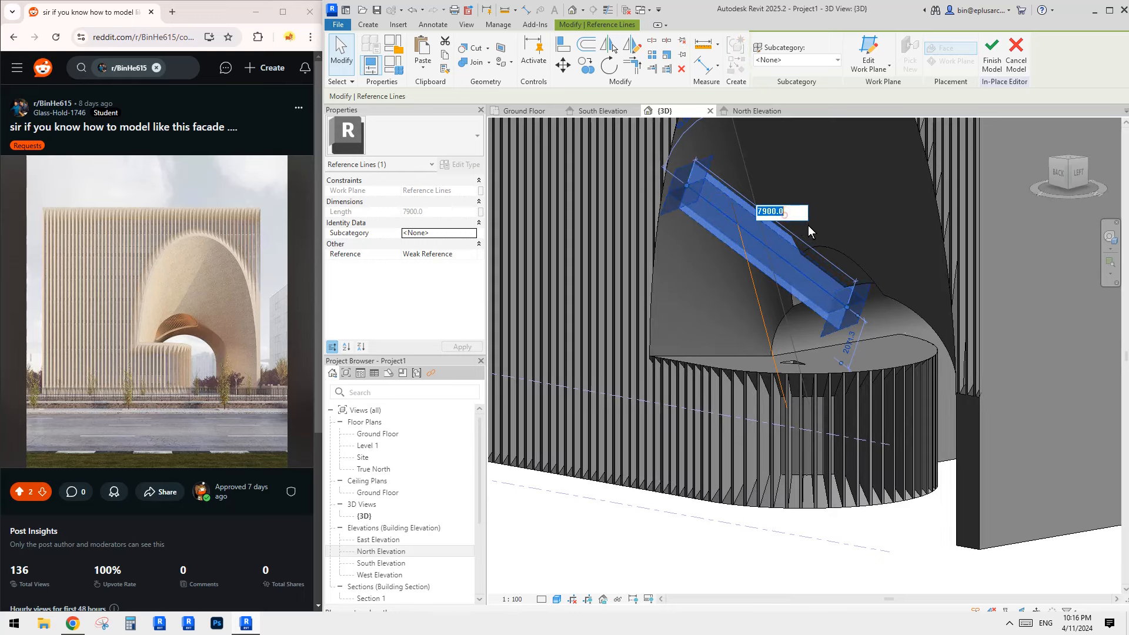
pyautogui.write('6000')
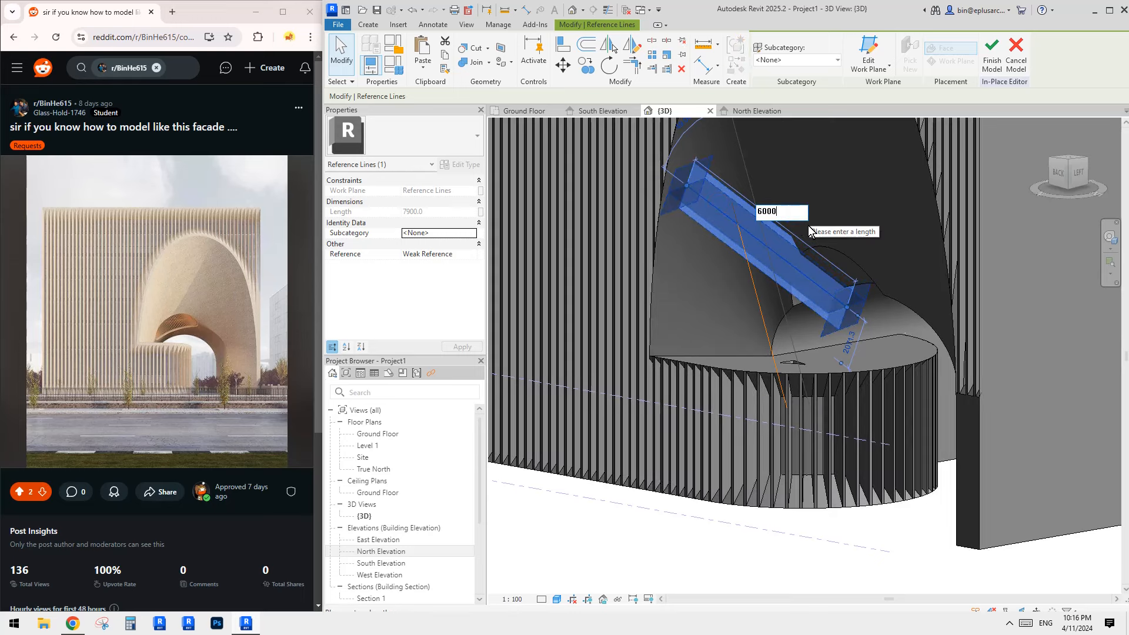
pyautogui.press('Return')
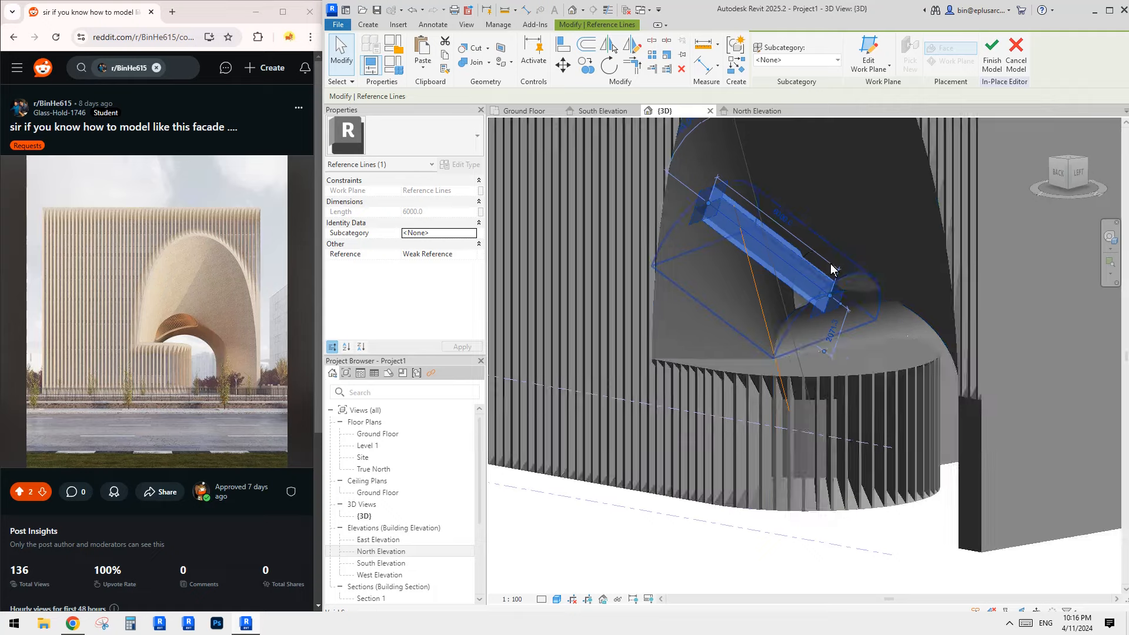
# - Lengthen the crossing reference line that guides the void sweep to 7000 mm
pyautogui.press('Escape')
pyautogui.scroll(-1, 852, 266)
pyautogui.keyDown('shift'); pyautogui.moveTo(851, 266); pyautogui.dragTo(820, 299, button='middle'); pyautogui.keyUp('shift')
pyautogui.click(797, 296)
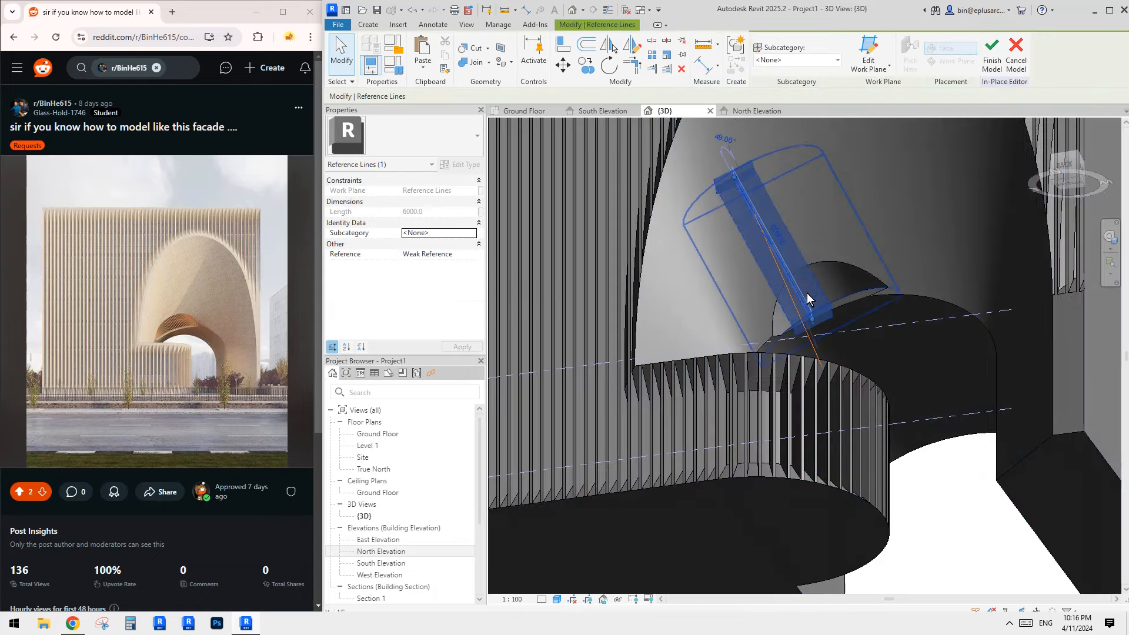
pyautogui.write('7000')
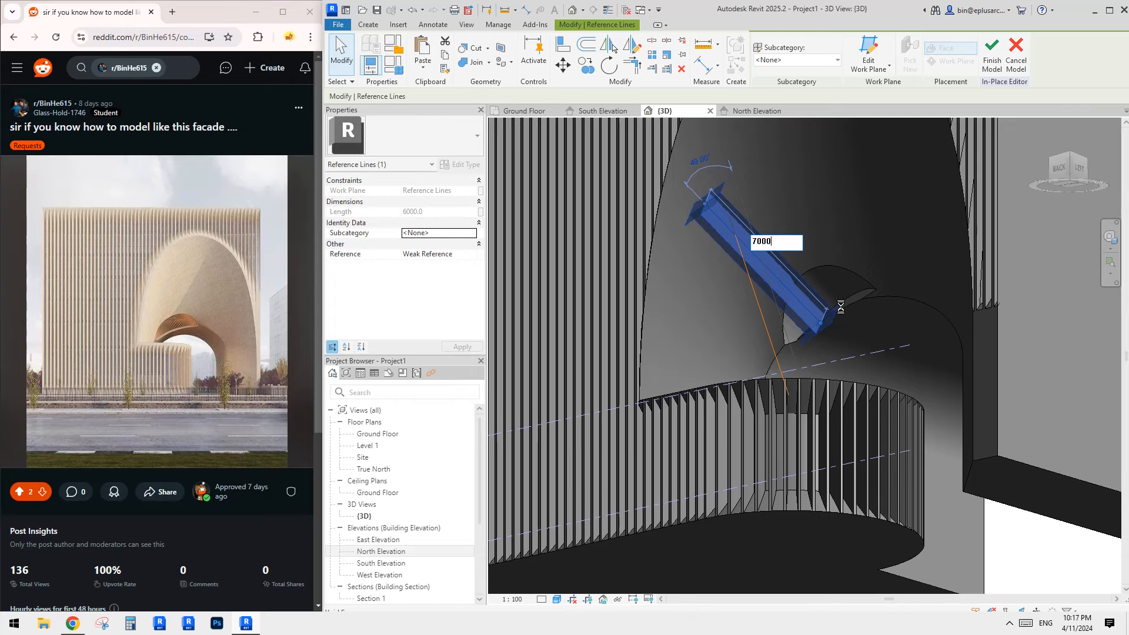
pyautogui.press('Escape')
pyautogui.keyDown('shift'); pyautogui.moveTo(887, 357); pyautogui.dragTo(890, 353, button='middle'); pyautogui.keyUp('shift')
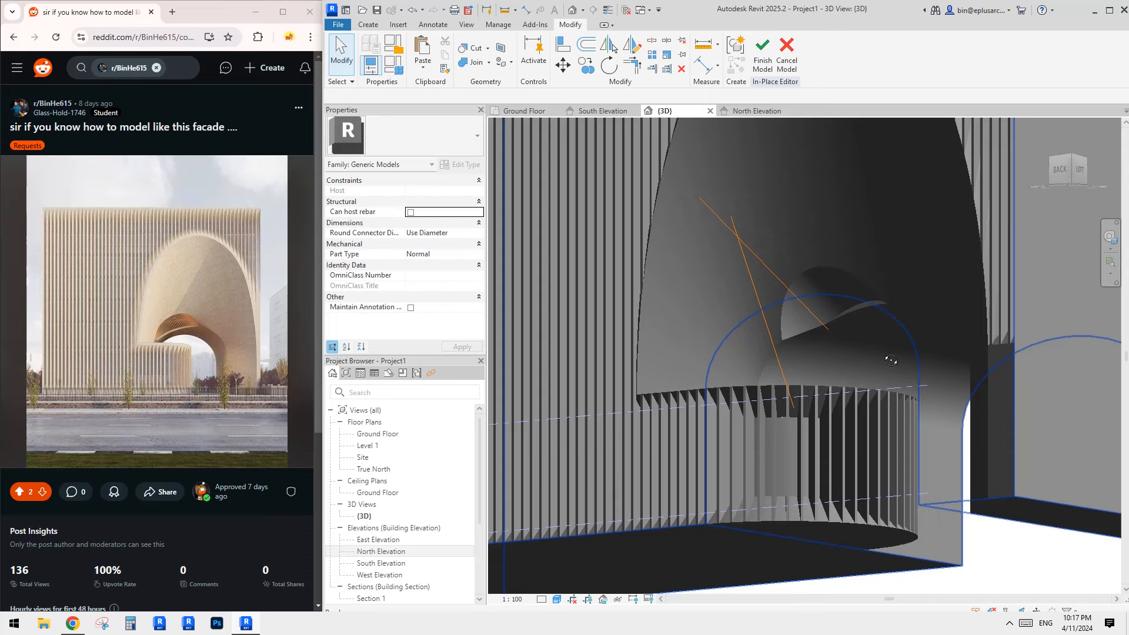
# - Set the length of the void sweep's crossing reference line to 7500 mm
pyautogui.click(819, 318)
pyautogui.keyDown('shift'); pyautogui.moveTo(819, 317); pyautogui.dragTo(867, 313, button='middle'); pyautogui.keyUp('shift')
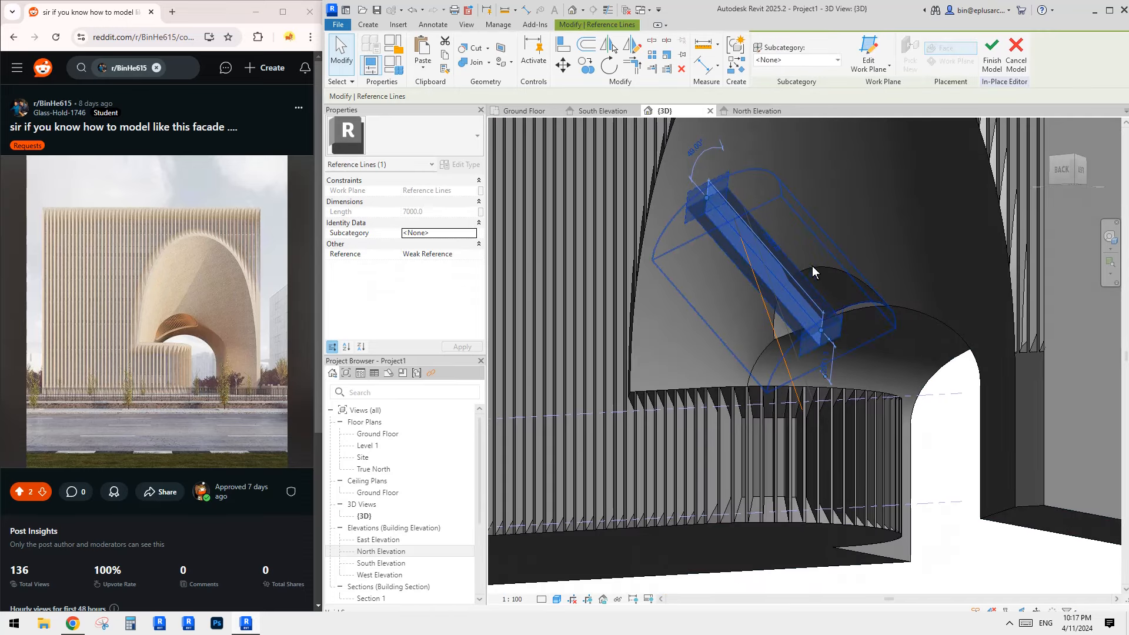
pyautogui.click(776, 252)
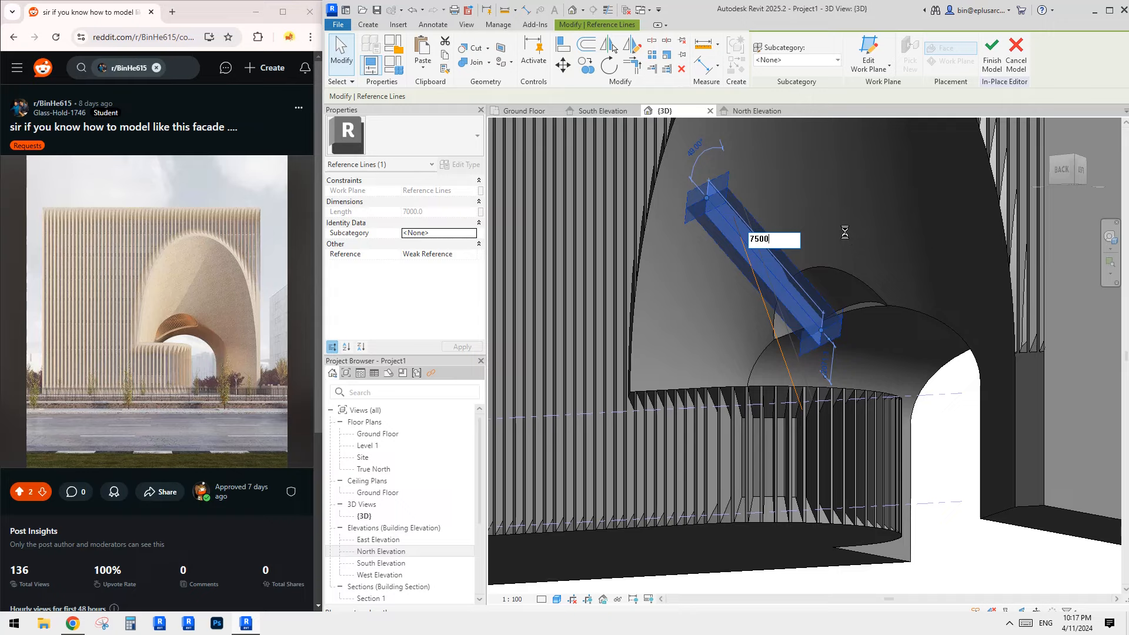
pyautogui.press('Escape')
# - Shift the crossing reference line slightly to adjust where the void sweep cuts the arch above the low curved block
pyautogui.keyDown('shift'); pyautogui.moveTo(685, 250); pyautogui.dragTo(741, 263, button='middle'); pyautogui.keyUp('shift')
pyautogui.click(768, 298)
pyautogui.scroll(4, 826, 323)
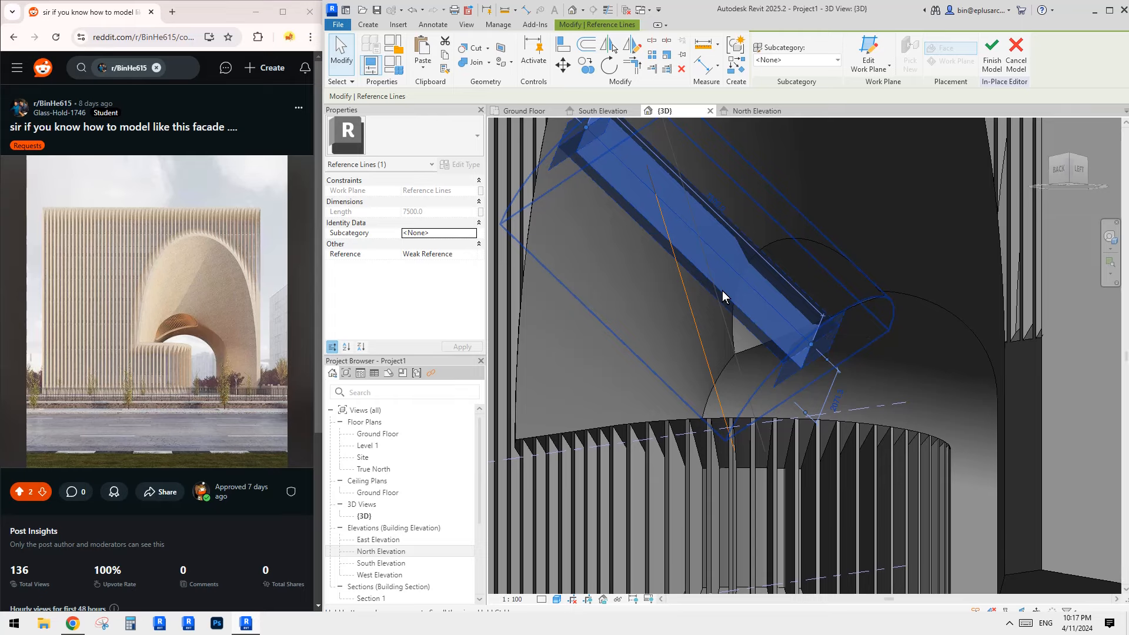
pyautogui.click(866, 268)
pyautogui.click(803, 324)
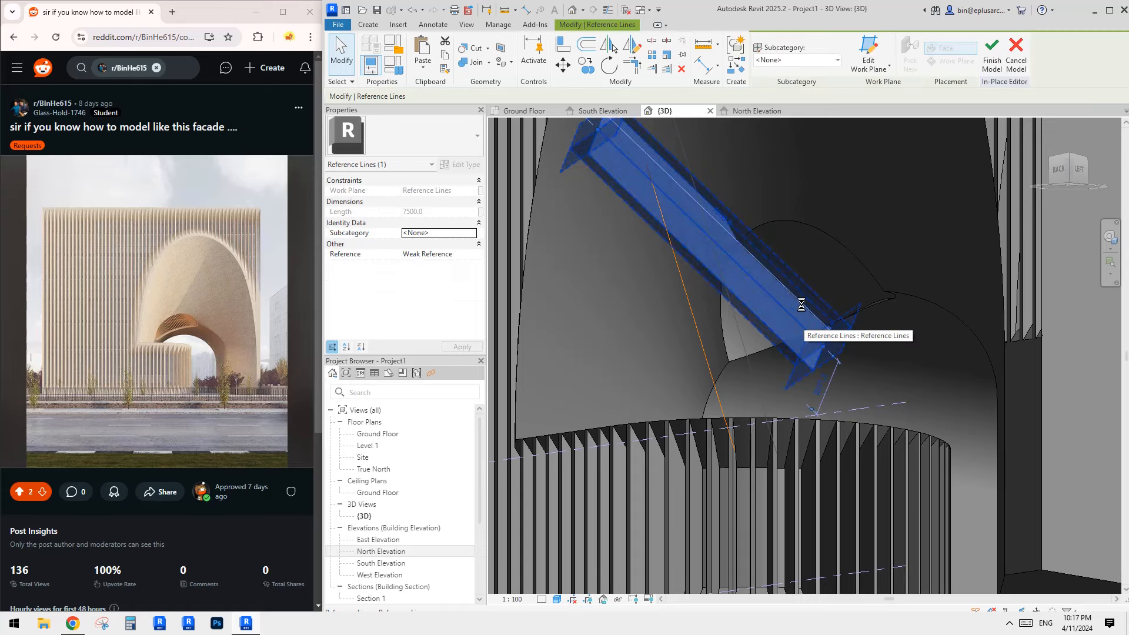
pyautogui.keyDown('shift'); pyautogui.moveTo(820, 302); pyautogui.dragTo(817, 339, button='middle'); pyautogui.keyUp('shift')
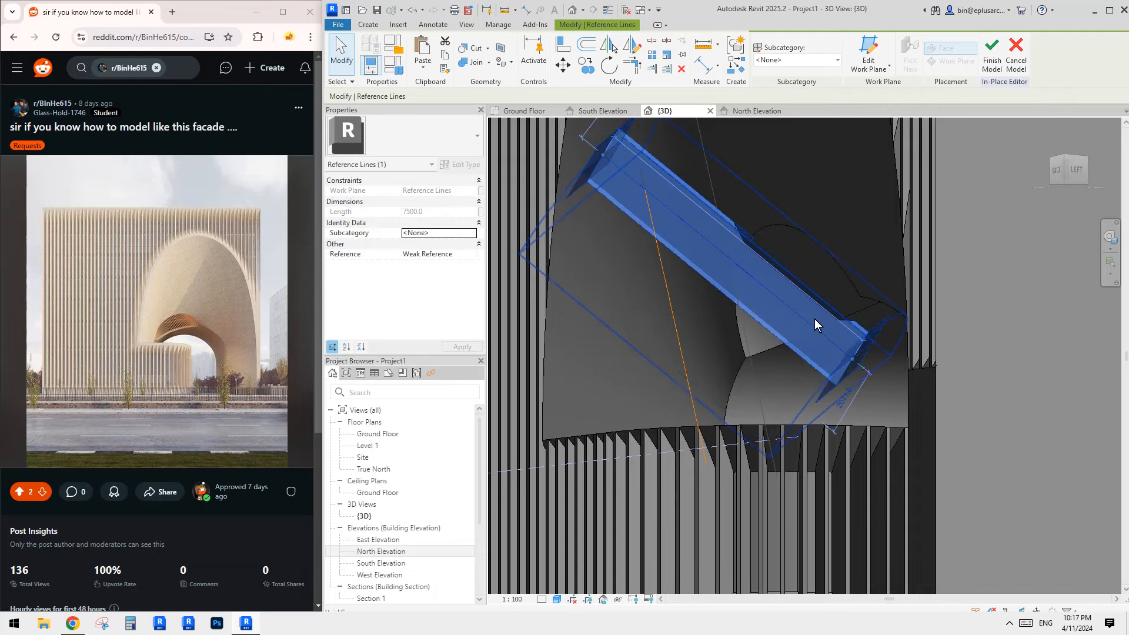
pyautogui.keyDown('shift'); pyautogui.moveTo(811, 317); pyautogui.dragTo(837, 428, button='middle'); pyautogui.keyUp('shift')
pyautogui.scroll(-3, 782, 364)
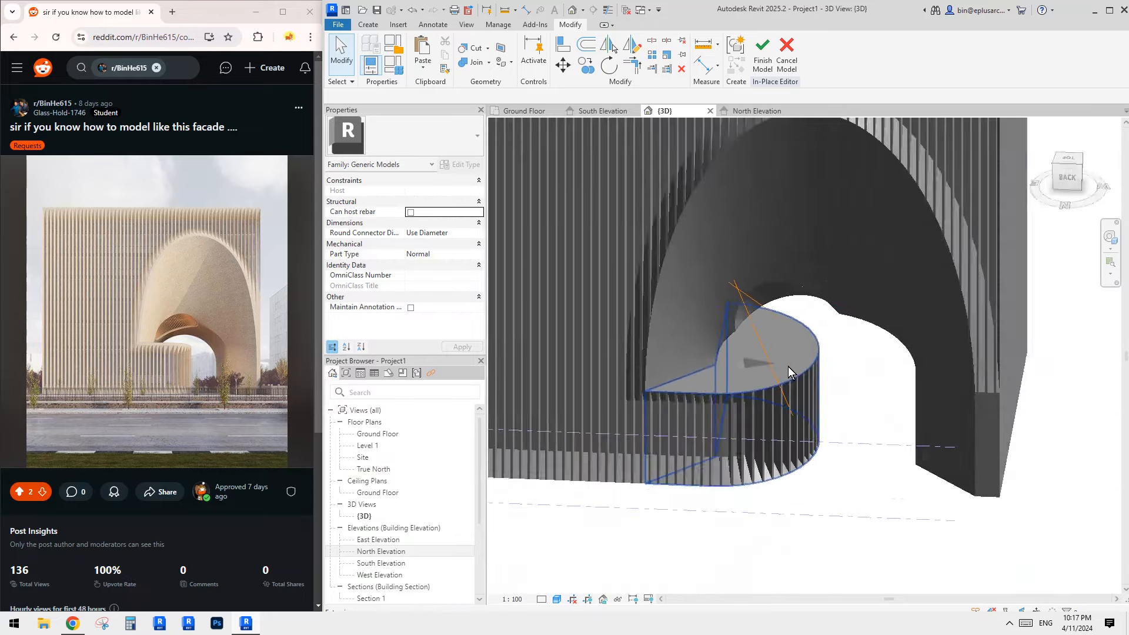
# - Finish the in-place model and dismiss the save reminder without saving the project
pyautogui.keyDown('shift'); pyautogui.moveTo(787, 367); pyautogui.dragTo(771, 100, button='middle'); pyautogui.keyUp('shift')
pyautogui.scroll(-3, 869, 293)
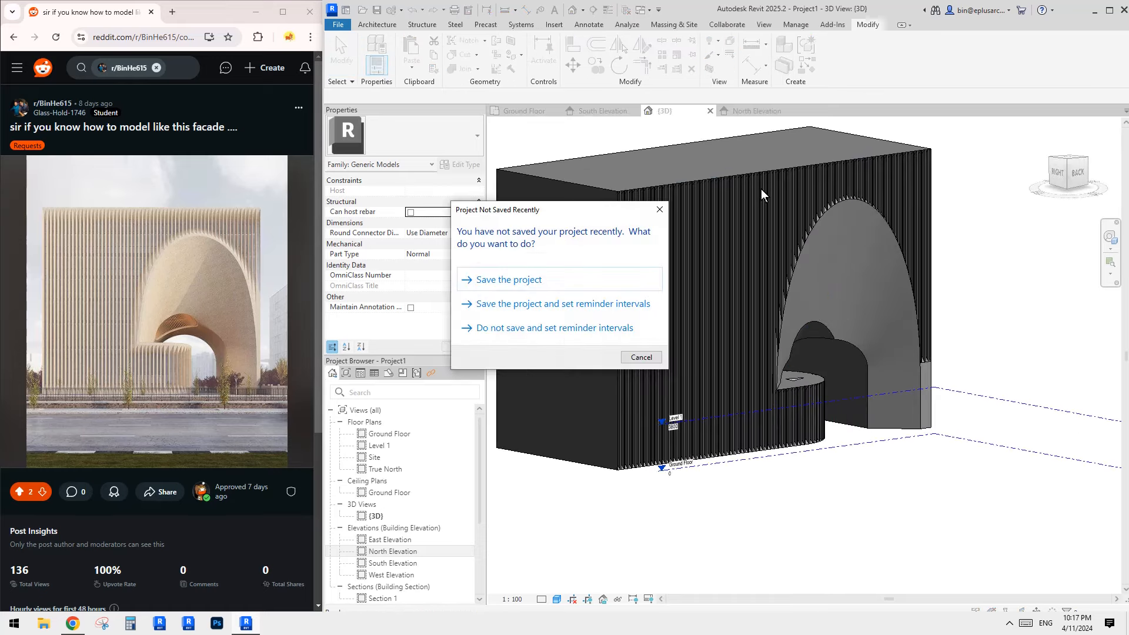
pyautogui.press('Escape')
# - Examine the finished facade from the front and at an angle, comparing its arch and inner opening with the reference photo
pyautogui.keyDown('shift'); pyautogui.moveTo(790, 261); pyautogui.dragTo(752, 288, button='middle'); pyautogui.keyUp('shift')
pyautogui.scroll(-1, 752, 288)
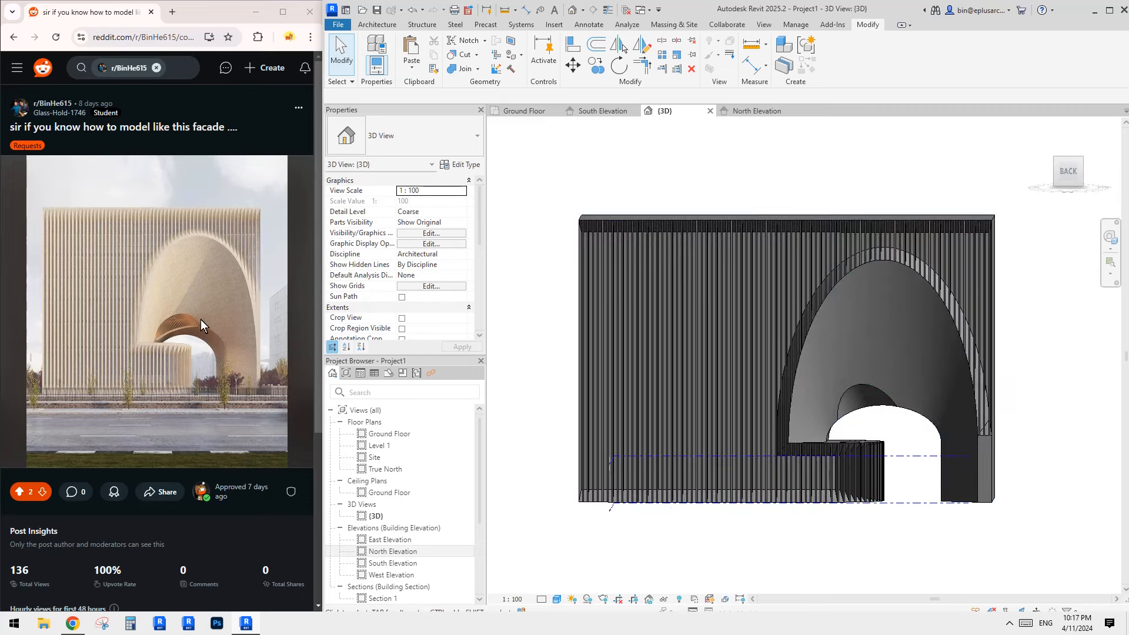
pyautogui.keyDown('shift'); pyautogui.moveTo(646, 279); pyautogui.dragTo(1039, 361, button='middle'); pyautogui.keyUp('shift')
pyautogui.moveTo(978, 335)
pyautogui.keyDown('shift'); pyautogui.mouseDown(button='middle')
pyautogui.moveTo(1015, 337)
pyautogui.moveTo(1001, 299)
pyautogui.moveTo(1015, 325)
pyautogui.moveTo(941, 332)
pyautogui.moveTo(985, 337)
pyautogui.moveTo(974, 330)
pyautogui.mouseUp(button='middle'); pyautogui.keyUp('shift')
pyautogui.scroll(1, 937, 282)
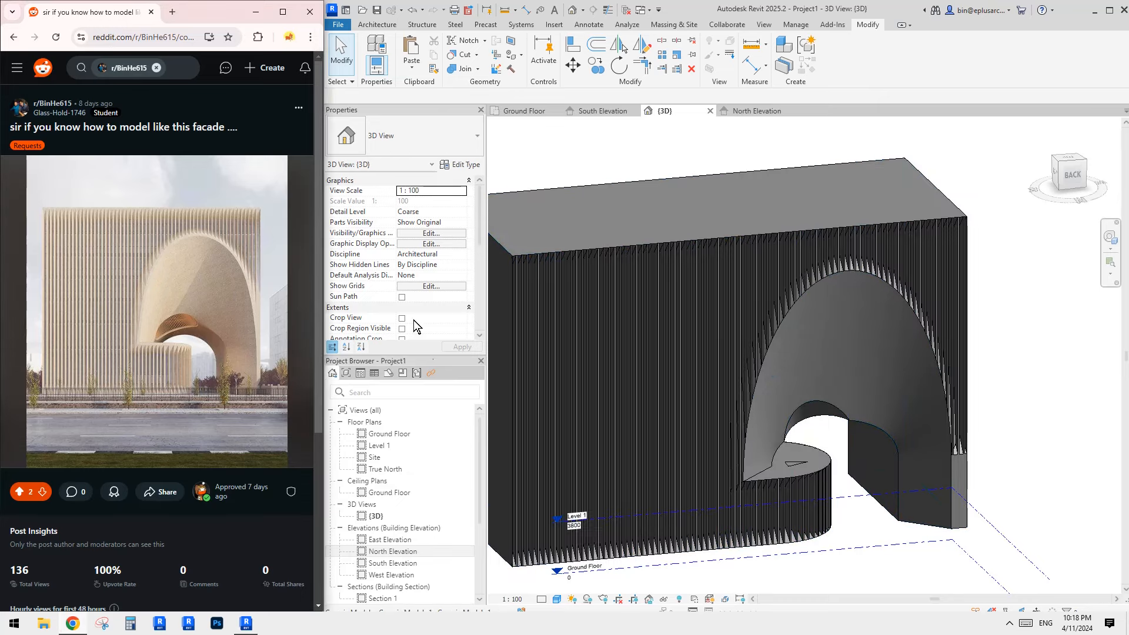
# - Switch to the browser, enlarge its window, look through the community's modelling request posts on Reddit, and return to Revit
pyautogui.click(282, 13)
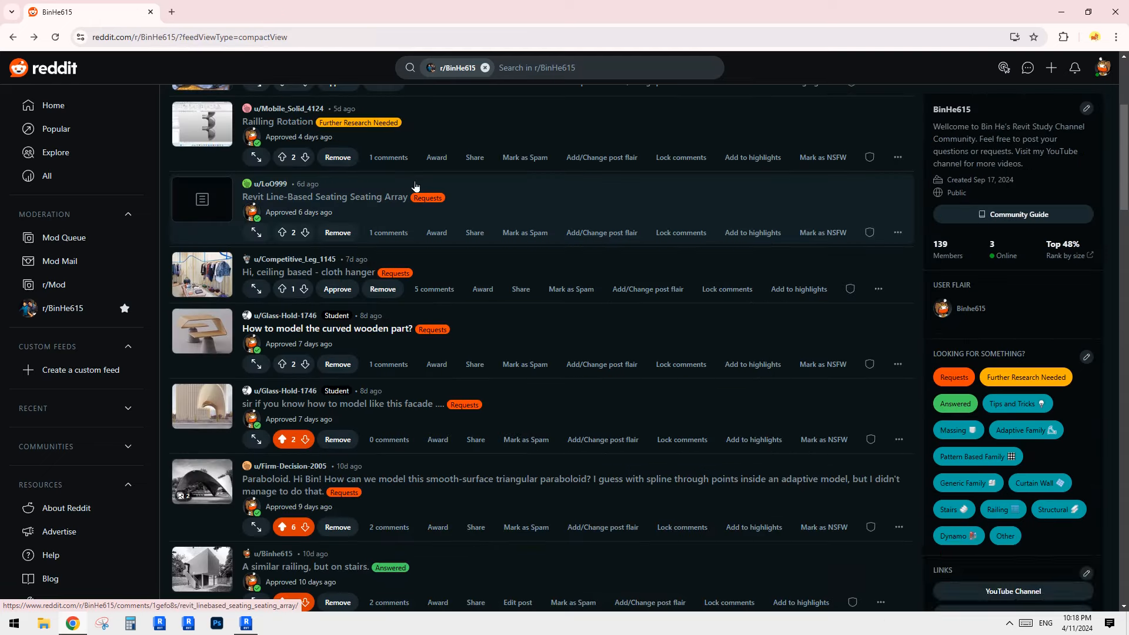
pyautogui.scroll(4, 388, 271)
pyautogui.scroll(-4, 389, 273)
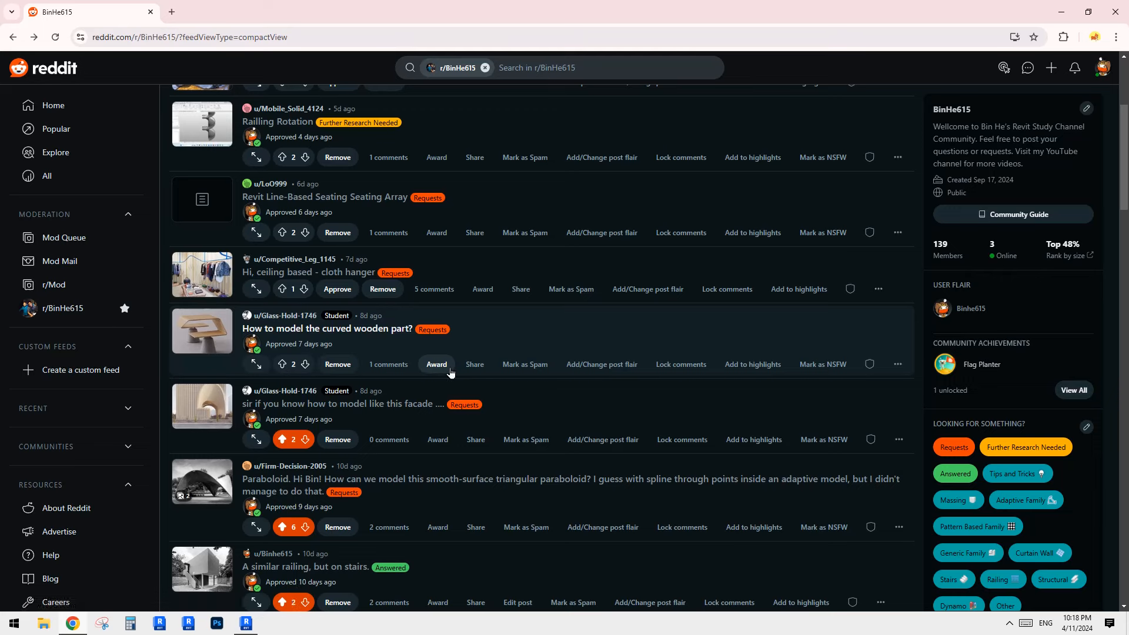
pyautogui.scroll(3, 421, 272)
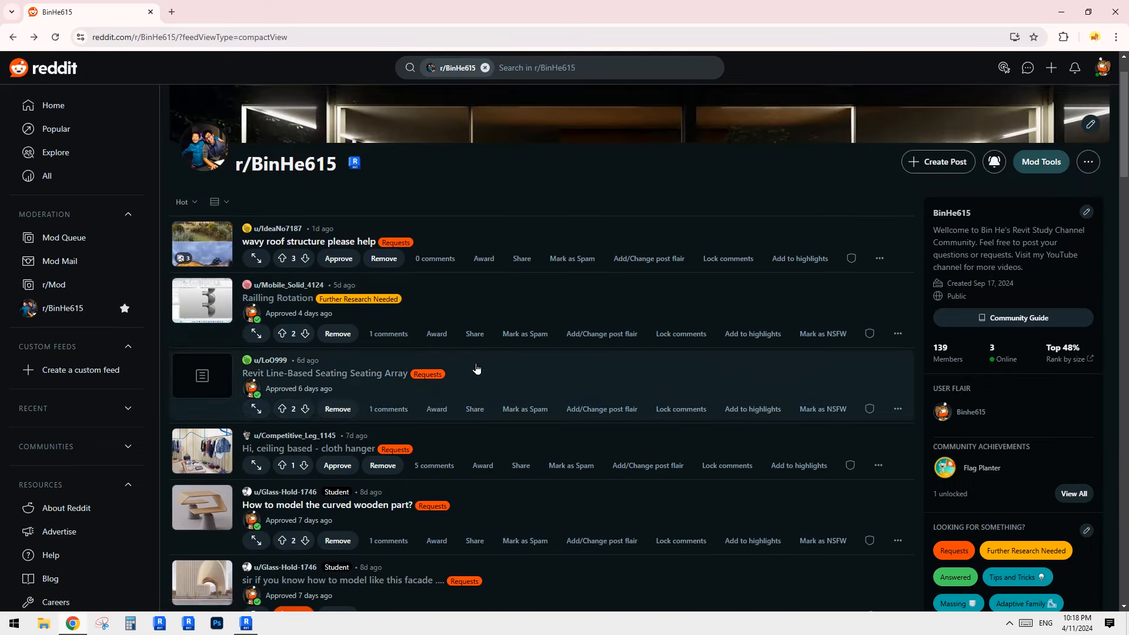
pyautogui.scroll(-3, 435, 378)
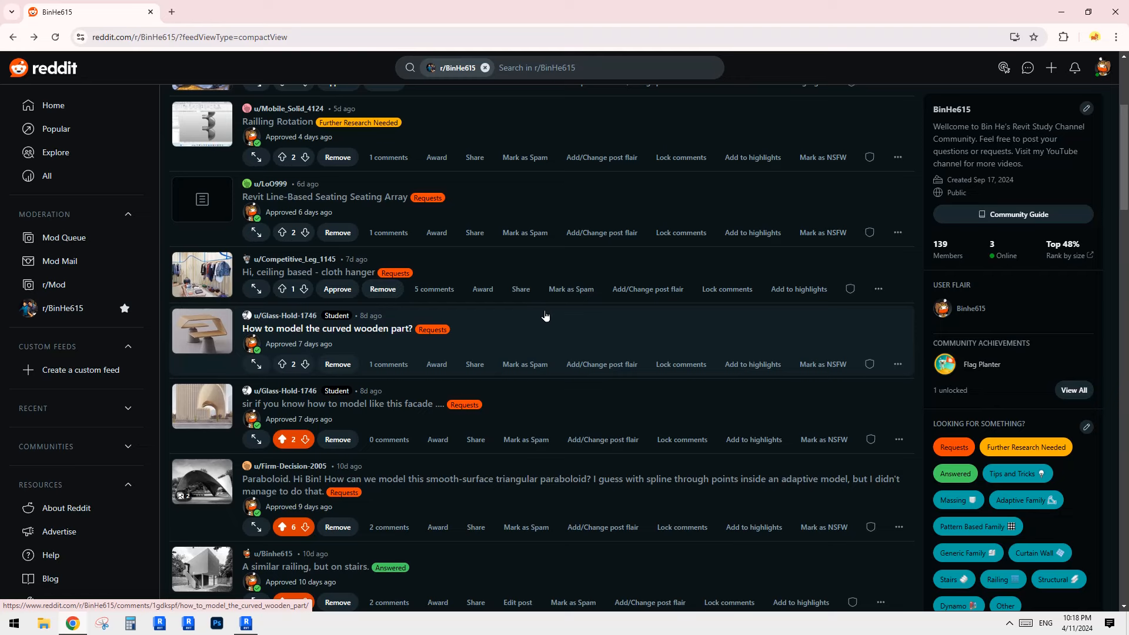
pyautogui.scroll(4, 551, 316)
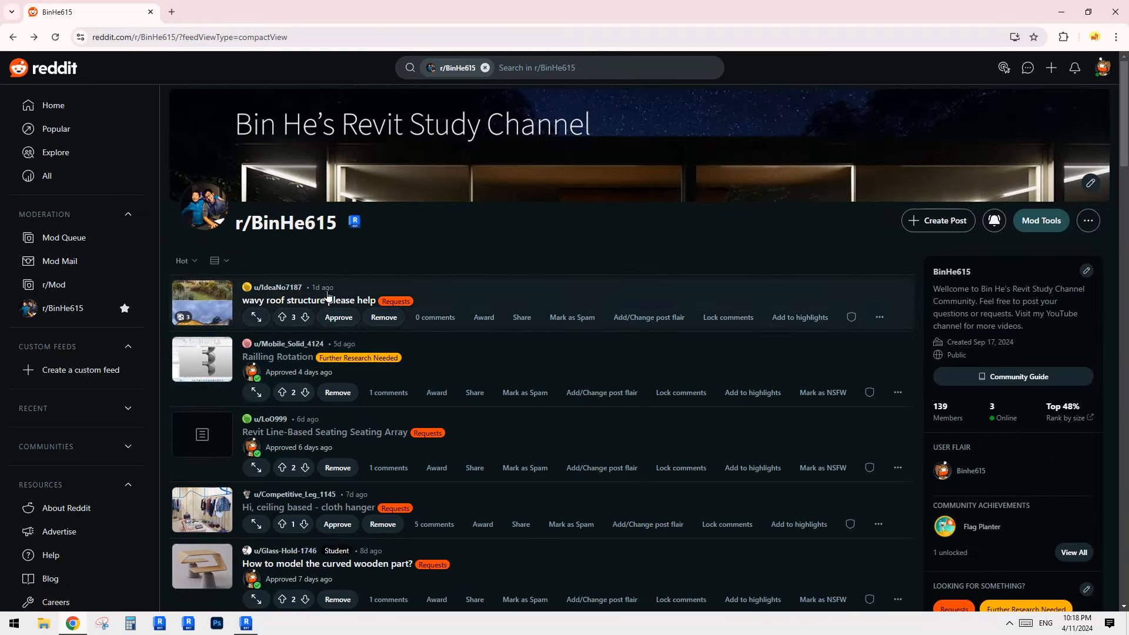
pyautogui.click(246, 624)
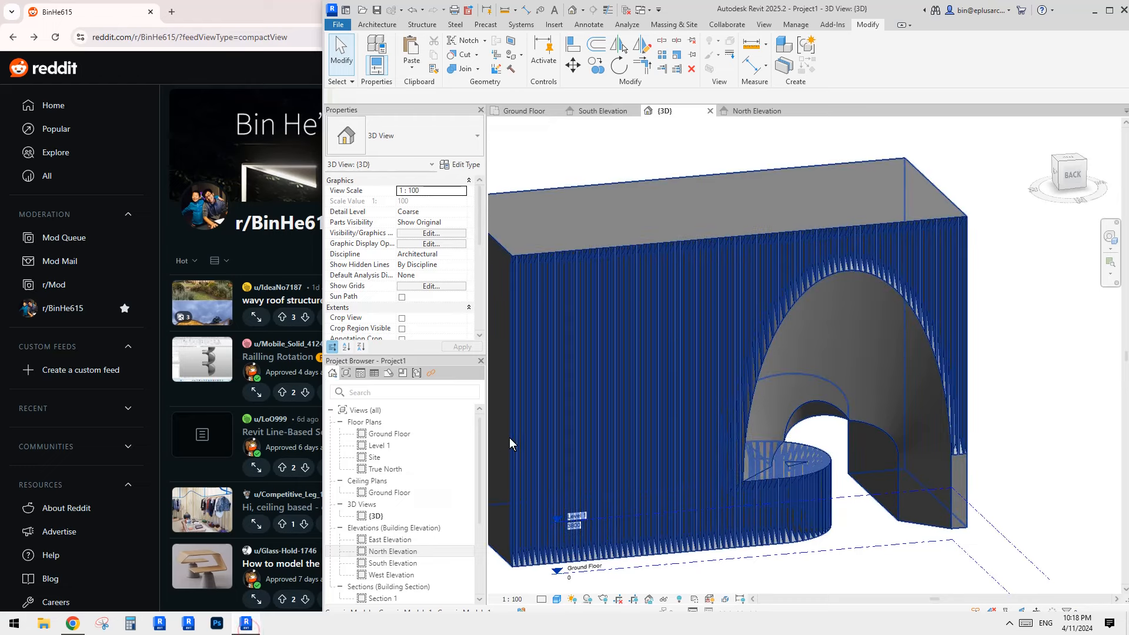